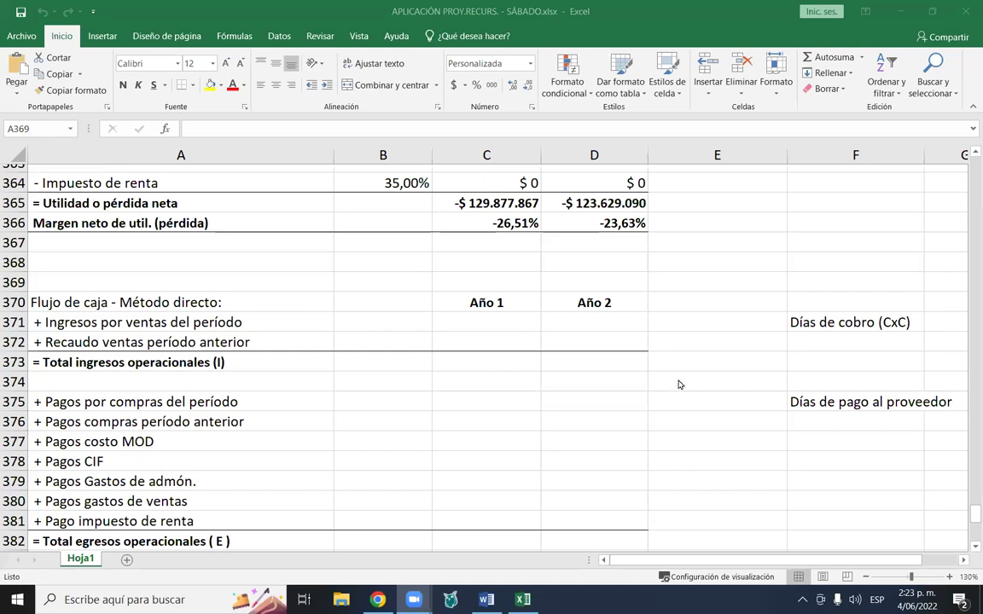
- Enlarge the sheet to 160% and examine the line items of the Flujo de caja - Método directo section
scroll(674, 388, down, 2)
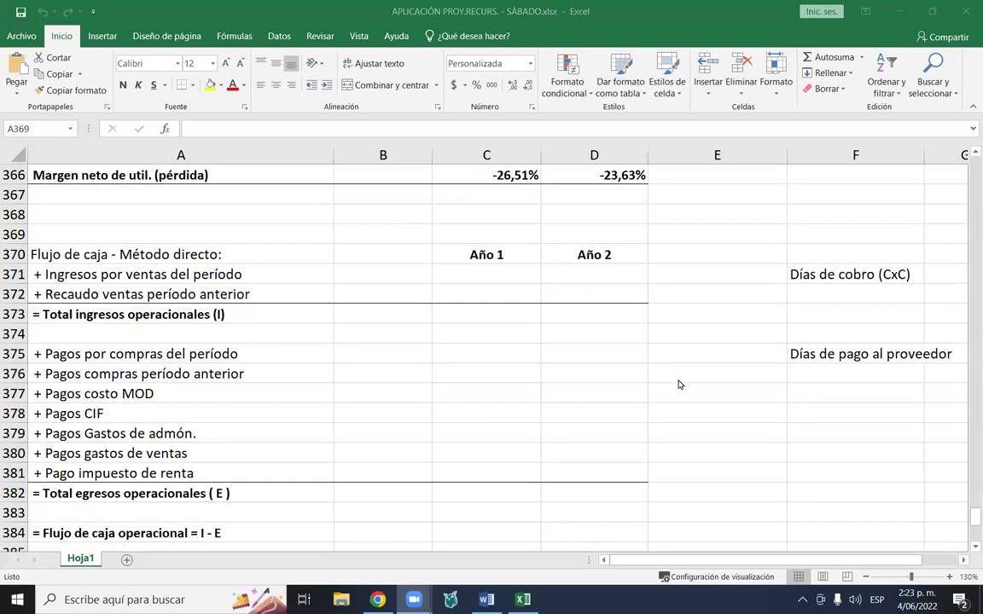
click(949, 577)
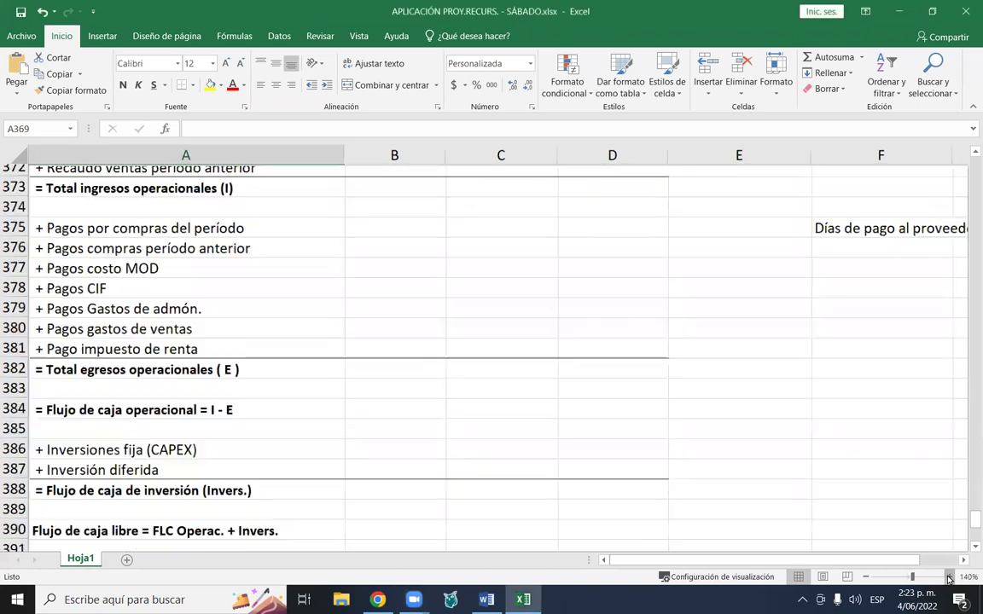
click(949, 578)
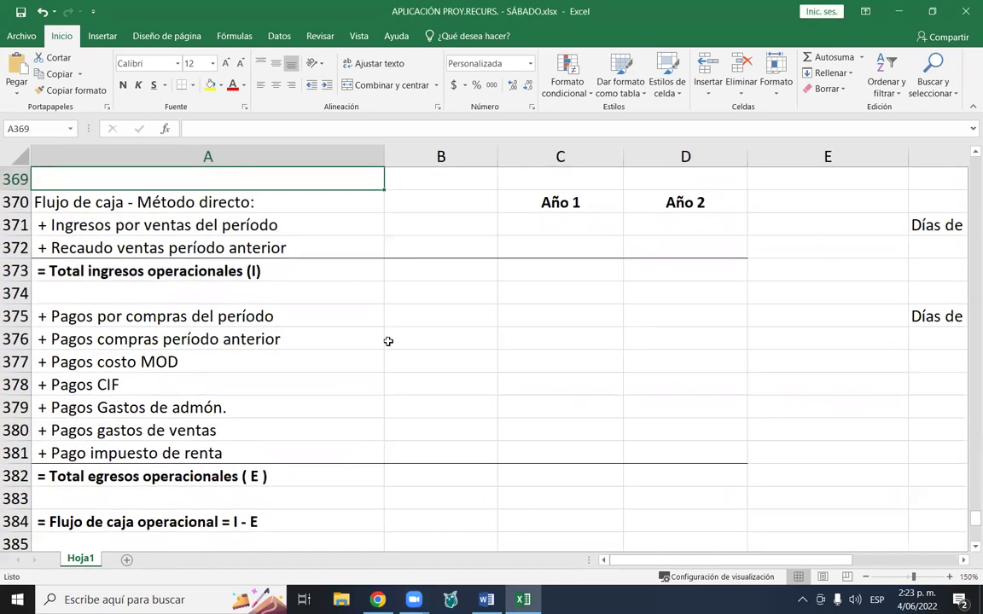
click(973, 546)
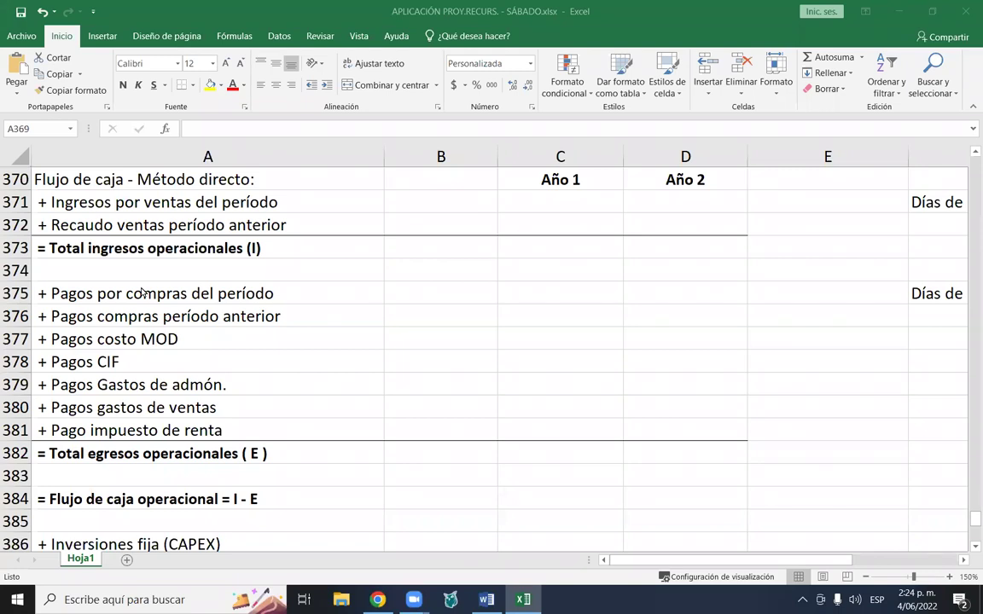
click(950, 578)
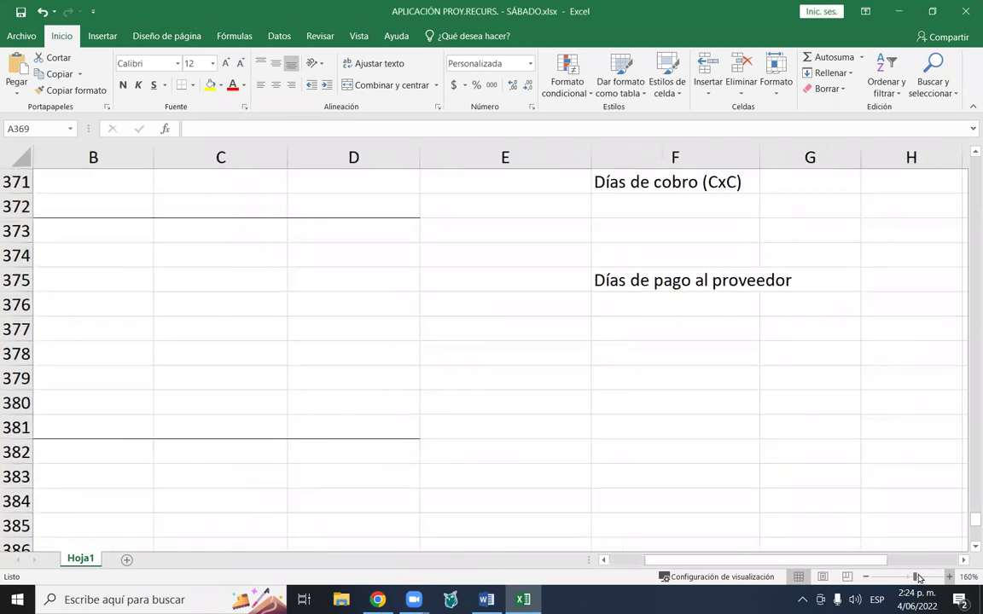
drag(879, 571, 858, 569)
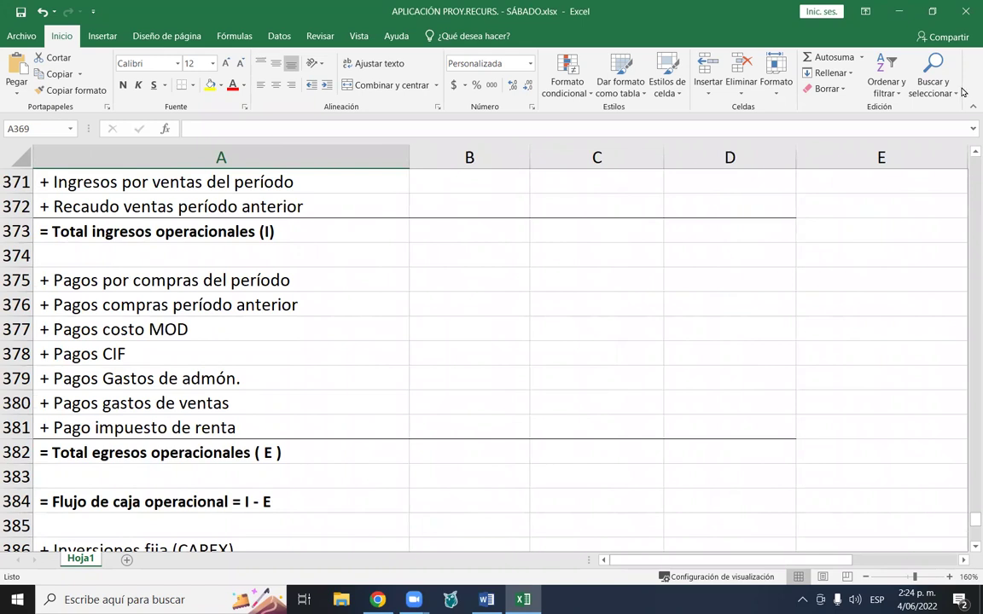
scroll(967, 157, up, 1)
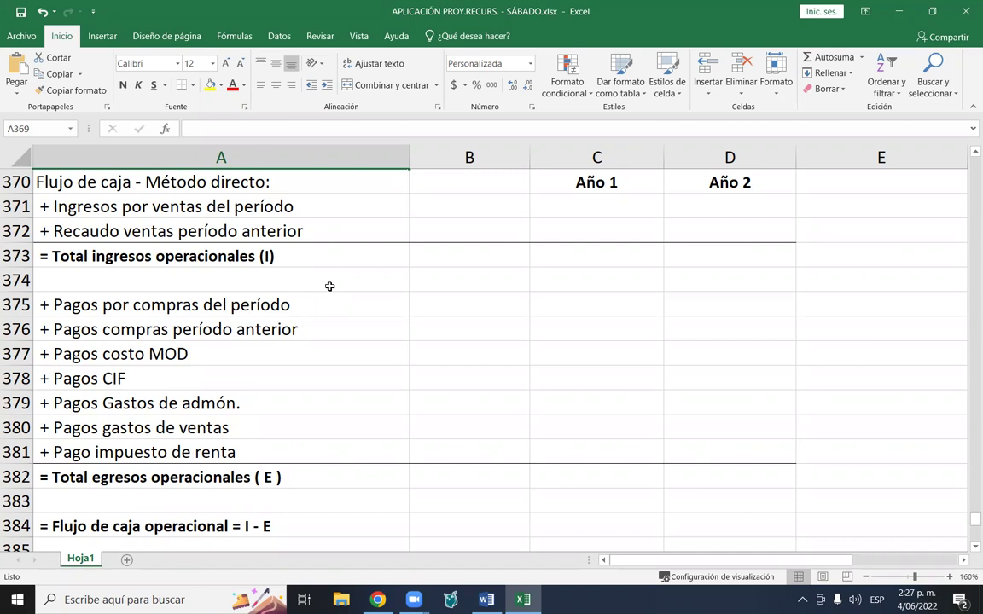
scroll(384, 325, down, 1)
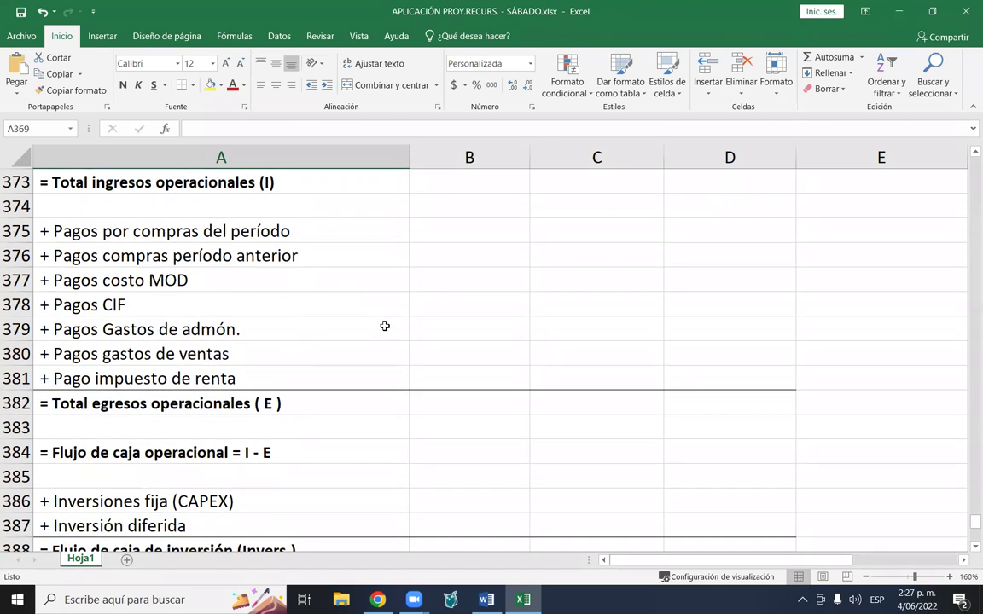
scroll(385, 326, down, 1)
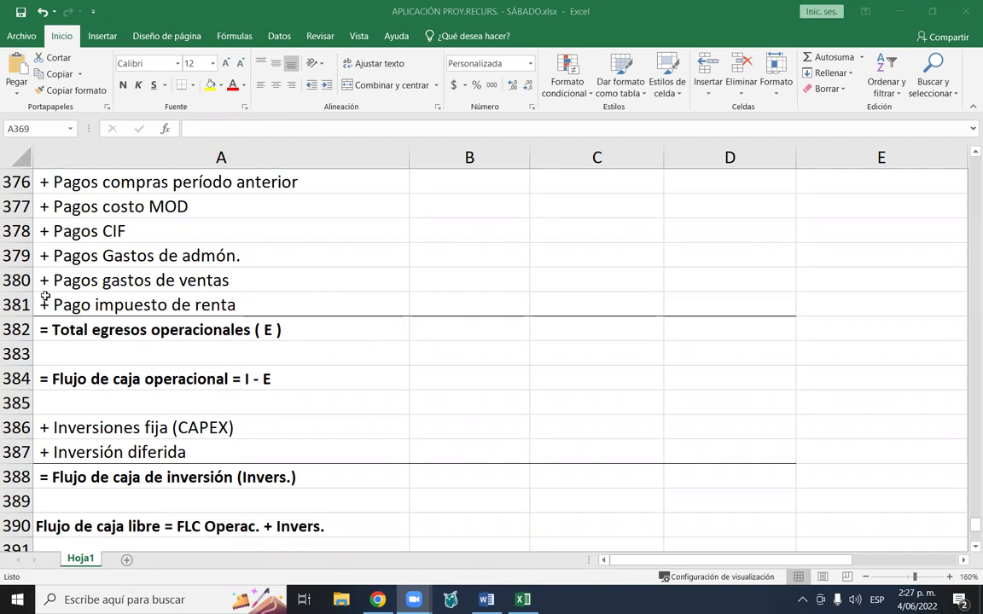
- Shrink the height of the blank separator rows 383, 385, 389, 391 and 397 in the cash flow table
drag(25, 365, 26, 343)
drag(23, 394, 26, 367)
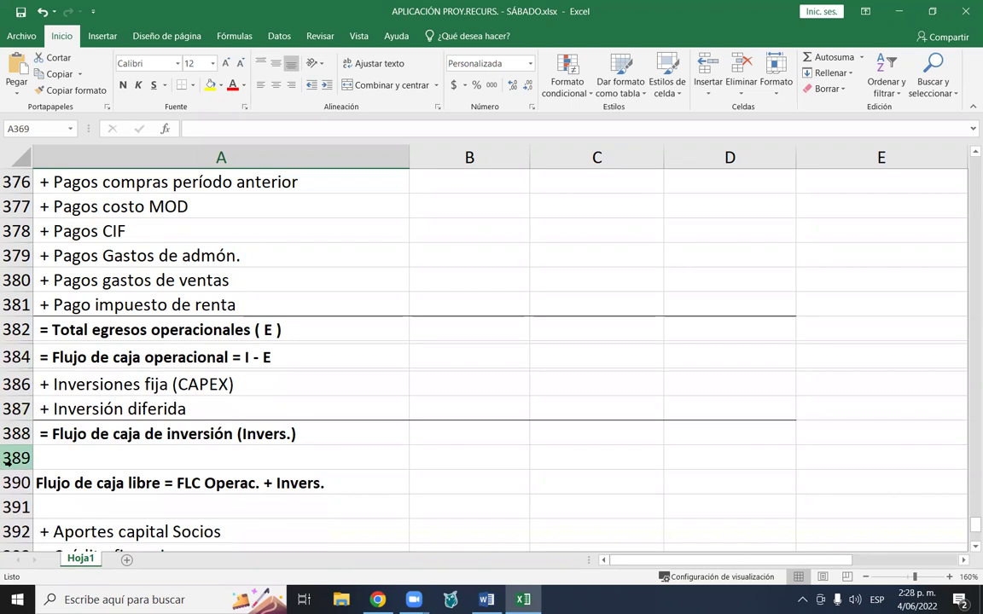
drag(22, 470, 18, 447)
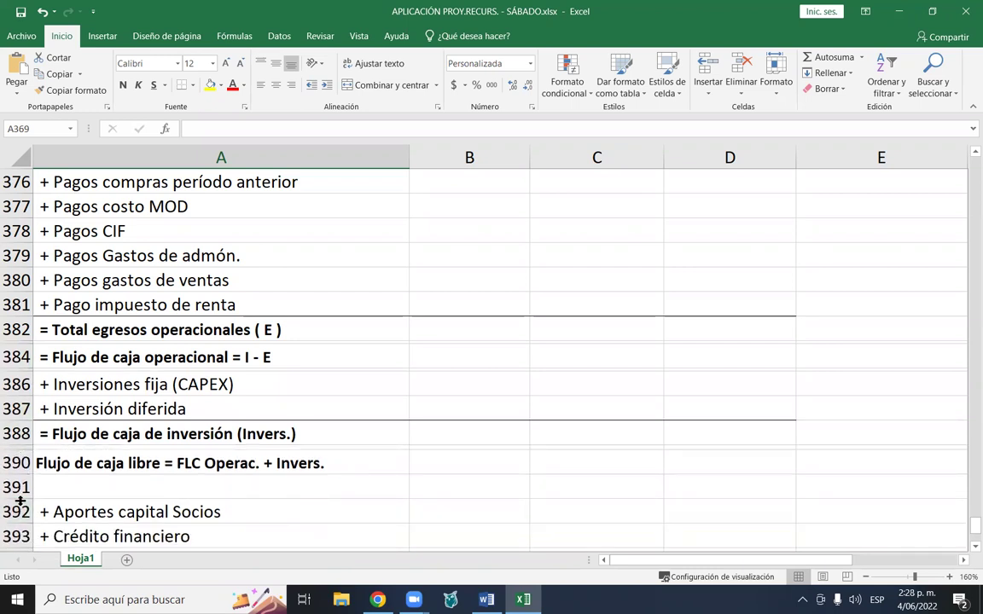
drag(20, 501, 20, 484)
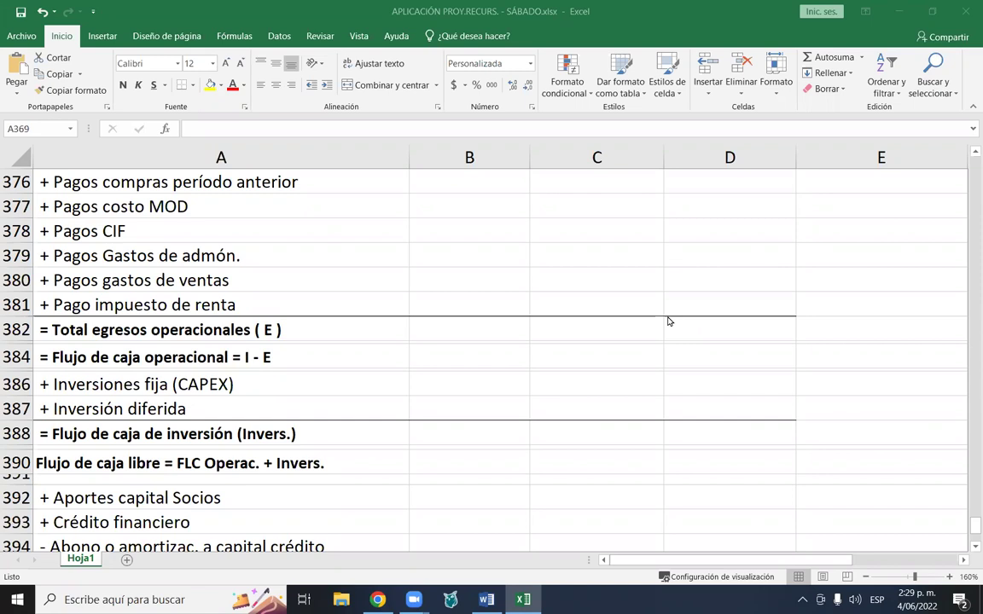
scroll(669, 321, down, 2)
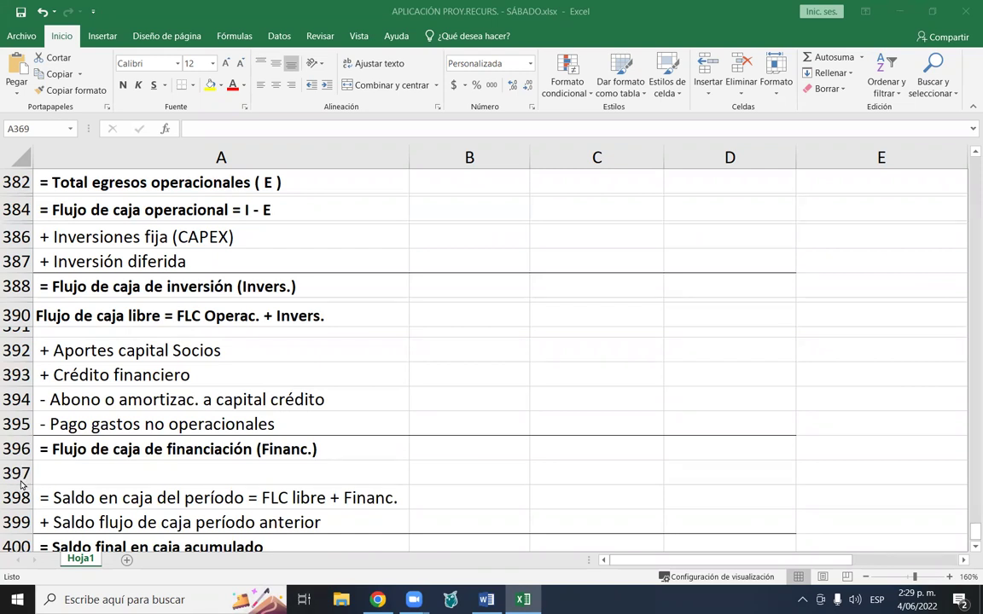
drag(21, 480, 23, 460)
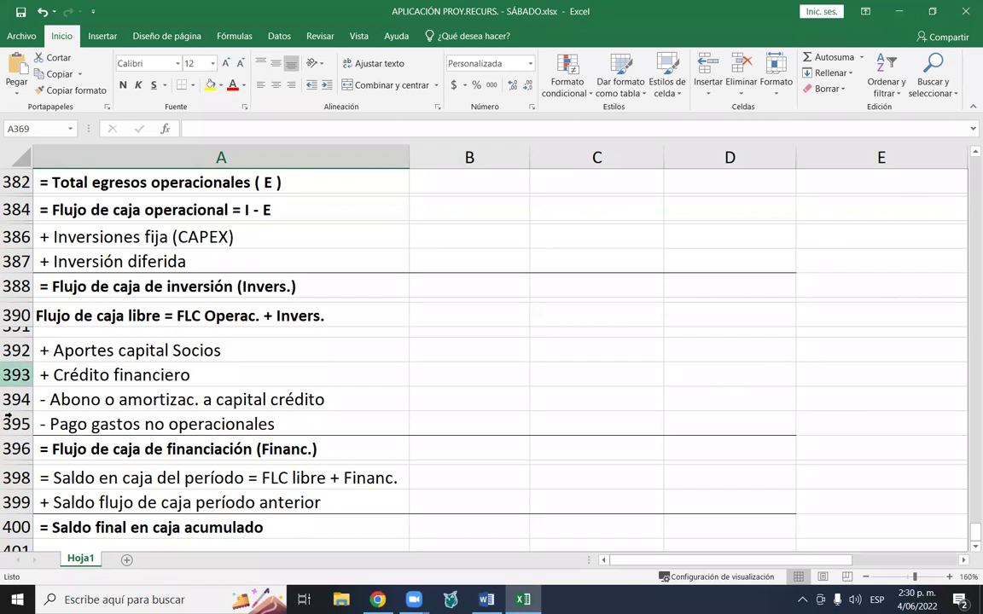
- Shrink blank row 374 between the total operating income line and the purchase payments line
click(106, 400)
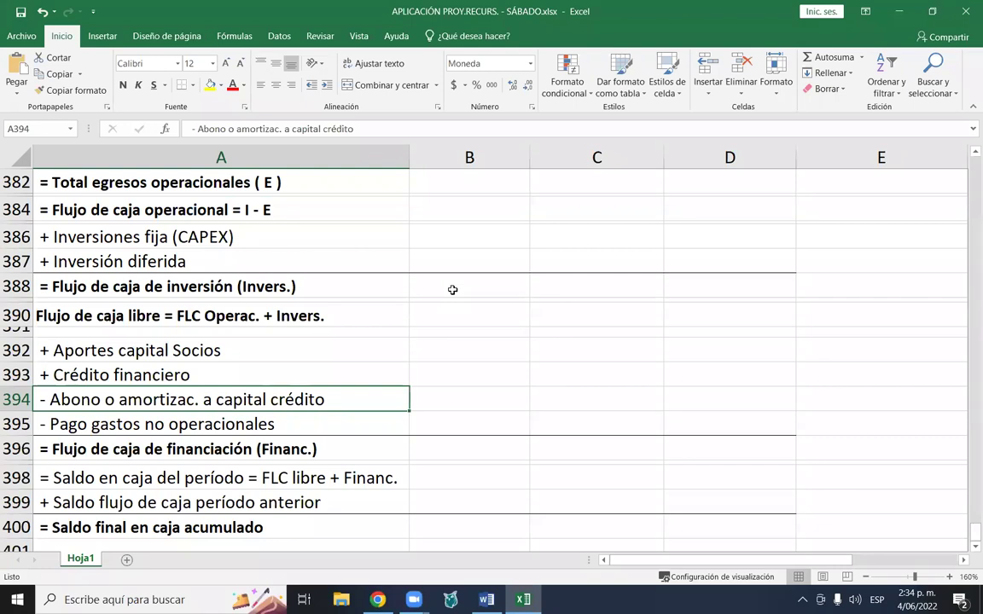
click(543, 254)
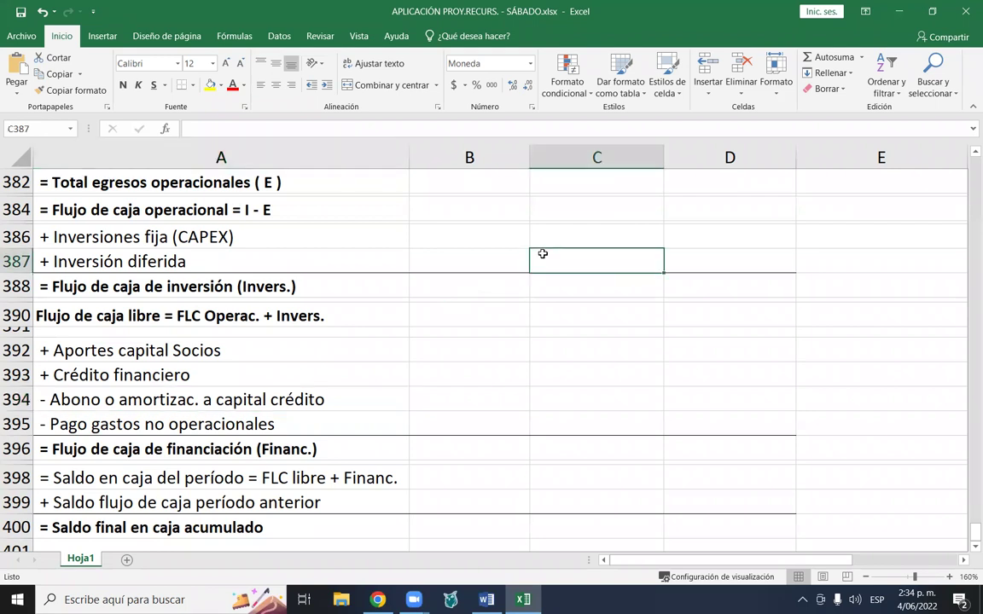
scroll(543, 253, up, 3)
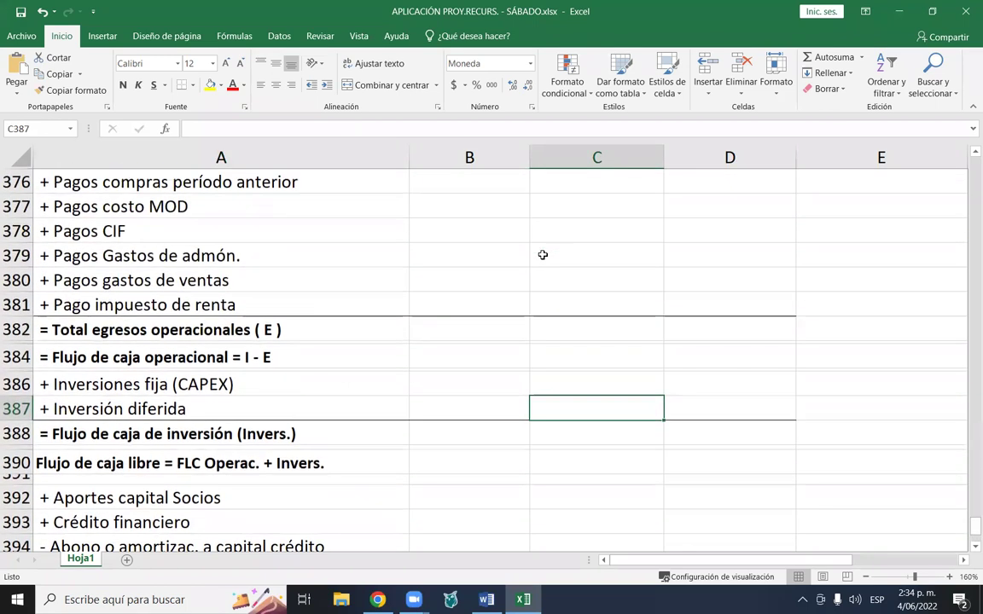
scroll(542, 254, up, 2)
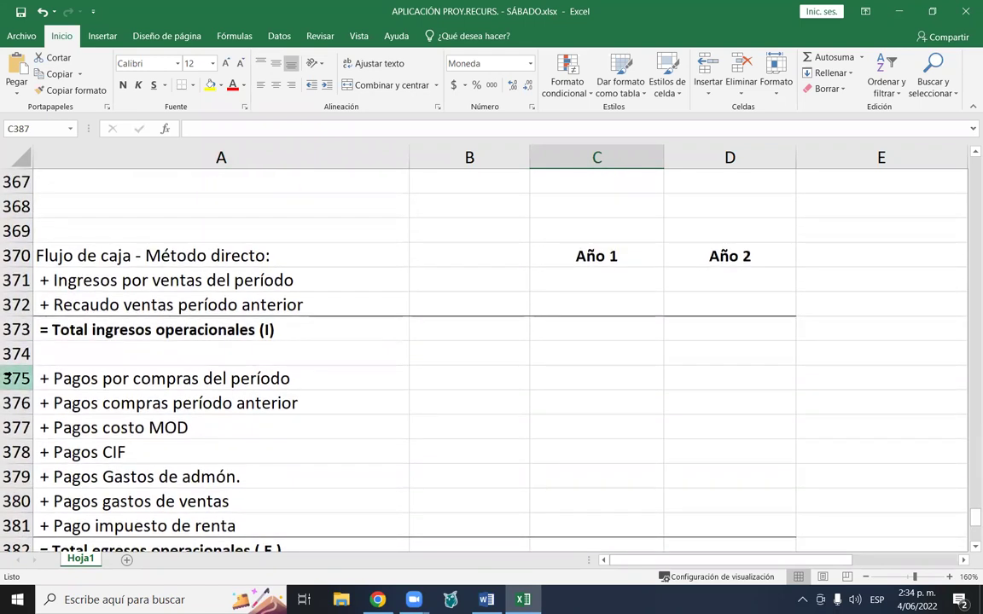
drag(27, 365, 28, 350)
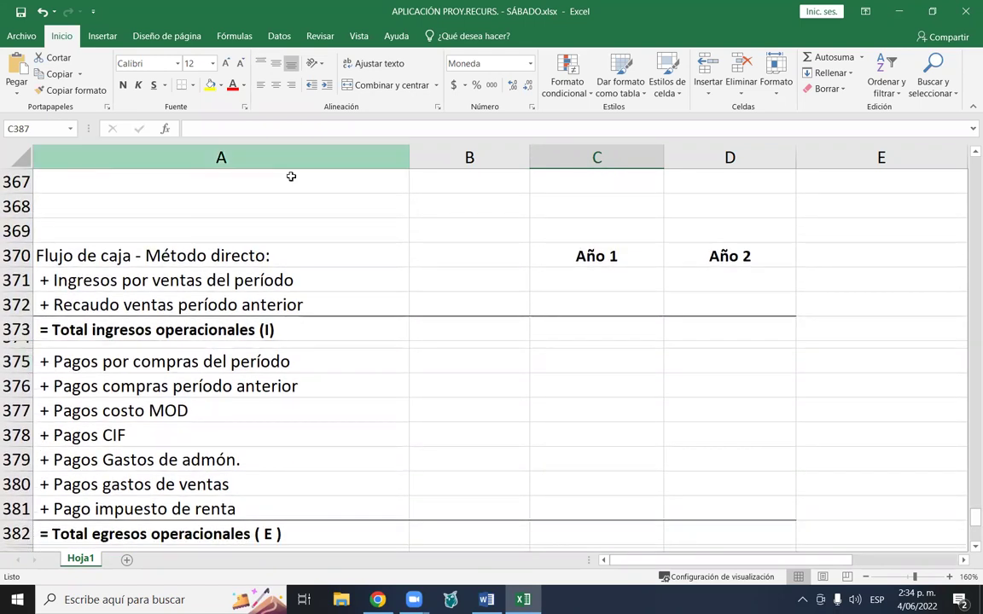
- Enter the date "Junio 04 / 2022" in cell A369 above the cash flow heading
click(227, 224)
text(Jun)
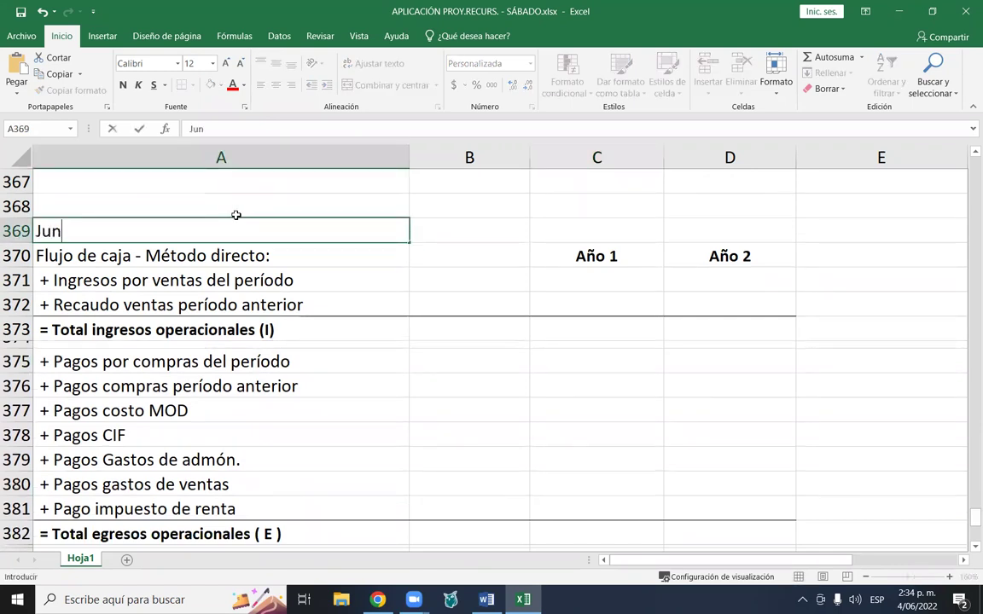
text(io 04 / 2022)
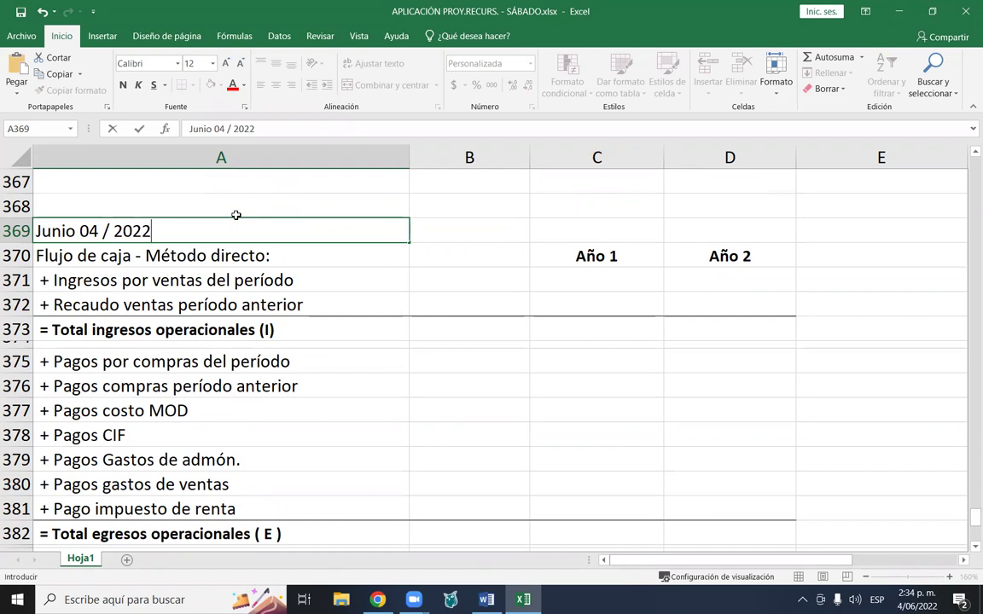
key(ctrl+Return)
- Look across row 369 at the area beside the cash flow table holding the collection and supplier payment days labels
key(Right)
key(Right)
key(Right)
key(Right)
key(Right)
key(Right)
key(Right)
key(Right)
key(Right)
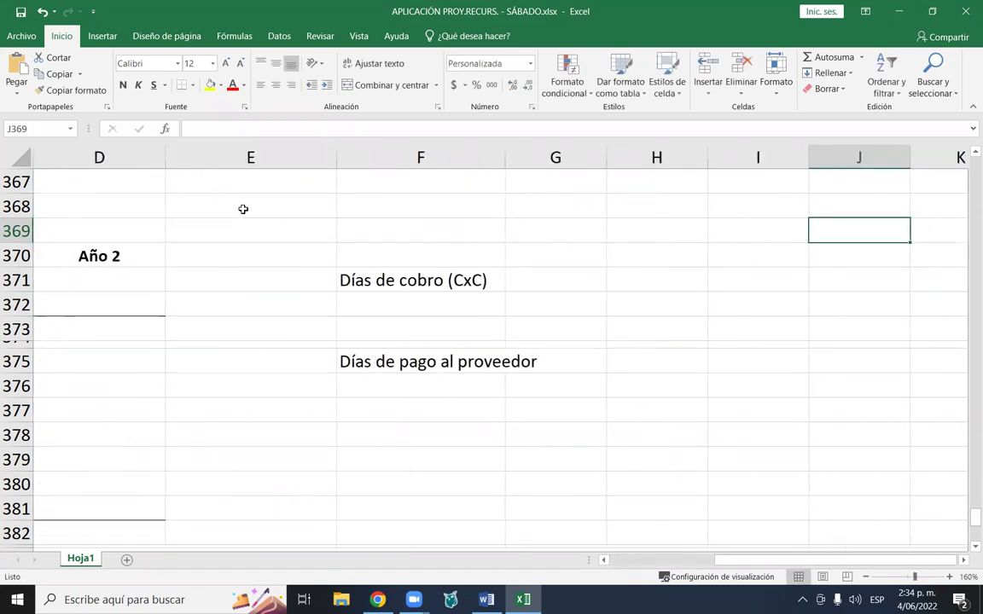
key(Left)
key(Left)
key(Left)
key(Left)
key(Left)
key(Left)
key(Left)
key(Left)
key(Left)
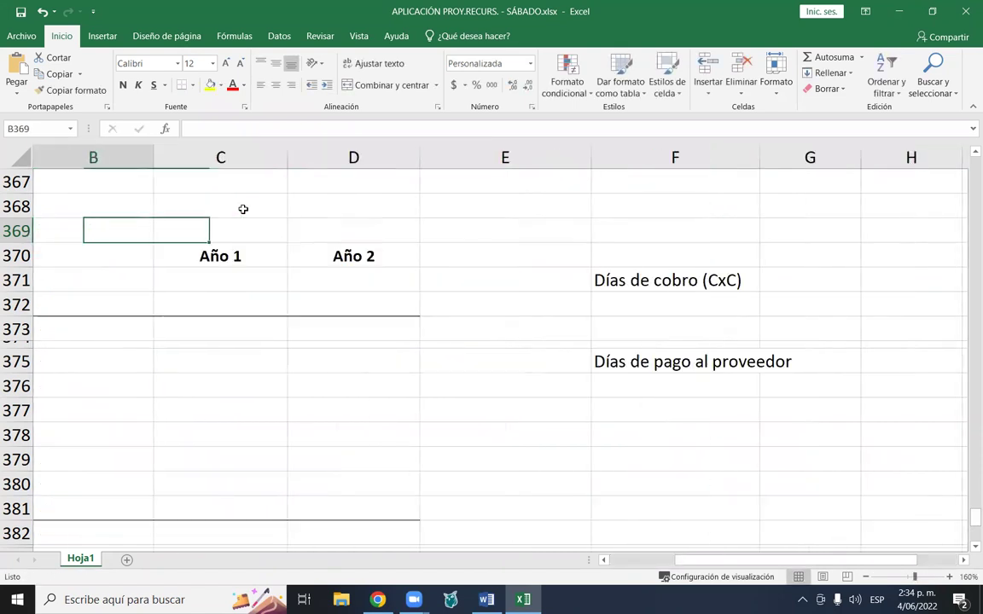
- Review the cash flow lines in column A, covering operating income, payments, investment, financing and cash balances
key(Down)
key(Down)
key(Down)
key(Down)
key(Down)
key(Down)
key(Down)
key(Down)
key(Down)
key(Down)
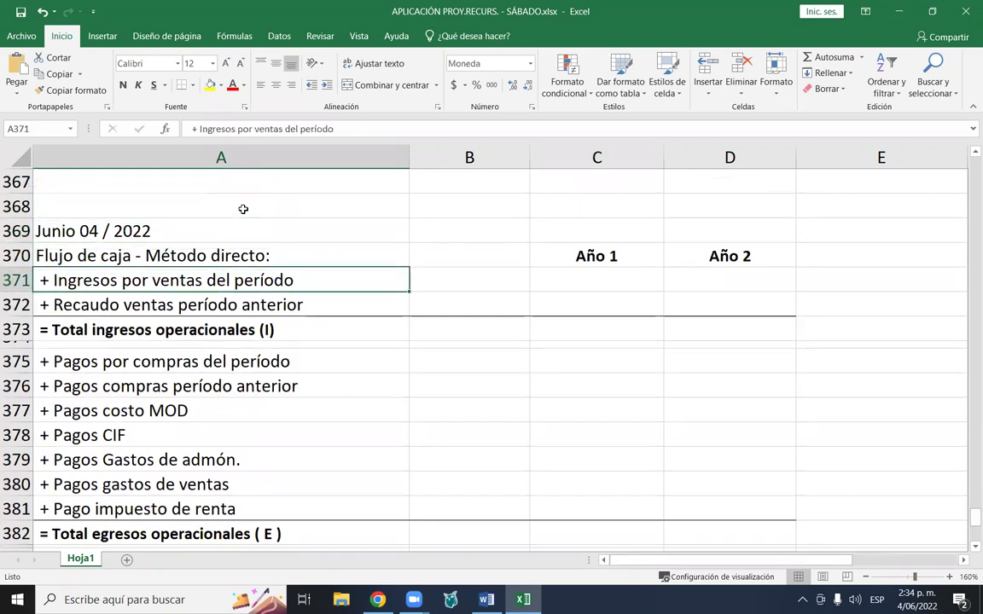
key(Down)
key(Down)
key(Down)
key(Down)
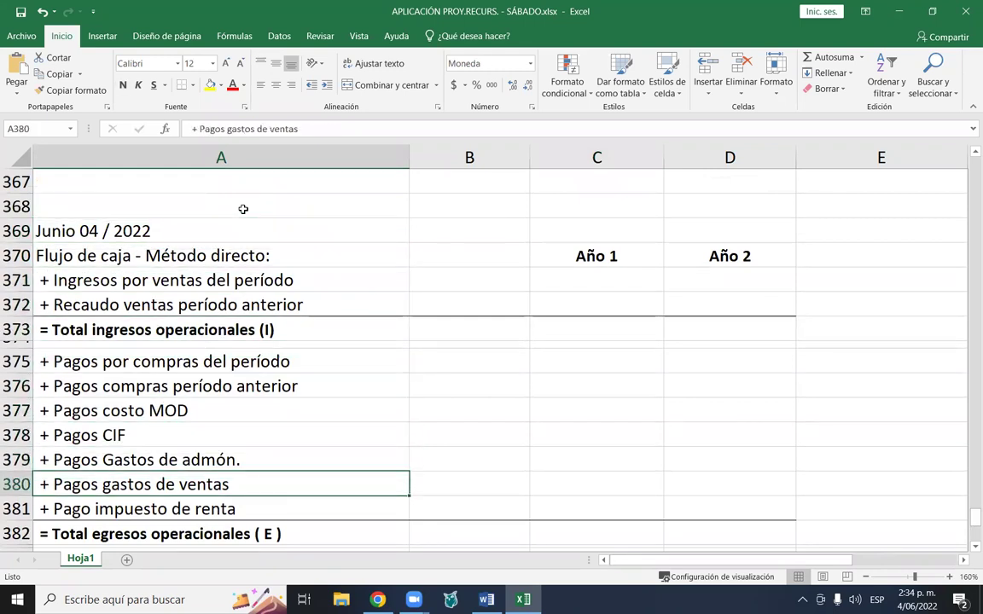
key(Down)
key(Down)
key(Down)
key(Down)
key(Down)
key(Down)
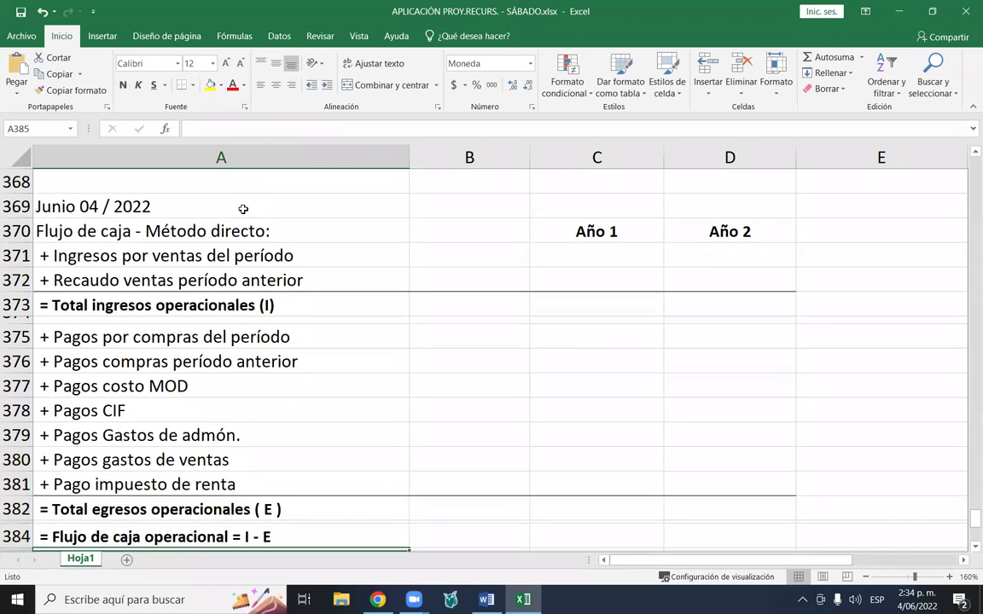
key(Up)
key(Up)
key(Up)
key(Up)
key(Up)
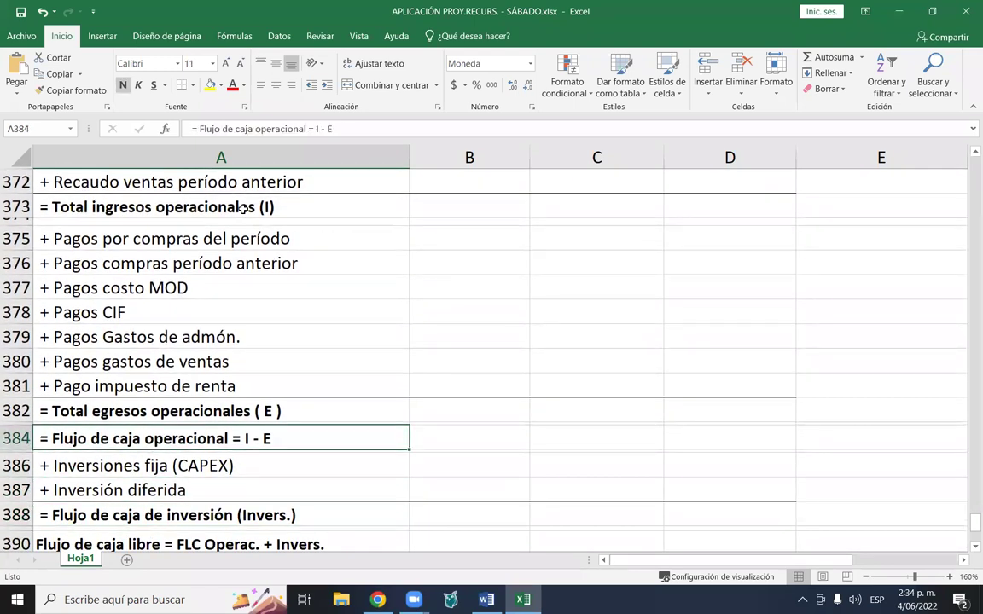
key(Down)
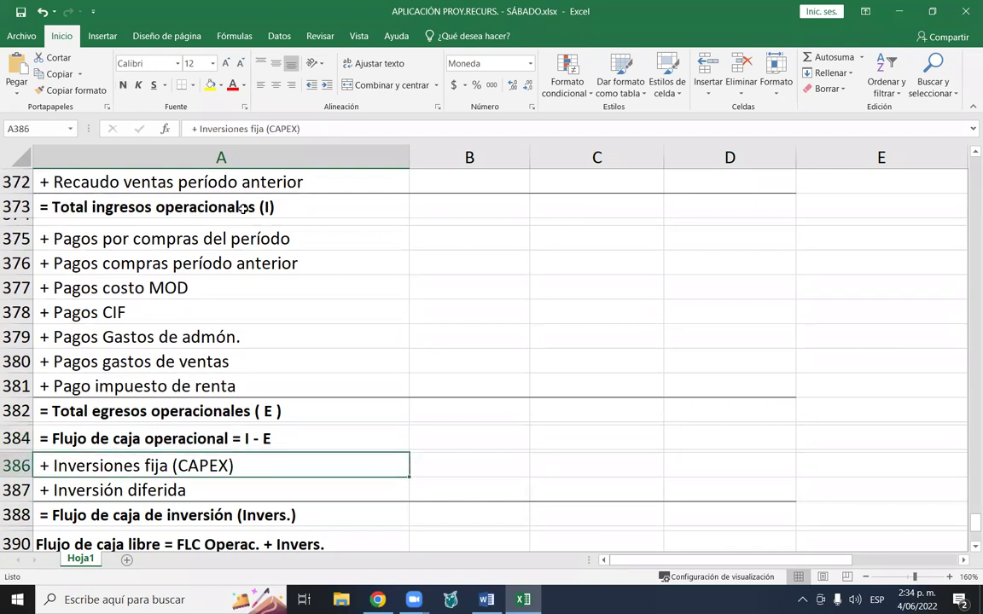
key(Down)
key(Down)
key(Up)
key(Down)
key(Down)
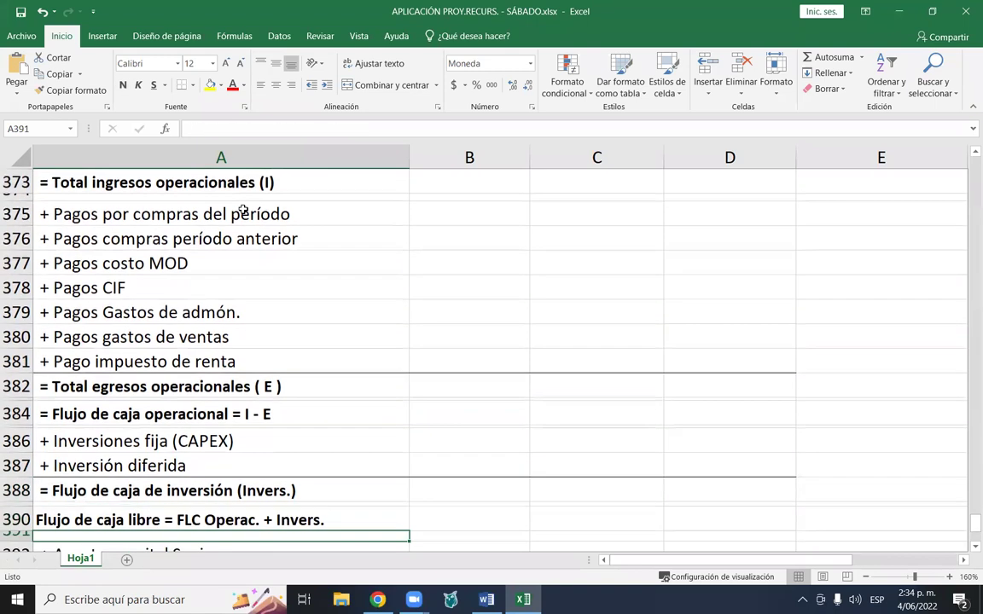
key(Down)
key(Down)
key(Down)
key(Down)
key(Down)
key(Down)
key(Down)
key(Up)
key(Down)
key(Up)
key(Up)
key(Up)
key(Up)
key(Up)
key(Up)
key(Up)
key(Up)
key(Up)
key(Up)
key(Up)
key(Up)
key(Up)
key(Up)
key(Up)
key(Up)
key(Up)
key(Up)
key(Up)
key(Up)
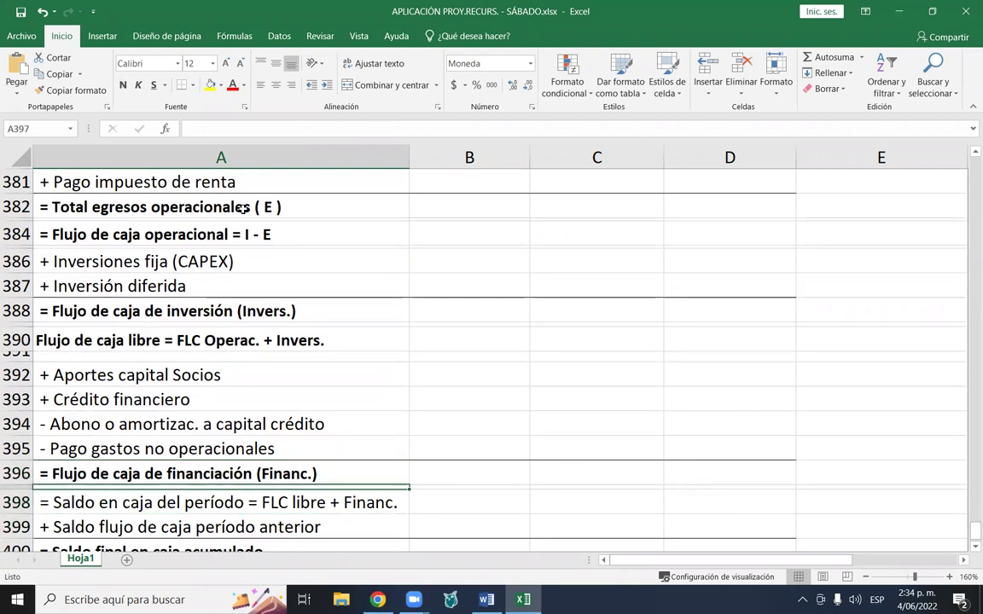
key(Up)
key(Up)
key(Up)
key(Down)
key(Down)
key(Down)
key(Down)
key(Down)
key(Down)
key(Down)
key(Down)
key(Down)
key(Down)
key(Down)
key(Down)
key(Down)
key(Down)
key(Down)
key(Down)
key(Down)
key(Down)
key(Down)
key(Down)
key(Up)
key(Up)
key(Up)
key(Up)
key(Up)
key(Up)
key(Up)
key(Up)
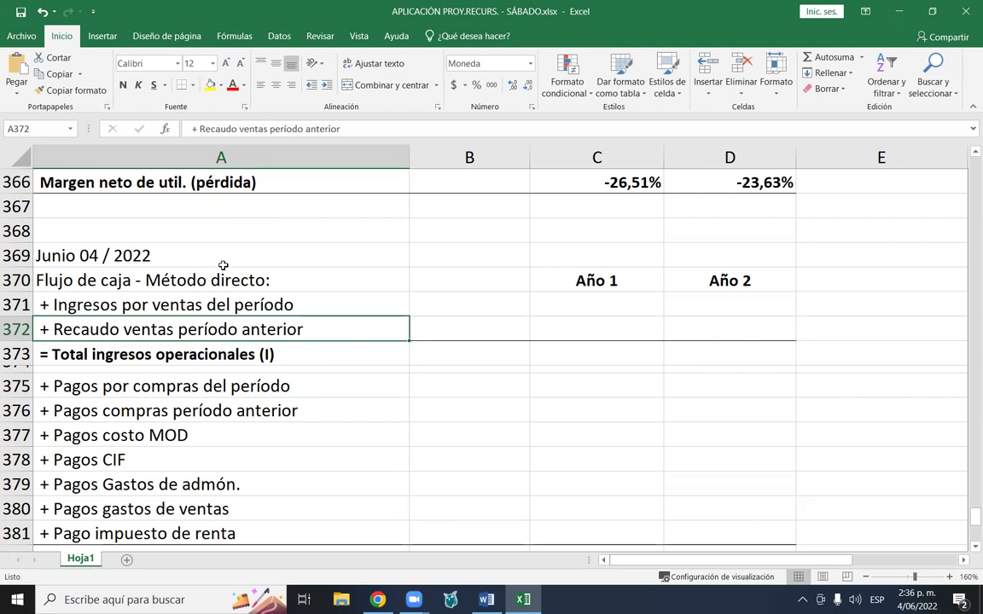
- Check the Año 1 Ventas cell C339 in the projected income statement and return to the cash flow table
scroll(291, 272, up, 6)
scroll(379, 273, up, 4)
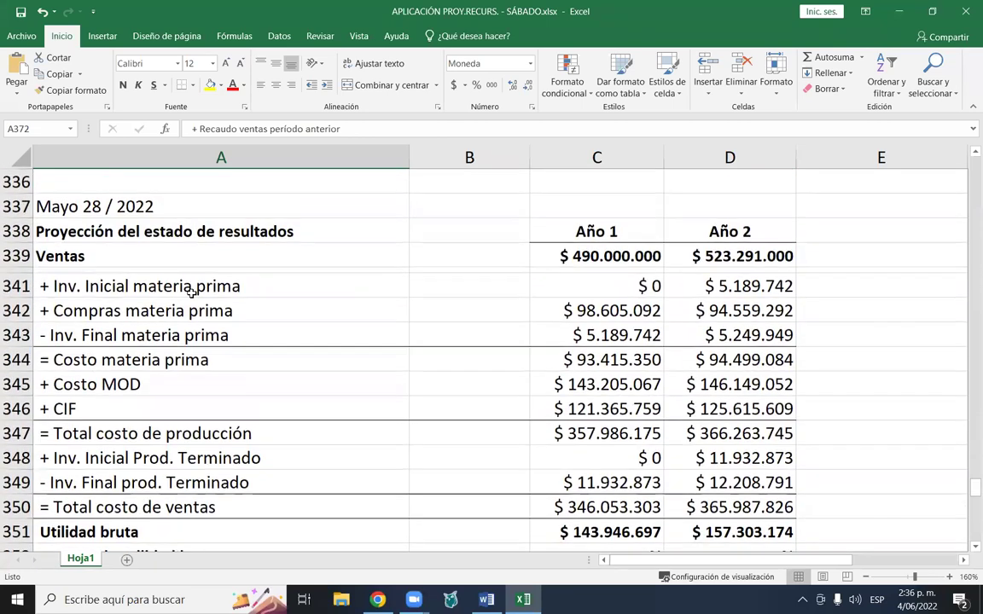
click(616, 258)
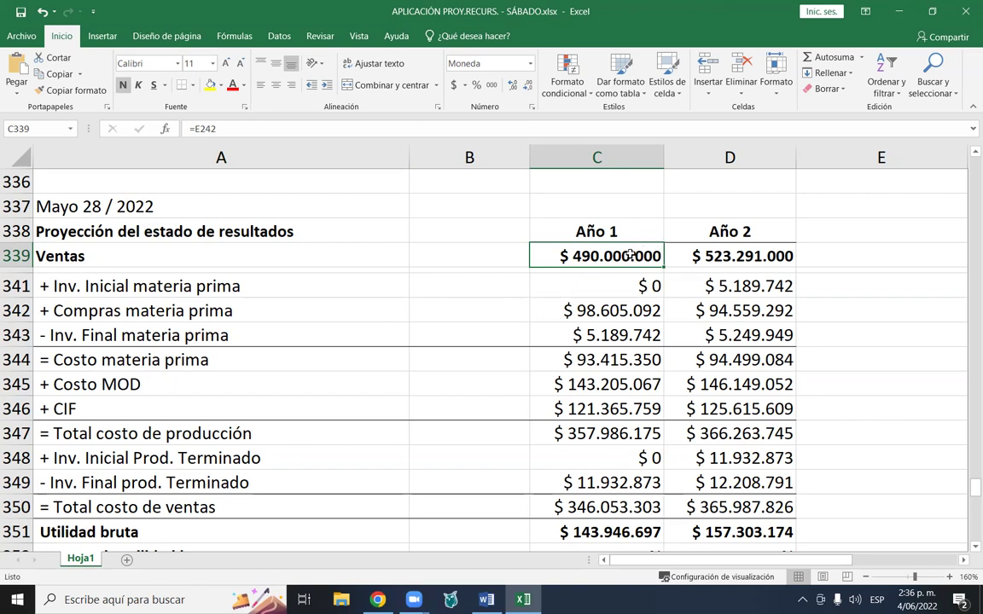
scroll(631, 254, down, 8)
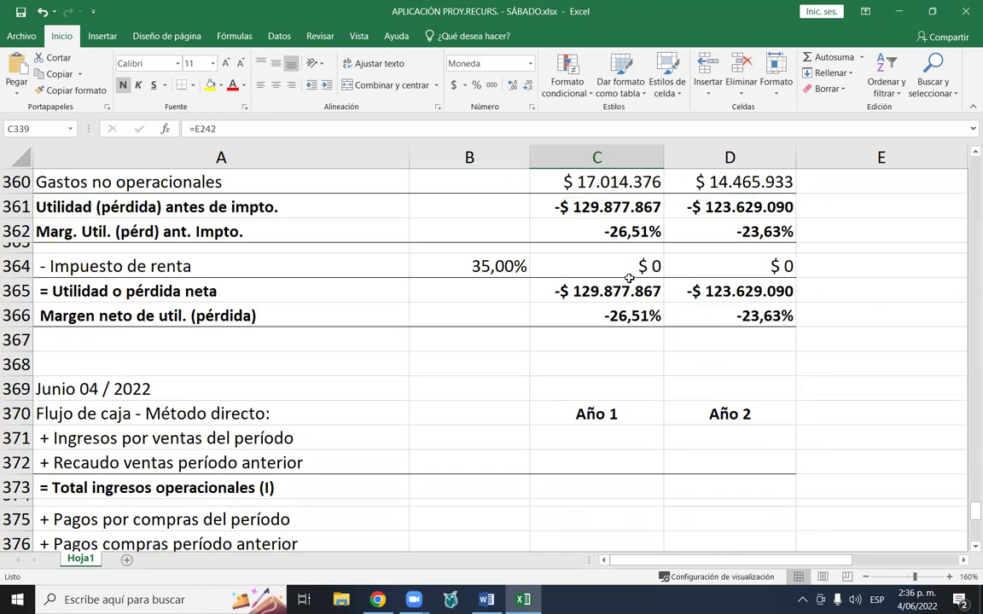
scroll(633, 281, down, 2)
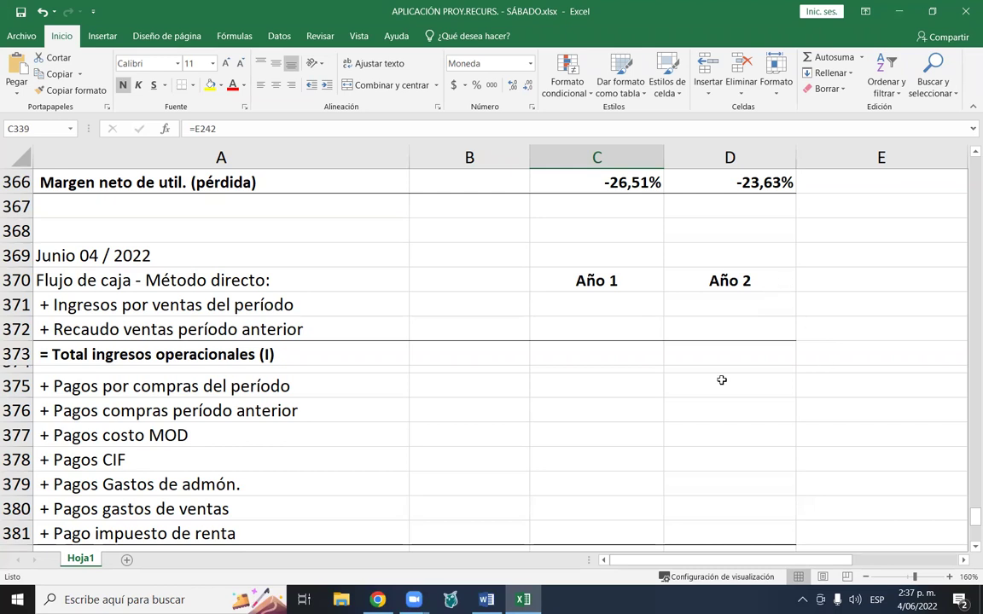
- Link cell E371, beside the Días de cobro (CxC) label, to the cartera comercial credit days in C254 of the investment plan
click(856, 330)
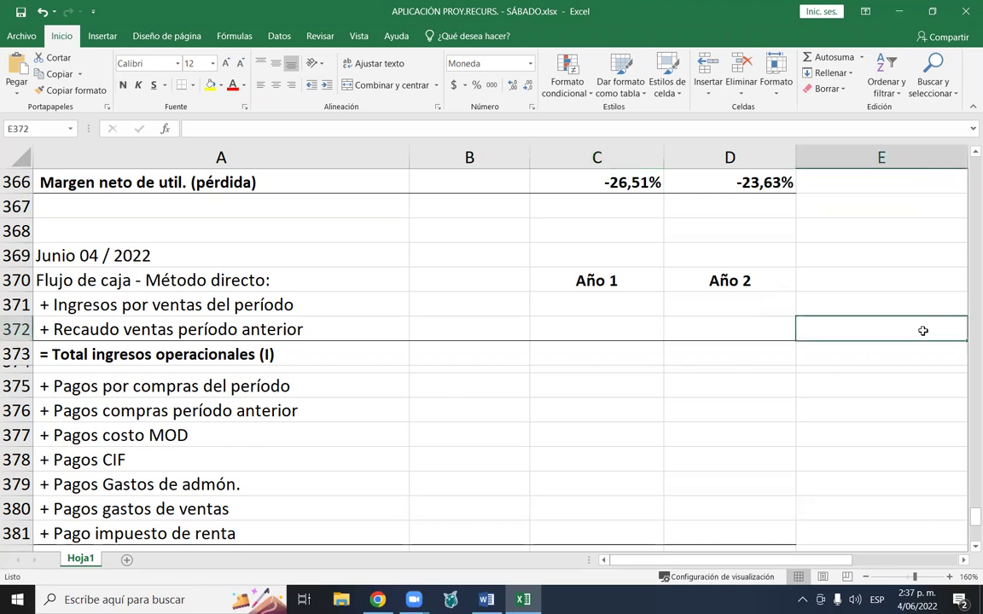
key(Right)
key(Up)
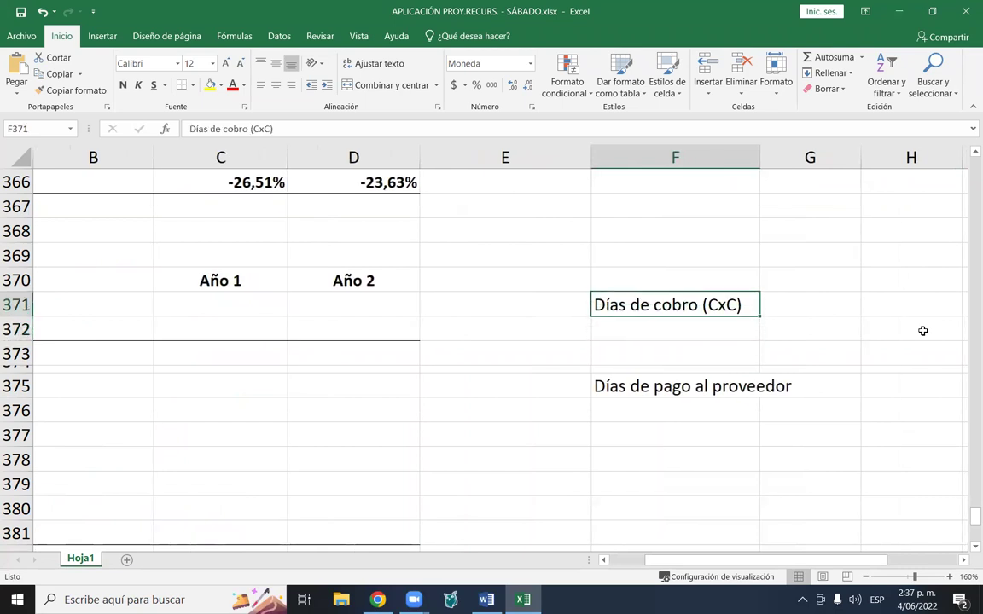
key(Right)
key(Left)
key(Left)
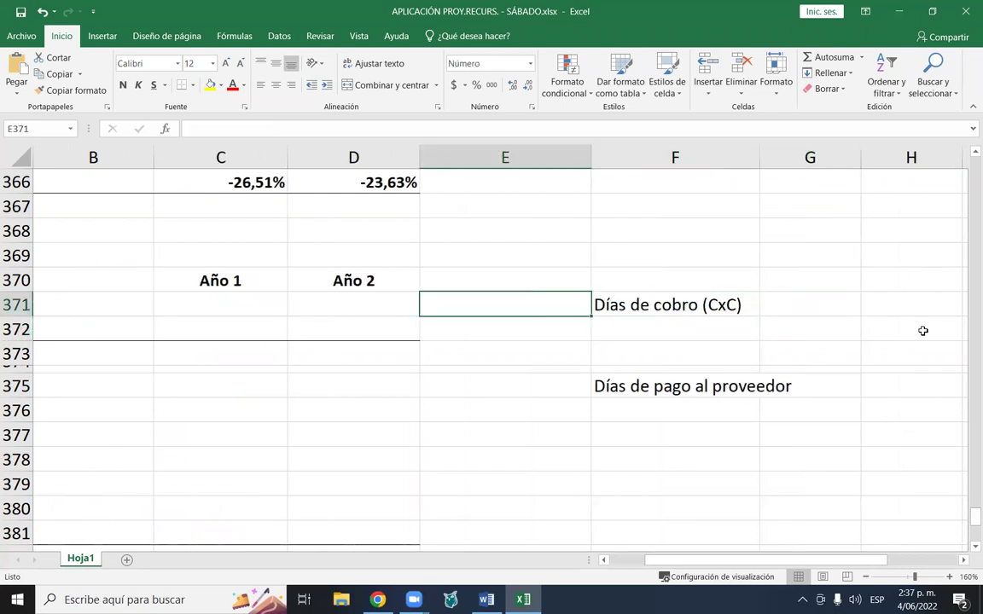
text(=)
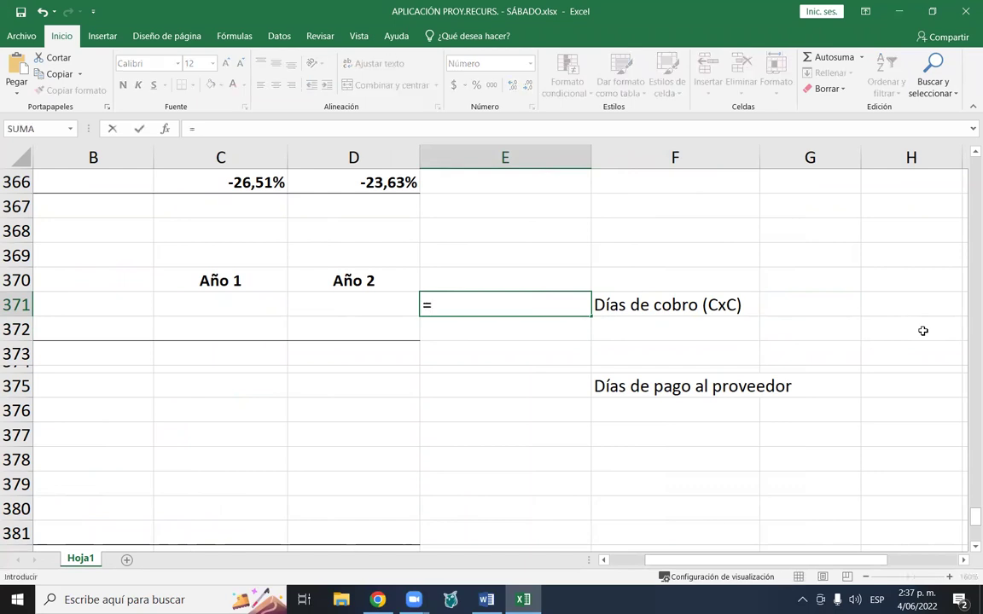
scroll(398, 331, up, 3)
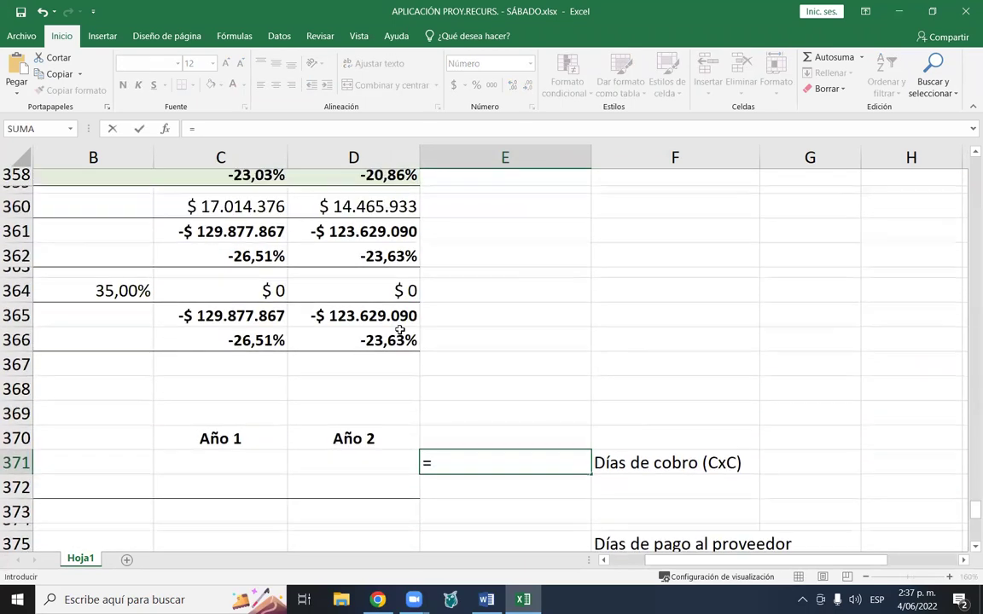
scroll(377, 478, up, 4)
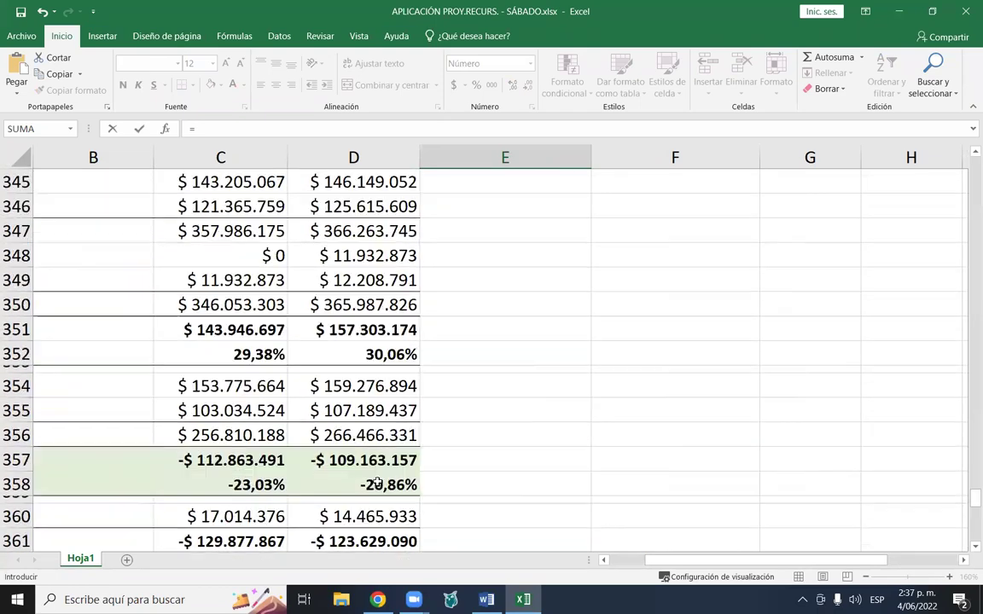
scroll(378, 482, up, 18)
scroll(377, 481, up, 10)
scroll(342, 454, up, 3)
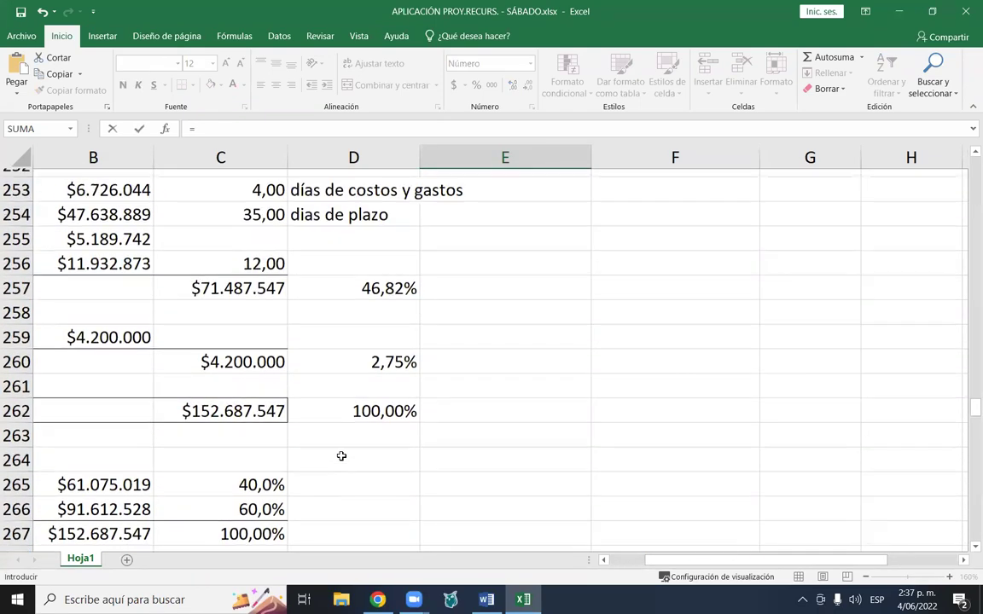
scroll(341, 457, up, 1)
scroll(281, 330, up, 1)
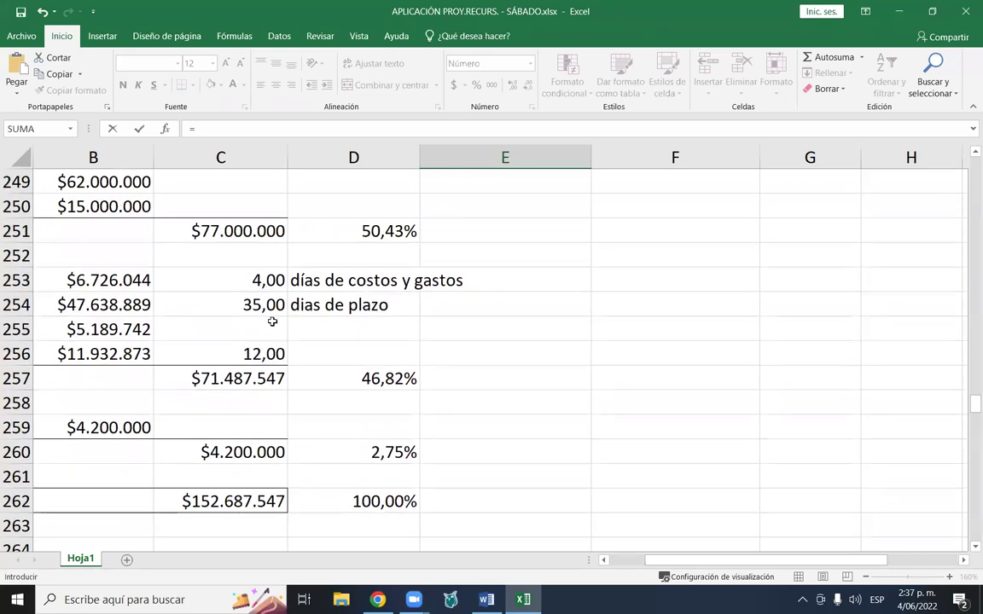
scroll(272, 320, up, 1)
click(258, 378)
key(Left)
key(Left)
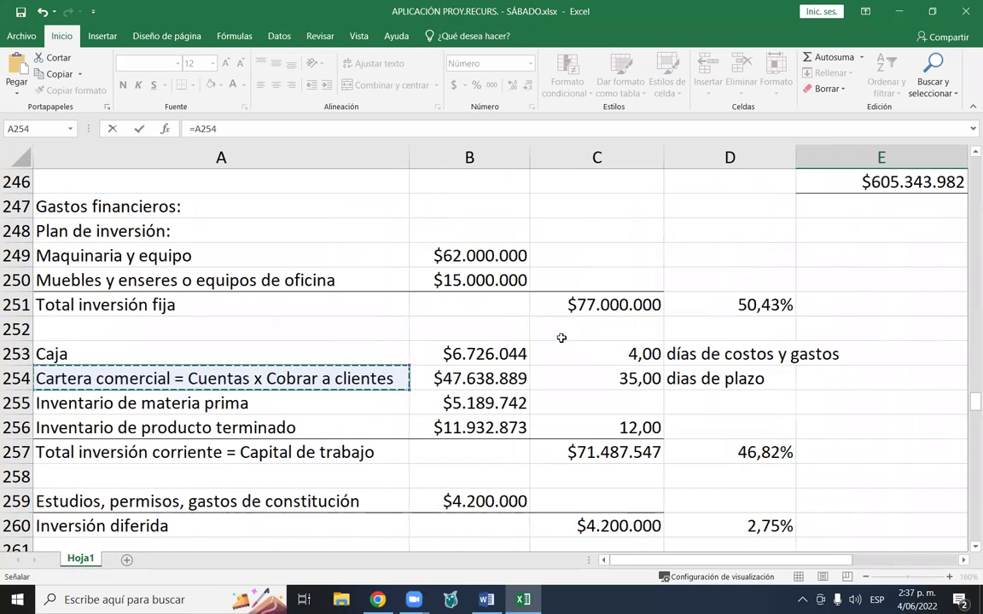
key(Right)
key(Right)
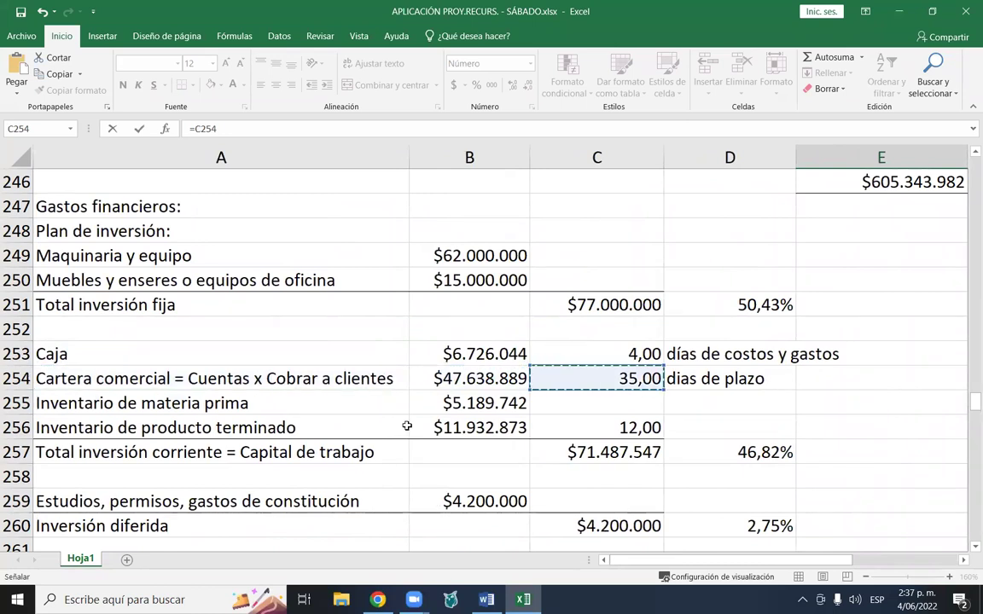
scroll(274, 303, up, 1)
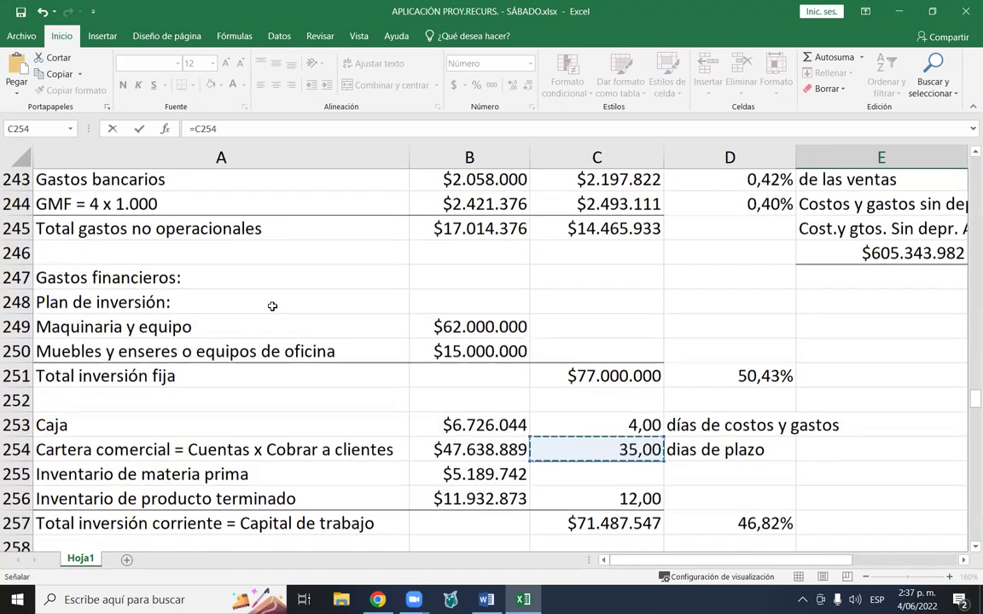
scroll(197, 380, down, 1)
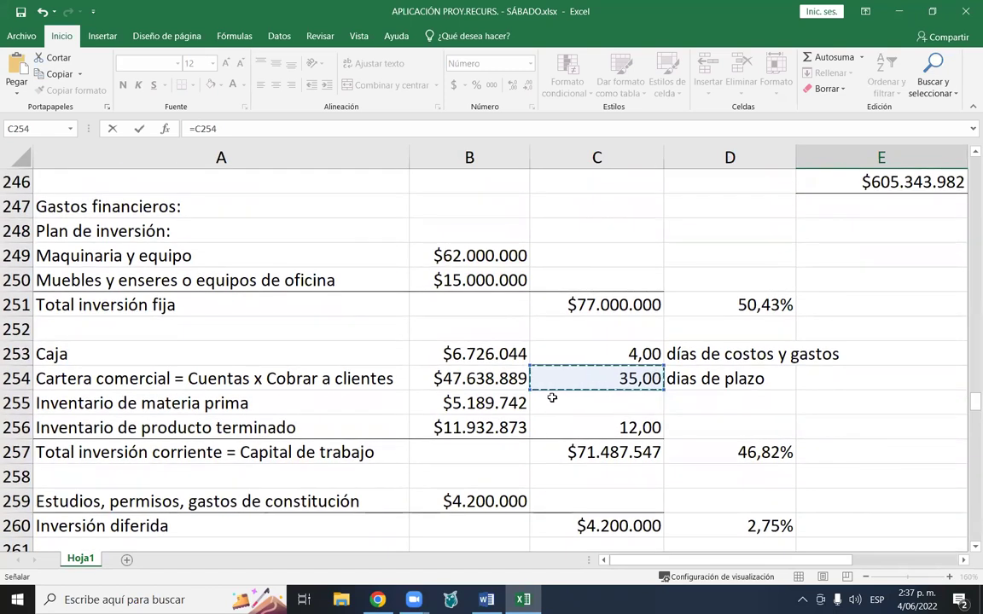
scroll(401, 355, down, 2)
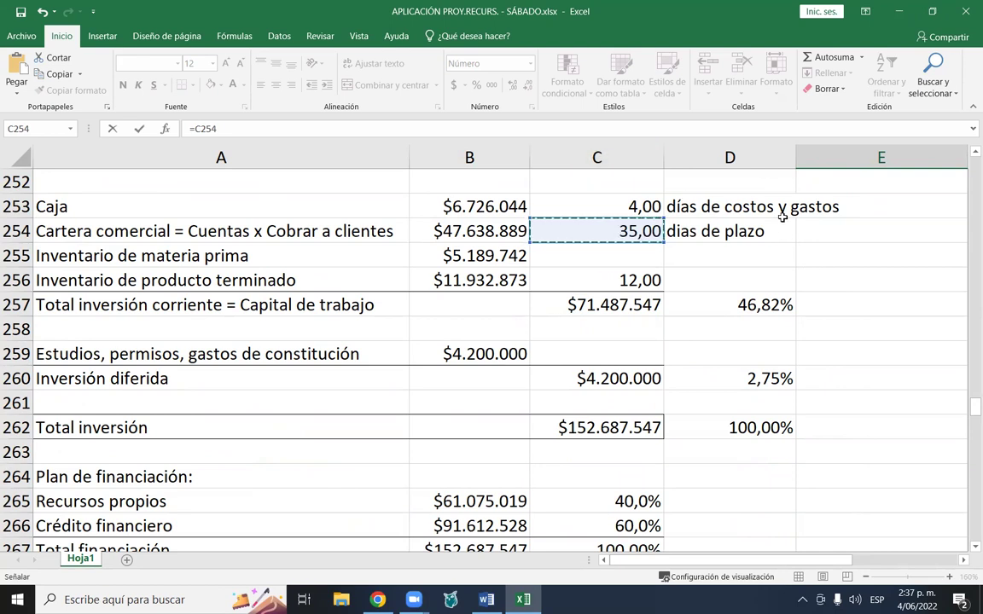
key(Return)
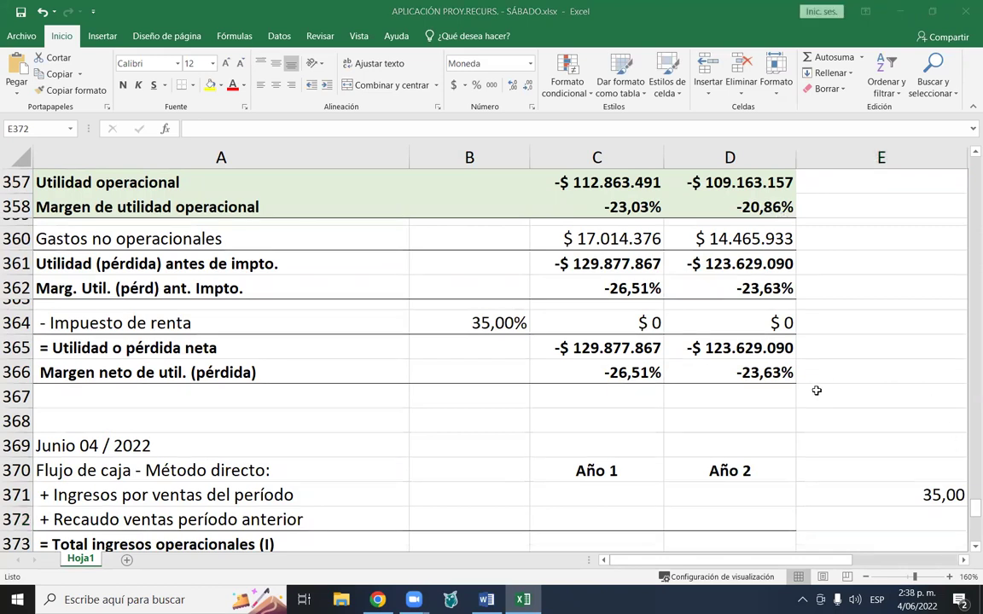
- Build the Año 1 Ingresos por ventas del período formula in C371 as =C339-C339*E371/, leaving it open for the divisor
scroll(817, 390, down, 3)
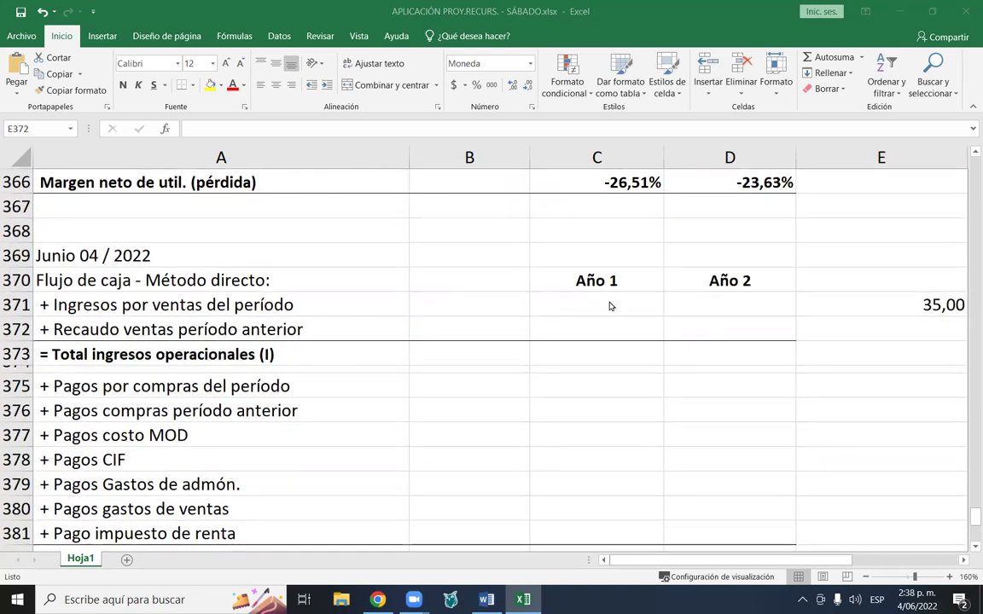
key(Left)
key(Left)
key(Up)
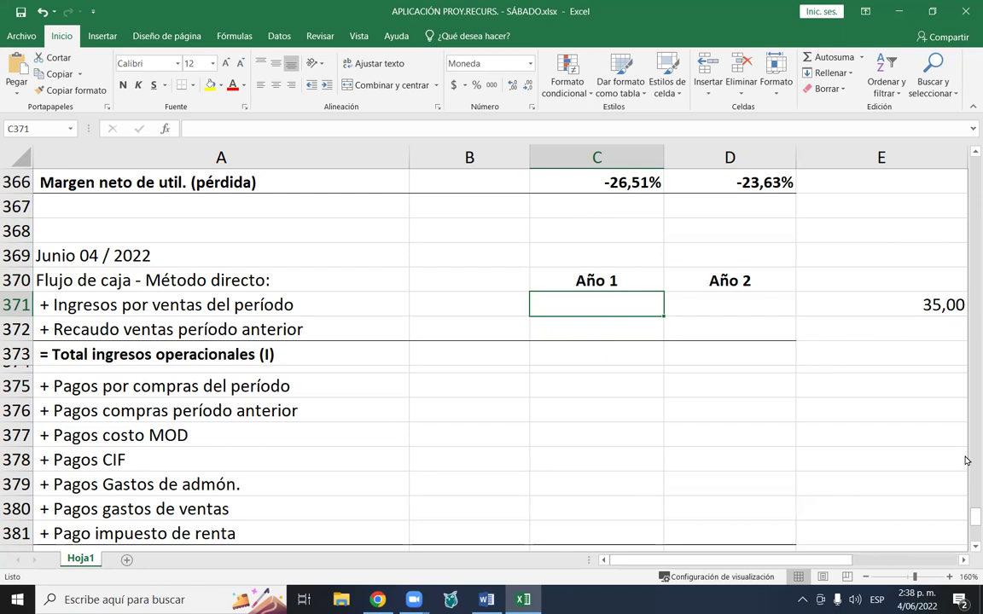
text(=)
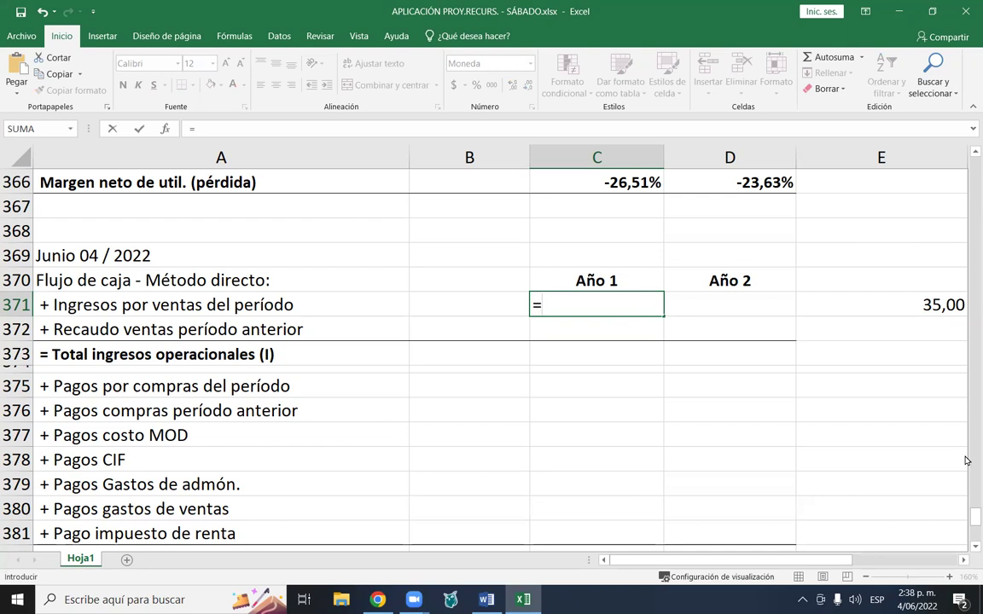
scroll(964, 418, up, 6)
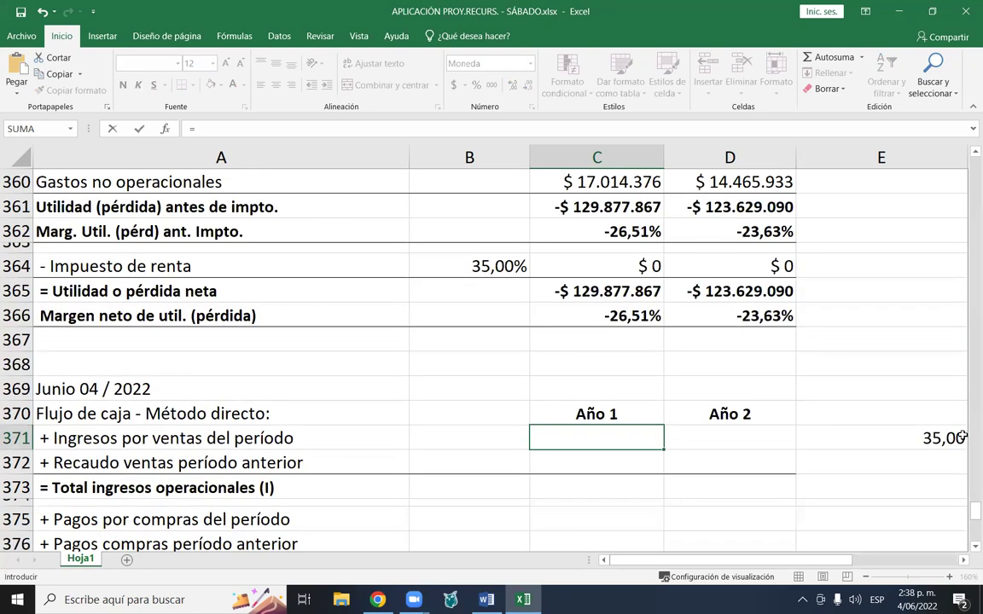
scroll(957, 417, up, 6)
scroll(907, 404, down, 2)
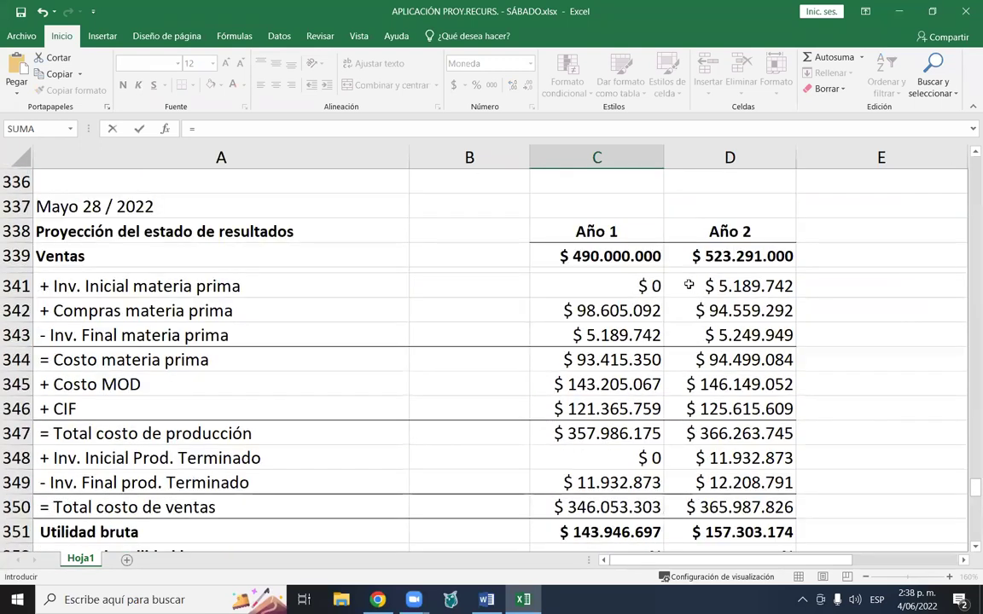
click(592, 256)
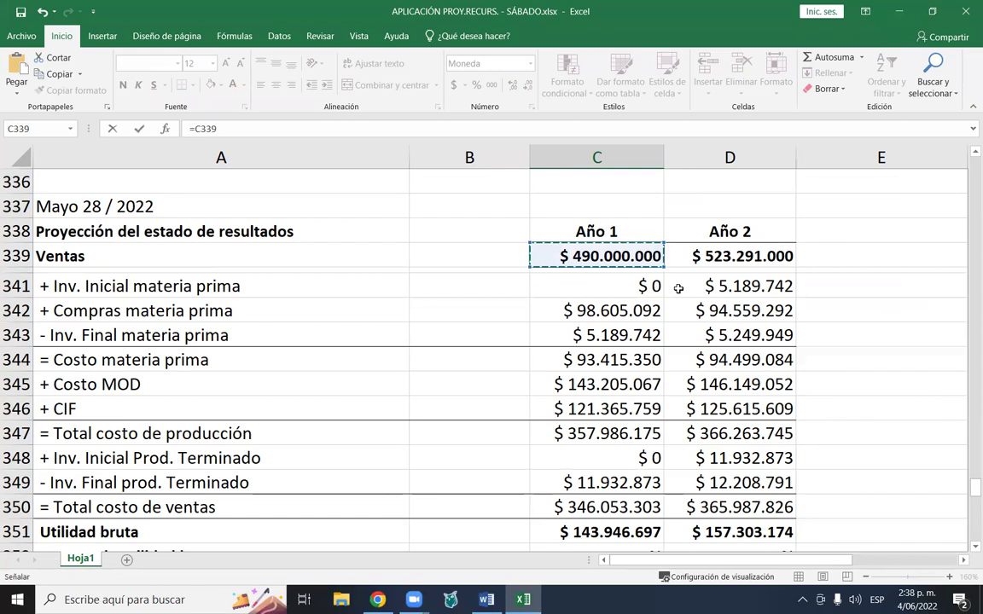
text(-)
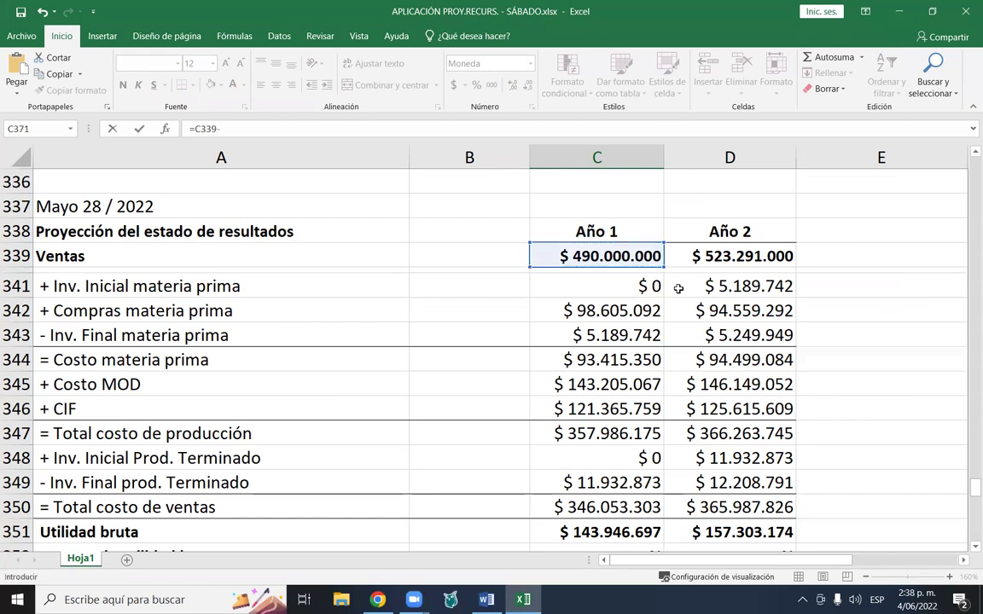
click(587, 258)
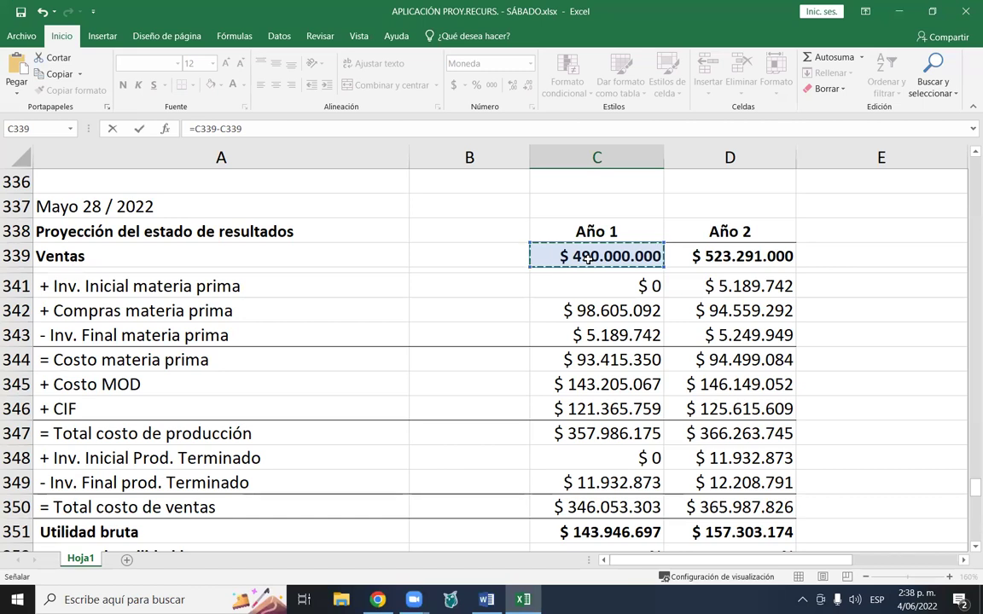
text(*)
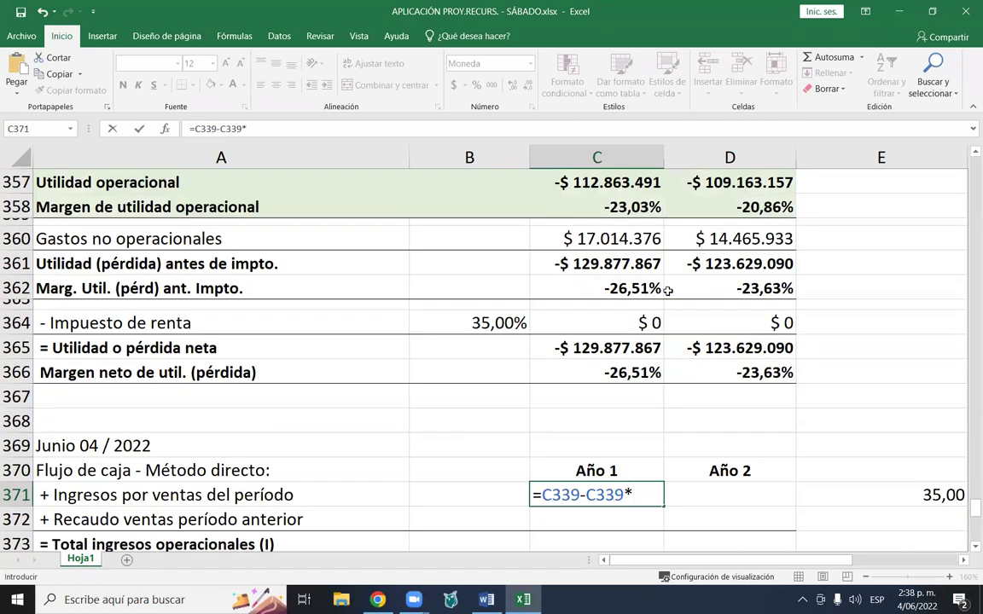
scroll(930, 456, down, 2)
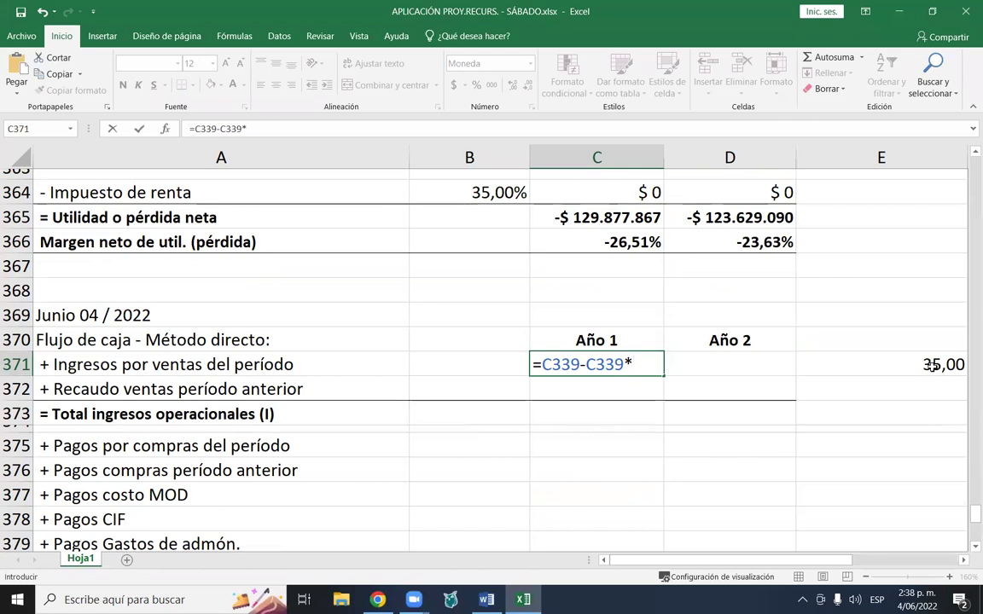
click(932, 365)
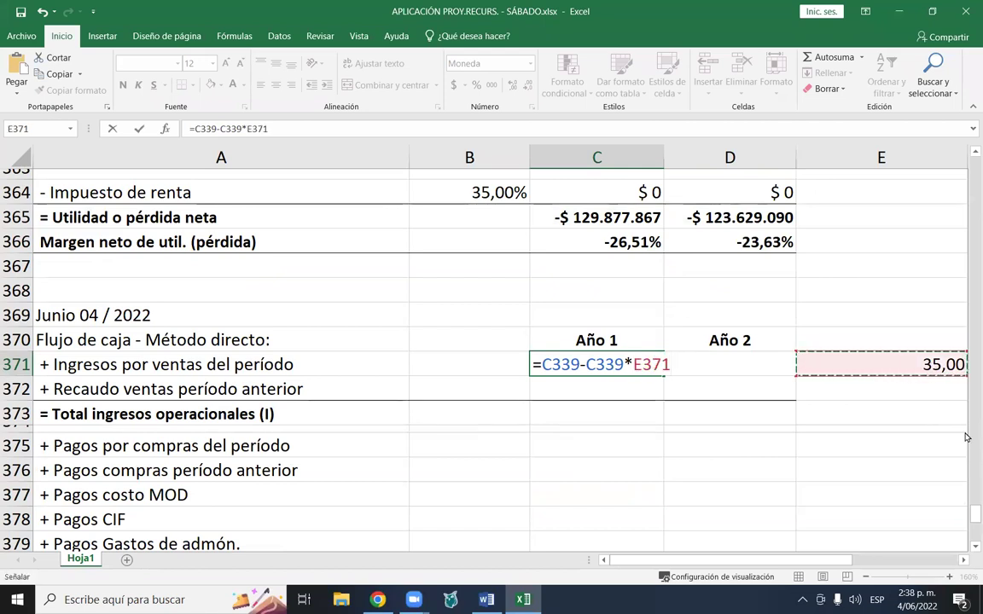
text(/)
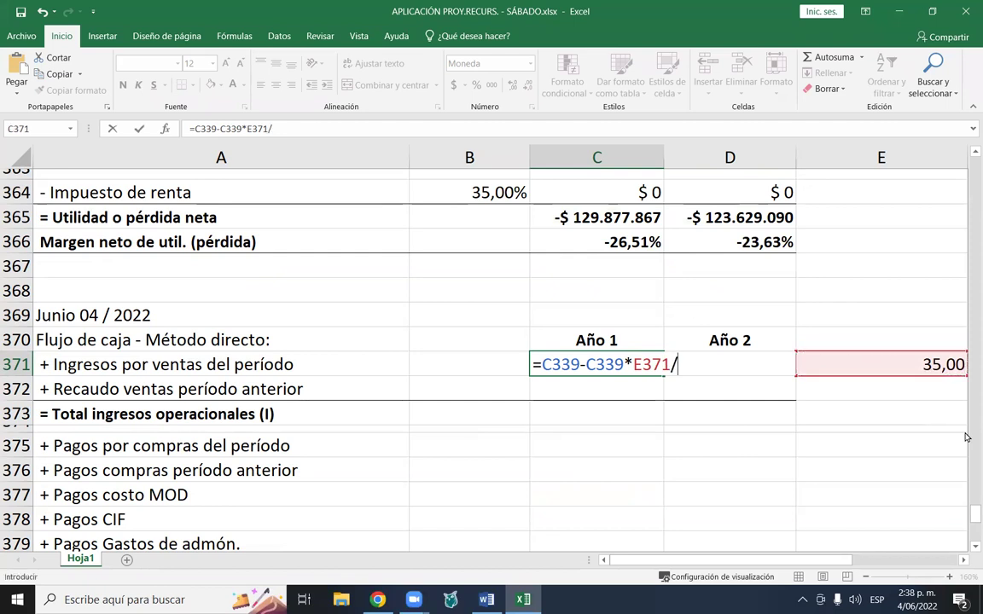
- Complete the Año 1 Ingresos por ventas del período formula in C371 by dividing by the No. días / año cell B18
scroll(966, 437, up, 10)
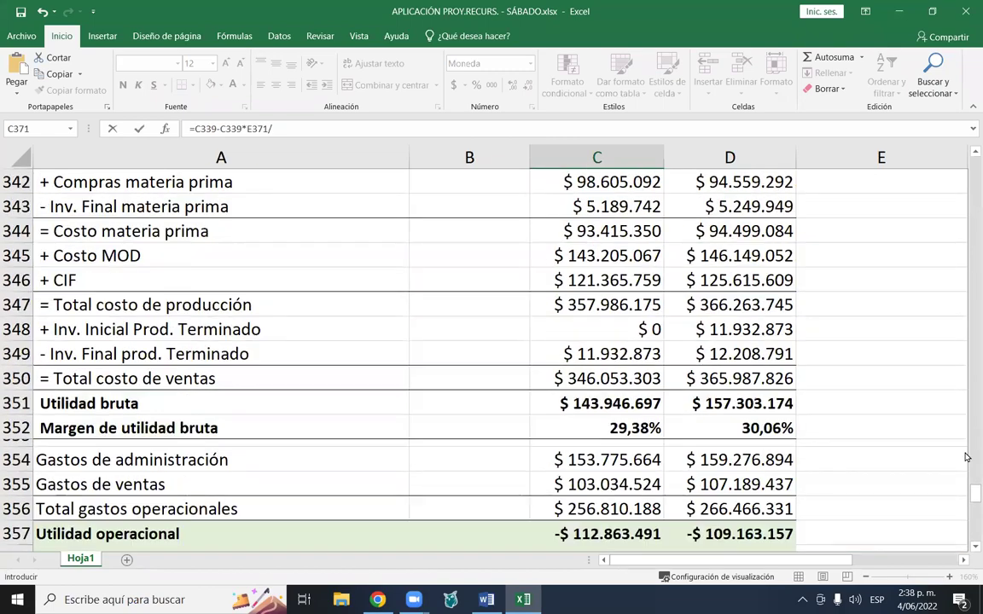
scroll(967, 459, up, 17)
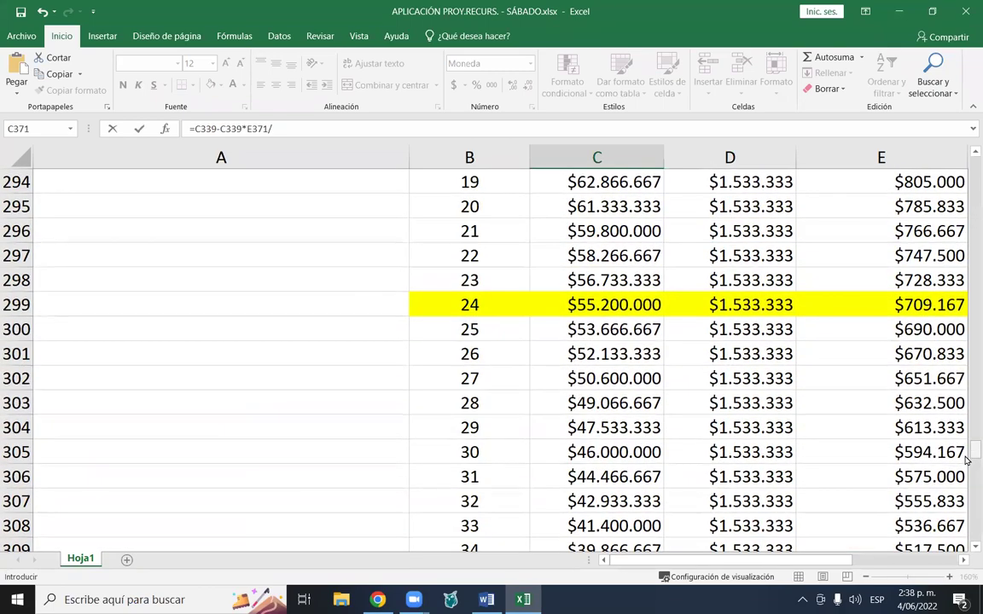
scroll(967, 461, up, 6)
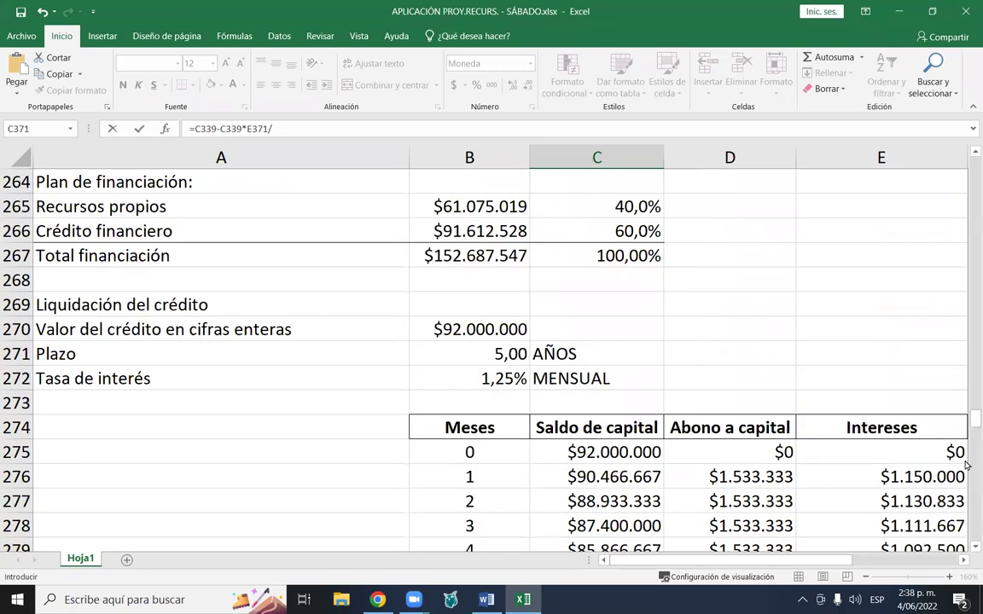
scroll(971, 474, up, 4)
scroll(920, 497, up, 2)
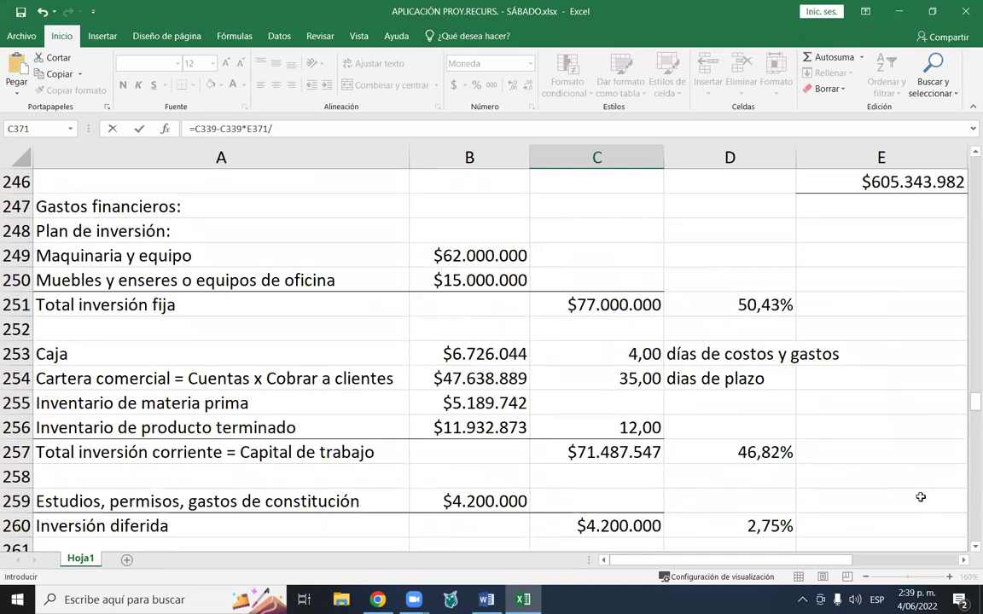
click(966, 562)
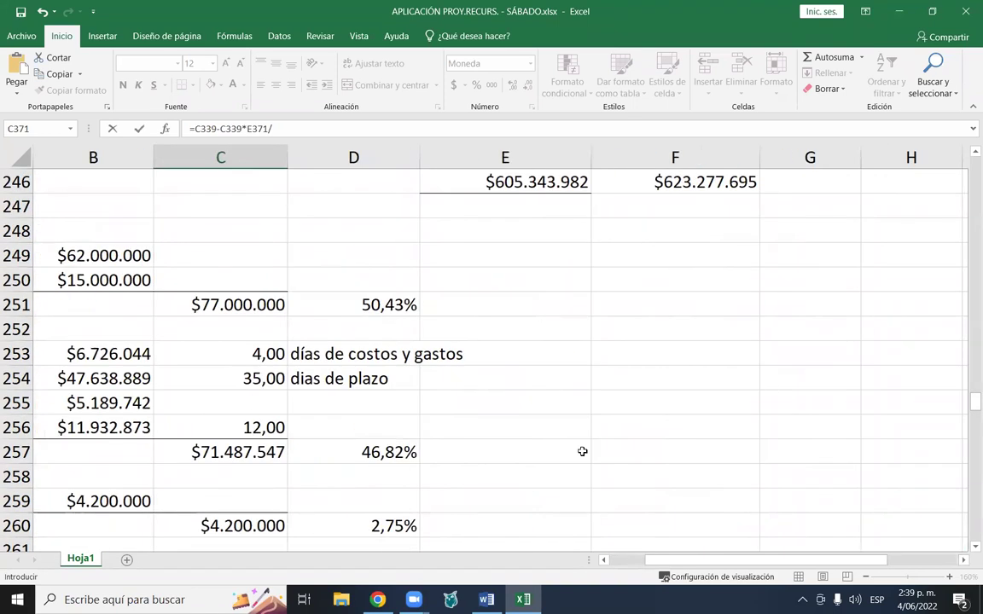
scroll(364, 356, up, 7)
scroll(376, 367, up, 10)
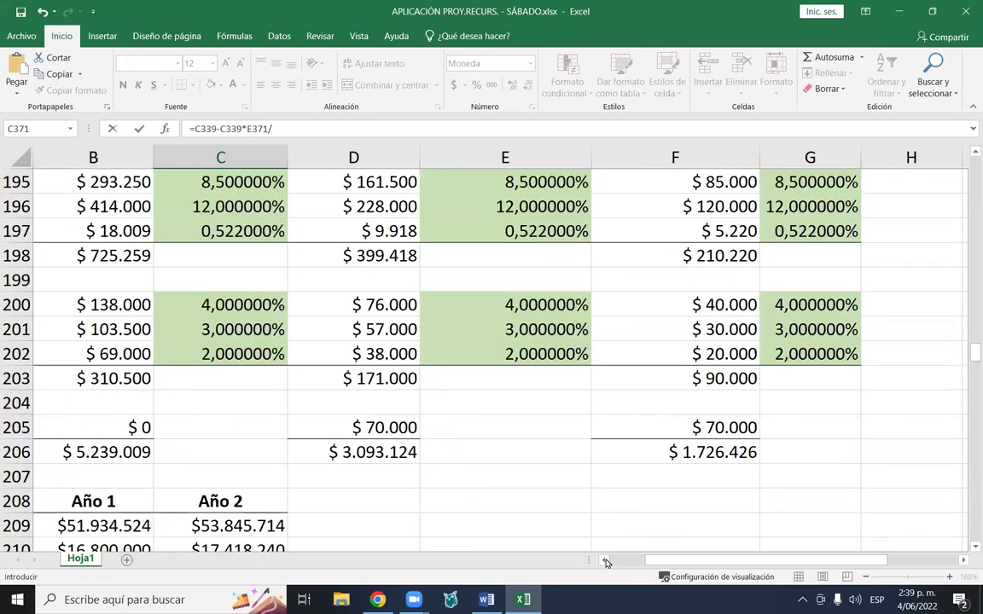
scroll(546, 505, left, 3)
scroll(477, 460, up, 6)
scroll(477, 460, up, 10)
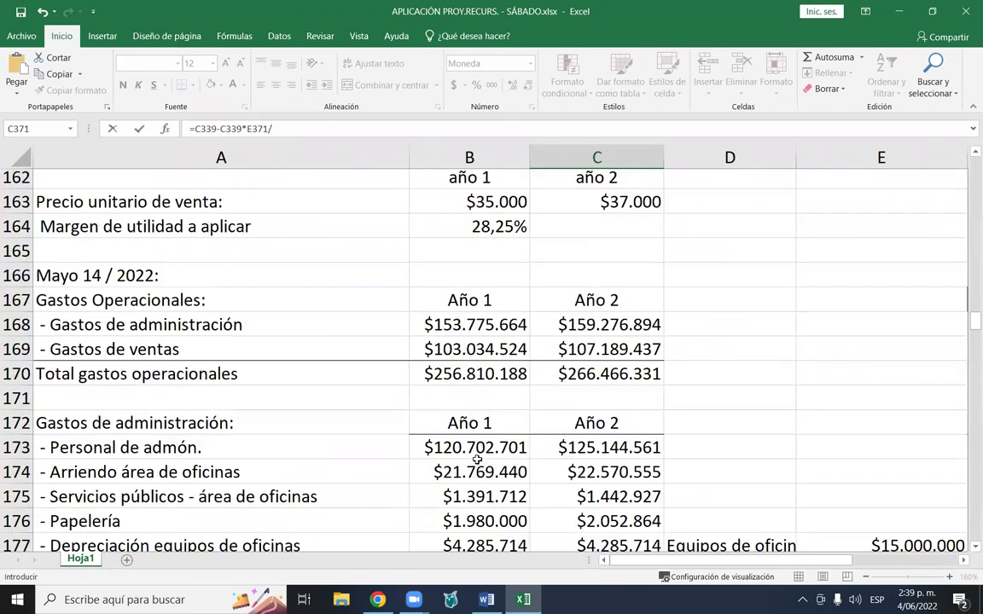
scroll(477, 460, up, 12)
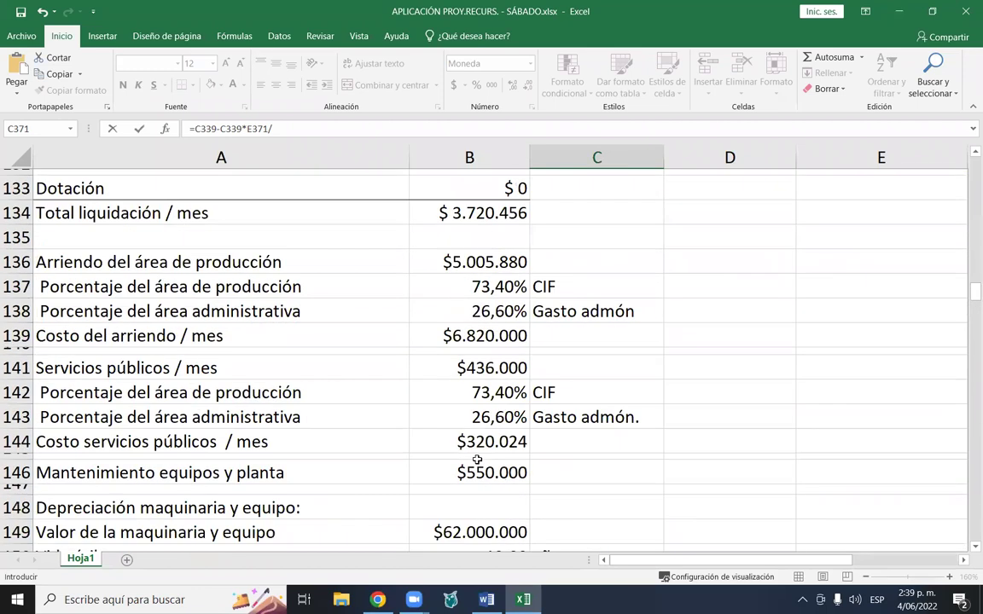
scroll(477, 460, up, 12)
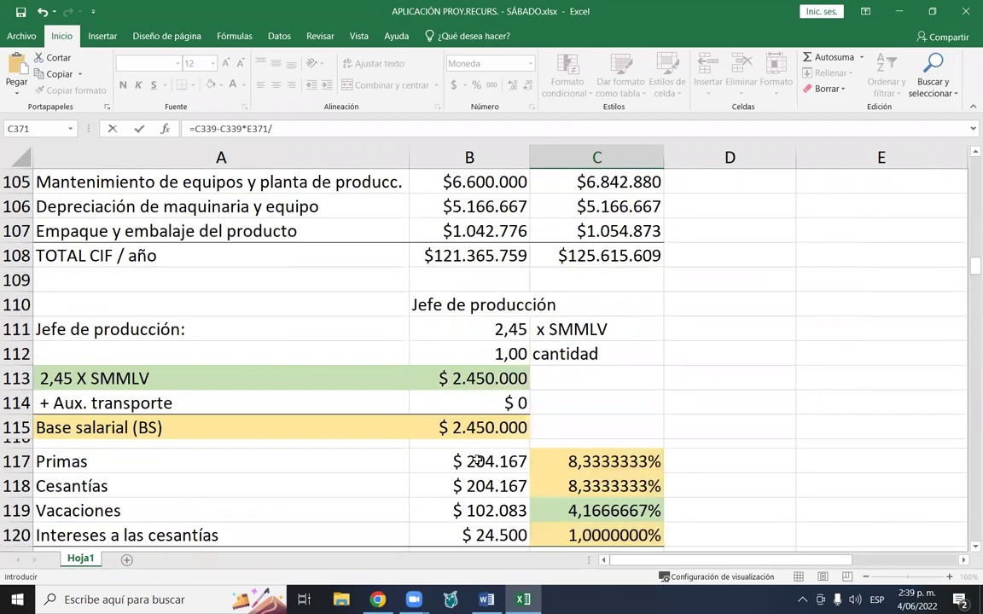
scroll(477, 460, up, 10)
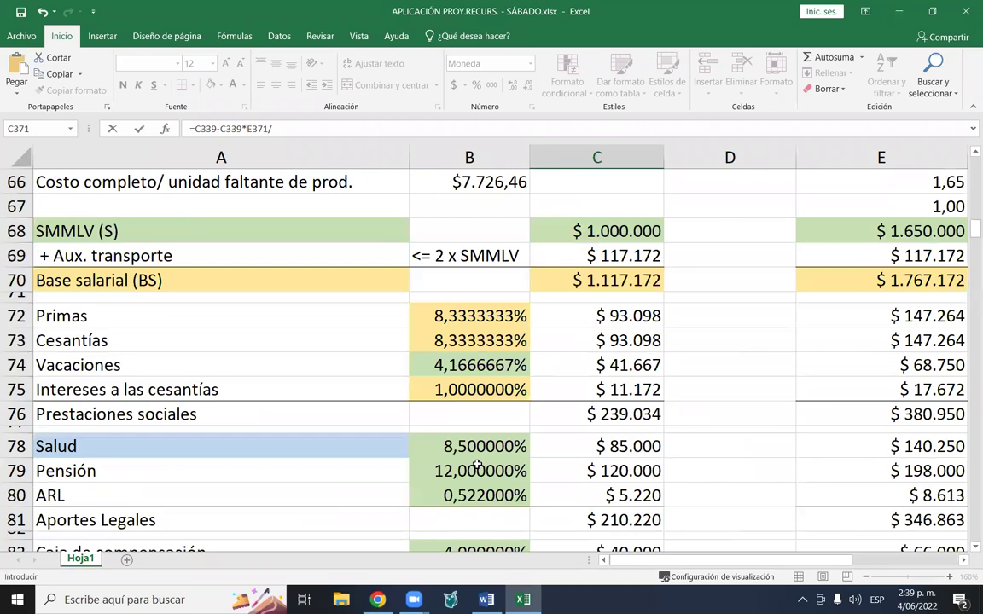
scroll(477, 464, up, 3)
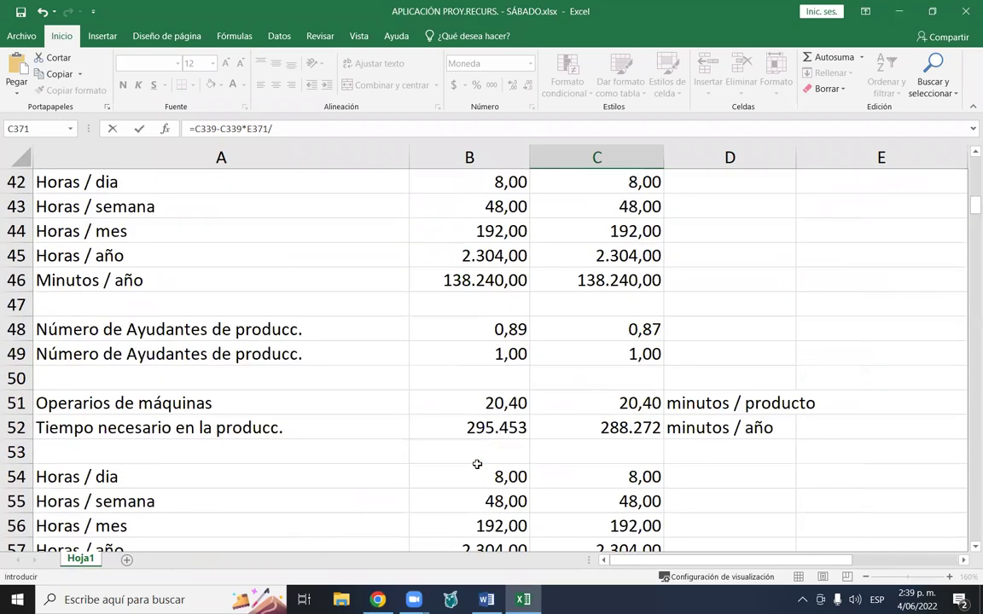
scroll(477, 464, up, 8)
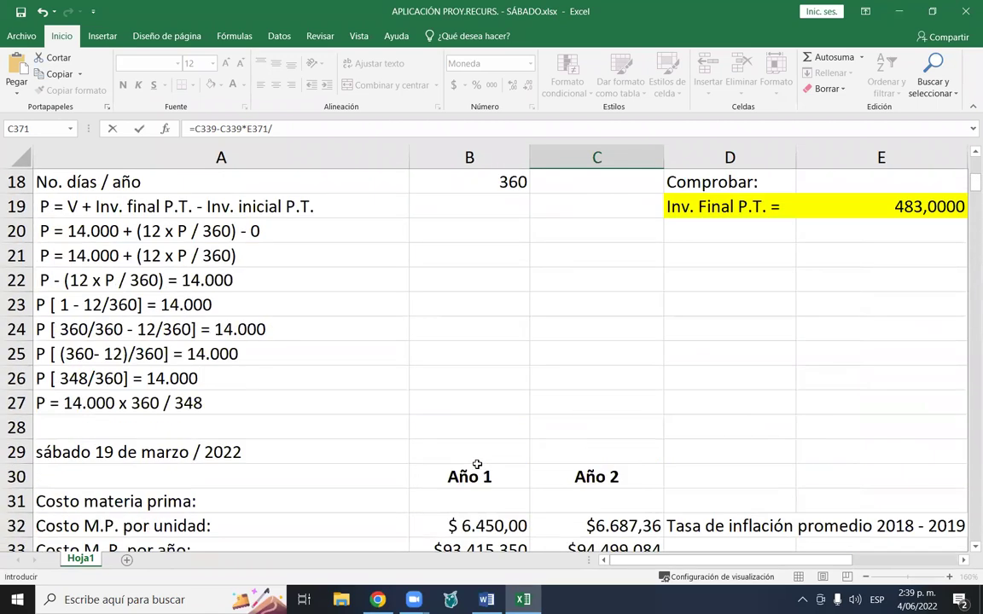
scroll(477, 465, up, 2)
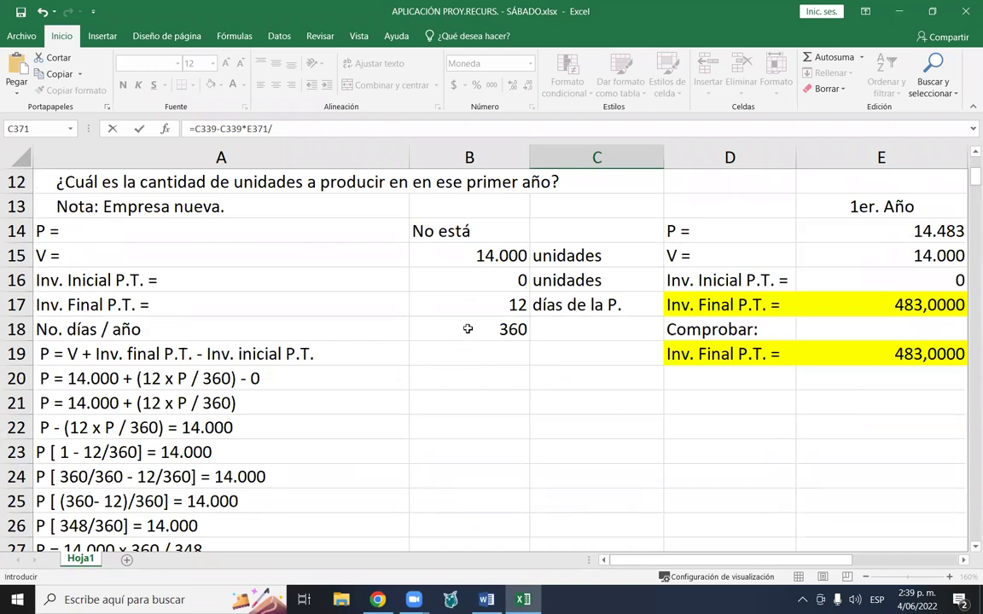
click(504, 331)
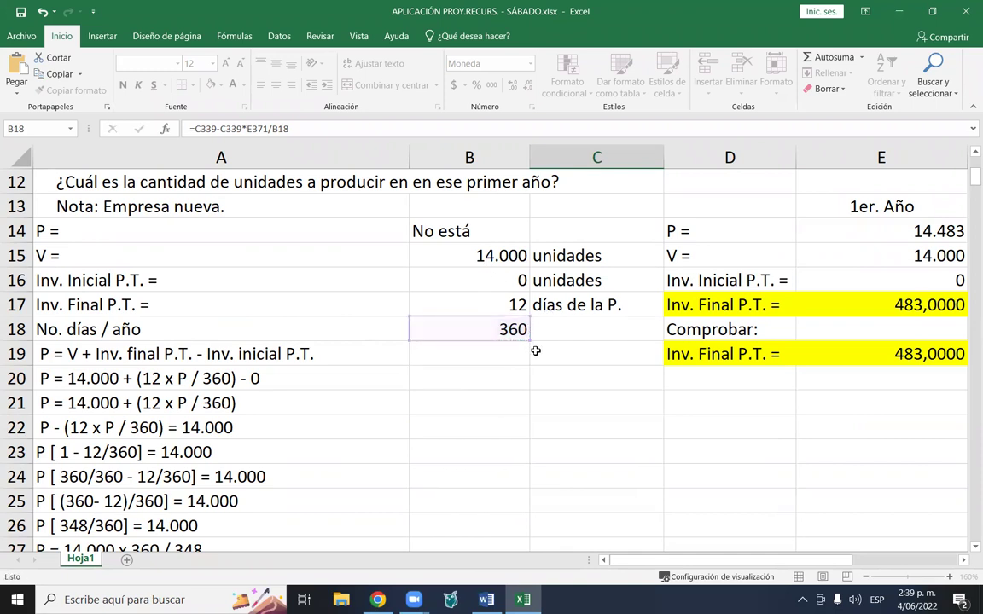
key(Return)
- Review the Año 1 Ventas cell C339 in the projected income statement, then go back to the cash flow table
scroll(627, 471, up, 15)
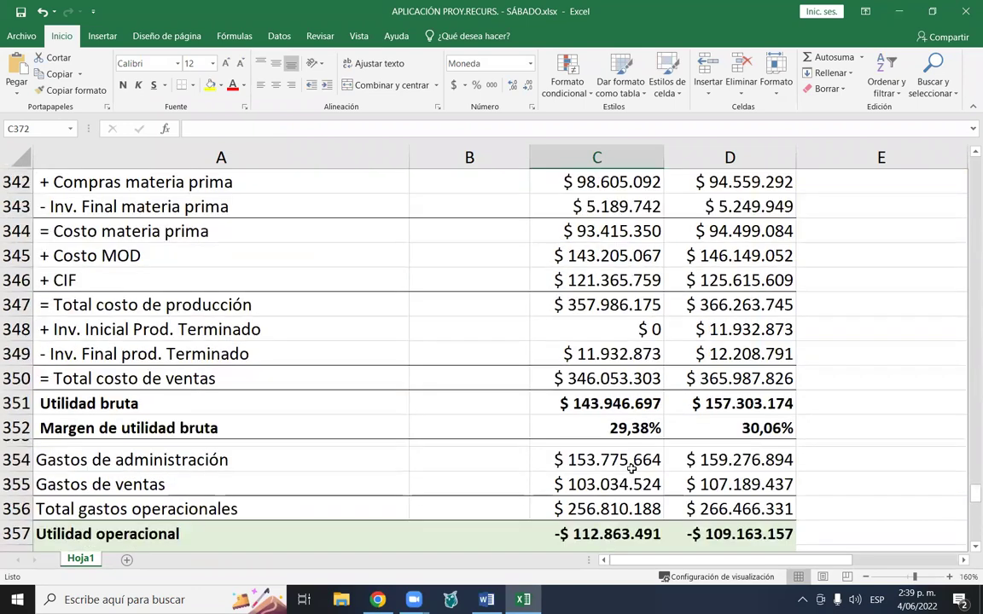
scroll(631, 470, up, 10)
scroll(630, 468, down, 4)
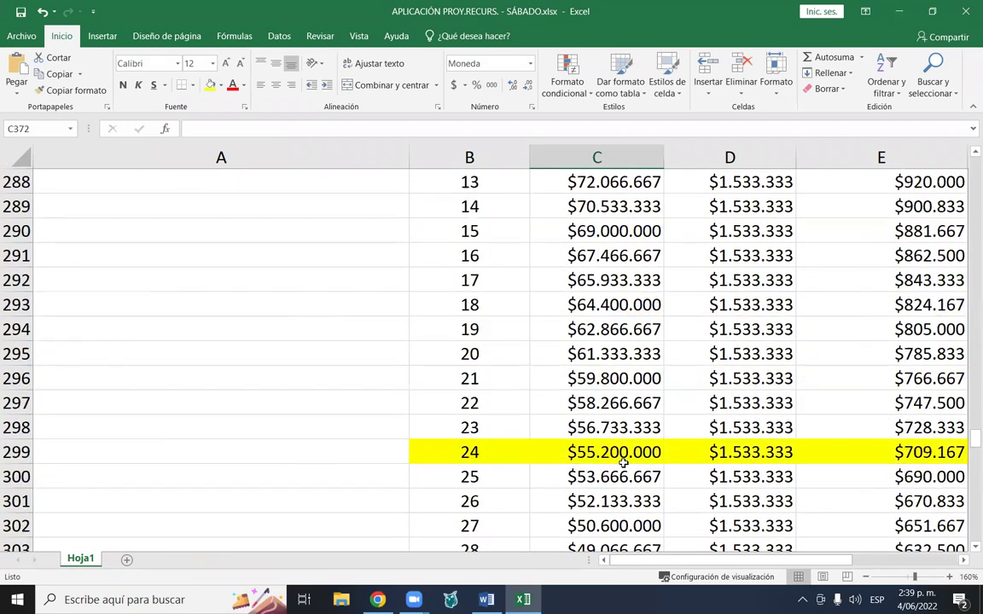
scroll(627, 467, up, 3)
scroll(622, 466, down, 20)
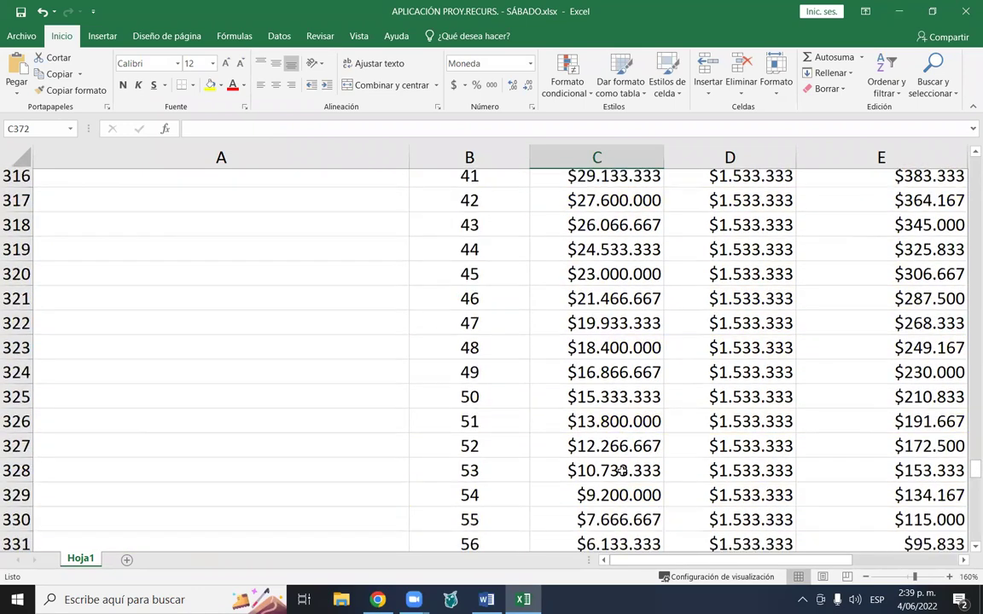
scroll(622, 475, up, 4)
click(602, 329)
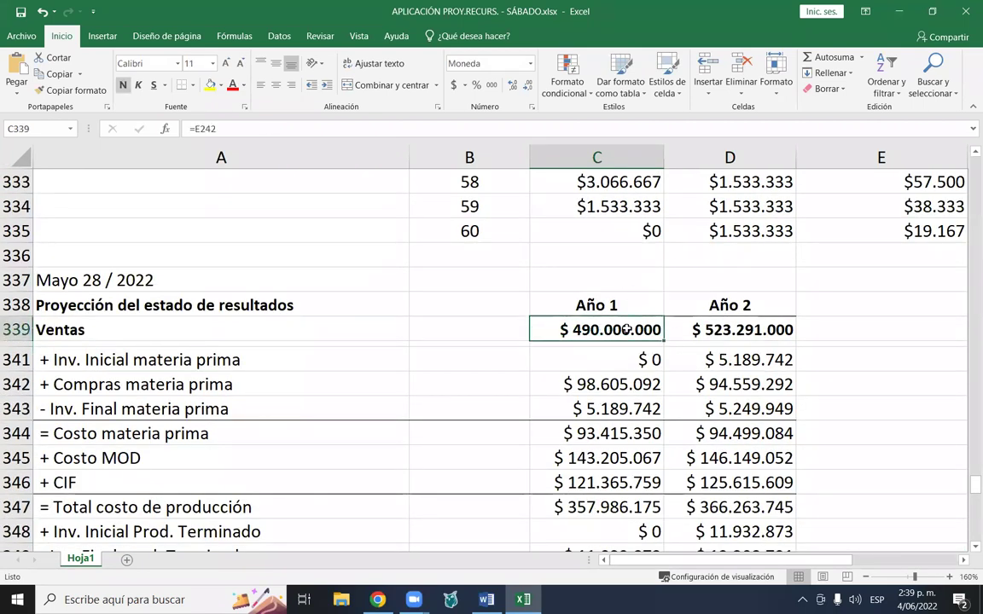
scroll(625, 331, down, 10)
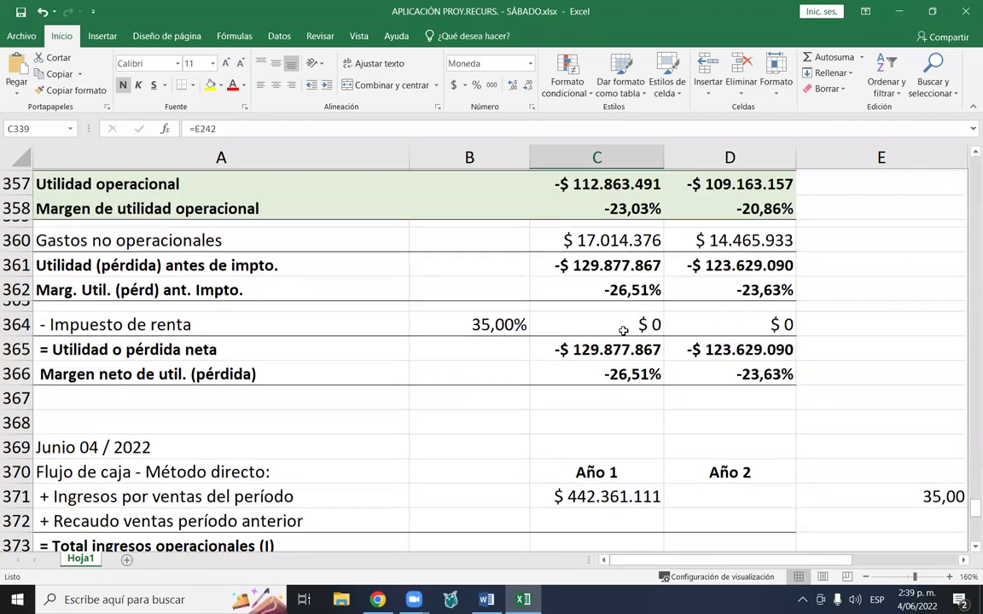
- Make the E371 and B18 references absolute in the C371 formula, giving =C339-C339*$E$371/$B$18
click(539, 366)
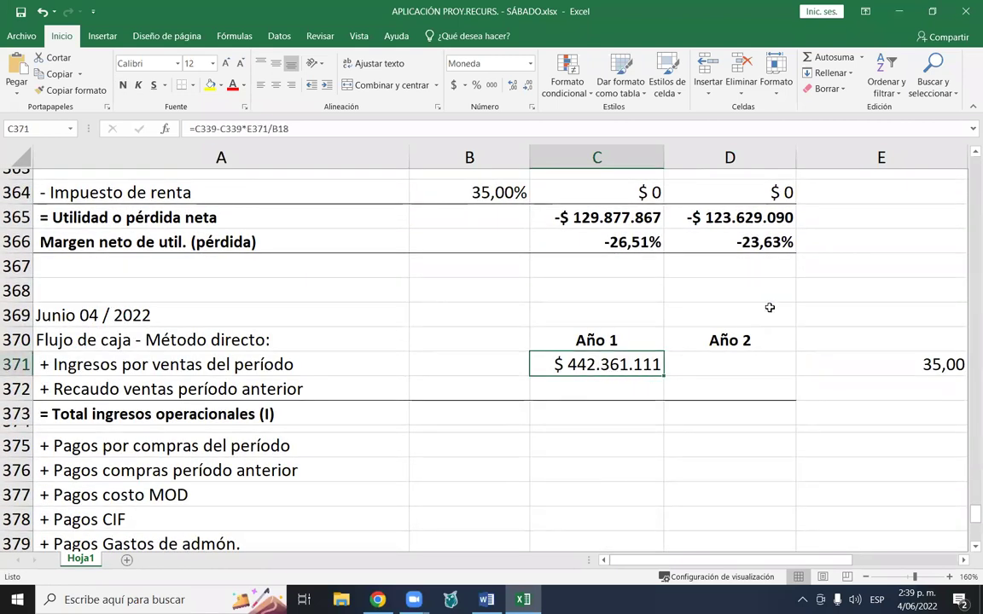
key(F2)
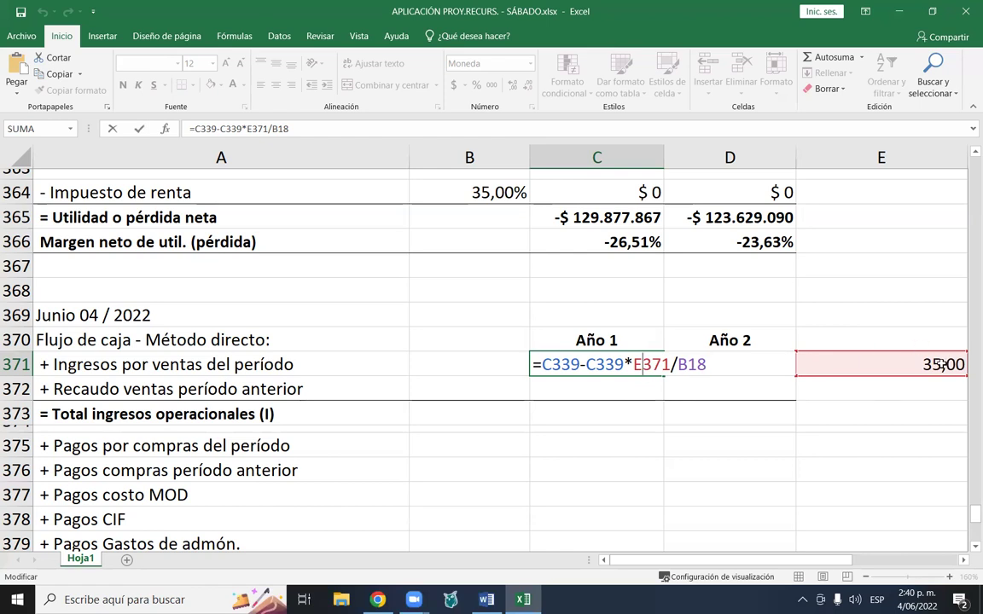
key(F4)
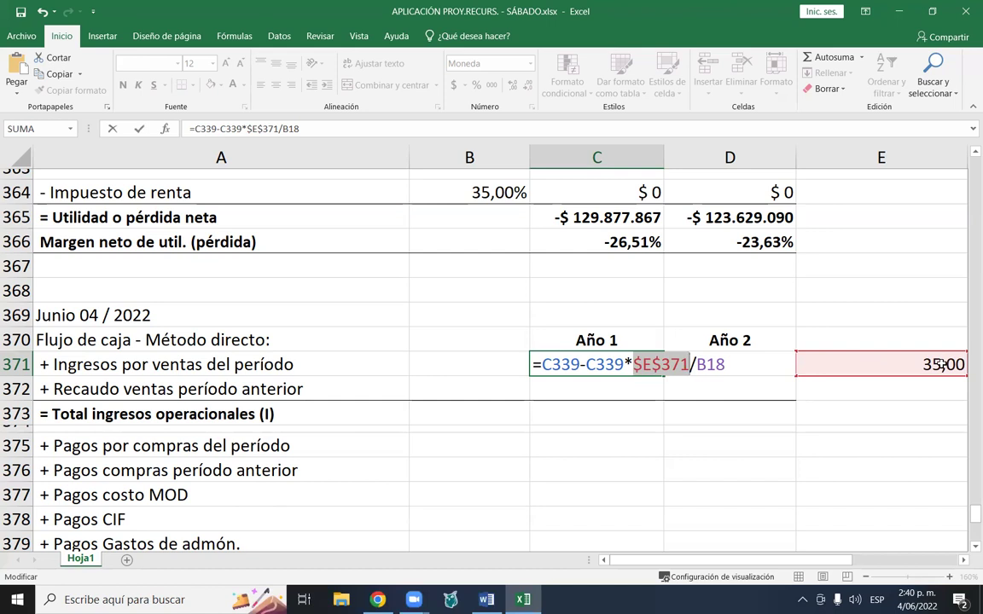
key(Left)
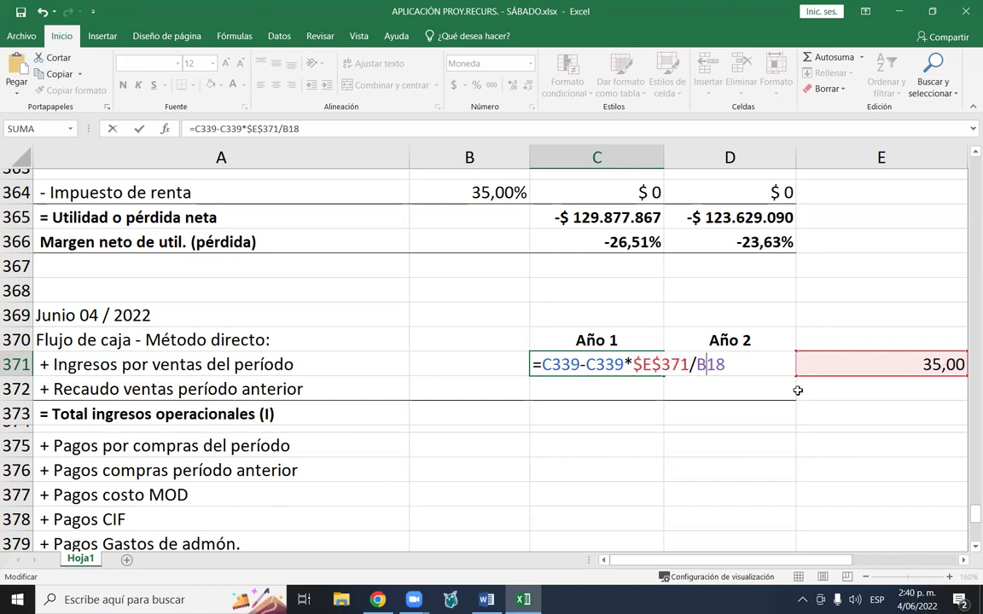
key(F4)
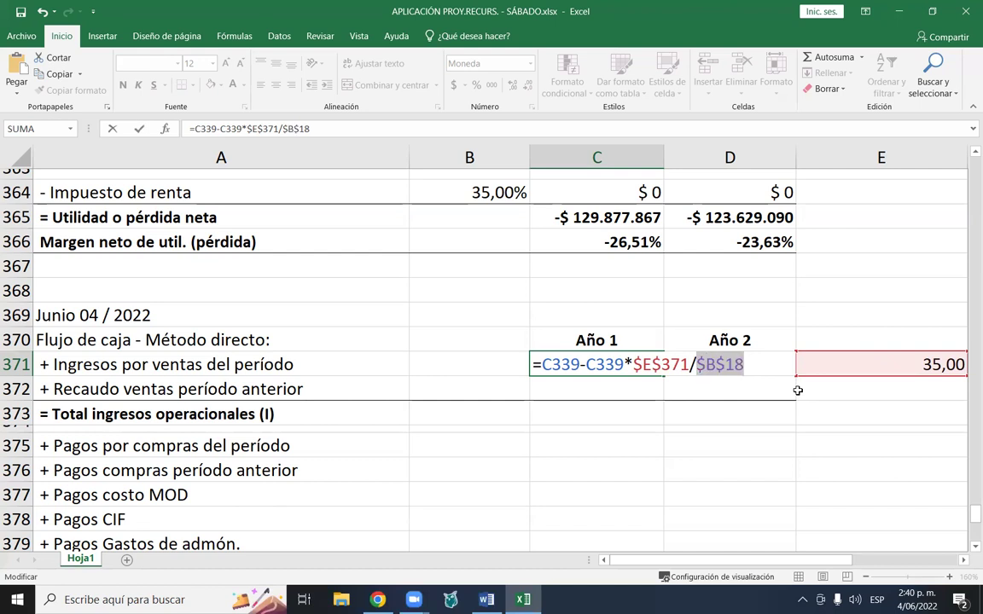
key(Return)
- Copy the Año 1 sales income formula from C371 to the Año 2 cell D371 and compare both formulas
click(597, 365)
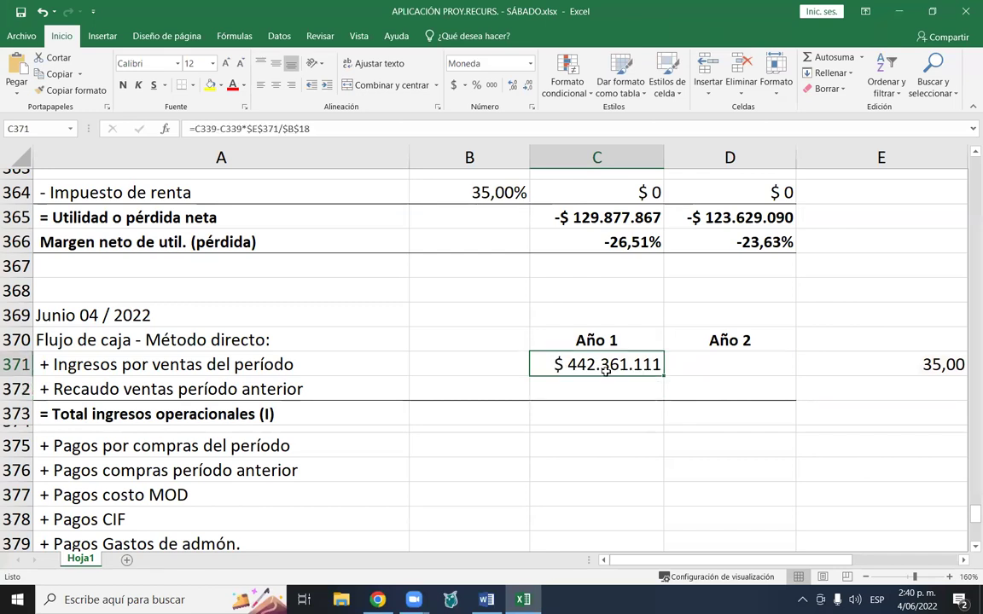
drag(667, 378, 750, 373)
click(626, 365)
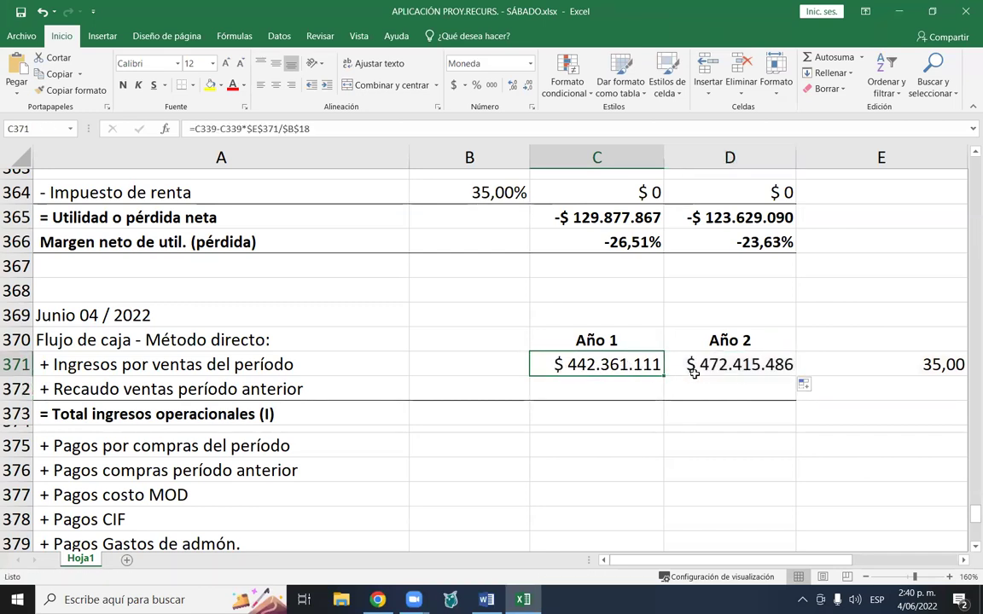
click(721, 365)
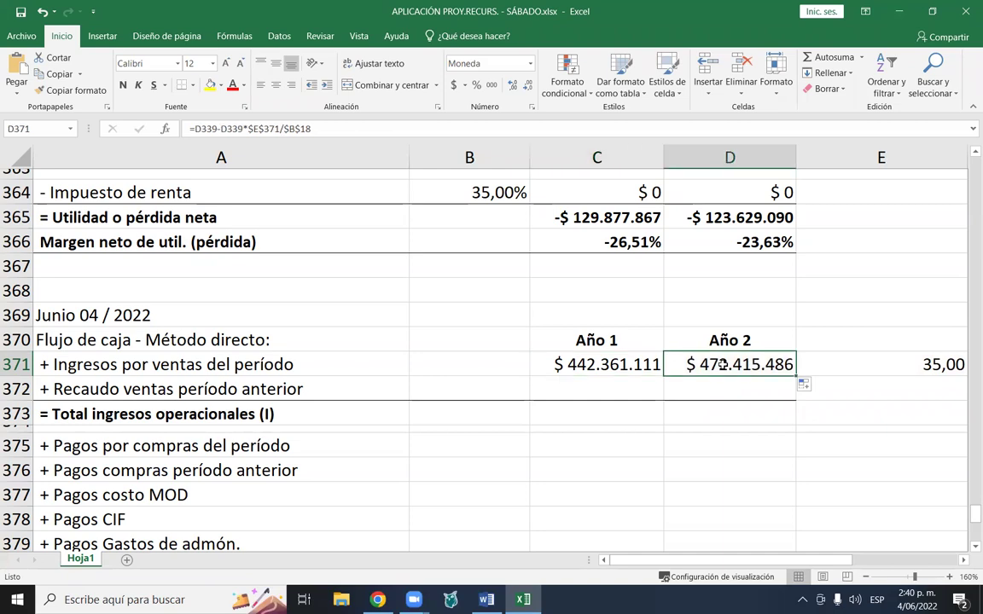
- Check the Año 2 Ventas cell D339 that feeds the sales income formula in D371
scroll(749, 339, up, 5)
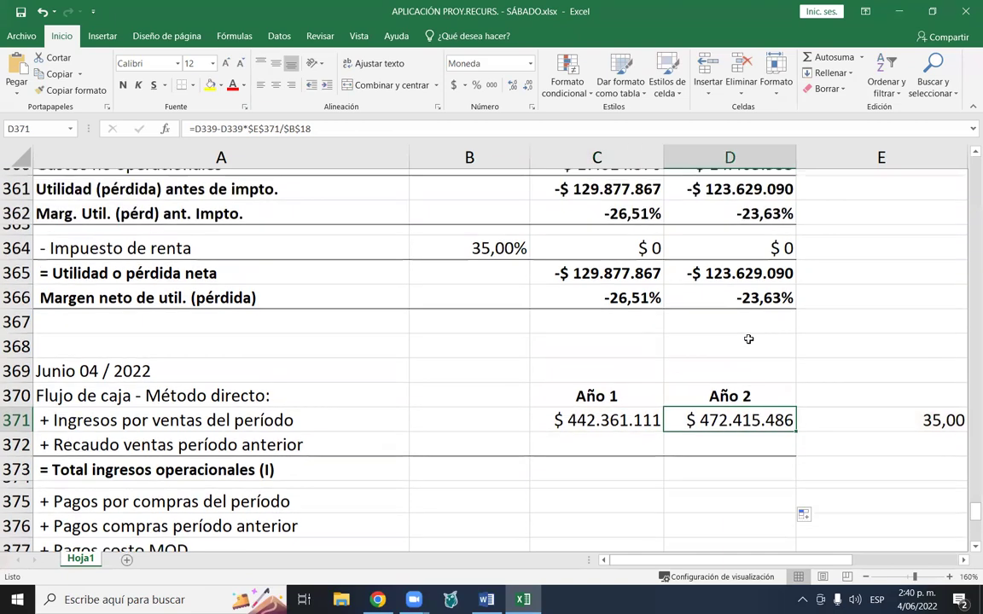
scroll(749, 340, up, 6)
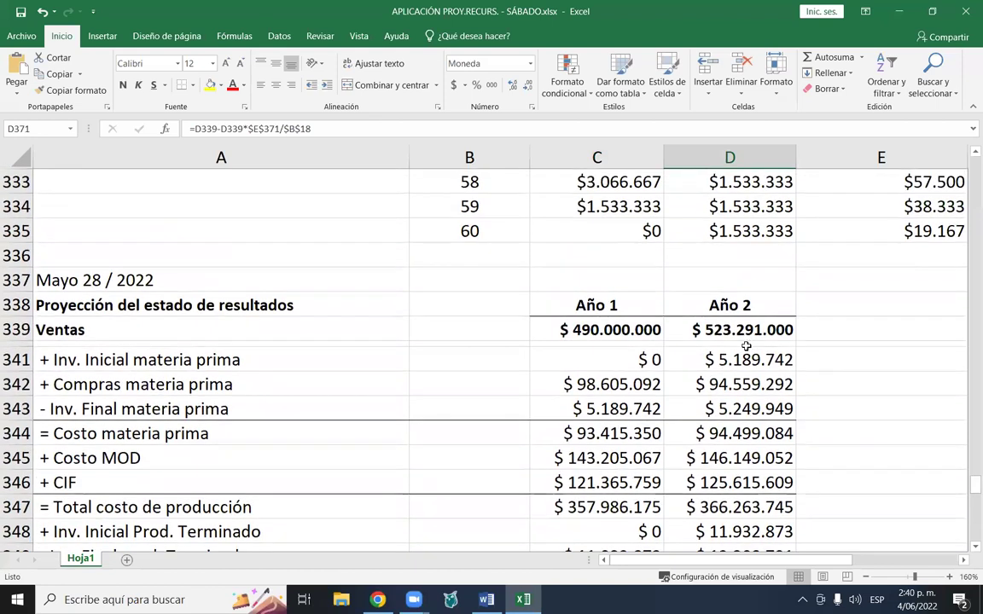
click(719, 326)
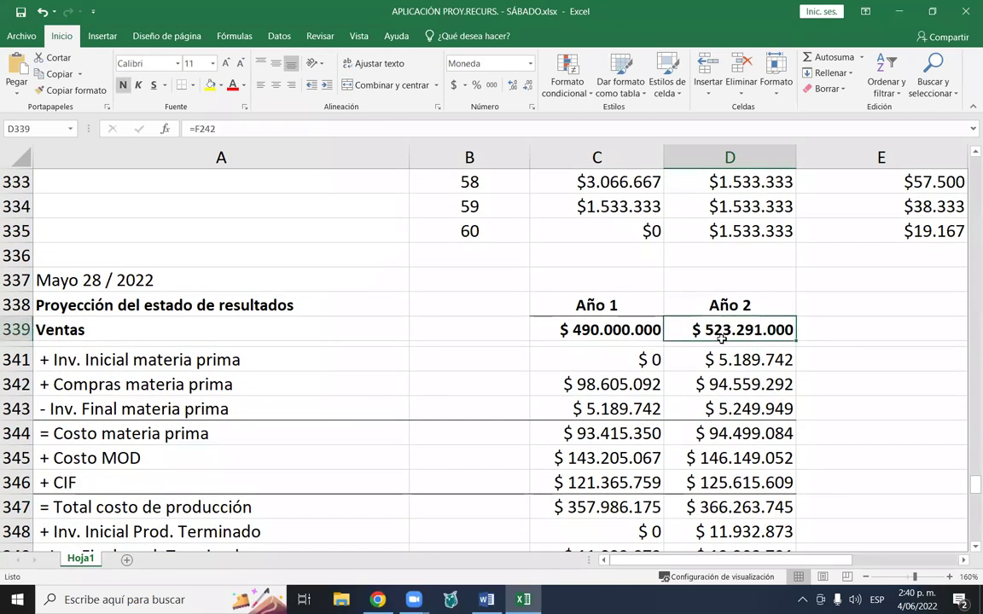
scroll(723, 341, down, 3)
scroll(723, 343, down, 6)
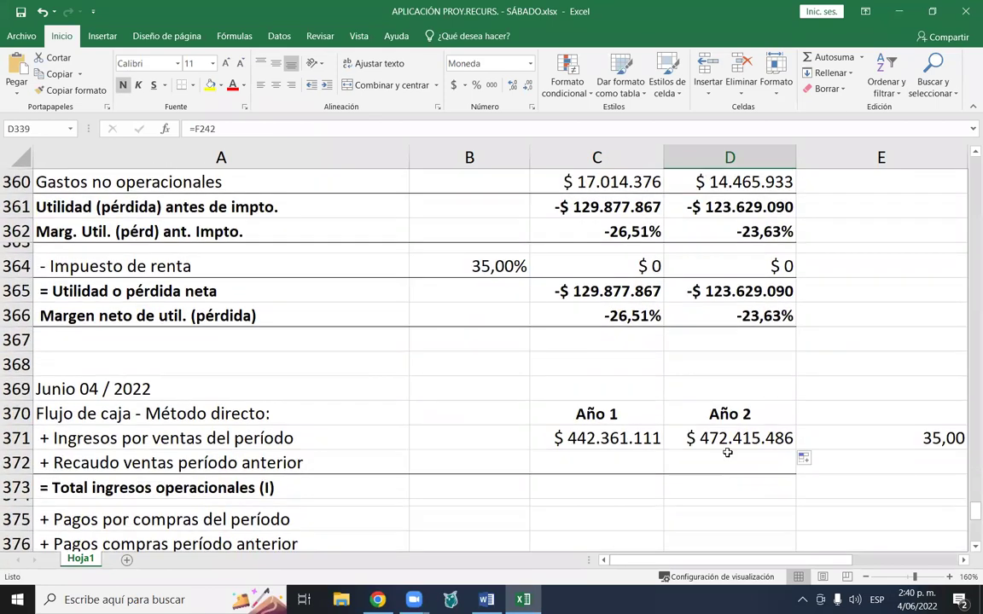
click(732, 437)
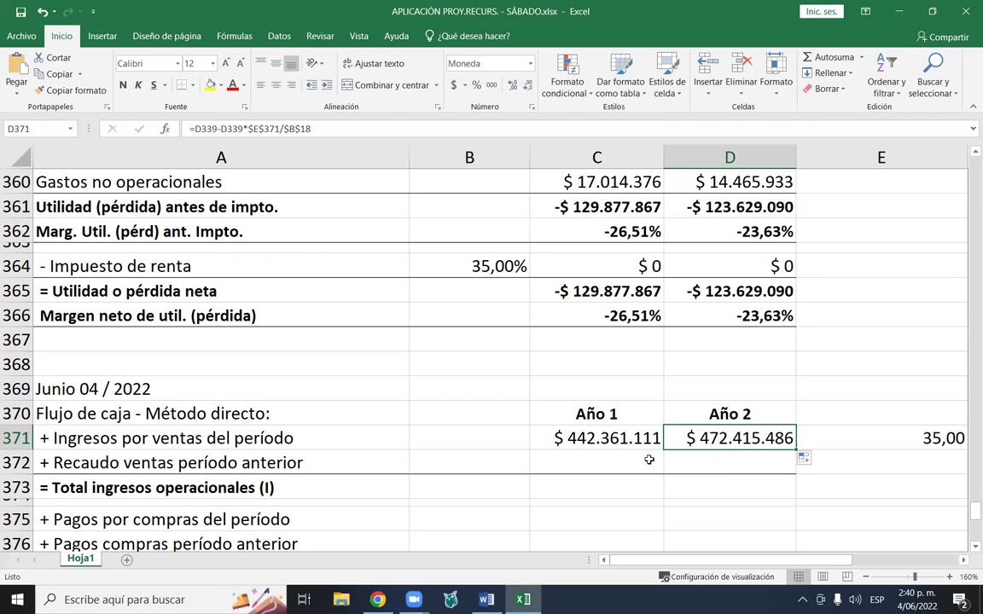
- Enter 0 as the Año 1 Recaudo ventas período anterior in C372
scroll(597, 436, down, 1)
click(218, 397)
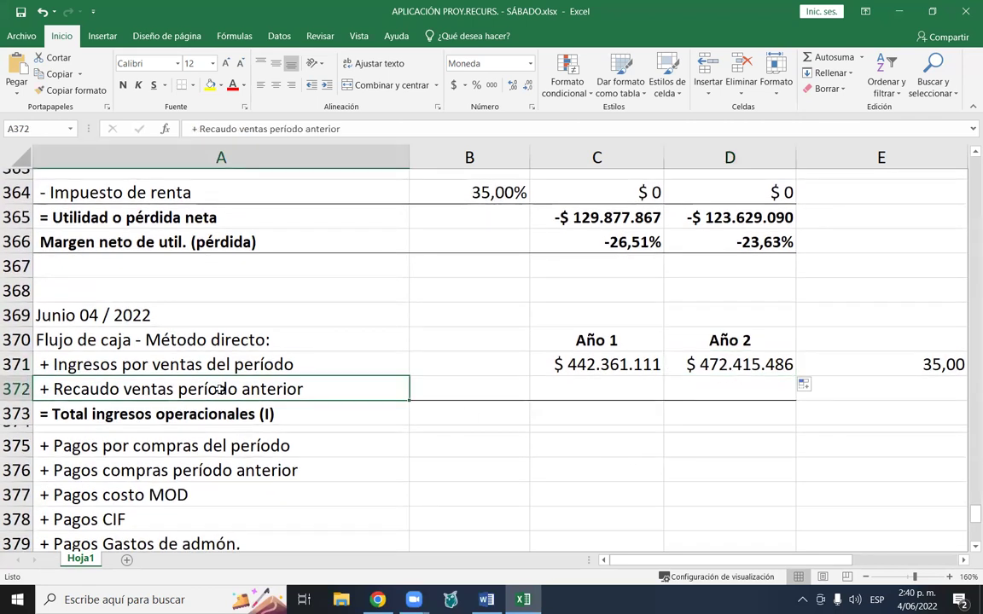
click(573, 389)
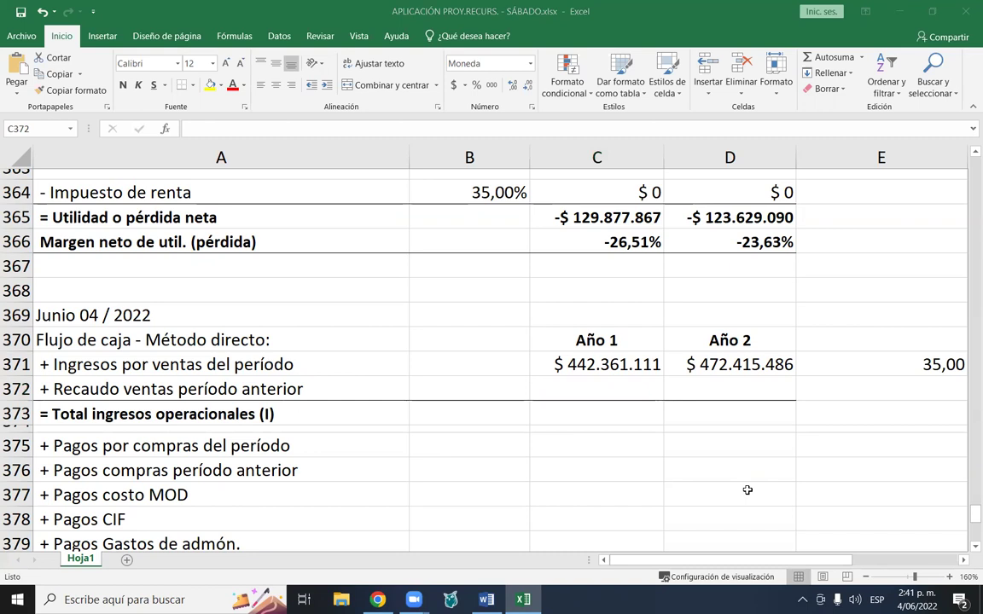
click(608, 384)
text(0)
key(Return)
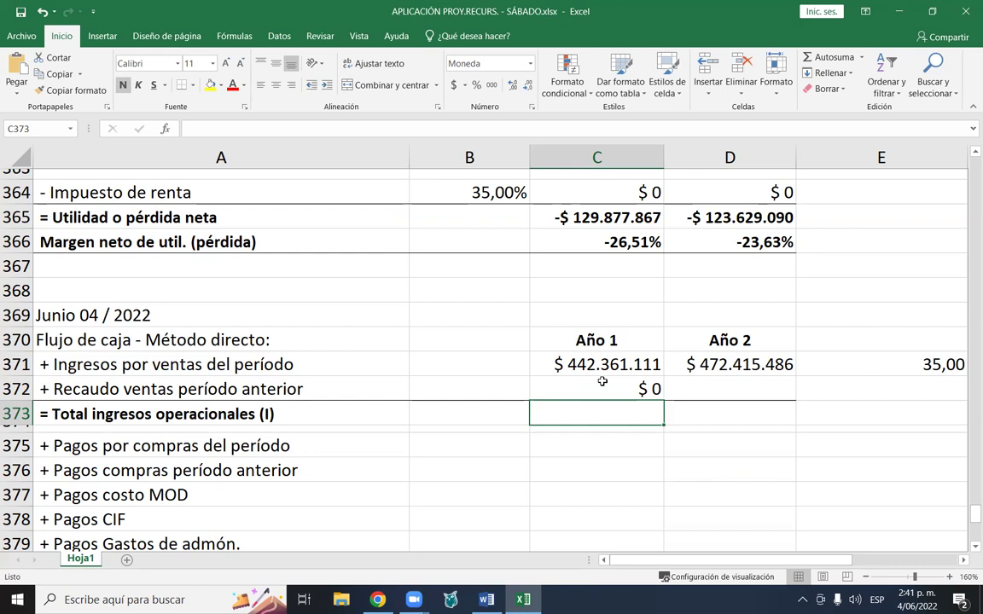
- Review the Año 2 sales income formula in D371 above the empty Recaudo ventas período anterior cell D372
key(Up)
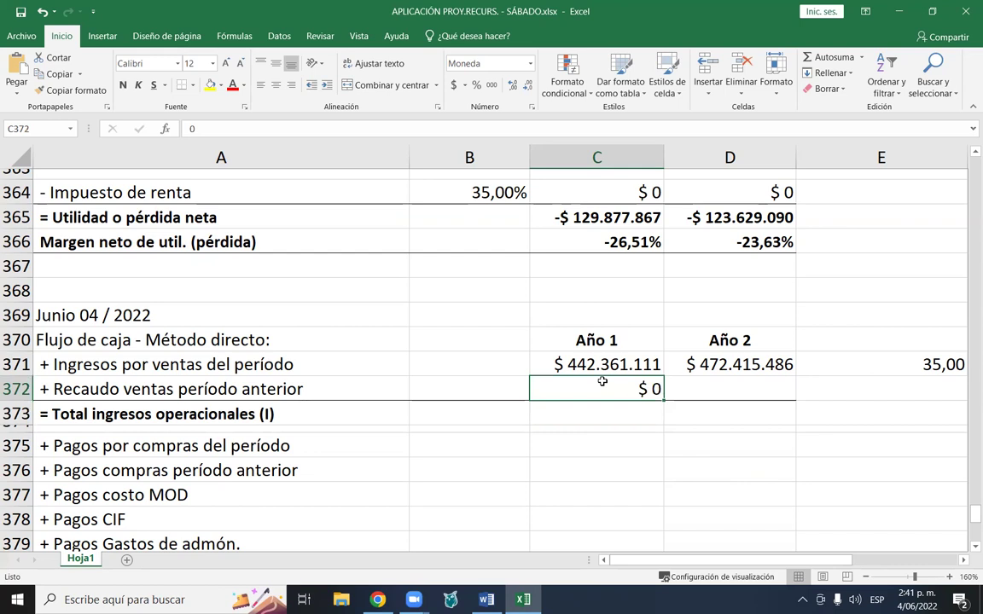
key(Right)
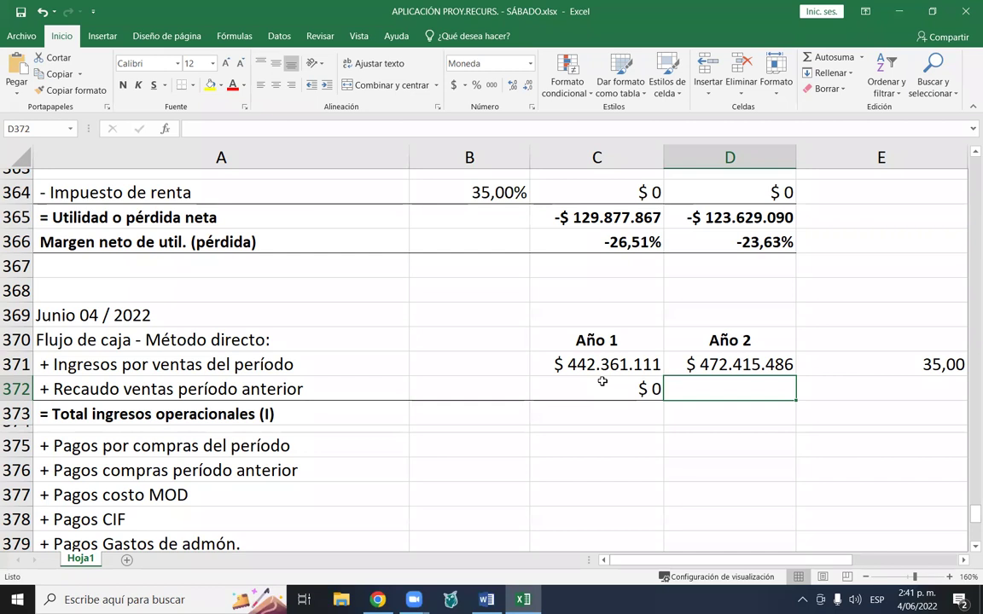
click(732, 363)
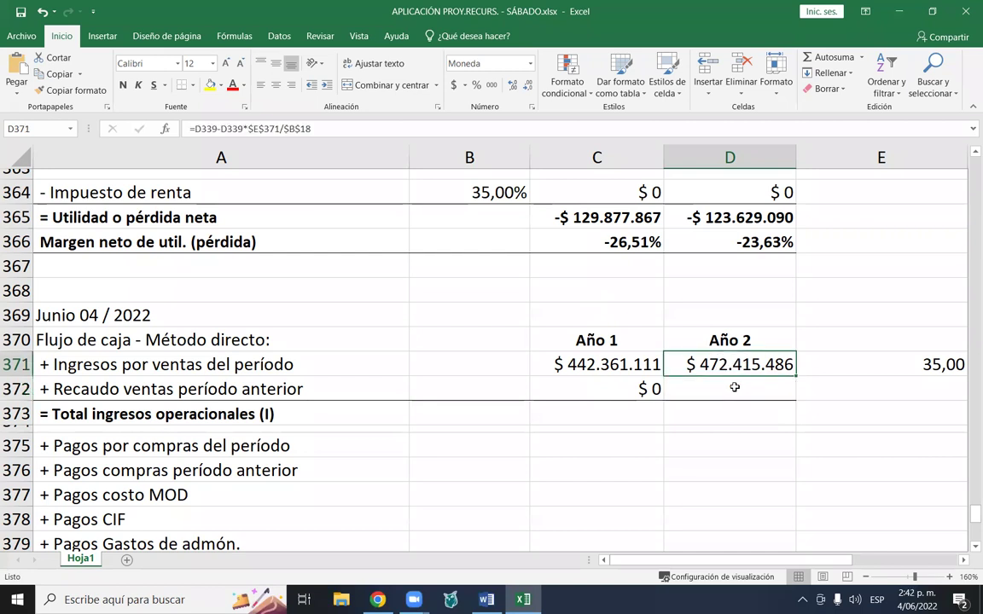
click(742, 383)
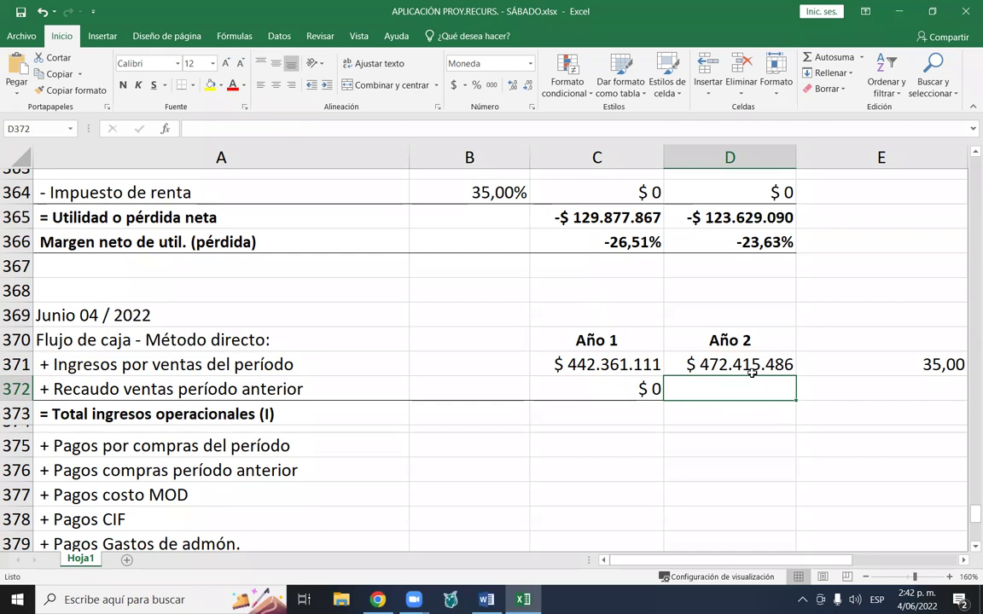
click(732, 363)
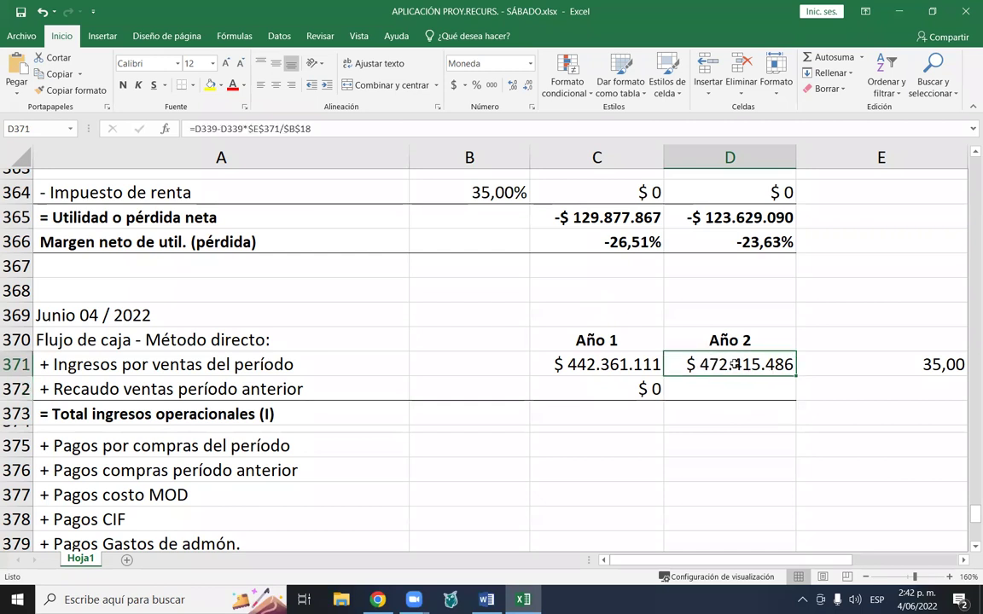
key(Down)
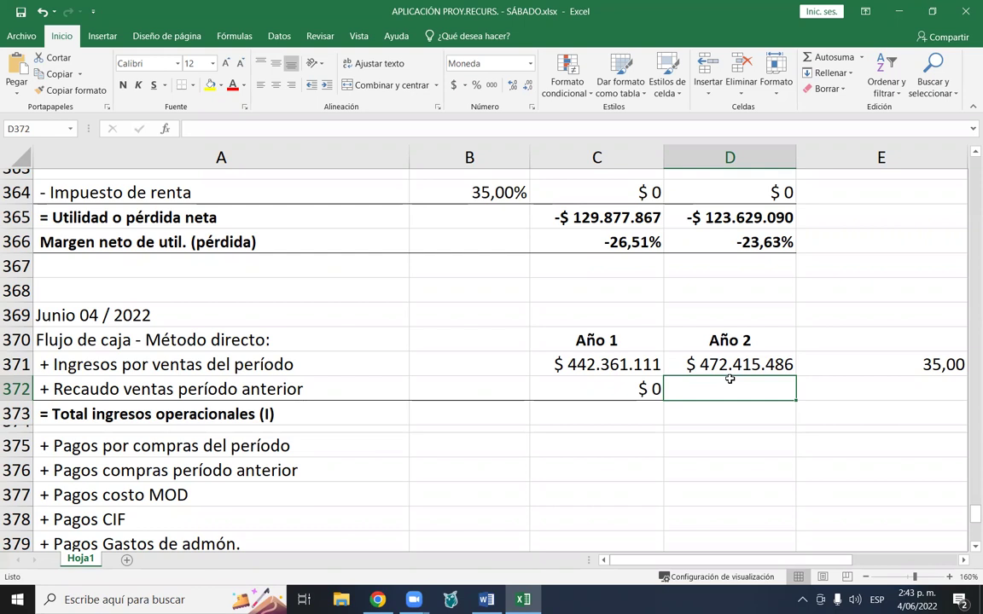
text(+)
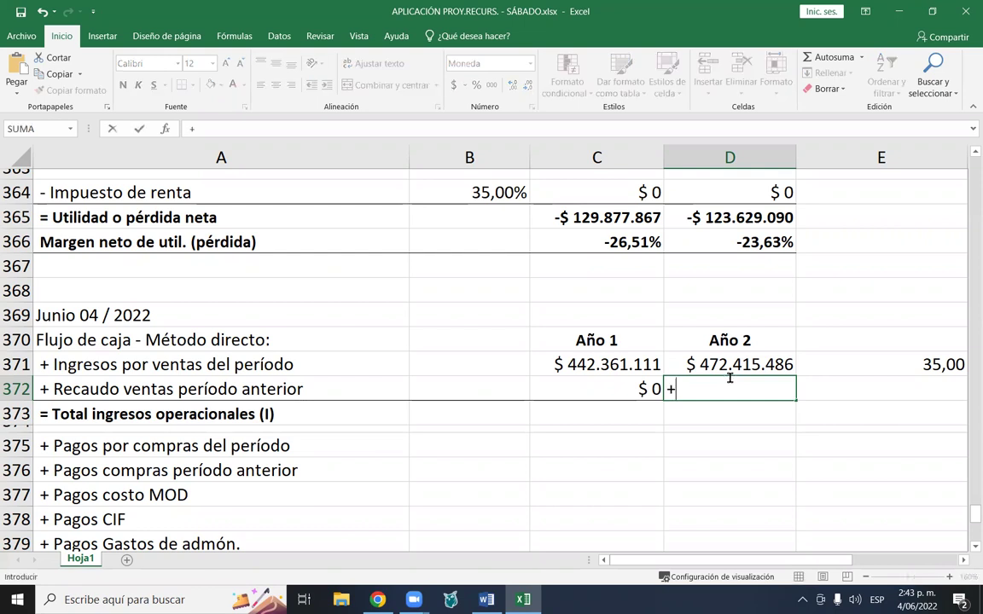
scroll(729, 379, up, 6)
scroll(715, 389, up, 4)
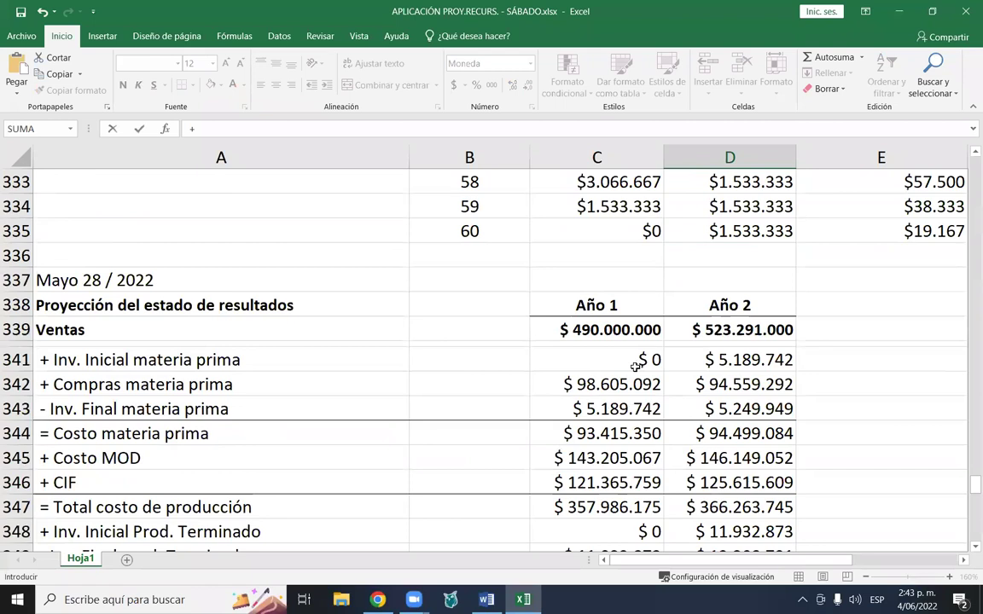
click(603, 329)
key(Return)
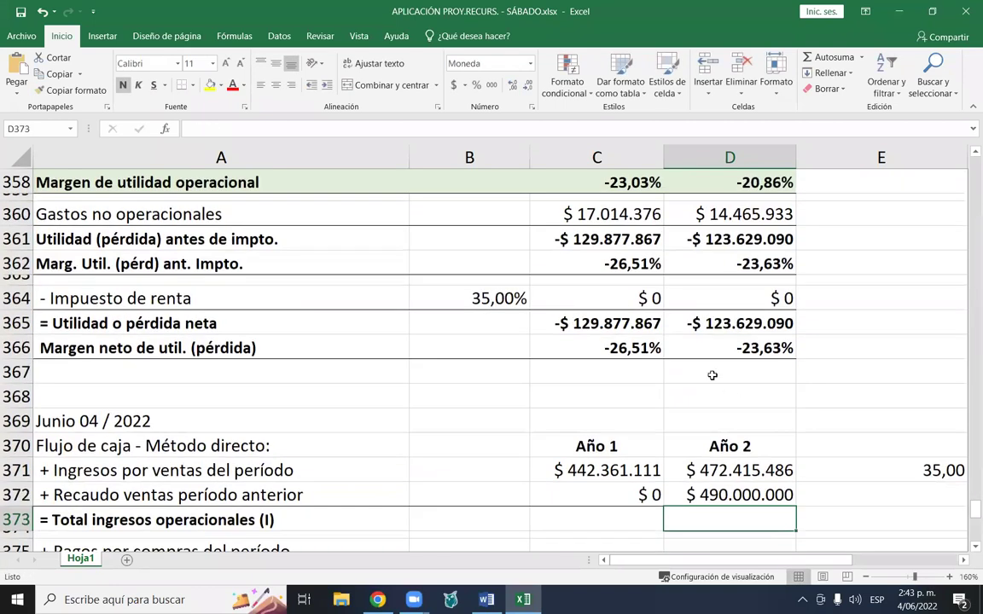
scroll(730, 393, down, 2)
click(724, 354)
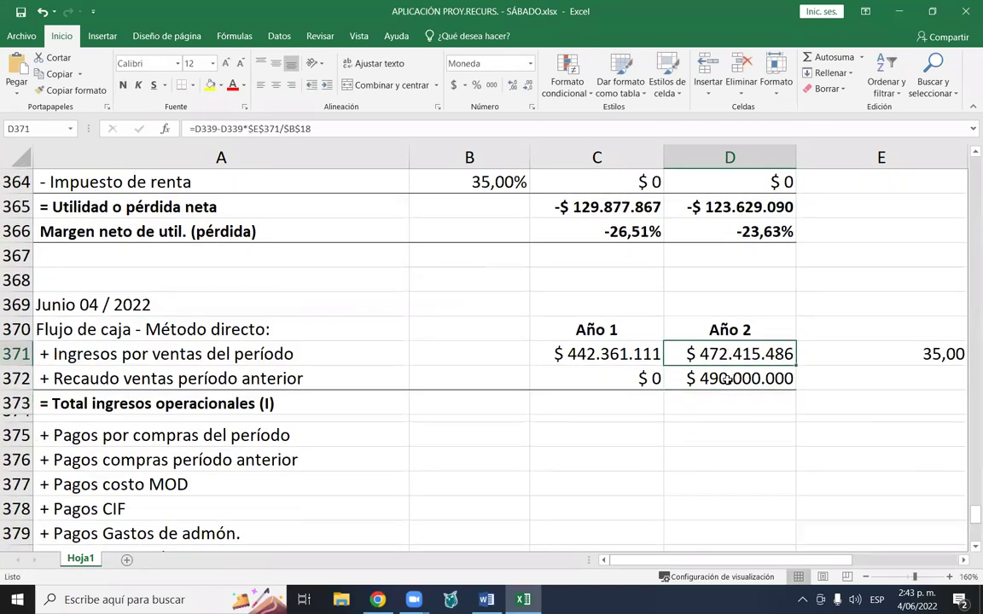
click(723, 378)
click(722, 399)
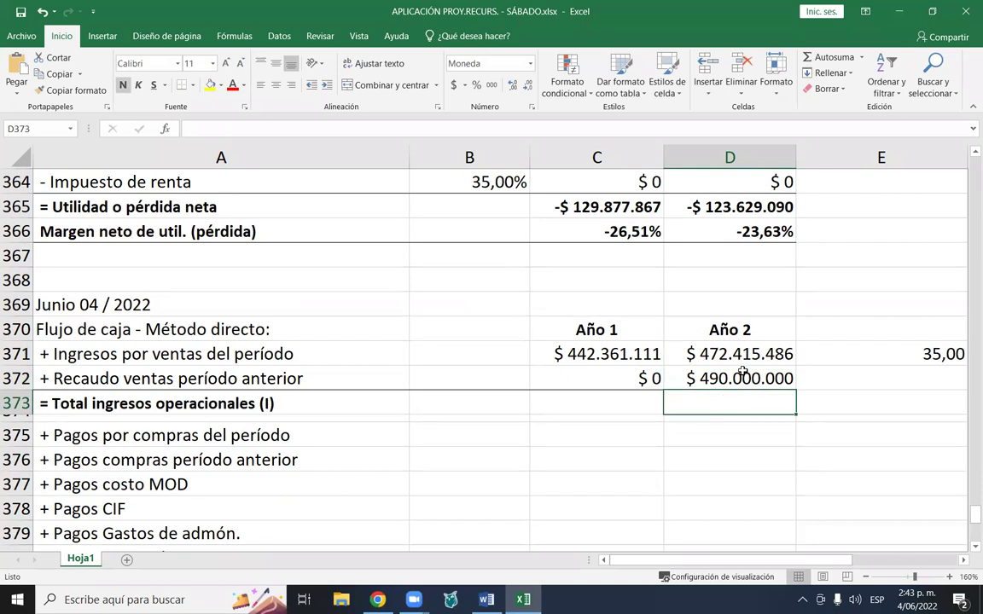
click(741, 375)
key(Delete)
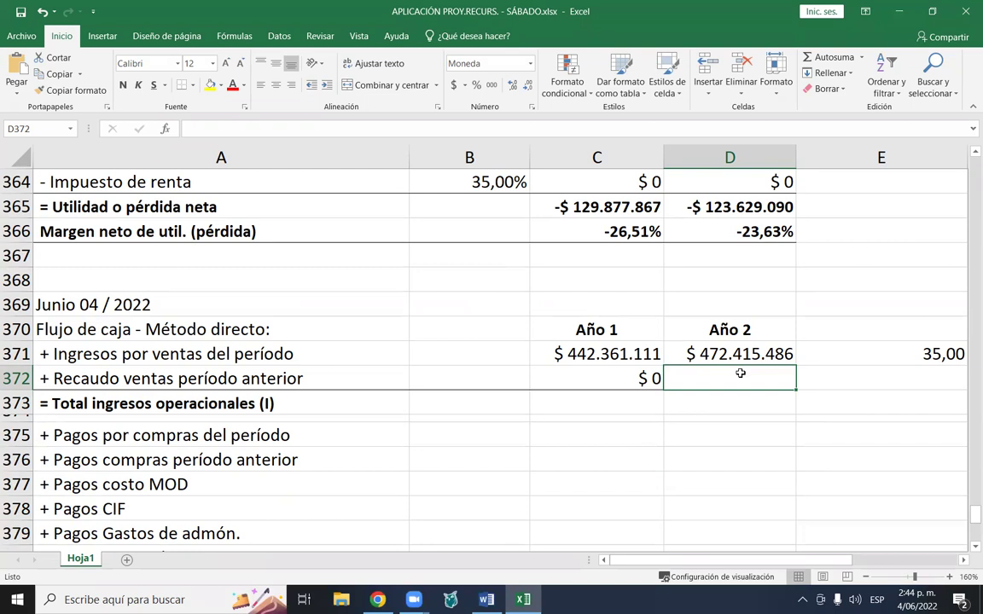
- Enter =C339-C371 in D372 as the Año 2 Recaudo ventas período anterior, subtracting Año 1 collected income from Año 1 Ventas
text(=)
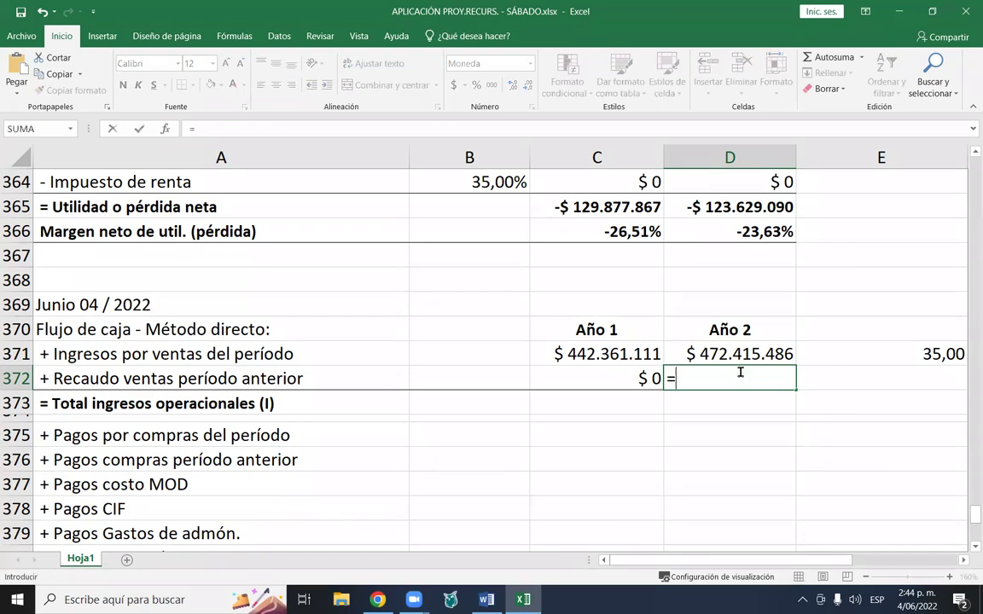
scroll(716, 358, up, 8)
scroll(695, 344, up, 6)
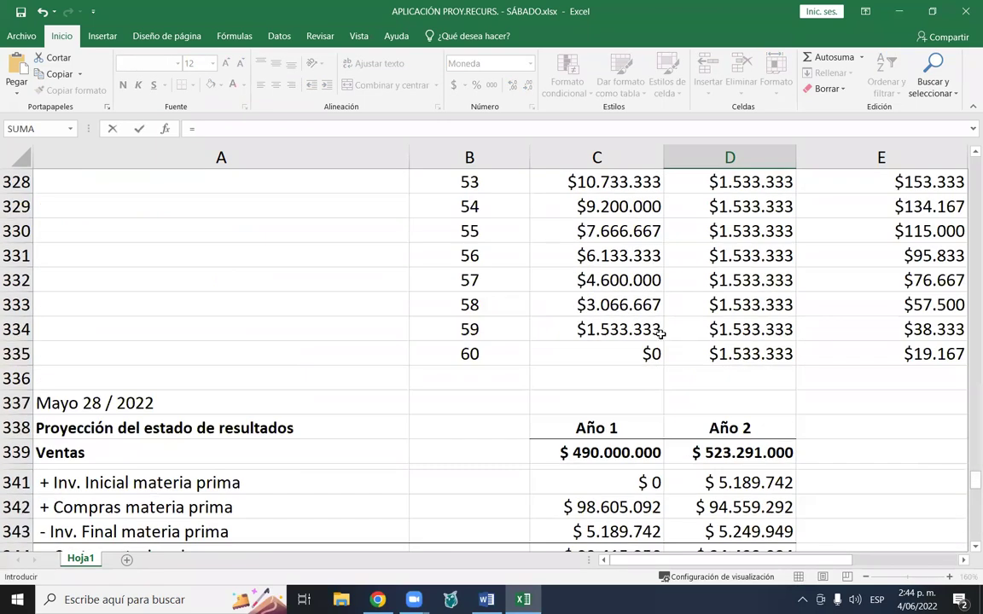
scroll(637, 351, down, 4)
click(610, 312)
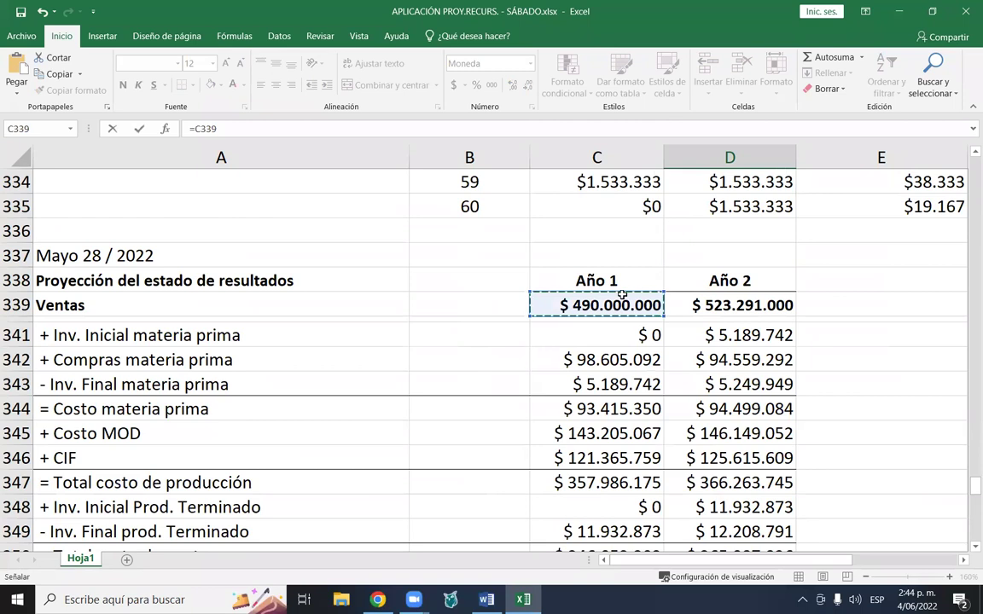
text(-)
scroll(628, 293, down, 10)
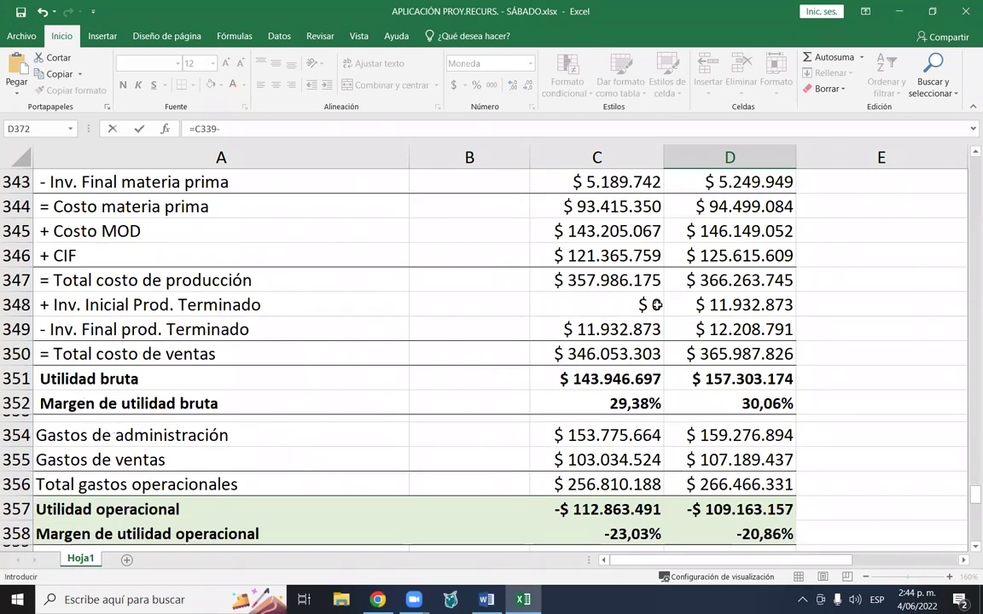
click(644, 347)
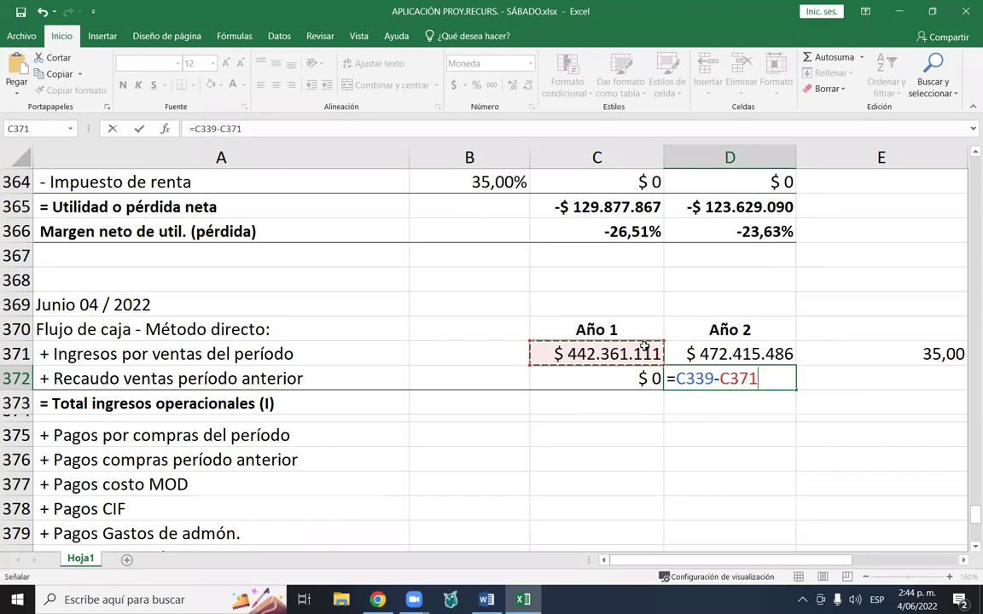
key(Return)
click(747, 376)
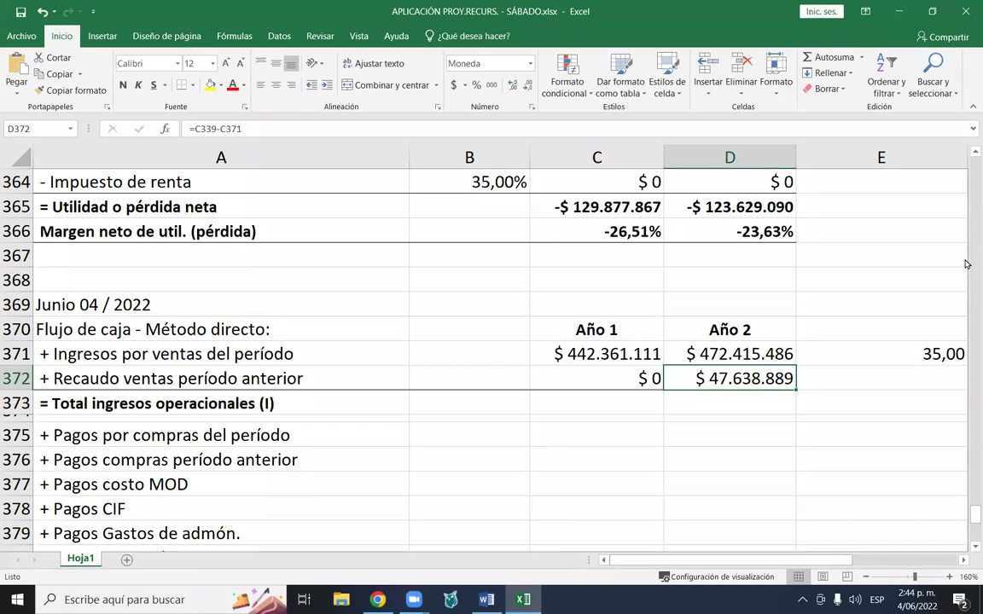
- Compare the Ventas cells C339 and D339 with the sales income cells C371 and D371 for both years
click(580, 352)
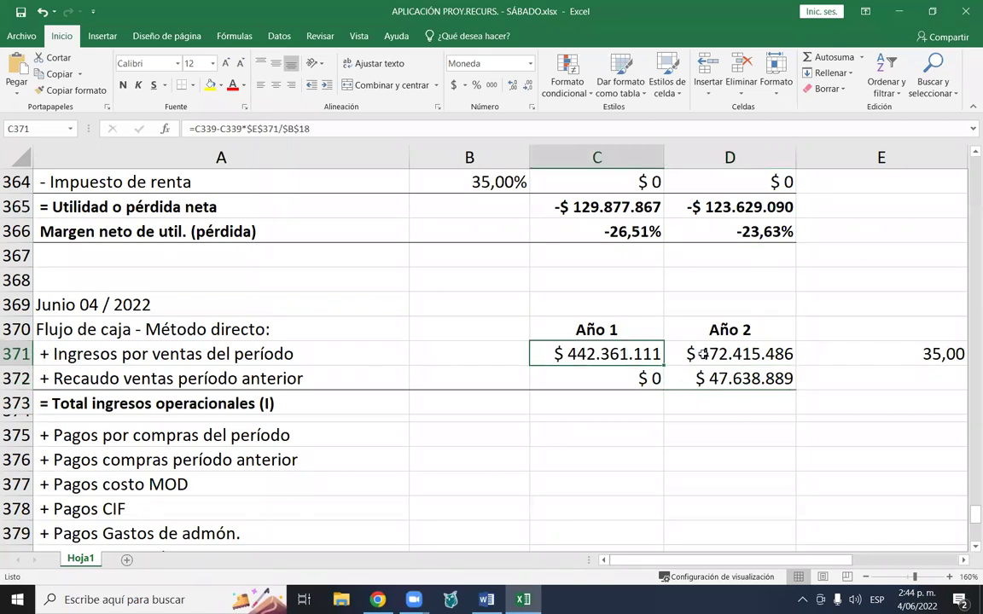
scroll(693, 341, up, 11)
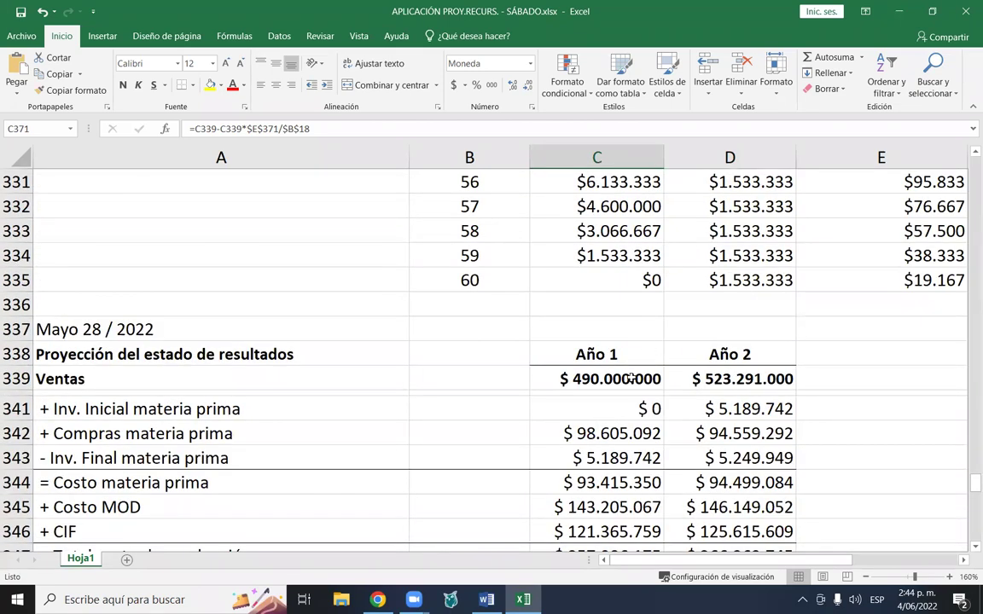
click(630, 379)
scroll(626, 393, down, 9)
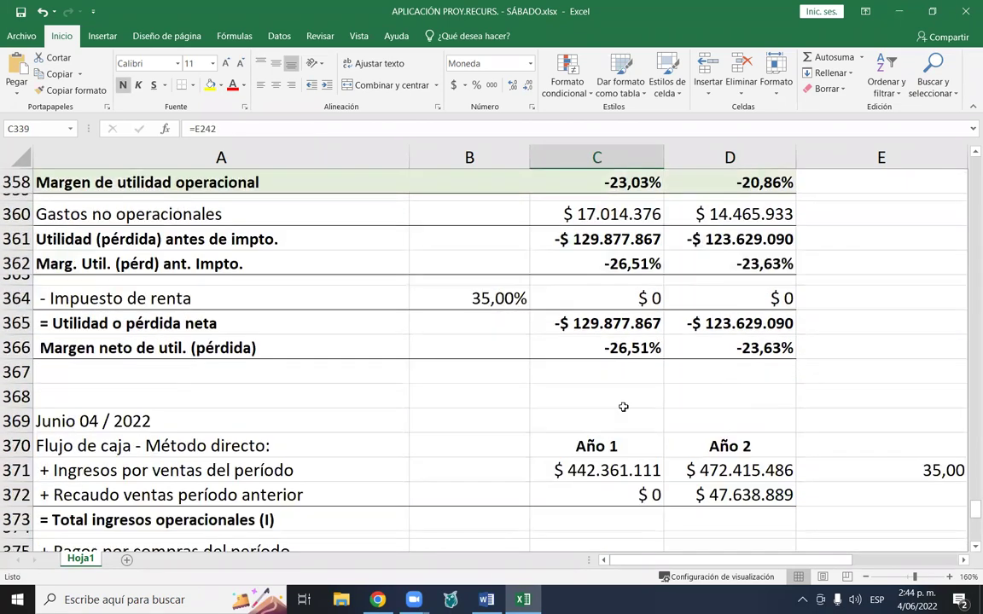
scroll(606, 386, down, 2)
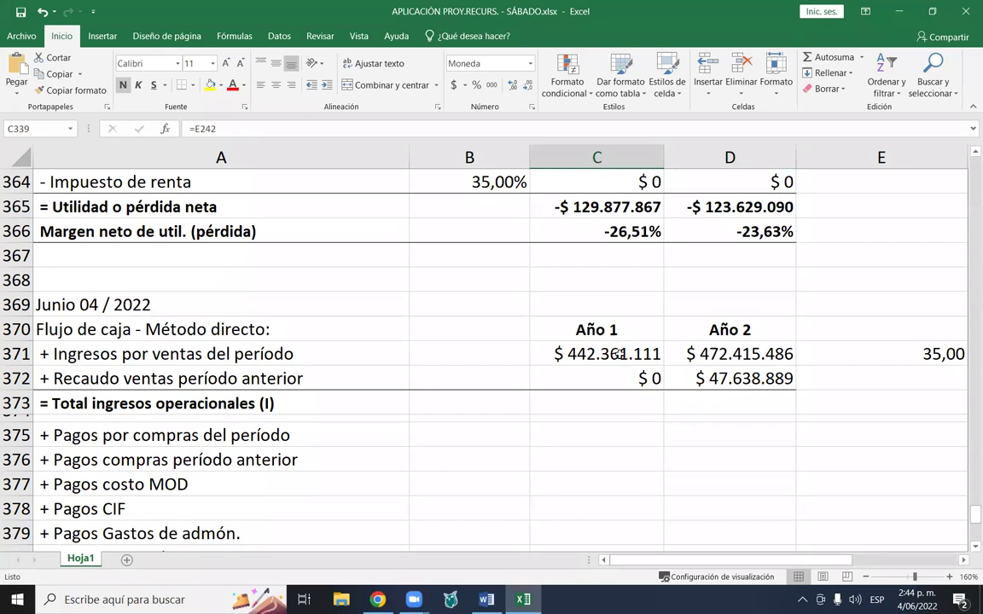
click(705, 358)
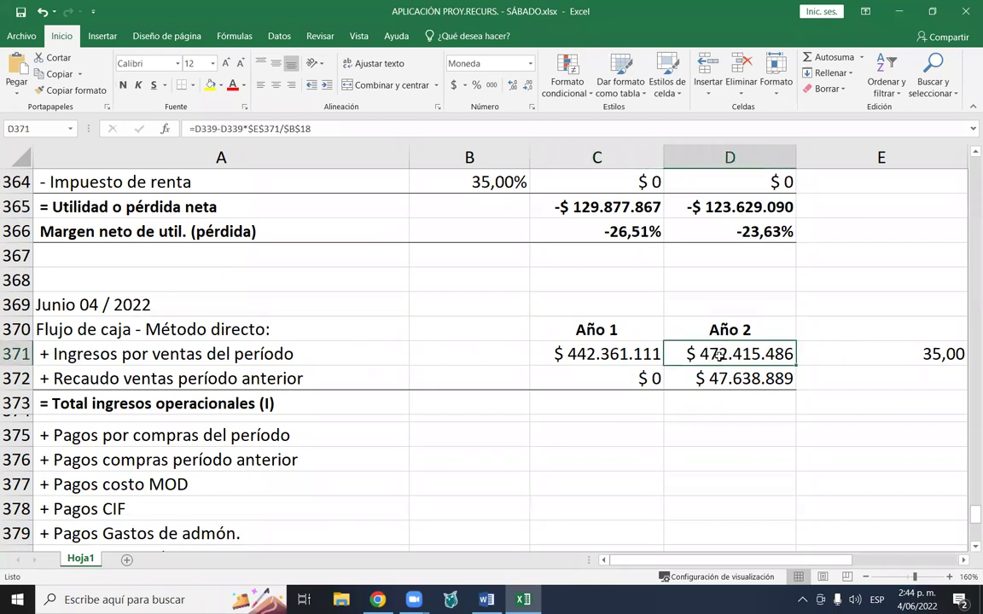
scroll(742, 351, up, 5)
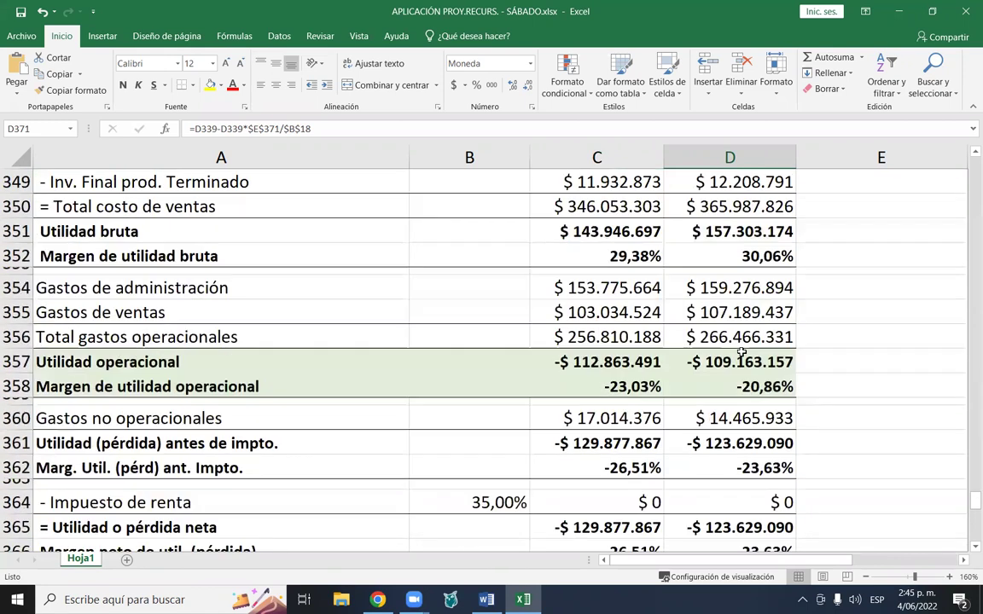
scroll(743, 352, up, 4)
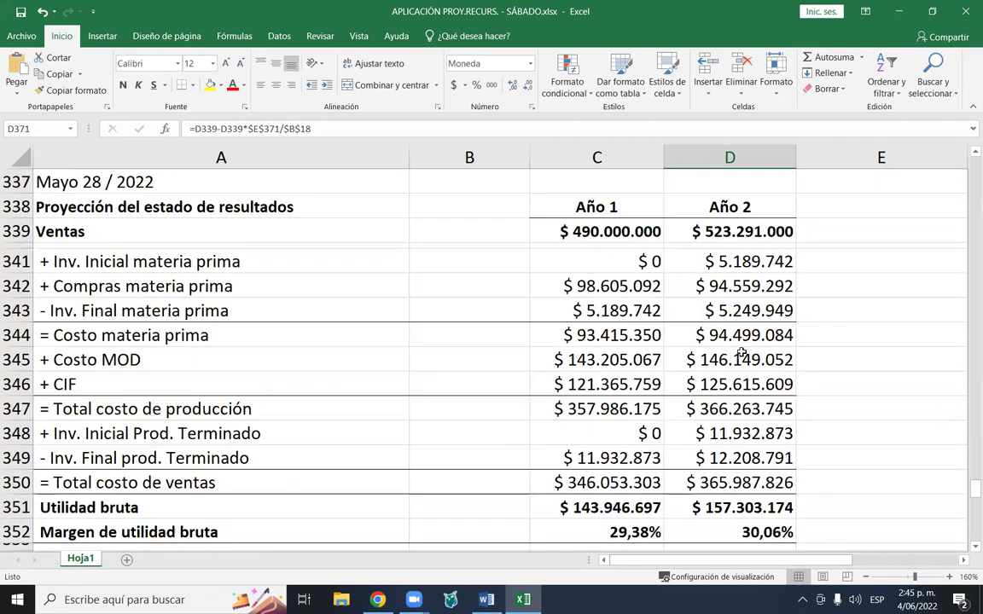
click(743, 226)
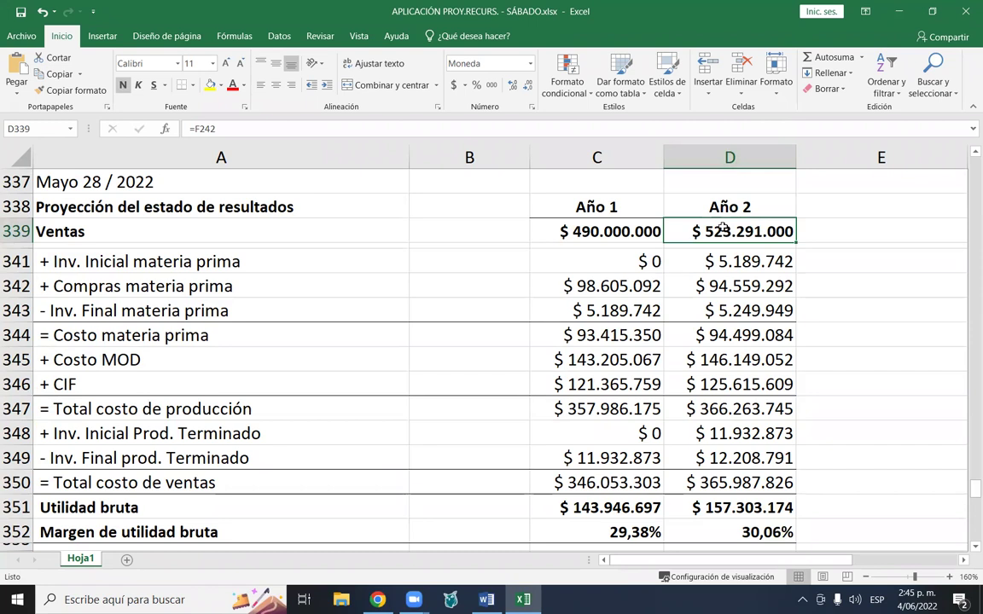
scroll(756, 256, down, 3)
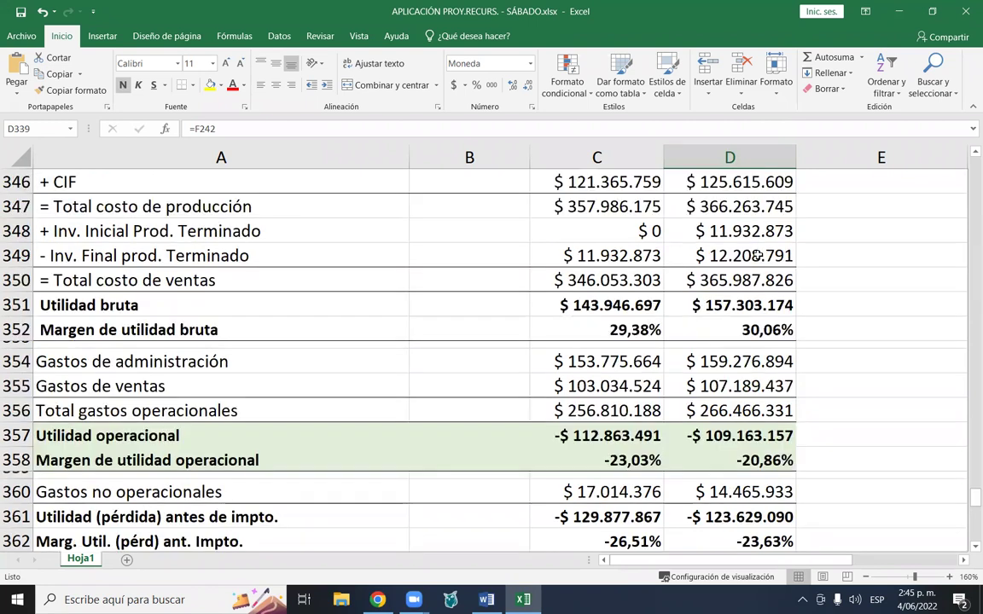
scroll(756, 256, down, 6)
click(732, 357)
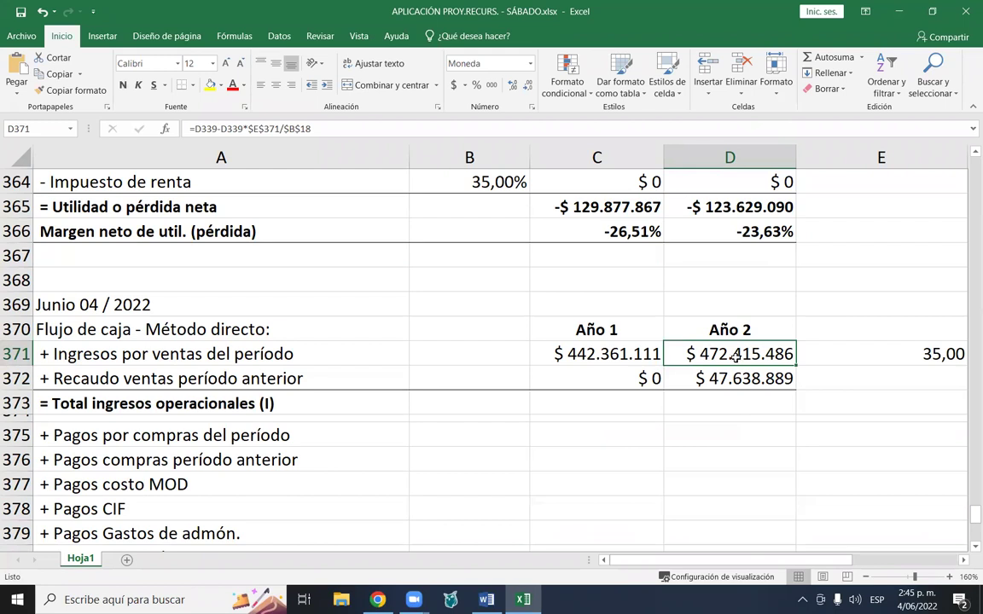
click(880, 383)
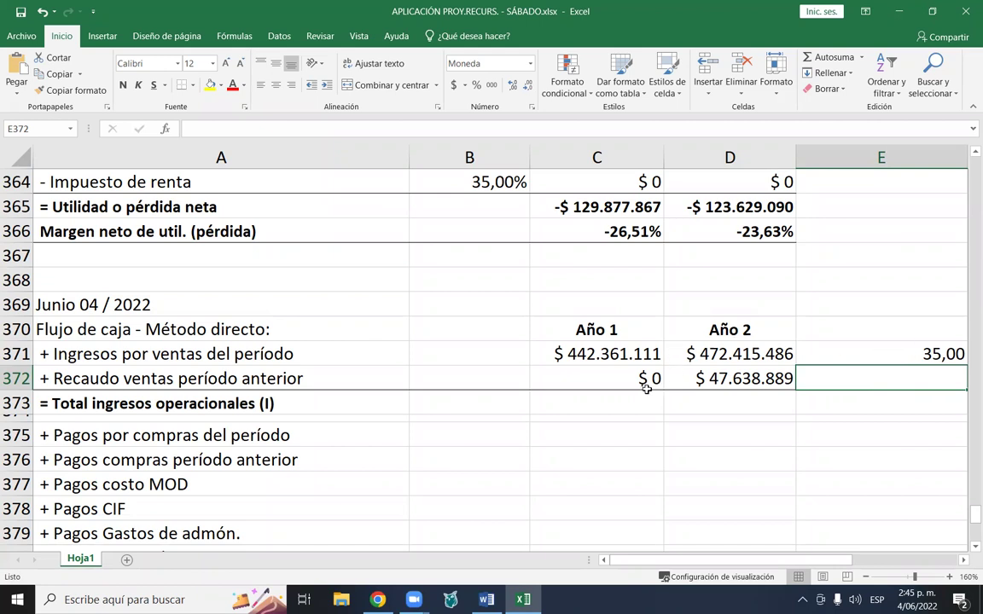
- Sum C371:C372 in the Año 1 Total ingresos operacionales cell C373 and copy the formula to D373
click(601, 401)
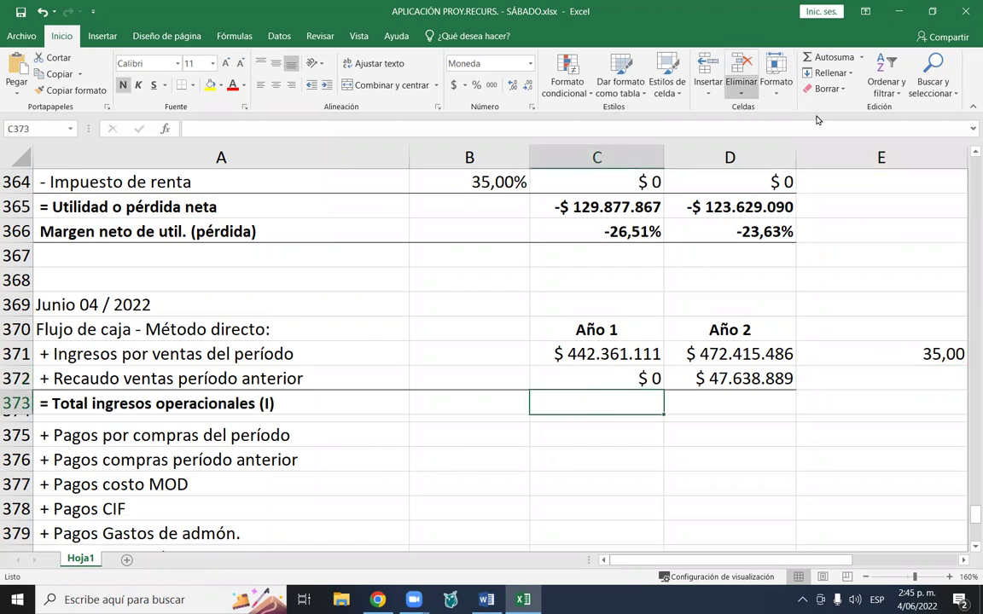
click(823, 57)
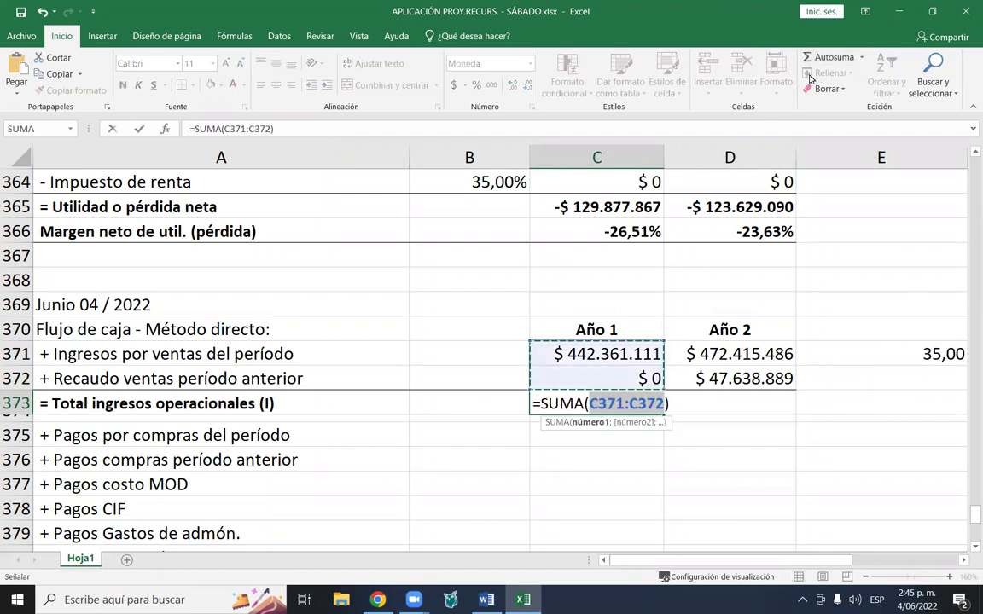
key(Return)
key(Up)
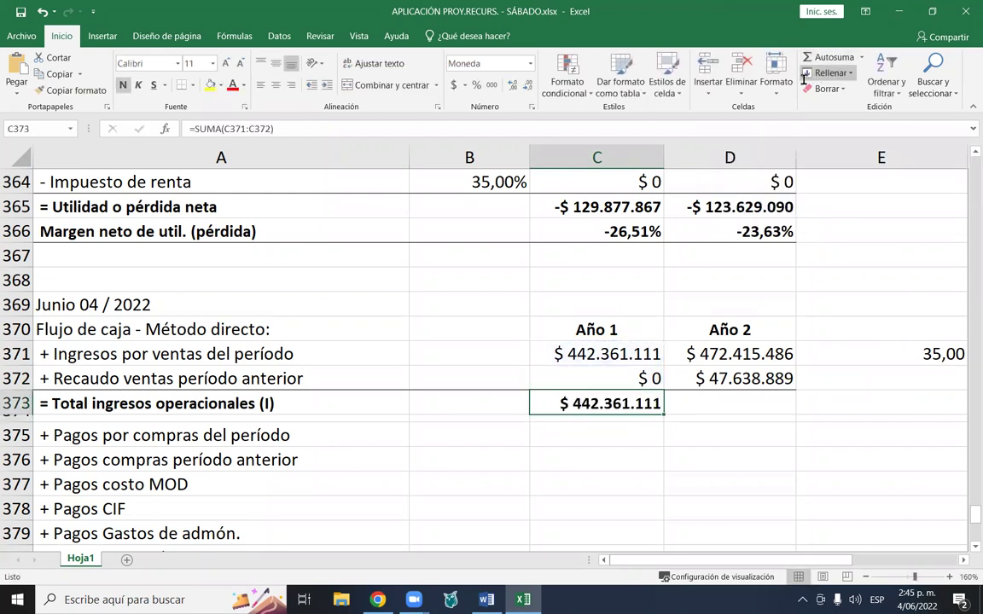
drag(665, 412, 758, 402)
- Check the Año 2 total formula in D373 against its component cells D371 and D372
click(696, 406)
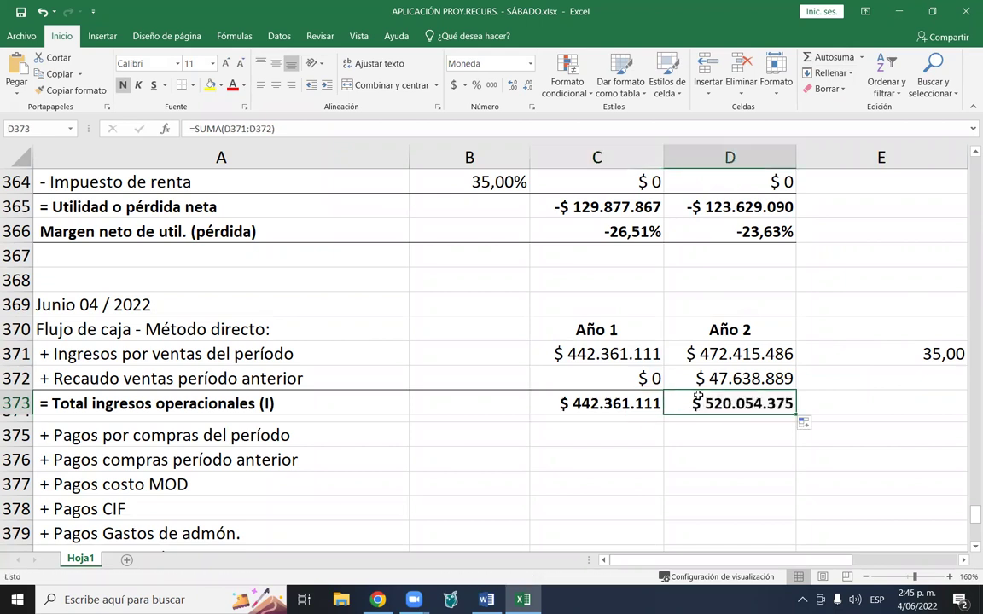
click(728, 360)
click(721, 378)
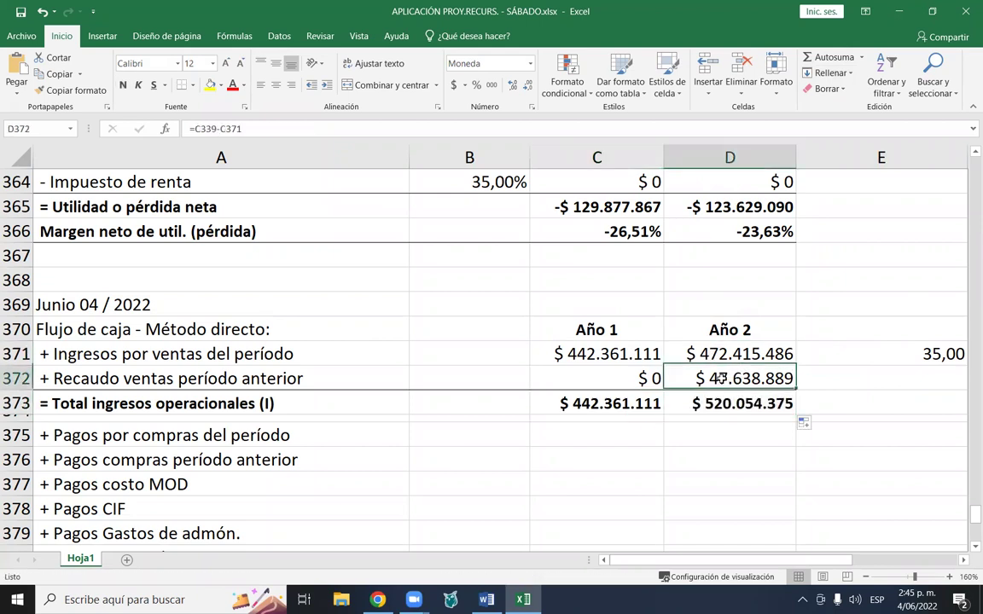
click(731, 404)
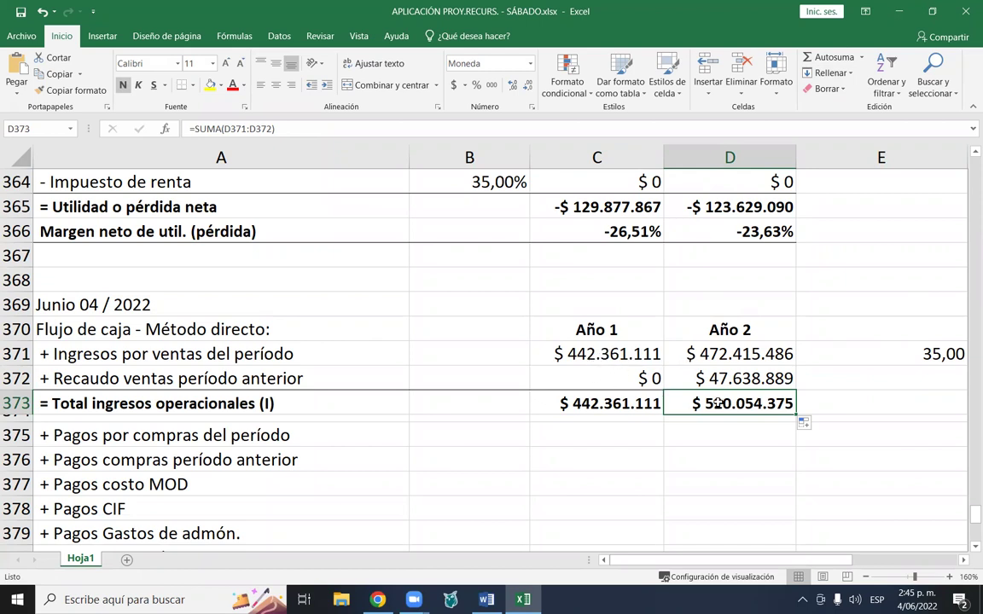
- Check the formulas behind the Año 2 prior-period collection in D372 and the Año 1 sales income in C371
click(739, 375)
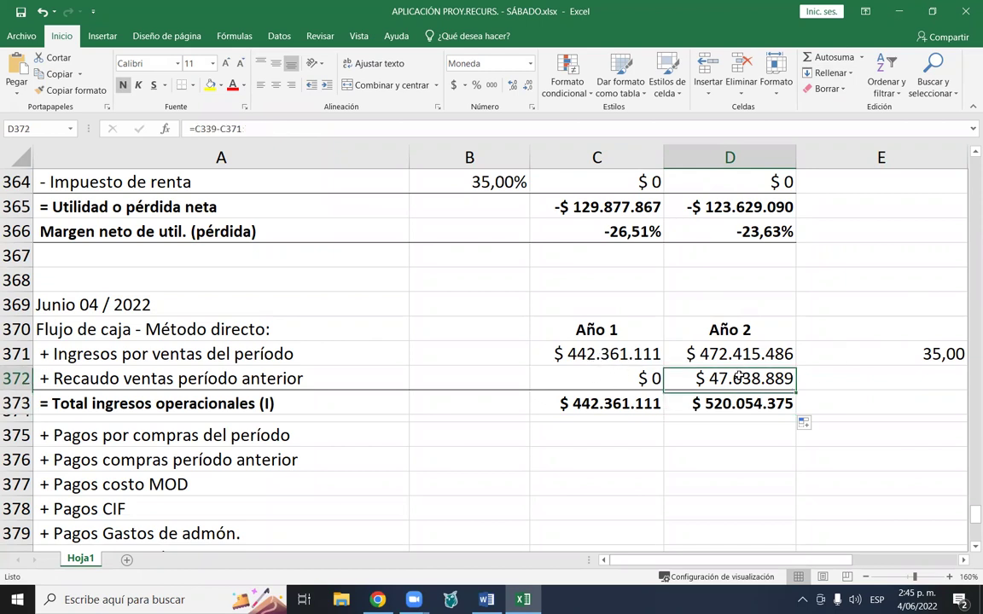
click(593, 350)
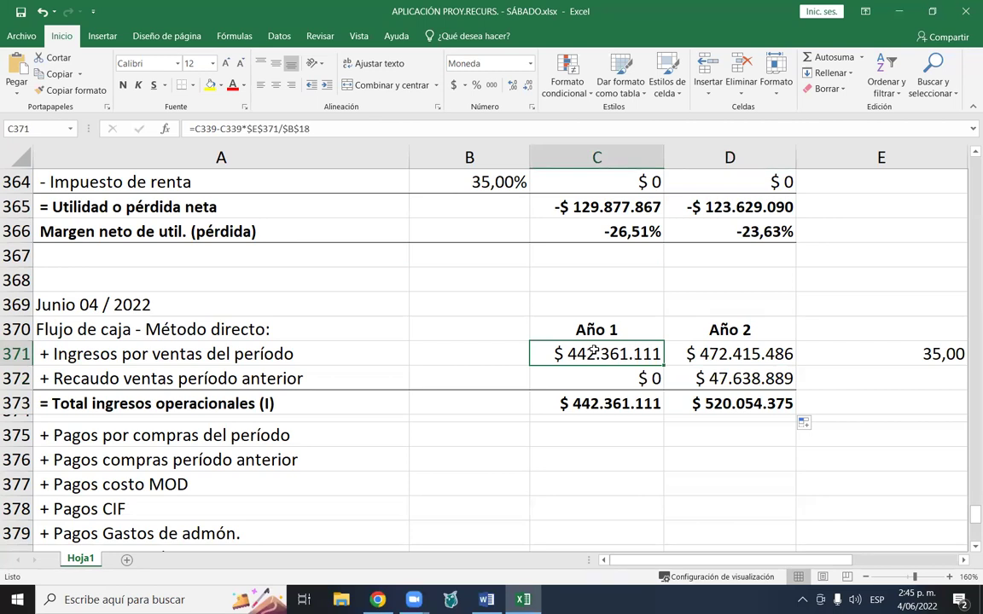
scroll(597, 346, down, 1)
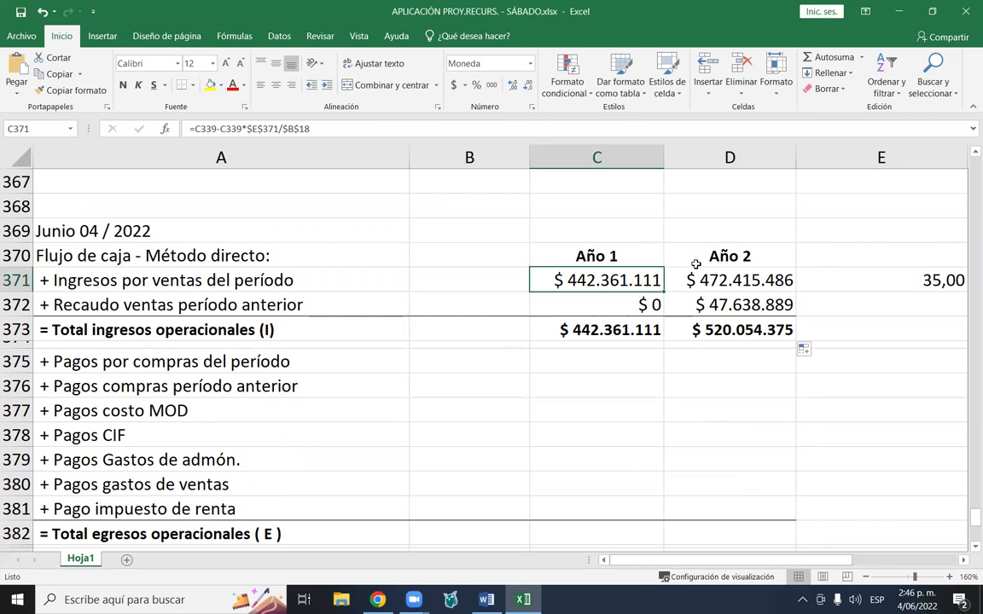
- Enter 50 in E375 as the Días de pago al proveedor value for the Pagos por compras del período row
click(104, 358)
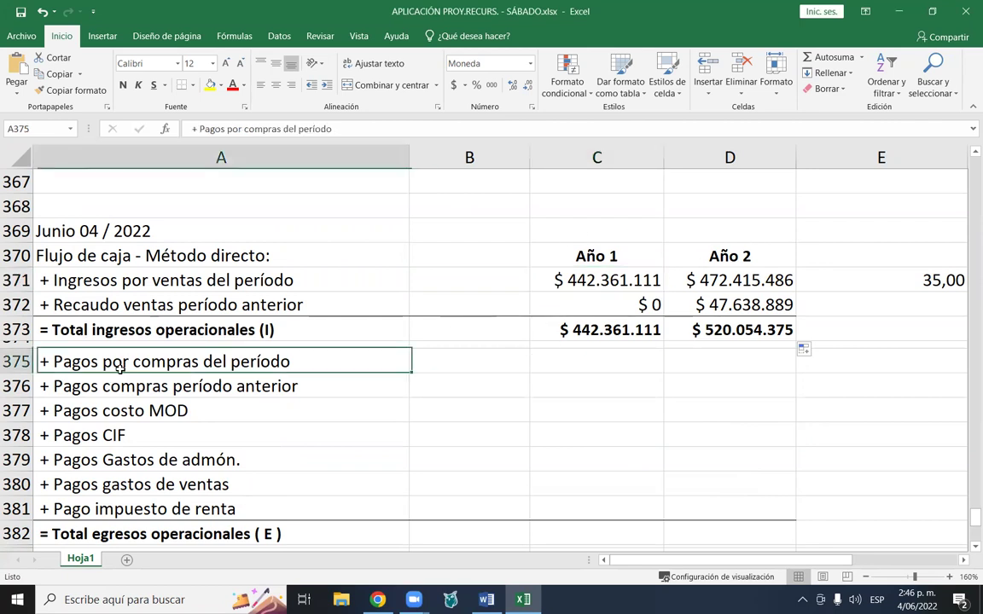
click(607, 361)
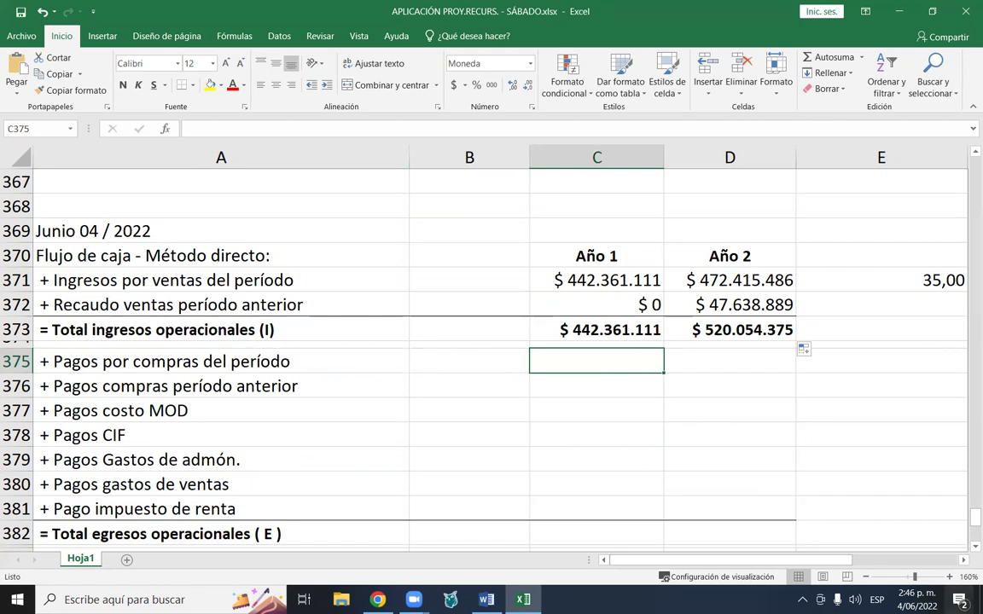
scroll(867, 507, right, 2)
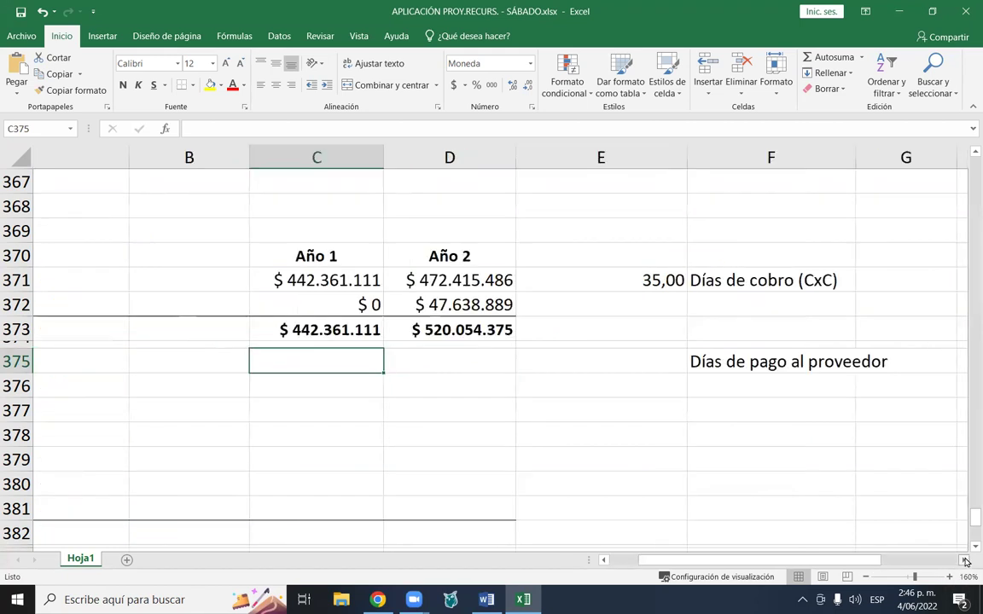
click(544, 368)
click(551, 281)
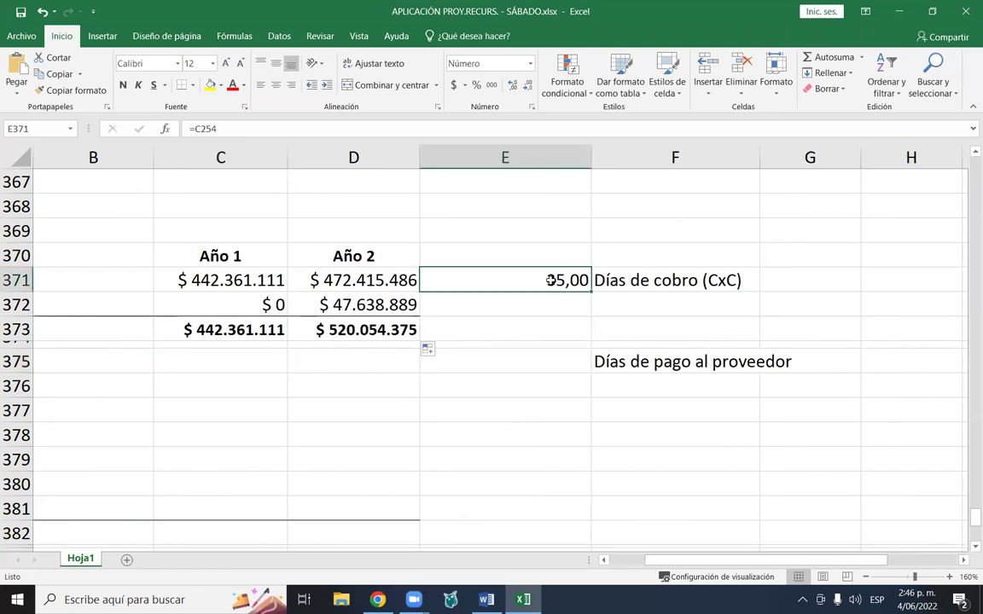
key(Down)
click(551, 363)
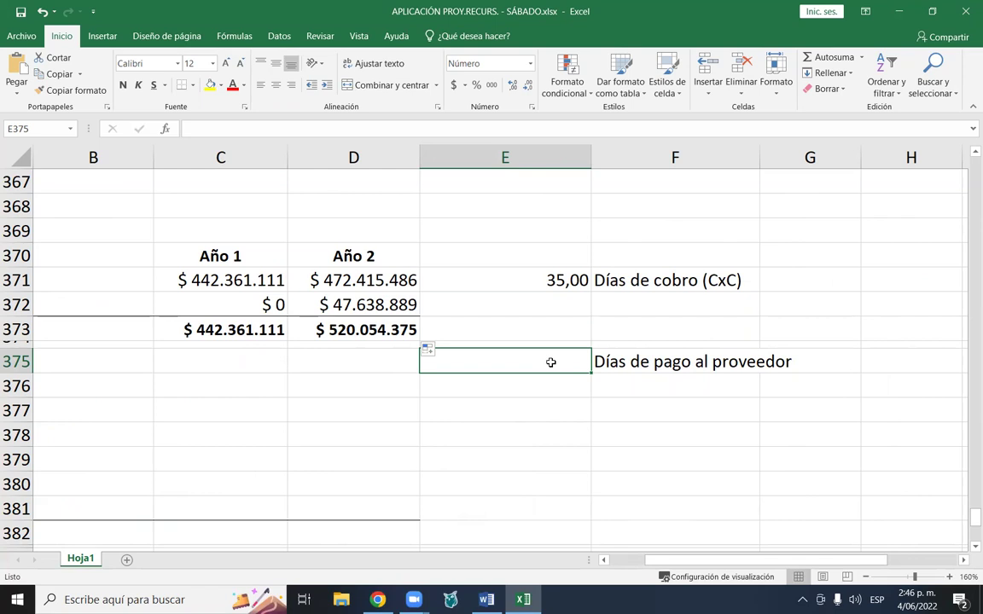
text(50)
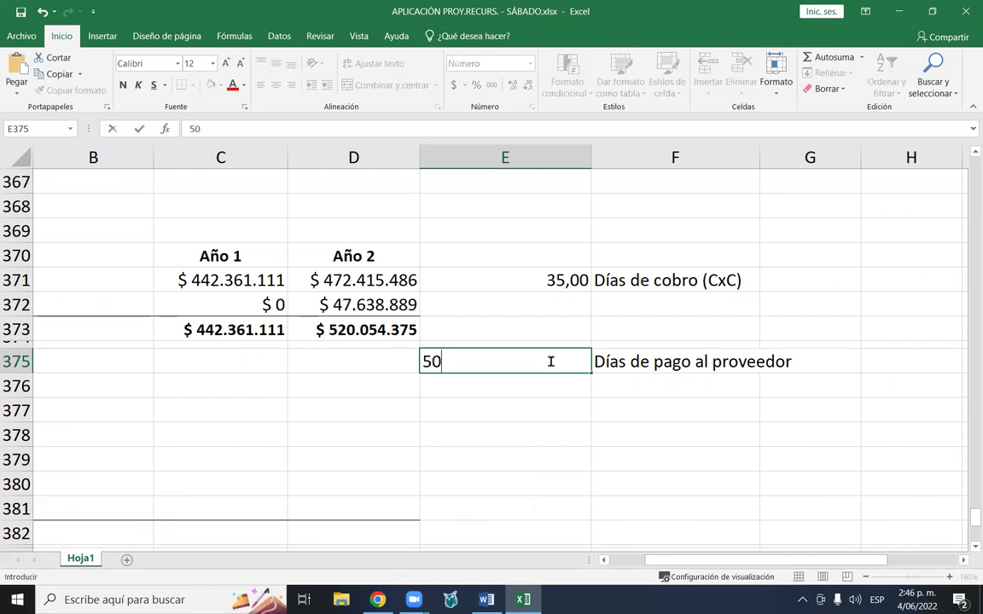
key(Return)
click(551, 362)
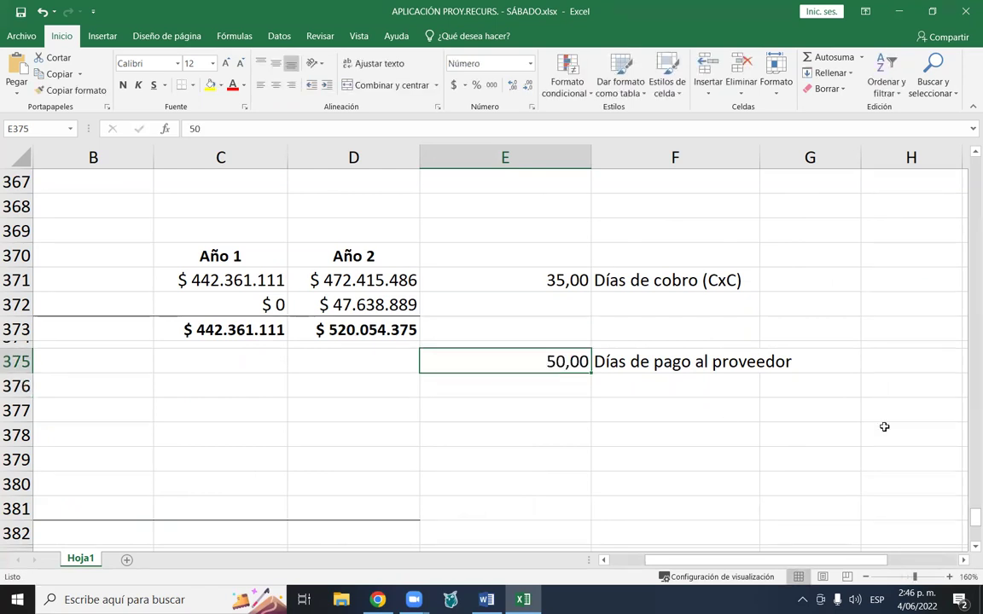
- Begin the Año 1 Pagos por compras del período formula in C375 with =C342-C342*E375, using Compras materia prima and the supplier payment days
key(Left)
key(Left)
key(Left)
key(Left)
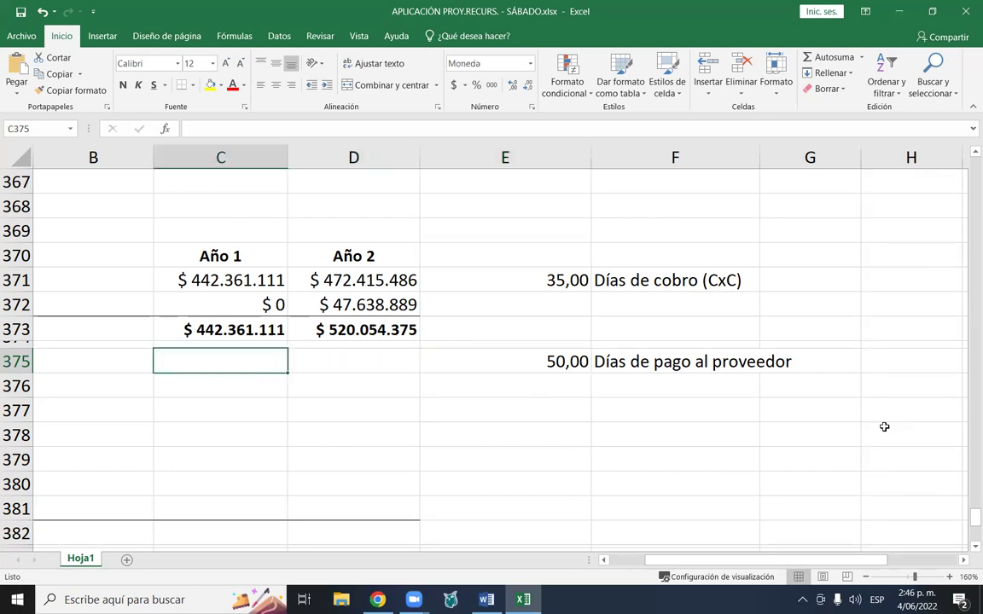
key(Right)
key(Right)
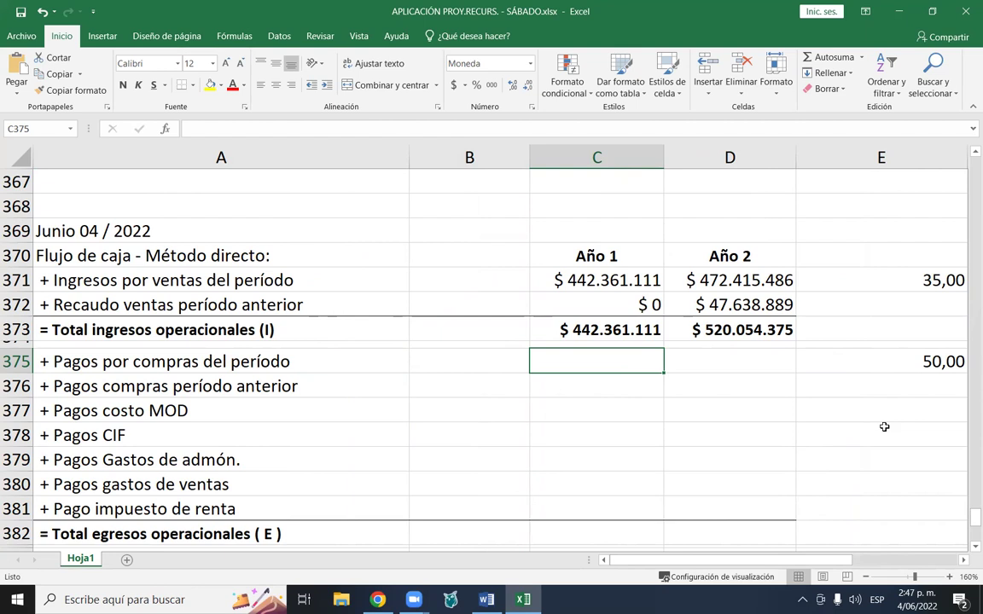
text(=)
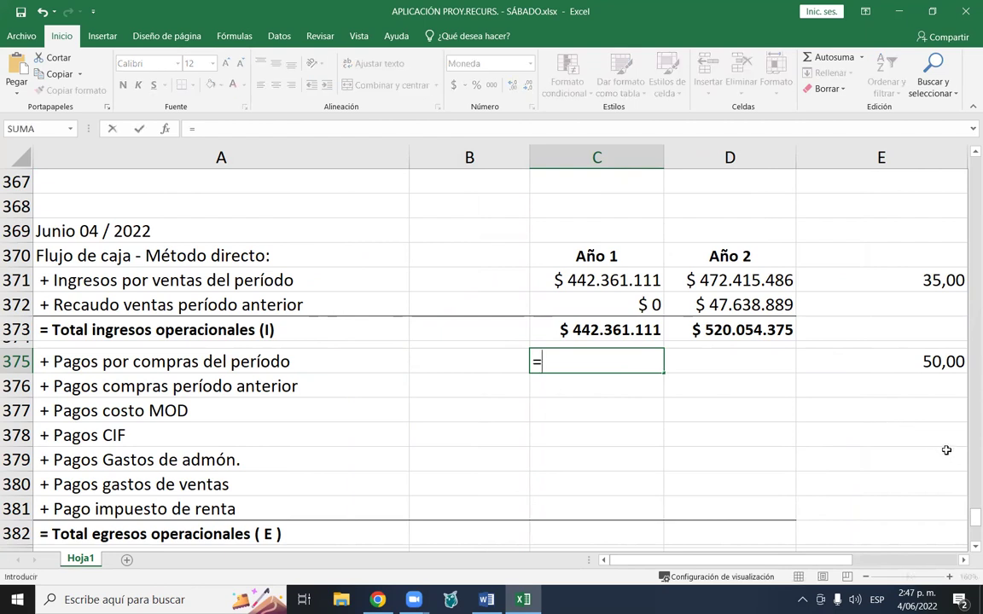
scroll(671, 414, up, 5)
scroll(671, 414, up, 4)
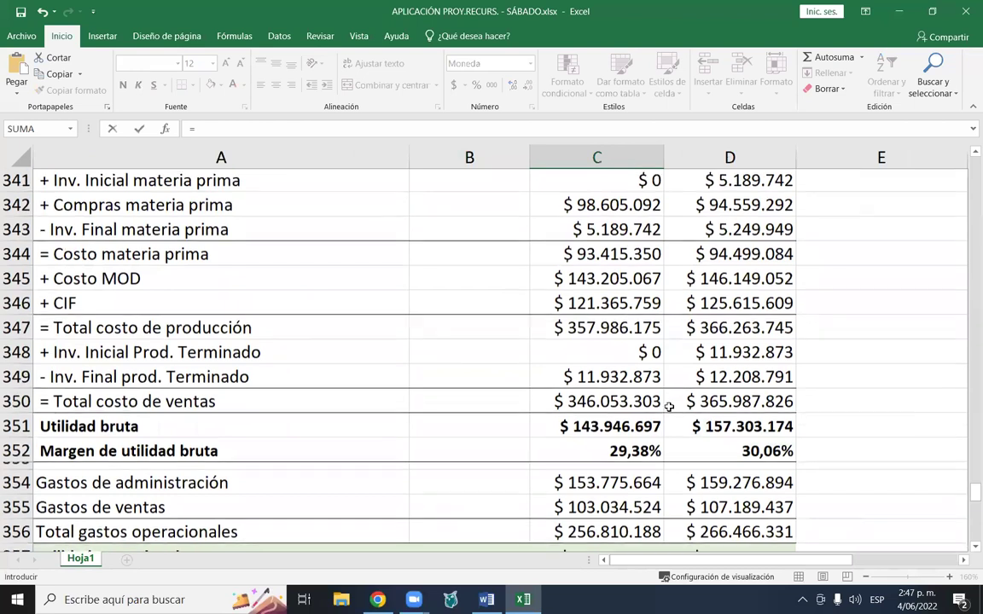
click(564, 209)
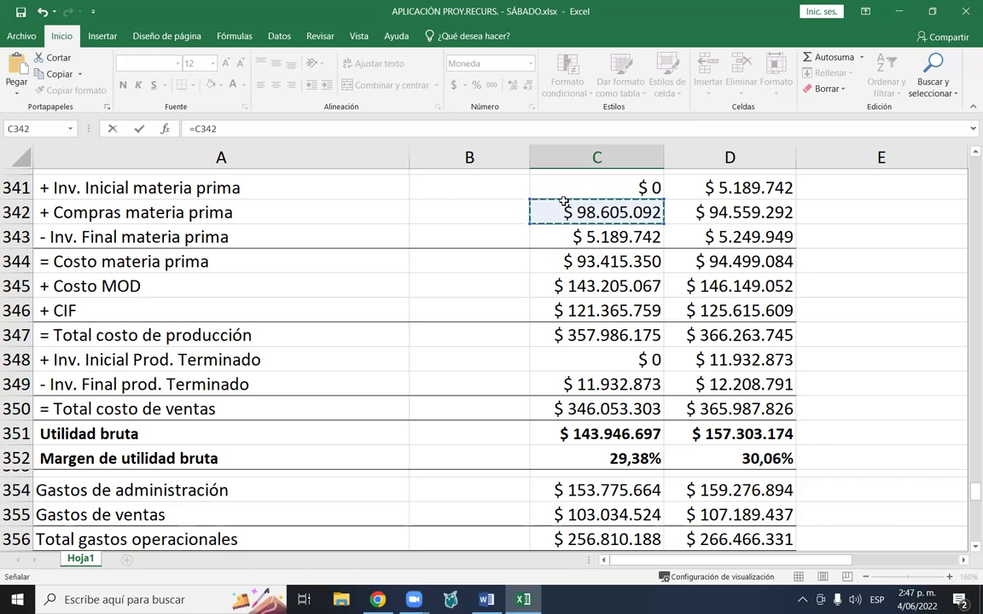
text(-)
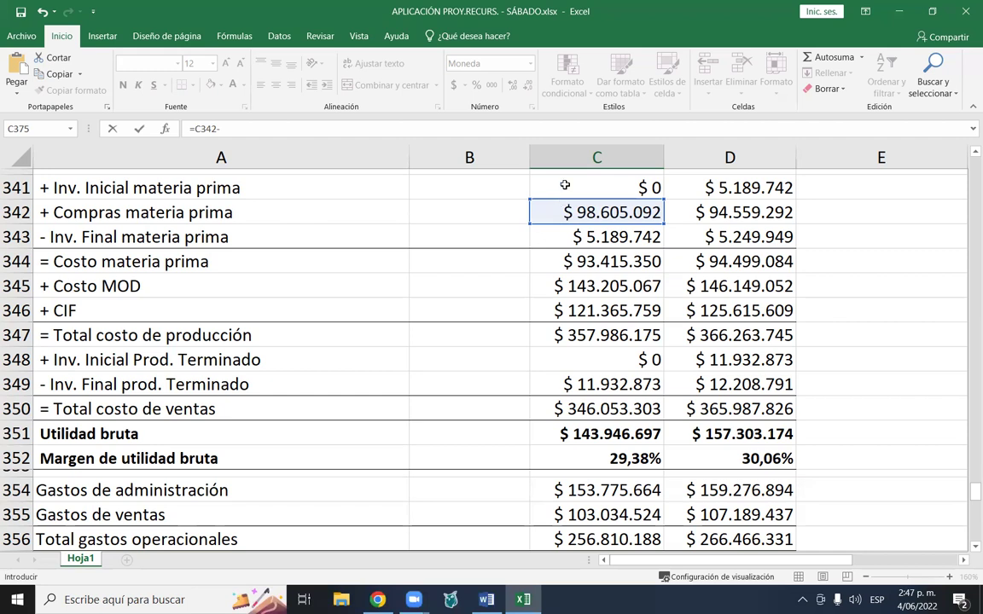
click(596, 212)
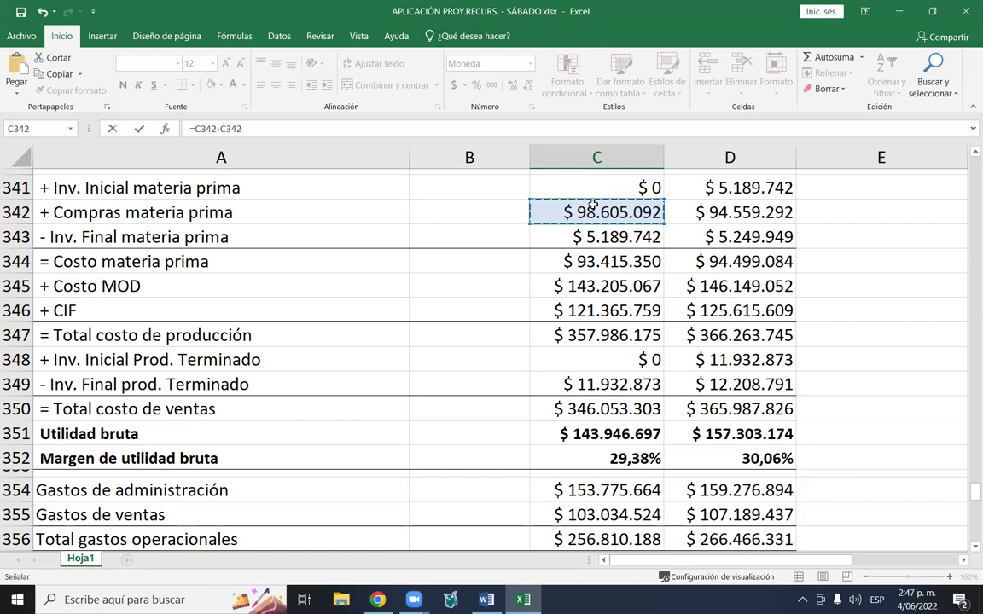
scroll(700, 230, down, 3)
scroll(701, 231, down, 3)
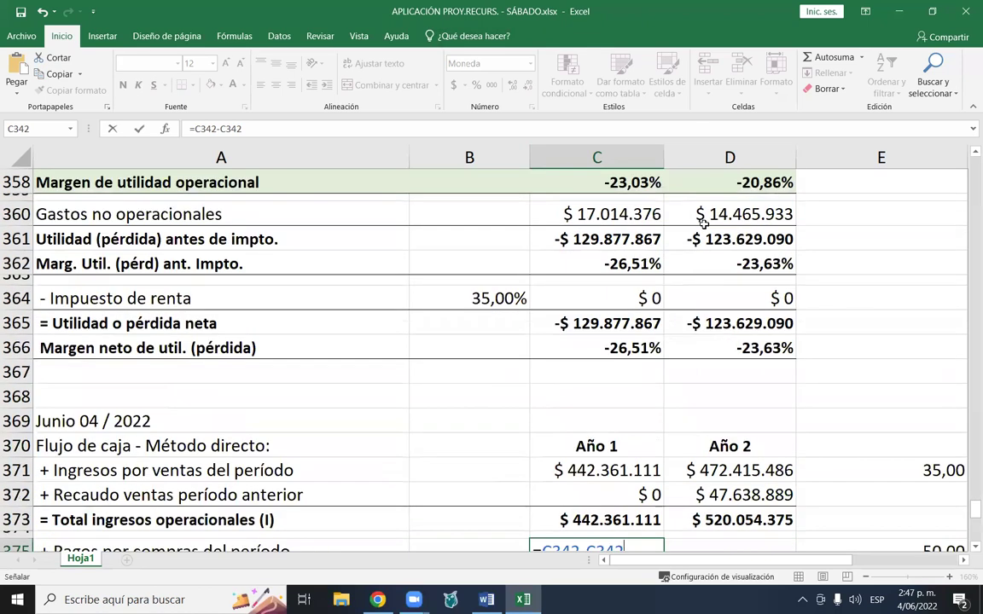
text(*)
scroll(706, 234, down, 3)
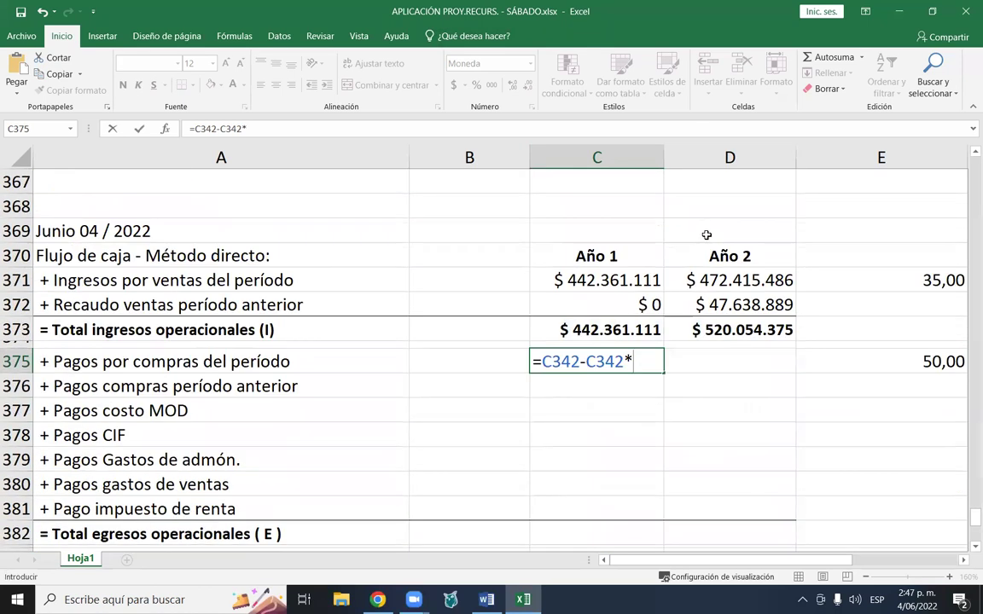
click(932, 362)
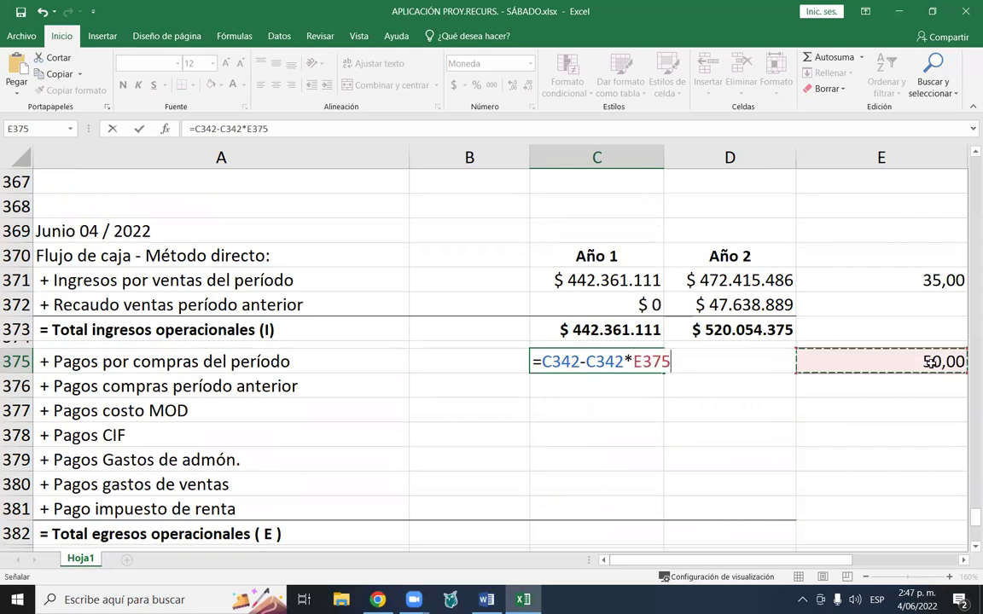
- Complete the C375 formula as =C342-C342*$E$375/$B$18 and copy it to the Año 2 cell D375
click(961, 560)
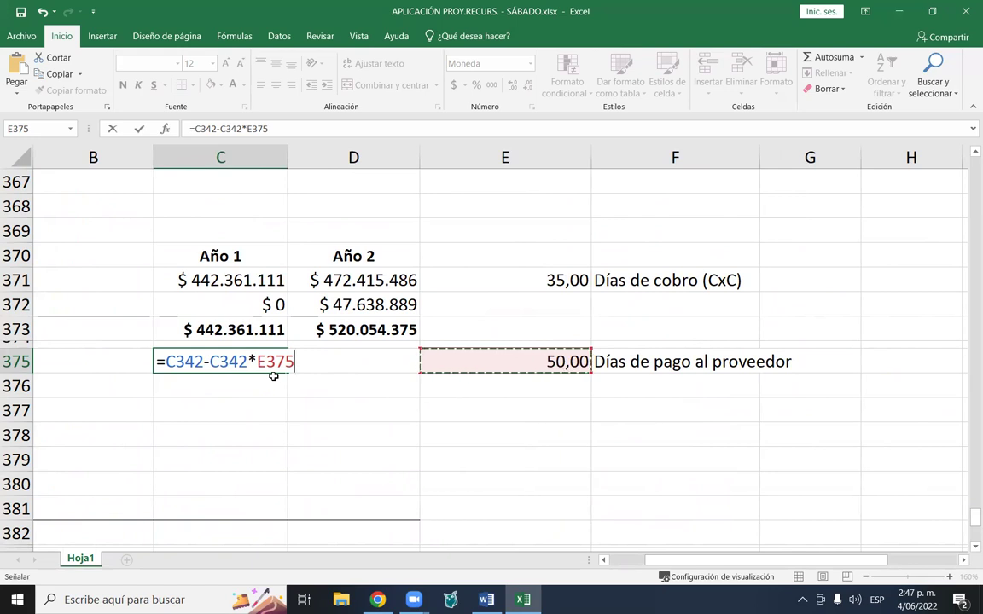
key(F4)
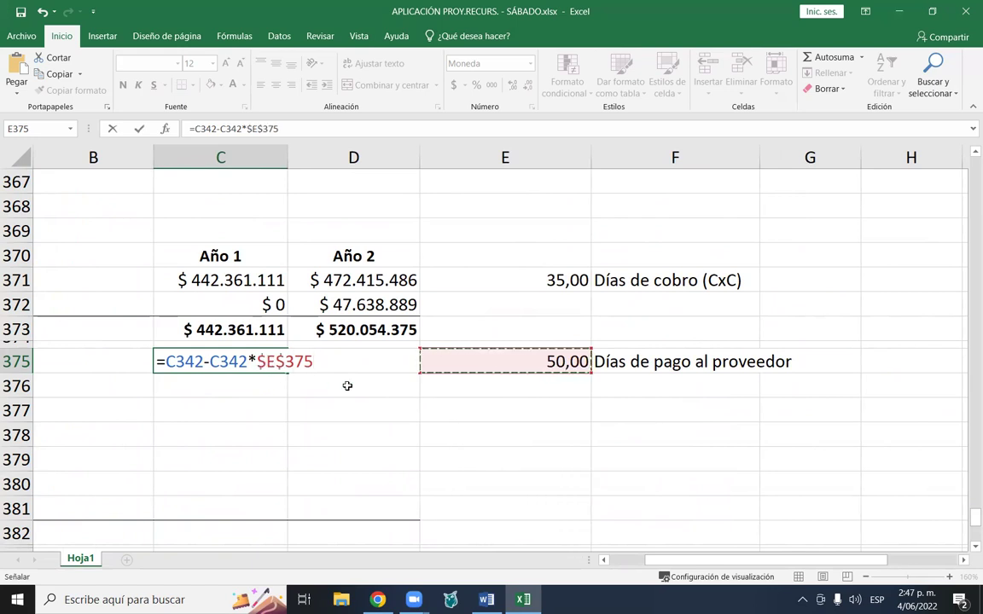
text(/)
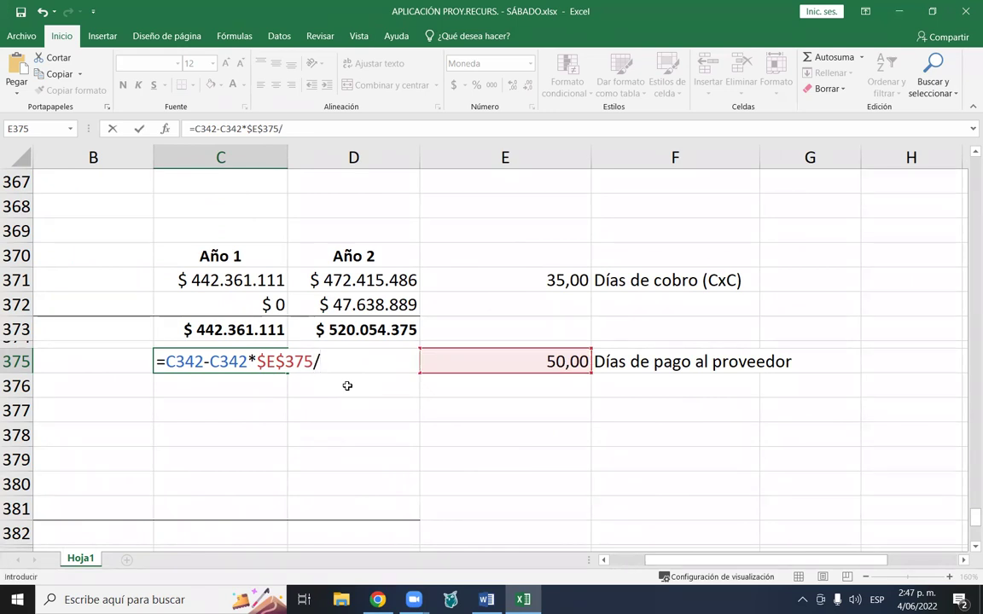
scroll(461, 341, up, 20)
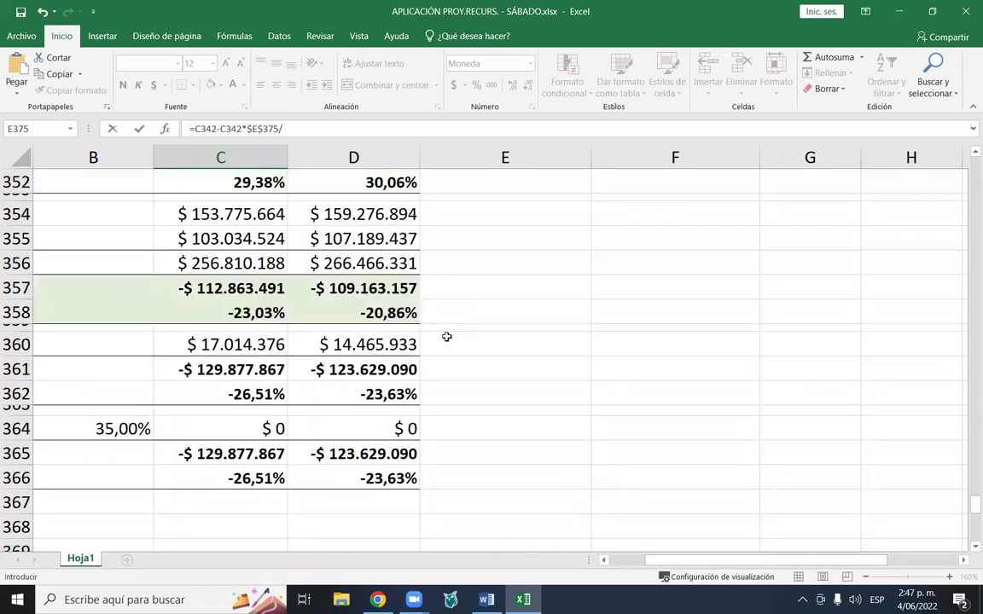
scroll(449, 327, up, 20)
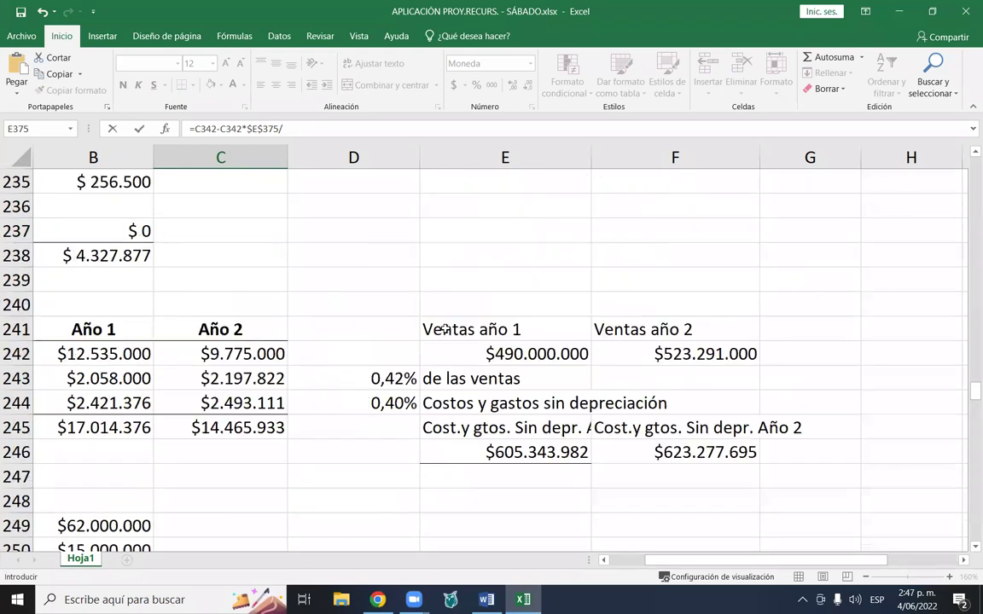
scroll(435, 319, up, 5)
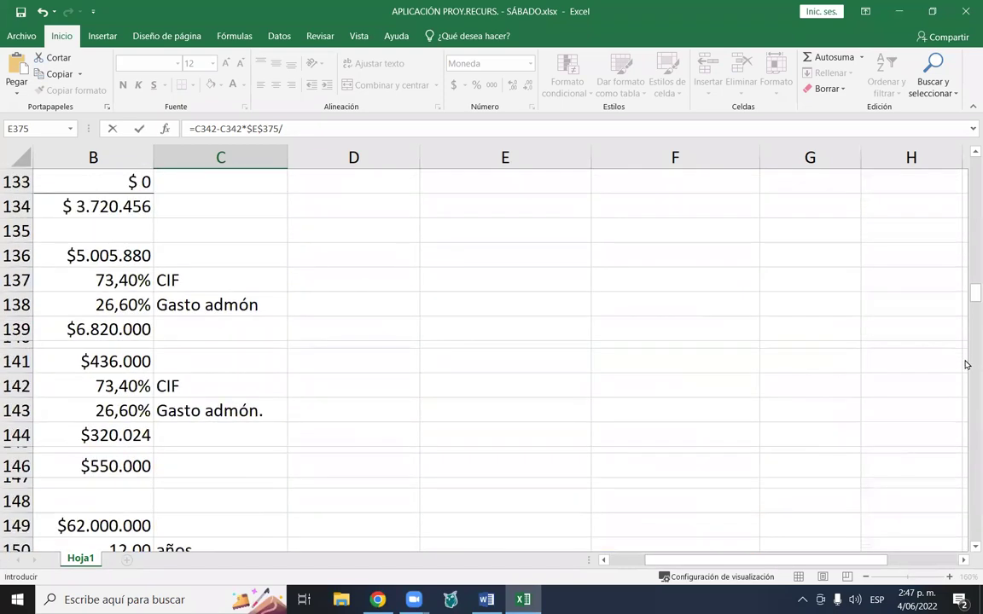
drag(972, 292, 972, 167)
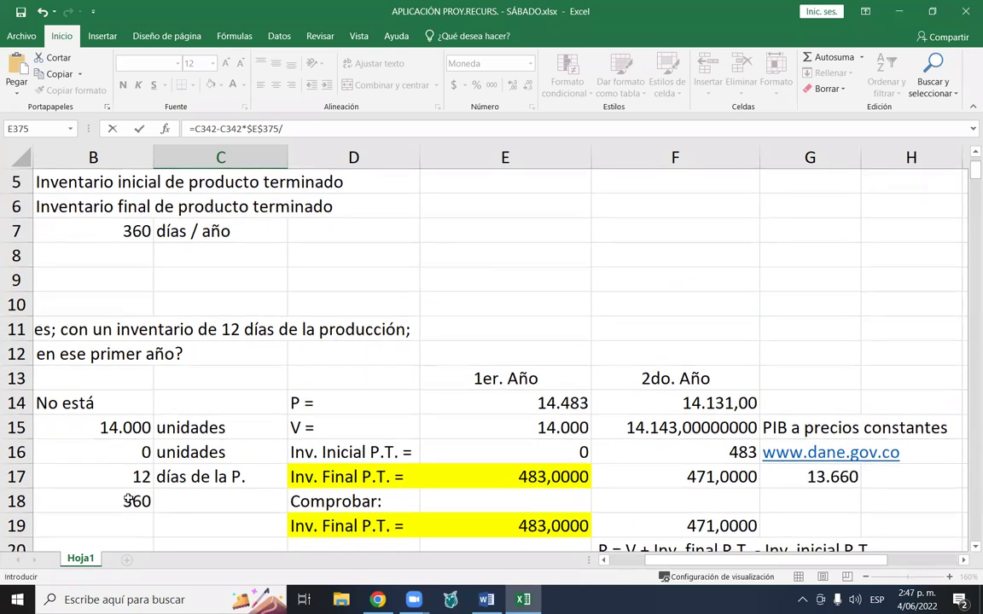
click(134, 501)
key(F4)
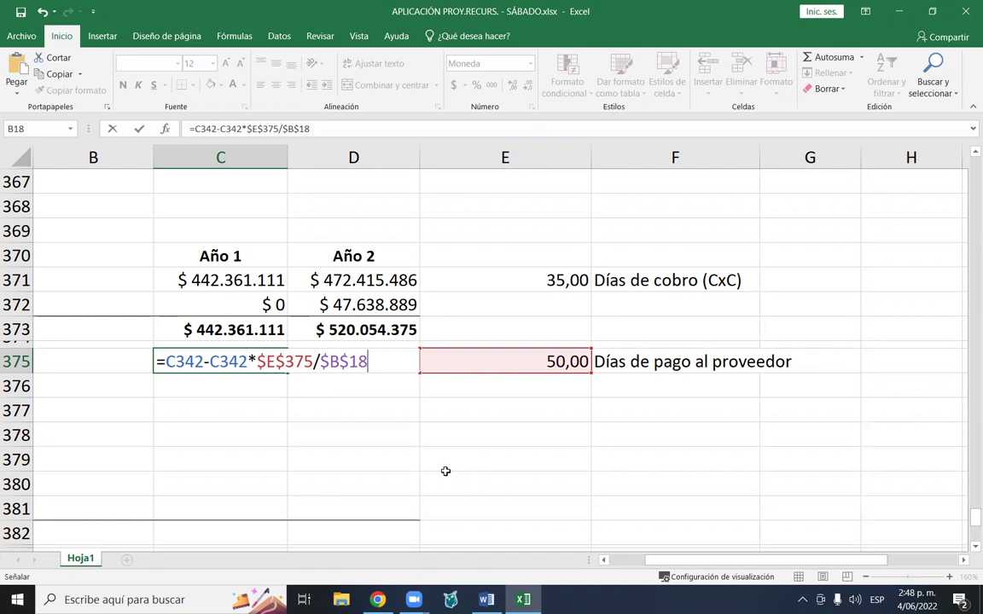
key(Return)
key(Up)
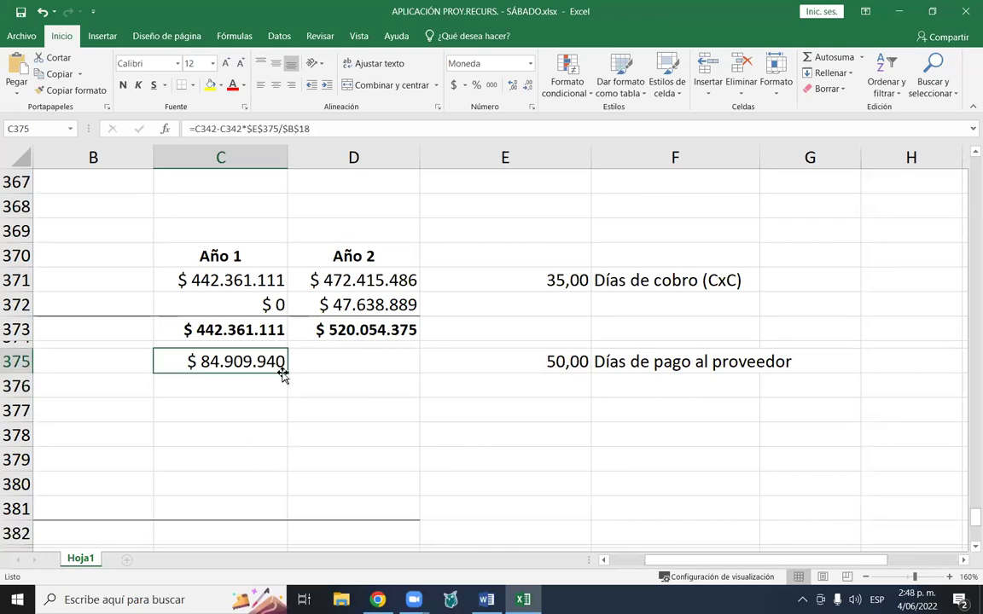
drag(287, 372, 375, 375)
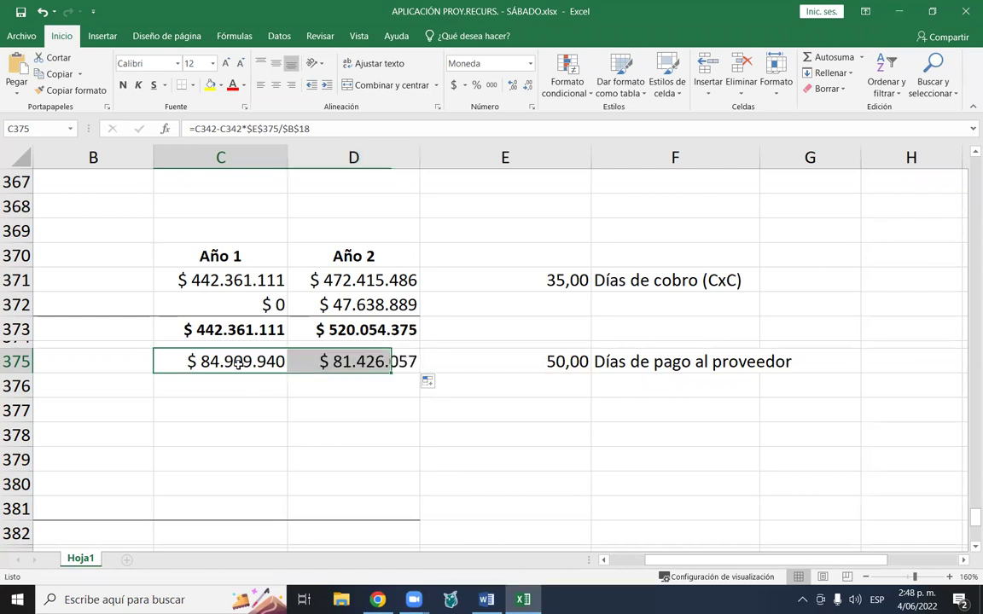
click(242, 372)
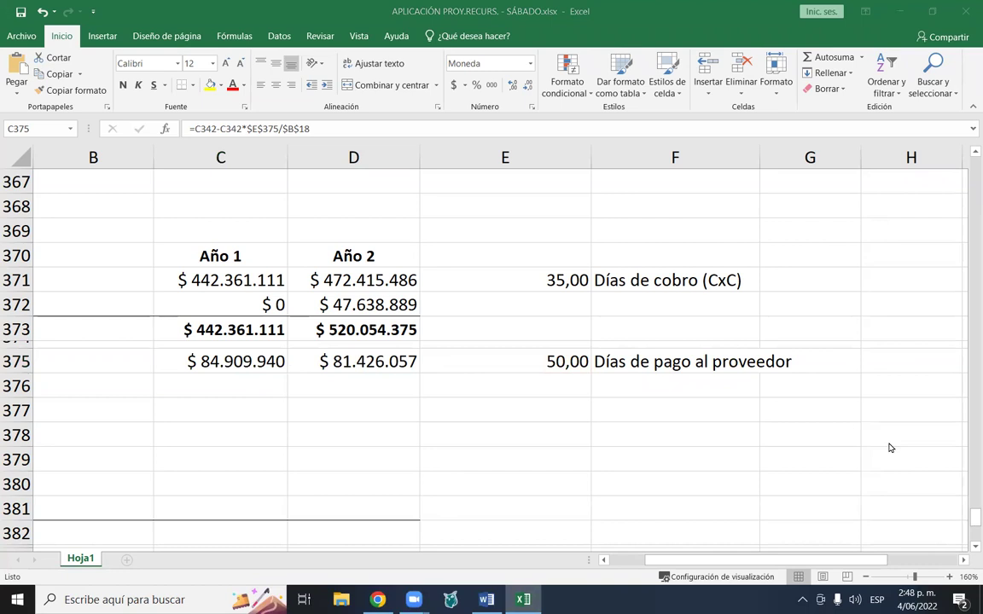
- Check the Año 1 Compras materia prima cell C342 in the income statement against the period purchase payments in C375
scroll(548, 507, left, 3)
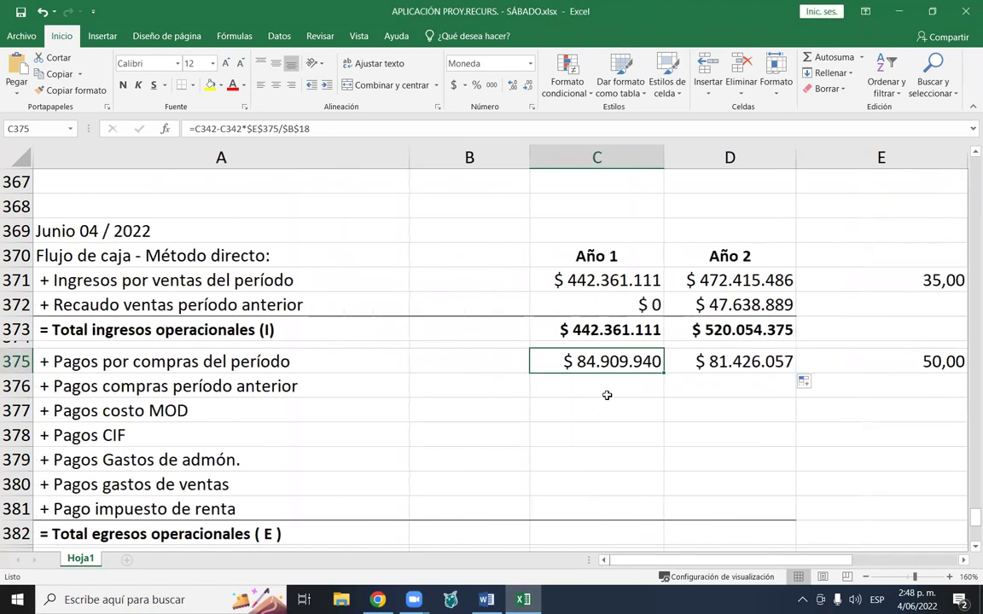
scroll(577, 370, up, 8)
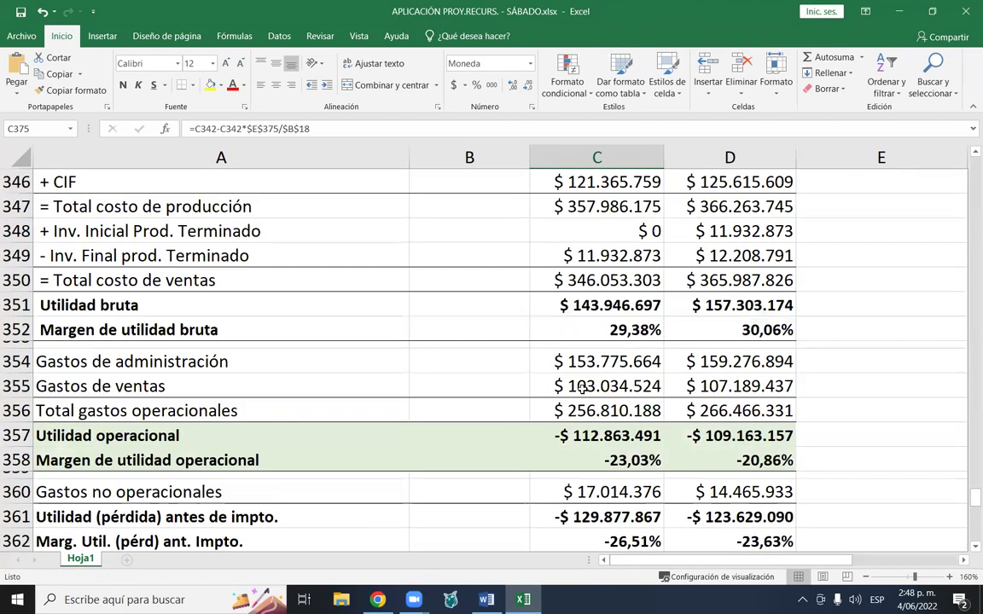
scroll(582, 389, up, 3)
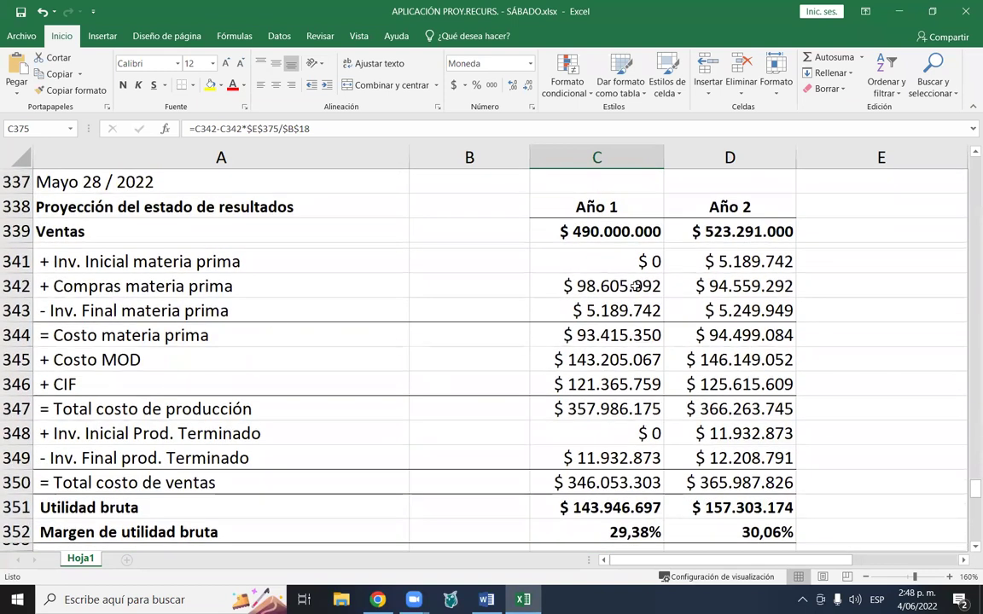
click(656, 294)
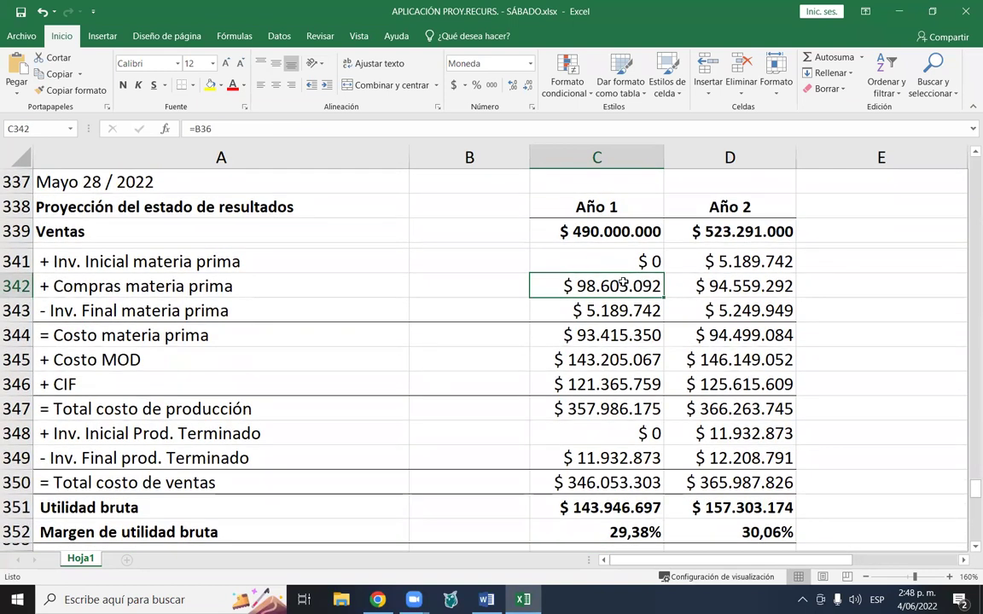
- Enter 0 in C376 as the Año 1 value for Pagos compras período anterior
click(734, 281)
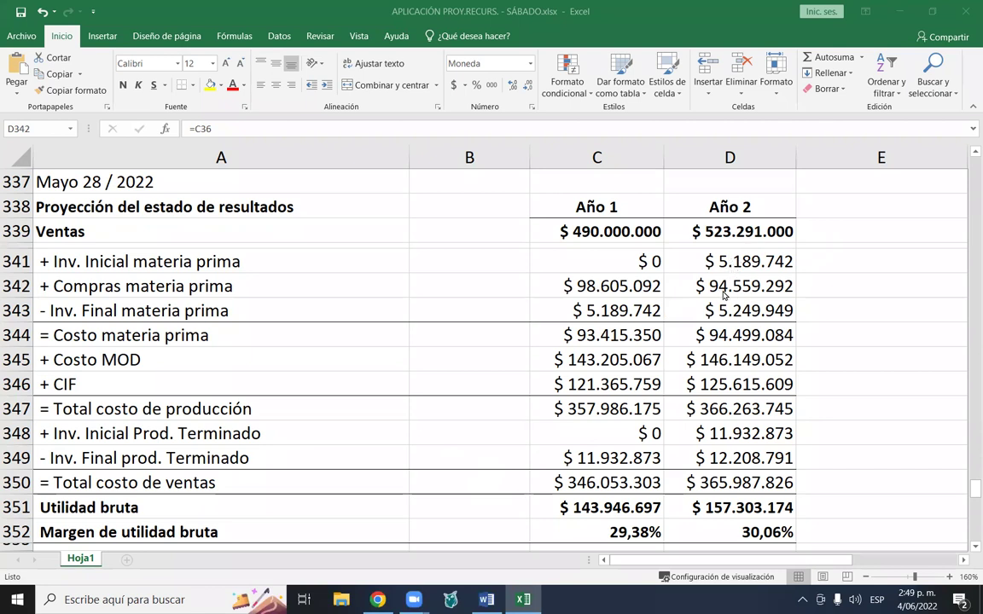
scroll(717, 294, down, 10)
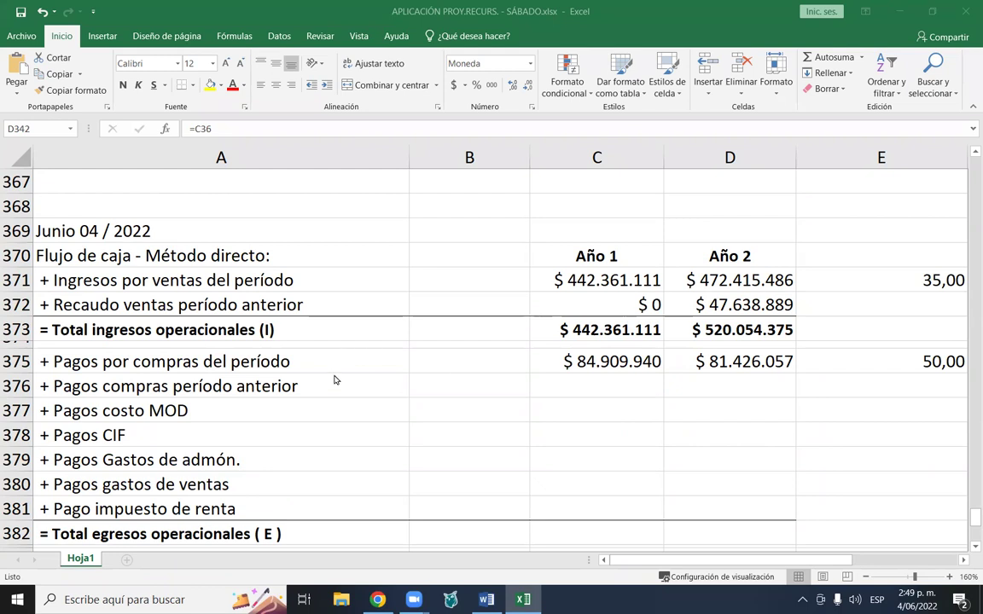
click(622, 388)
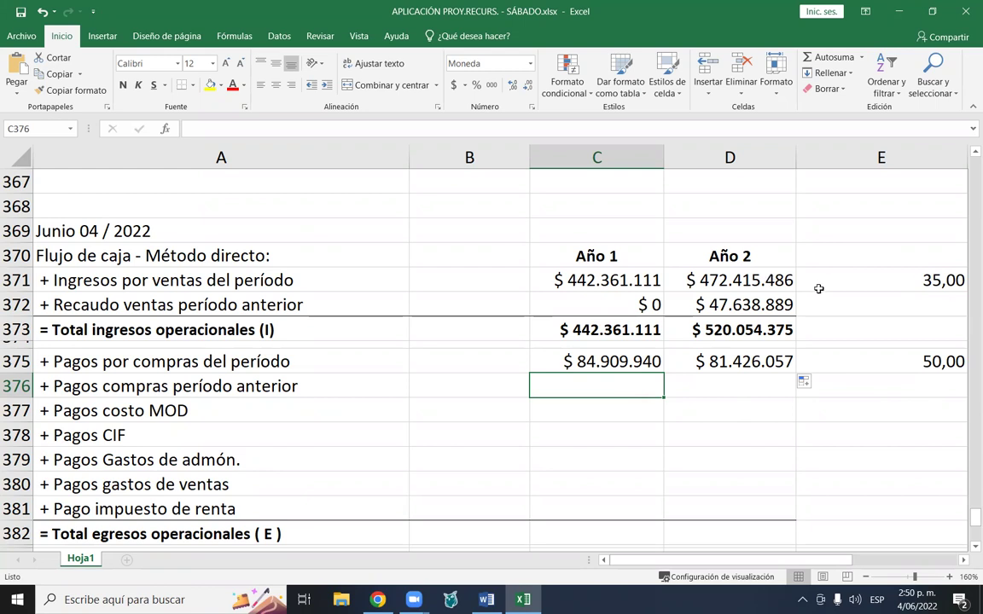
text(0)
key(Return)
key(Up)
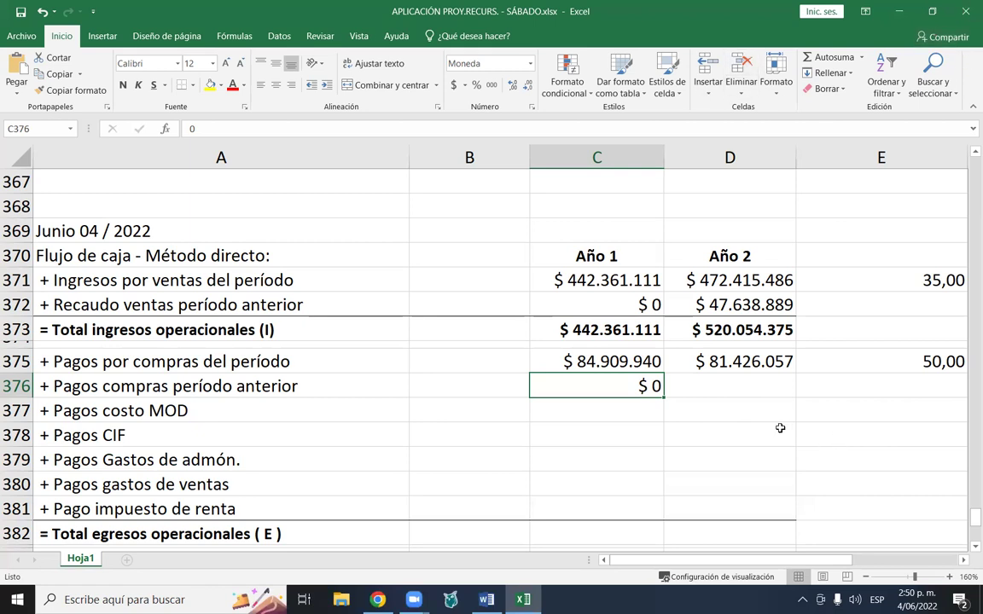
- Calculate the Año 2 Pagos compras período anterior in D376 with =C342-C375, Año 1 raw material purchases minus Año 1 period payments
click(727, 382)
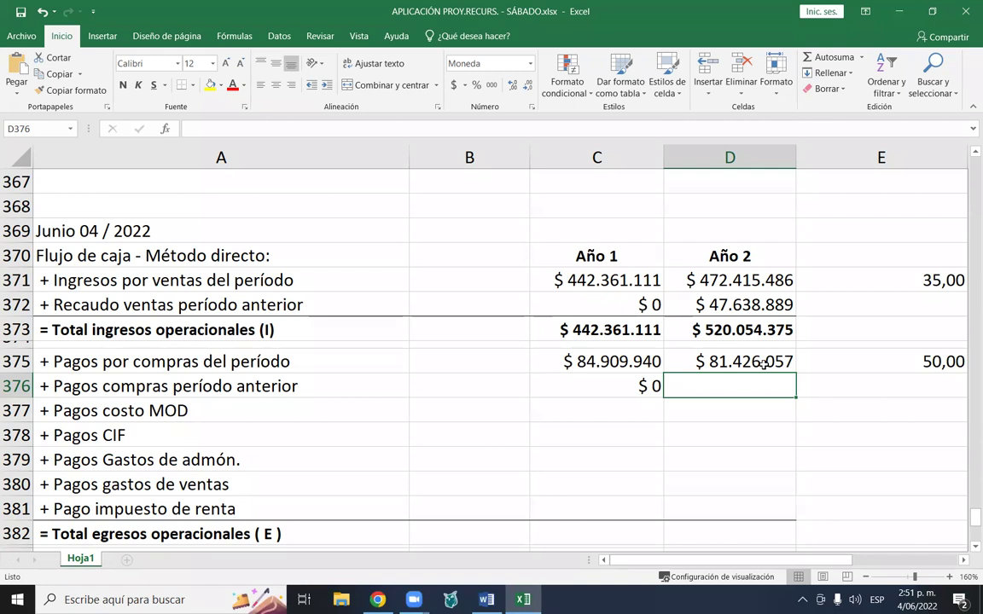
text(=)
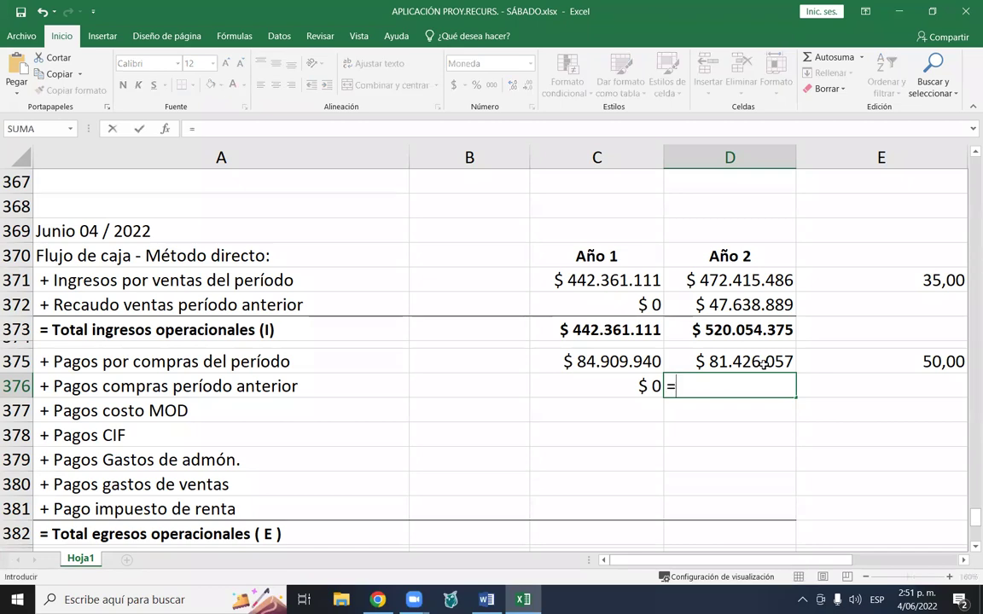
scroll(688, 313, up, 4)
scroll(688, 312, up, 3)
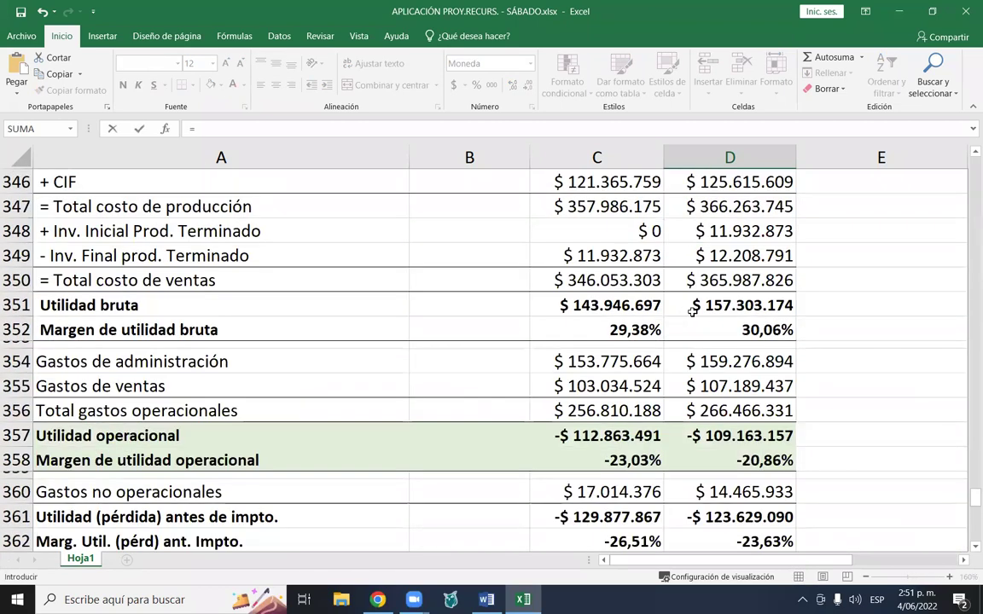
scroll(689, 307, up, 3)
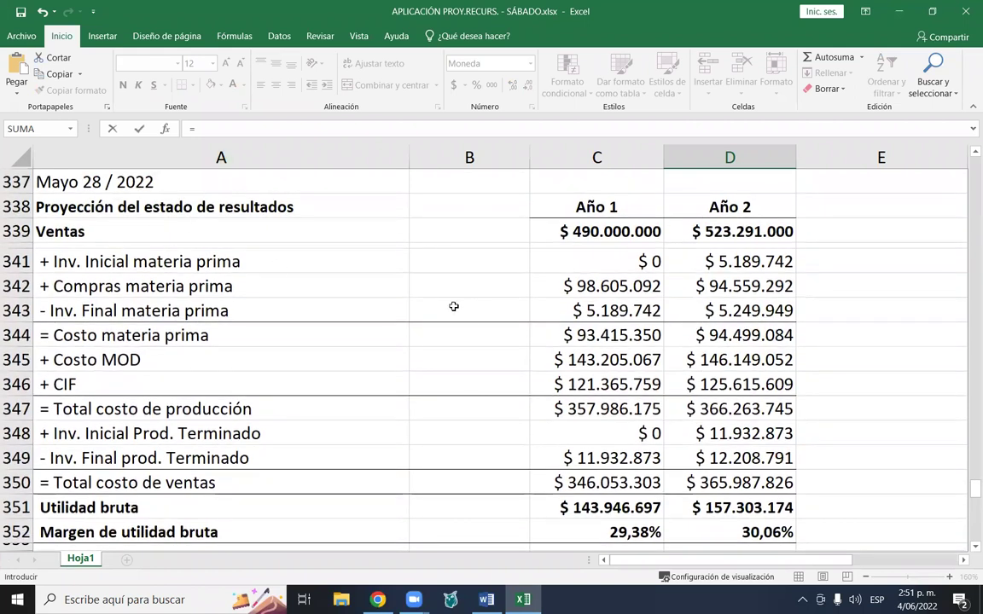
click(614, 287)
text(-)
scroll(963, 364, down, 12)
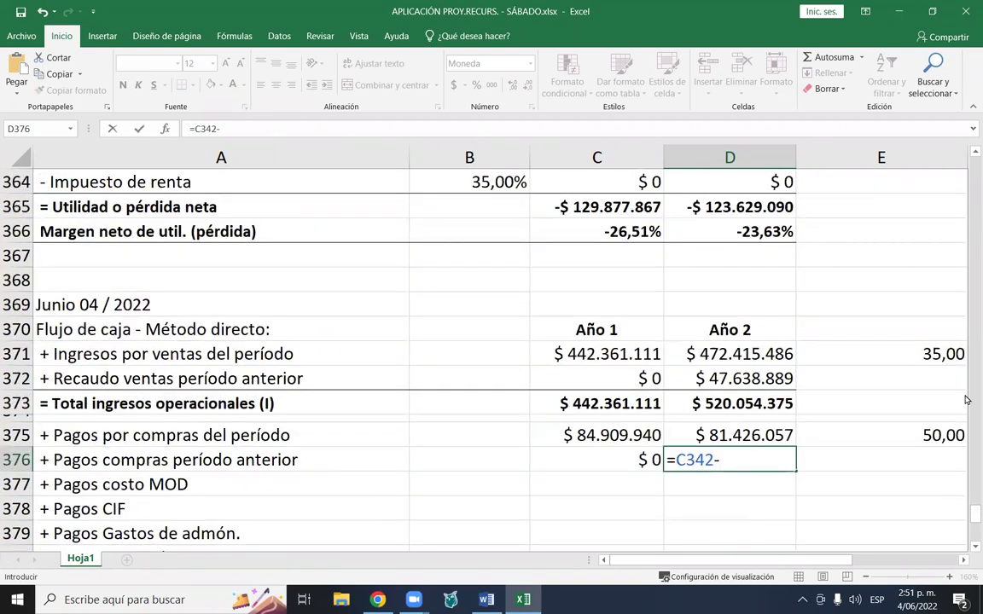
click(567, 214)
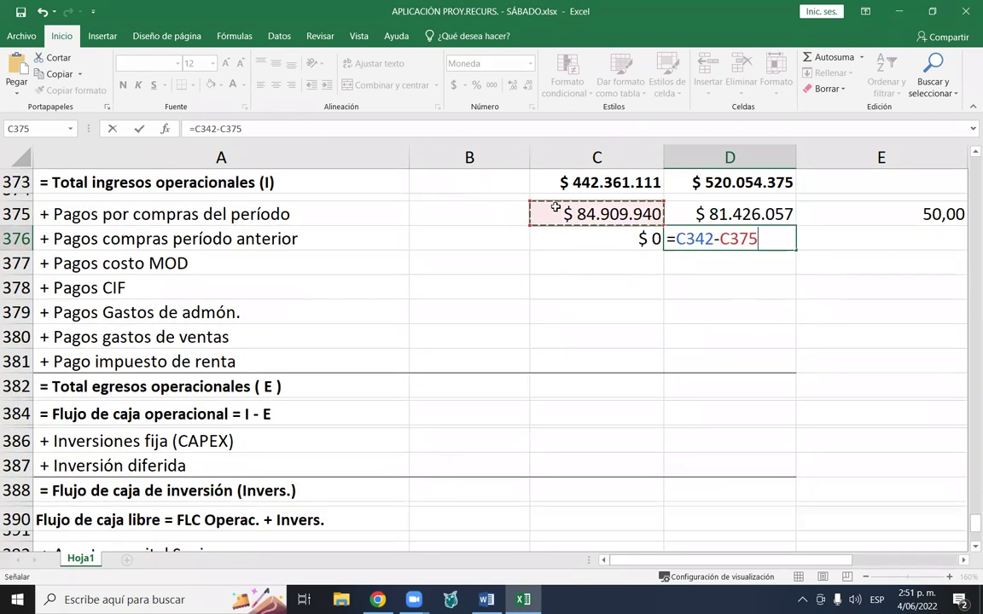
key(Return)
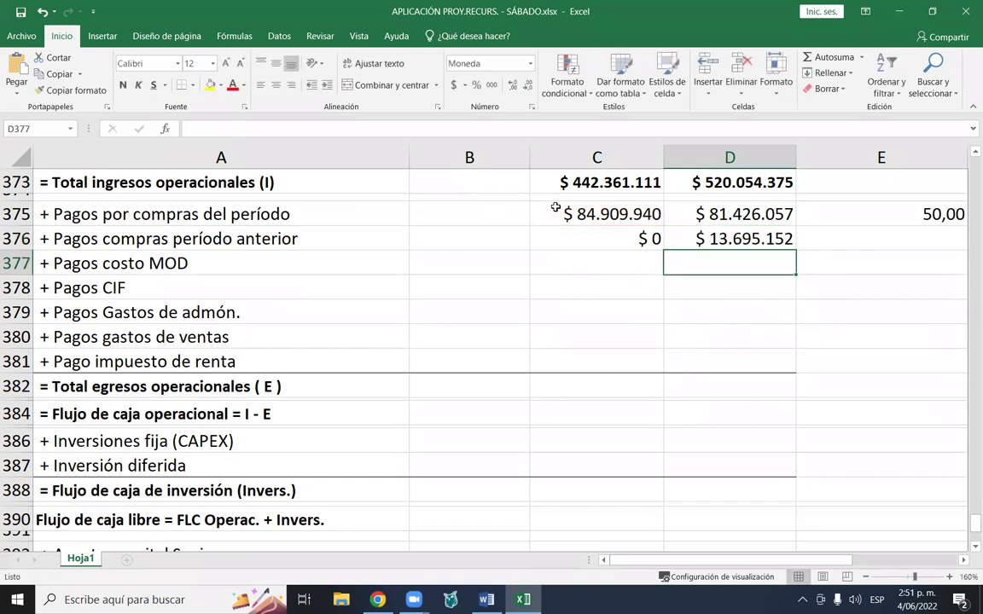
key(Up)
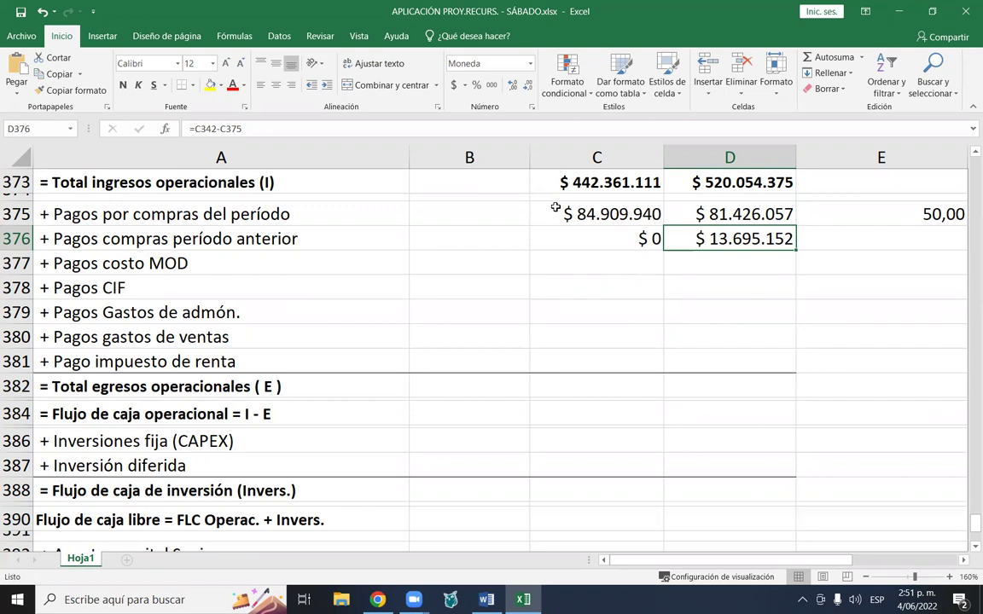
- Begin the Año 1 Pagos costo MOD formula in C377 with =C345-, starting from the income statement's Costo MOD
click(126, 265)
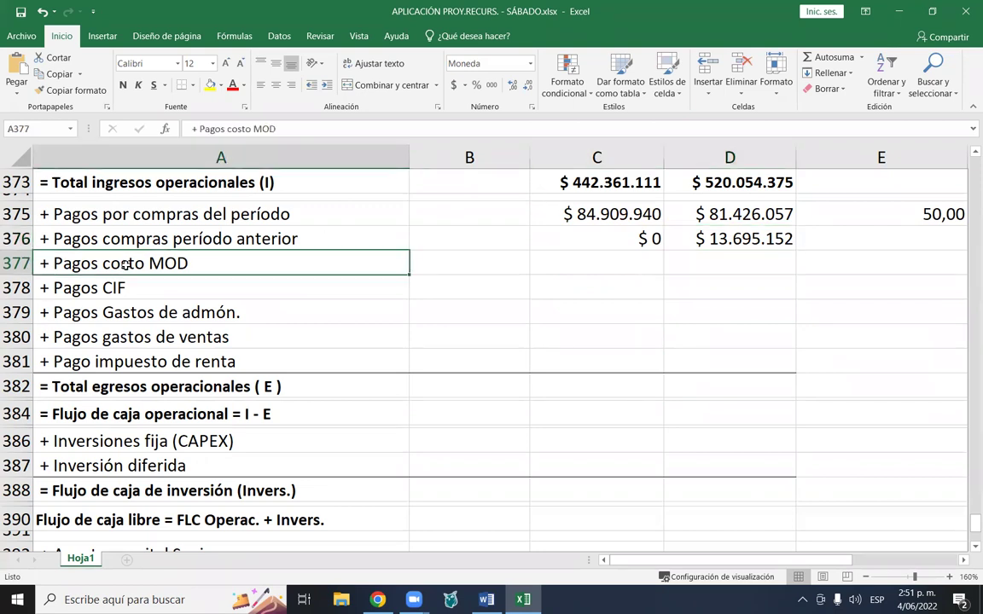
click(608, 256)
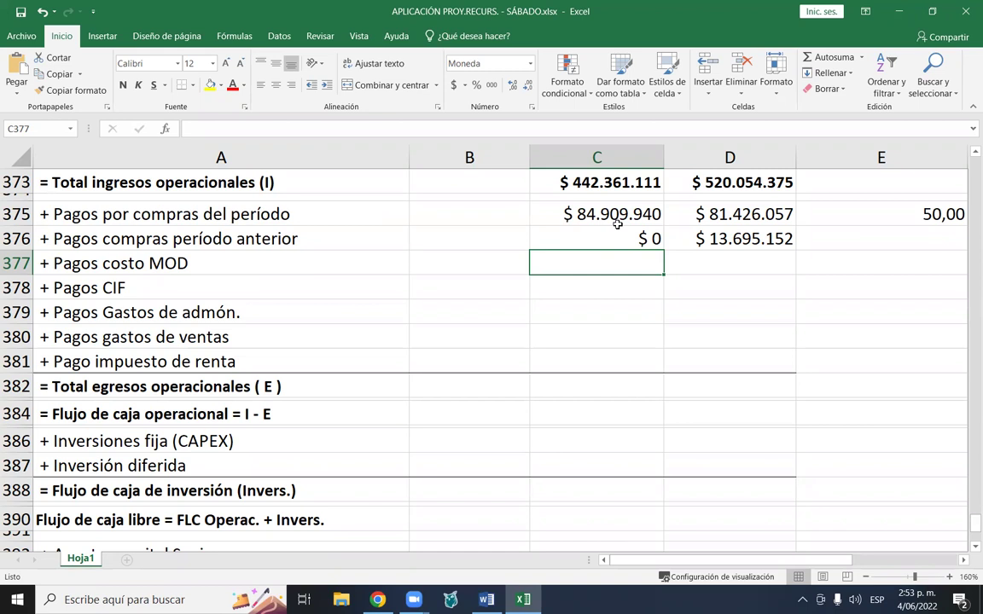
text(=)
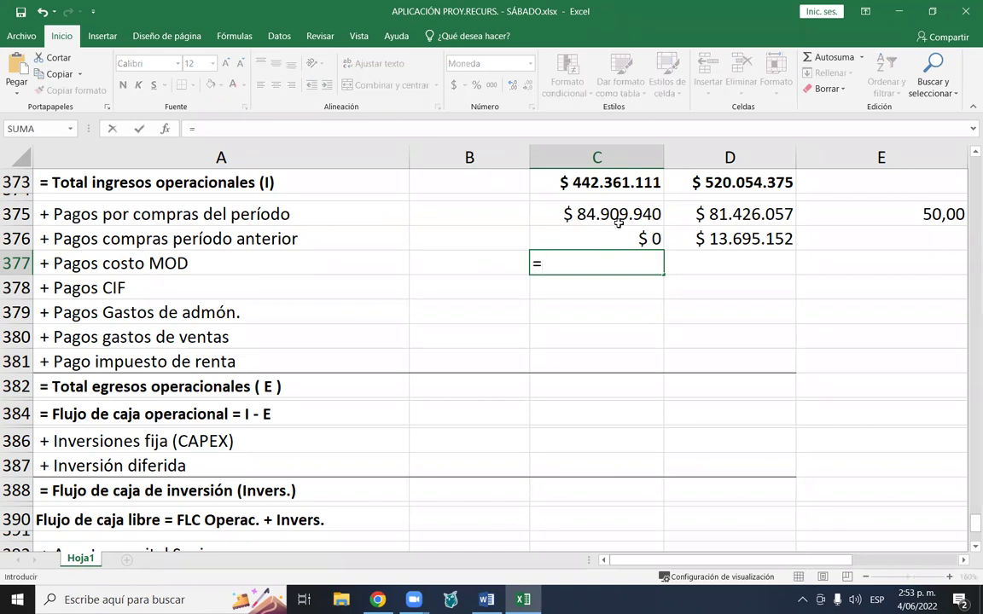
scroll(704, 248, up, 3)
scroll(704, 248, up, 8)
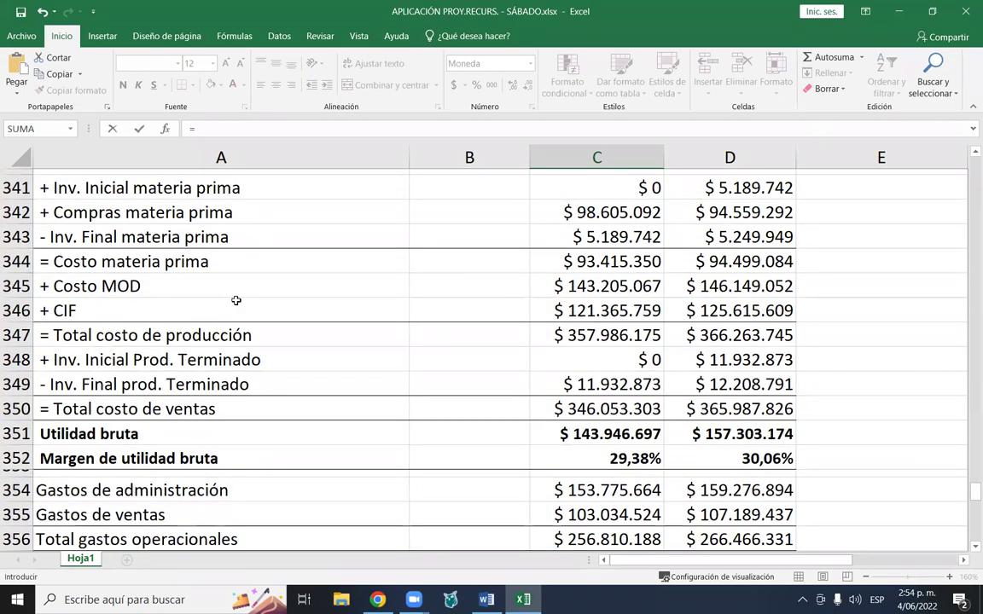
click(610, 285)
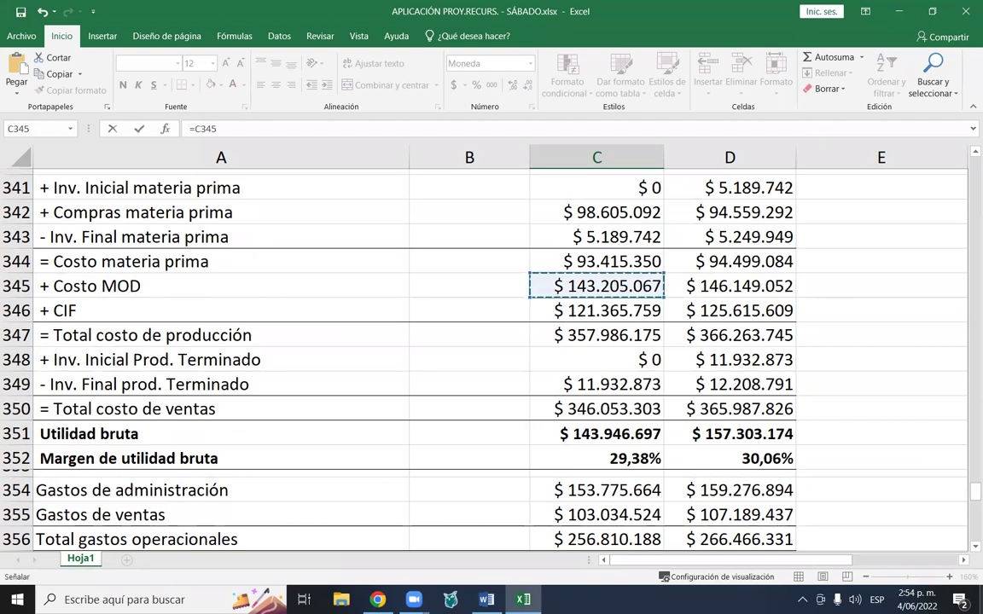
text(-)
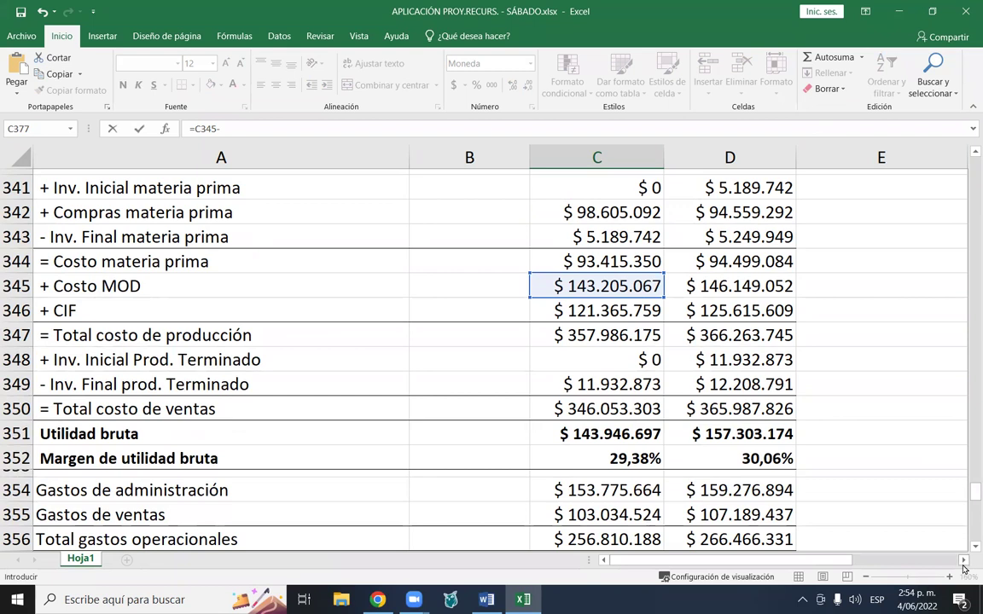
- Extend the C377 formula to =C345-(E73, subtracting the Cesantías of the Ayudantes de planta in the payroll section
scroll(868, 510, up, 1)
scroll(669, 253, up, 13)
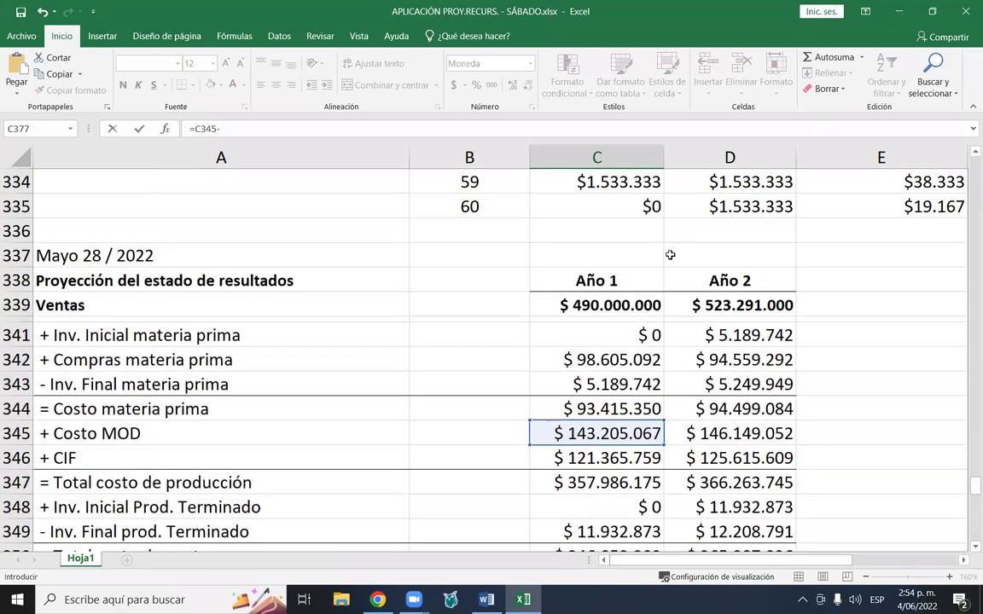
scroll(635, 373, up, 20)
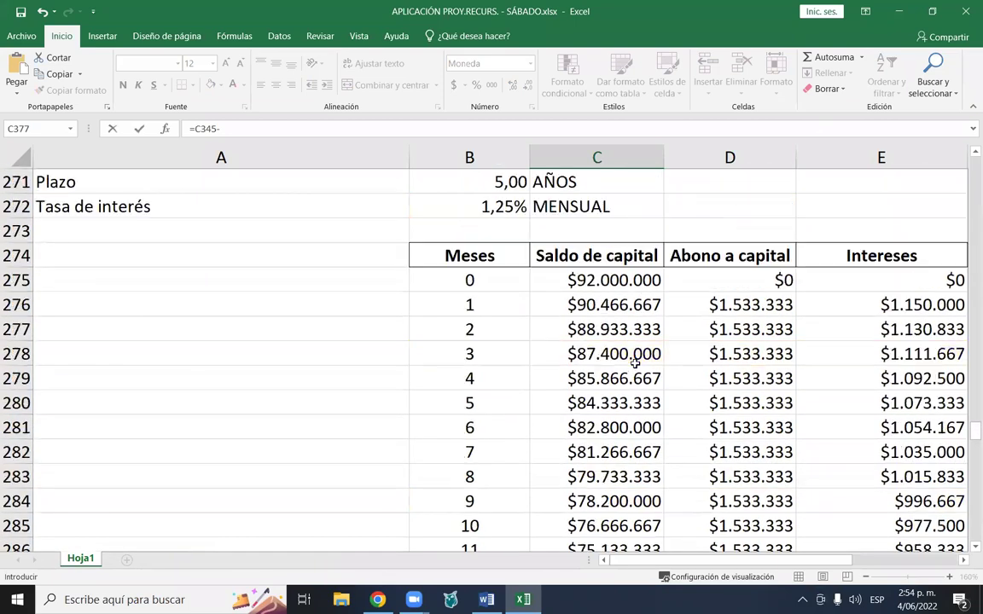
scroll(640, 362, up, 18)
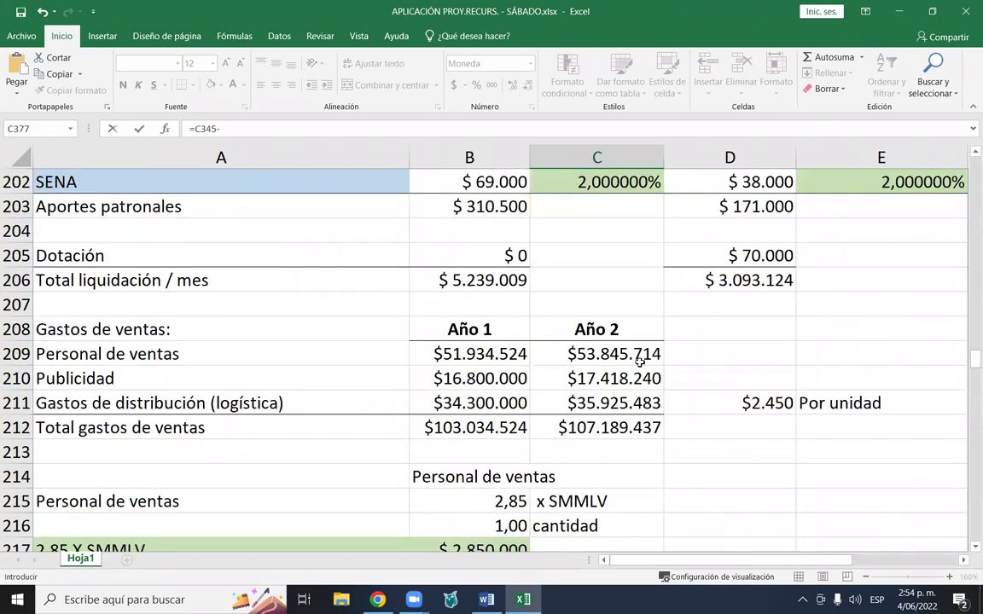
scroll(625, 358, up, 14)
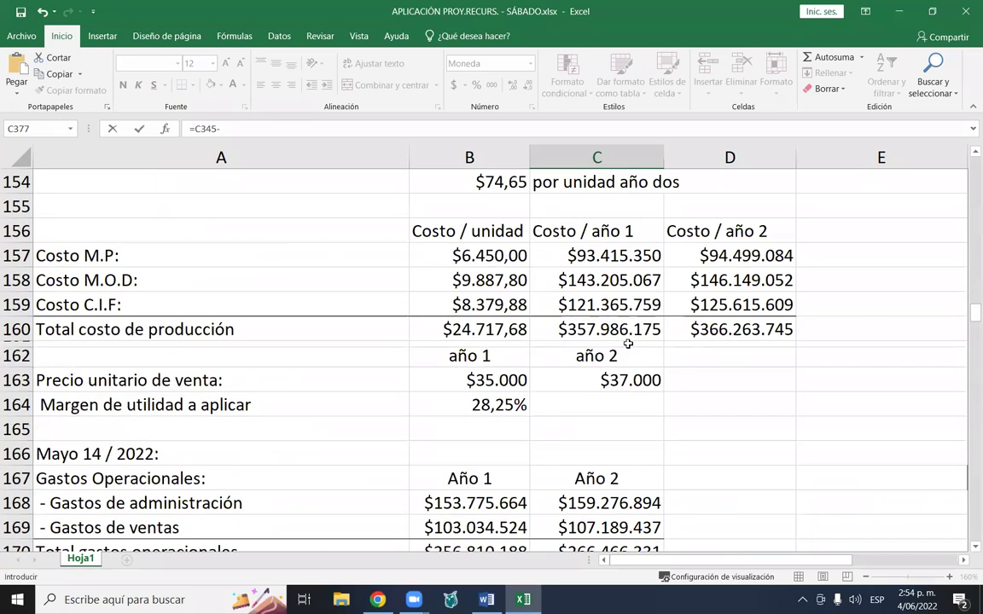
scroll(626, 354, up, 14)
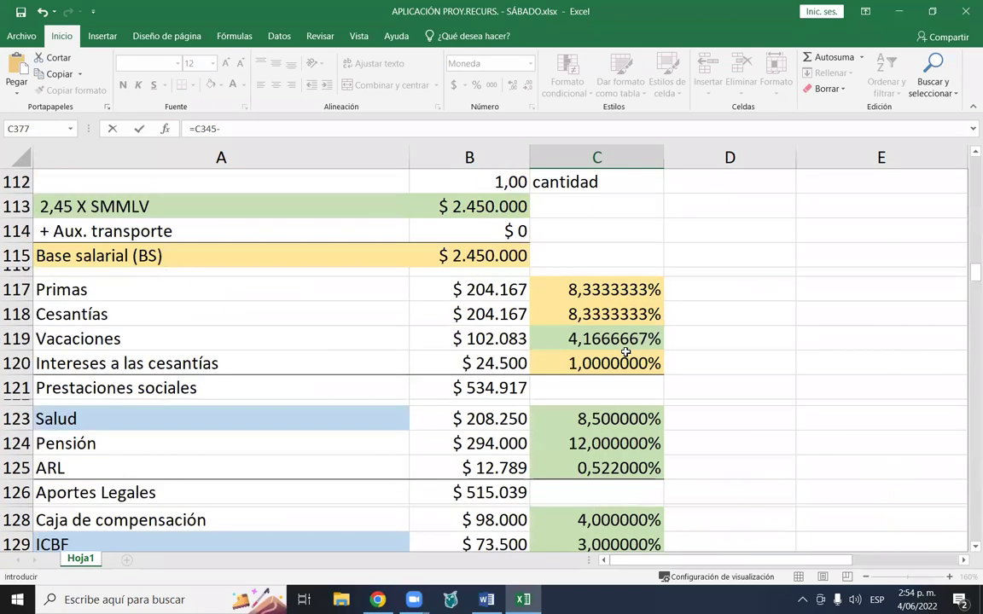
scroll(626, 359, up, 9)
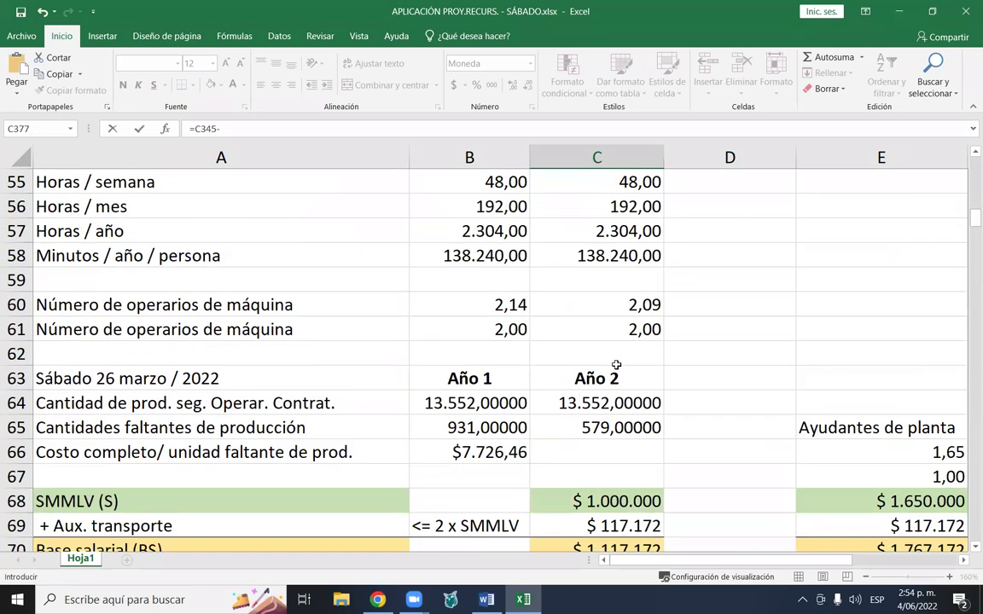
scroll(621, 362, up, 4)
scroll(616, 367, up, 8)
scroll(616, 367, down, 8)
scroll(616, 368, down, 8)
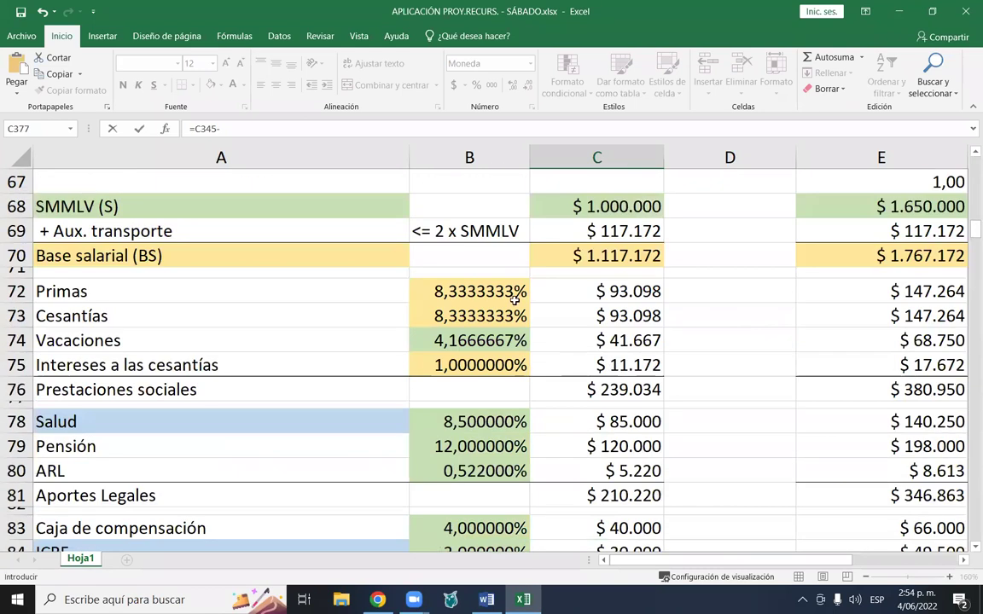
scroll(529, 315, up, 2)
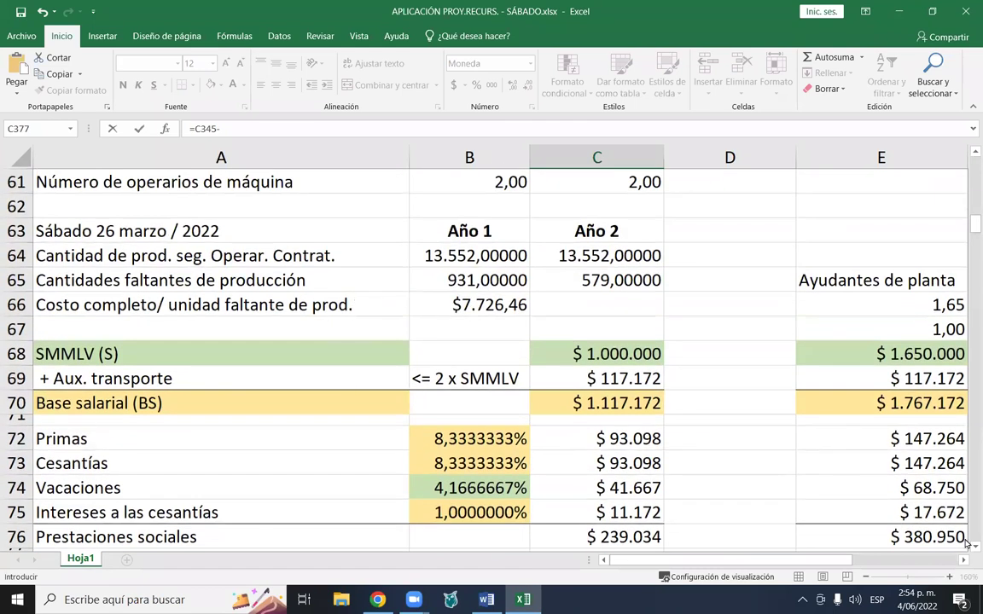
scroll(555, 384, right, 3)
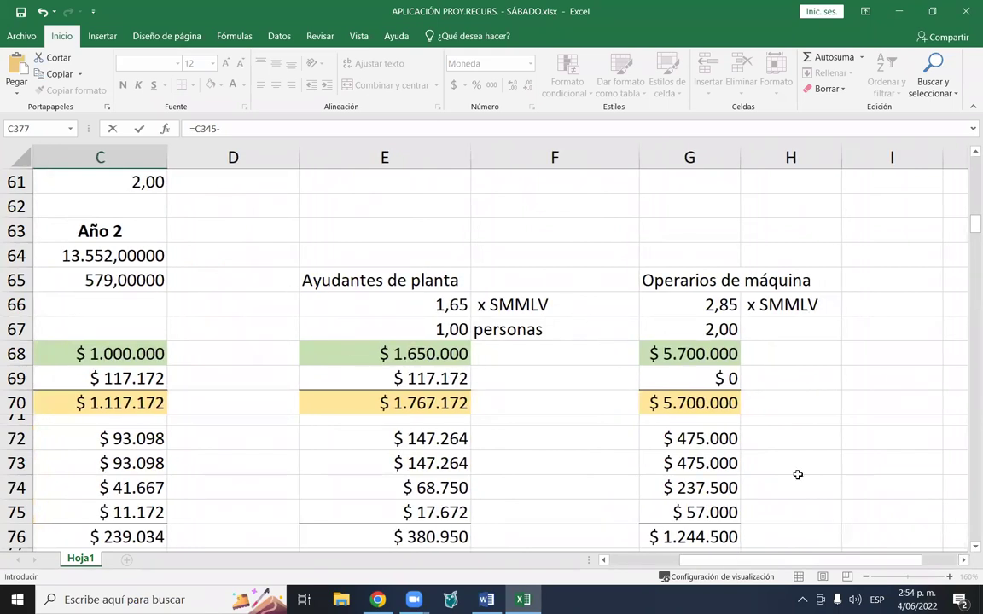
scroll(616, 411, left, 1)
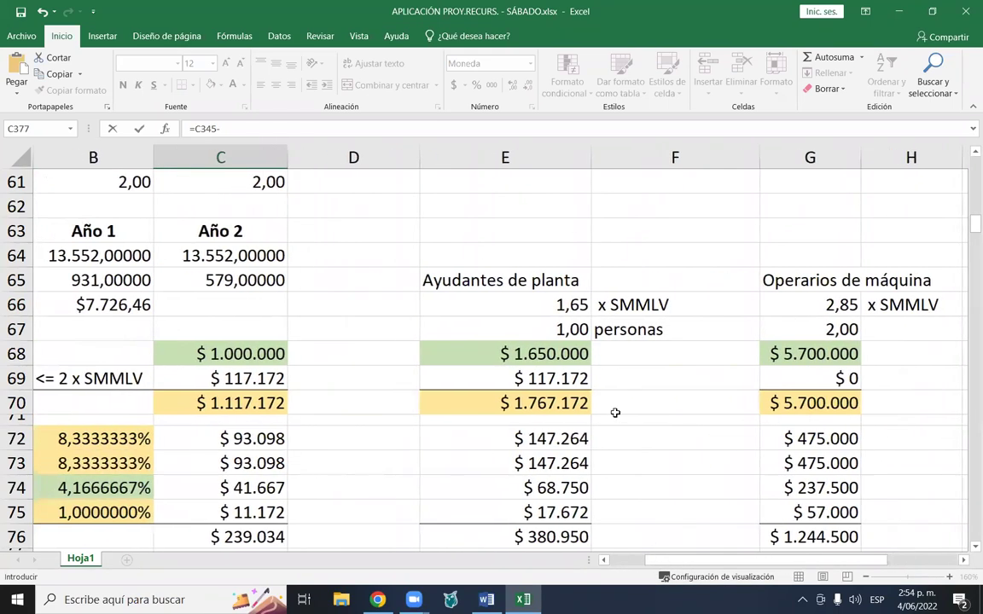
scroll(619, 412, down, 2)
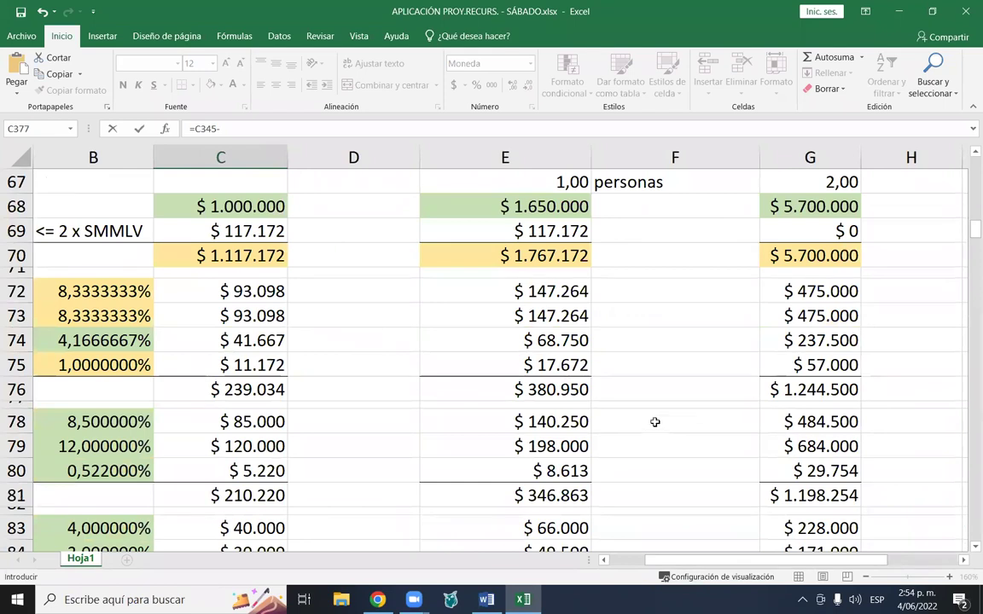
click(605, 560)
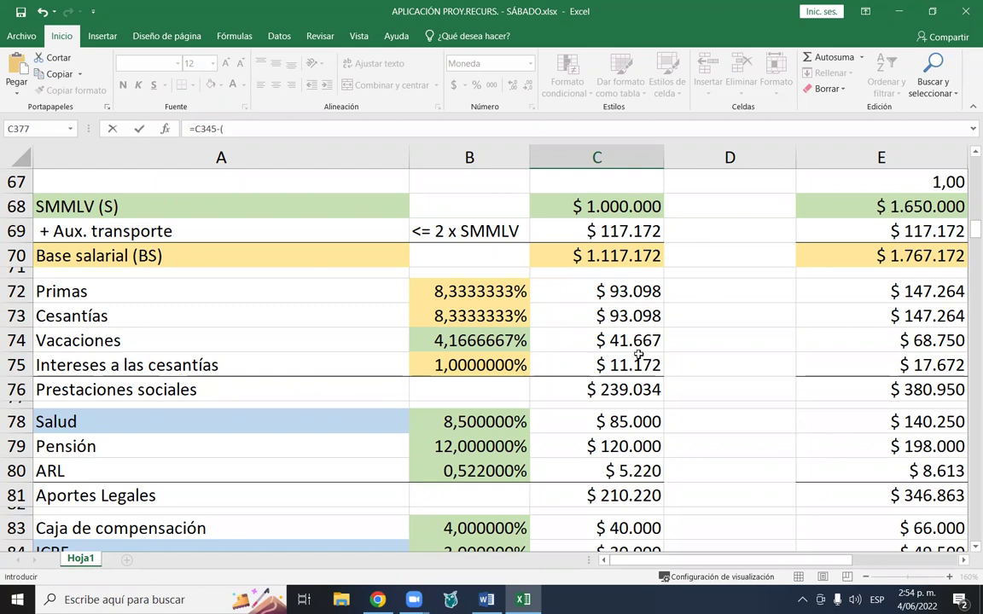
click(911, 316)
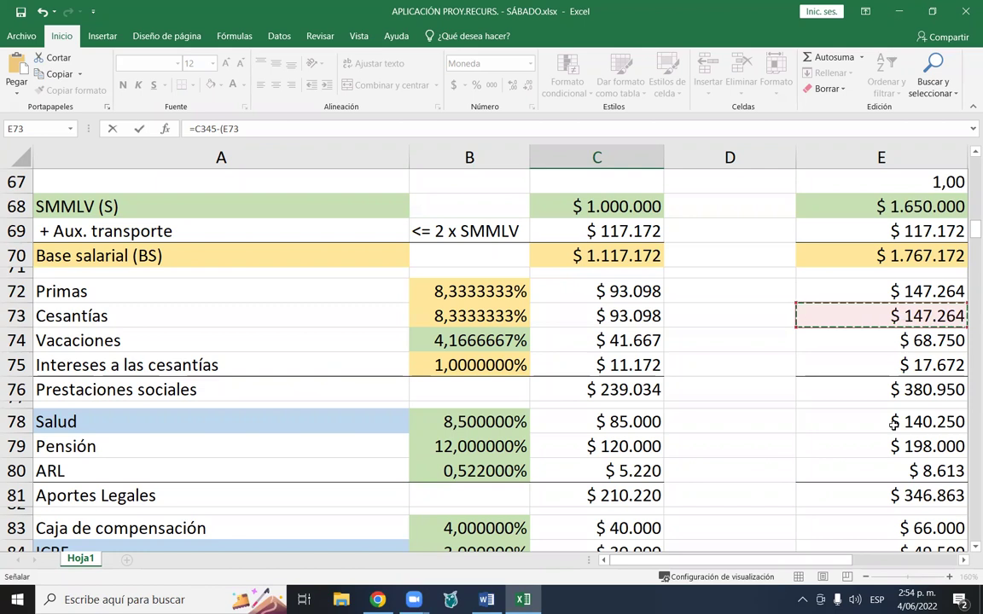
- Extend the C377 formula to =C345-(E73+E75+, adding the Intereses a las cesantías of the Ayudantes de planta
scroll(866, 317, up, 2)
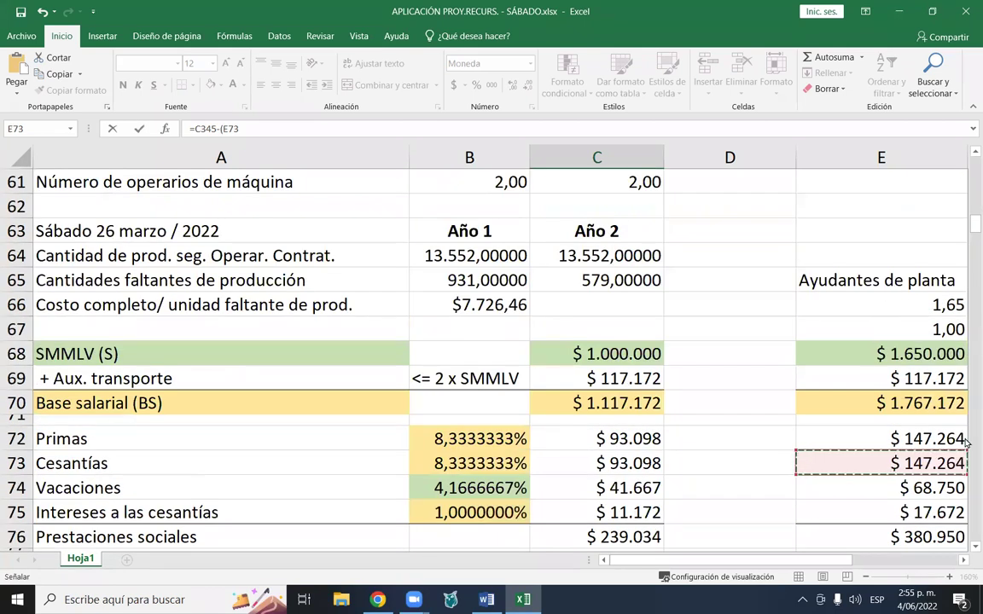
text(+)
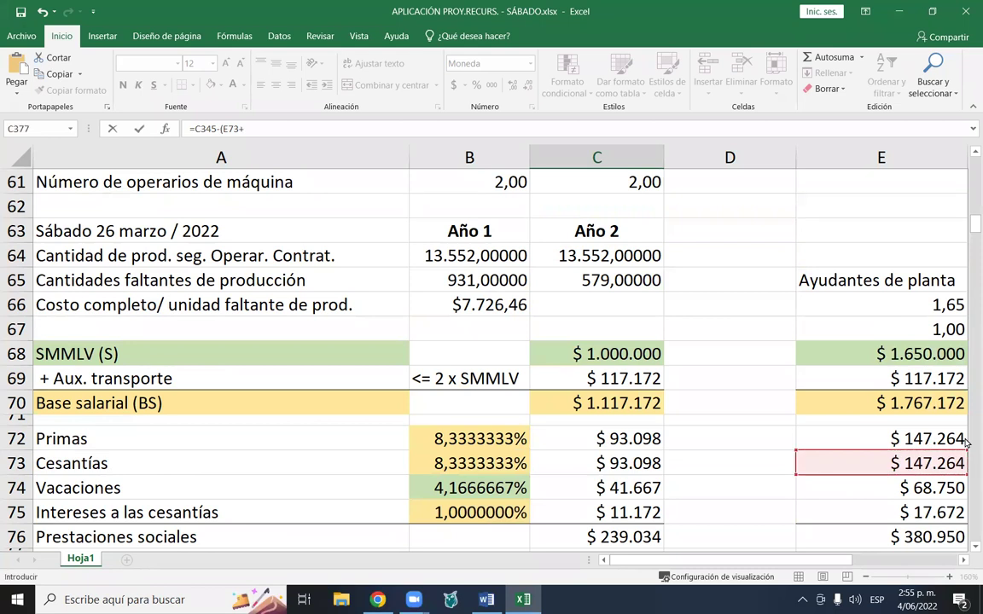
scroll(966, 440, down, 1)
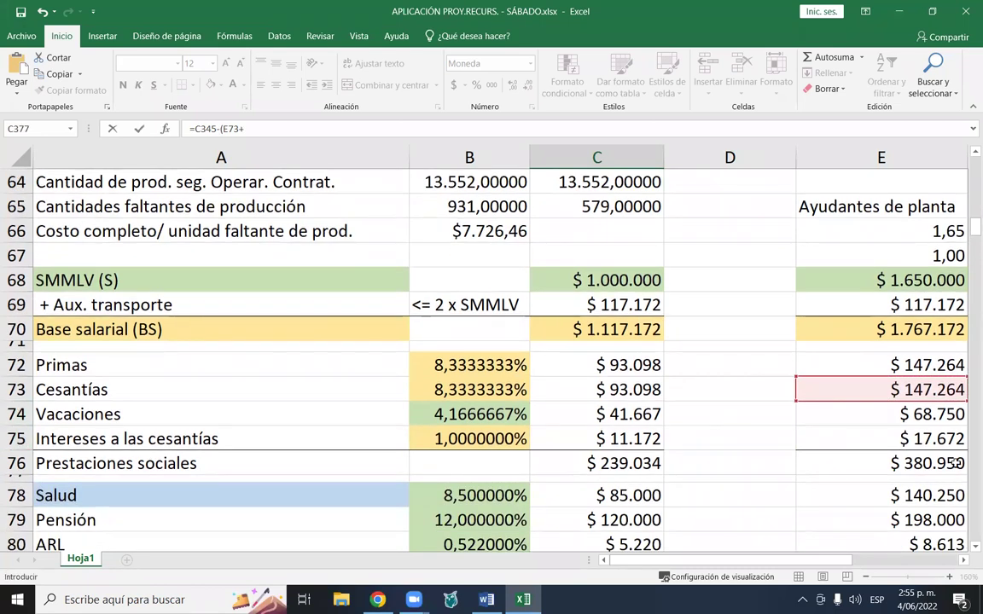
click(912, 438)
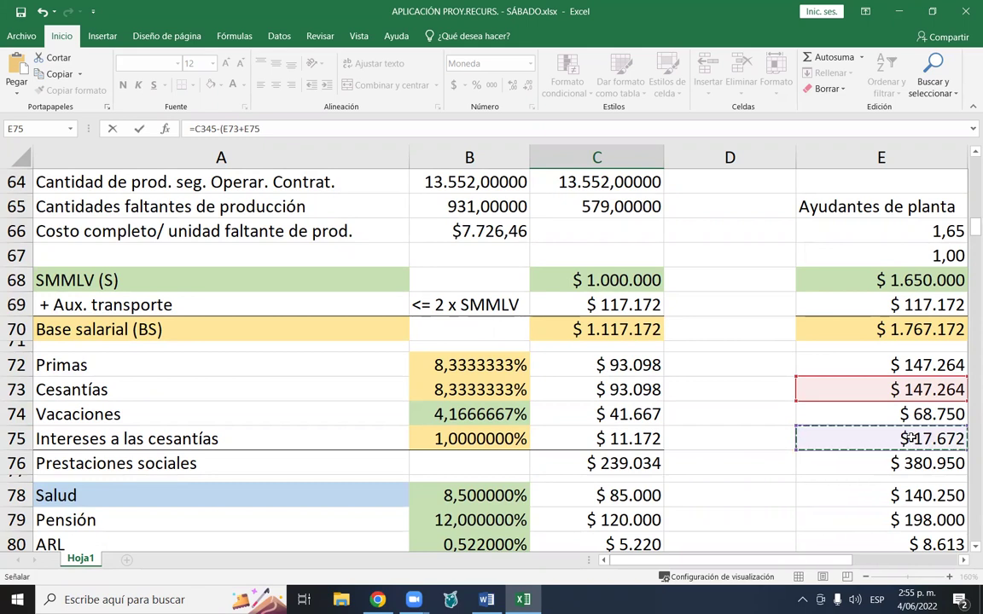
text(+)
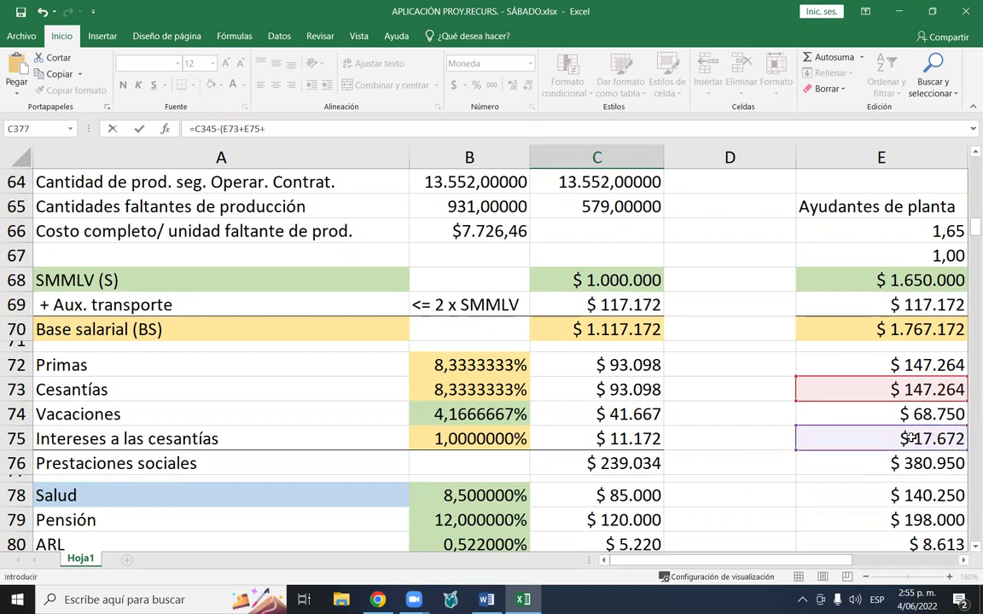
- Complete C377 as =C345-(E73+E75+G73+G75)*12, including the Operarios de máquina's Cesantías and Intereses a las cesantías
click(965, 561)
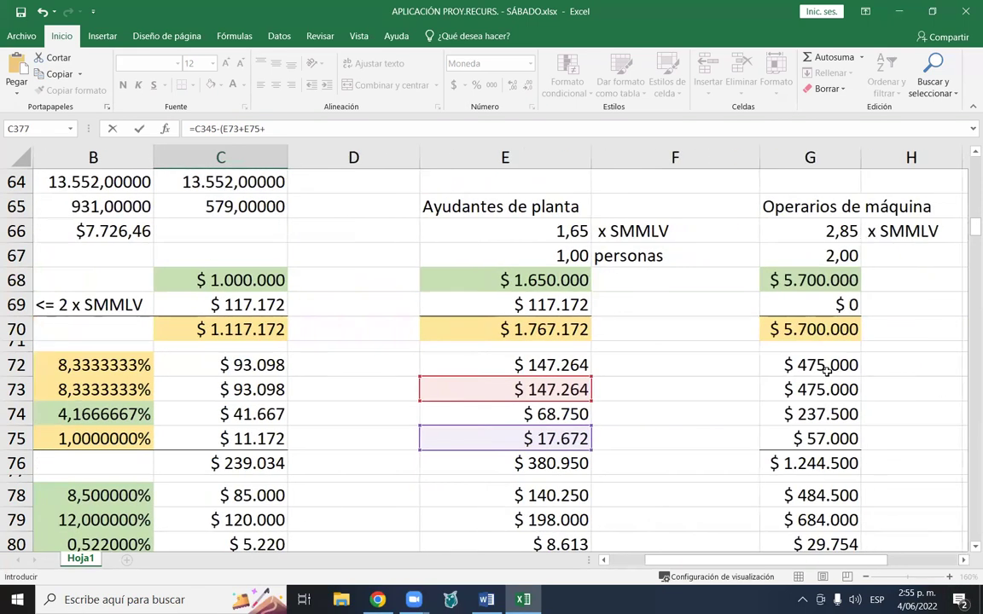
click(799, 389)
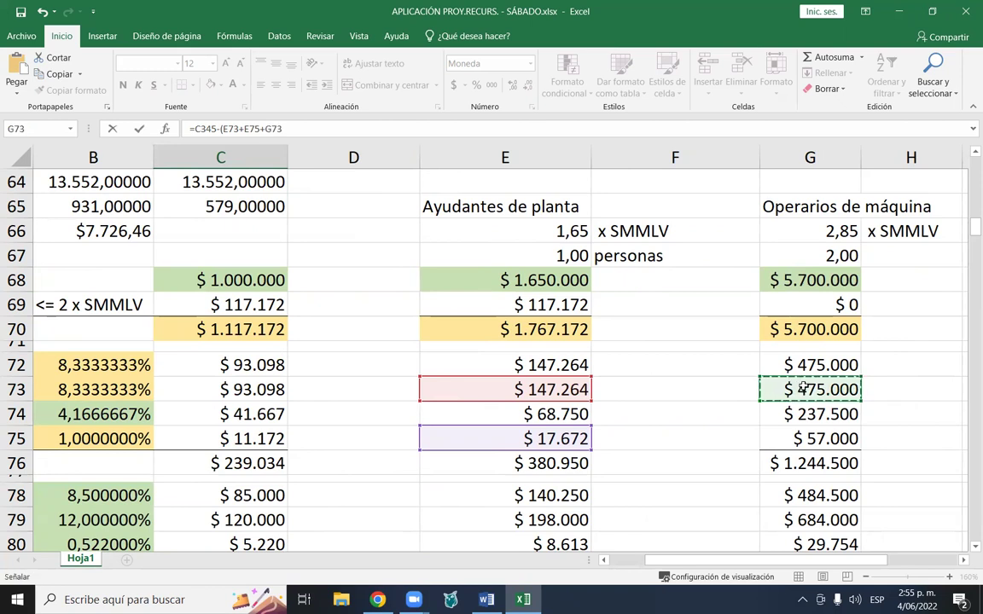
text(+)
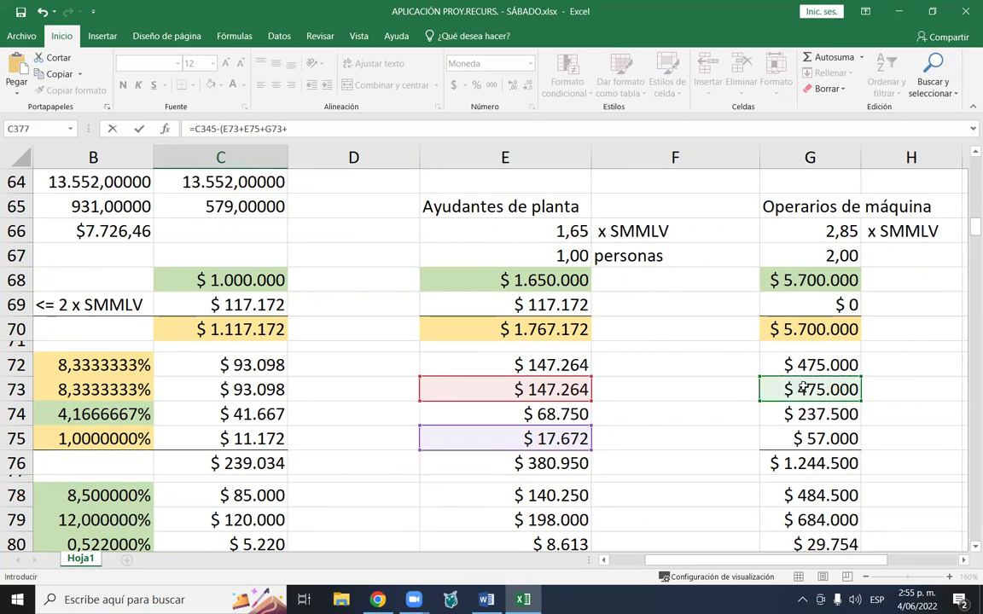
click(831, 440)
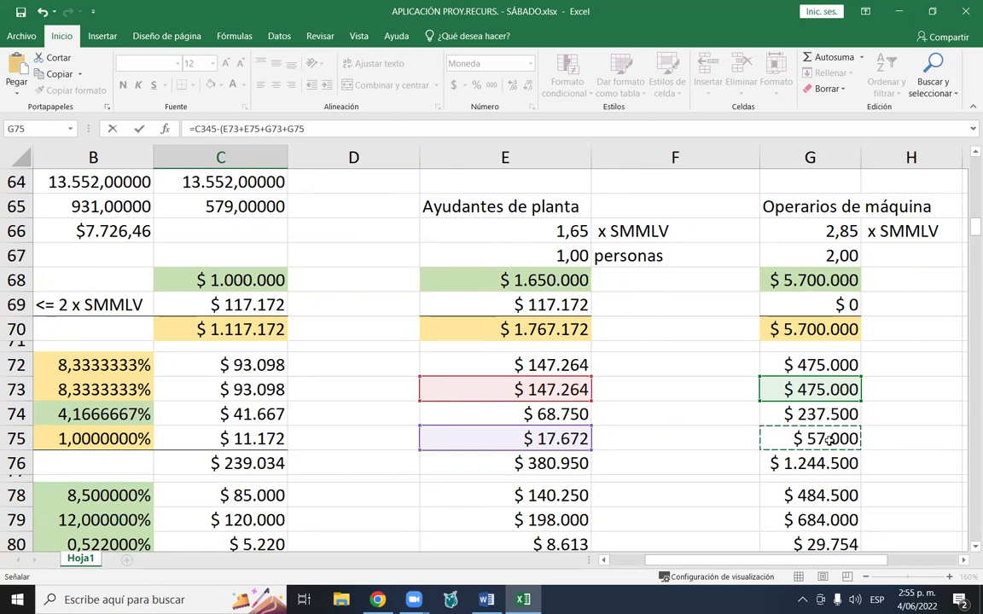
text()*)
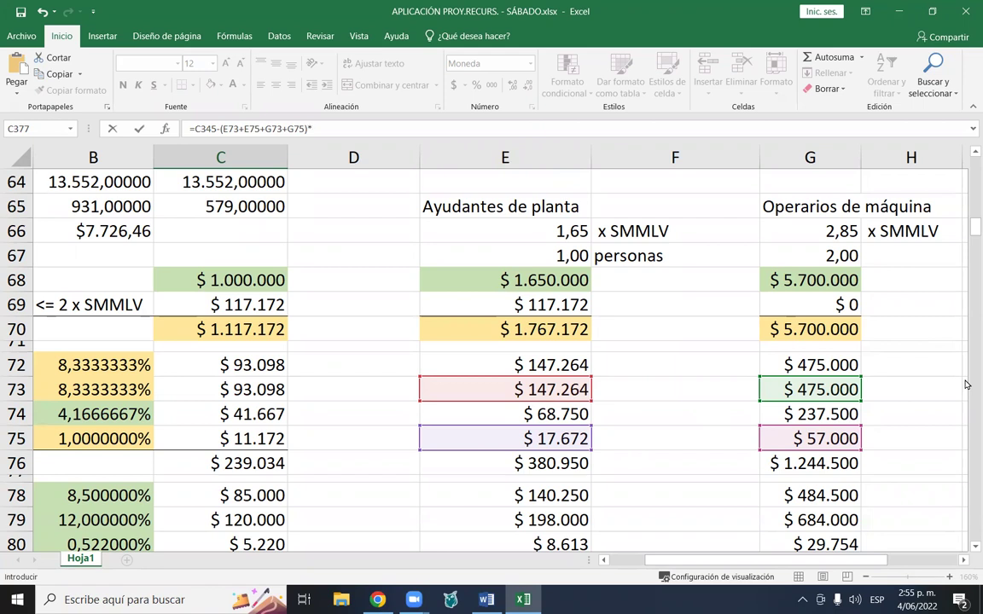
text(2)
key(Return)
key(Return)
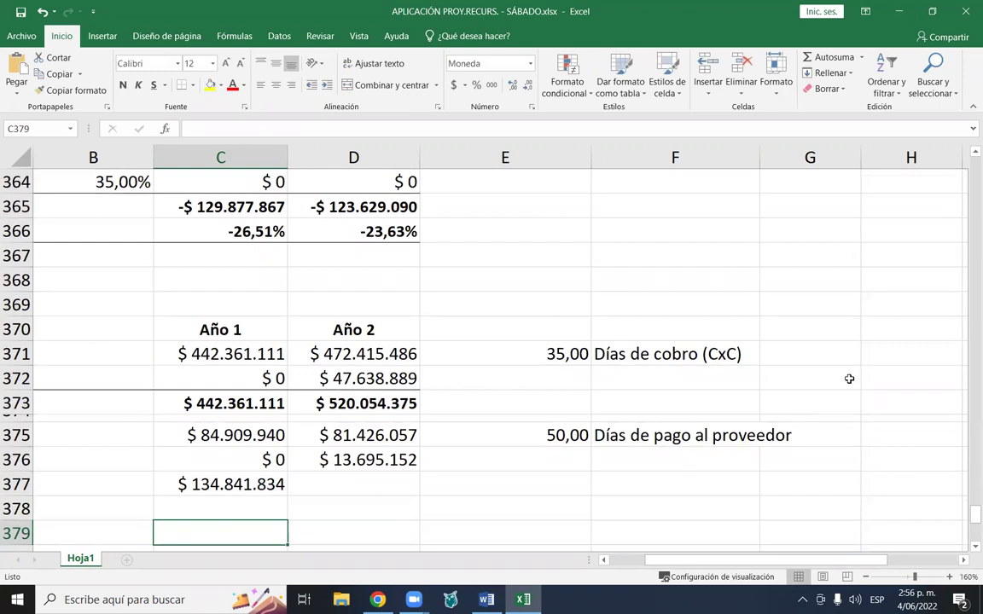
scroll(256, 457, down, 1)
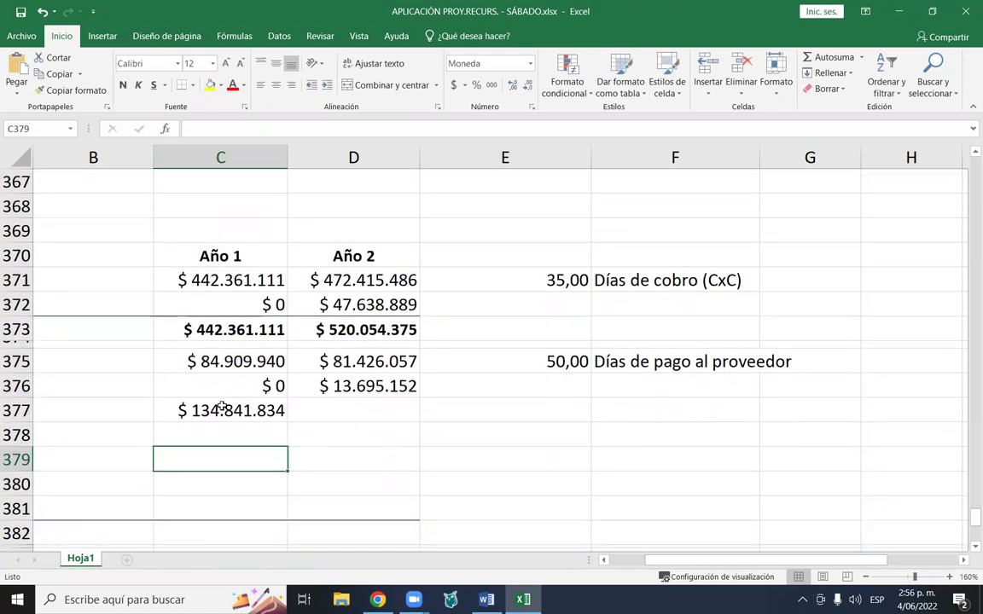
click(251, 405)
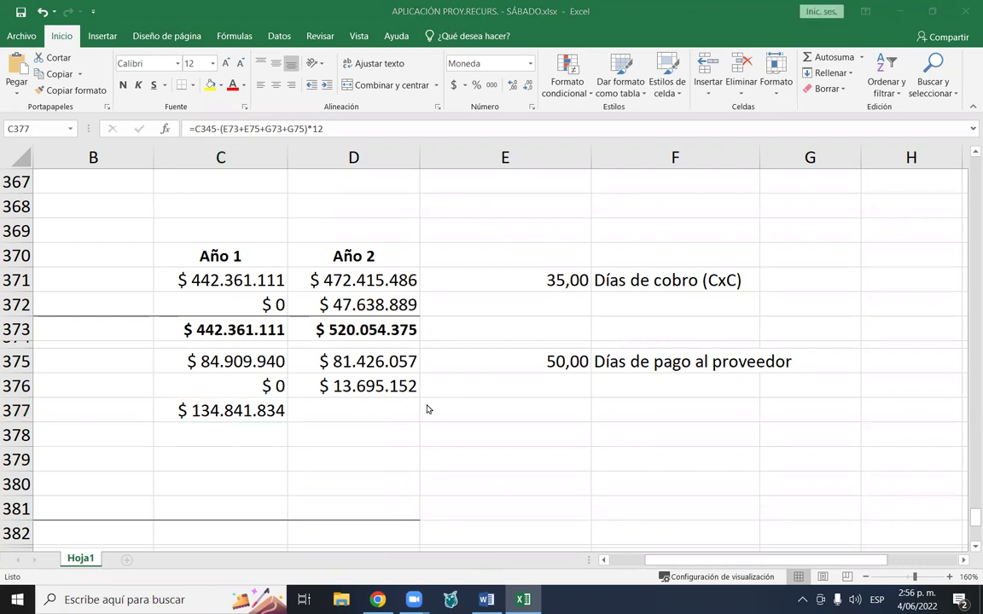
- Examine the salary and headcount formulas of the Ayudantes de planta and Operarios de máquina in rows 67 and 68
scroll(682, 381, up, 20)
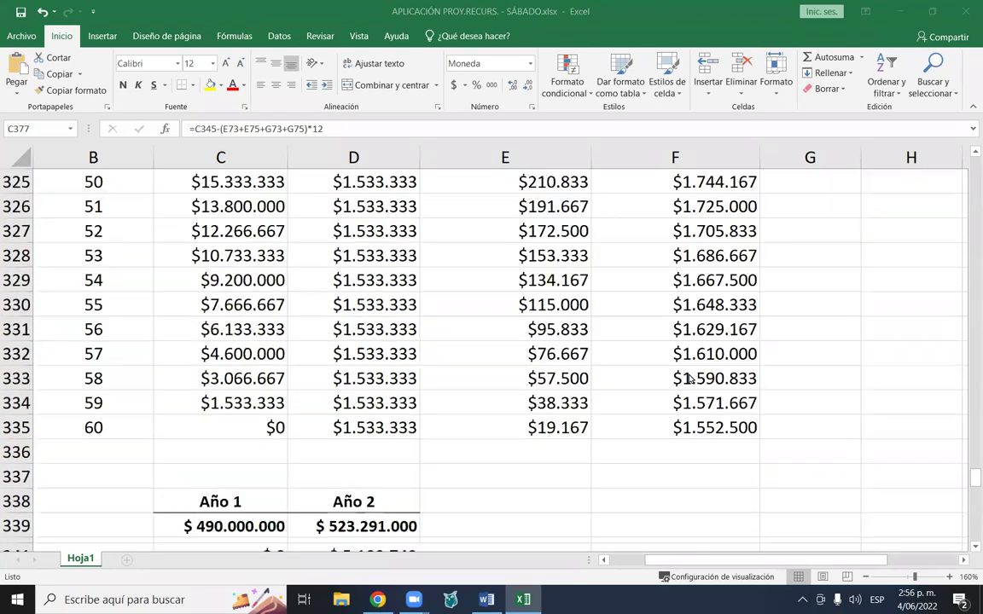
scroll(692, 382, up, 20)
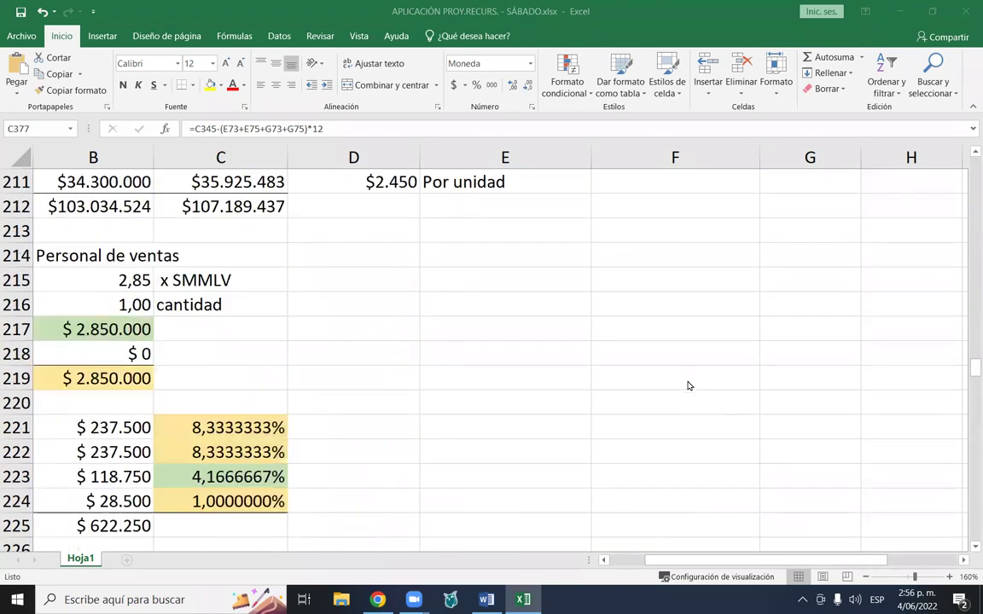
scroll(674, 390, up, 4)
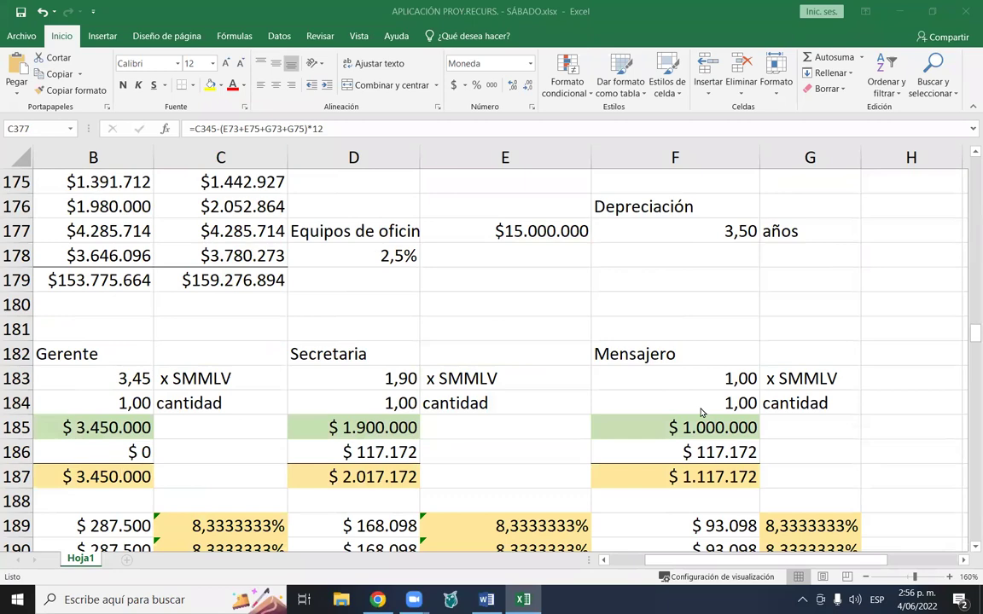
scroll(669, 413, up, 20)
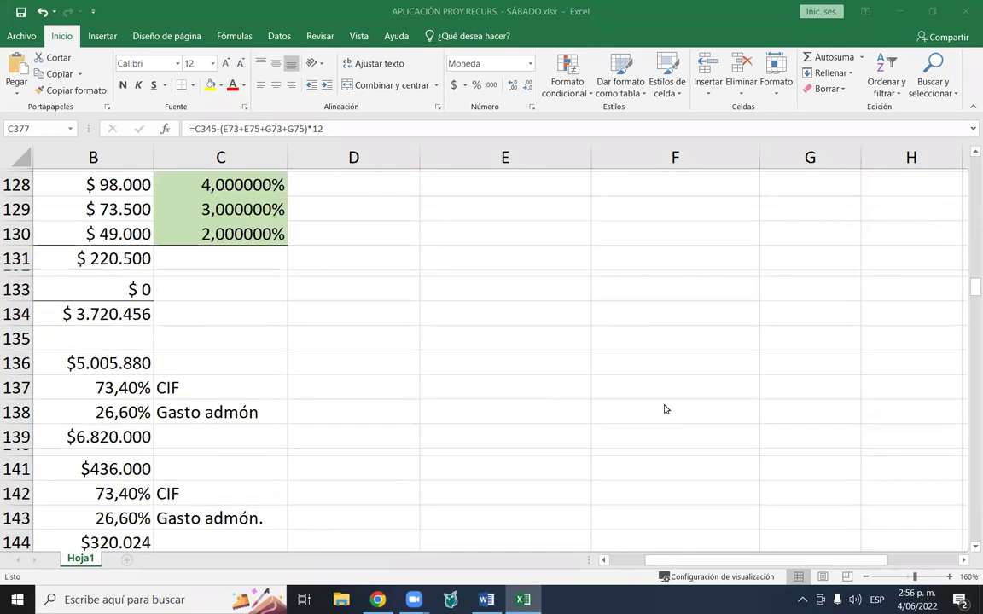
scroll(657, 406, up, 5)
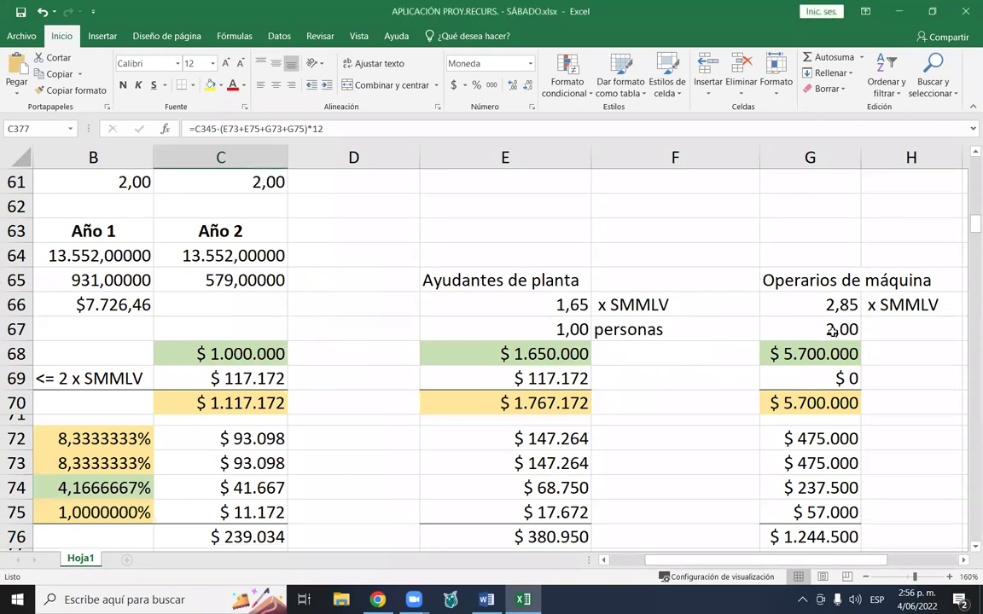
click(813, 353)
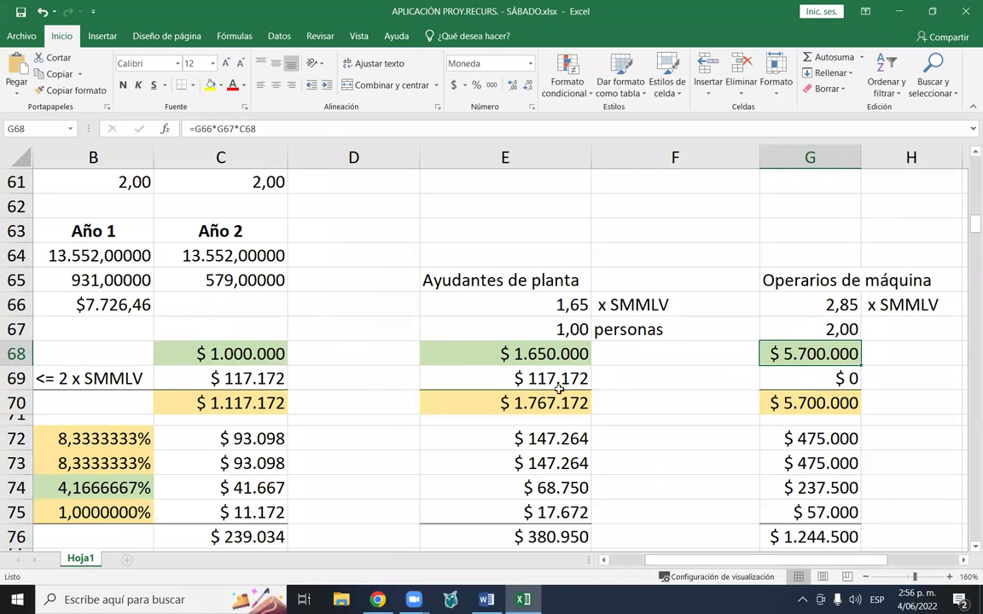
click(512, 353)
click(561, 329)
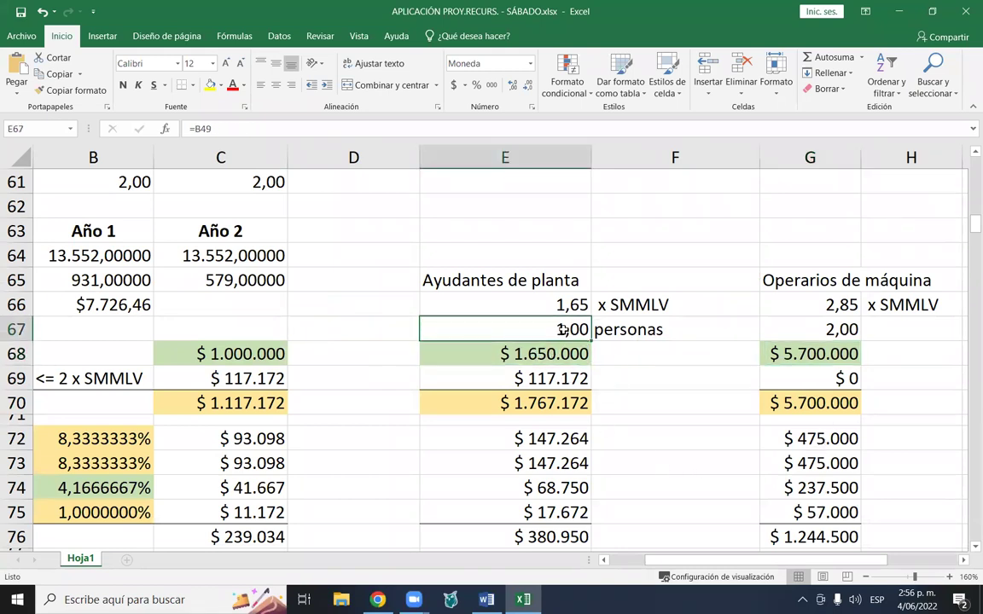
click(781, 329)
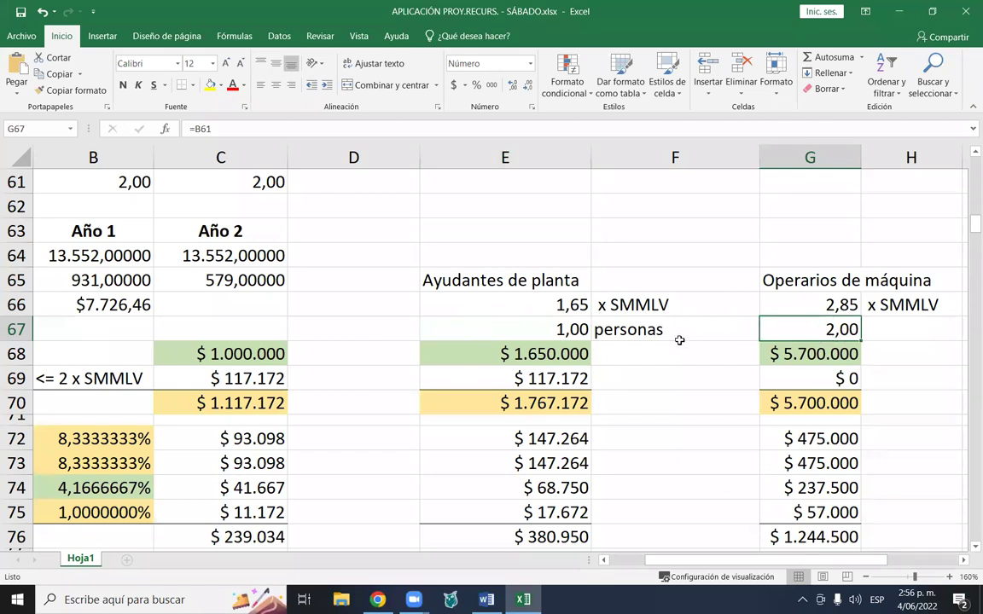
scroll(739, 291, down, 8)
scroll(739, 291, down, 20)
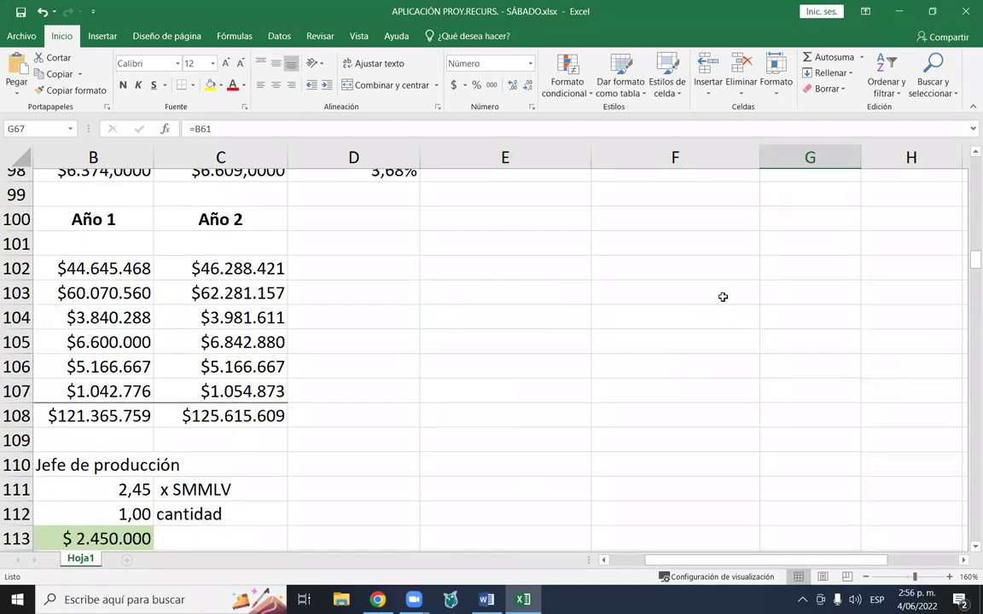
scroll(720, 297, down, 20)
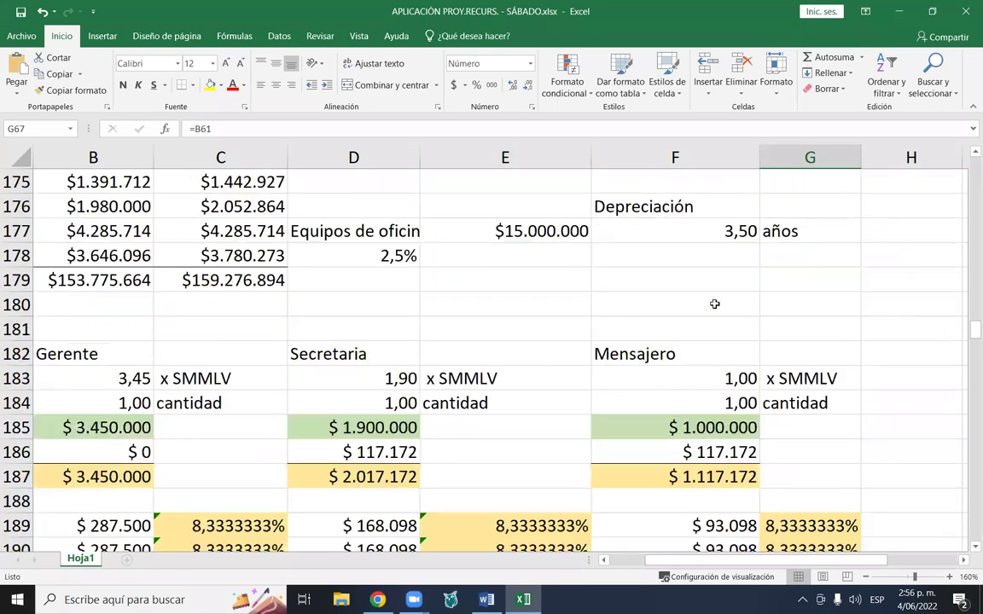
scroll(695, 311, down, 20)
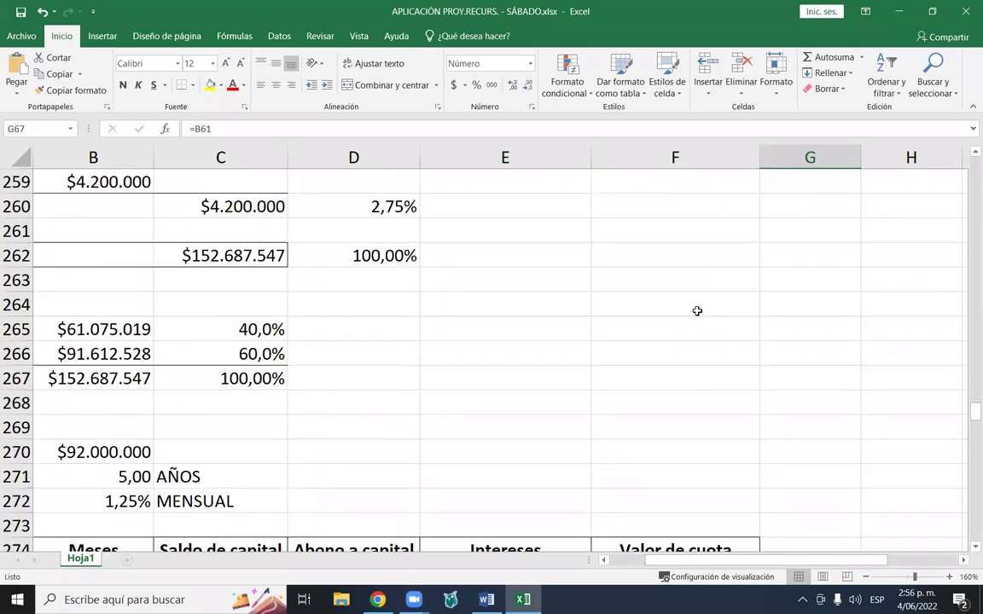
scroll(492, 369, down, 20)
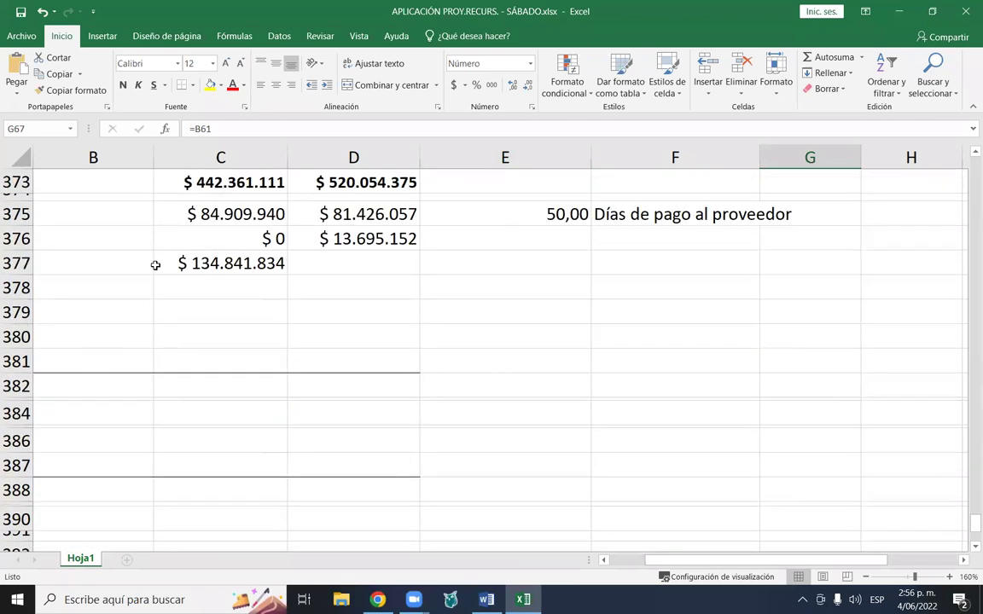
- Begin the Año 2 MOD payment formula in D377 as =(C377+C377*, building on the Año 1 payment
click(201, 265)
click(327, 266)
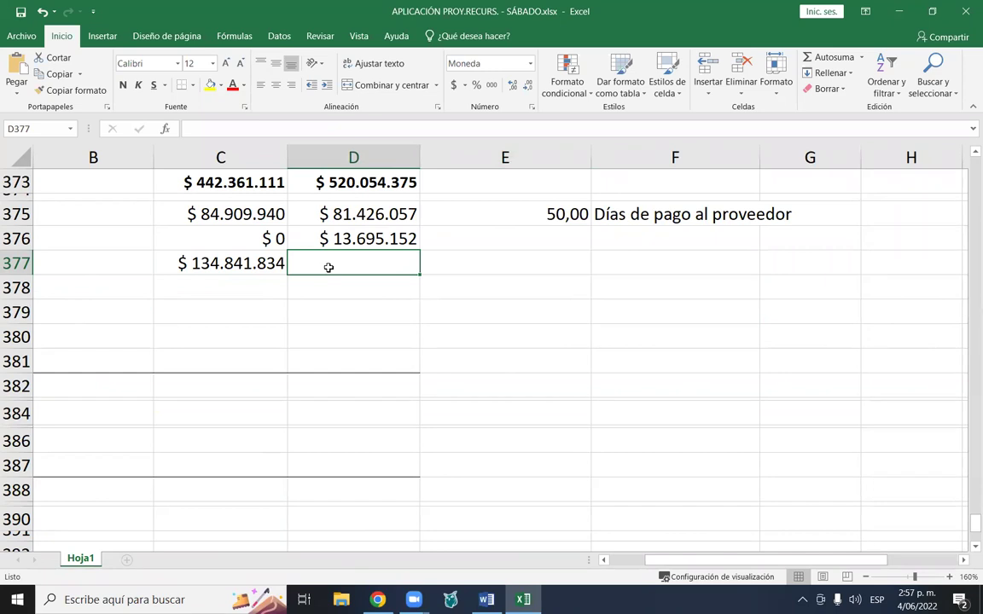
click(338, 309)
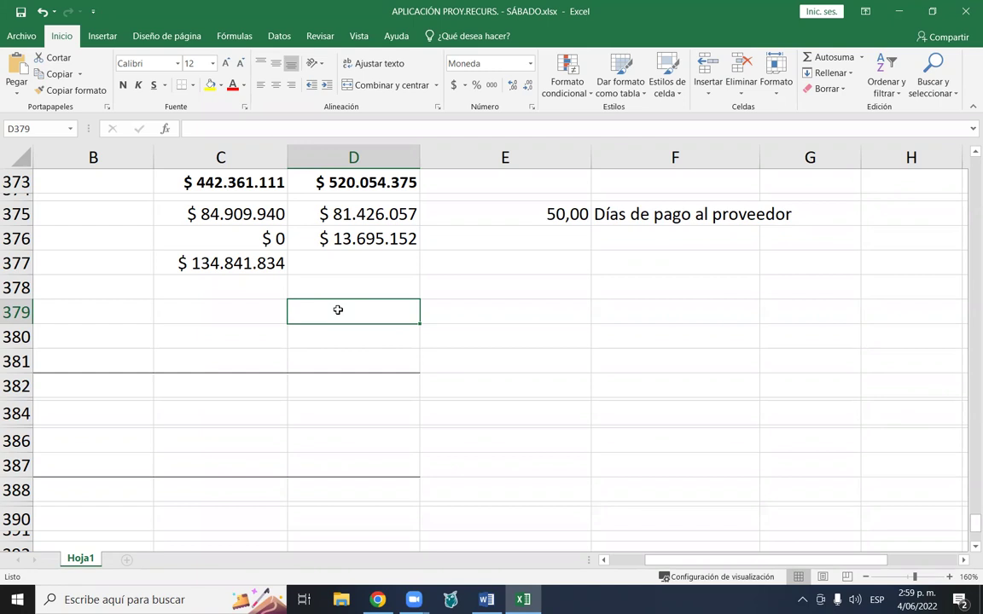
key(Up)
key(Up)
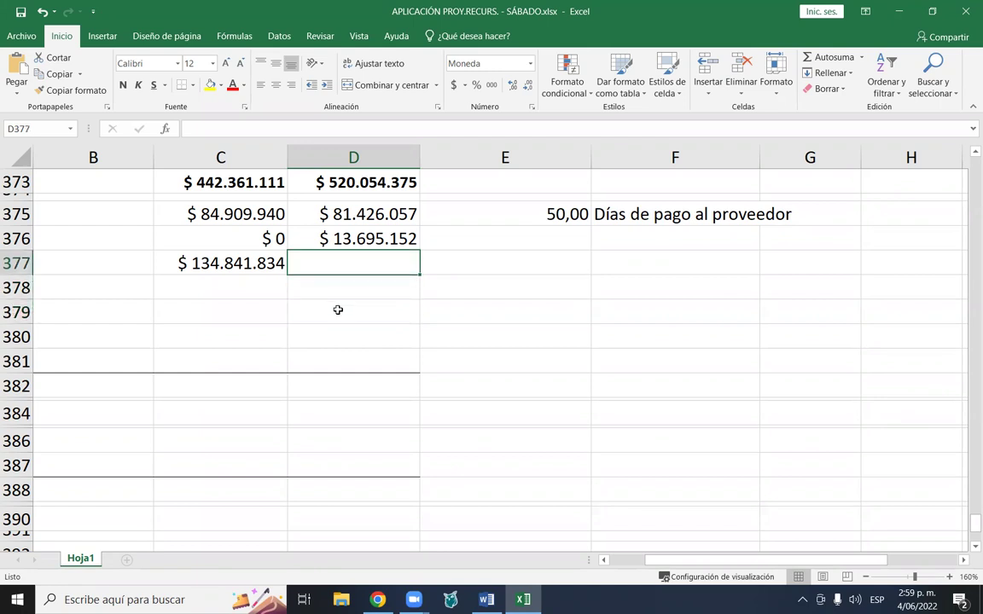
text(=)
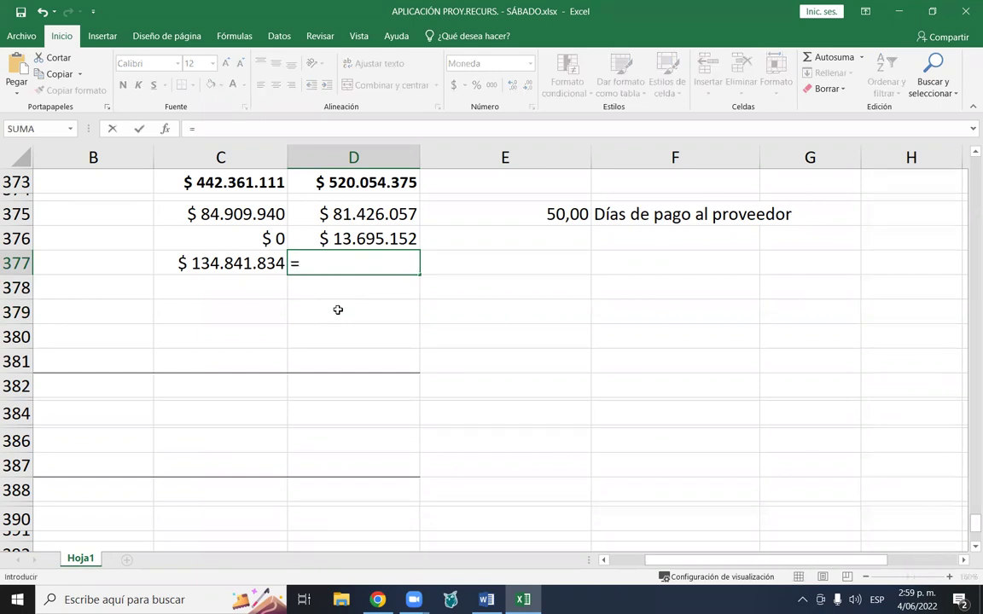
text(()
click(203, 262)
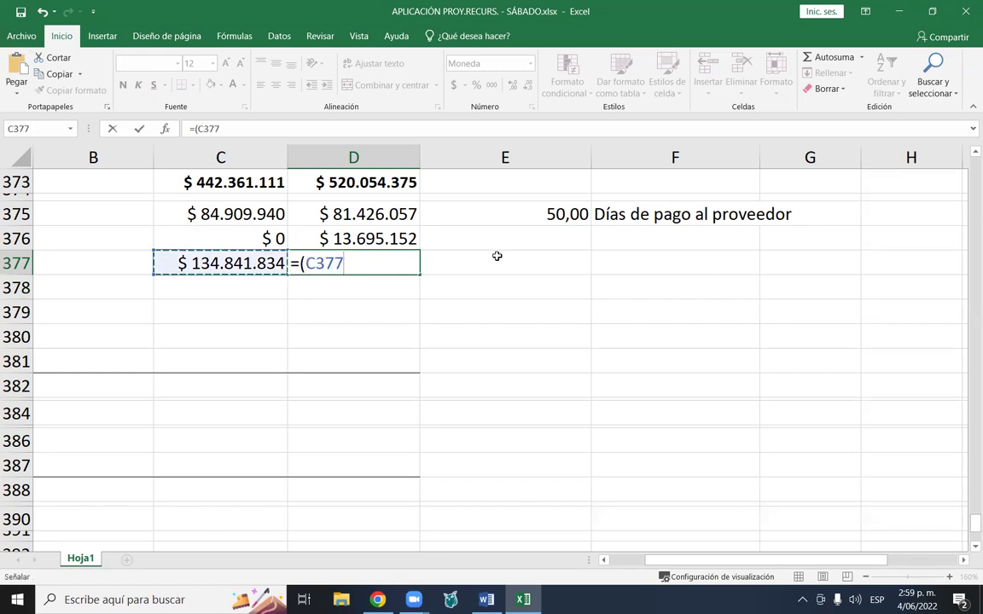
text(+)
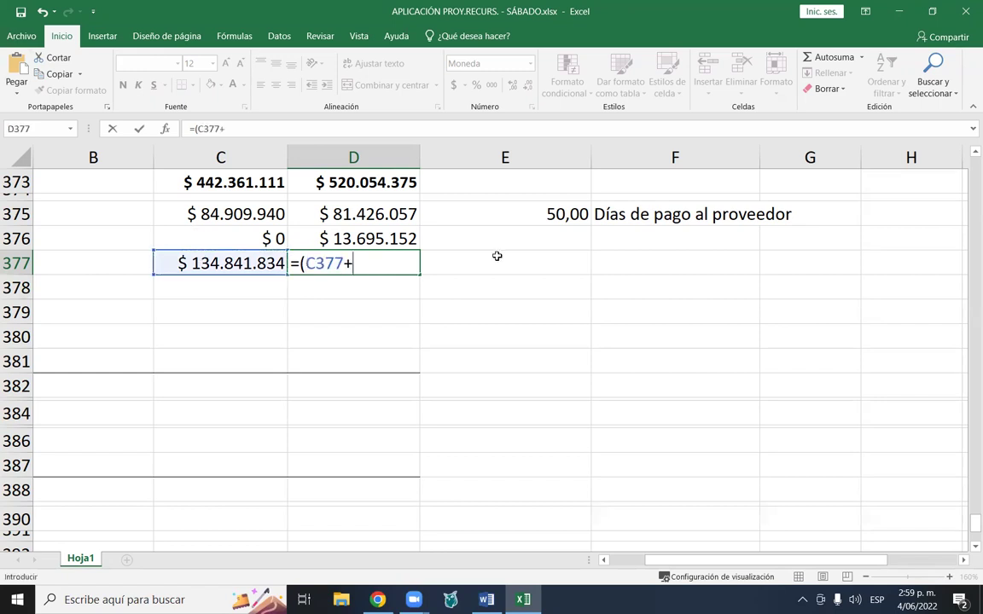
click(202, 261)
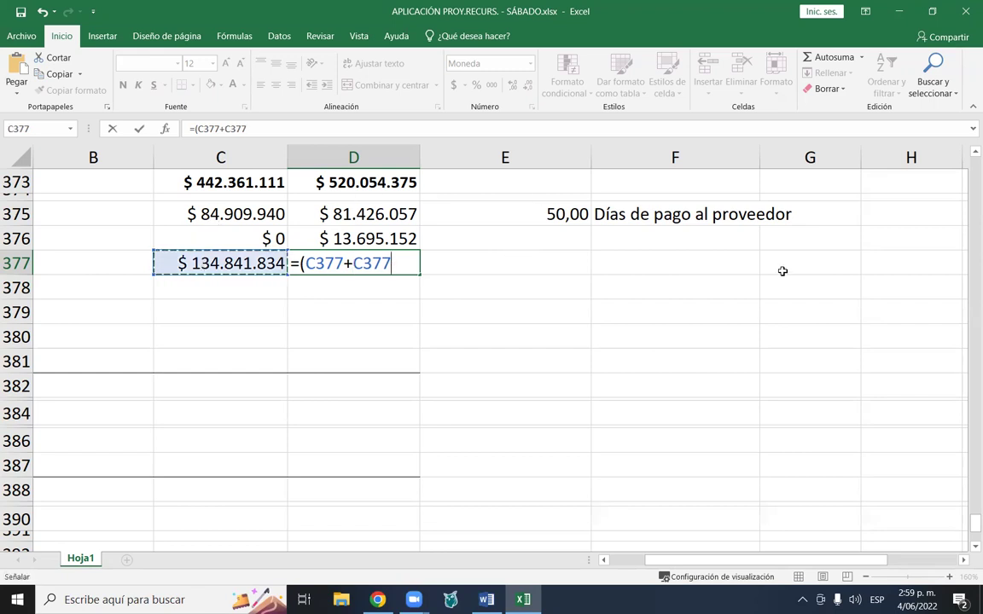
text(*)
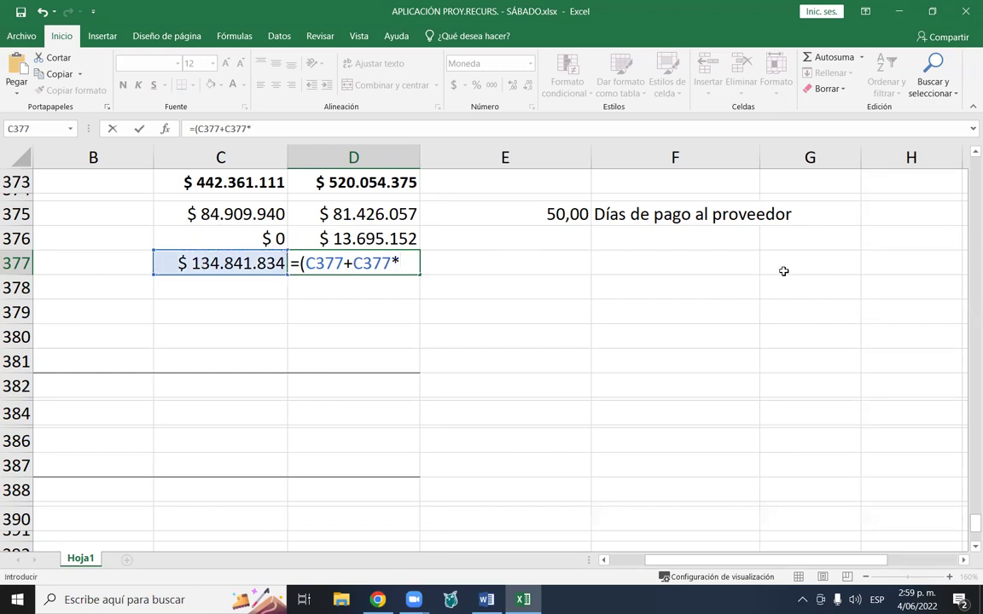
- Complete D377 as =(C377+C377*D93), applying the estimated inflation rate from the MOD cost section
scroll(967, 355, up, 4)
scroll(967, 355, up, 20)
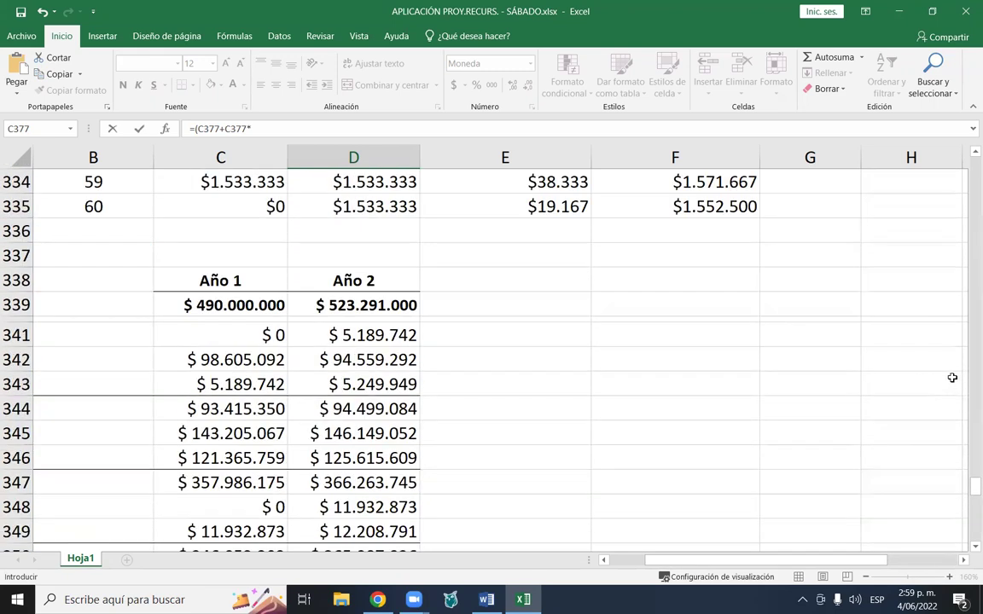
scroll(952, 378, up, 18)
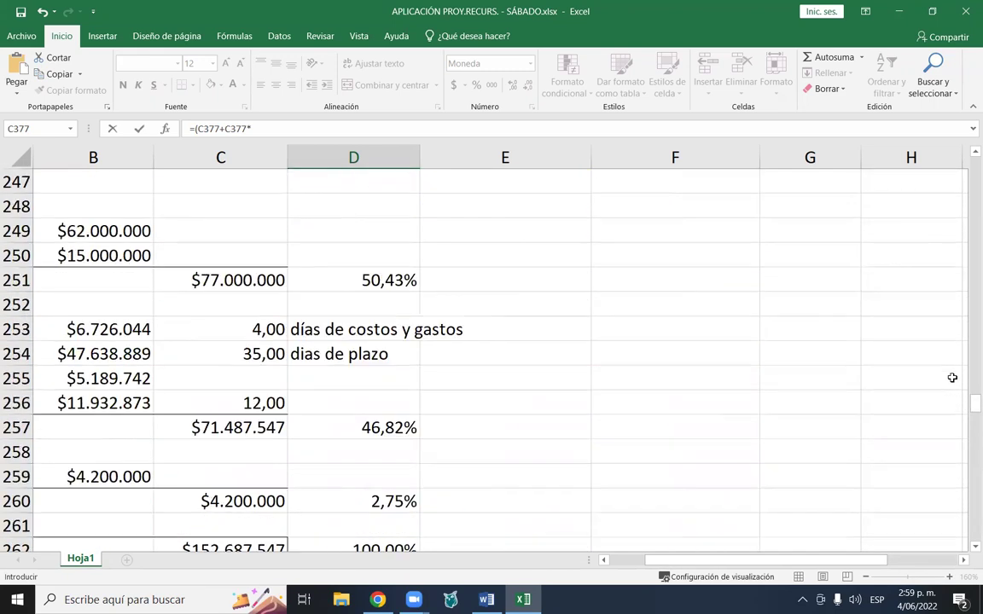
scroll(513, 370, up, 5)
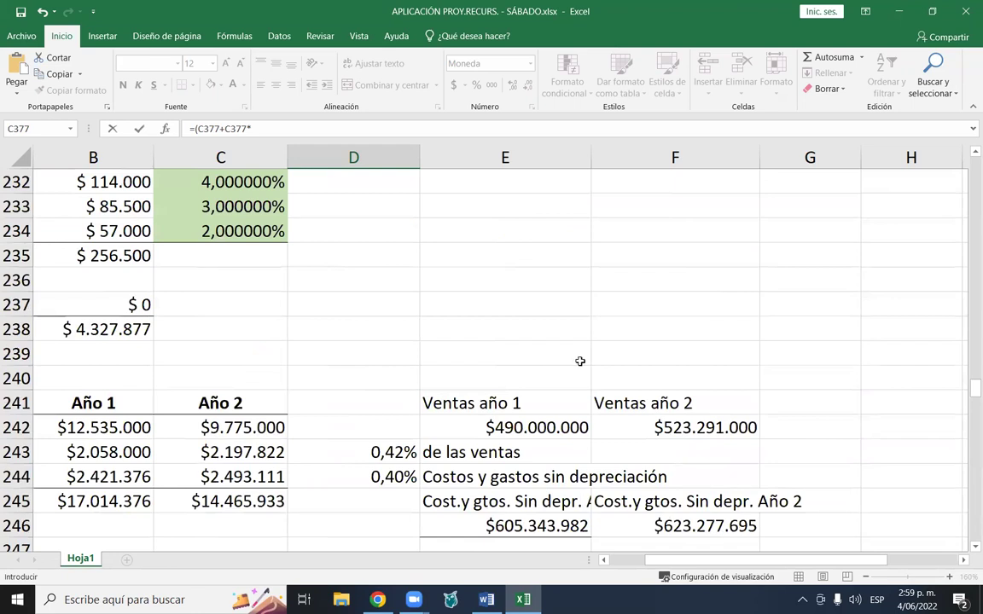
scroll(541, 347, down, 2)
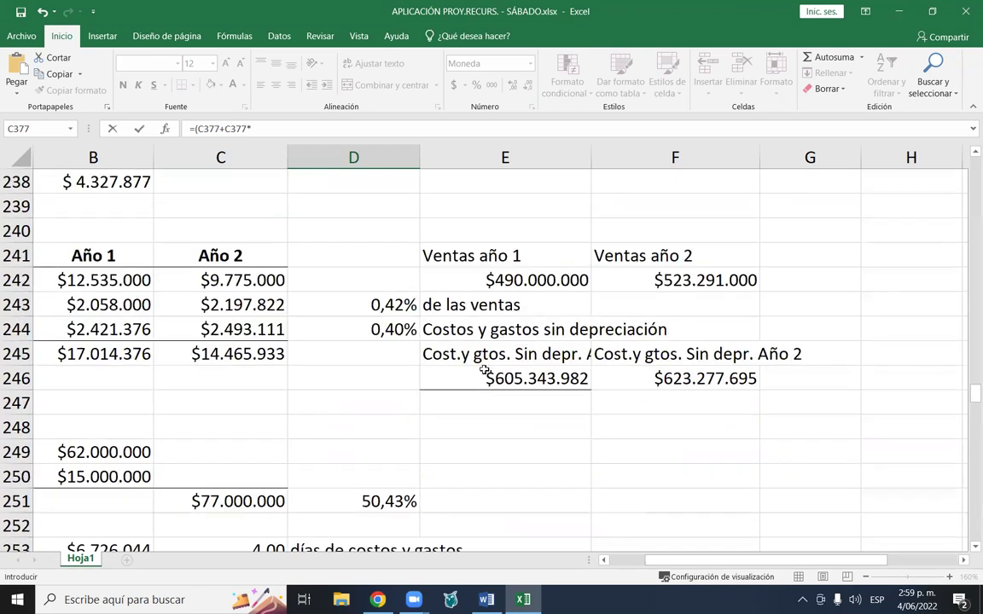
scroll(506, 361, up, 10)
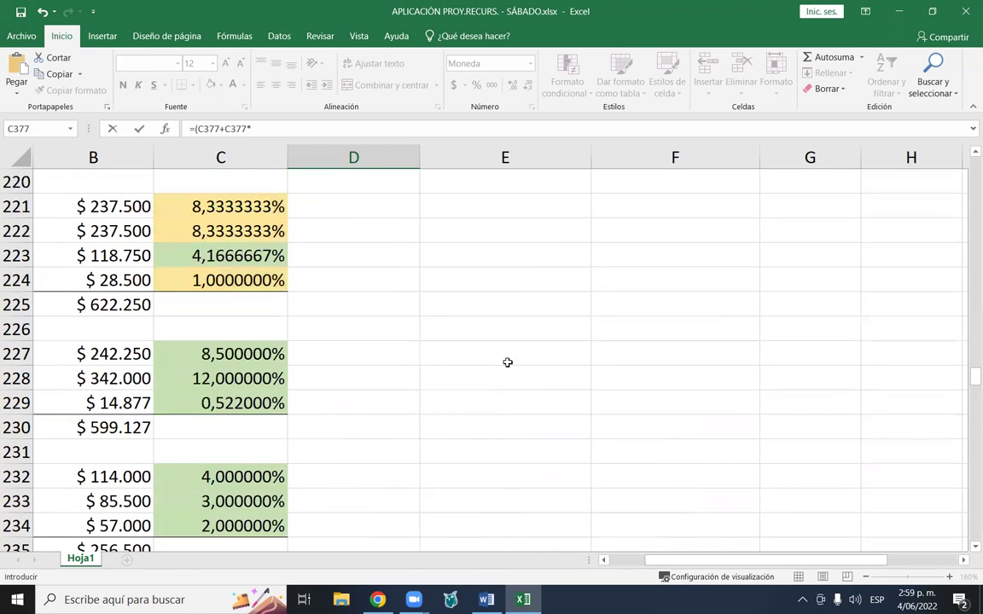
scroll(507, 361, up, 10)
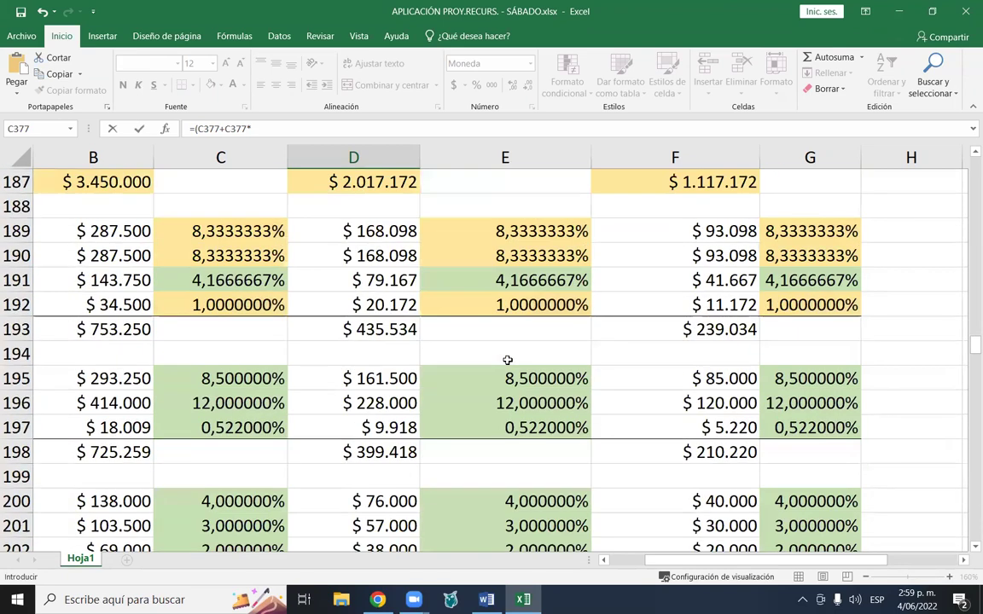
scroll(503, 360, up, 1)
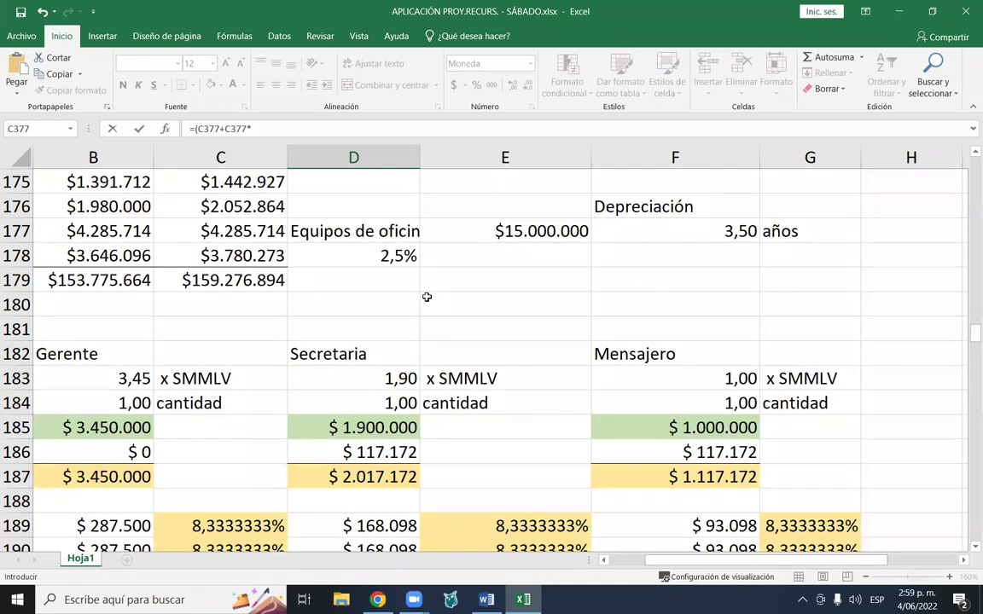
scroll(425, 296, up, 3)
scroll(427, 303, up, 3)
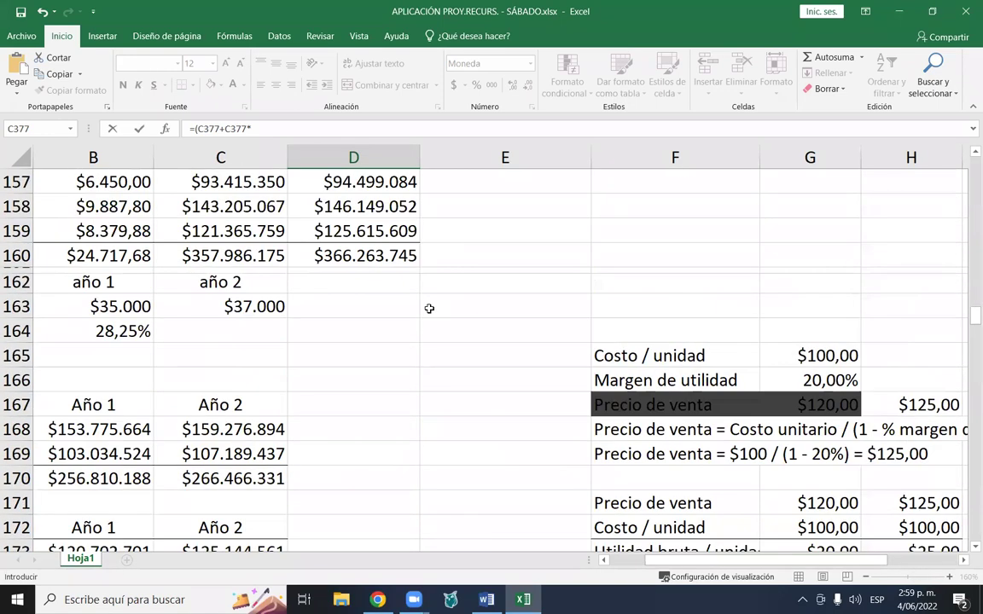
scroll(429, 308, up, 6)
scroll(429, 308, up, 12)
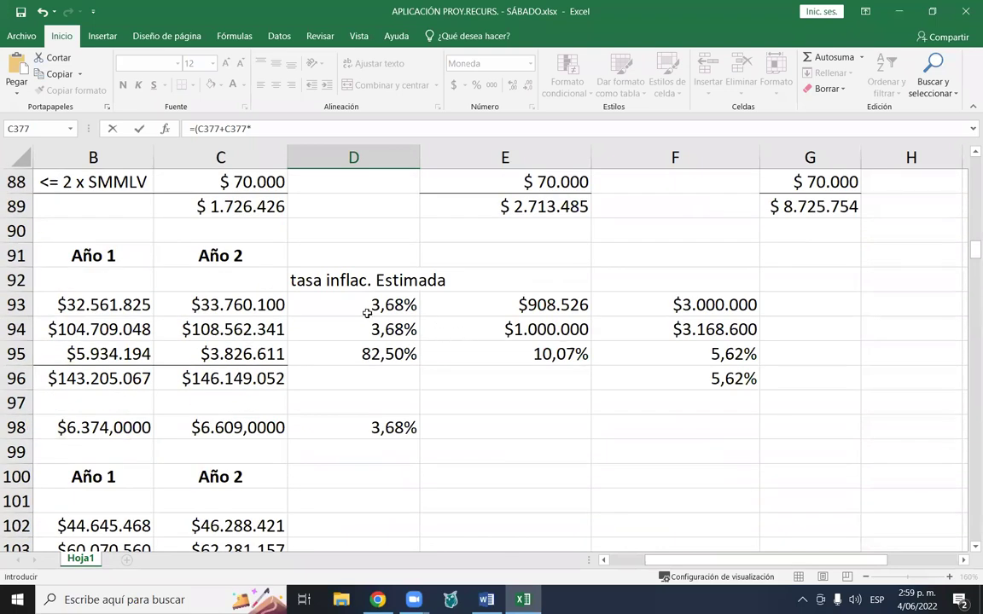
click(386, 301)
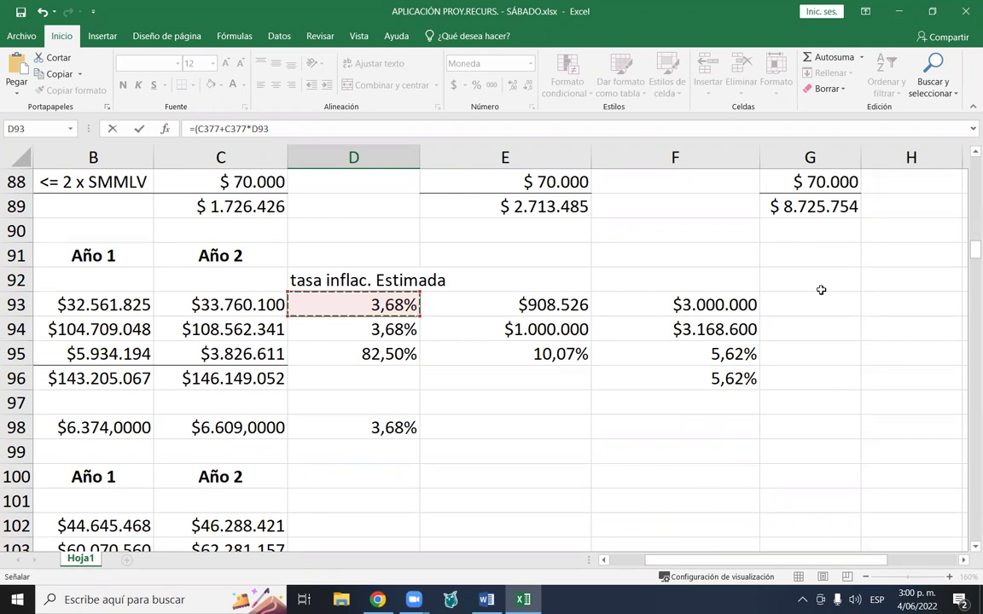
key(F2)
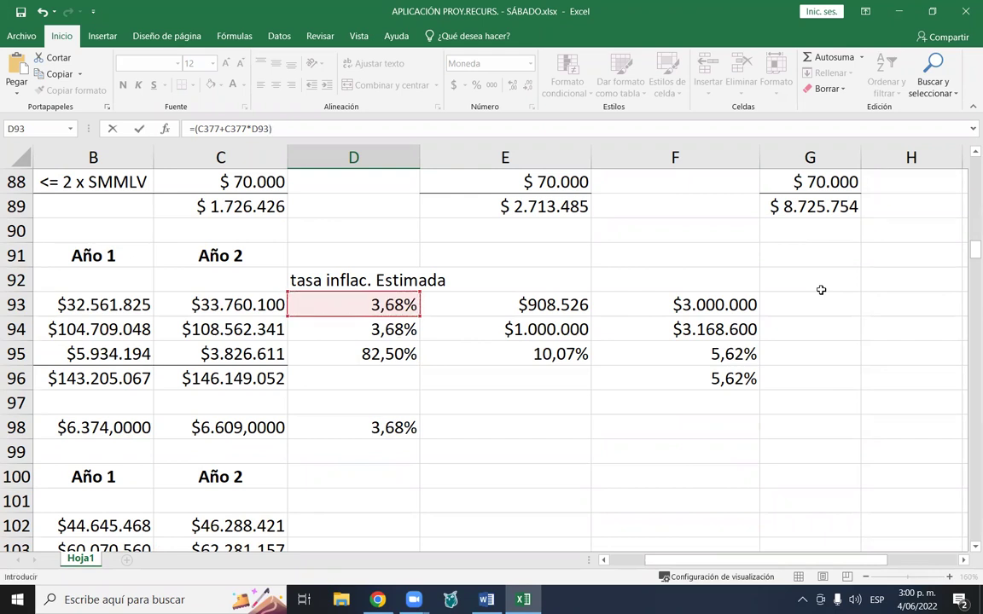
key(Escape)
scroll(821, 290, down, 2)
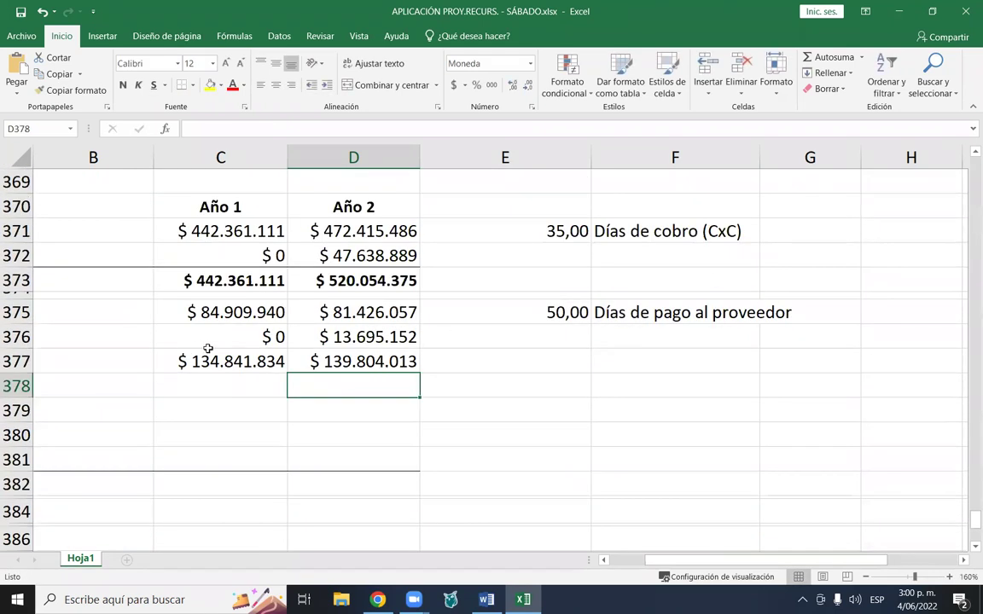
- Examine the MOD payment formulas in C377 and D377 and the Costo MOD cells in row 345 for Año 1 and Año 2
click(208, 358)
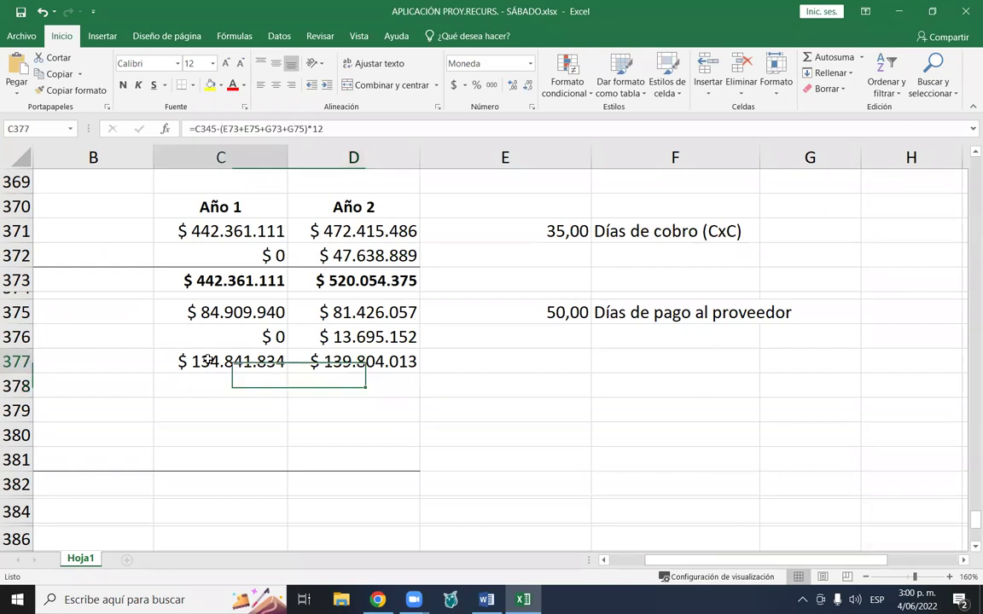
click(352, 363)
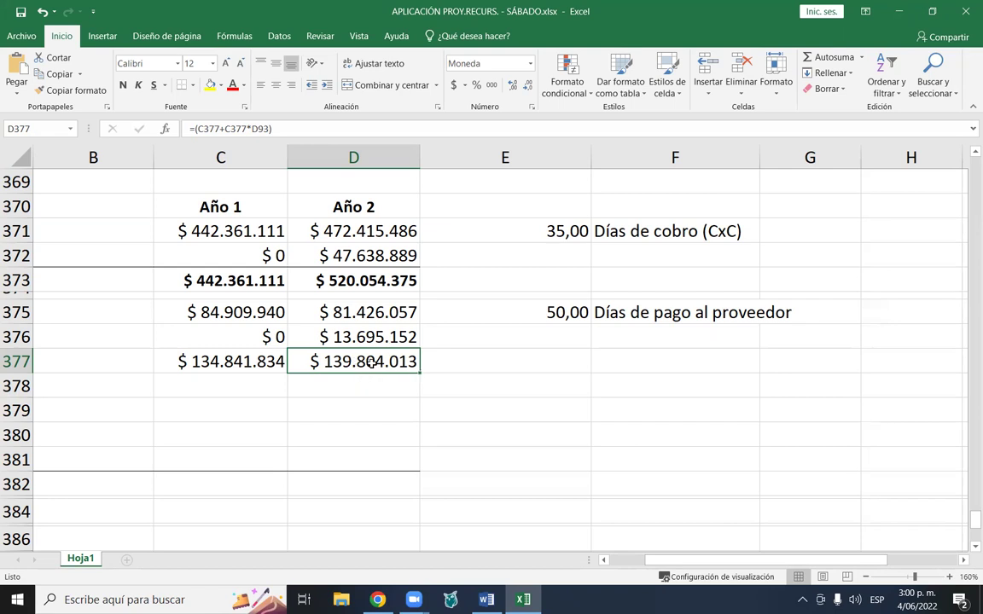
scroll(371, 361, up, 12)
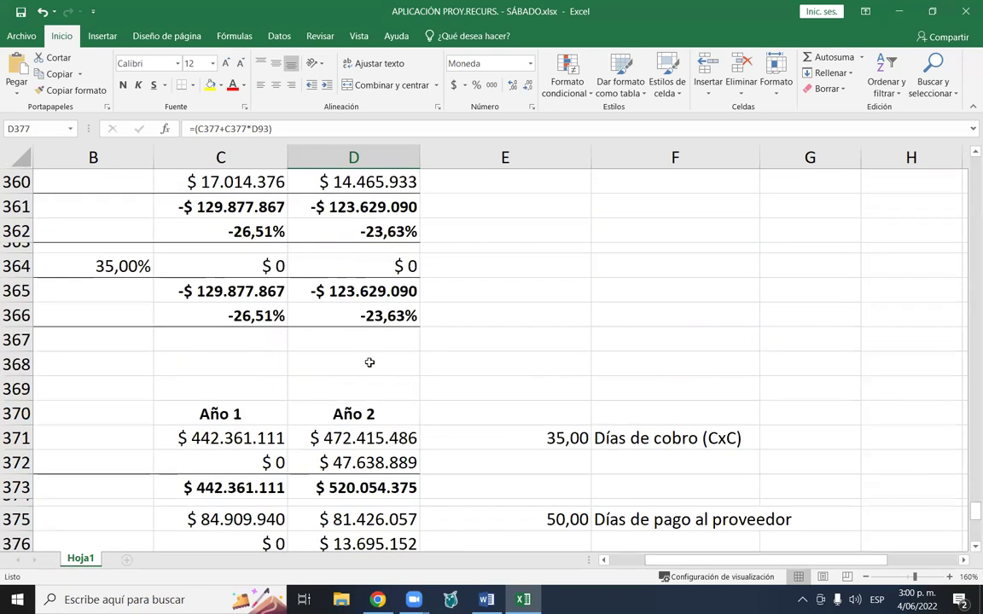
scroll(367, 361, up, 20)
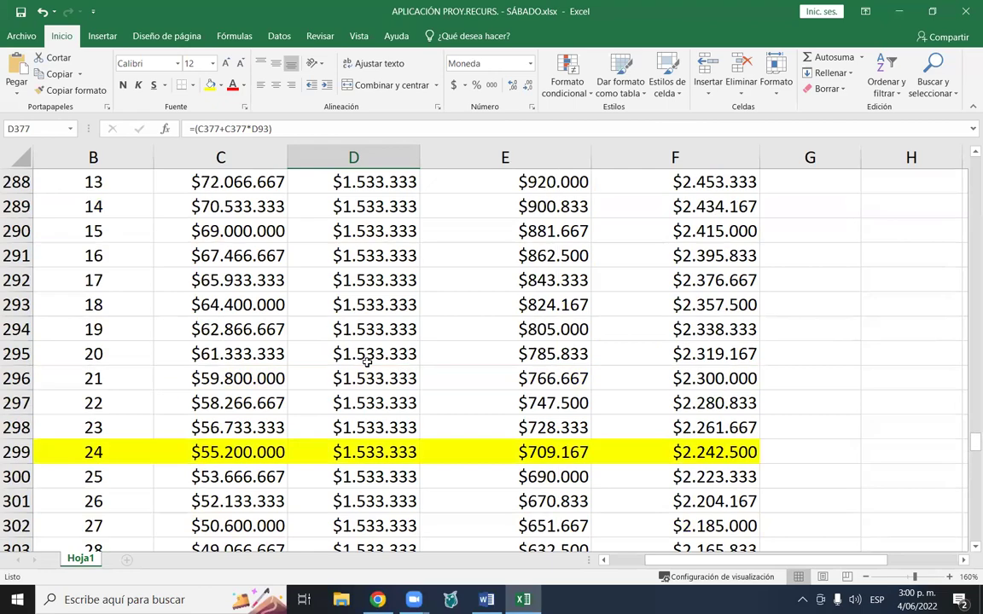
scroll(367, 361, up, 8)
scroll(367, 361, down, 12)
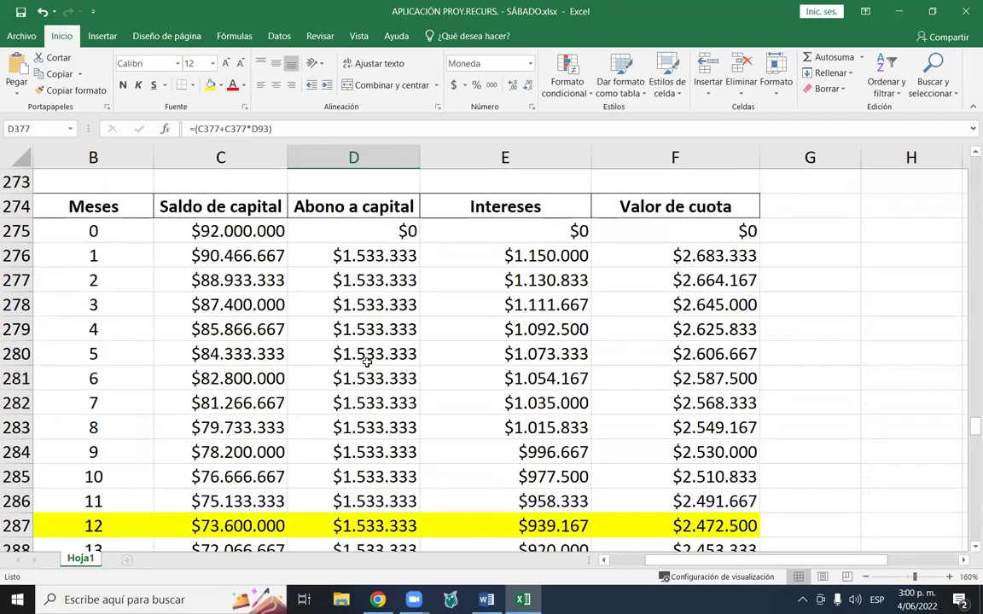
scroll(367, 361, down, 19)
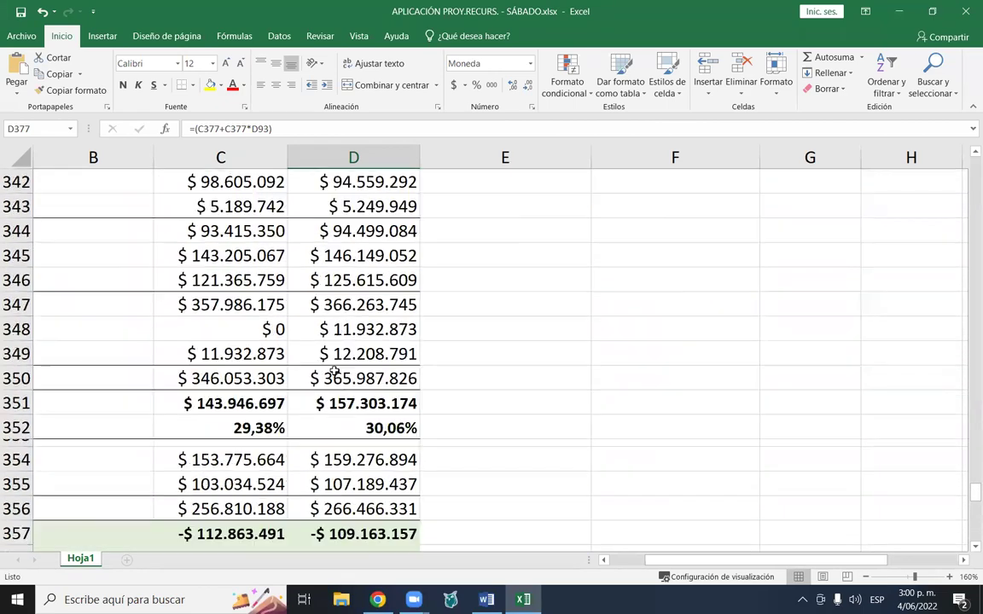
click(226, 231)
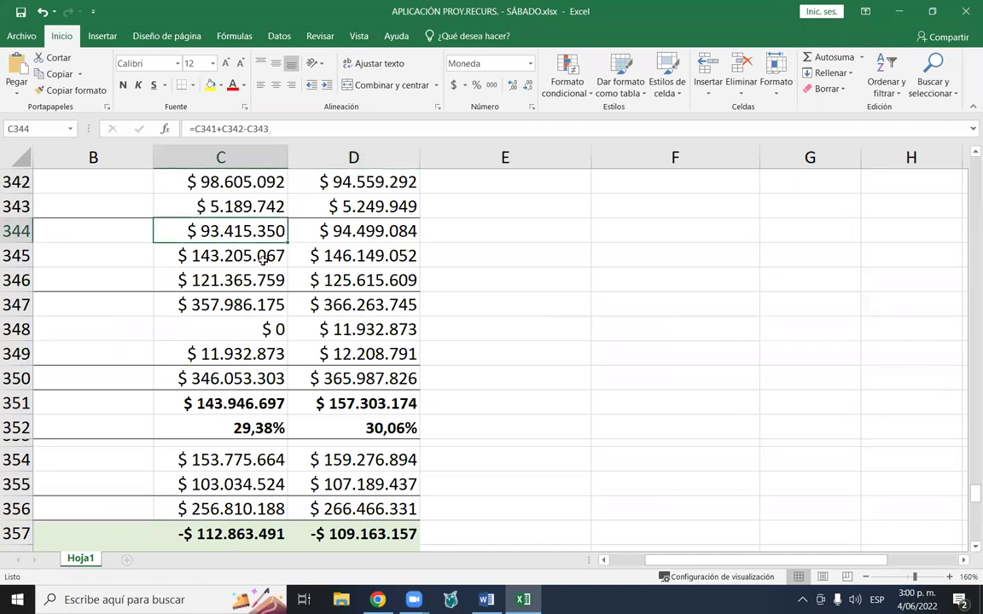
key(Down)
key(Left)
key(Left)
key(Right)
key(Right)
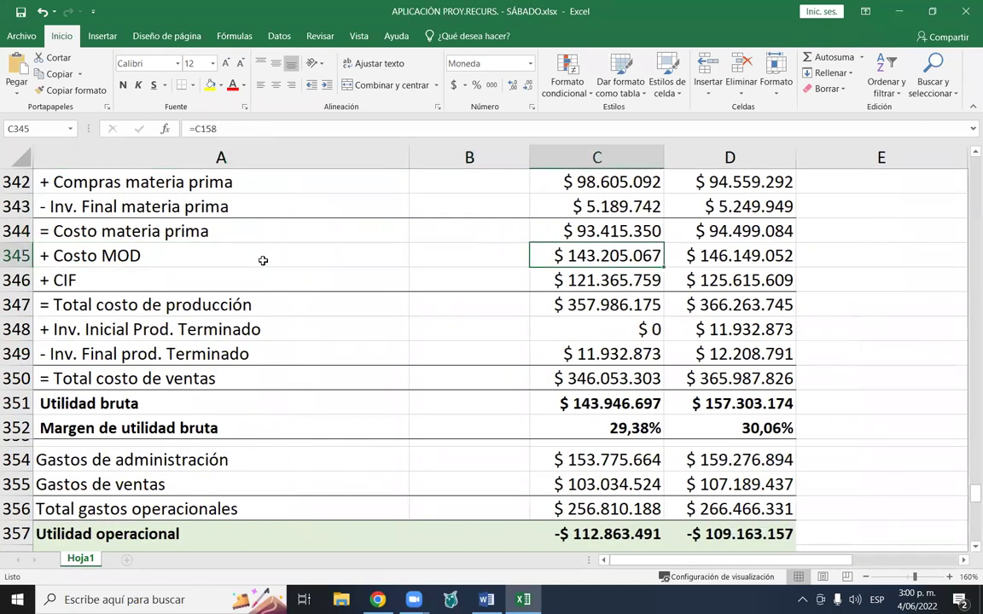
key(Right)
key(Left)
key(Right)
key(Left)
key(Right)
key(Left)
key(Right)
key(Left)
key(Right)
key(Left)
- Trace the income statement's Costo MOD to its source and examine the Año 1 Costo M.O.D. formula in C158
key(Page_Up)
key(Page_Up)
key(Page_Up)
key(Page_Up)
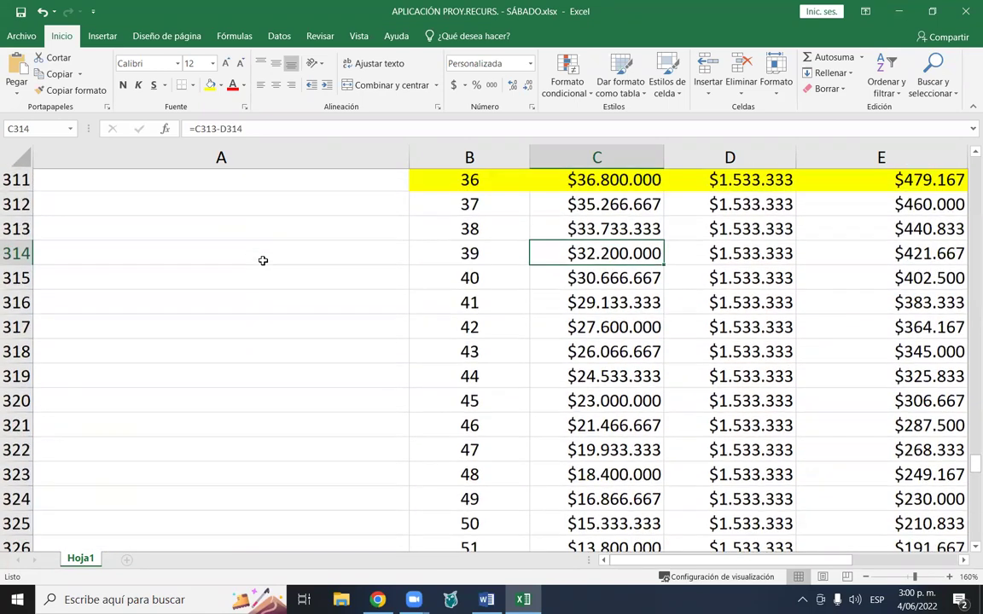
key(Page_Up)
key(Page_Up)
key(Page_Up)
key(Page_Up)
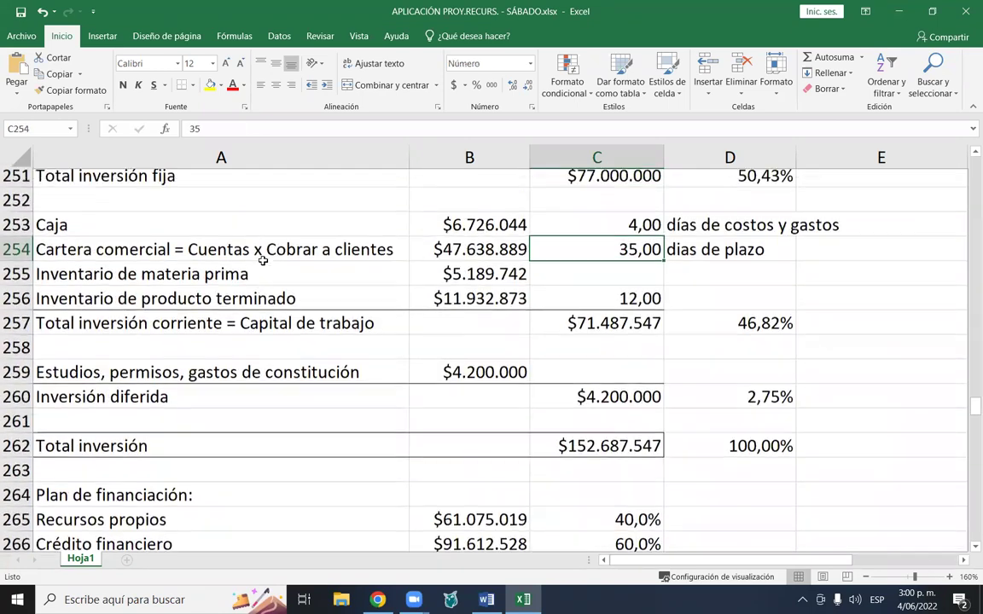
key(Page_Up)
key(Page_Up)
key(Page_Up)
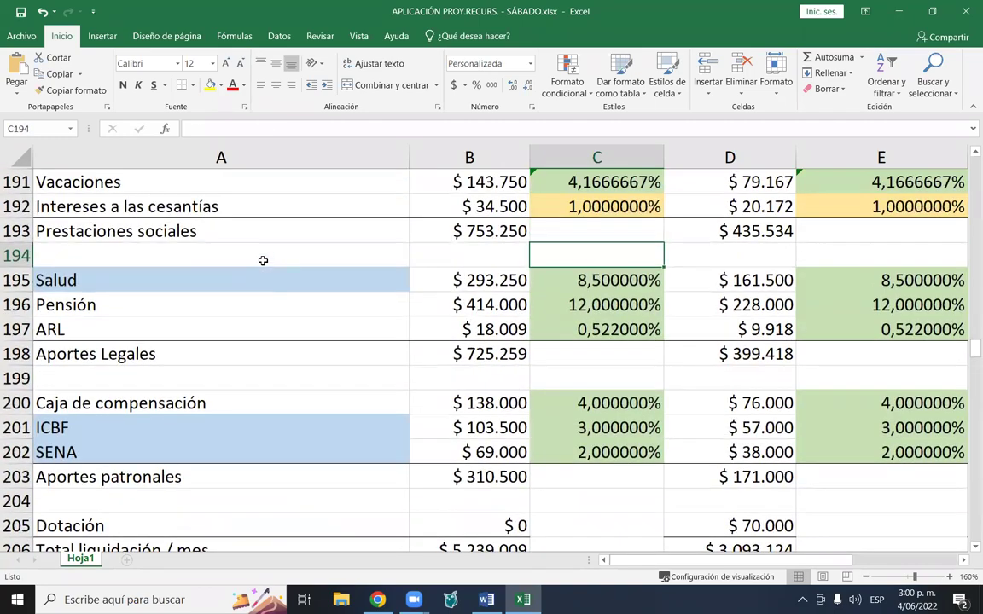
key(Page_Up)
key(Page_Up)
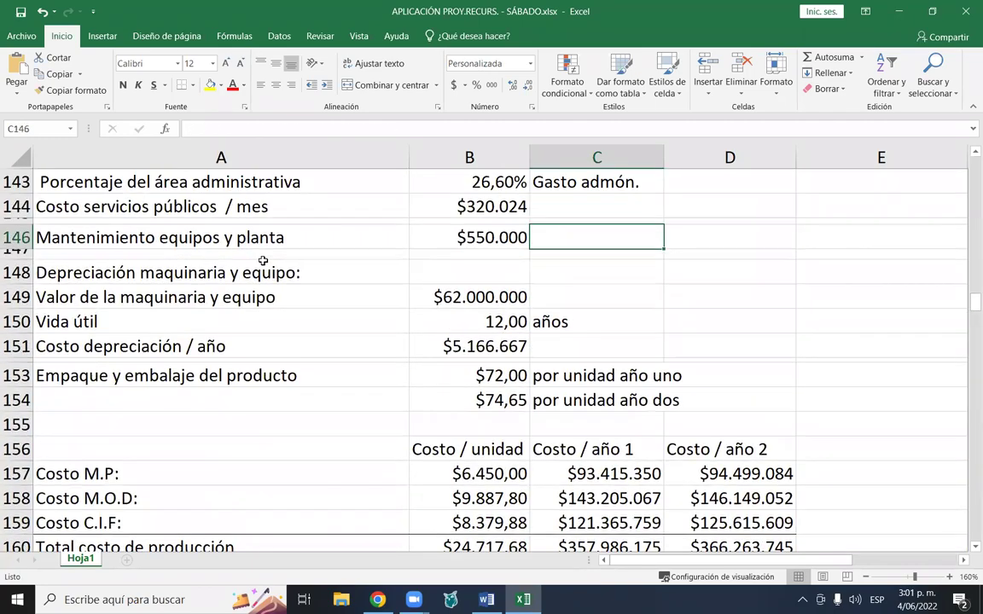
scroll(502, 296, down, 3)
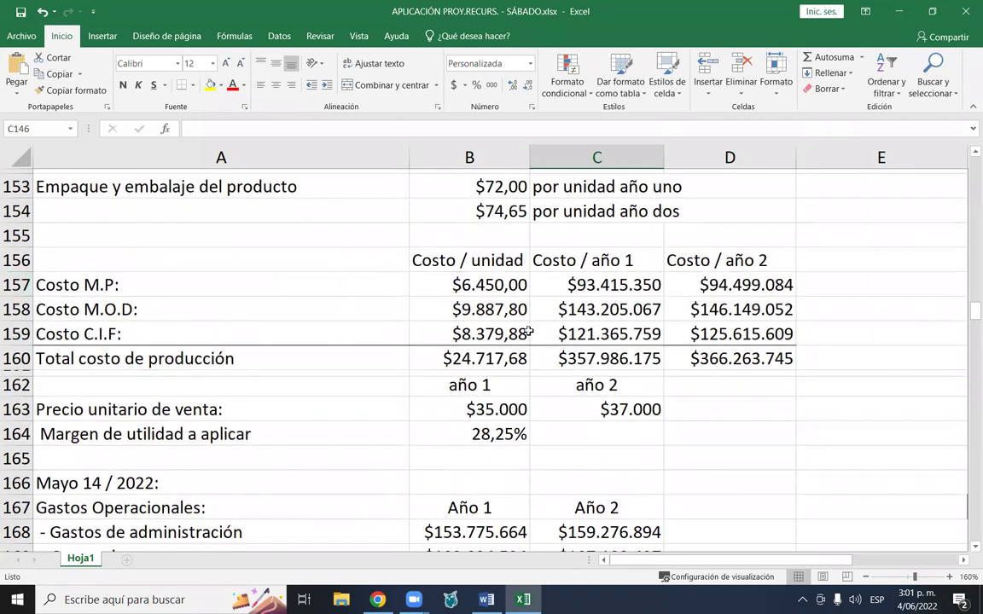
click(620, 311)
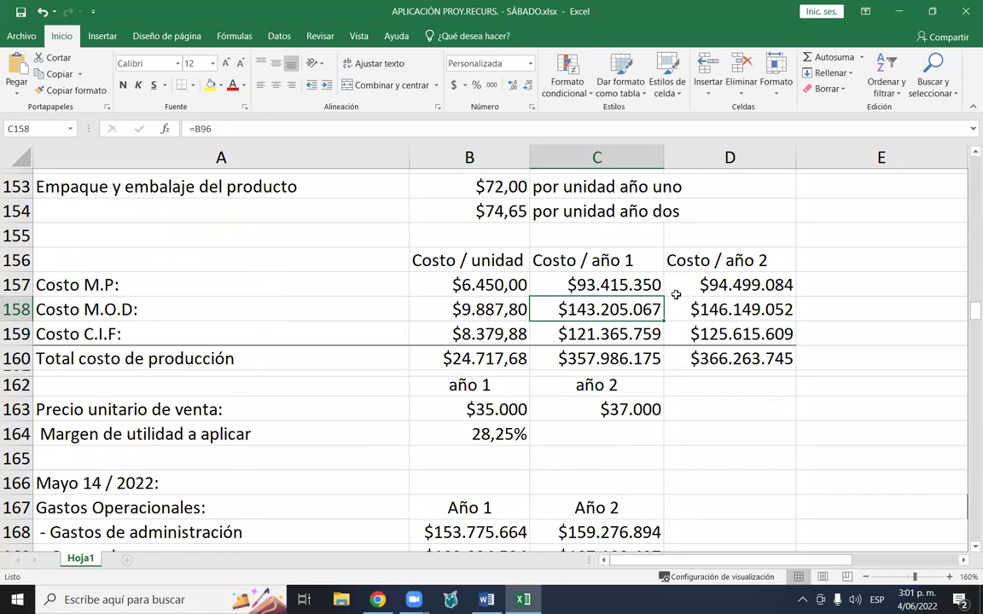
- Examine the direct labor components in B93:B95 and the Costo total MOD formulas in B96 and C96
key(Page_Up)
key(Page_Up)
key(Page_Up)
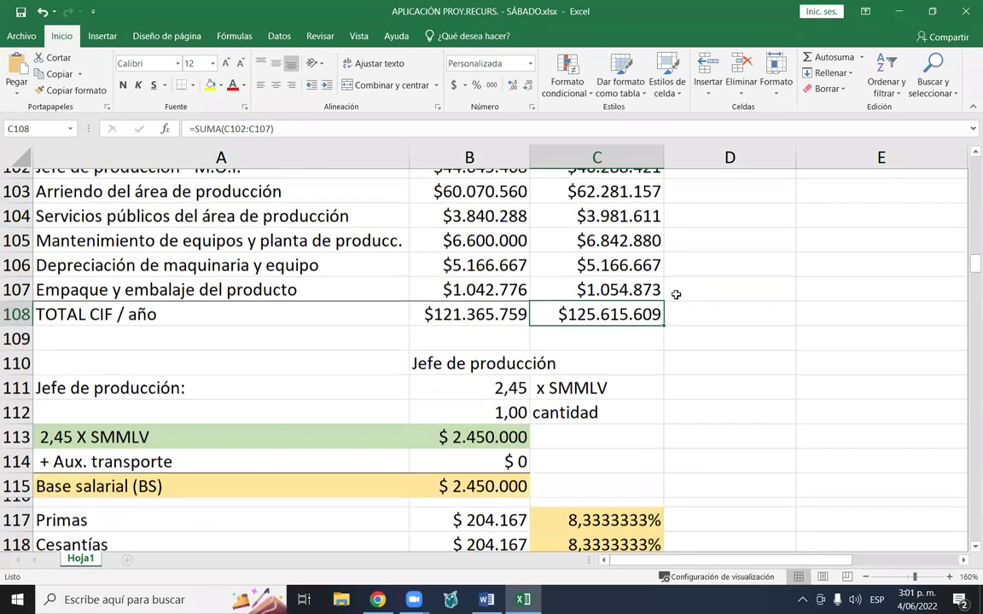
key(Page_Up)
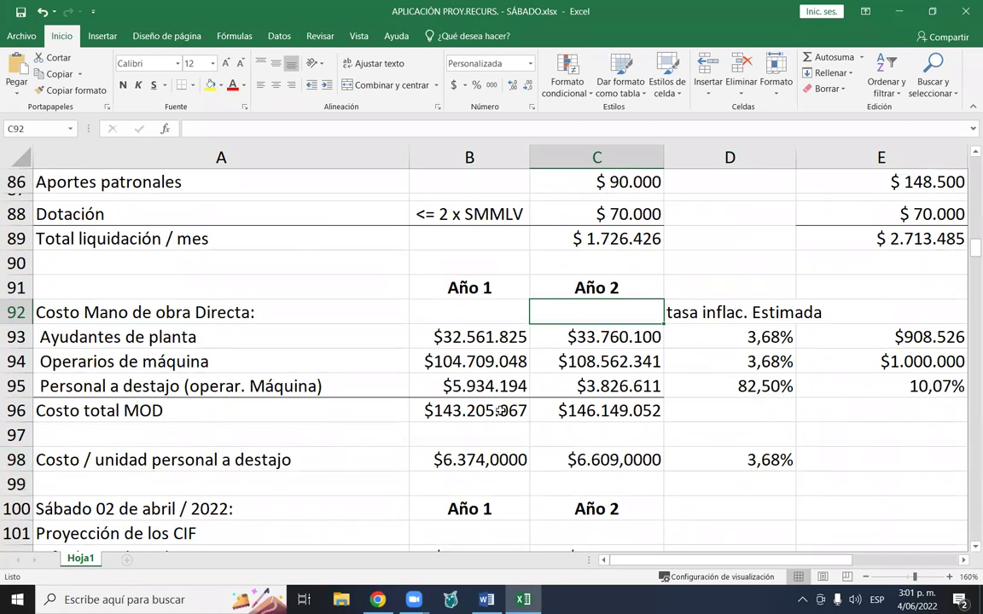
click(460, 409)
click(437, 335)
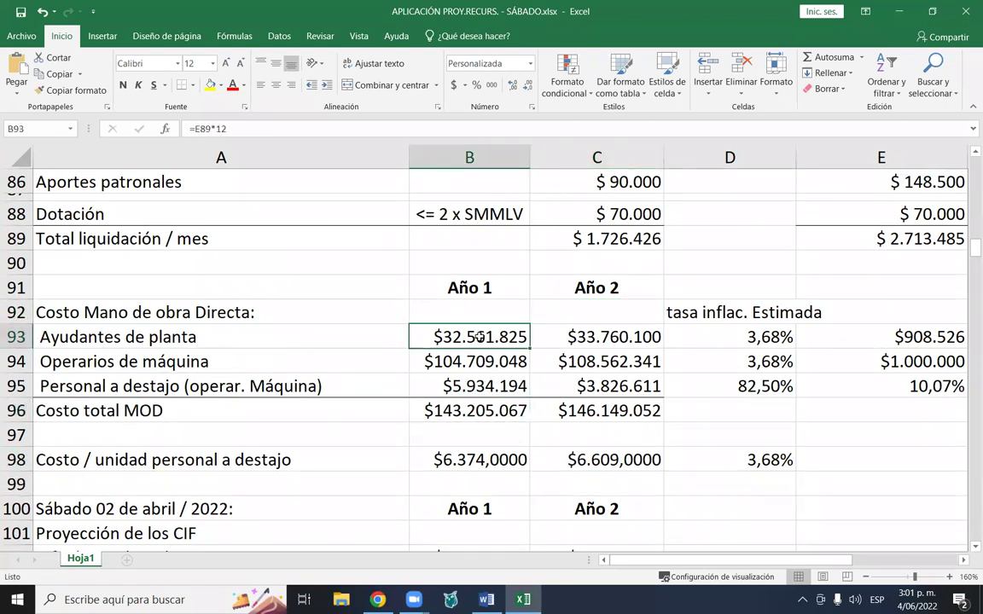
click(480, 364)
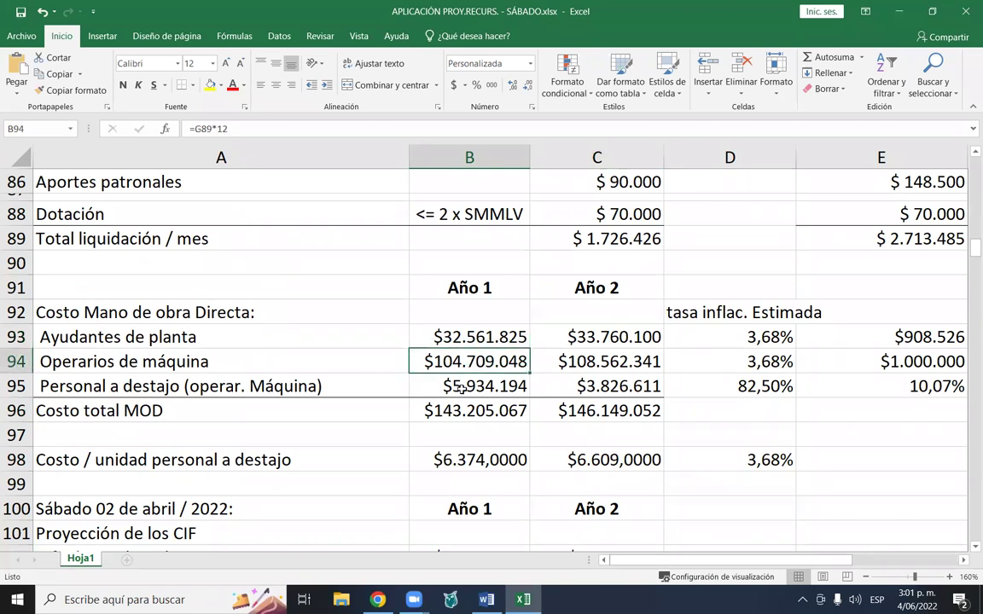
click(461, 388)
click(471, 413)
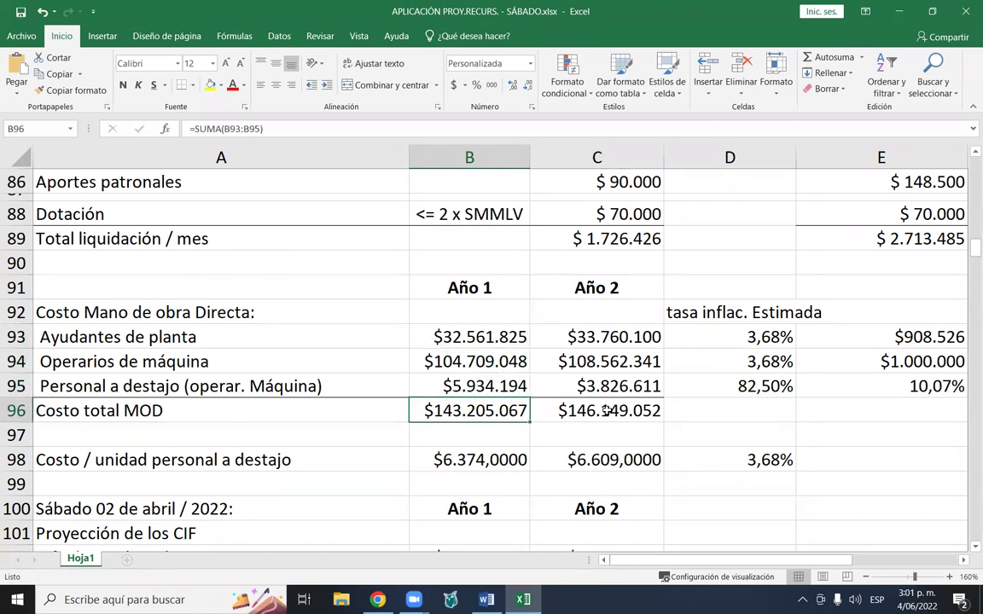
key(Right)
- Reopen the Año 2 MOD payment formula in D377 and append +( after the inflation-adjusted Año 1 payment
scroll(610, 392, down, 20)
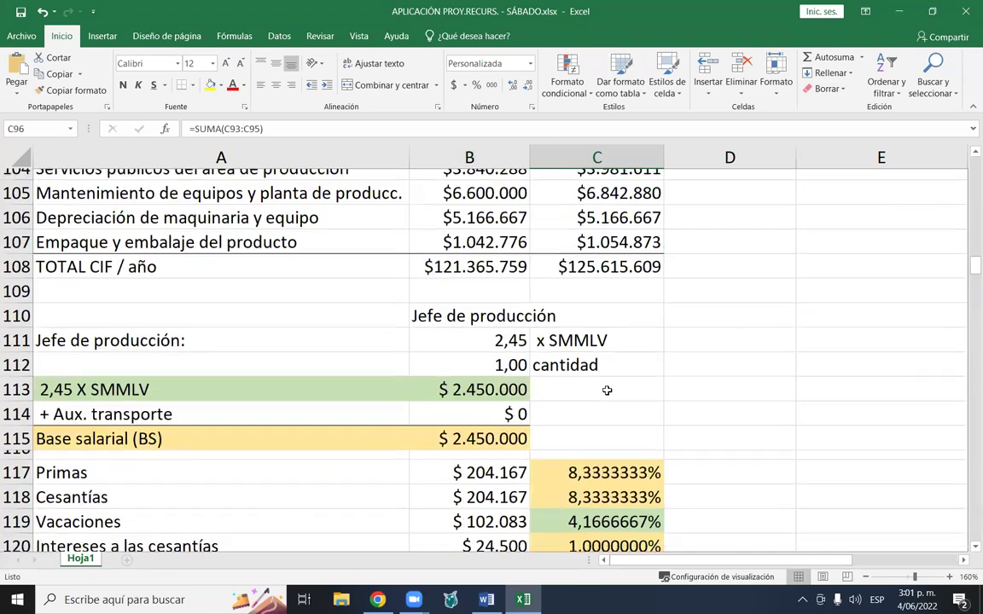
scroll(609, 394, down, 20)
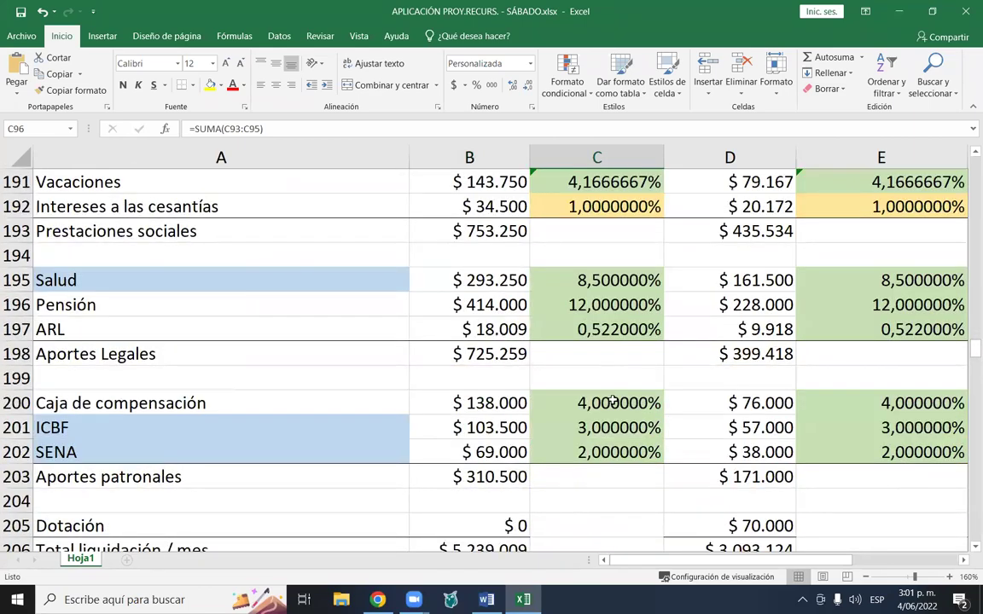
scroll(616, 404, down, 20)
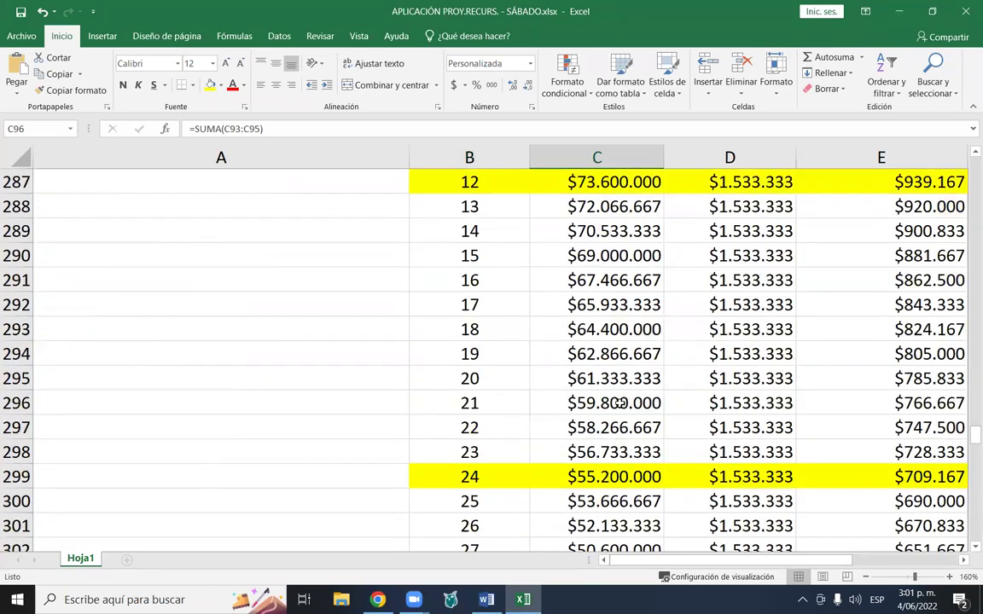
scroll(611, 410, down, 16)
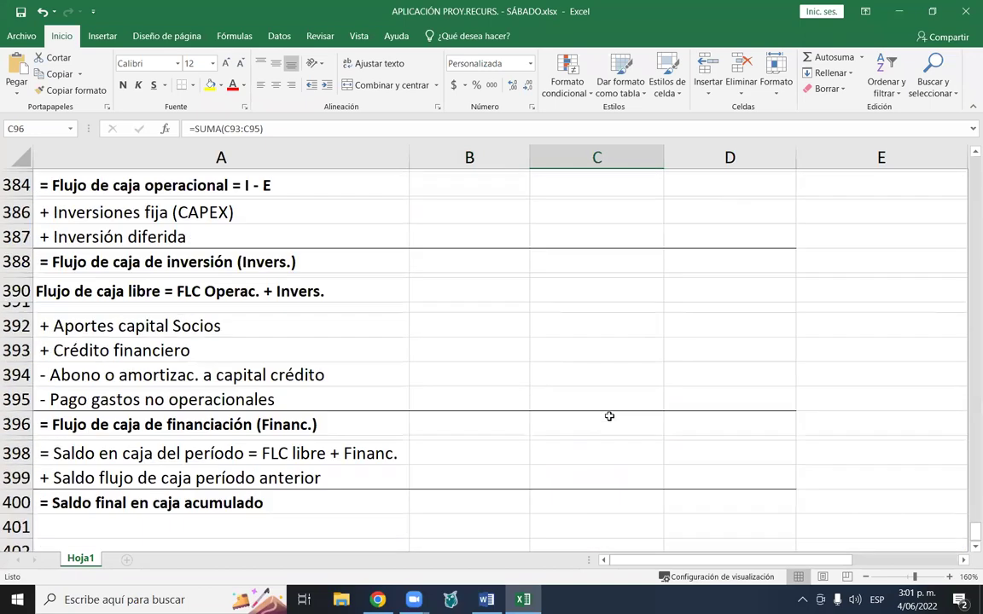
scroll(608, 416, up, 4)
scroll(608, 417, up, 2)
scroll(583, 379, down, 2)
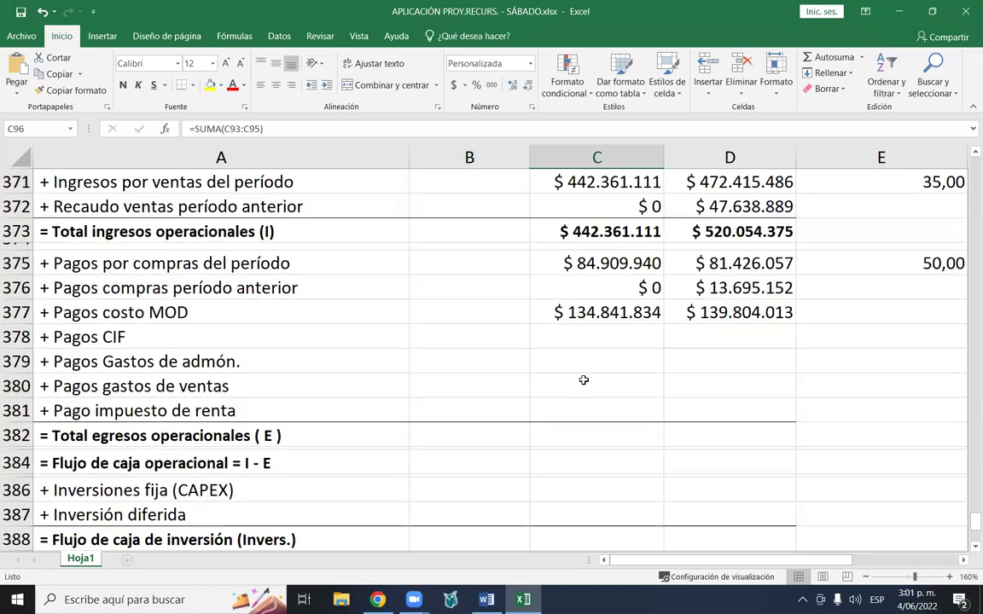
click(781, 310)
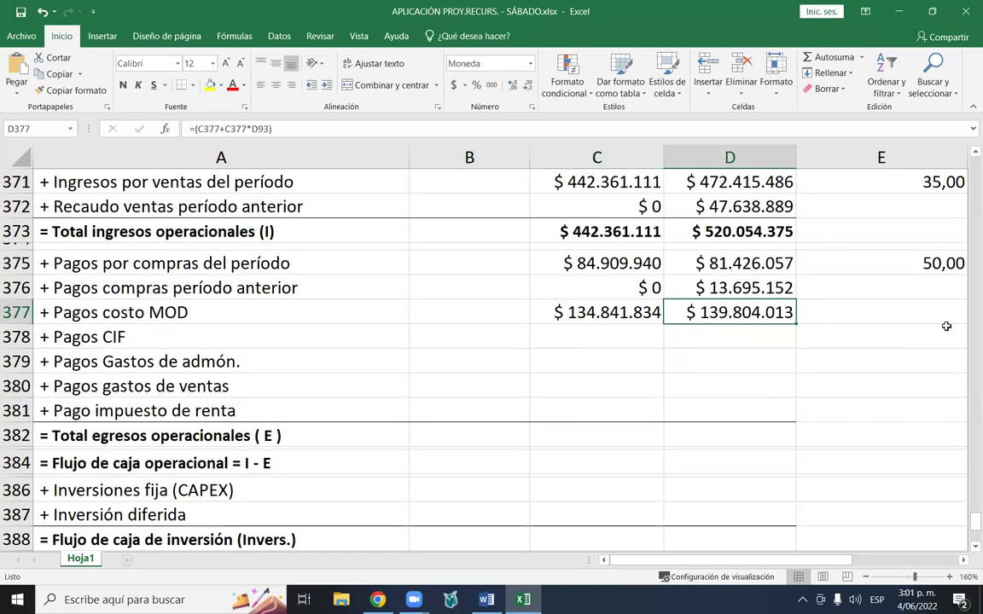
key(F2)
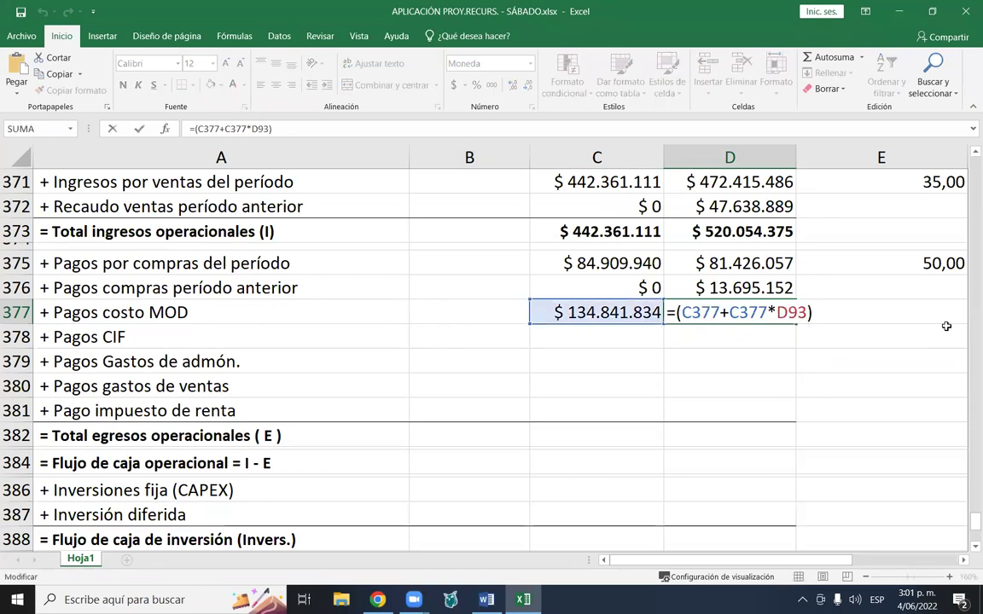
text(+)
text(()
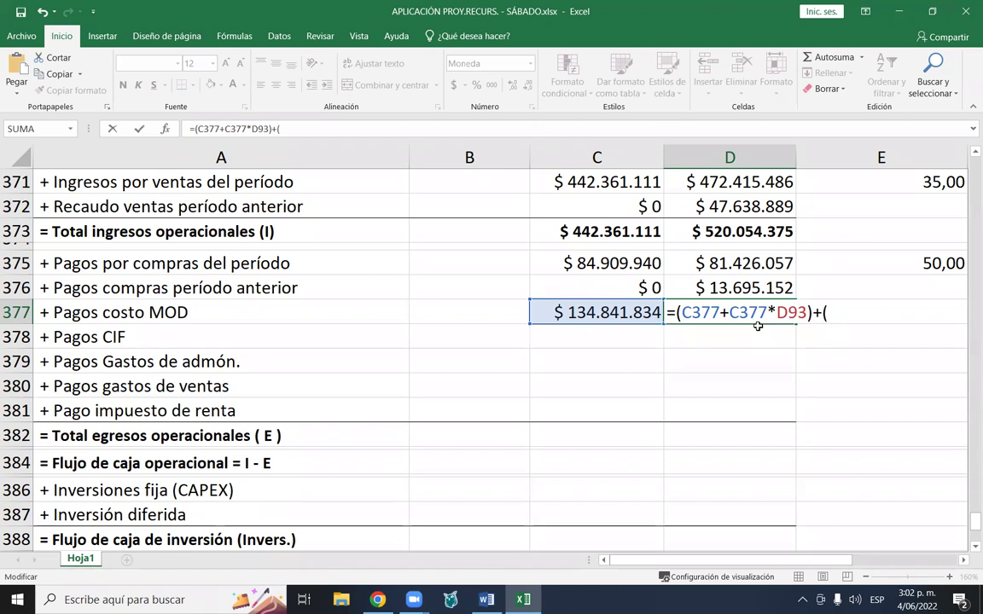
- Extend the D377 formula with E73+E75, the Ayudantes de planta's cesantías and intereses a las cesantías
scroll(734, 281, up, 4)
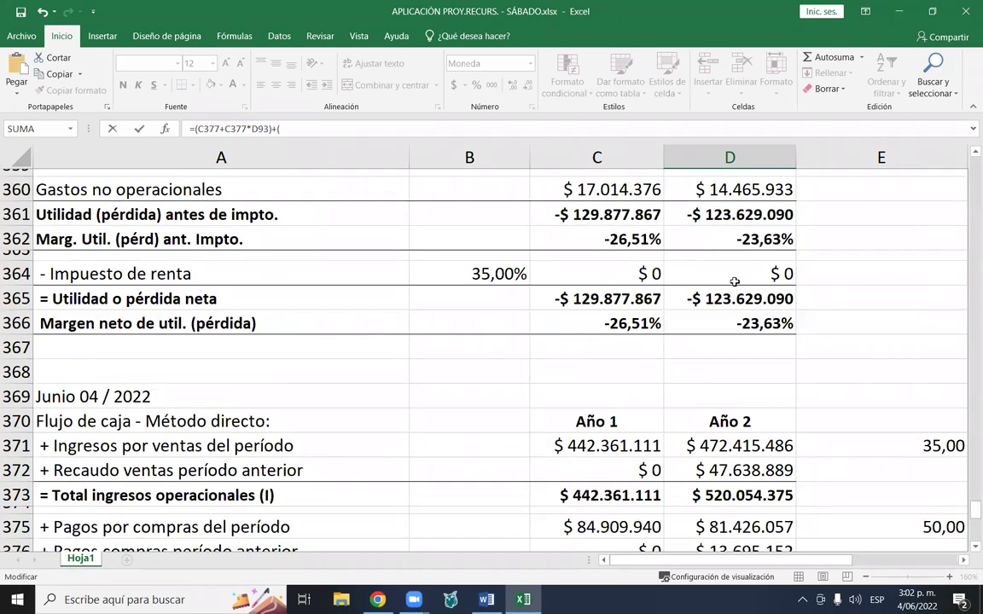
scroll(691, 282, up, 20)
scroll(652, 266, up, 9)
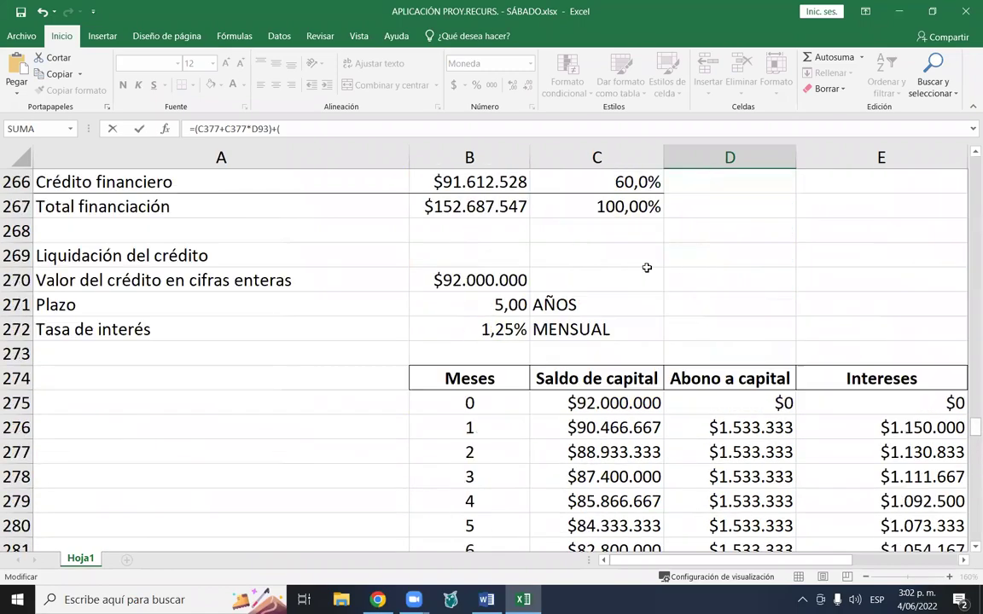
scroll(649, 273, up, 20)
scroll(666, 288, up, 20)
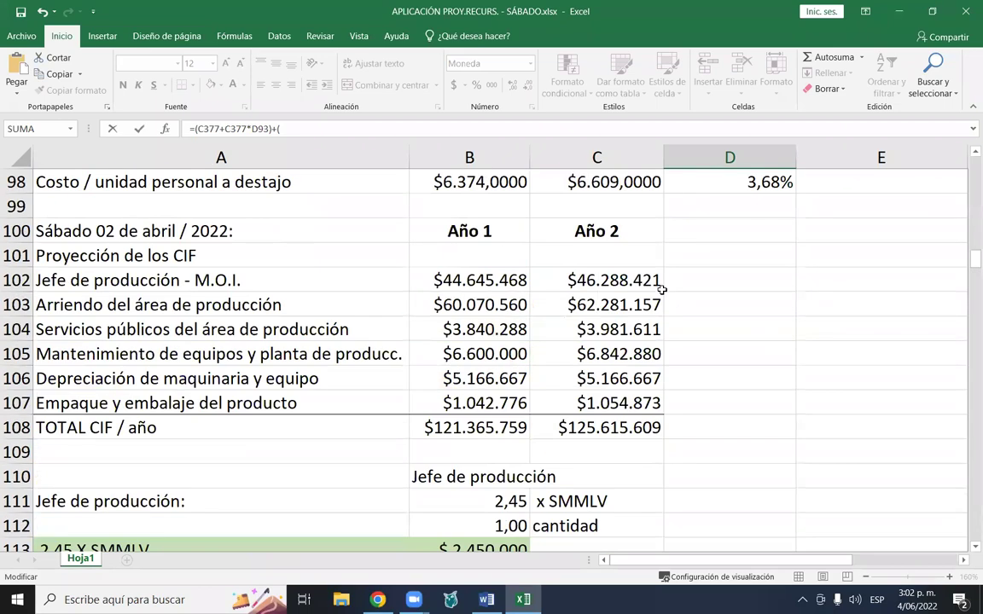
scroll(663, 290, up, 4)
scroll(663, 290, up, 9)
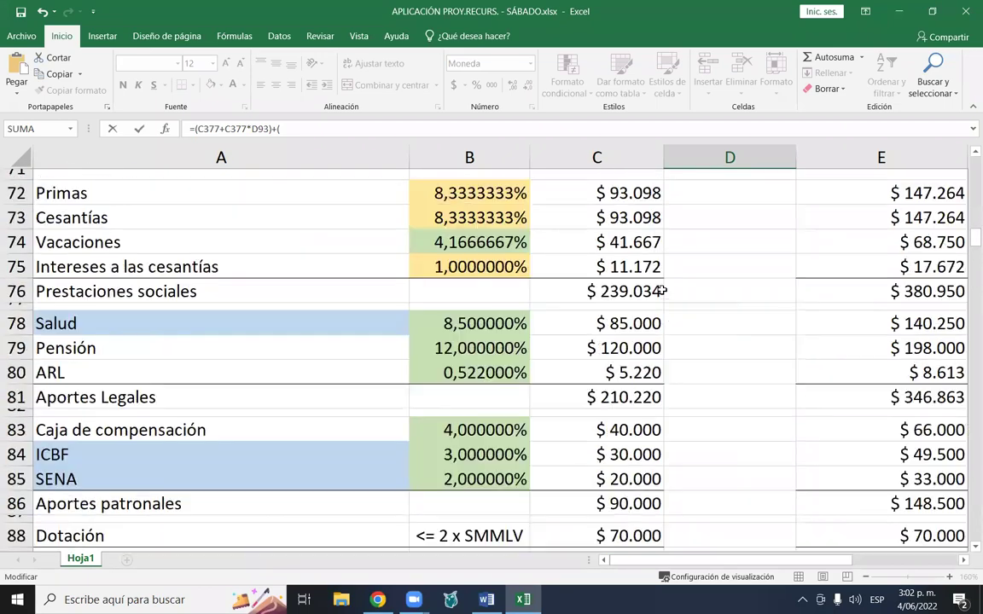
scroll(665, 292, down, 3)
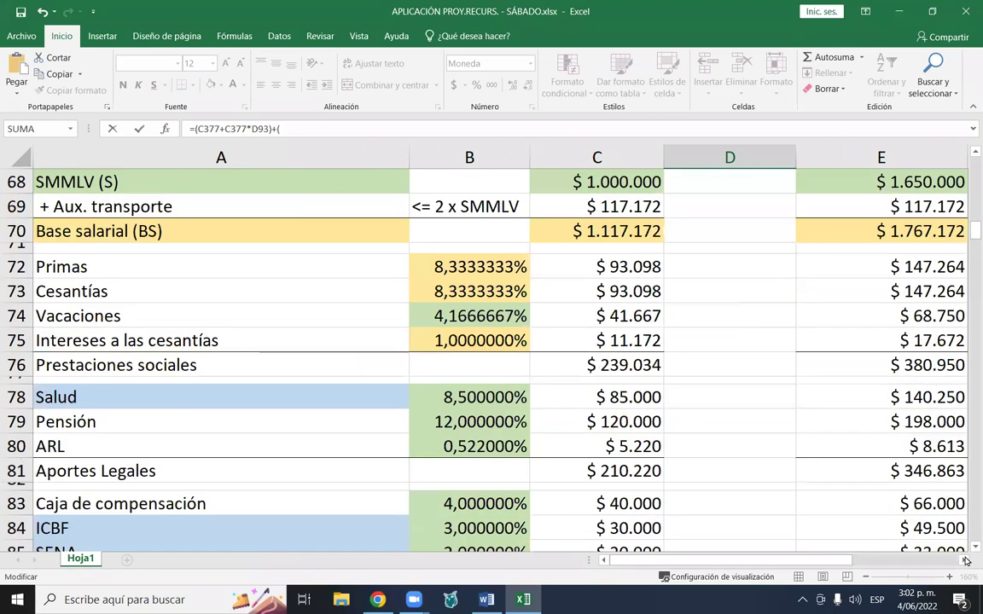
click(965, 560)
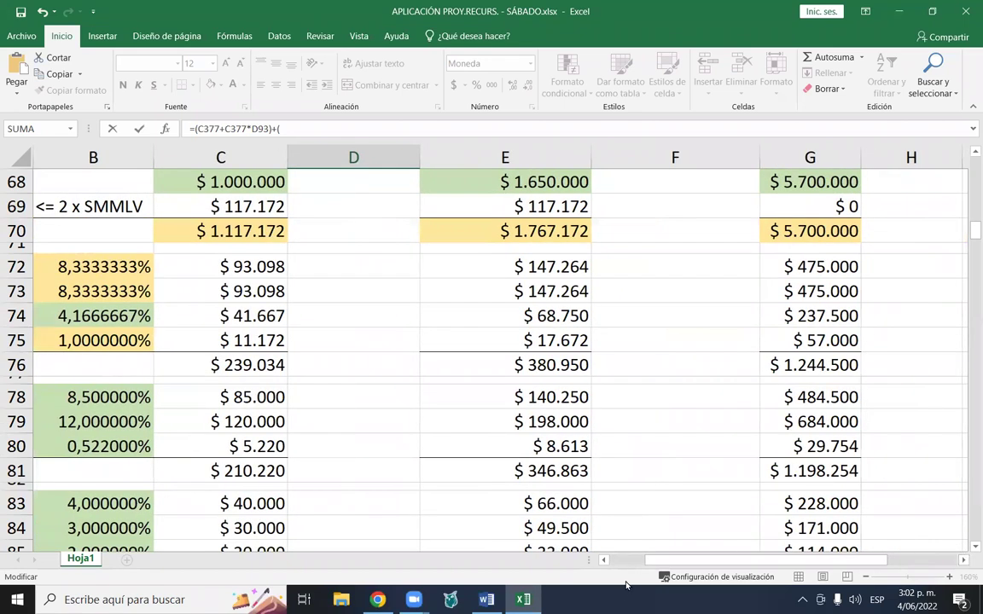
drag(653, 560, 624, 562)
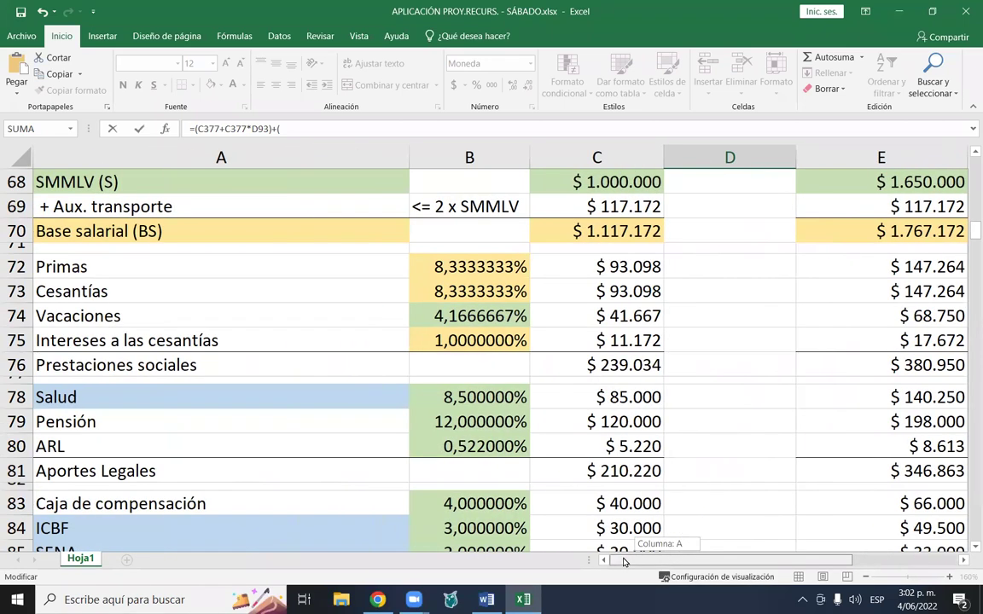
click(20, 291)
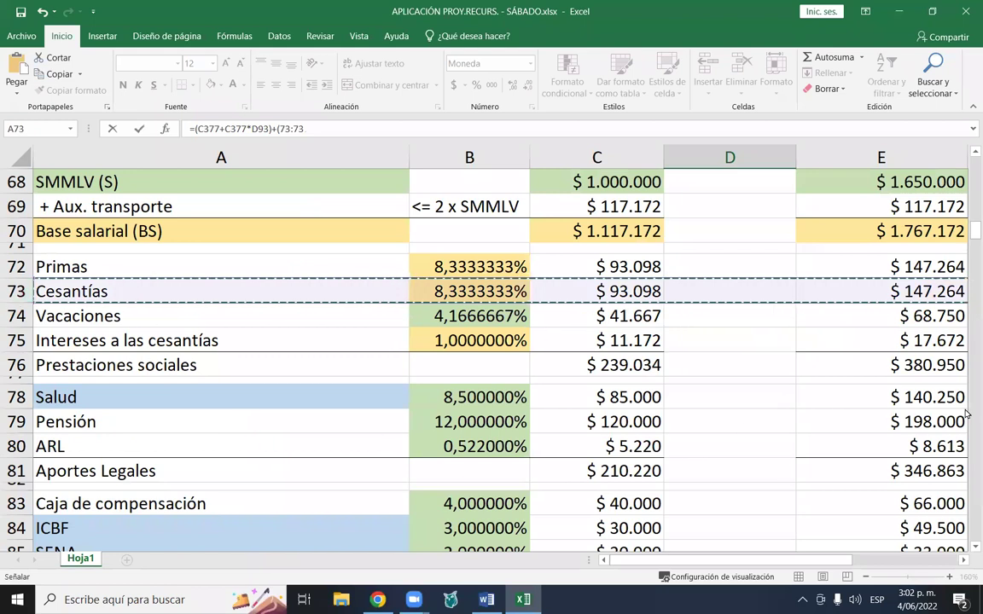
scroll(869, 504, right, 1)
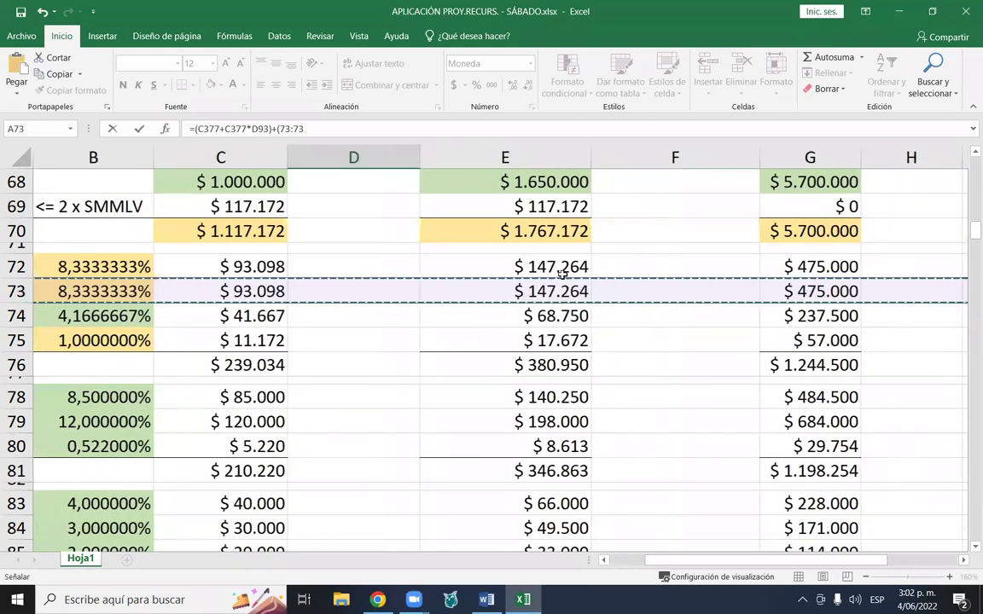
click(559, 287)
scroll(579, 284, up, 1)
scroll(579, 284, up, 1)
scroll(623, 299, down, 1)
text(+)
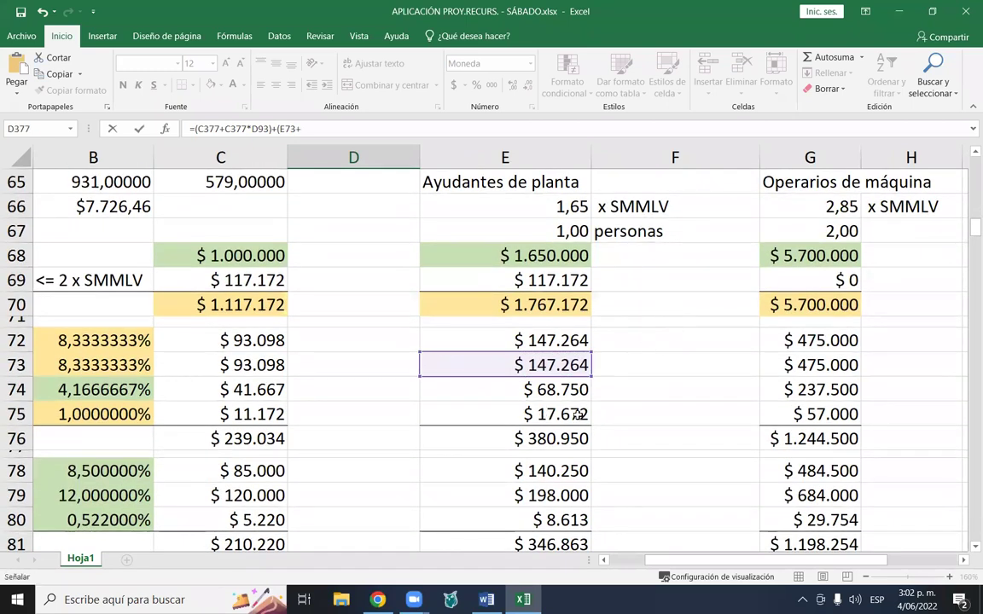
click(578, 414)
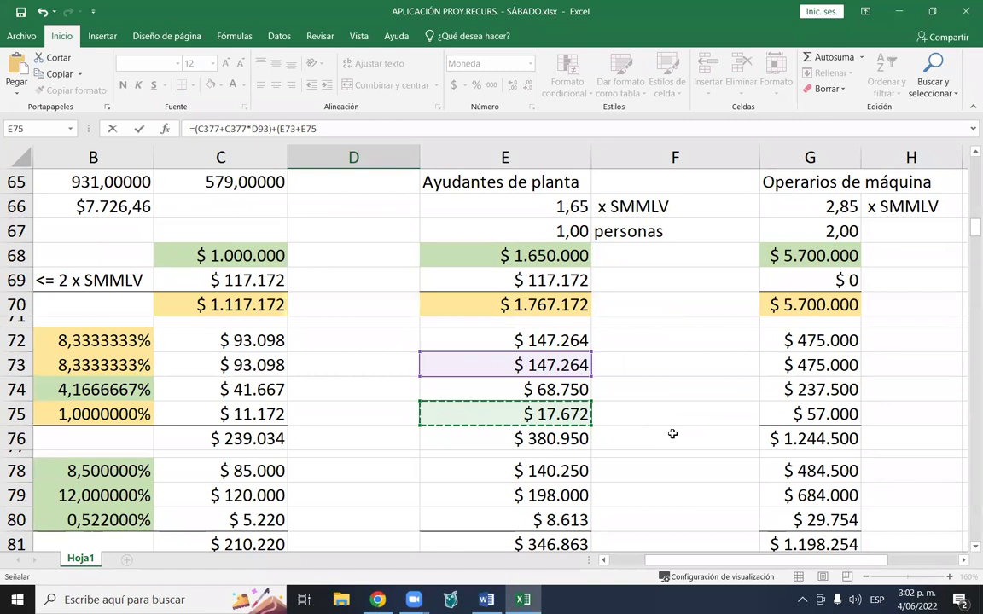
- Add the Operarios de máquina's cesantías and their interest (G73+G75) to the D377 formula, close the parenthesis and multiply by 12
text(+)
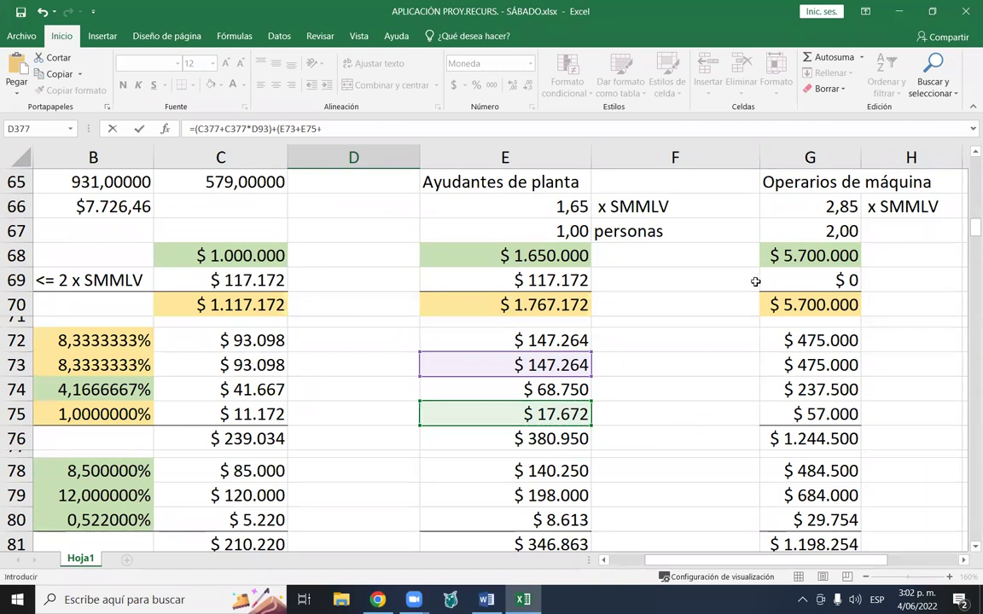
click(824, 365)
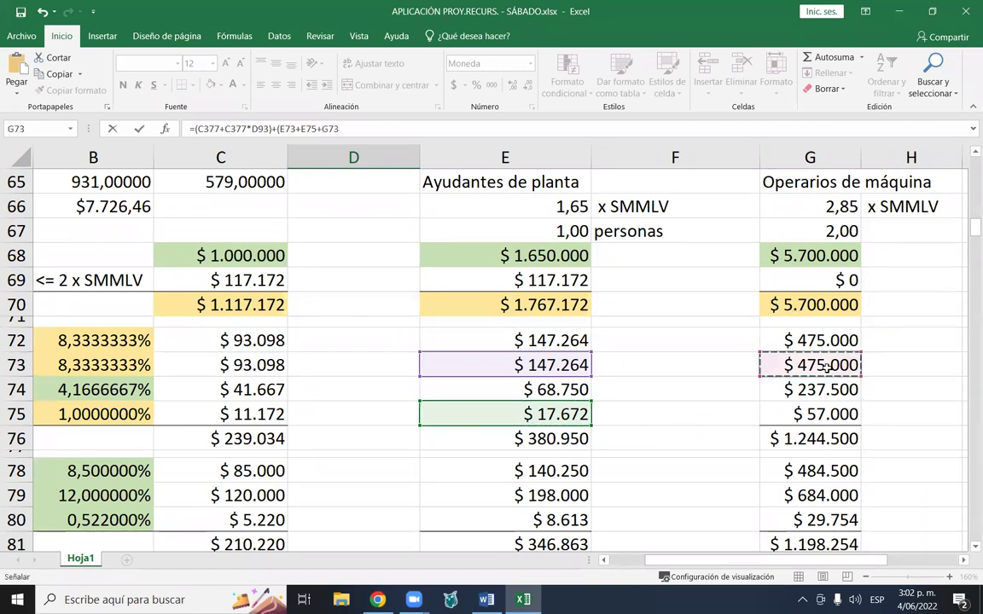
text(+)
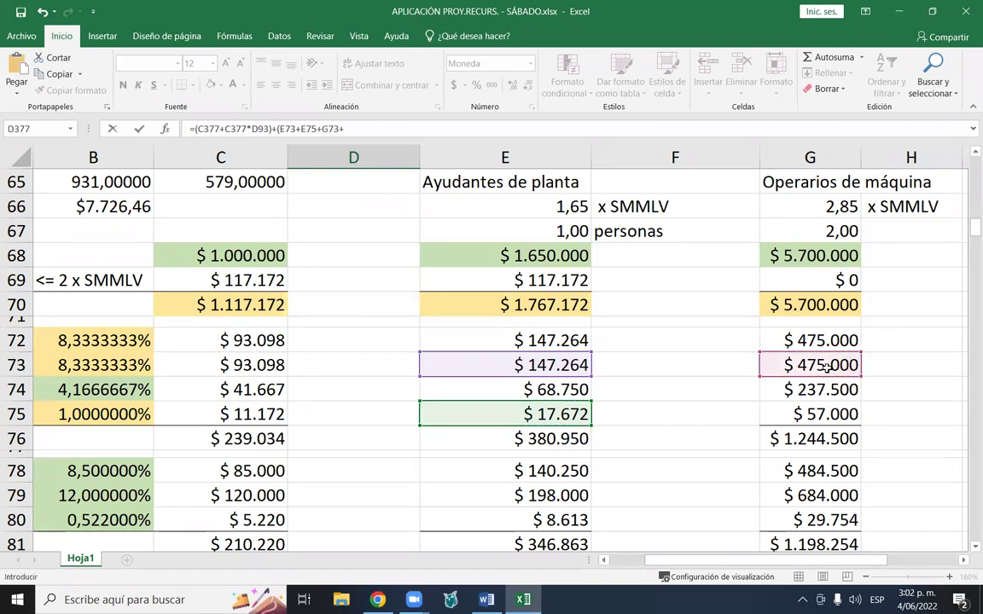
click(821, 414)
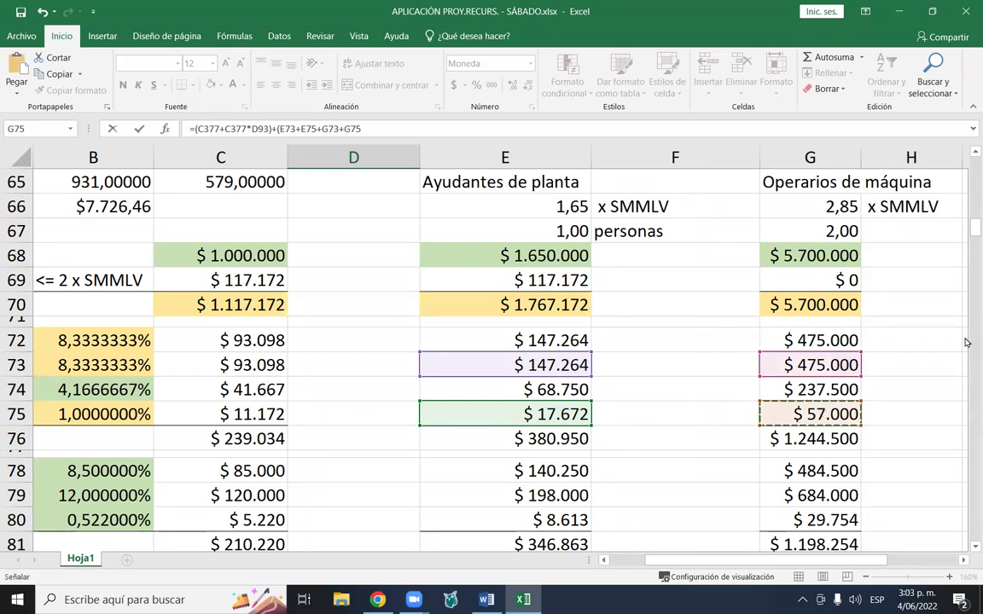
text()*)
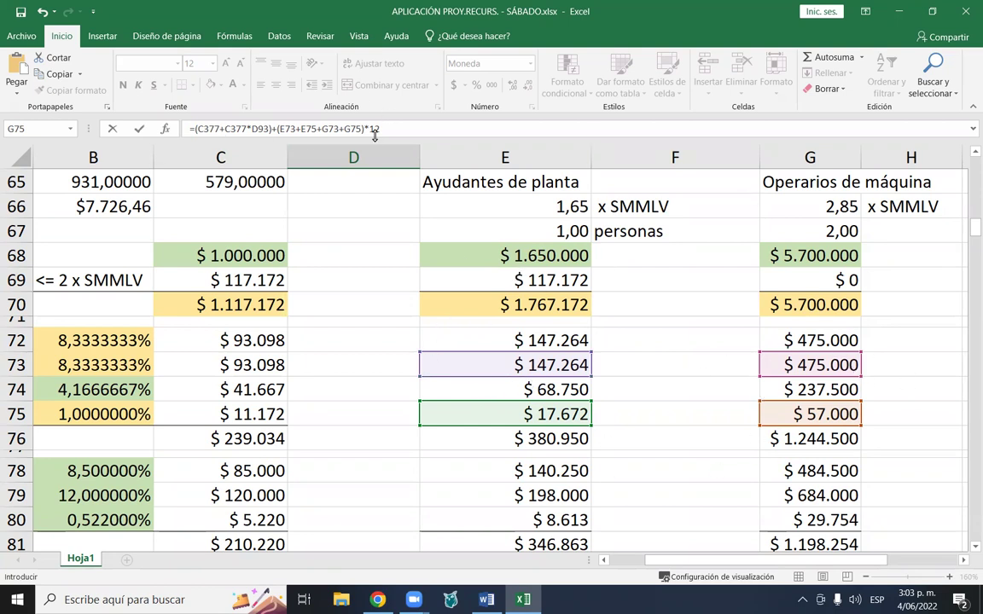
- Enter the Año 2 Pagos costo MOD formula =(C377+C377*D93)+(E73+E75+G73+G75)*12 in D377 and reselect that cell to check it
key(Escape)
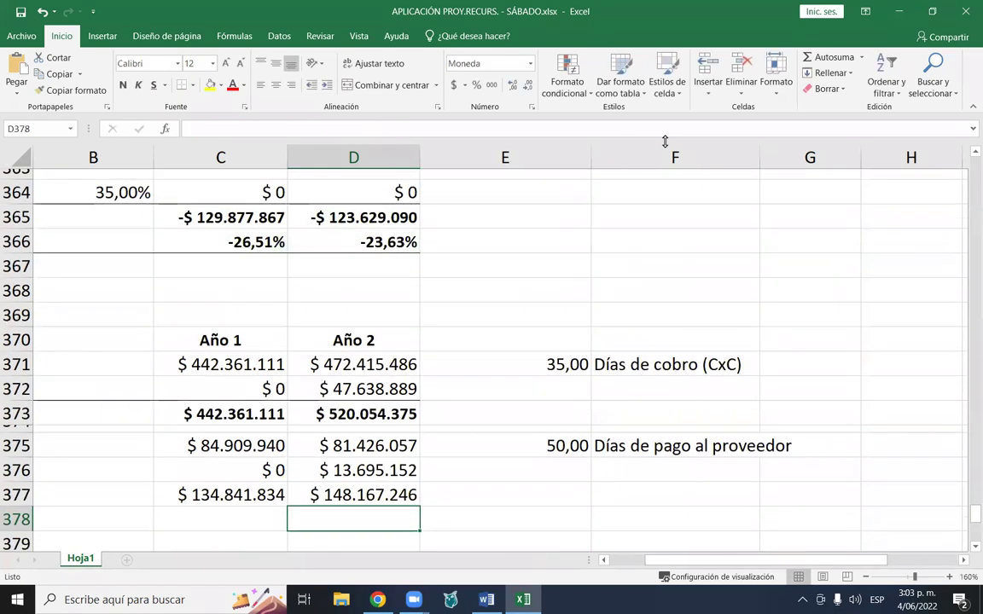
scroll(437, 250, down, 1)
scroll(438, 250, down, 1)
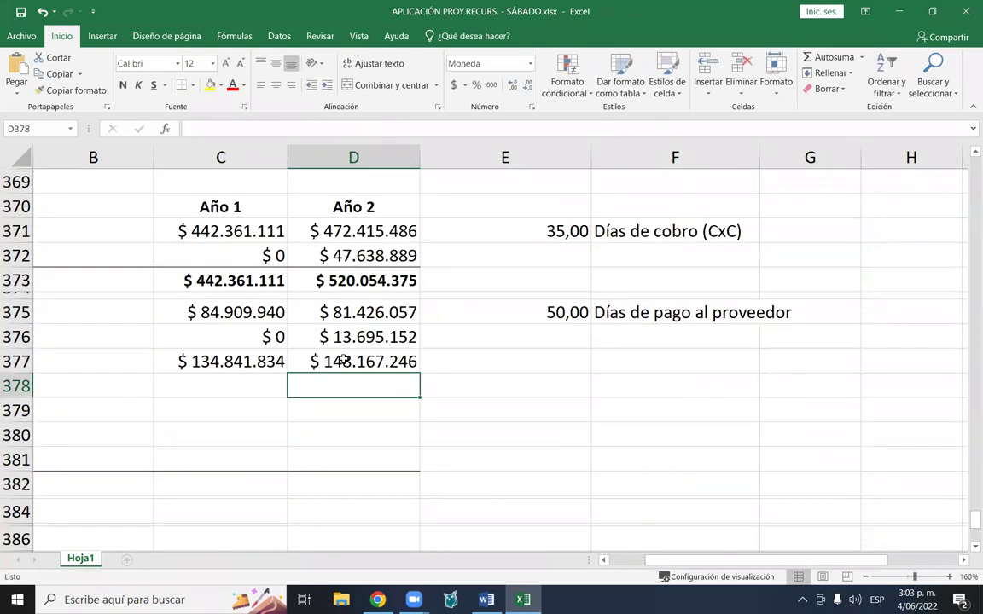
click(345, 365)
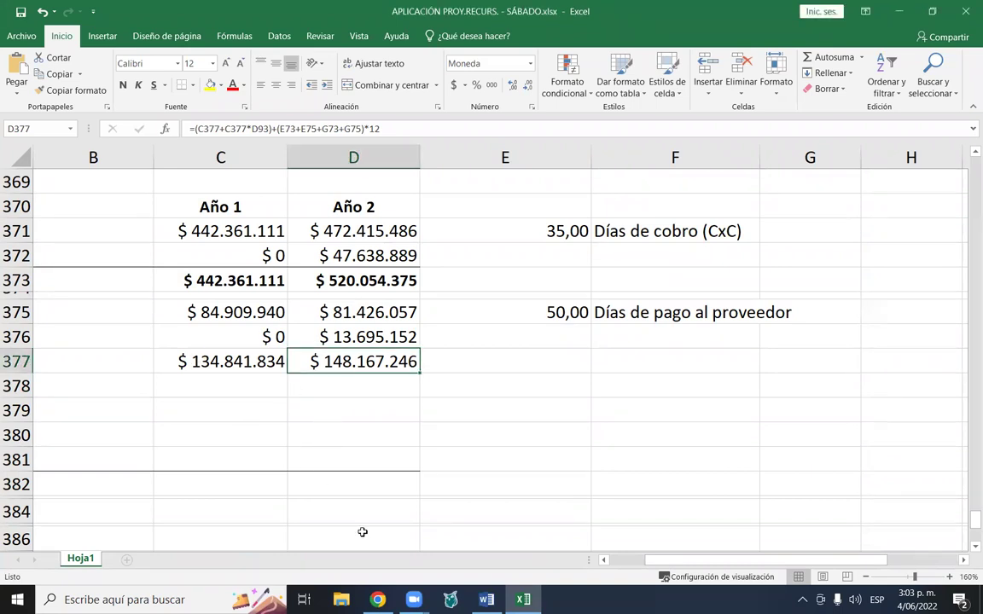
- Start the Año 1 Pagos CIF formula in C378 with a reference to the income statement's CIF cost in C346
drag(820, 560, 781, 559)
click(202, 385)
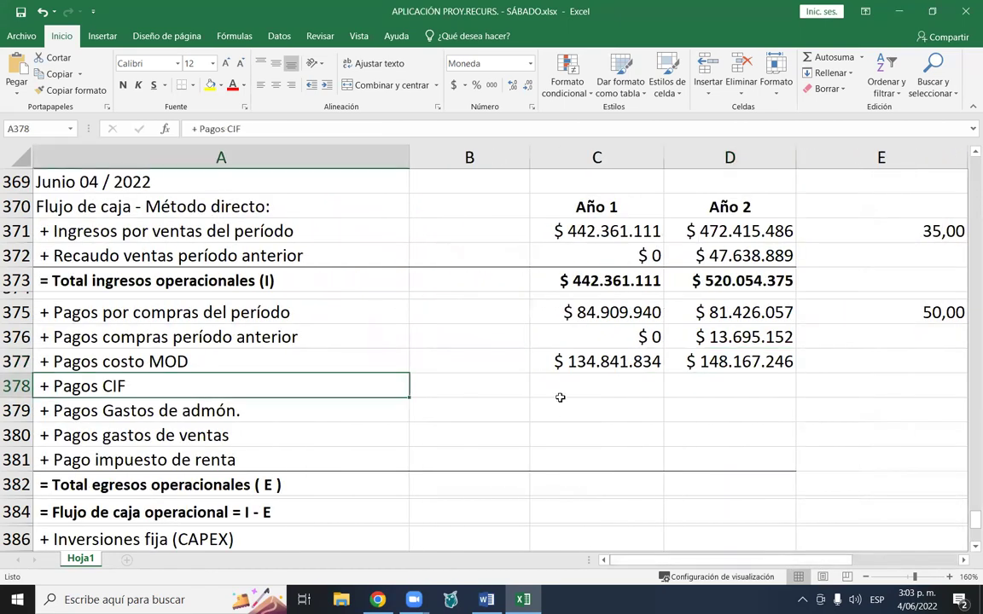
click(628, 389)
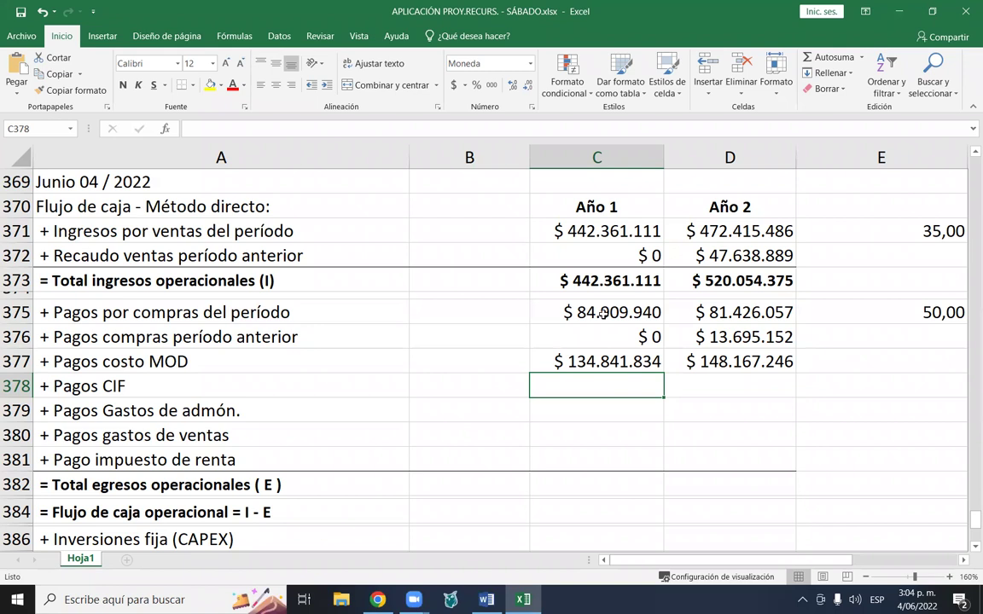
text(=)
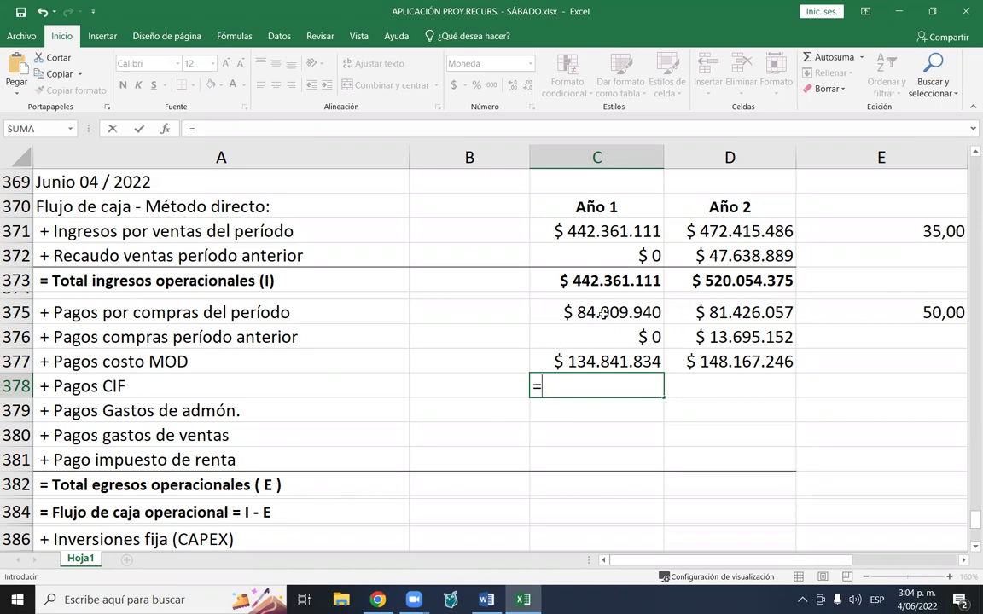
scroll(653, 277, up, 6)
scroll(654, 277, up, 4)
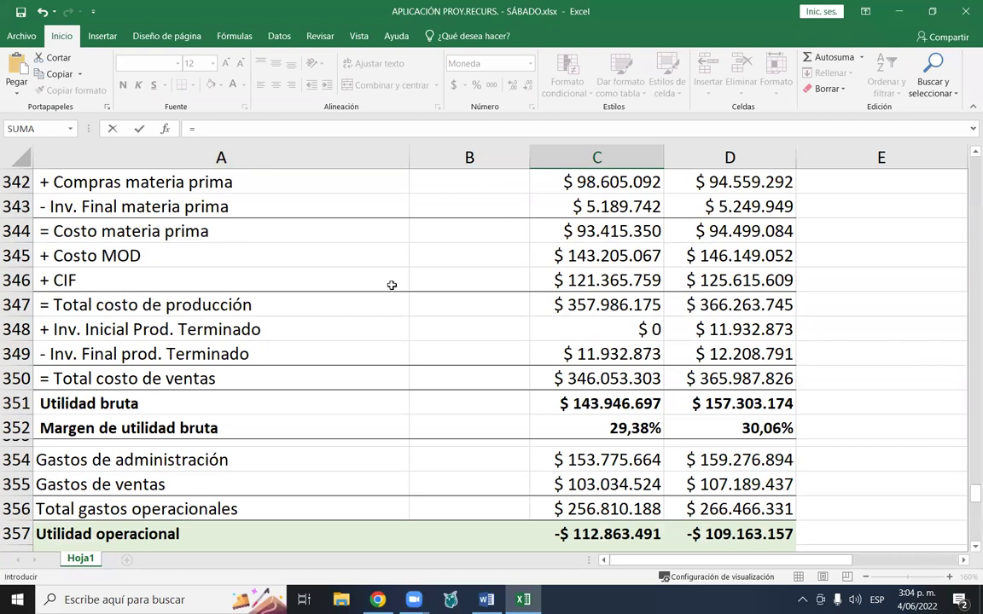
click(597, 281)
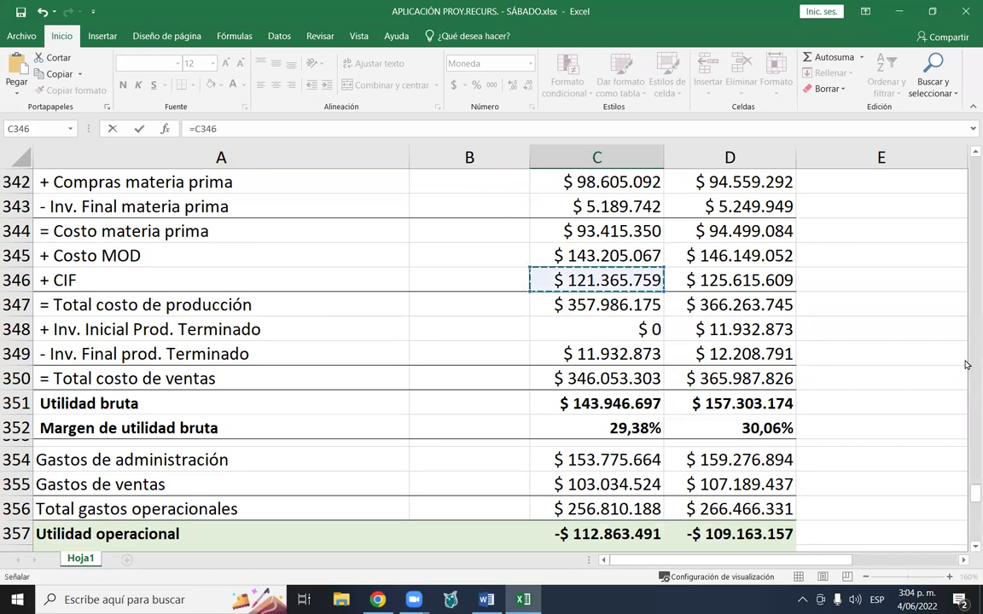
- Extend the C378 formula by subtracting twelve months of the Jefe de producción's cesantías and their interest, (B118+B120)*12
text(-)
scroll(608, 394, down, 7)
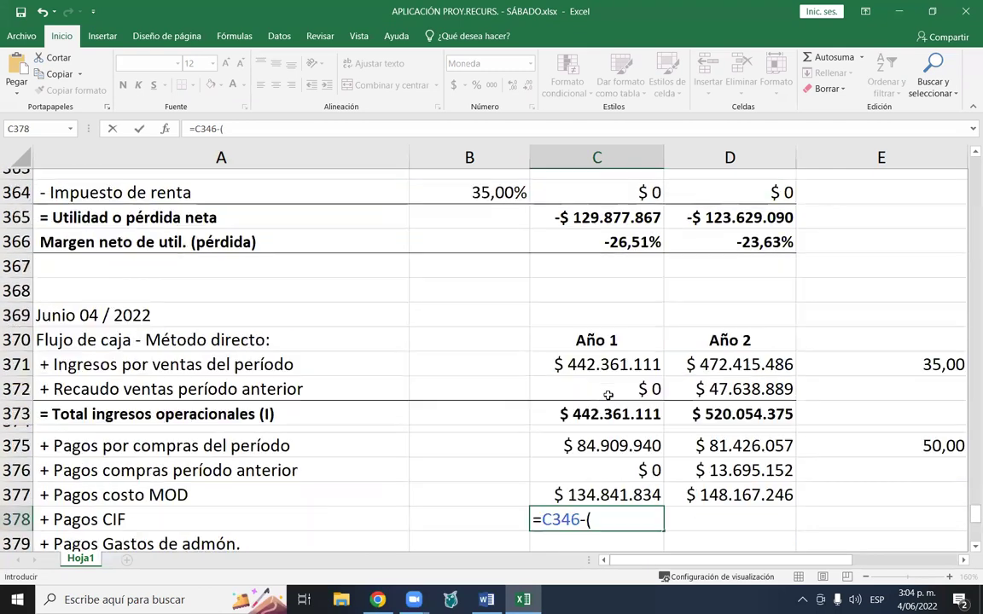
scroll(607, 394, down, 3)
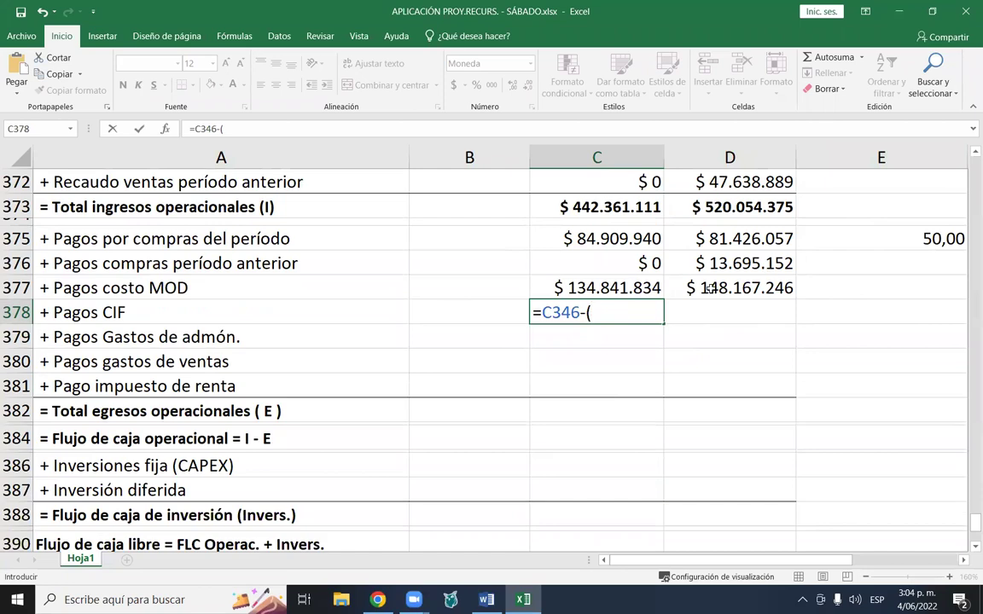
scroll(729, 326, up, 4)
scroll(731, 327, up, 20)
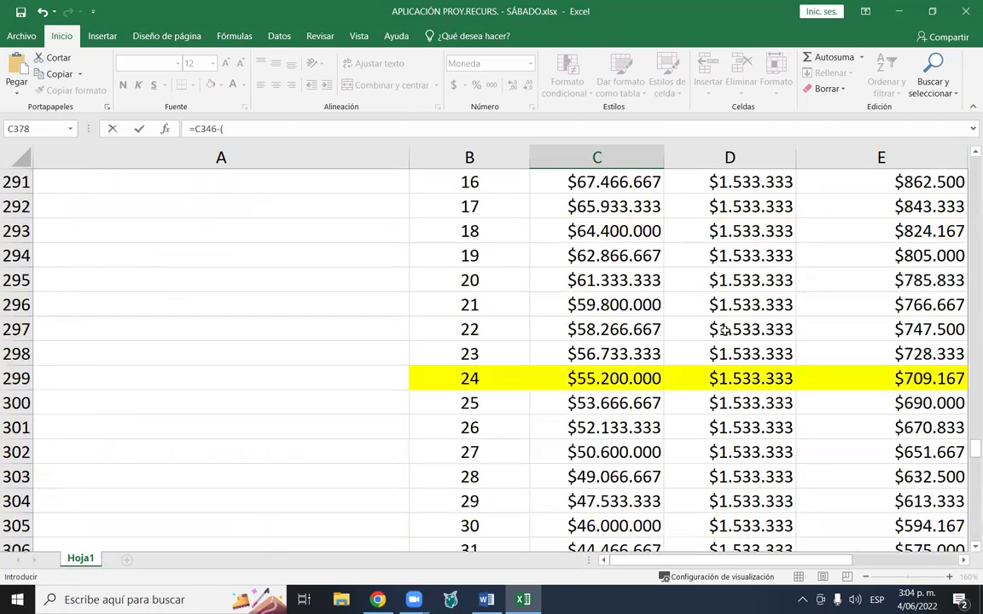
scroll(724, 330, up, 14)
scroll(721, 331, up, 10)
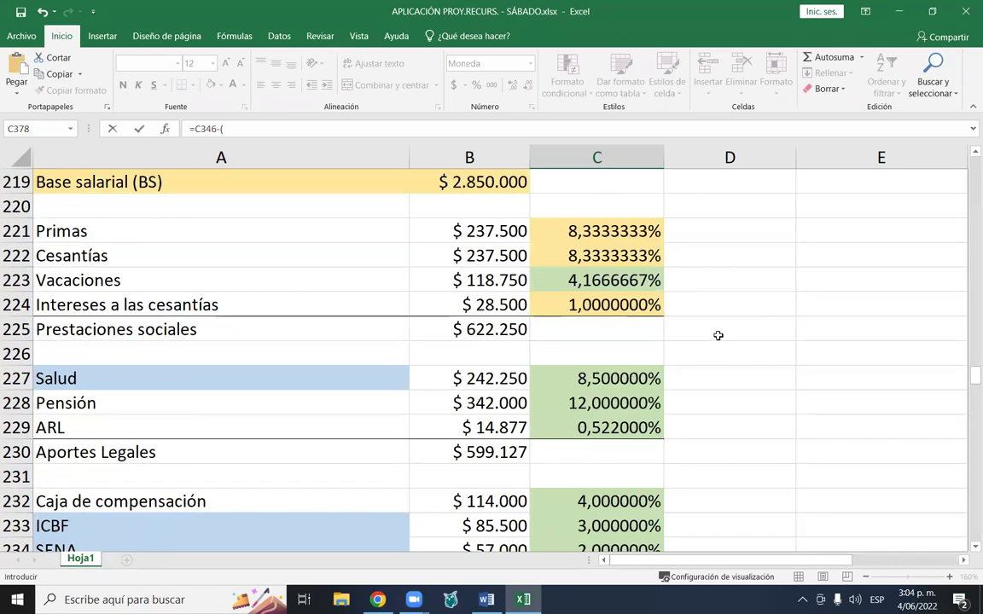
scroll(718, 335, up, 11)
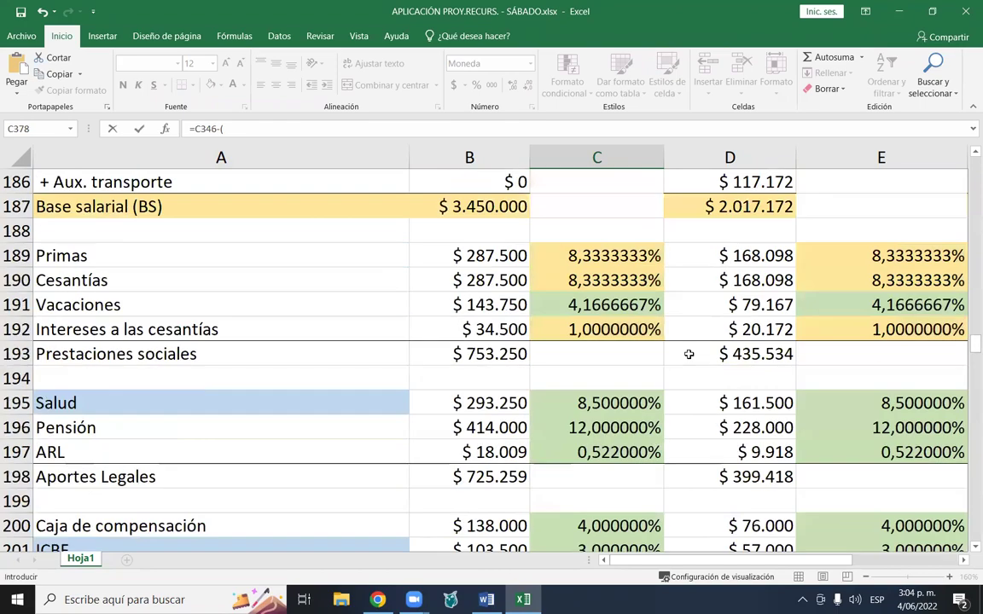
scroll(689, 354, up, 8)
scroll(691, 350, up, 12)
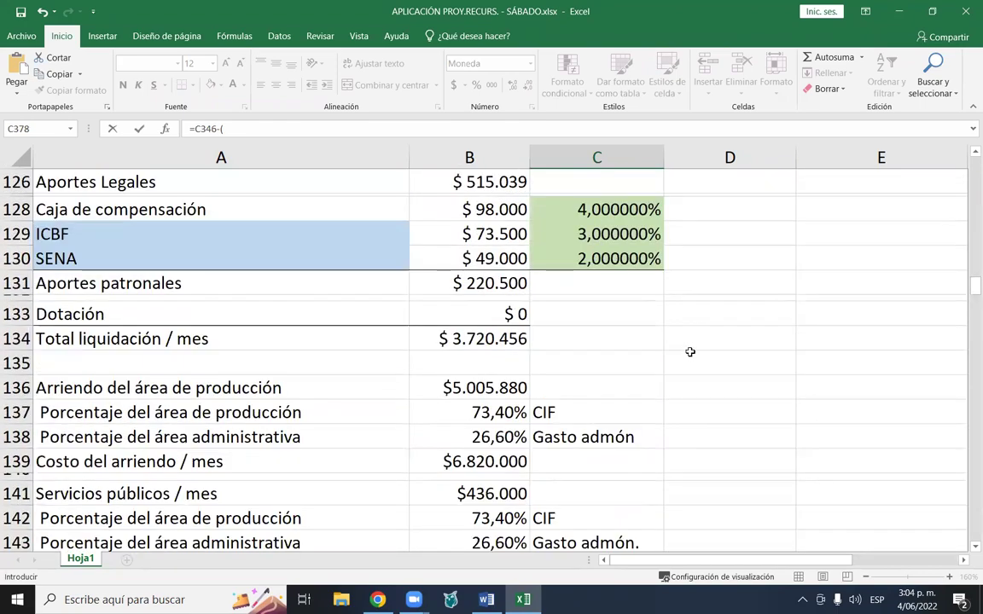
scroll(690, 351, up, 6)
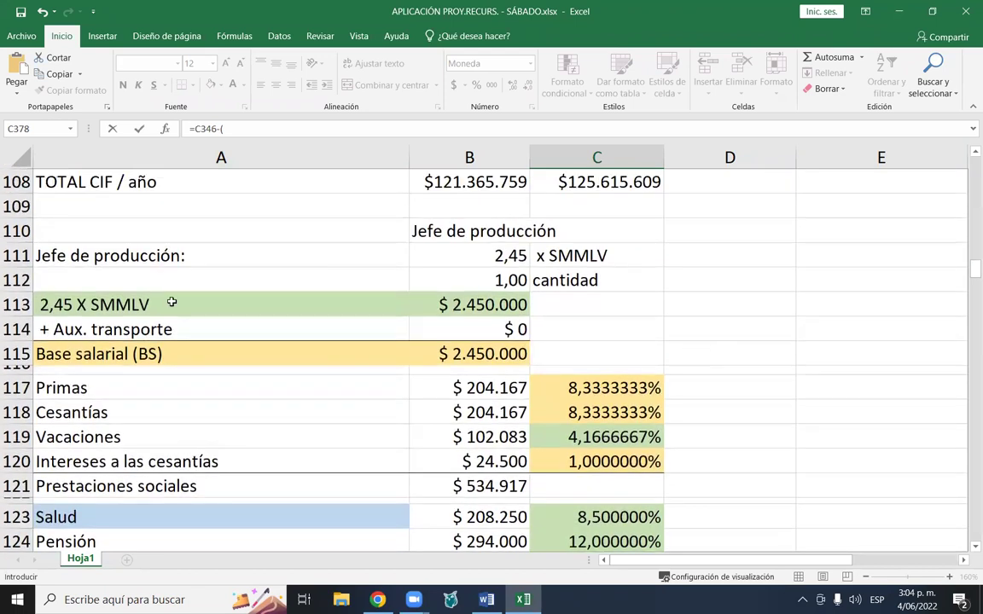
scroll(454, 250, down, 2)
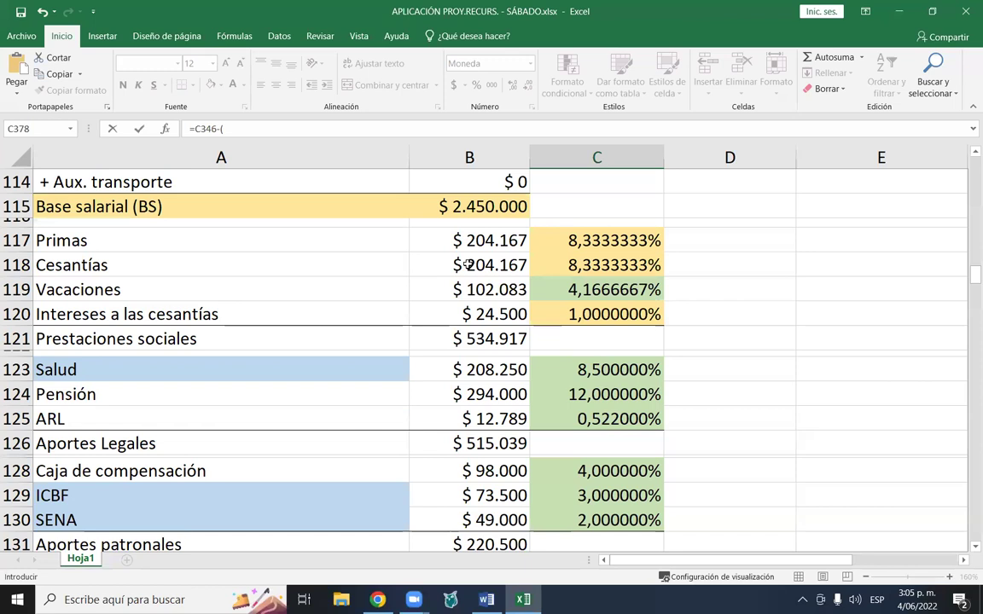
click(469, 265)
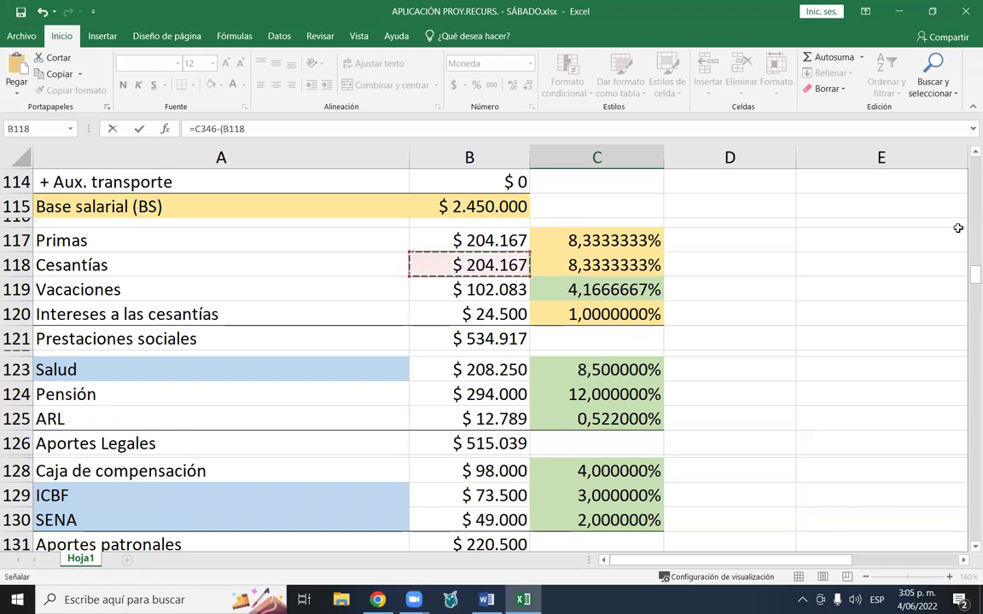
text(+)
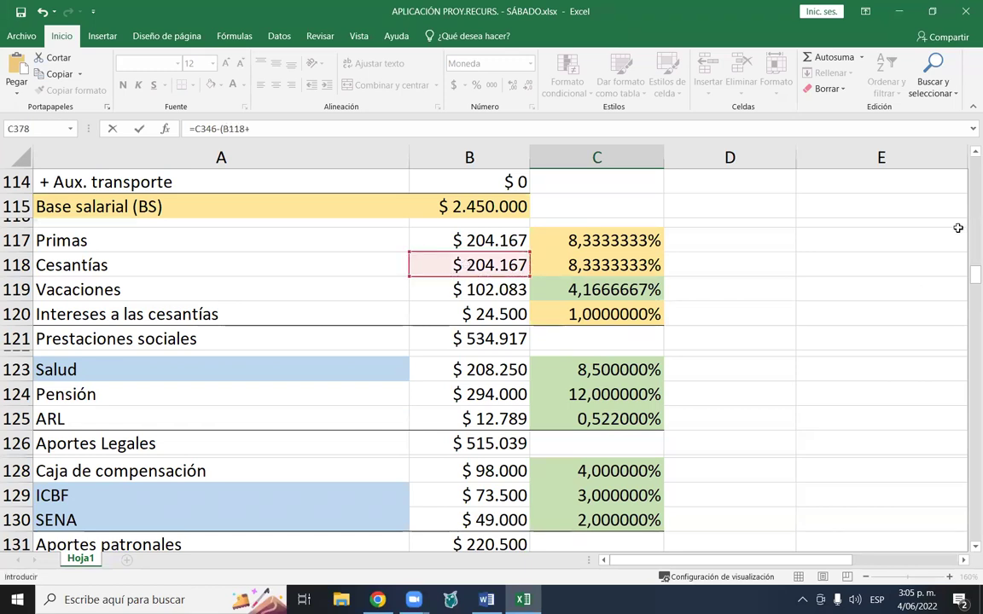
click(483, 309)
text()*12-)
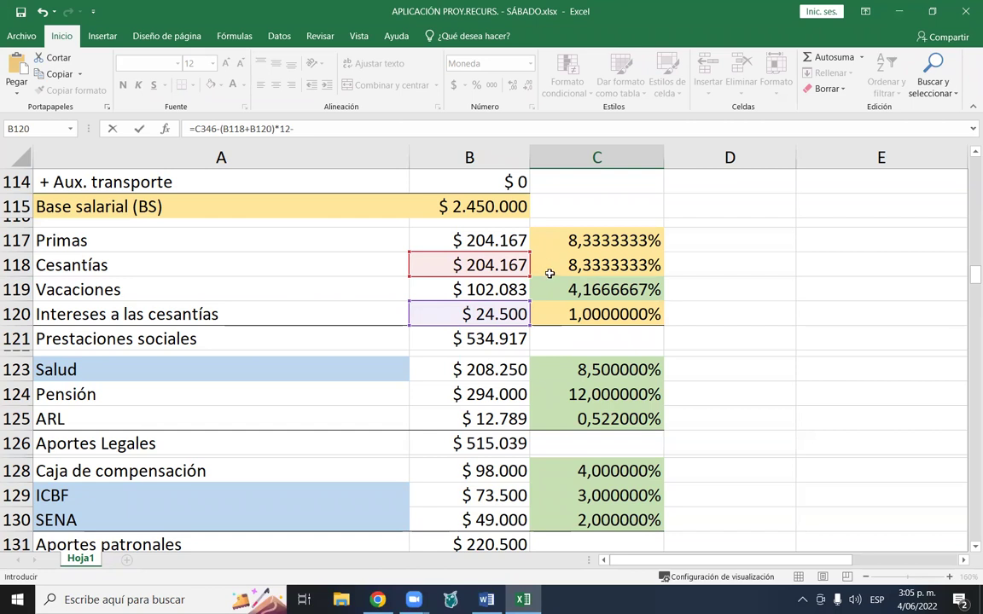
- Complete the C378 formula by subtracting the Año 1 machinery and equipment depreciation in B106, and reselect the cell to check it
scroll(457, 367, down, 5)
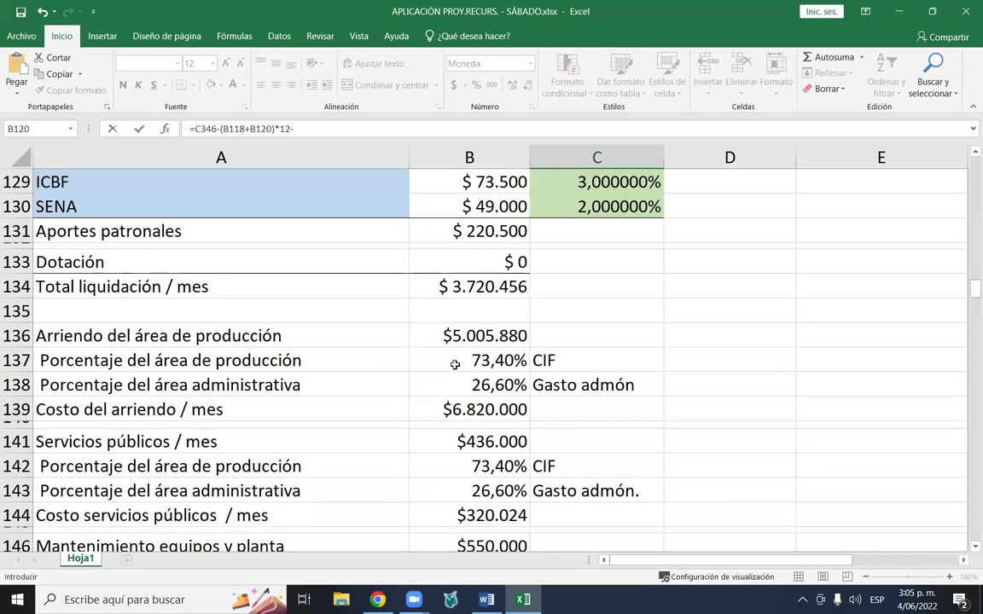
scroll(455, 365, down, 2)
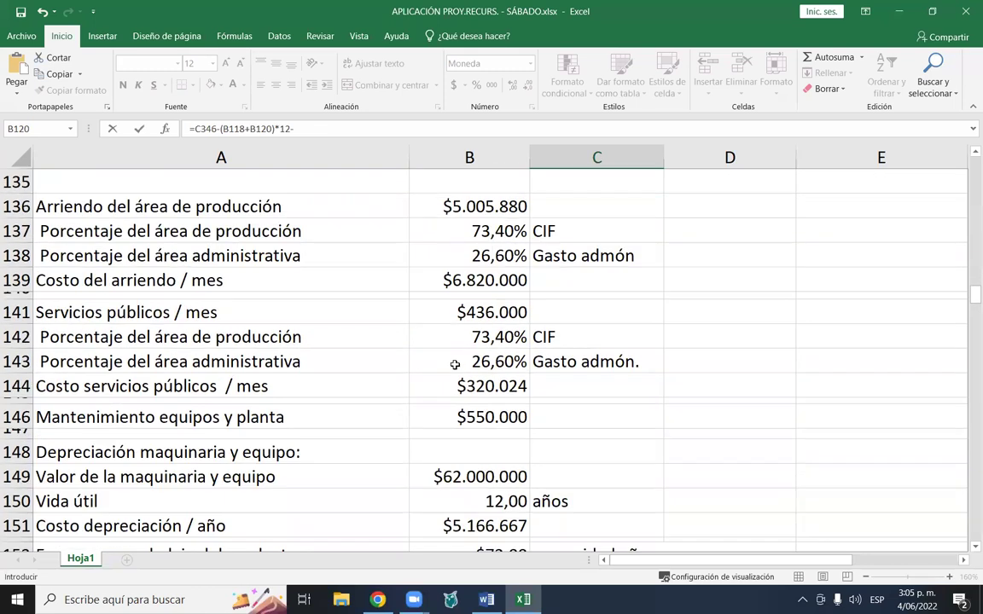
scroll(454, 365, down, 1)
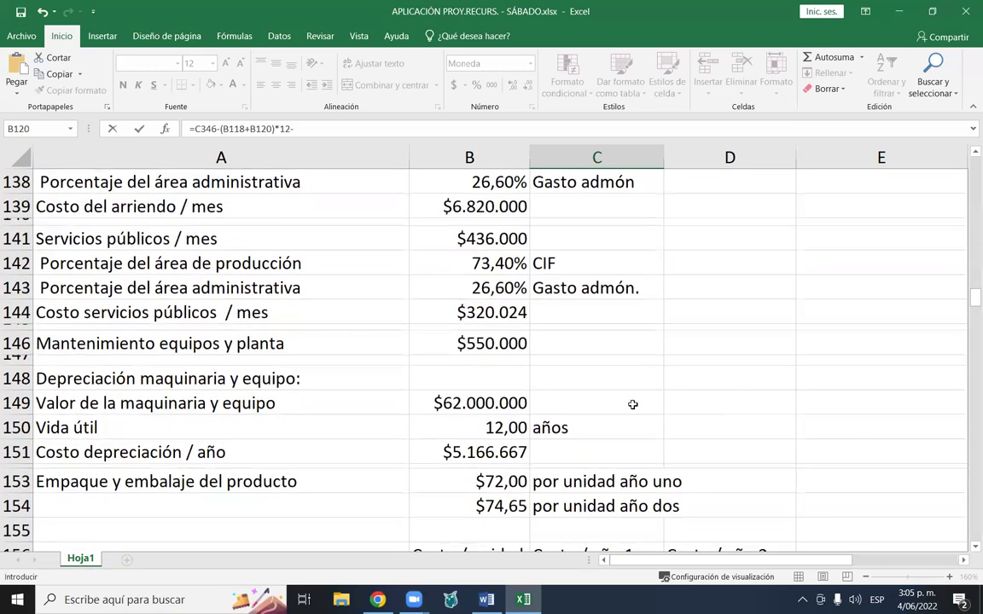
scroll(634, 403, down, 2)
scroll(635, 400, up, 7)
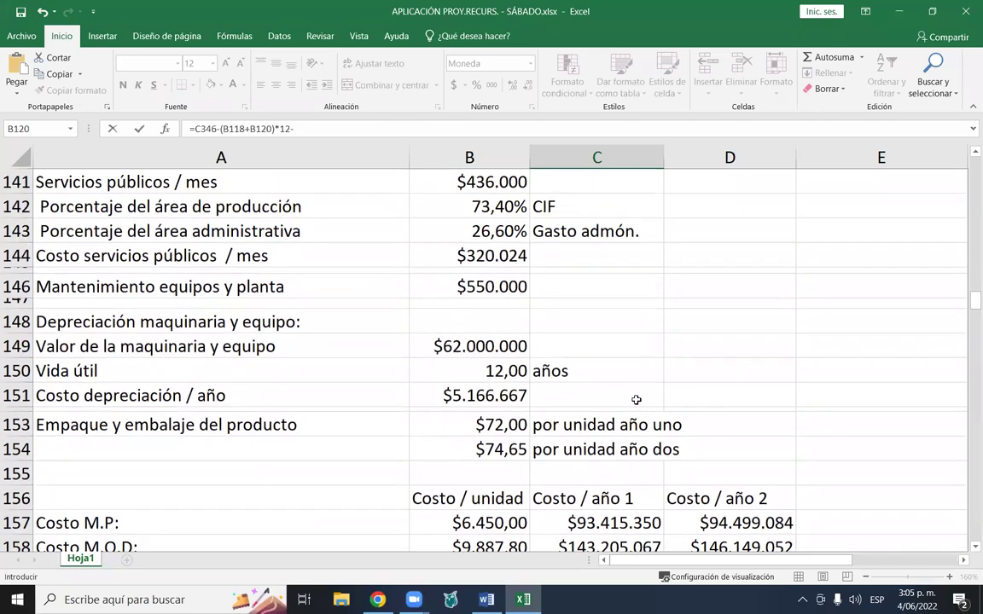
scroll(637, 398, up, 8)
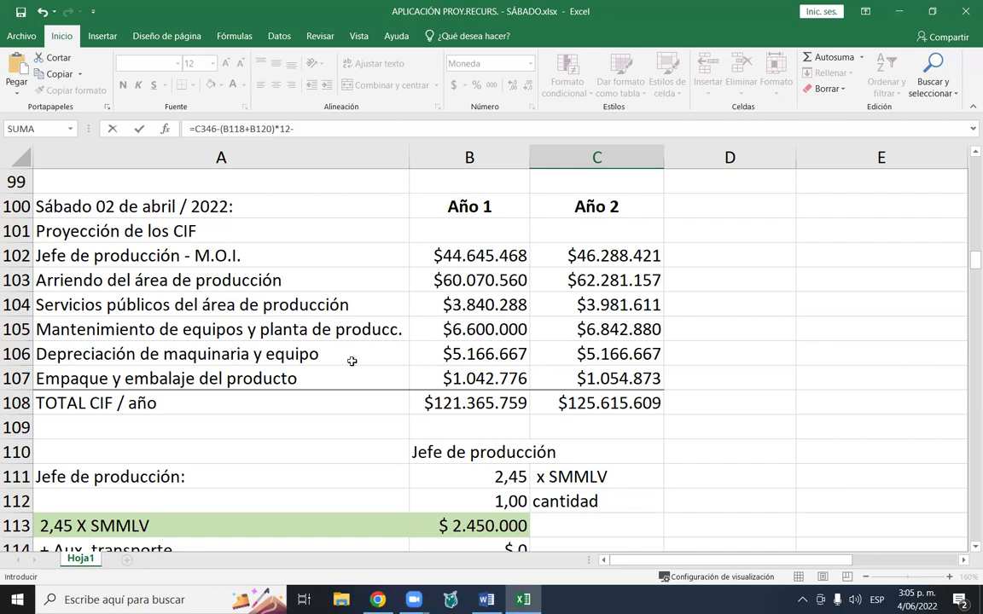
click(475, 354)
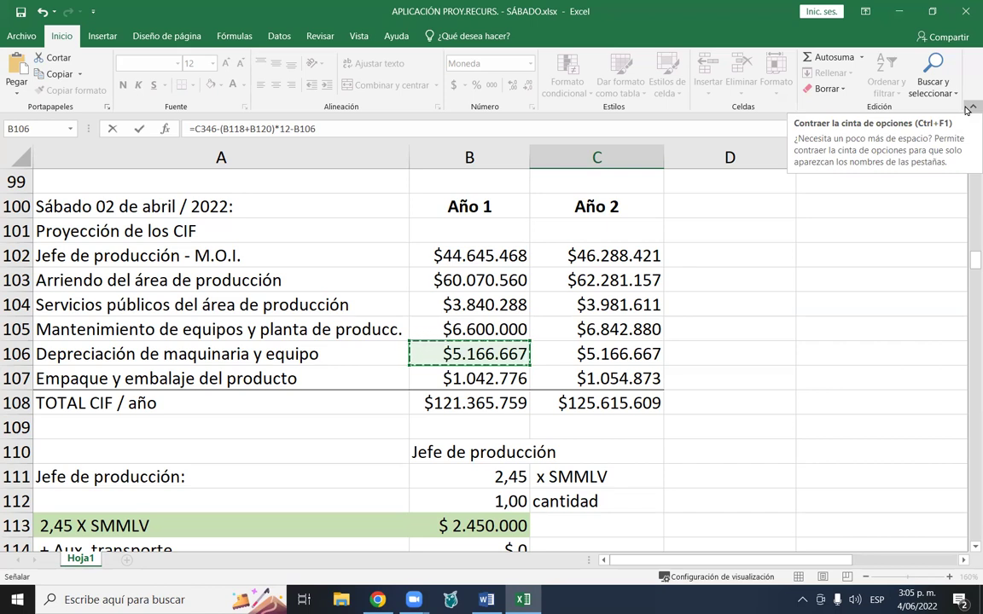
key(Escape)
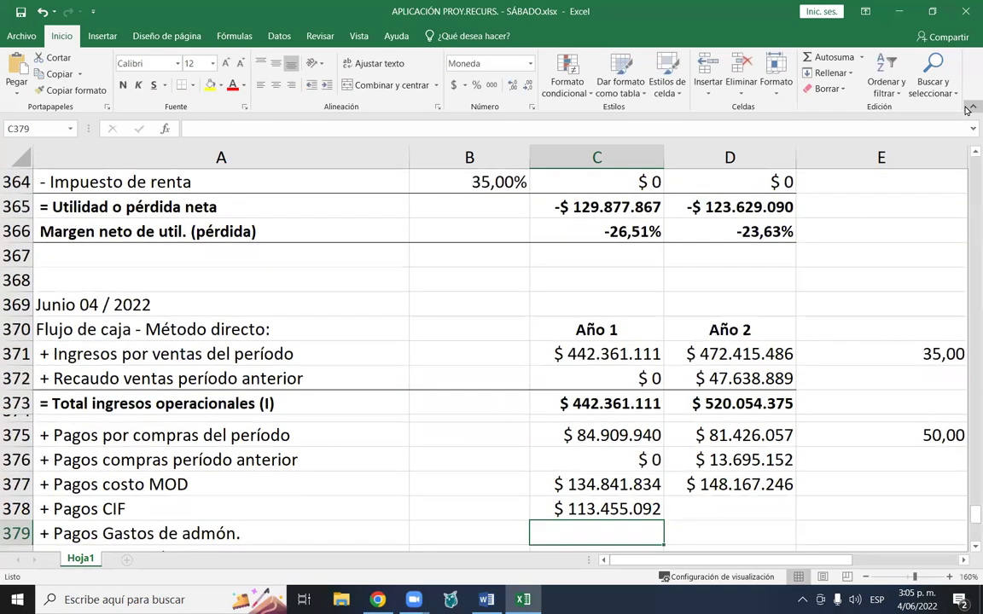
scroll(875, 149, down, 1)
scroll(875, 149, down, 1)
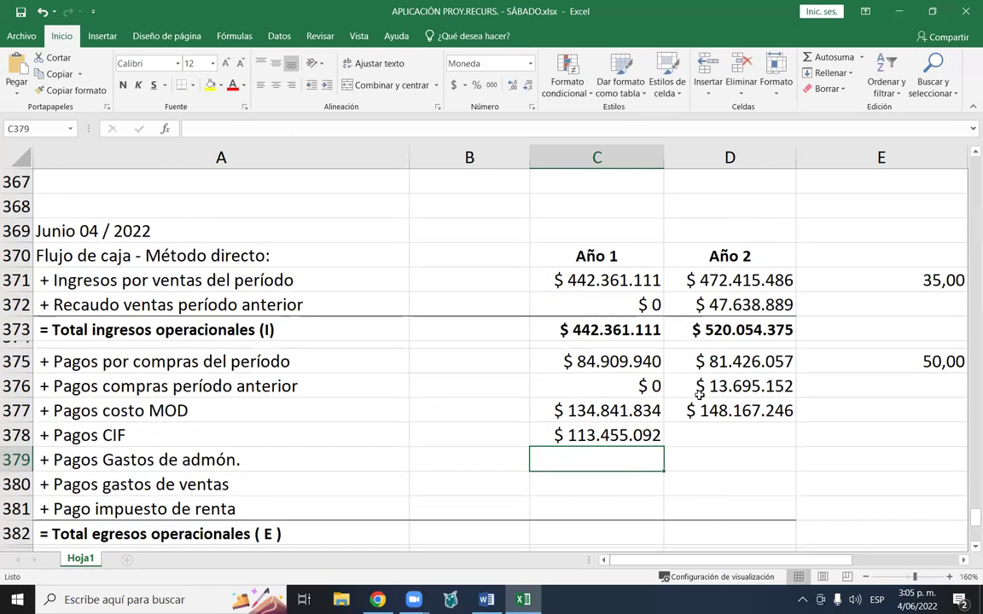
click(614, 436)
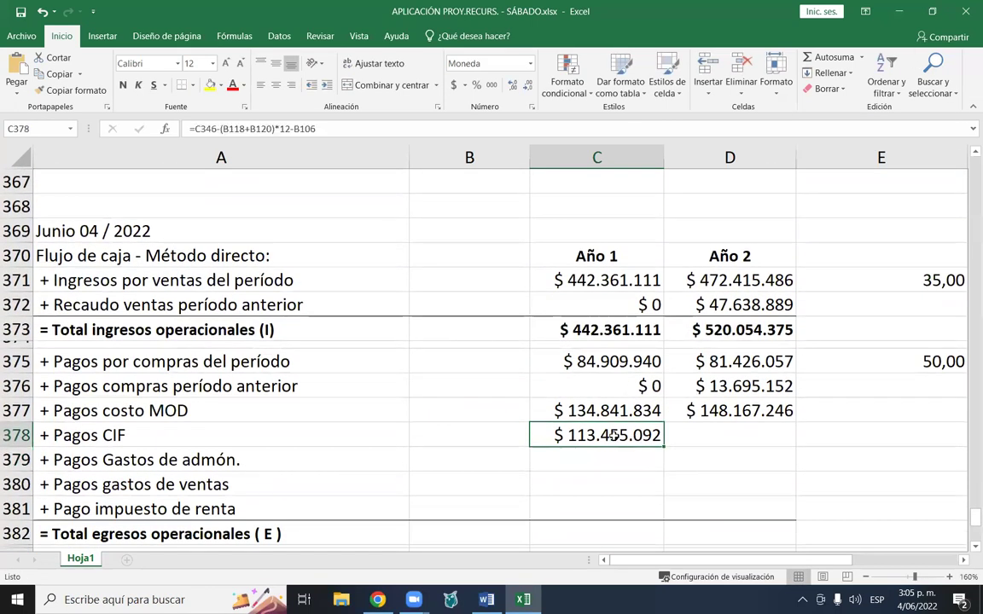
- Start the Año 2 Pagos CIF formula in D378 with a reference to the income statement's Año 2 CIF cost in D346
click(730, 440)
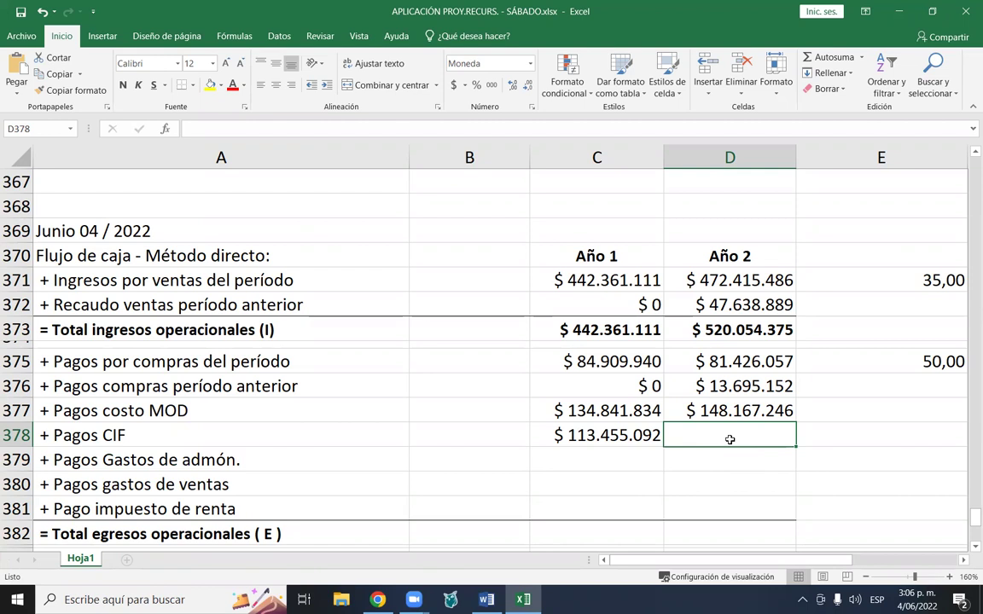
text(=)
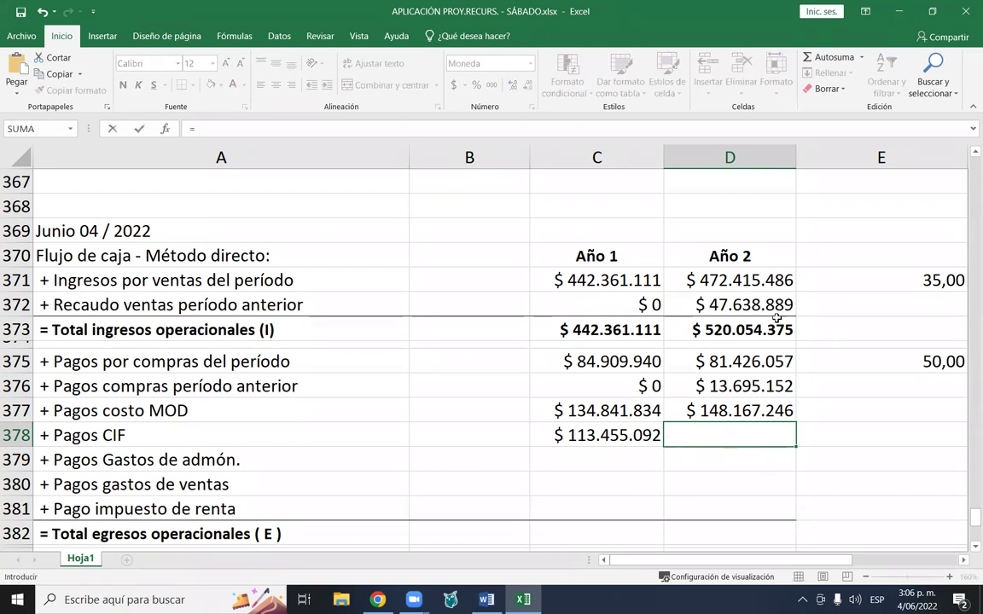
scroll(772, 316, up, 7)
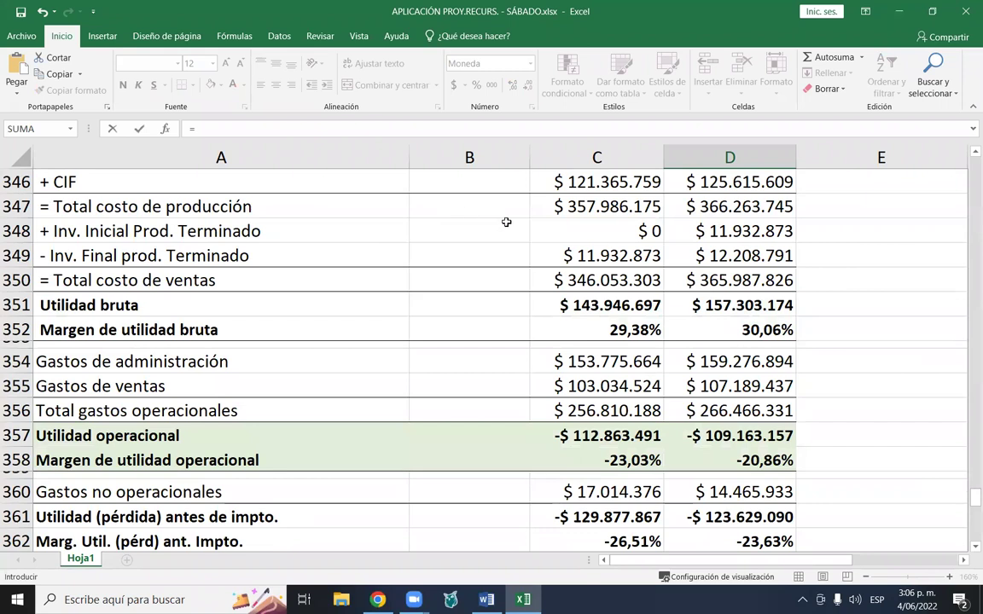
scroll(504, 221, up, 1)
click(710, 254)
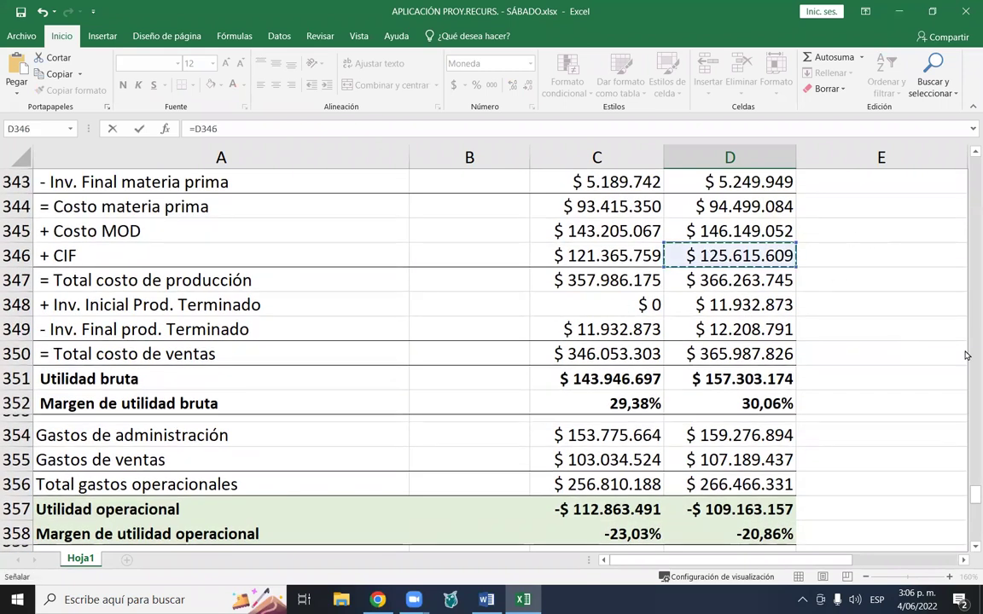
- Extend the D378 formula by subtracting twelve months of the Jefe de producción's cesantías and their interest, (B118+B120)*12
text(-()
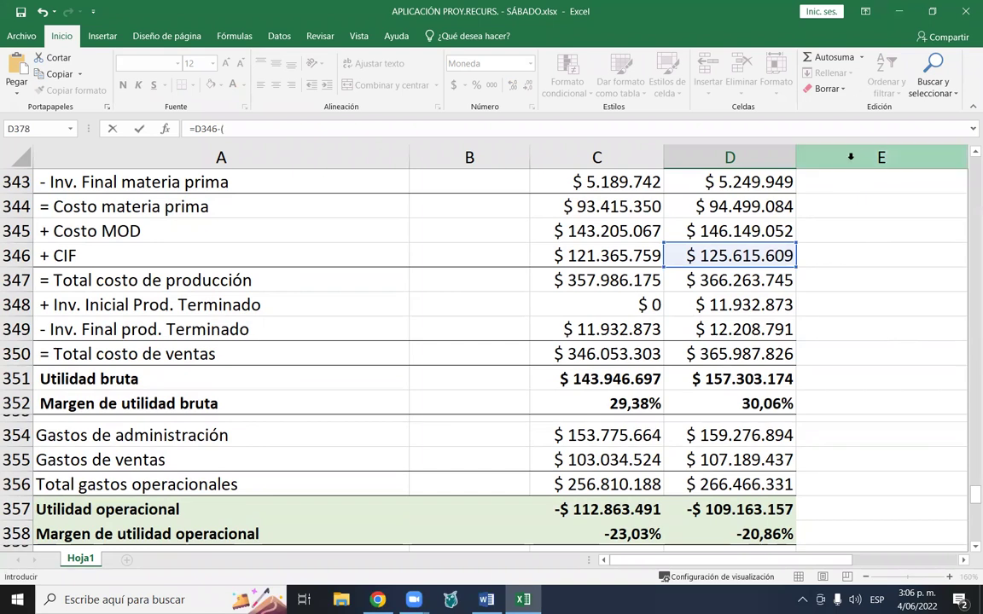
scroll(670, 269, up, 10)
scroll(669, 270, up, 20)
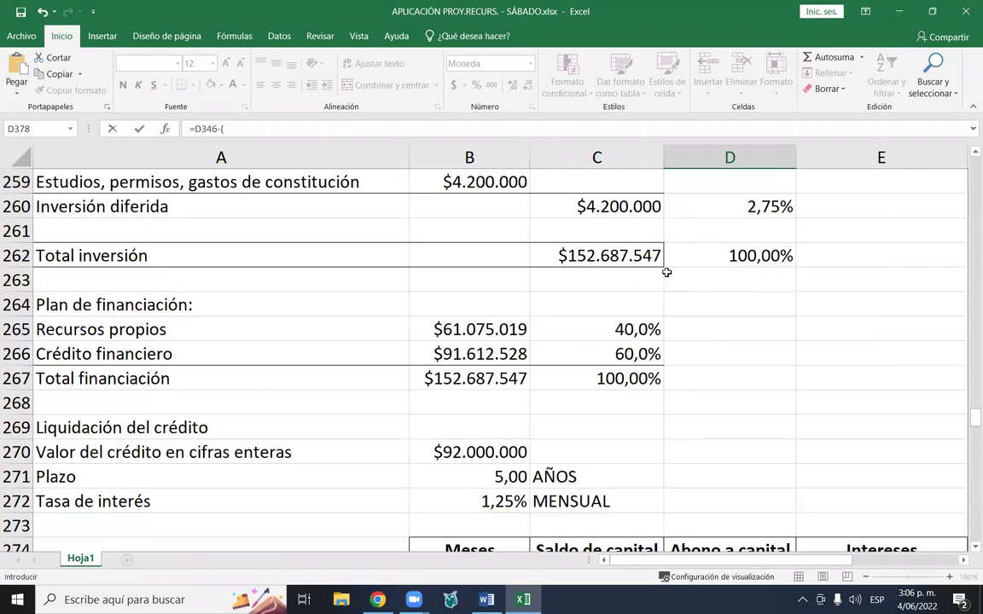
scroll(663, 275, up, 6)
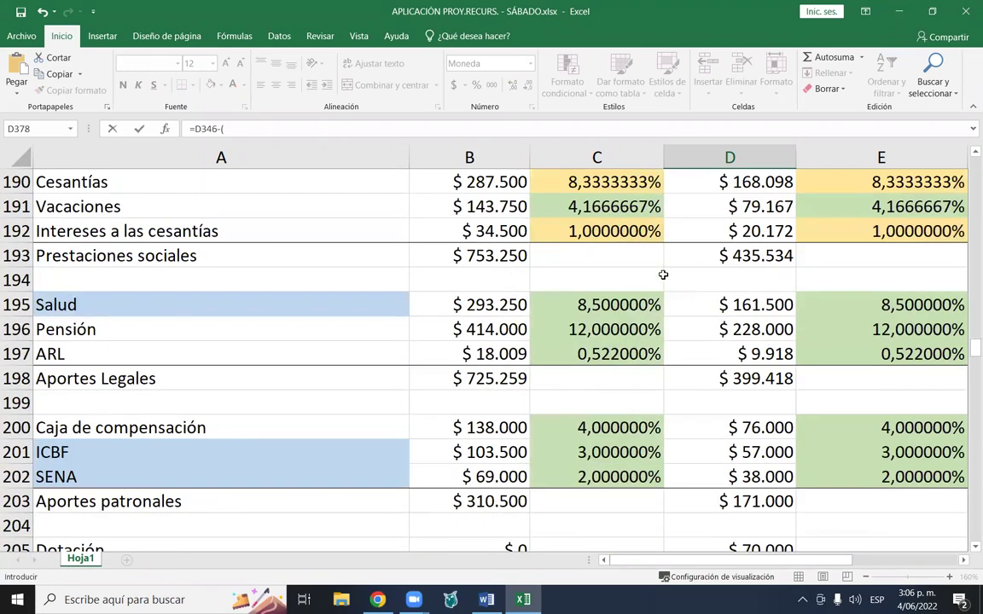
scroll(663, 275, up, 5)
scroll(660, 279, up, 17)
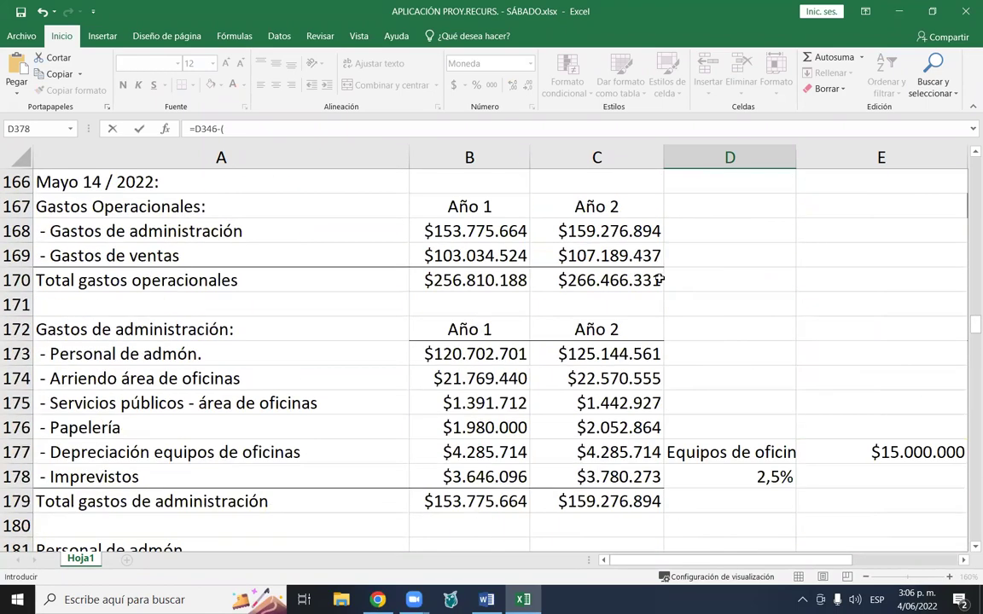
scroll(660, 279, up, 6)
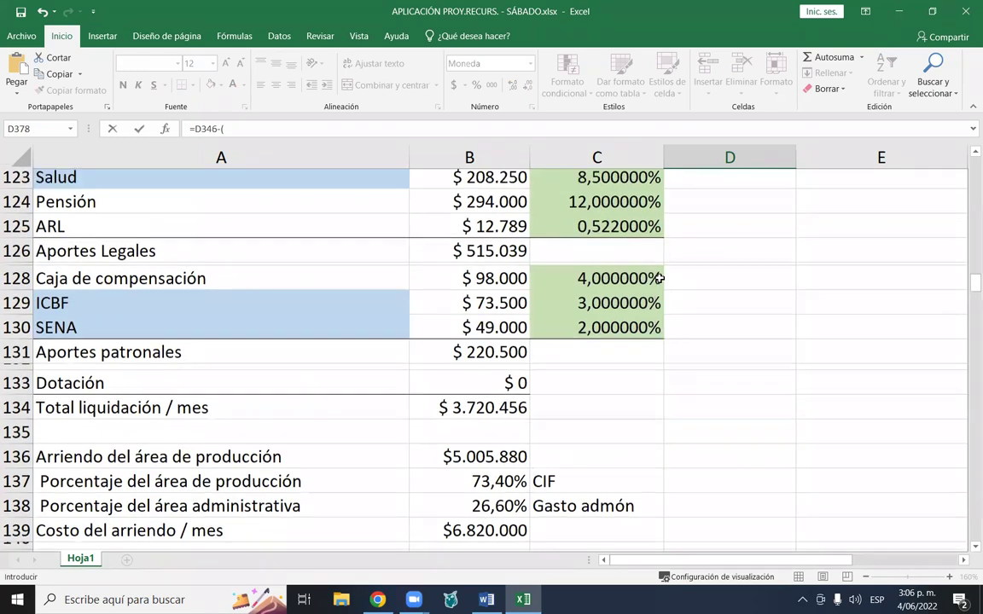
scroll(434, 341, down, 3)
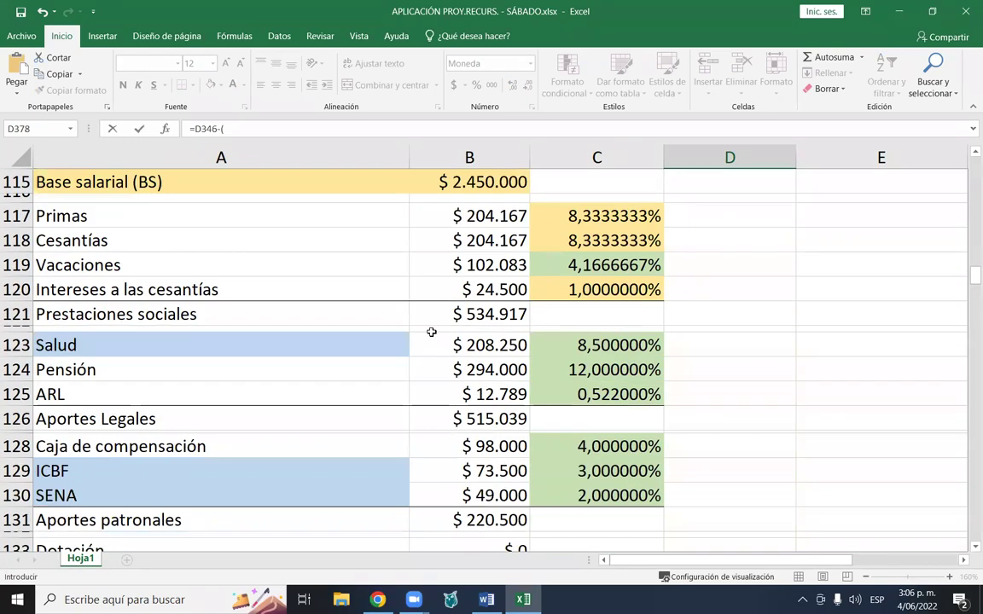
scroll(432, 334, up, 2)
scroll(516, 330, down, 1)
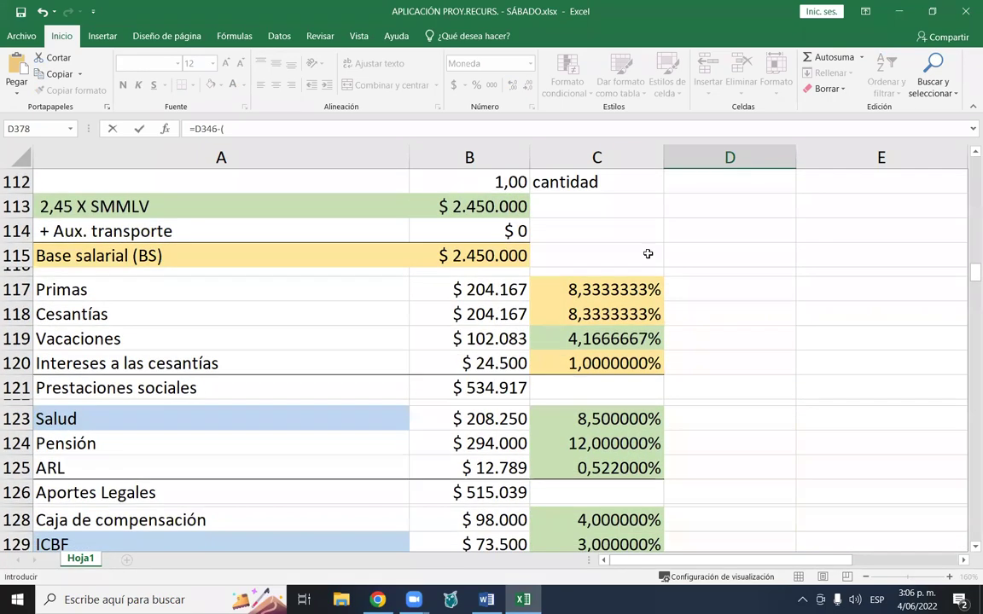
click(475, 315)
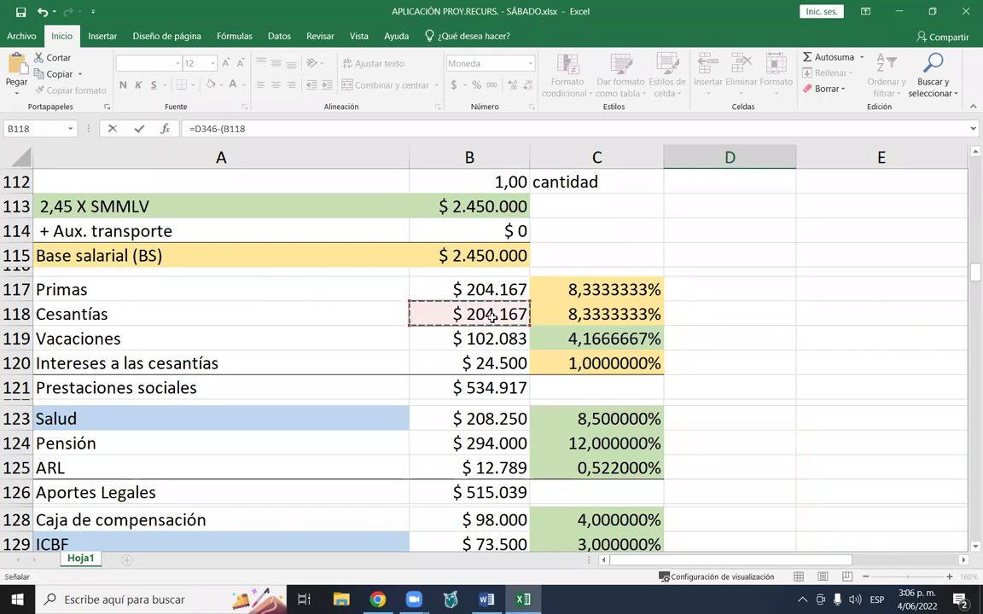
text(+)
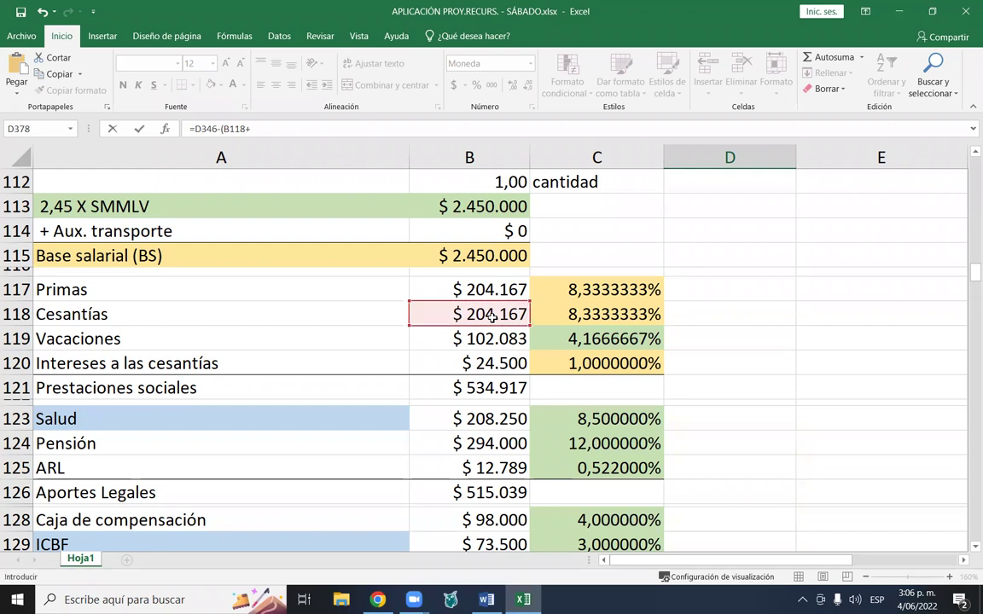
click(477, 362)
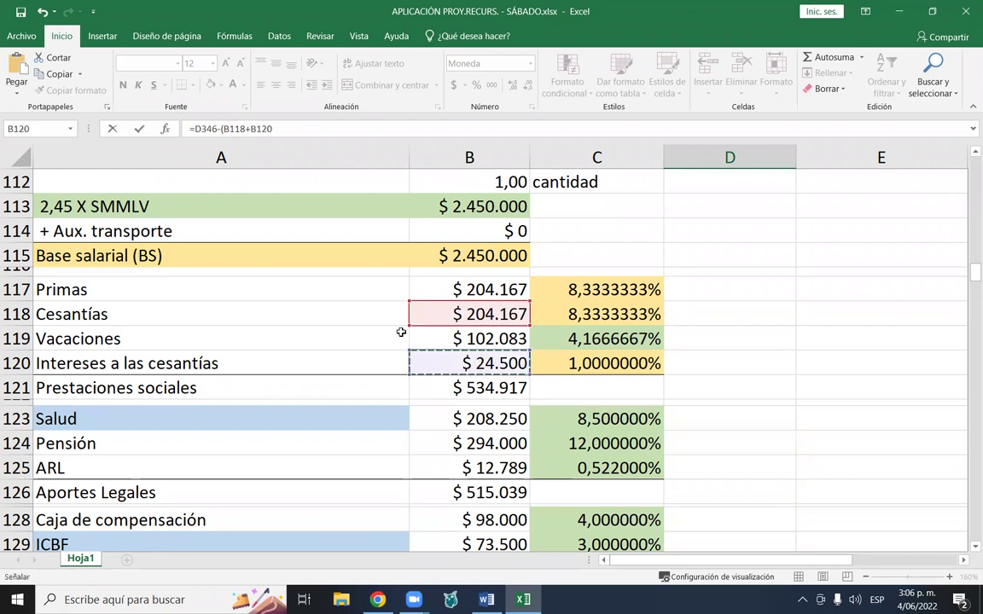
text()*12*)
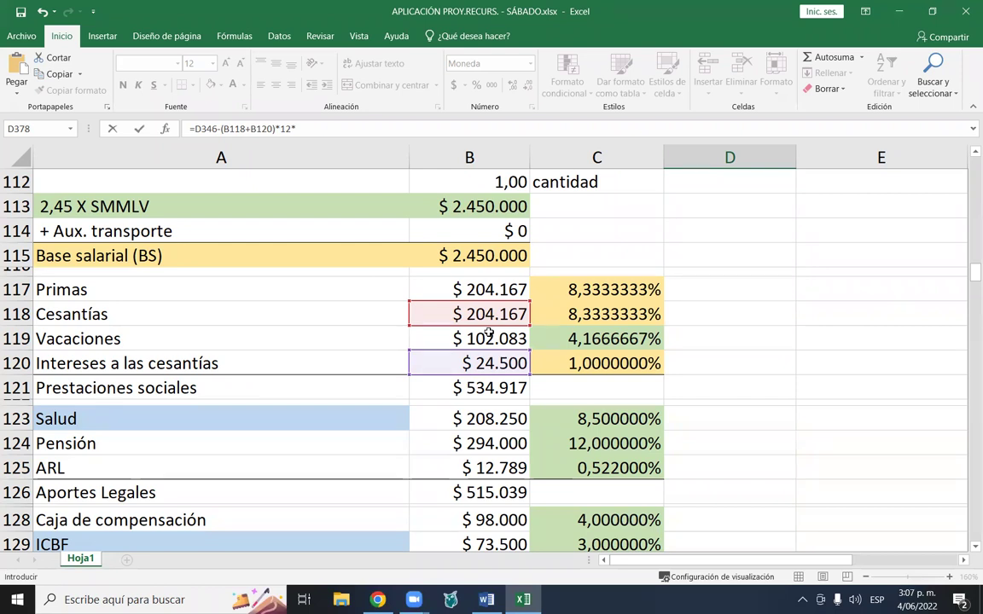
- Multiply the subtracted cesantías term in the D378 formula by the estimated inflation factor, (1+D93)
text(1+)
scroll(562, 211, up, 15)
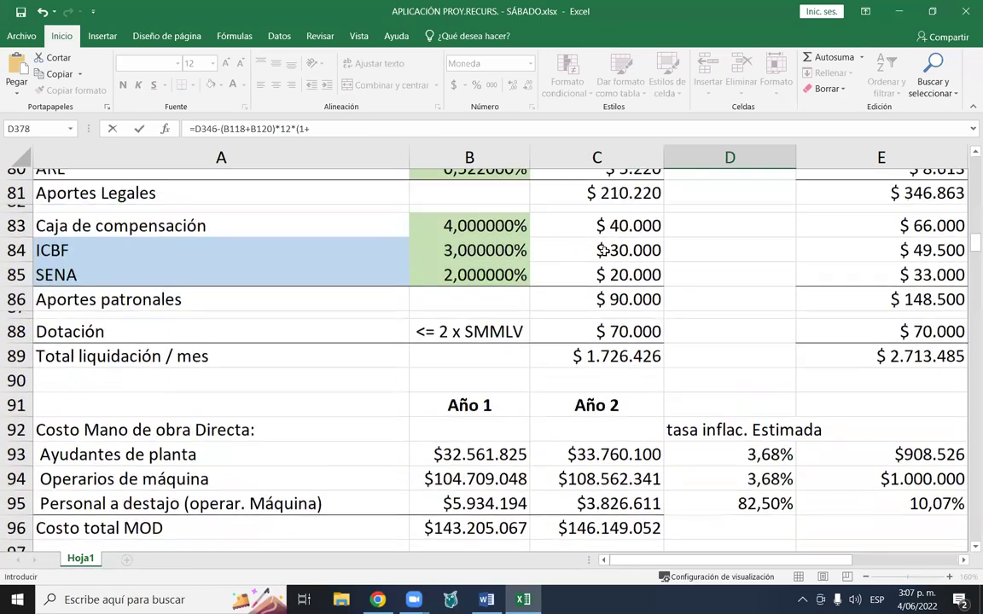
scroll(604, 252, up, 14)
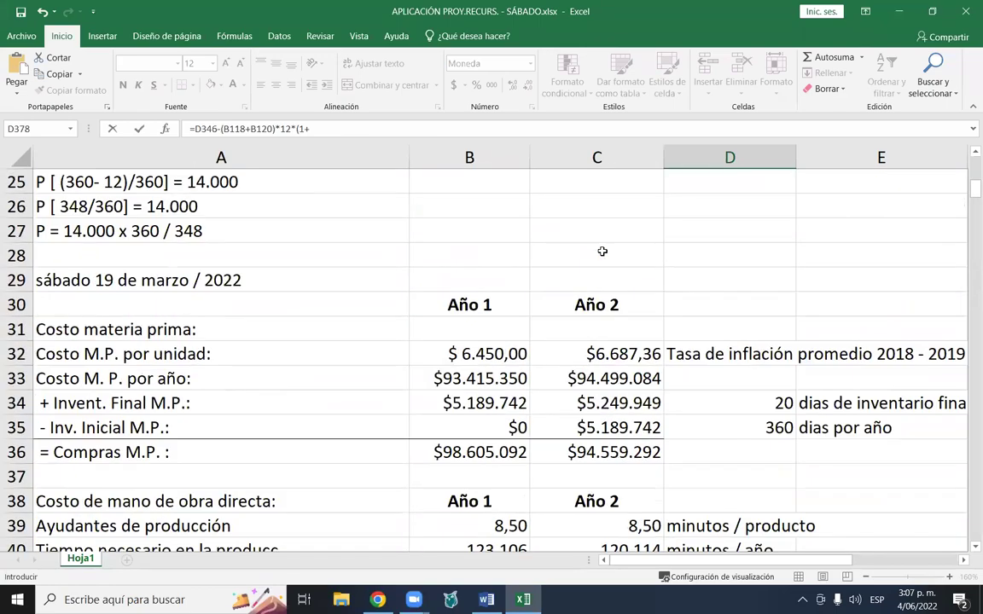
scroll(597, 247, up, 5)
scroll(595, 249, down, 7)
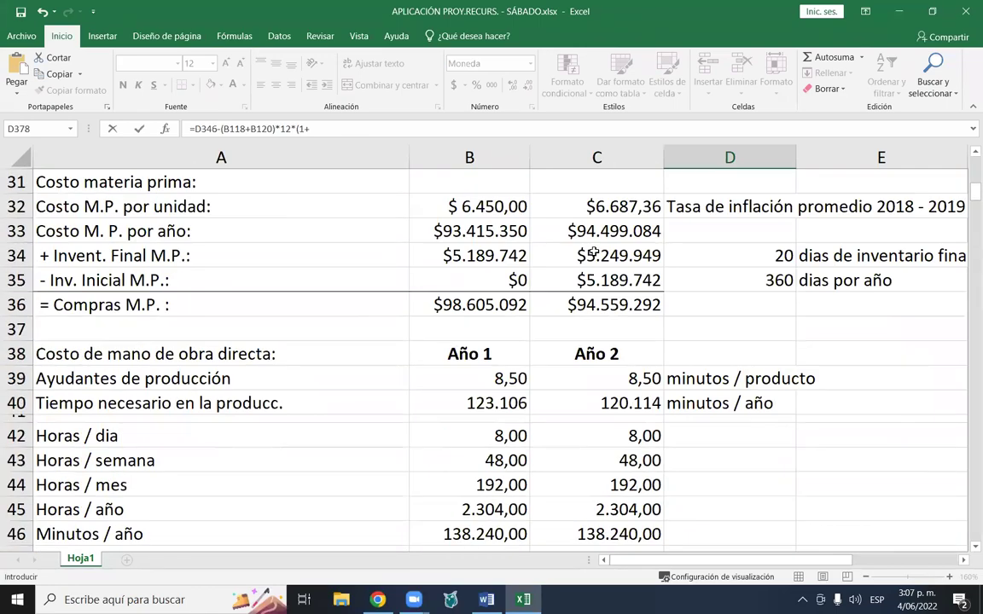
scroll(623, 329, down, 9)
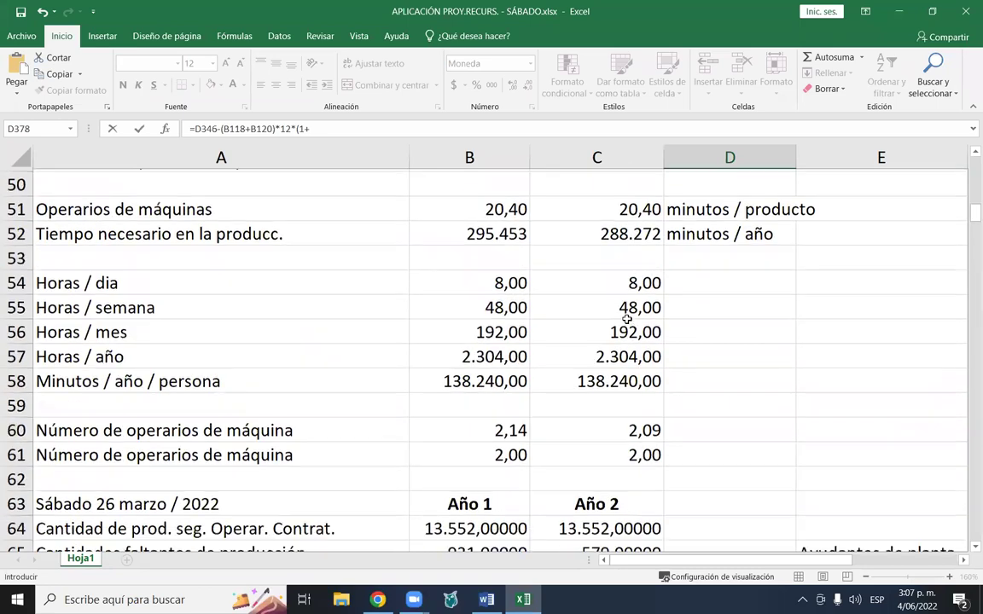
scroll(627, 317, down, 5)
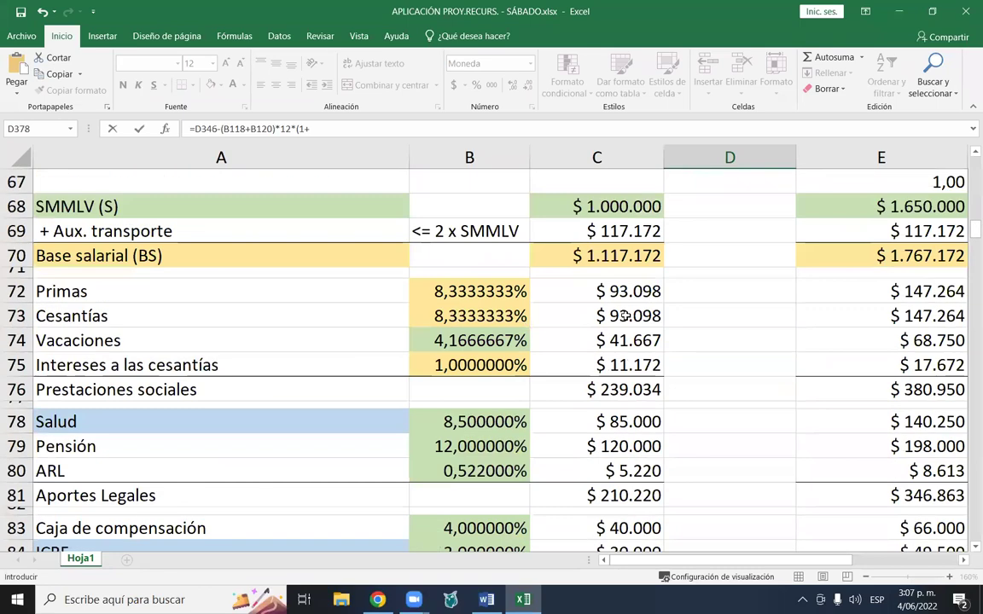
scroll(627, 314, down, 4)
click(718, 361)
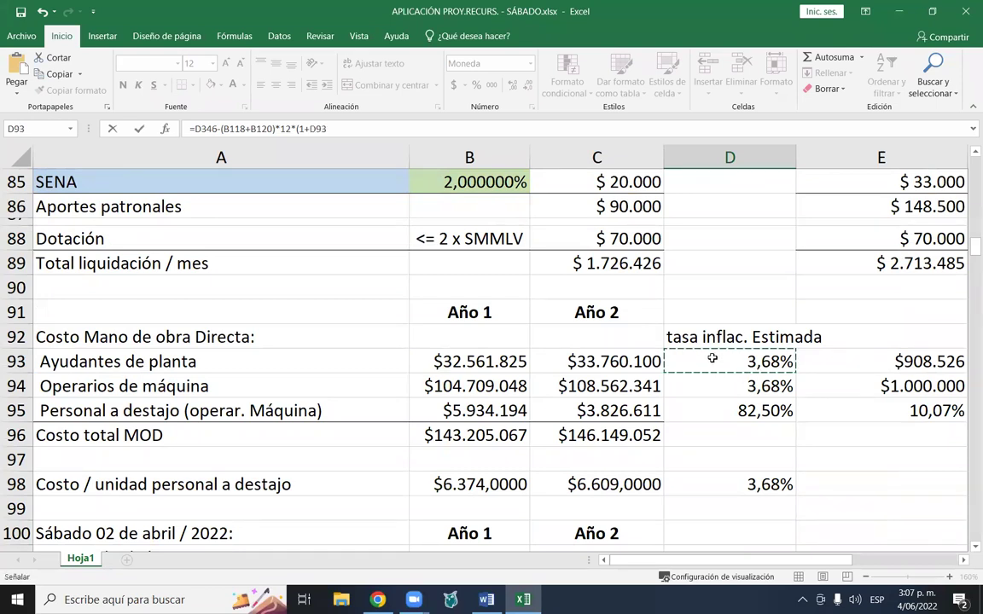
text())
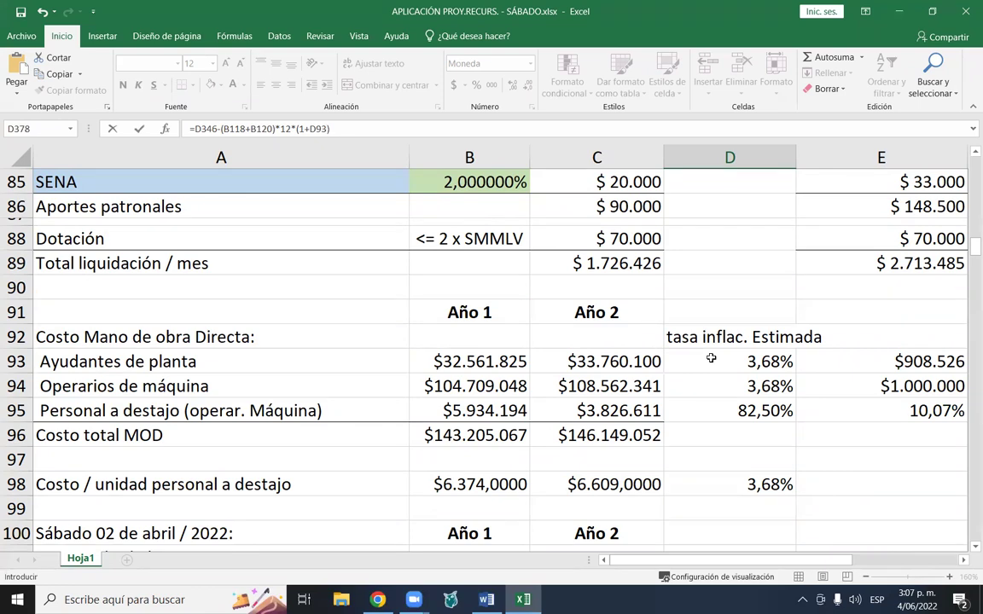
- Subtract the Año 2 machinery and equipment depreciation in C106 in the D378 formula
scroll(670, 376, down, 20)
scroll(670, 377, down, 19)
scroll(669, 377, down, 20)
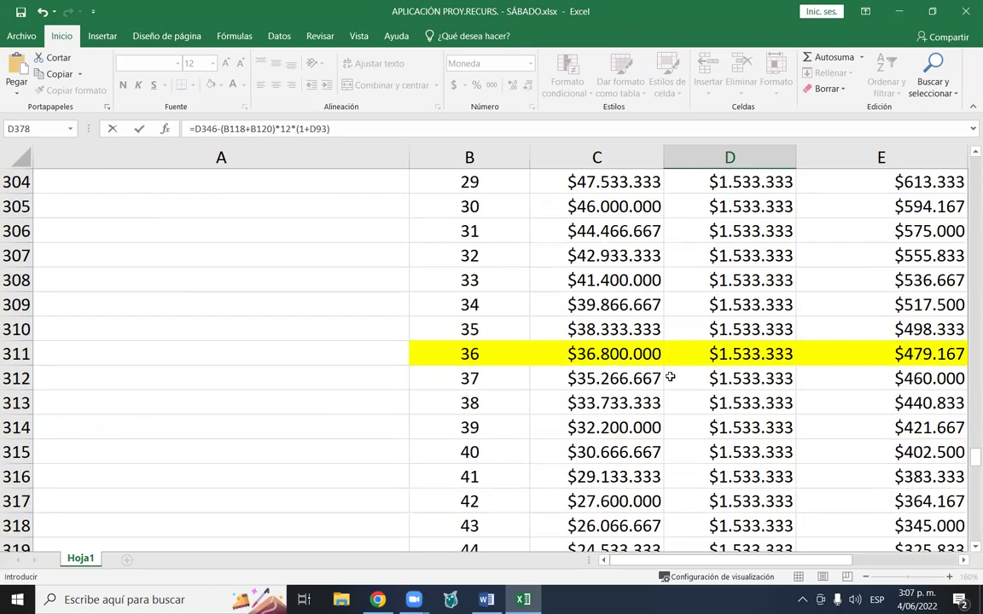
scroll(670, 376, down, 20)
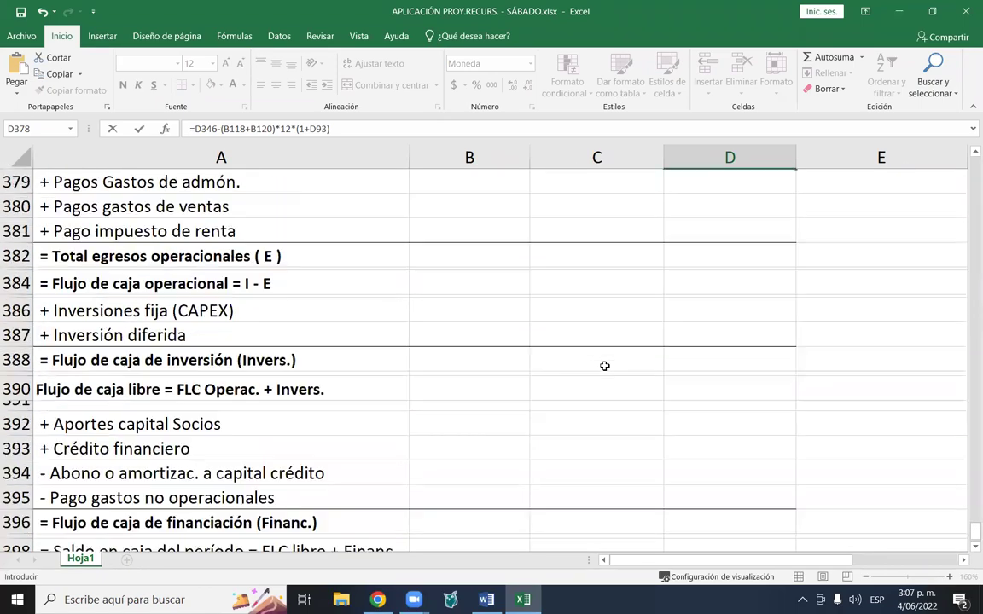
scroll(605, 366, up, 1)
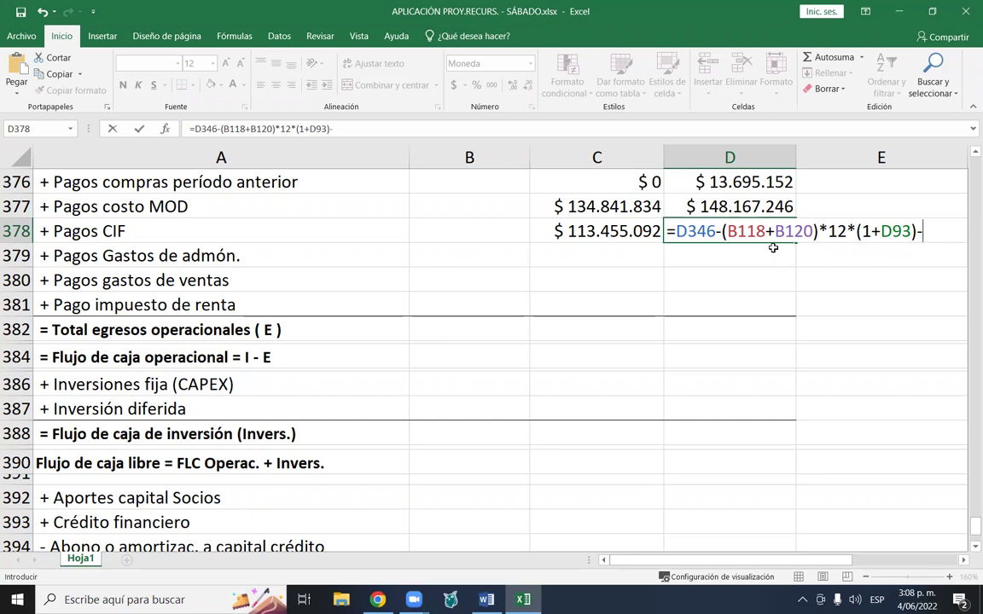
scroll(772, 192, up, 15)
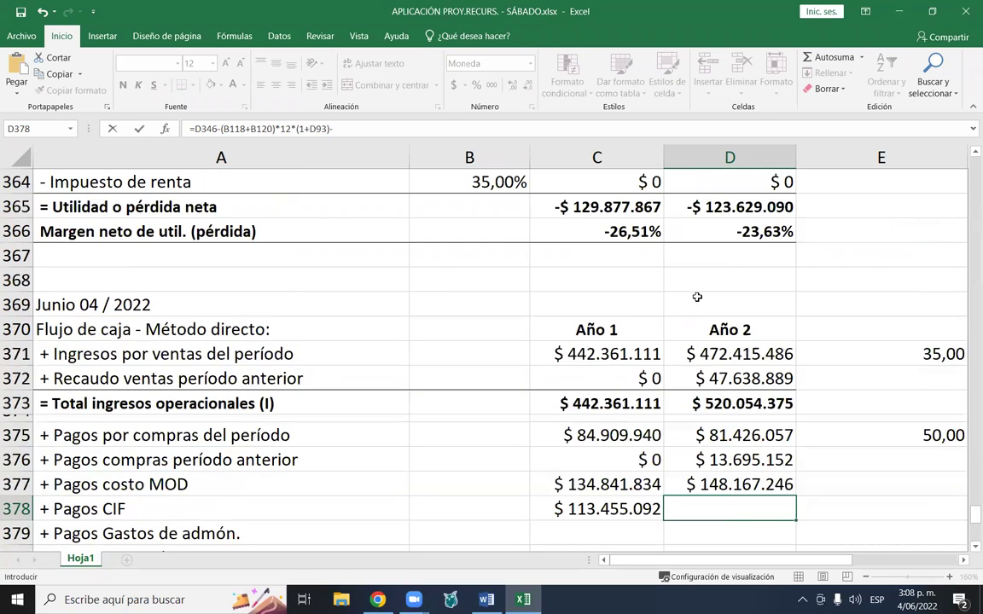
scroll(741, 276, up, 20)
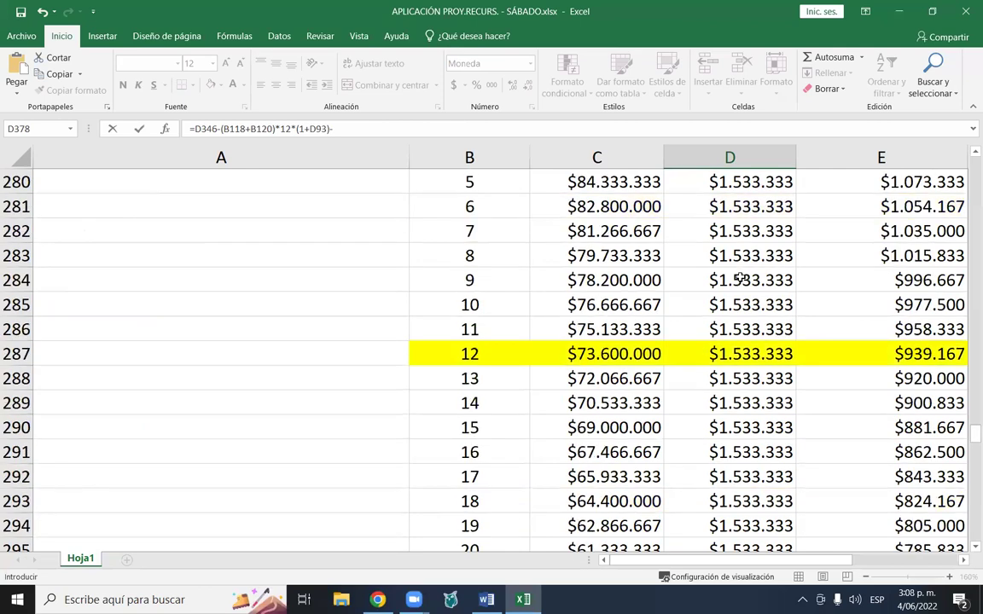
scroll(735, 279, up, 20)
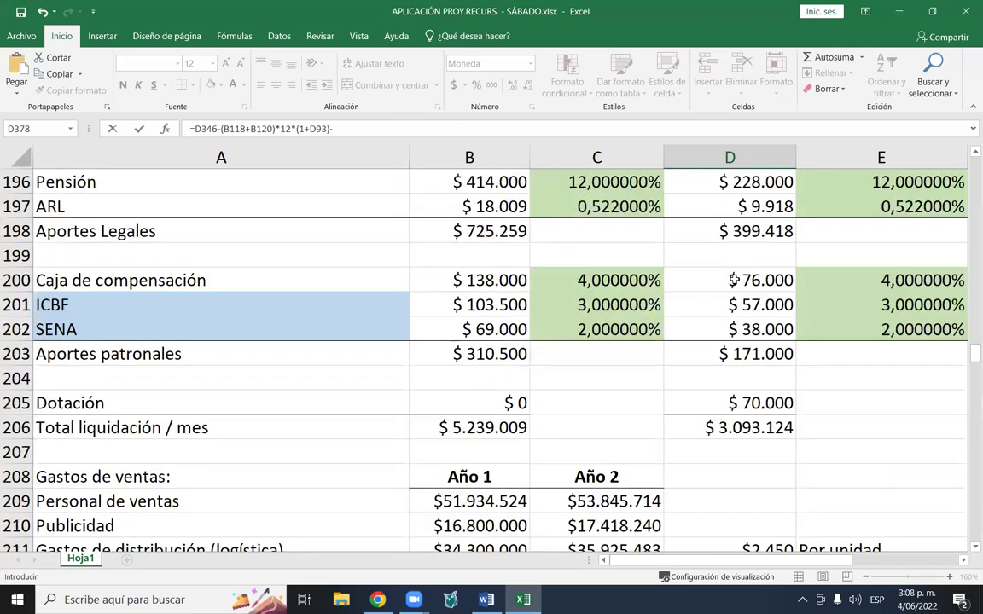
scroll(653, 305, up, 11)
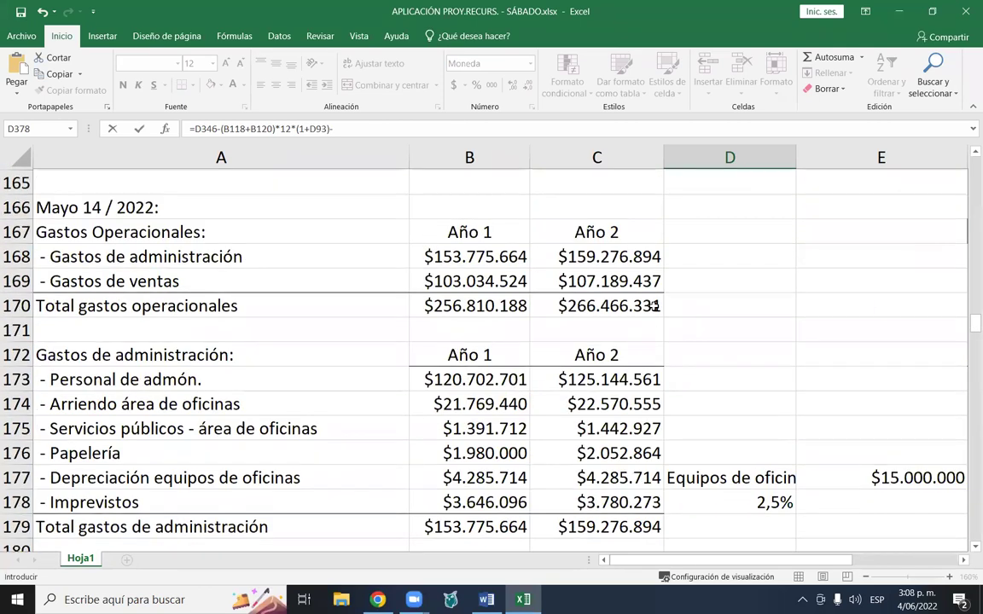
scroll(654, 305, up, 11)
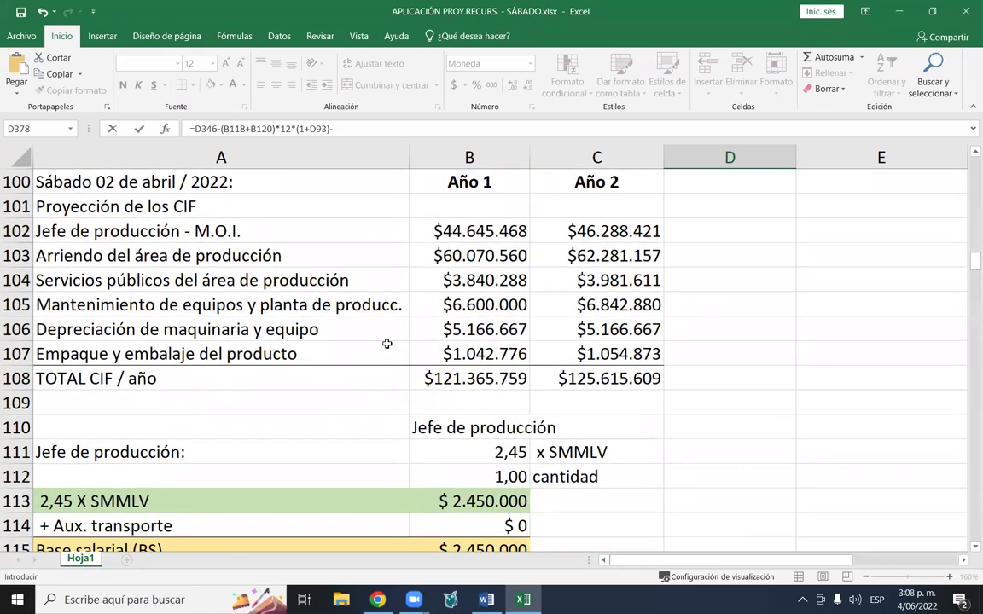
click(631, 329)
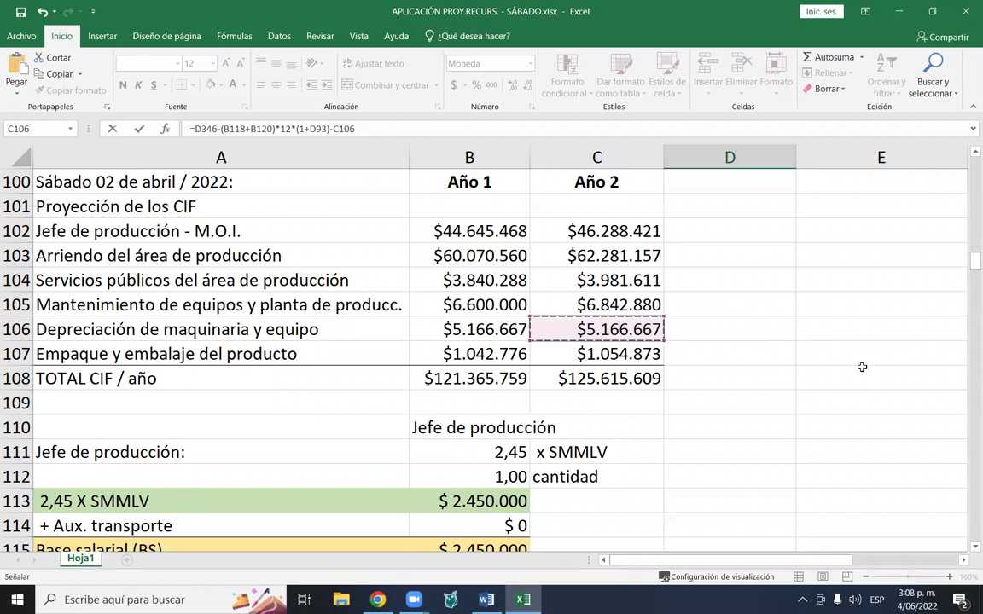
- Complete the D378 formula by adding twelve months of Año 1 cesantías and their interest for the Jefe de producción, +(B118+B120)*12
text(+()
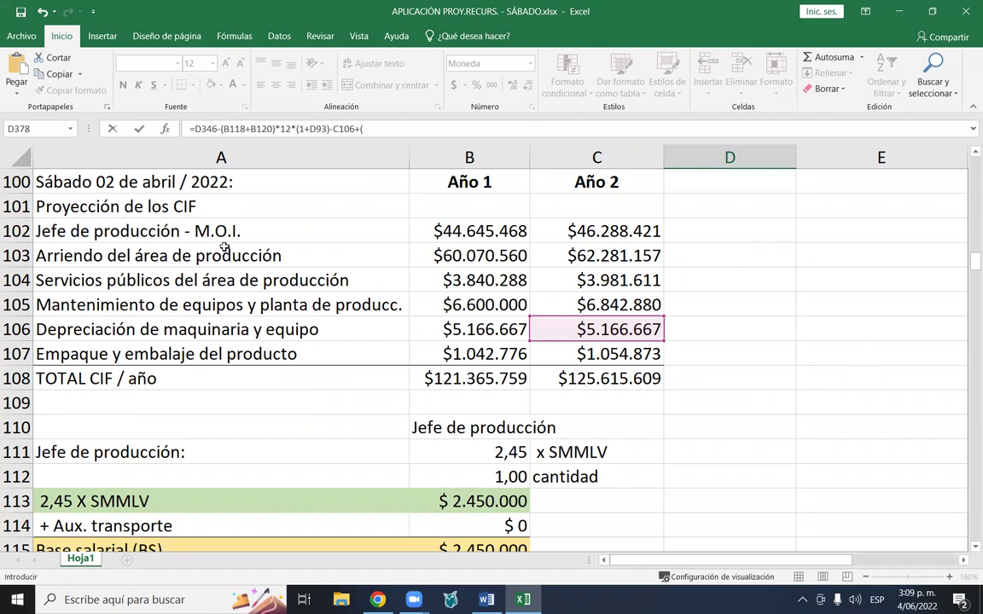
scroll(587, 270, up, 7)
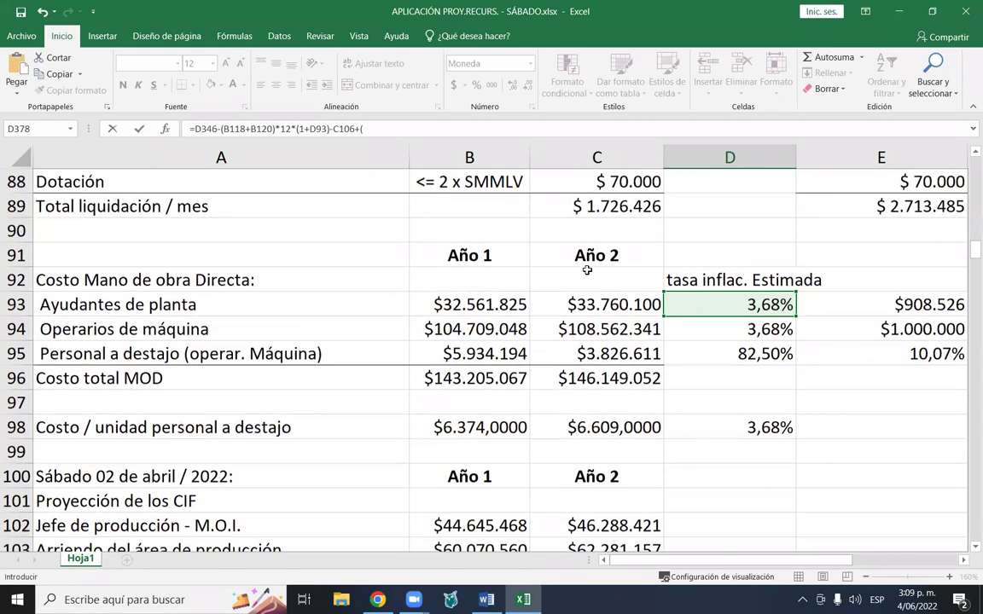
scroll(587, 270, up, 4)
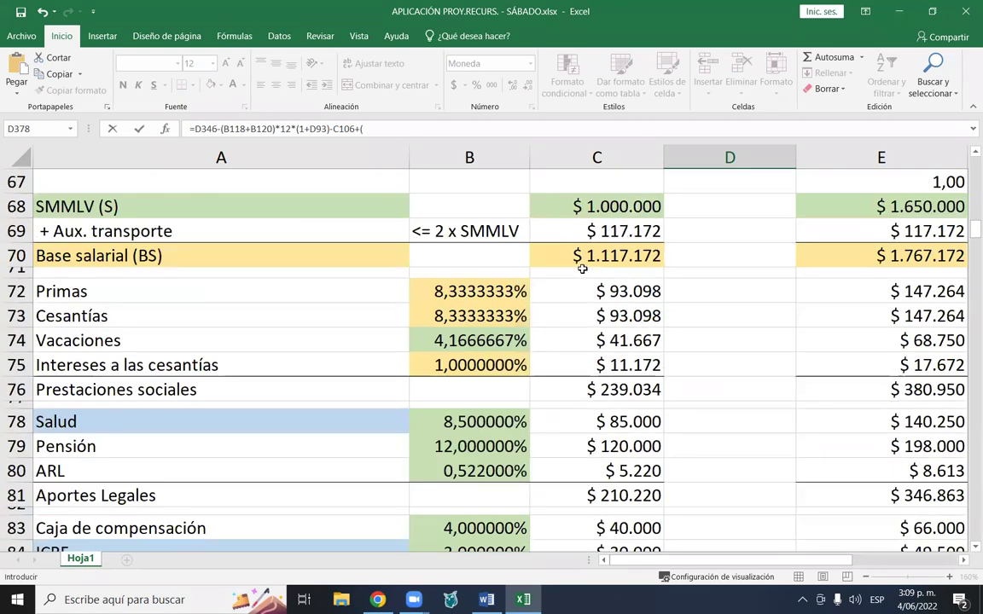
scroll(585, 270, up, 2)
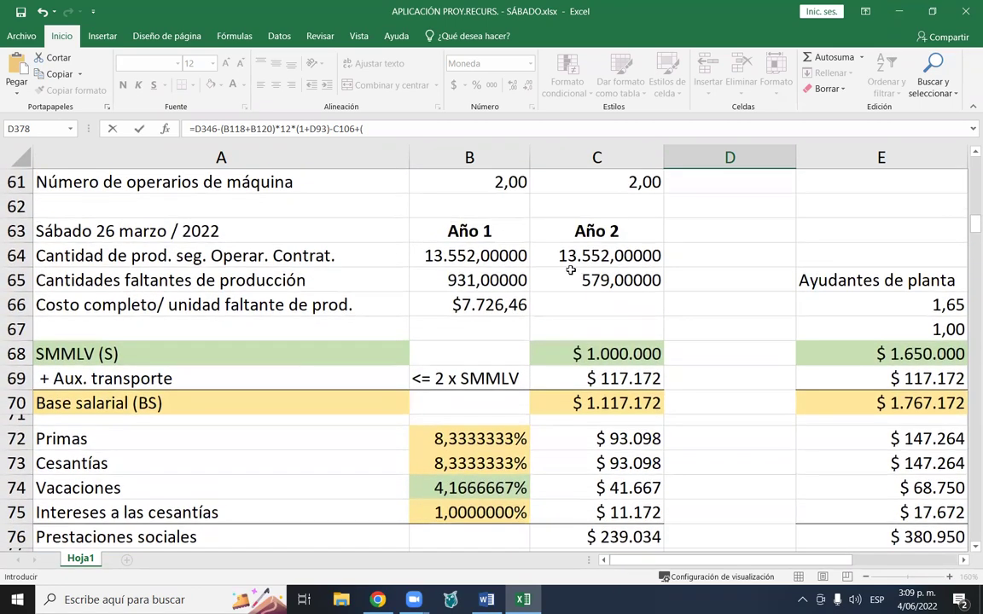
scroll(569, 271, down, 18)
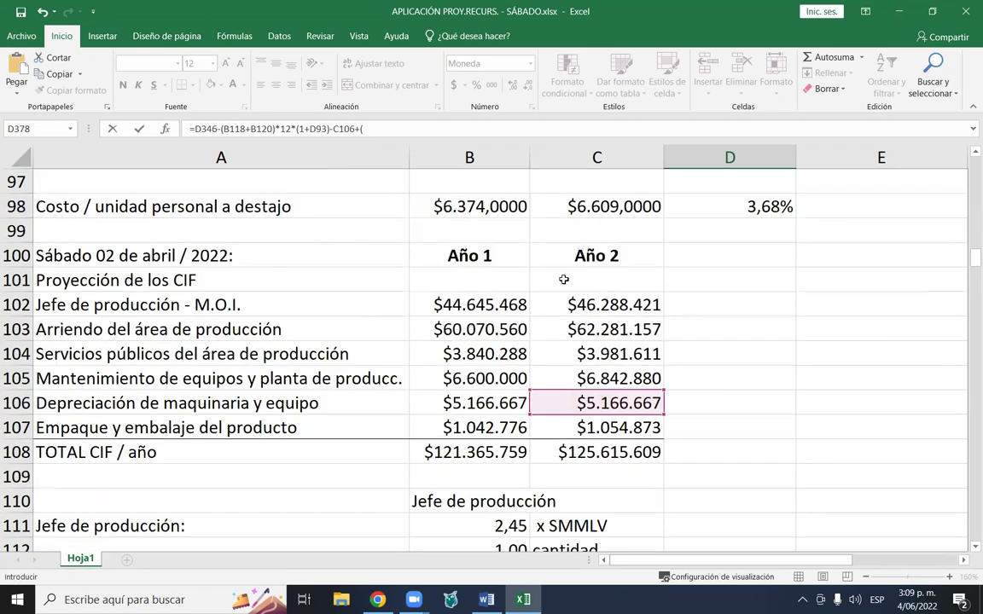
scroll(512, 256, up, 3)
scroll(451, 285, down, 2)
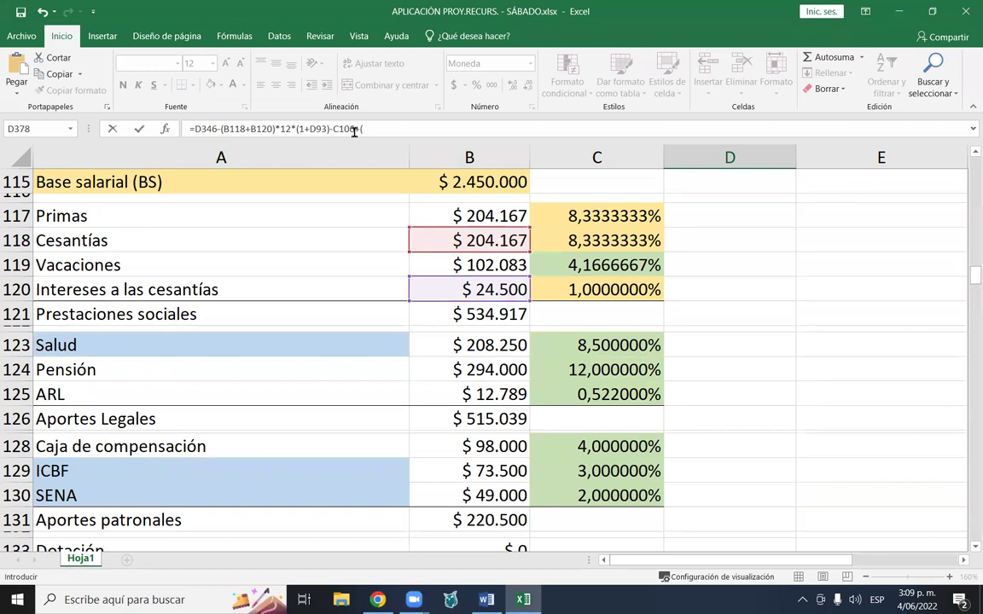
click(483, 240)
text(+)
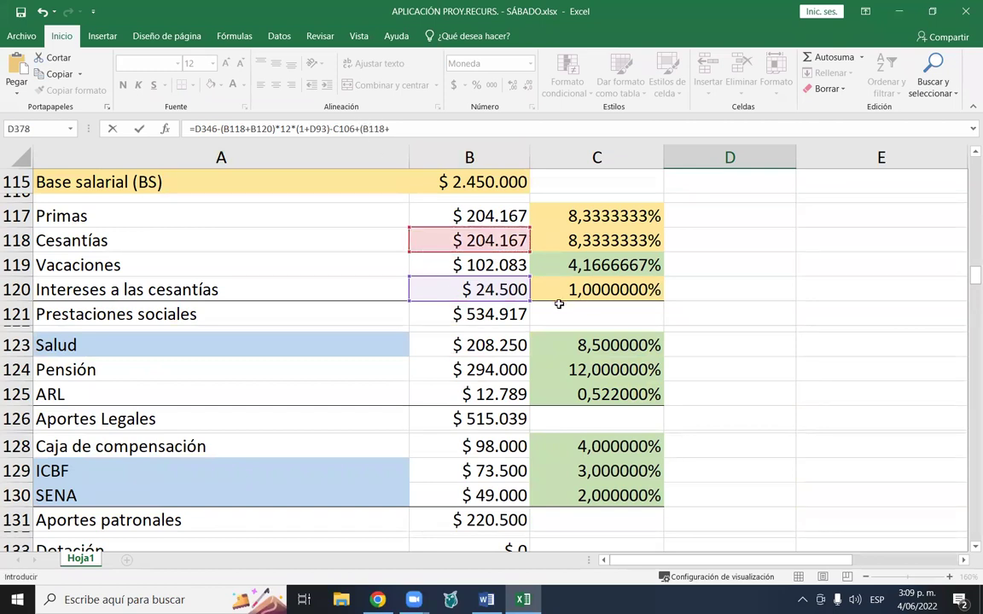
click(487, 290)
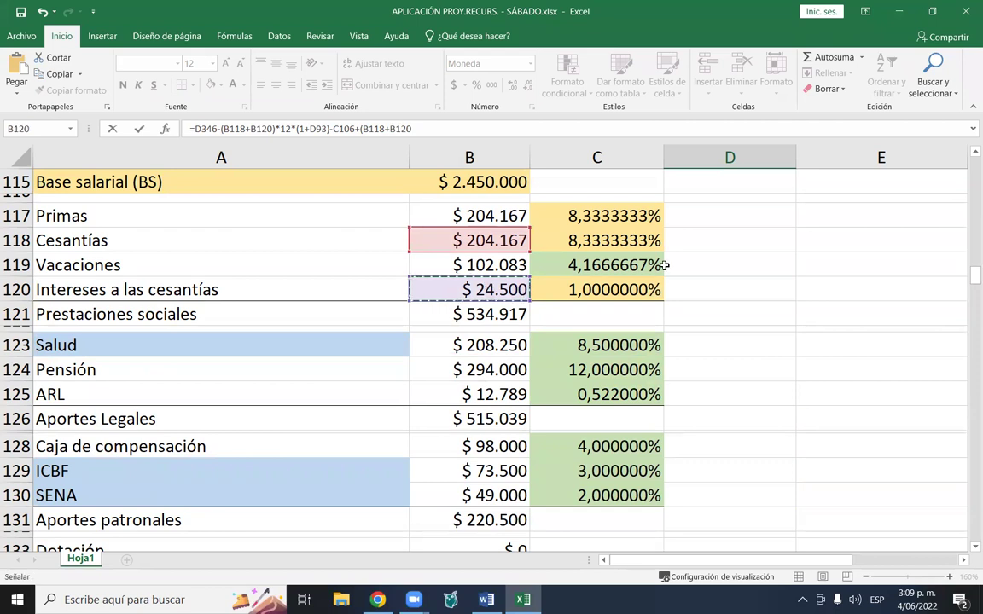
text()*12)
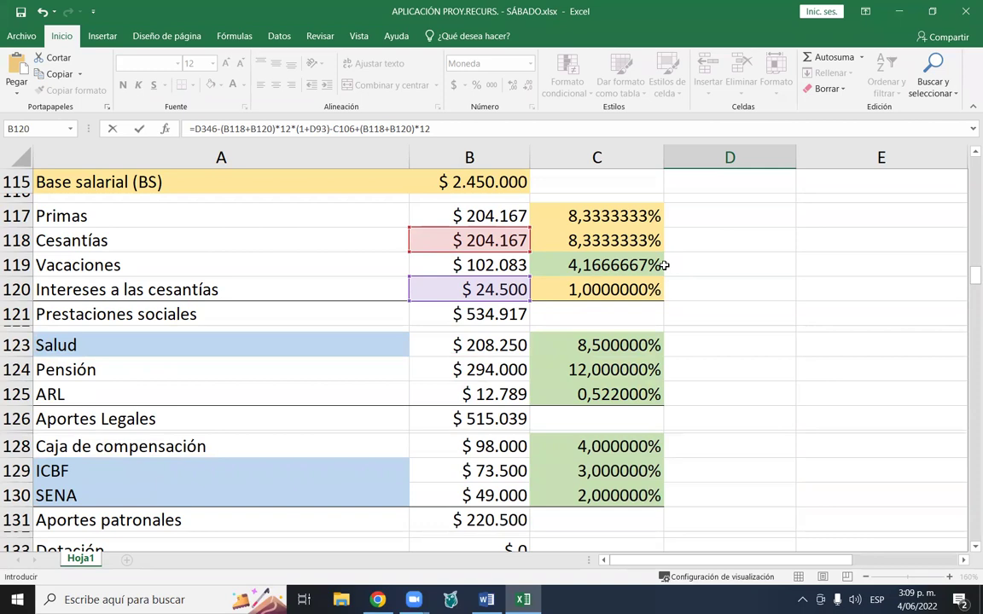
key(Return)
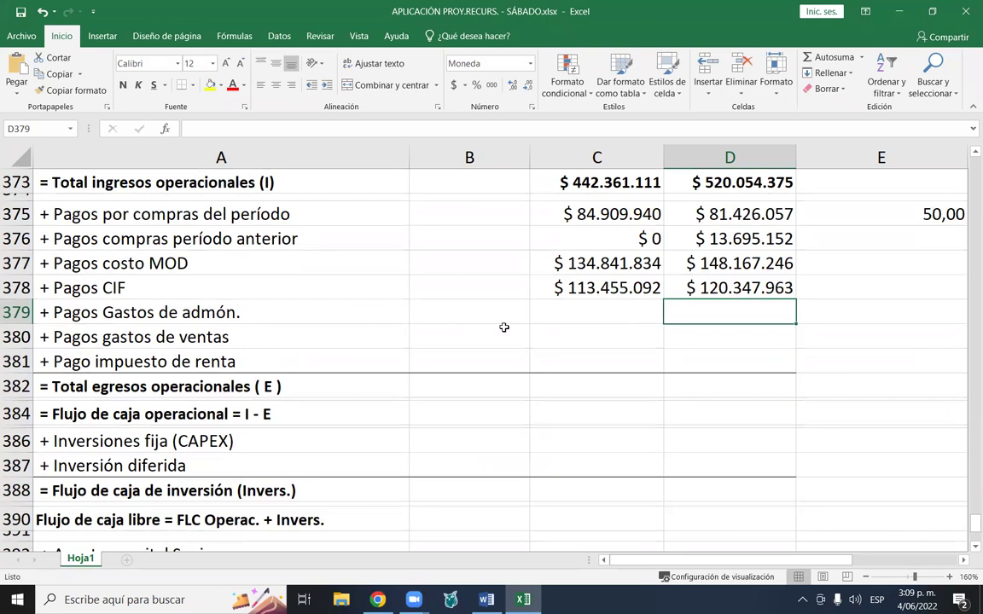
- Start the Año 1 Pagos Gastos de admón. formula in C379 with a reference to the income statement's administration expenses in C354
click(544, 313)
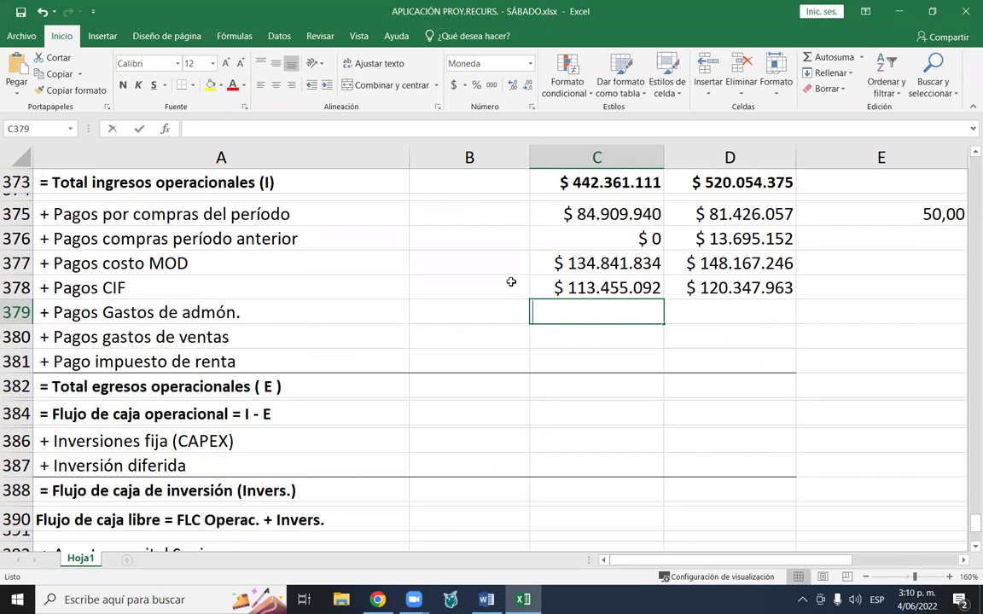
text(=)
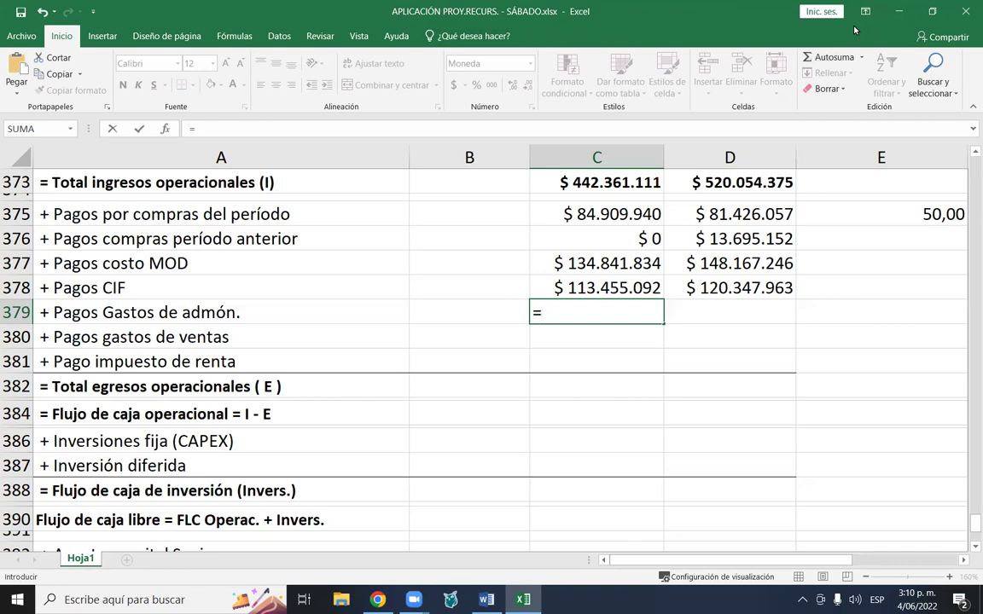
scroll(695, 299, up, 1)
scroll(696, 298, up, 6)
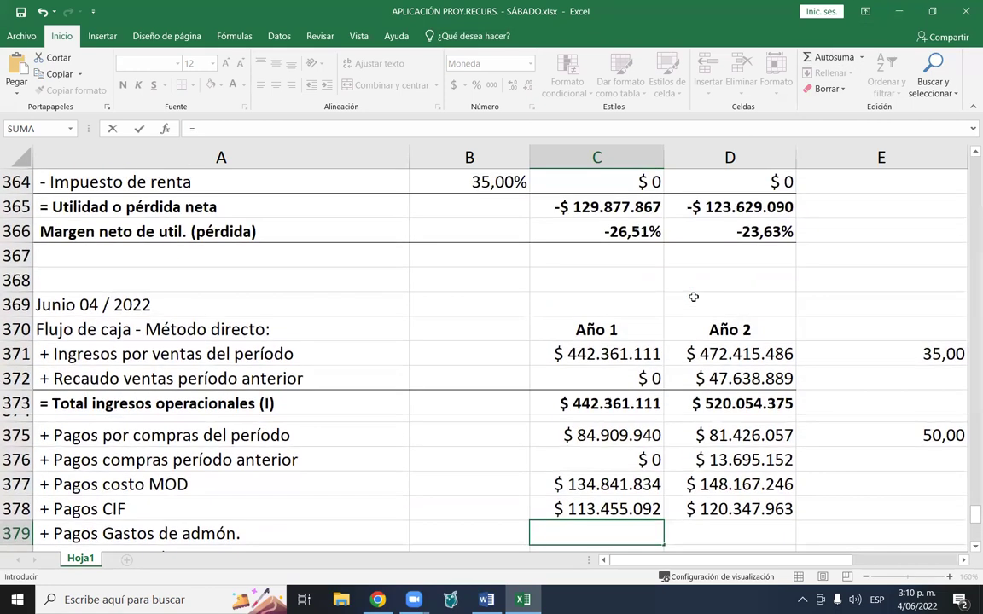
scroll(622, 309, up, 1)
scroll(622, 309, up, 1)
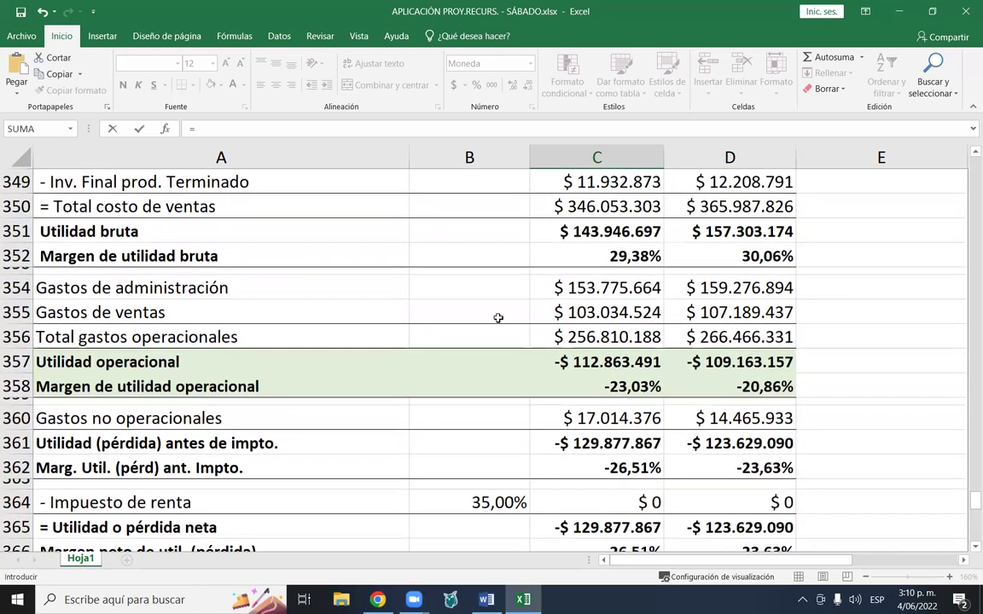
click(616, 288)
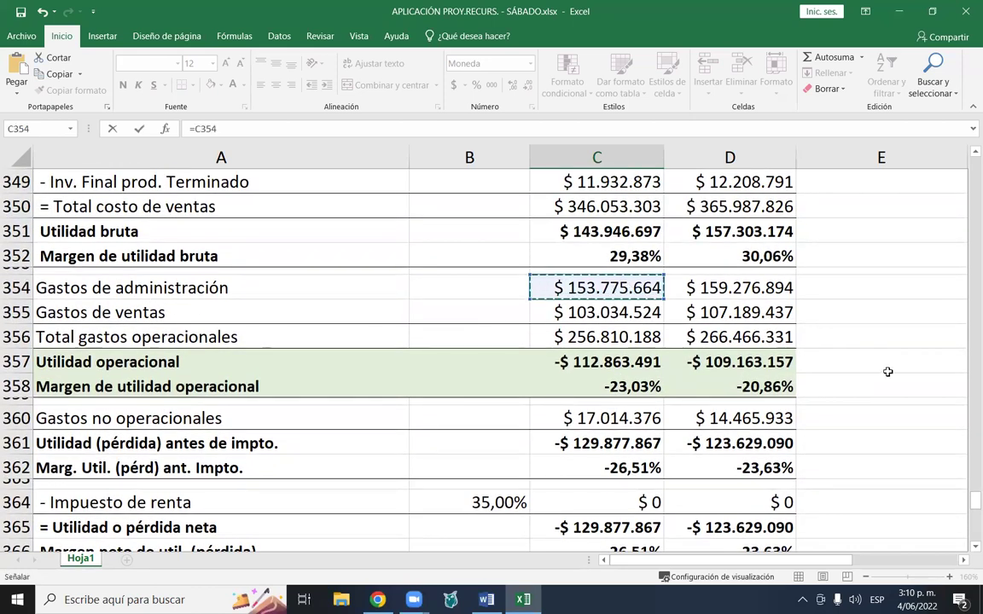
- Open a subtracted group in the C379 formula with the Gerente's cesantías and their interest, B190+B192
text(-()
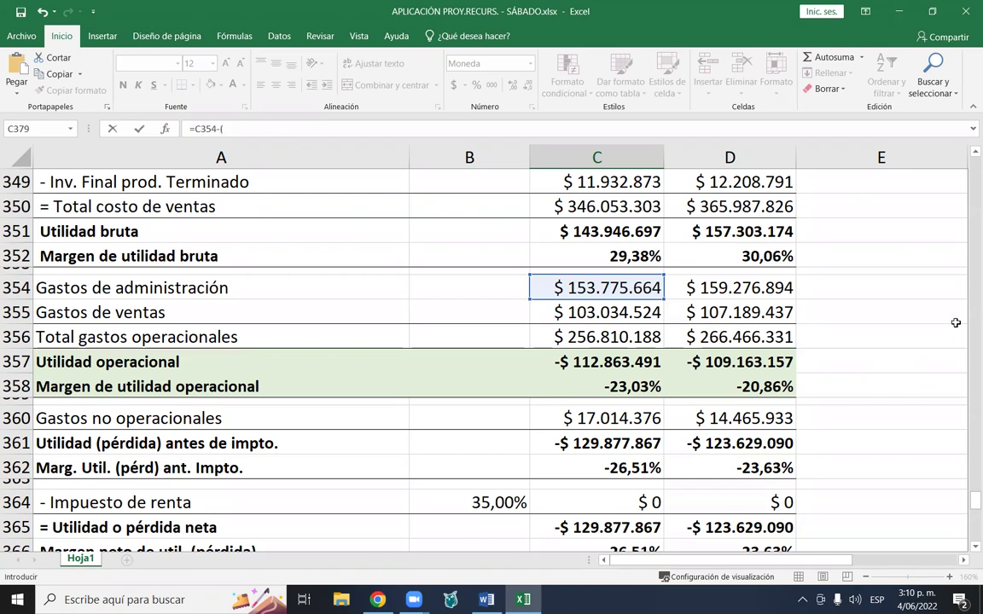
scroll(954, 323, up, 15)
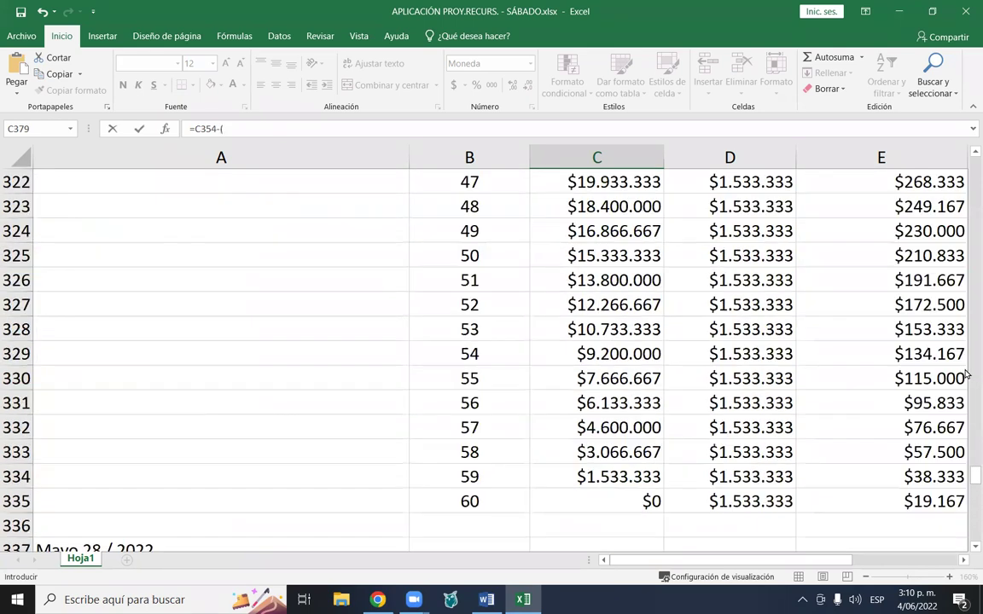
scroll(966, 286, up, 20)
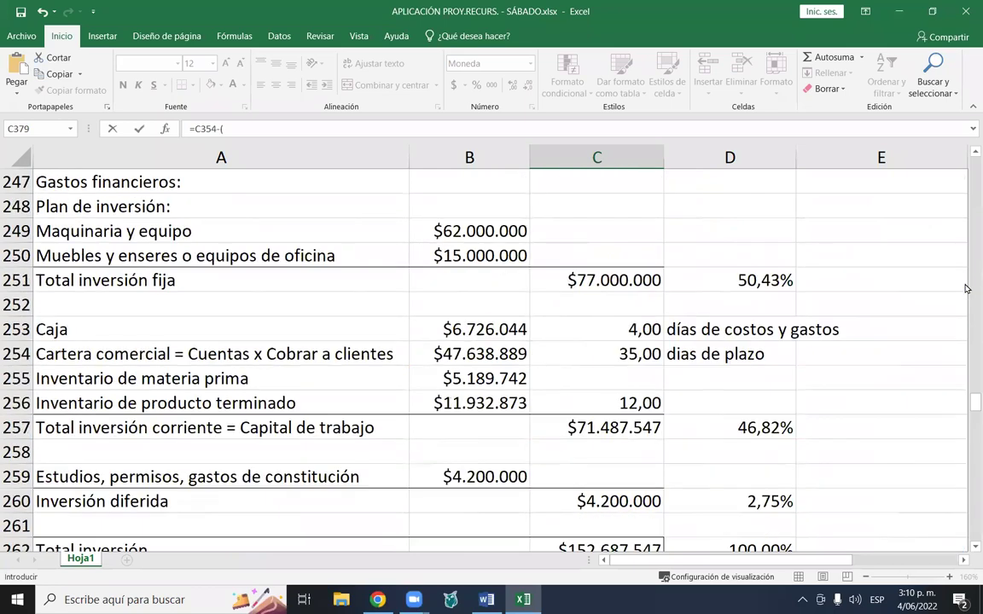
scroll(967, 288, up, 19)
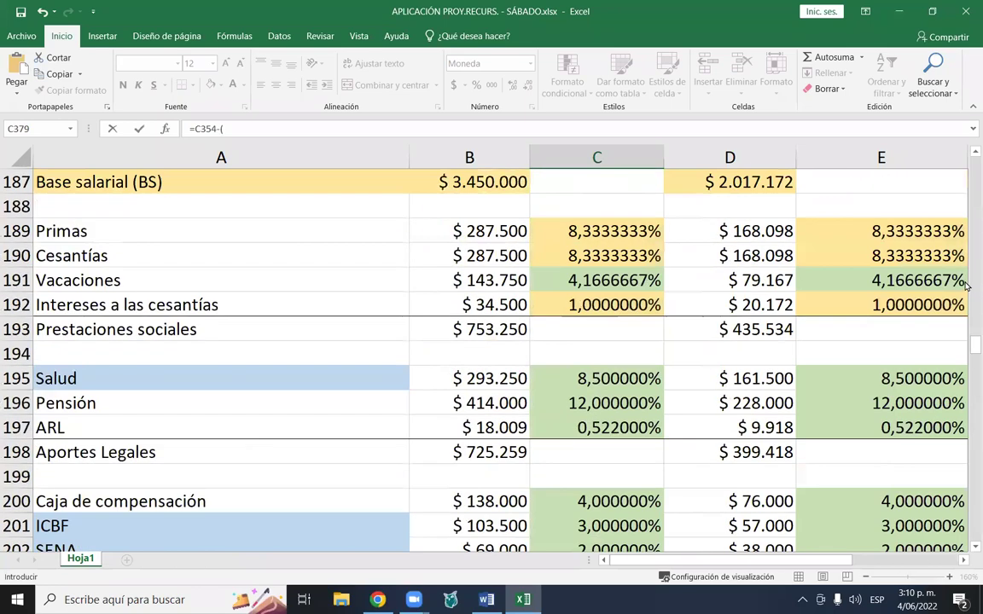
scroll(849, 276, down, 3)
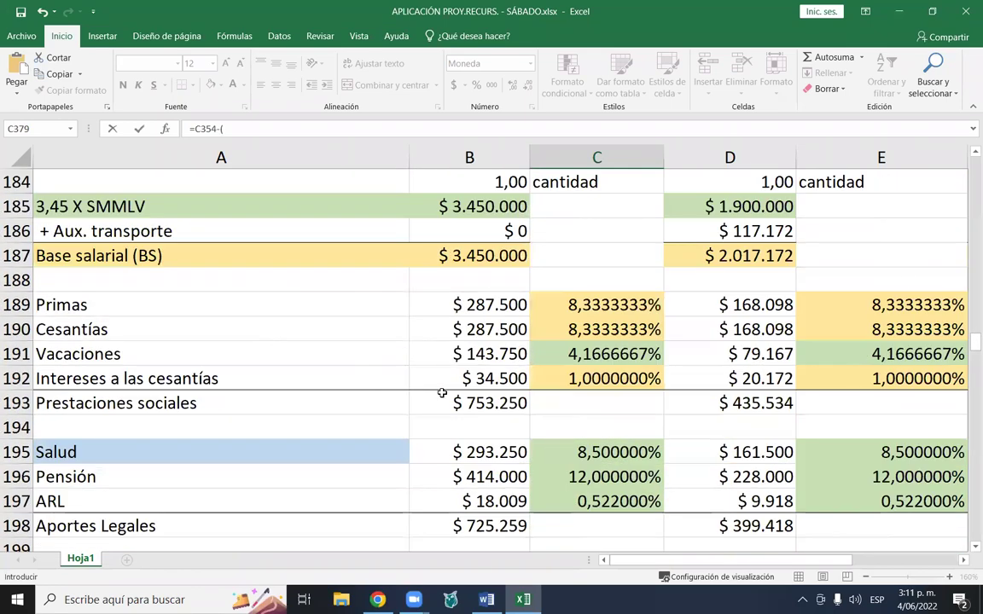
click(496, 323)
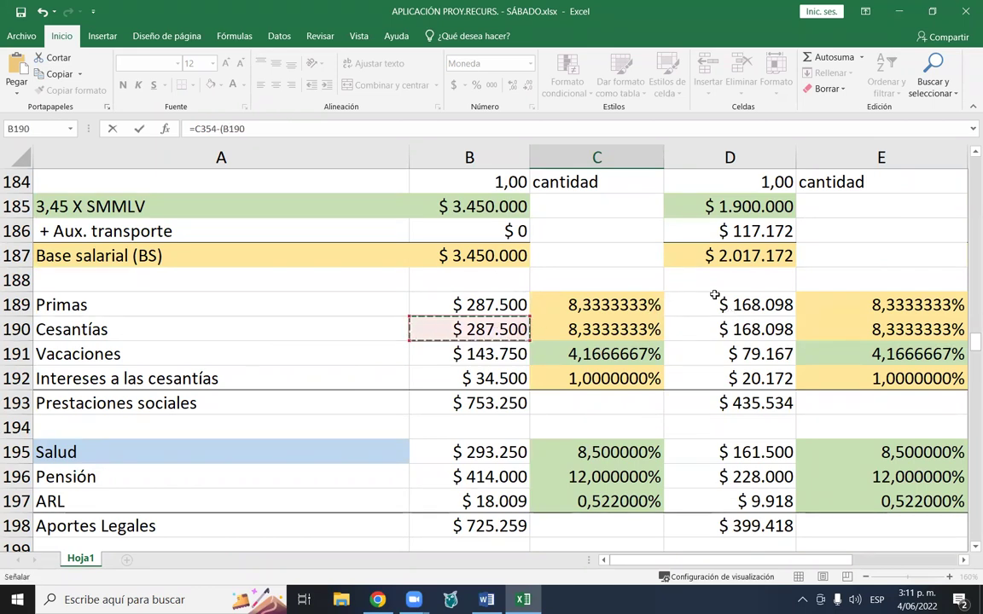
text(+)
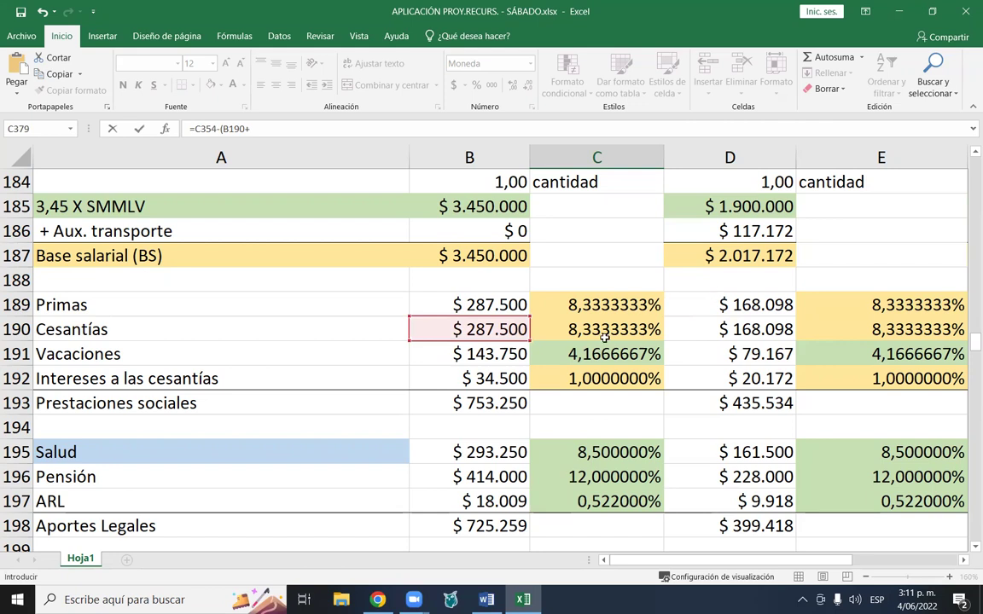
click(509, 377)
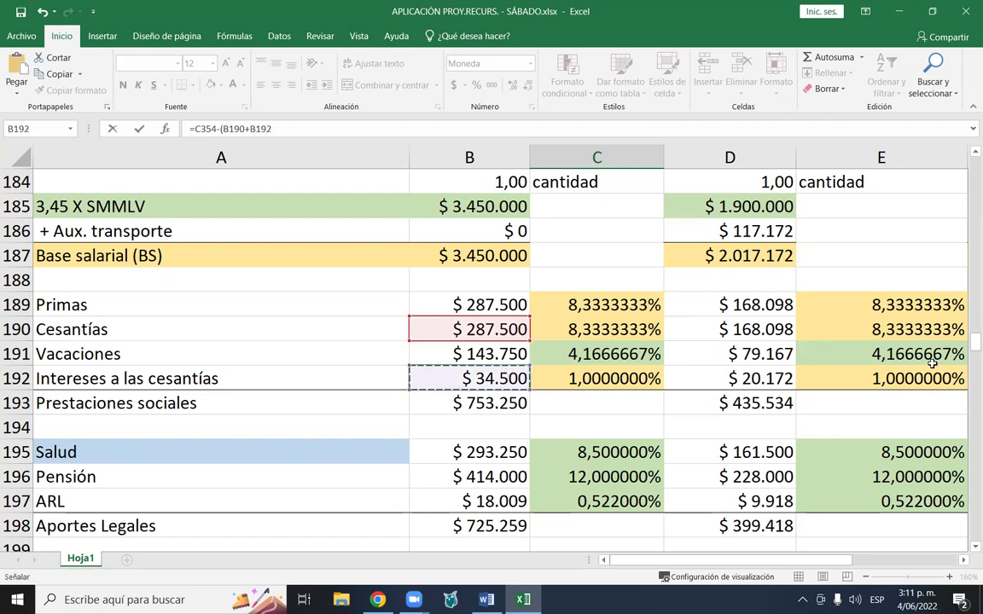
- Add the Secretaria's cesantías and their interest, D190+D192, to the subtracted group in the C379 formula
text(+)
scroll(939, 358, up, 2)
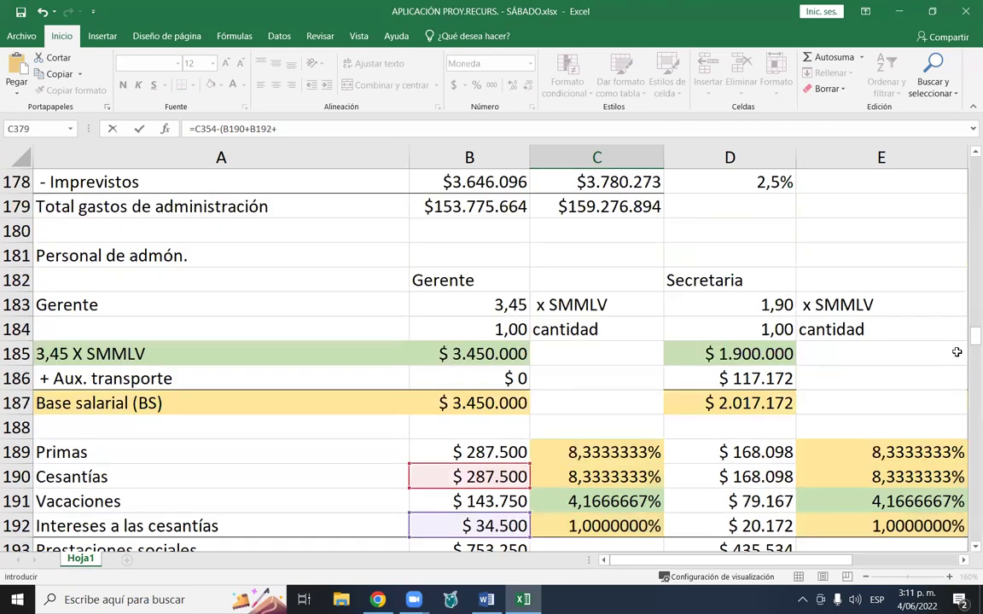
scroll(638, 437, down, 1)
click(685, 402)
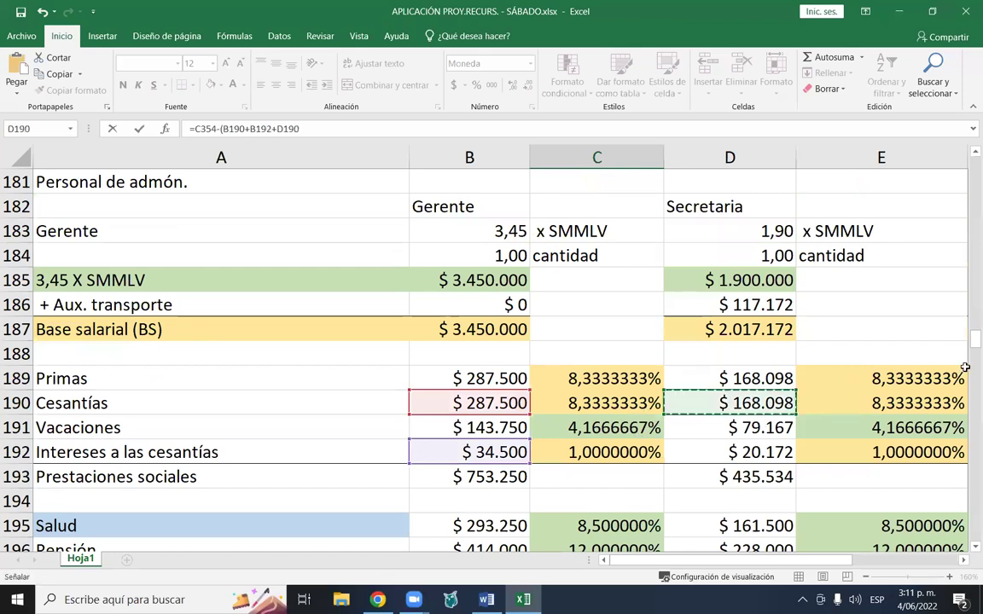
text(+)
scroll(849, 338, down, 1)
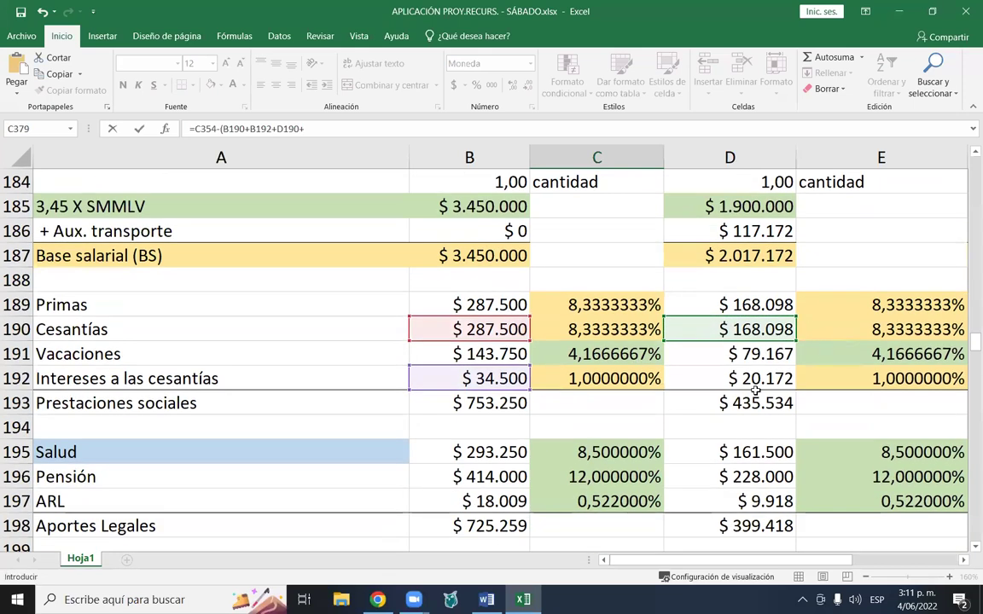
click(757, 383)
- Add the Mensajero's cesantías and interest, F190+F192, to the subtracted group in C379, close it and multiply it by 12
text(+)
scroll(869, 507, right, 1)
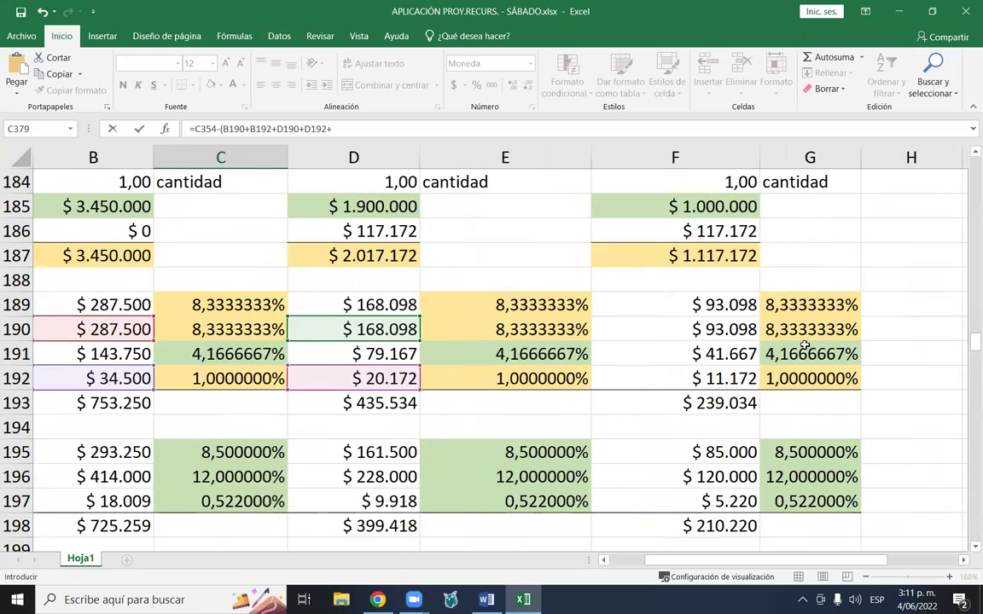
scroll(805, 345, up, 1)
click(734, 403)
text(+)
scroll(899, 368, down, 1)
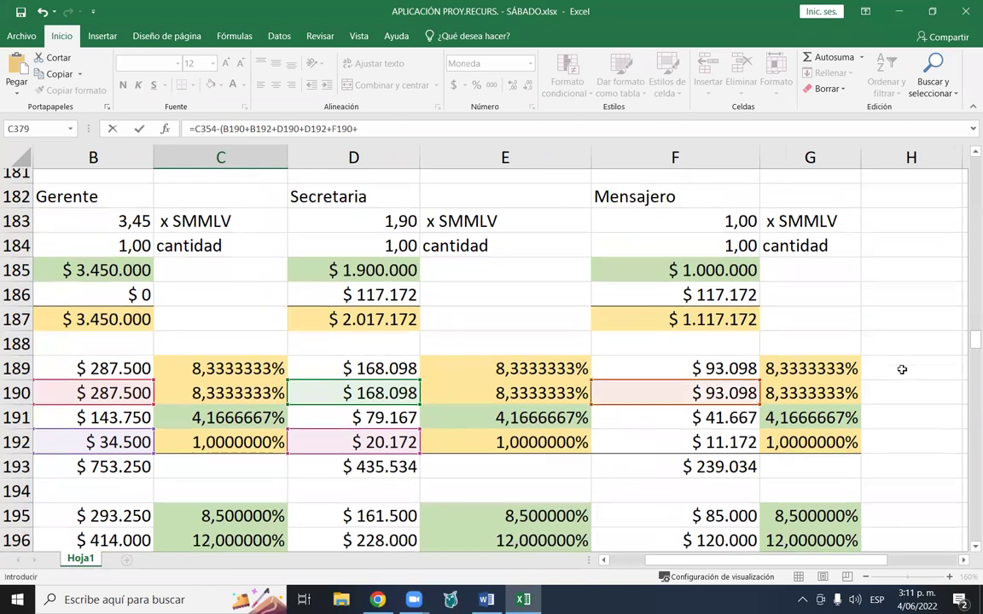
click(729, 381)
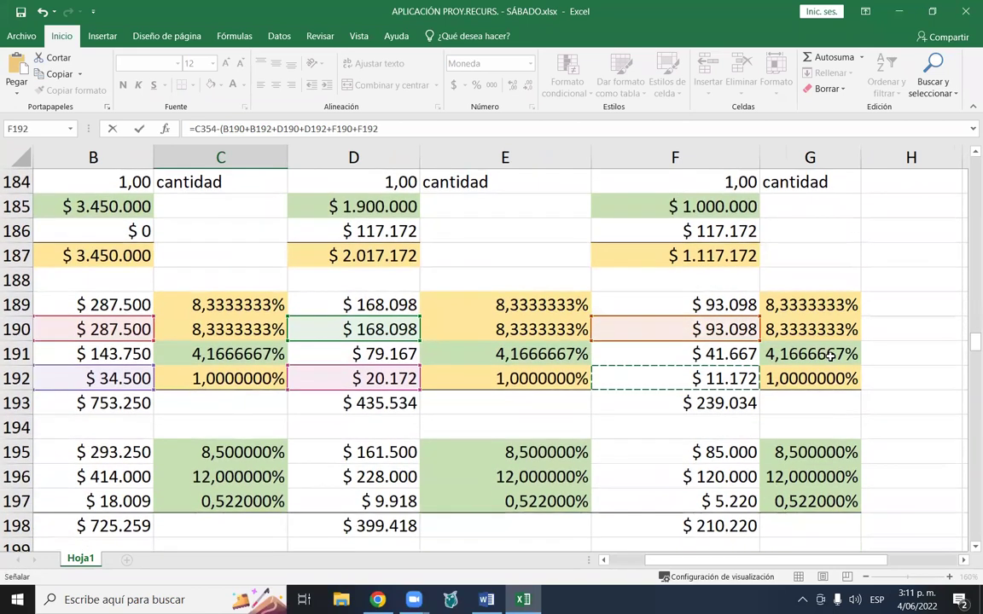
text())
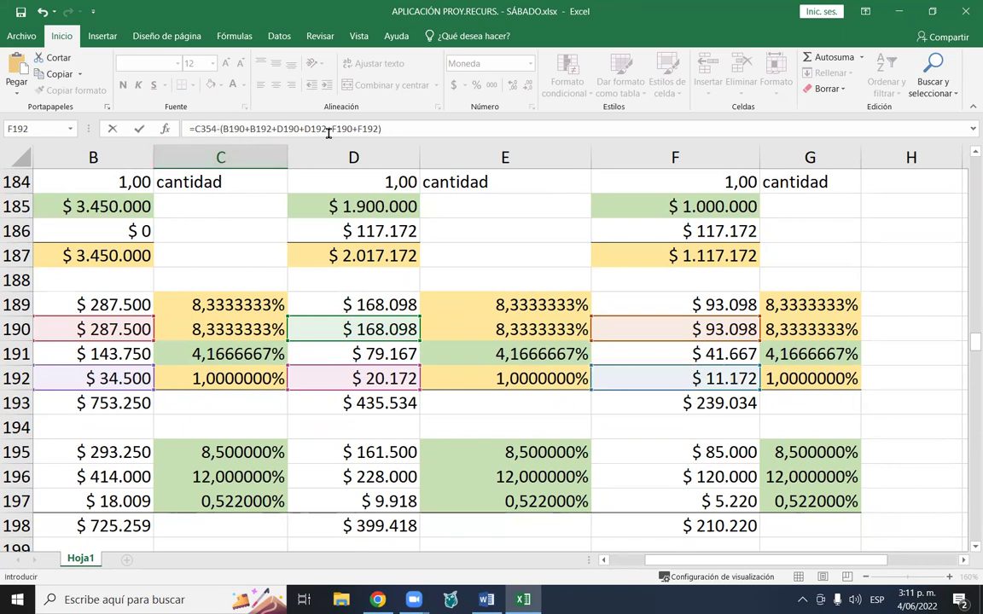
click(415, 125)
text(*12)
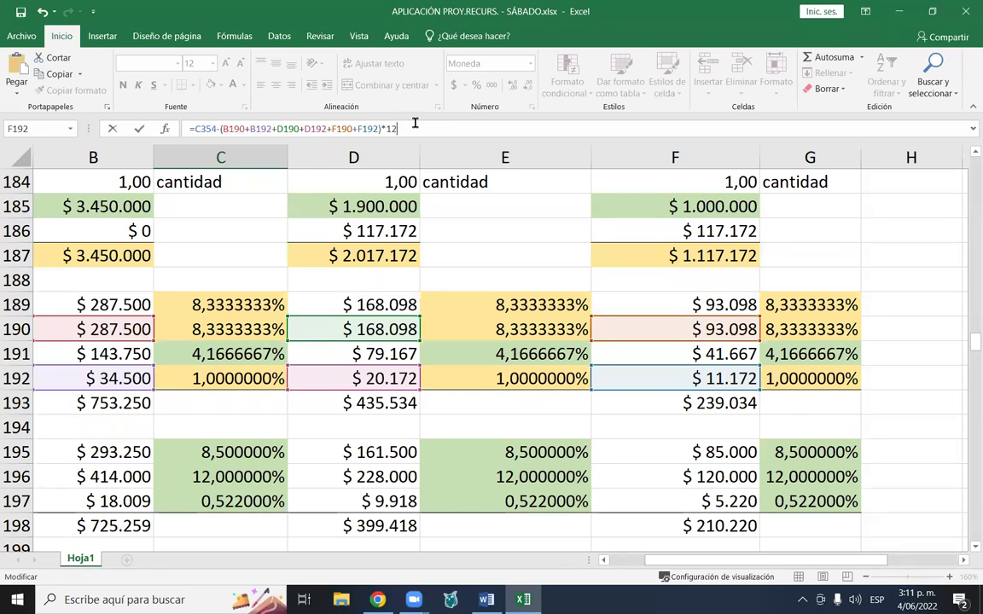
- Complete the C379 formula by subtracting the Año 1 office equipment depreciation in B177
text(-)
drag(821, 566, 772, 566)
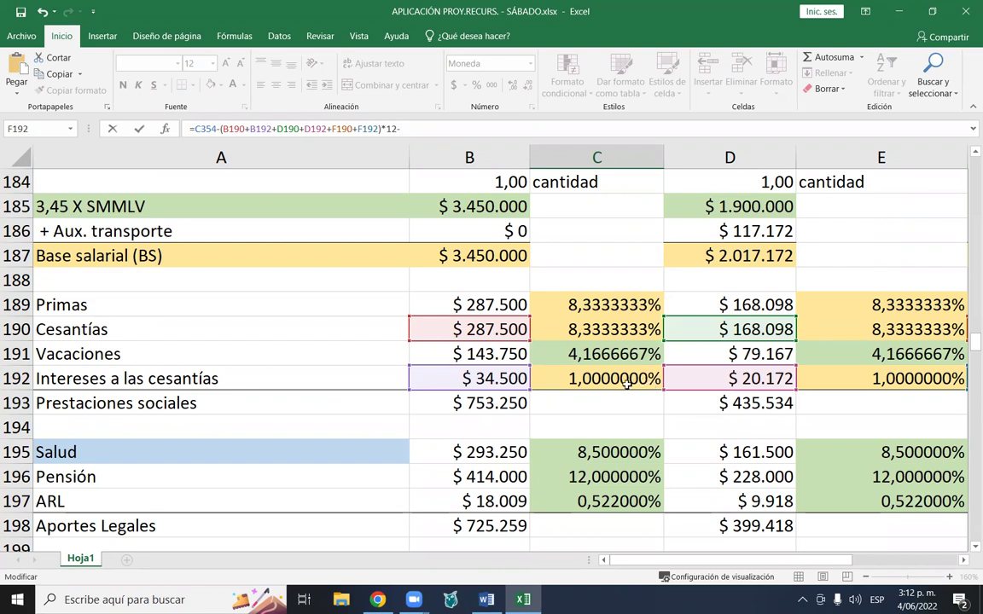
scroll(627, 384, up, 5)
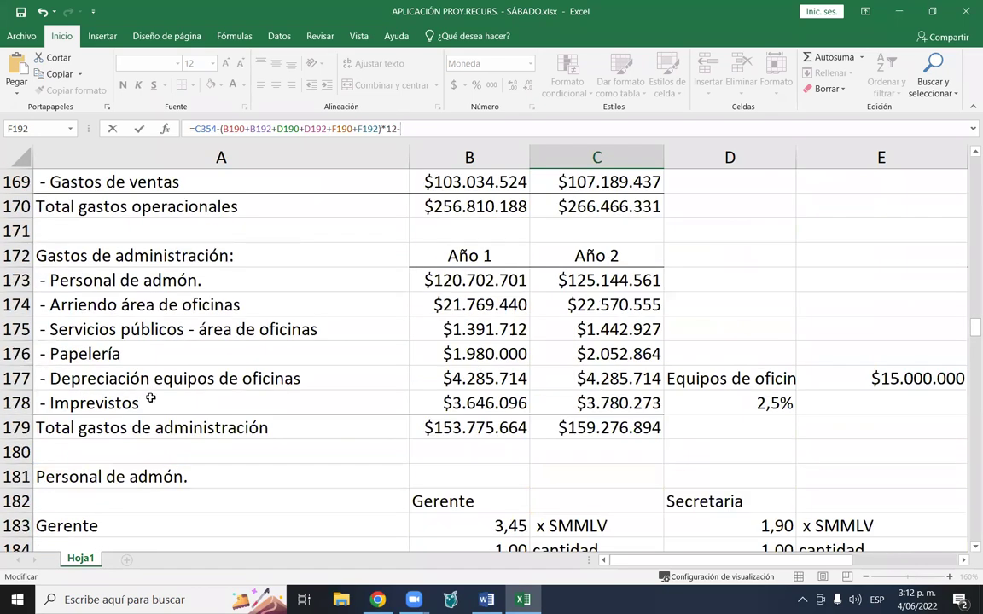
click(471, 377)
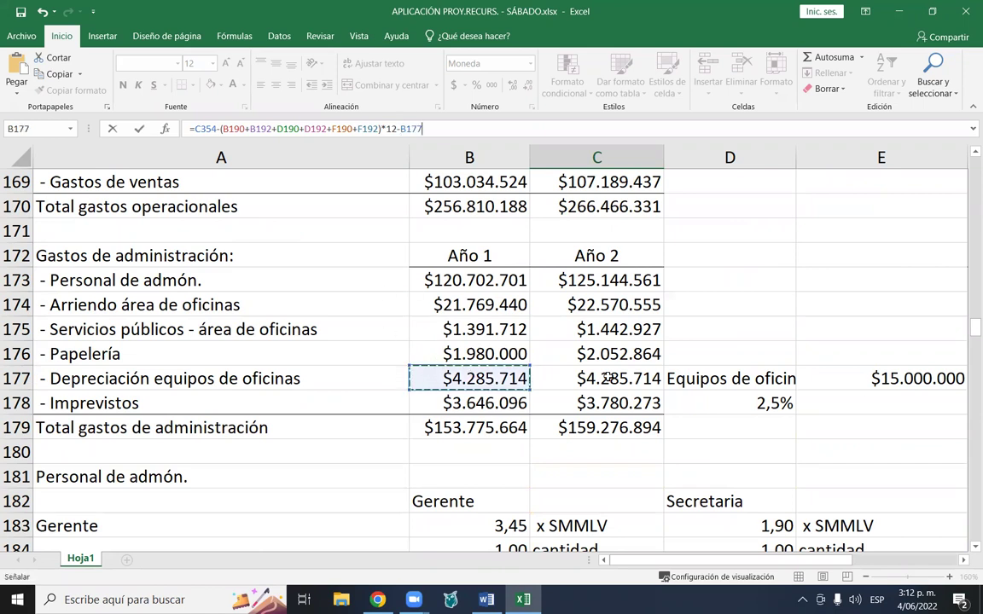
key(Return)
key(Up)
scroll(623, 377, down, 2)
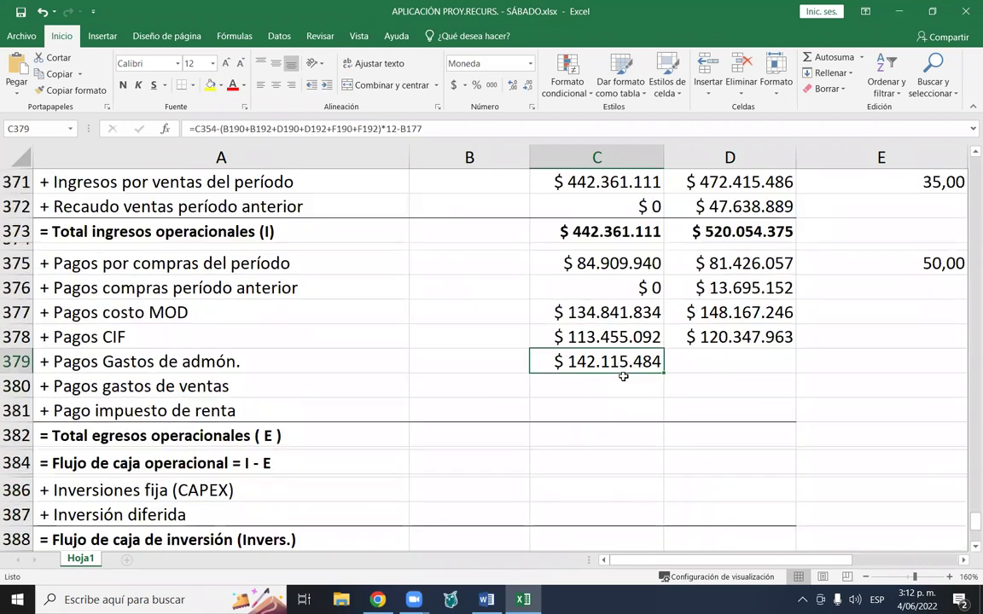
- Start the Año 2 administration expense payments formula in D379 with the Año 2 administration expenses, D354
click(717, 353)
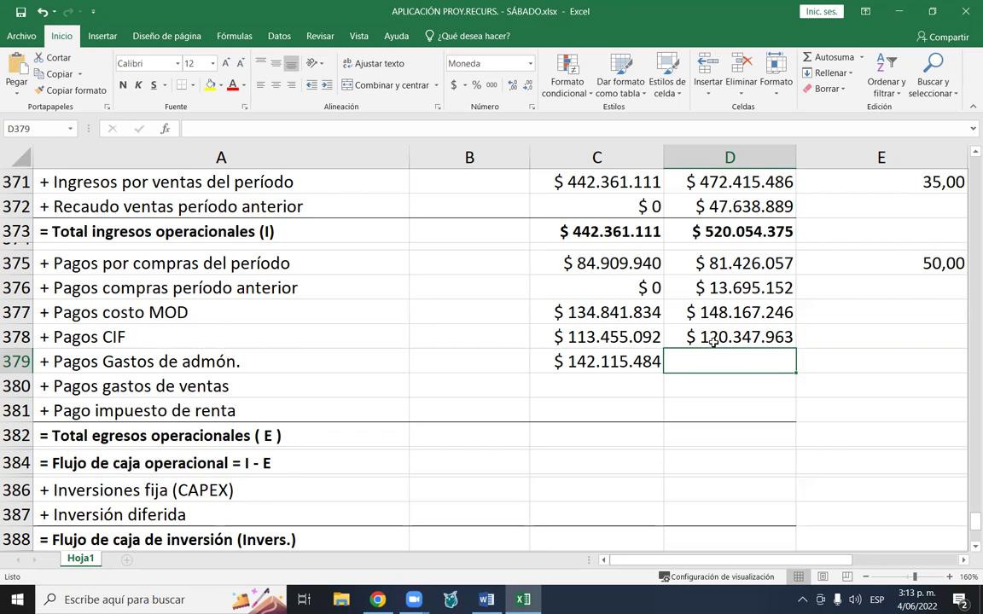
text(=)
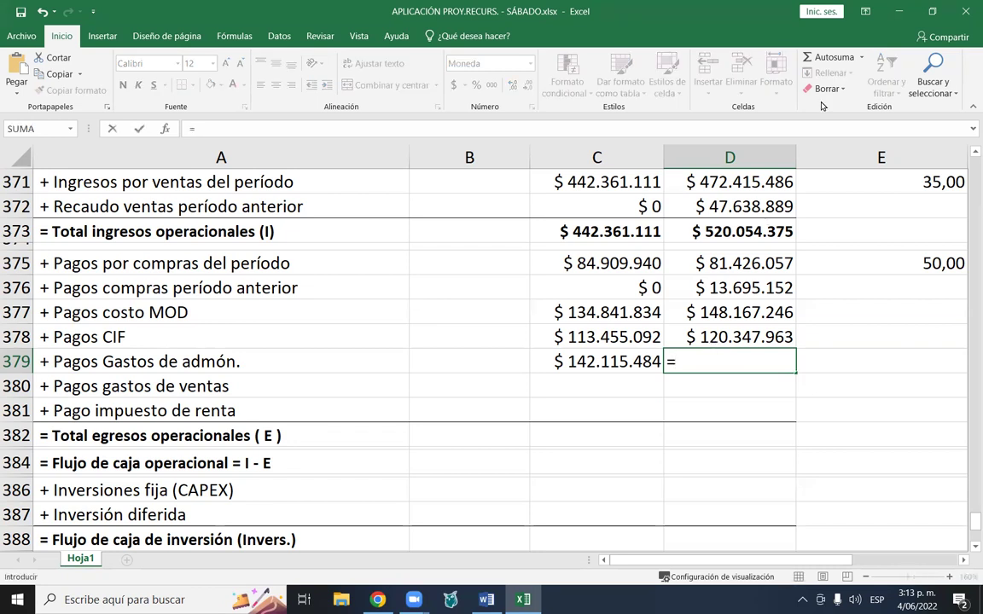
scroll(787, 364, up, 2)
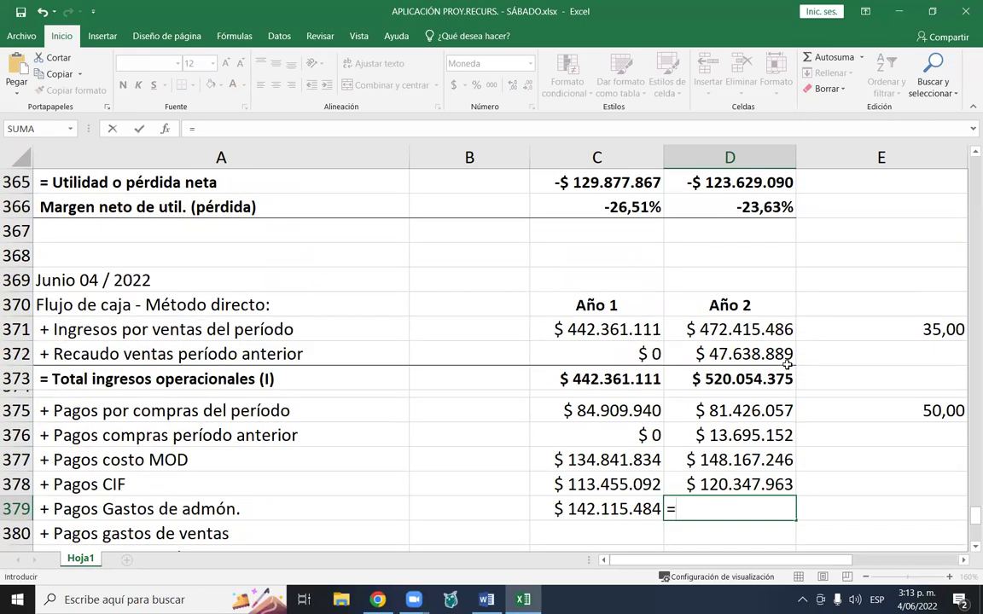
scroll(832, 388, up, 7)
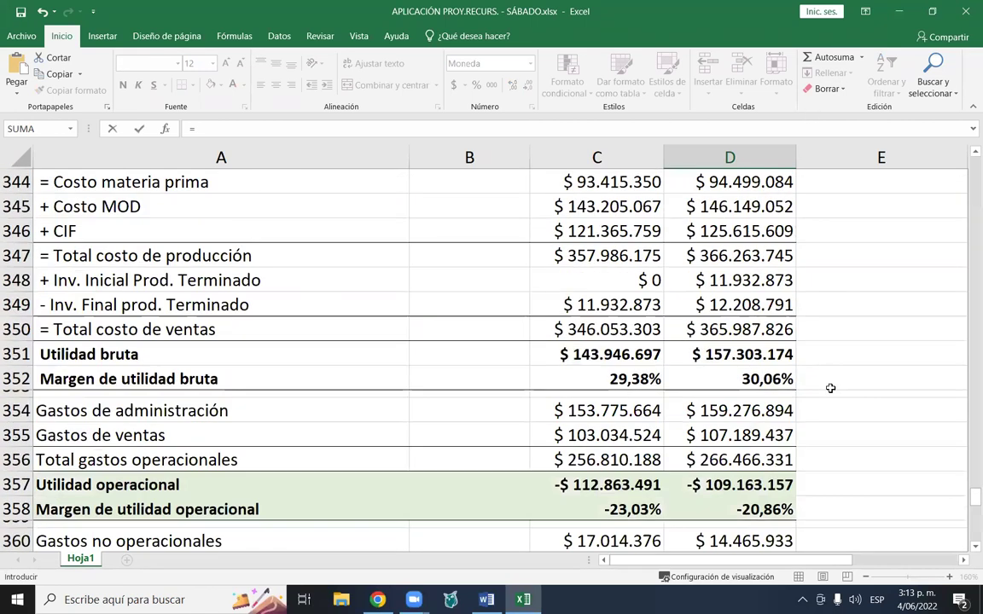
scroll(324, 453, down, 1)
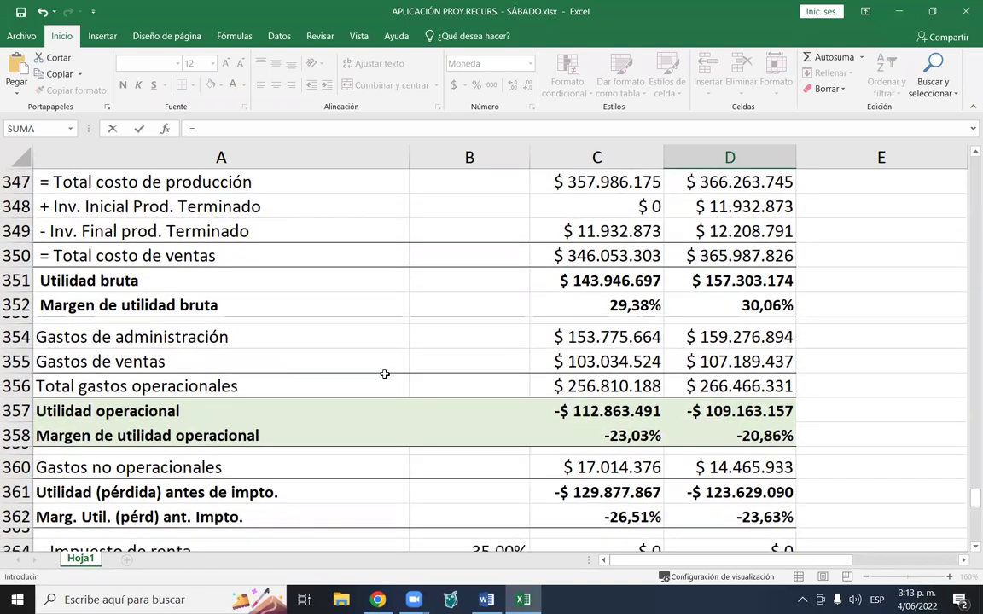
click(772, 337)
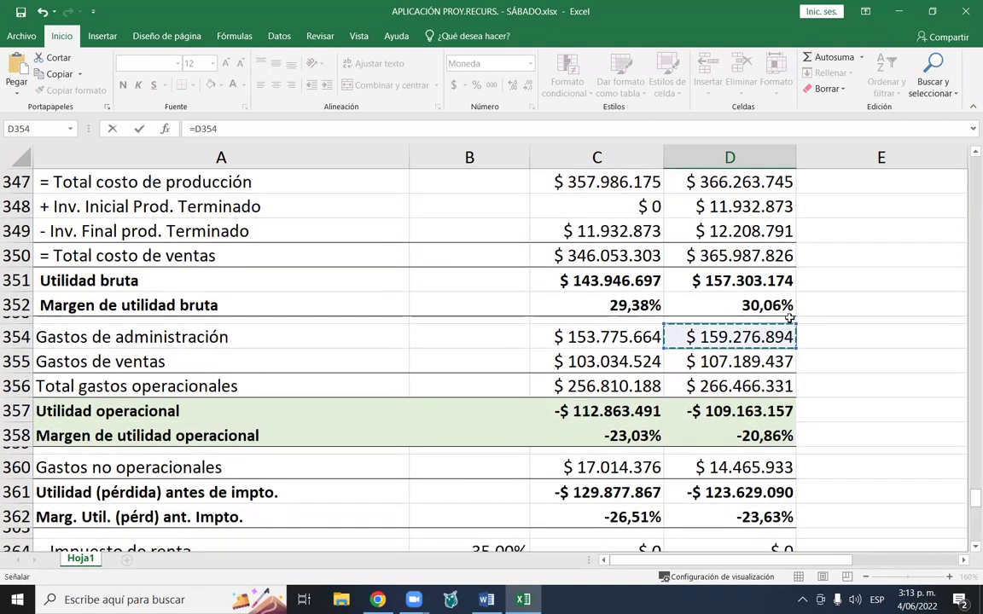
- Open a subtracted group in the D379 formula with the Gerente's cesantías and their interest, B190+B192
text(-()
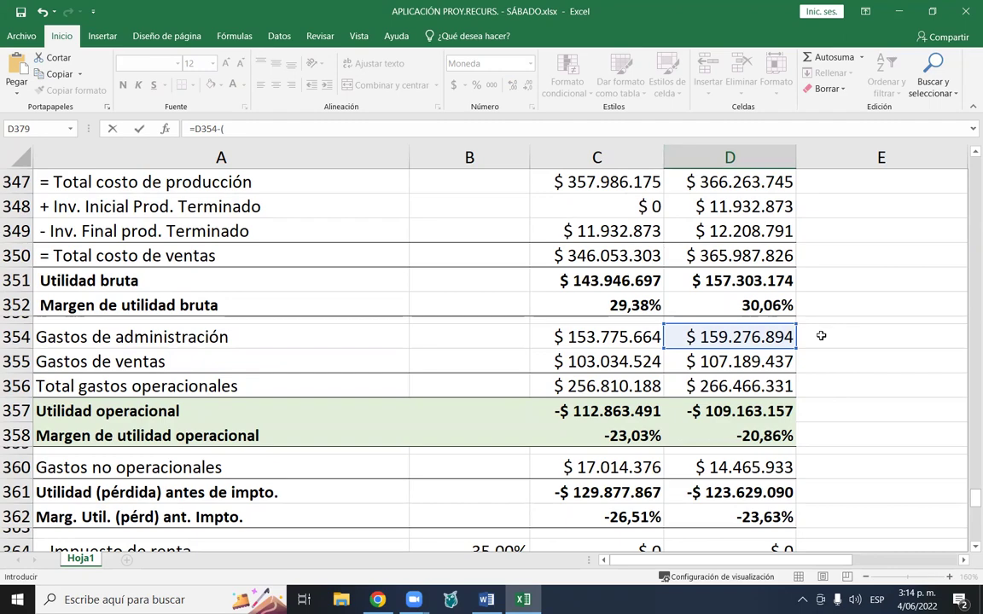
scroll(826, 337, up, 4)
scroll(821, 338, up, 20)
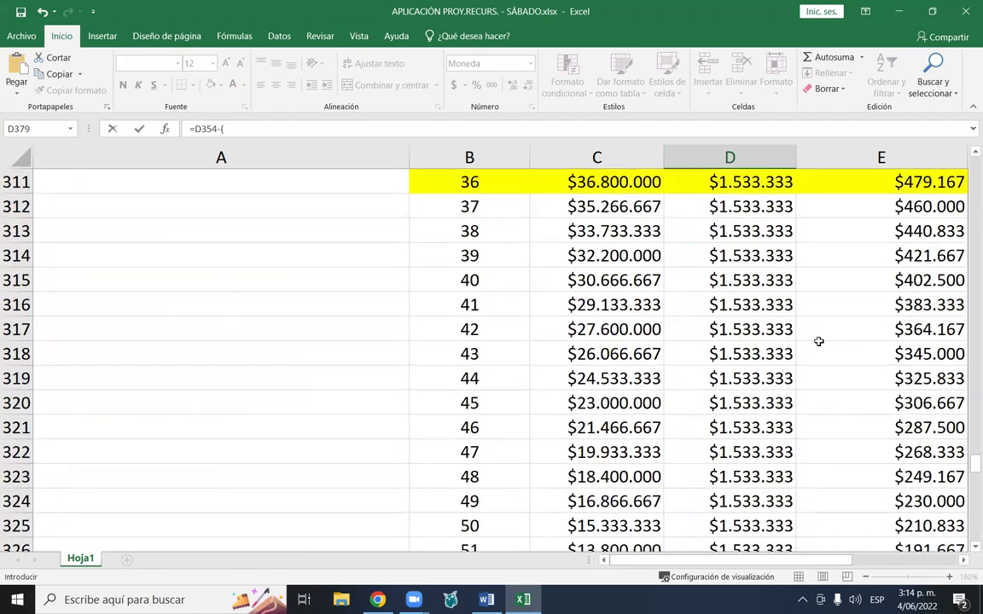
scroll(812, 343, up, 14)
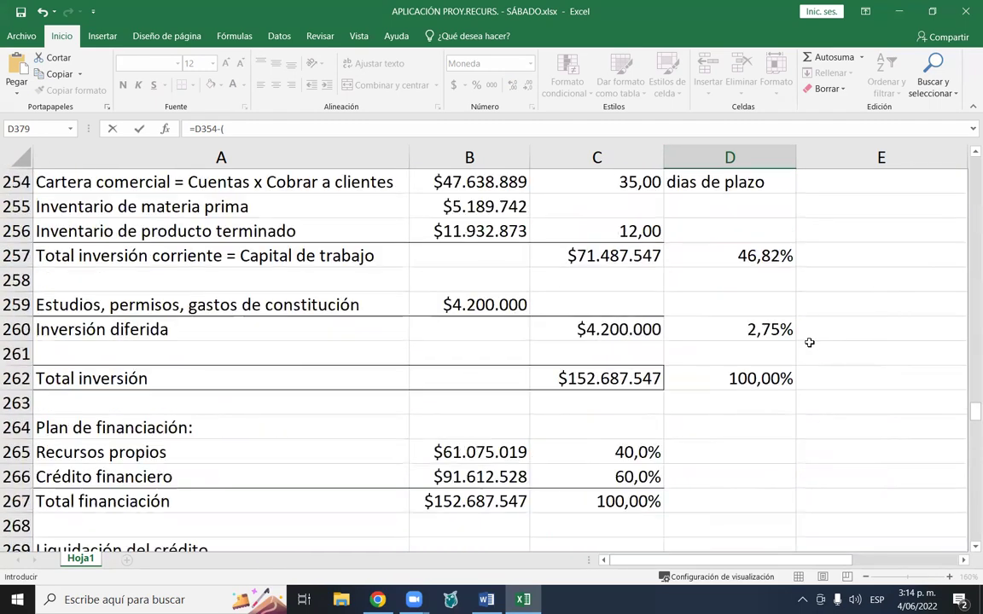
scroll(809, 343, up, 9)
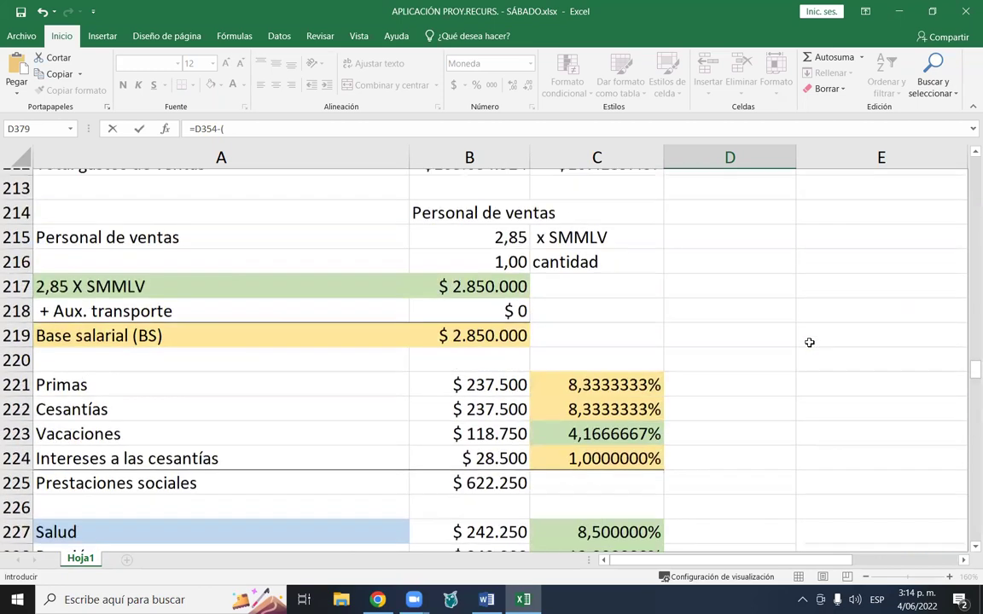
scroll(809, 343, up, 7)
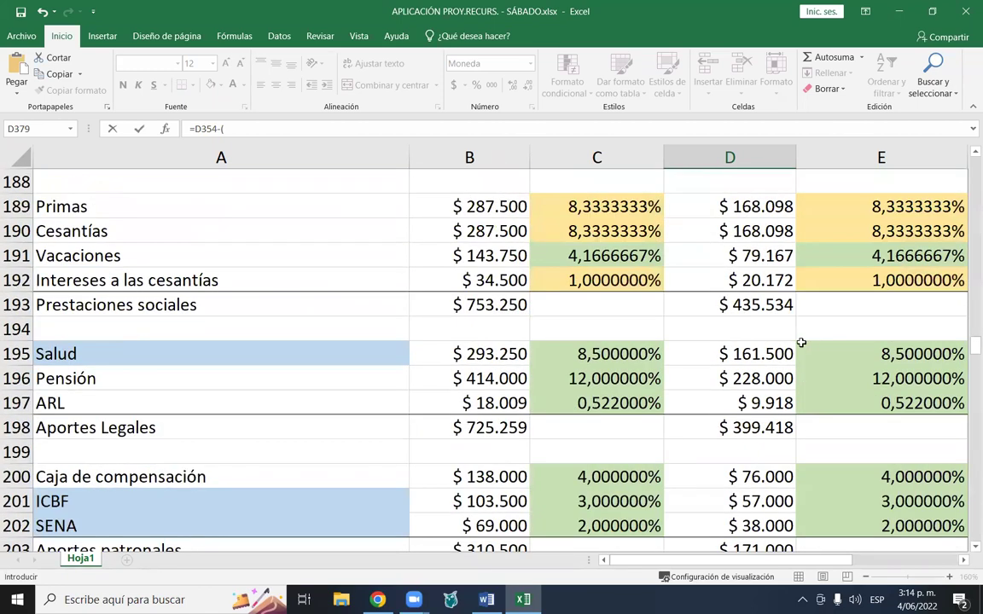
scroll(620, 346, up, 1)
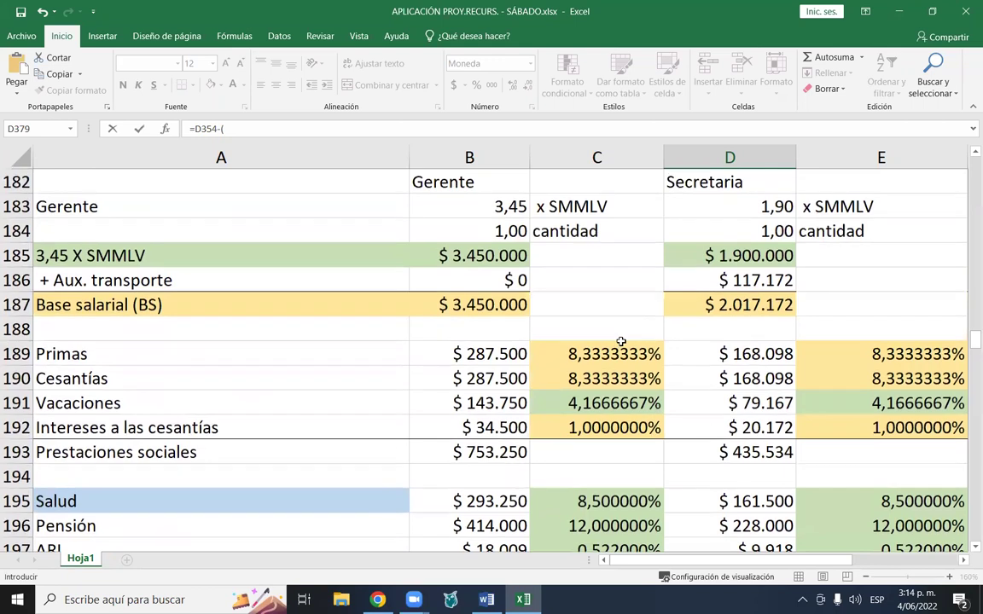
click(493, 378)
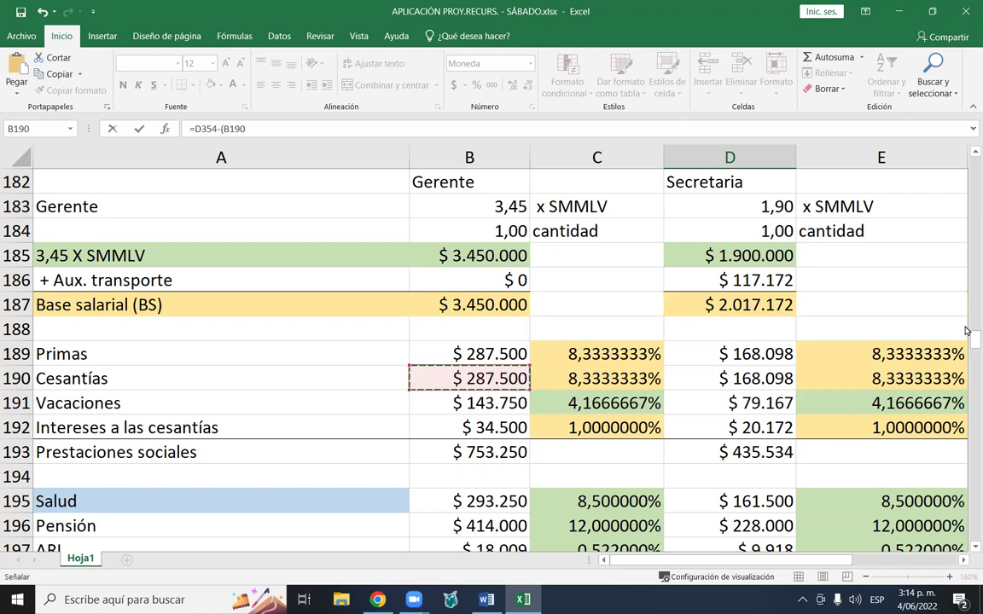
text(+)
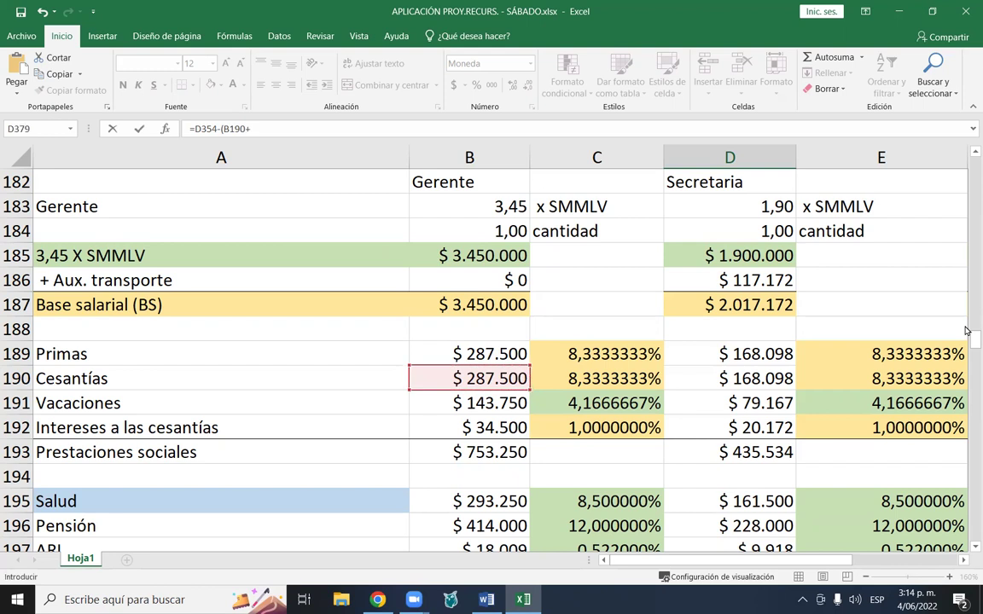
click(462, 430)
- Add the Secretaria's cesantías and their interest, D190+D192, to the subtracted group in the D379 formula
text(+)
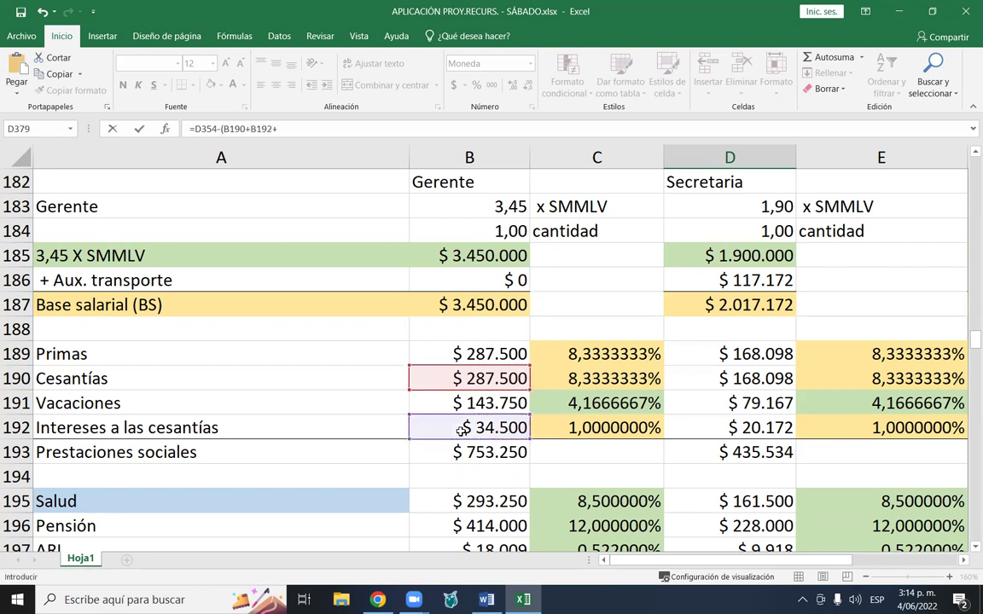
click(713, 378)
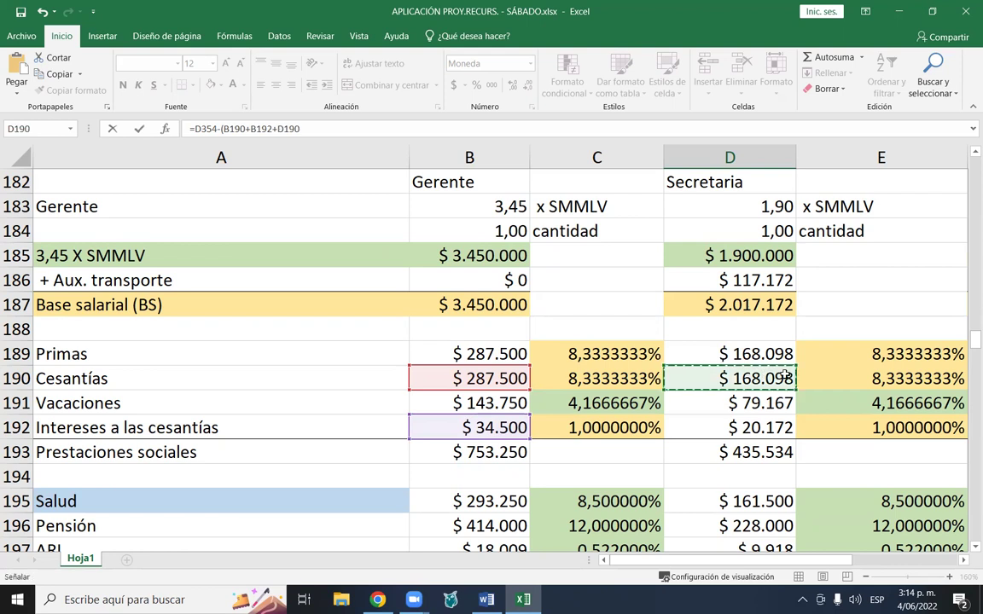
text(+)
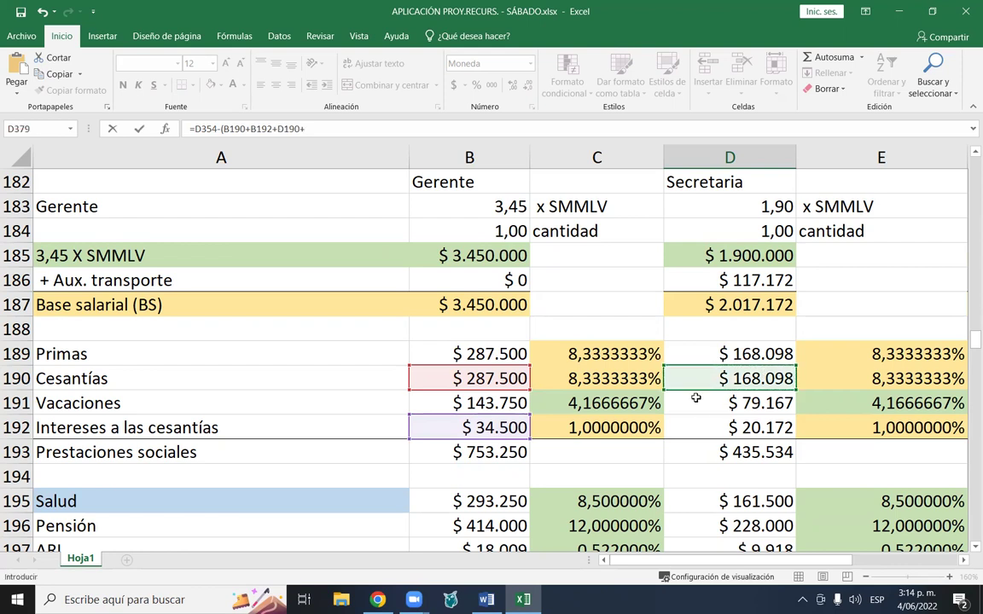
click(732, 428)
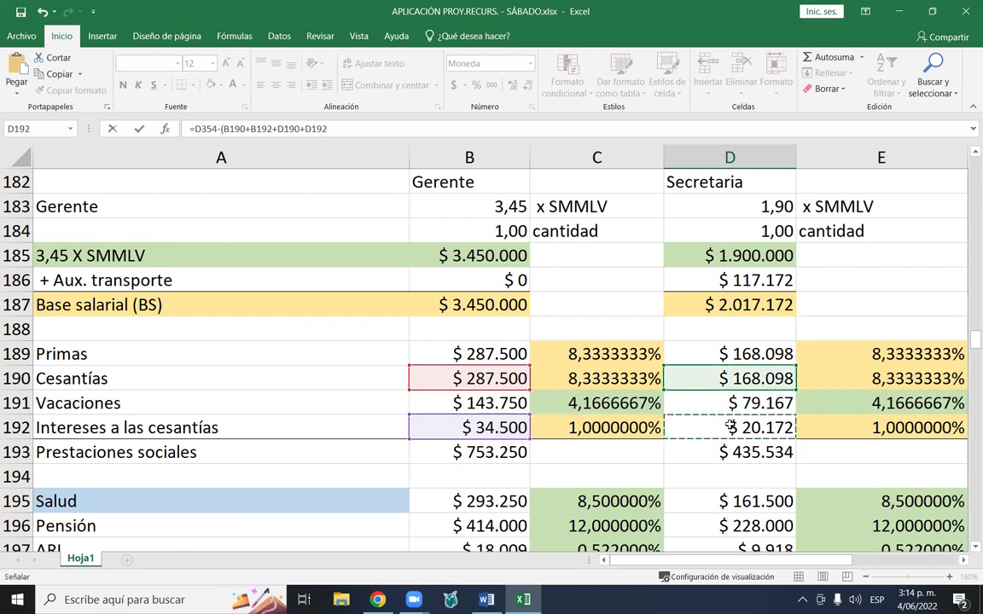
- Add the Mensajero's cesantías, F190, to the subtracted group in the D379 formula
text(+)
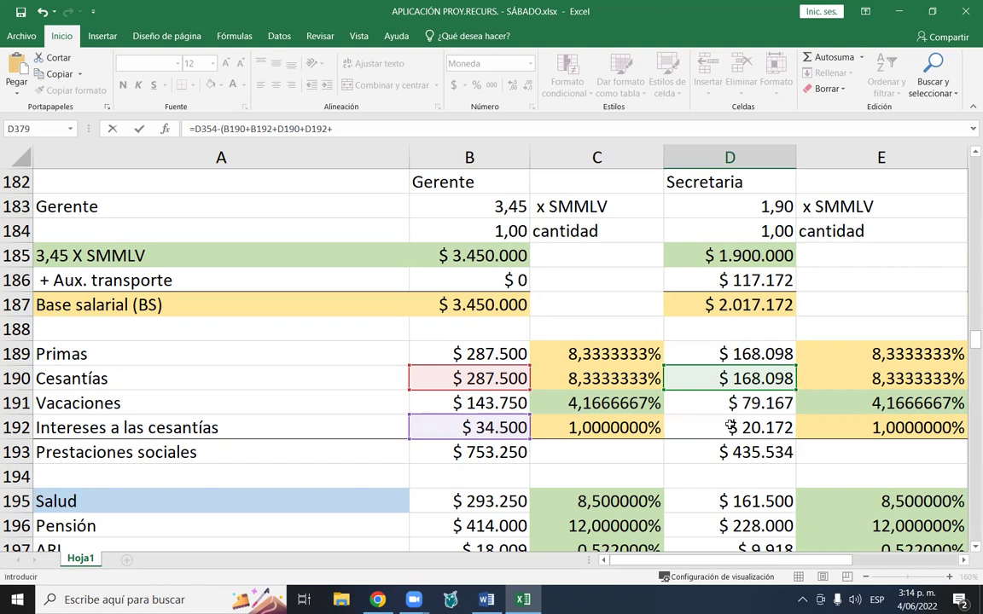
click(963, 560)
click(964, 562)
click(589, 376)
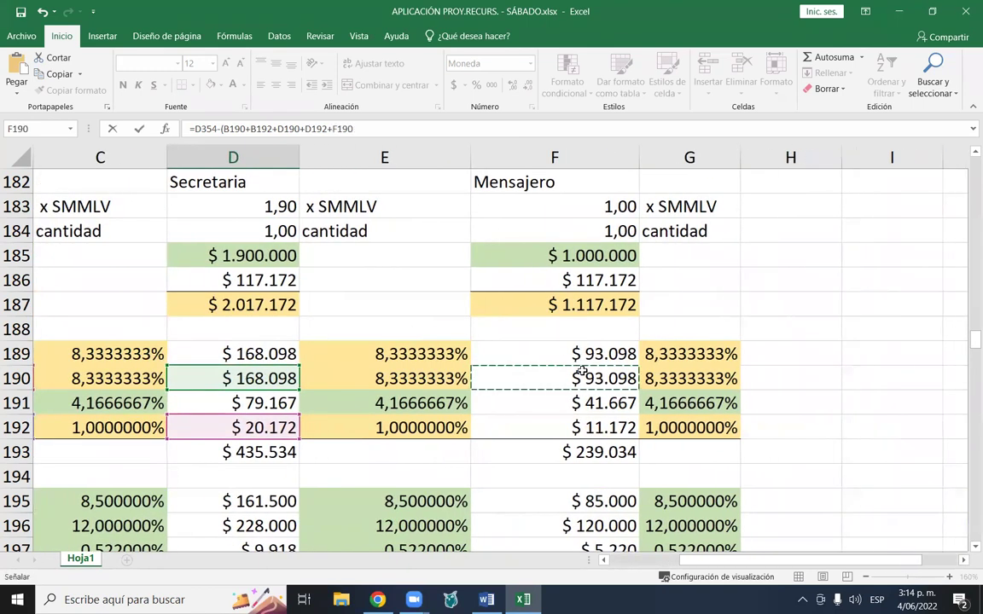
text(+)
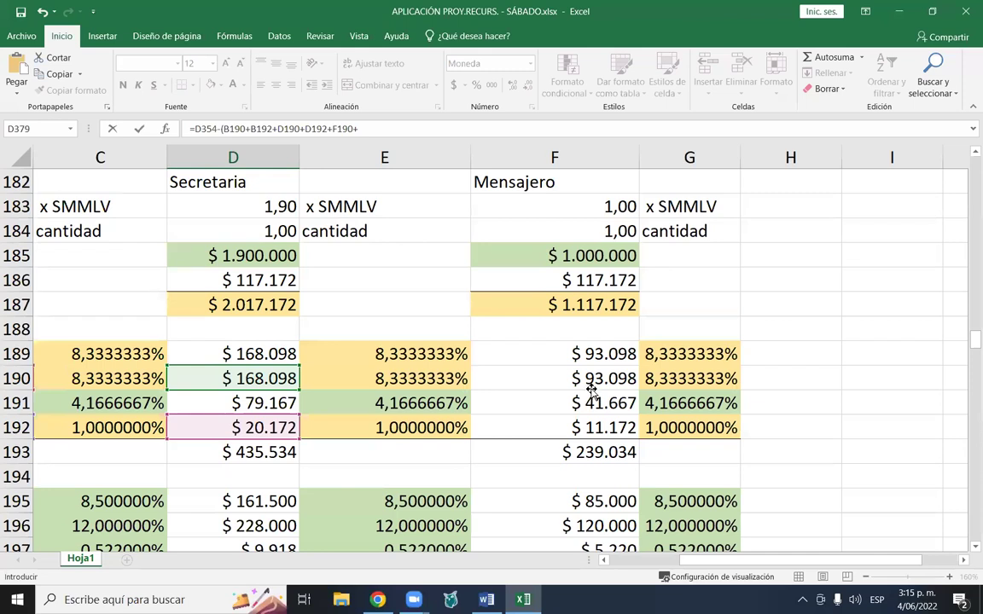
- Add the Mensajero's interest on cesantías, F192, to the subtracted group in D379, close it and multiply it by 12
click(598, 424)
click(597, 382)
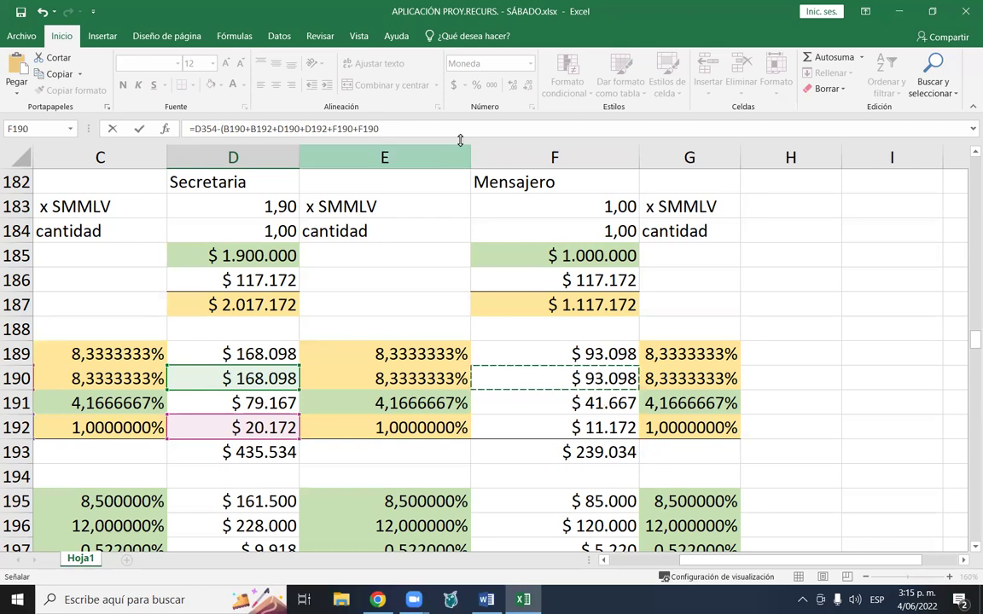
click(429, 128)
key(BackSpace)
key(BackSpace)
key(BackSpace)
key(BackSpace)
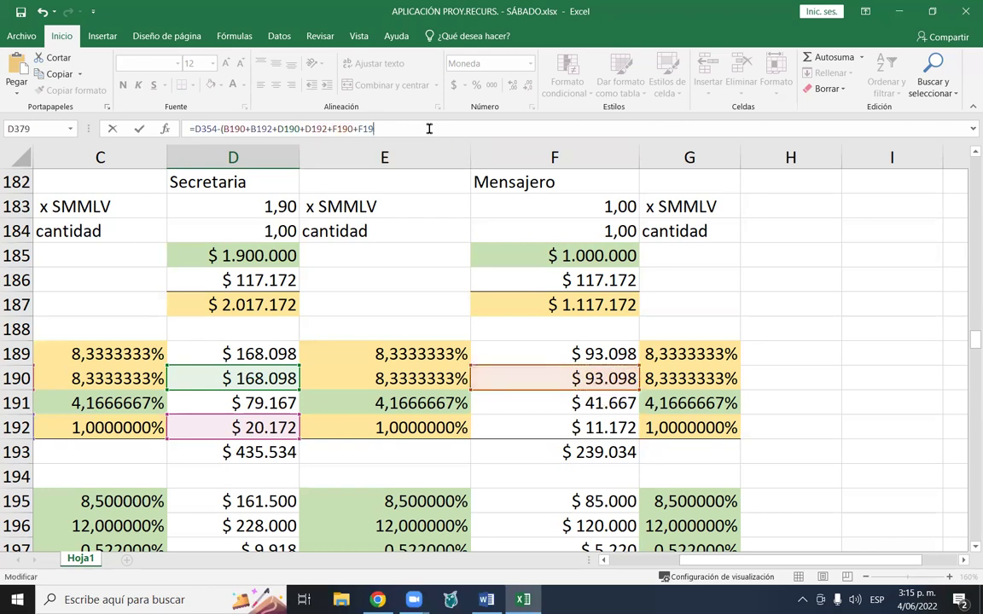
click(597, 428)
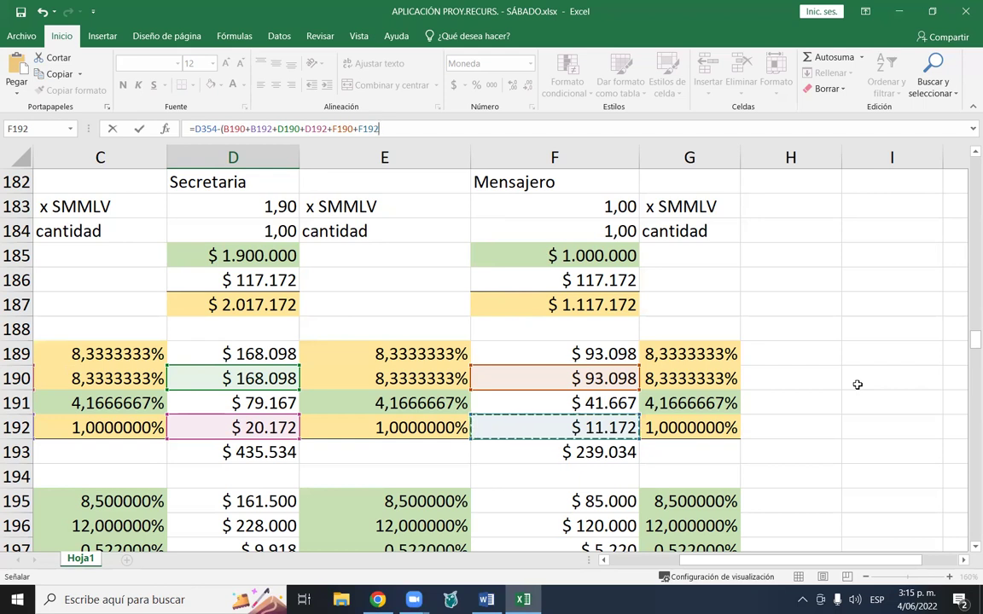
text())
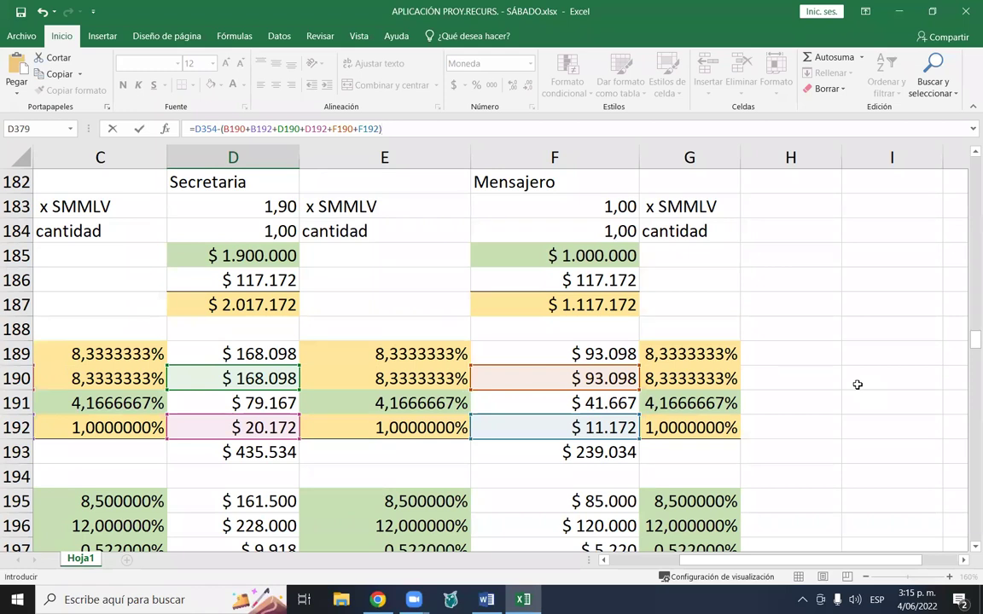
text(*12)
- Subtract the Año 2 office equipment depreciation, C177, in the D379 formula
text(-)
scroll(312, 378, down, 6)
scroll(317, 390, down, 14)
drag(803, 561, 766, 567)
scroll(536, 438, up, 3)
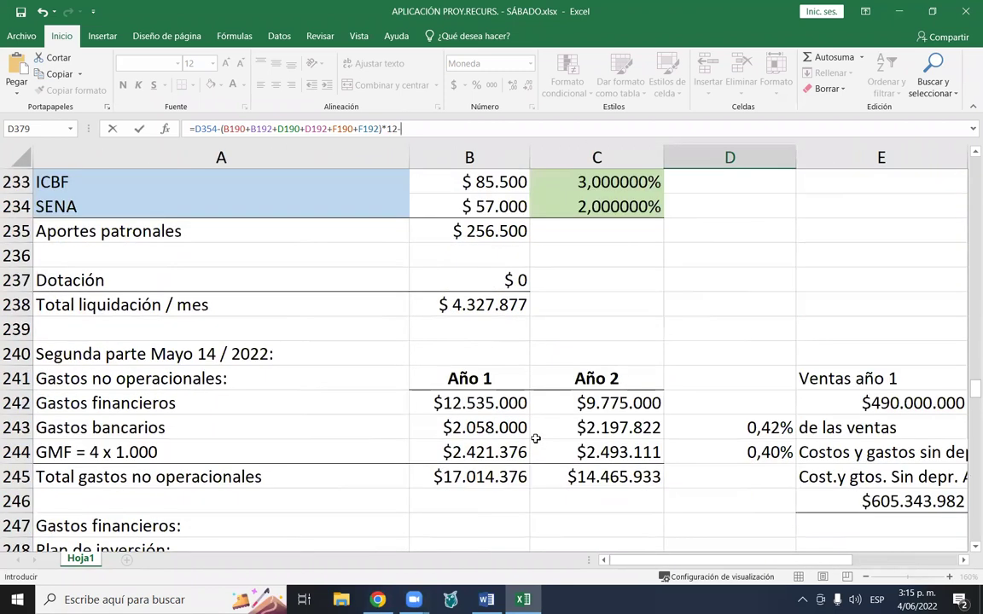
scroll(538, 431, up, 6)
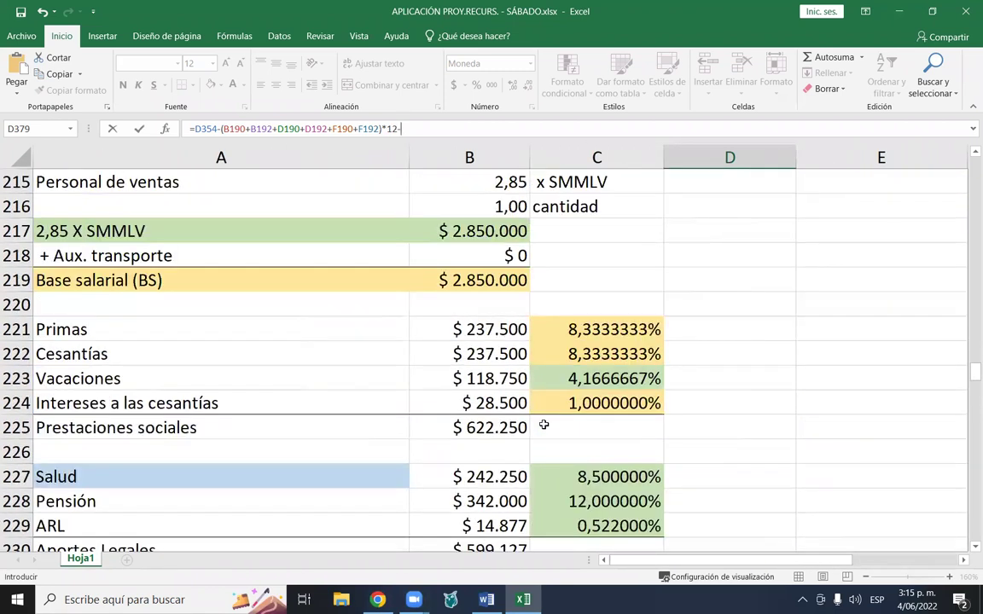
scroll(543, 424, up, 4)
scroll(540, 426, up, 4)
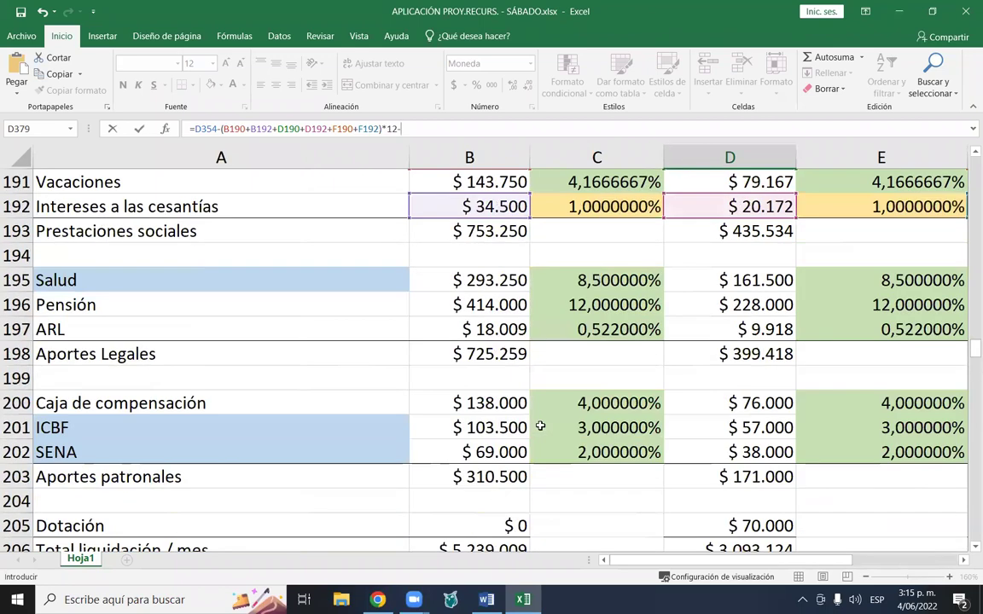
scroll(540, 426, up, 2)
scroll(538, 429, down, 13)
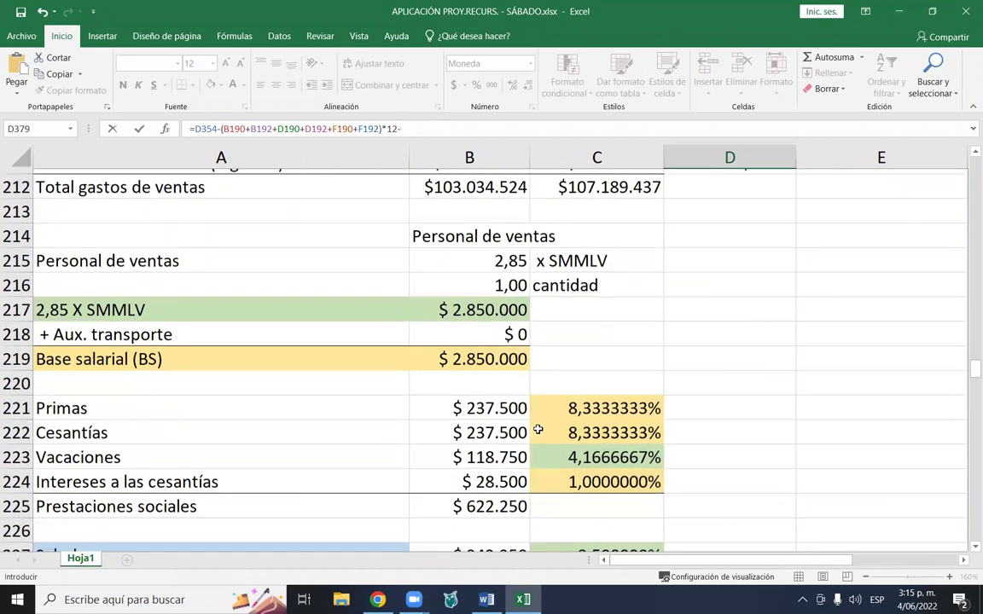
scroll(538, 429, down, 7)
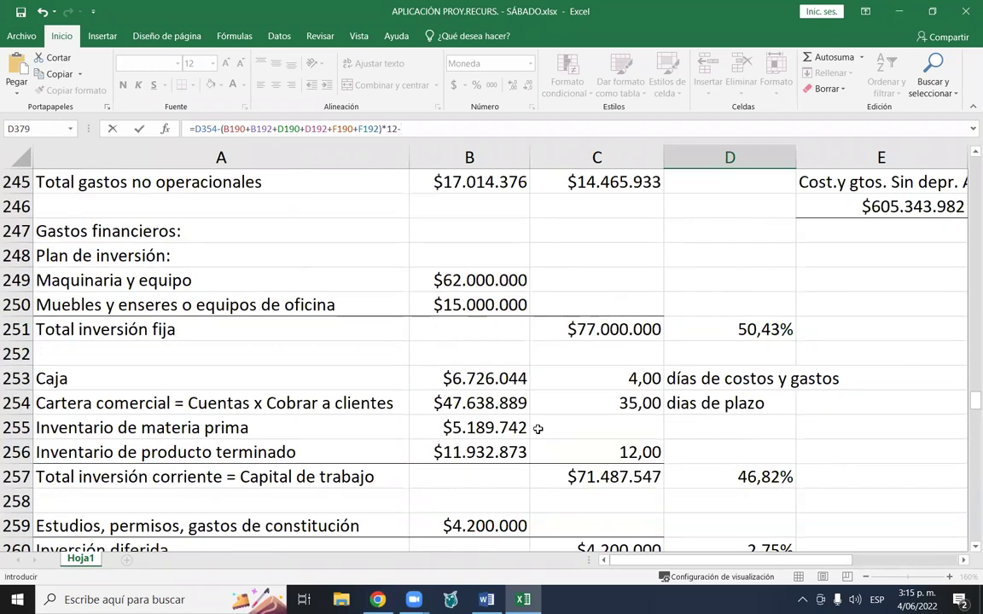
scroll(536, 431, up, 16)
scroll(529, 434, up, 17)
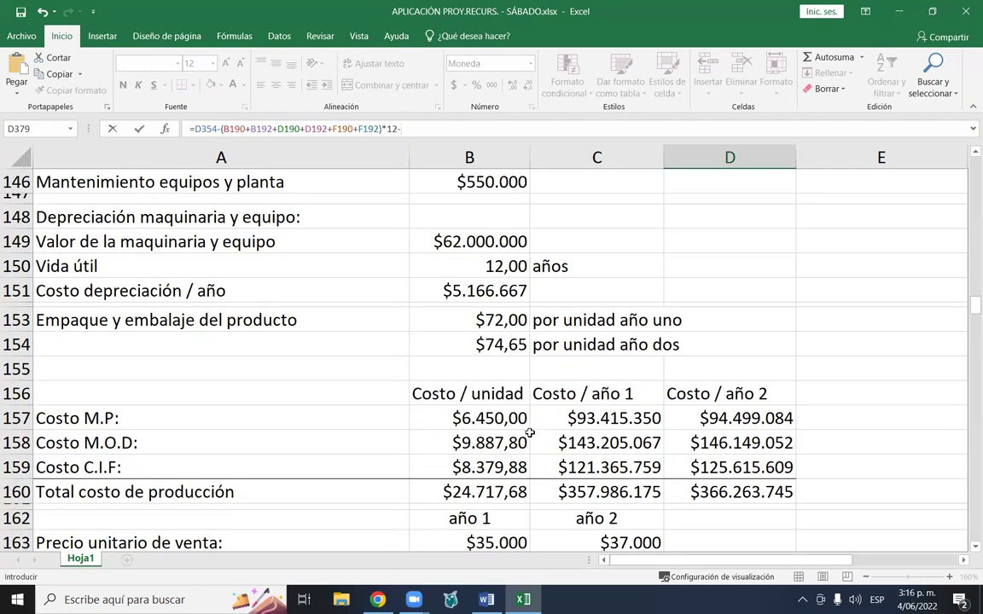
scroll(529, 434, down, 5)
scroll(529, 433, down, 2)
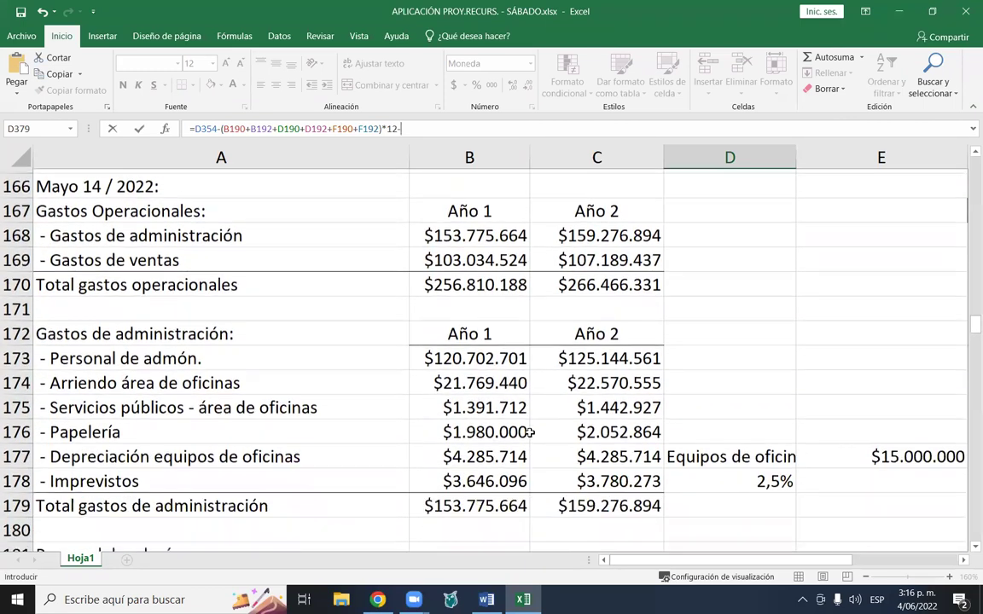
click(631, 420)
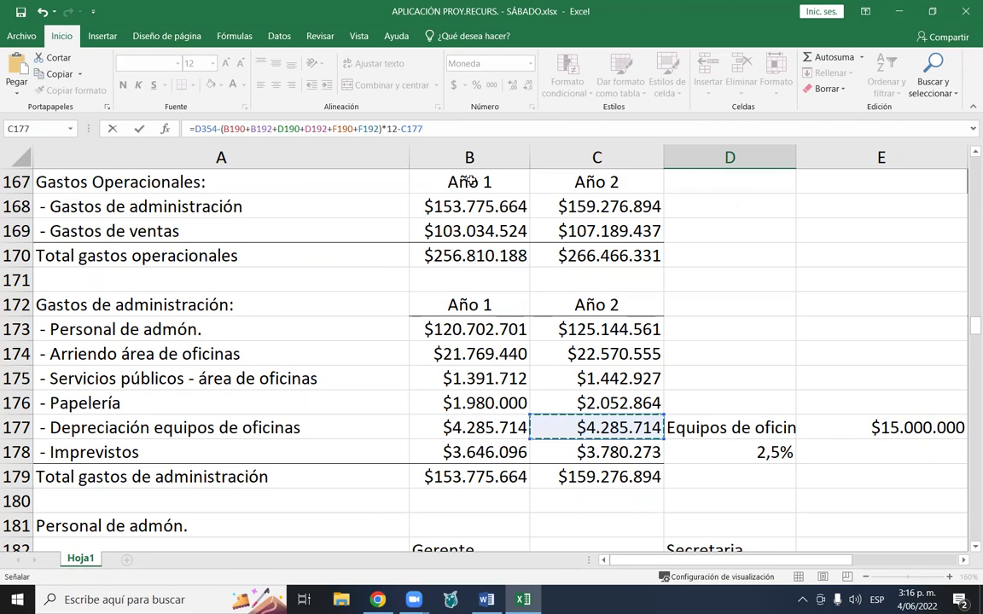
- Append a copy of the bracketed cesantías and interest sum, multiplied by 12, as an added term in the D379 formula
text(+)
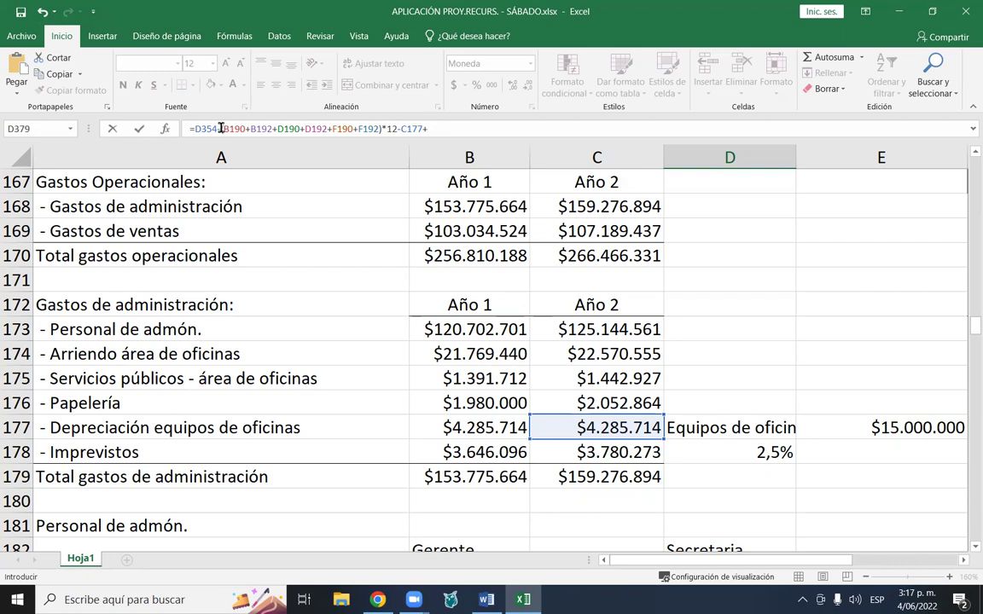
drag(221, 128, 383, 126)
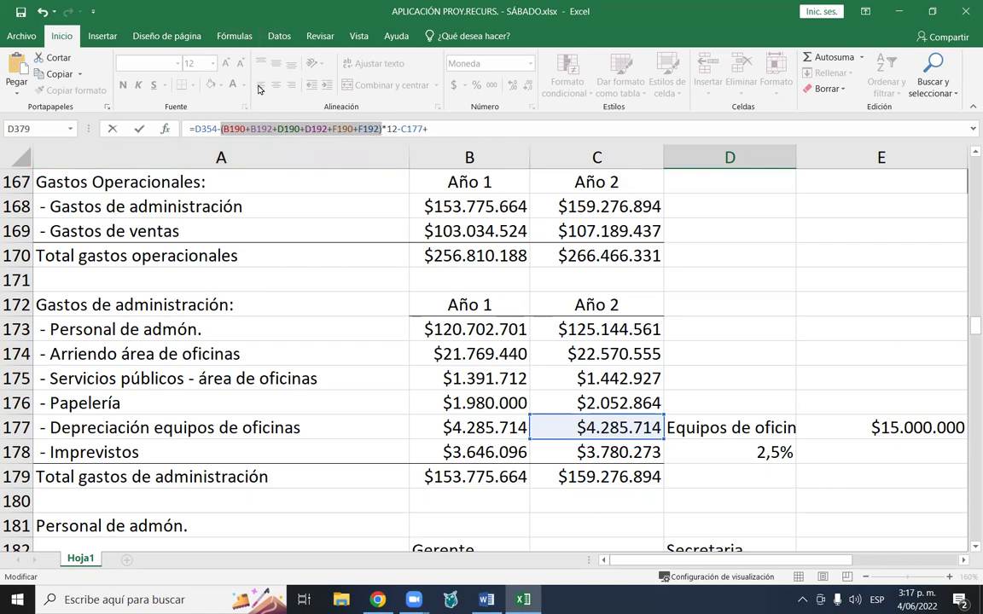
right_click(281, 129)
click(301, 158)
scroll(386, 157, down, 6)
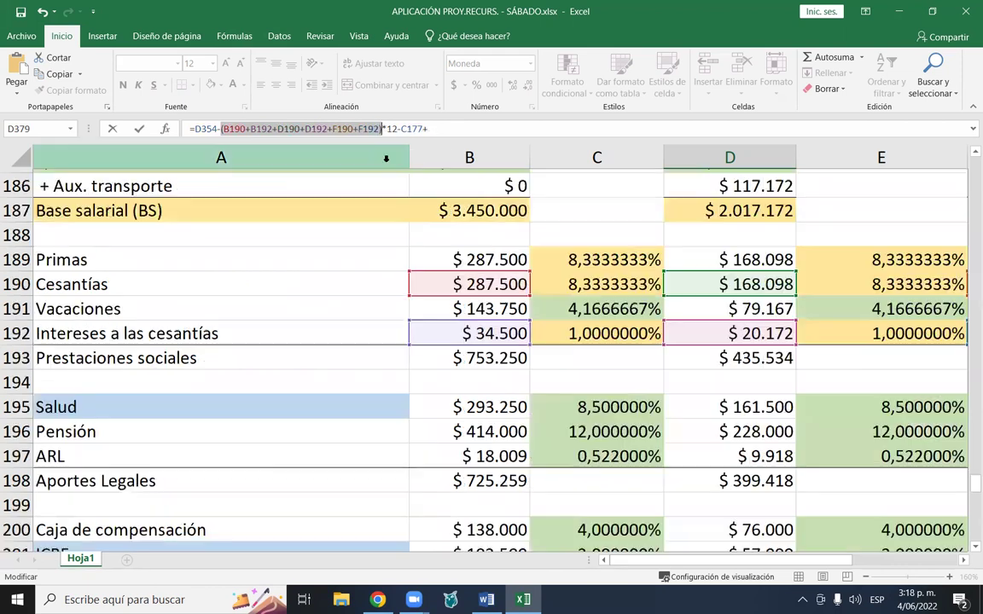
click(435, 128)
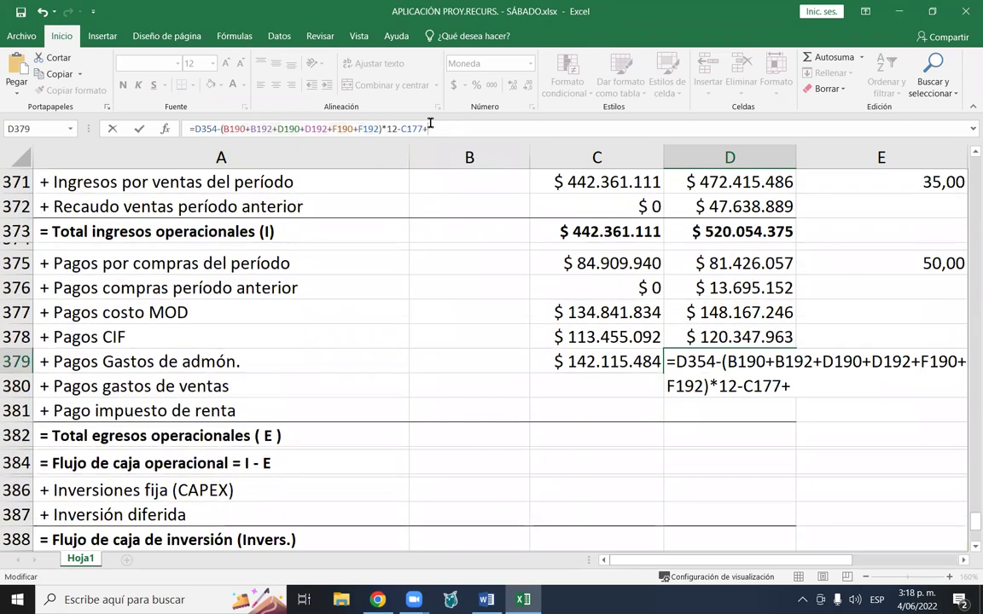
key(ctrl+v)
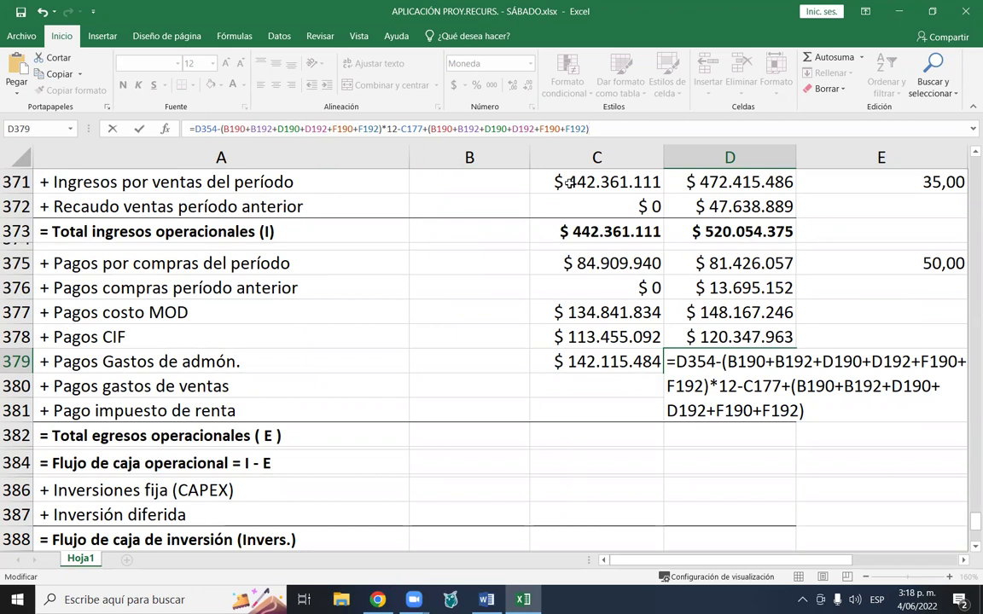
text(*12)
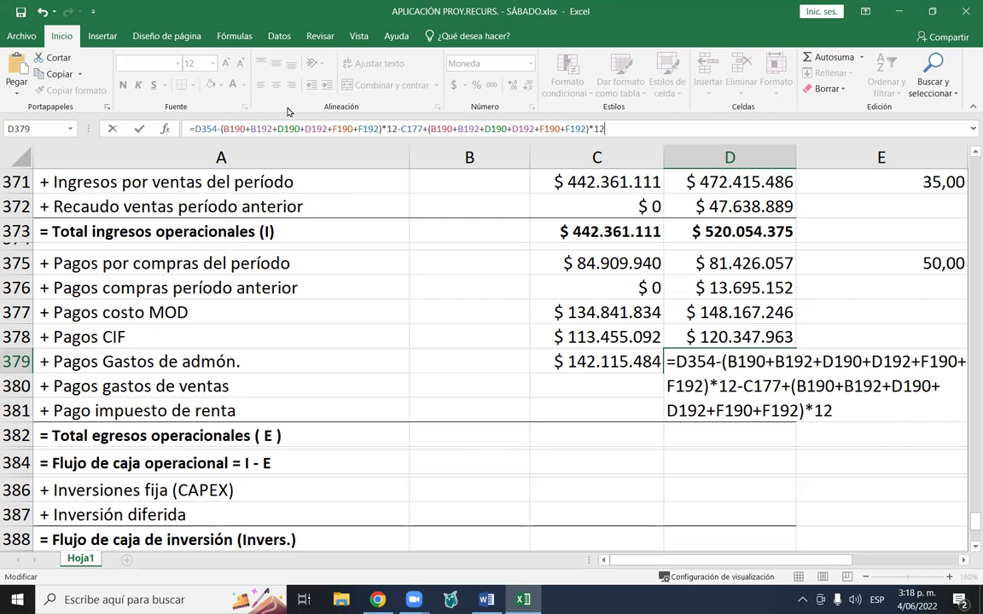
- Multiply the subtracted cesantías group in D379 by (1+D93), keep C177 subtracted after it, and enter the formula
click(398, 130)
key(BackSpace)
text(*)
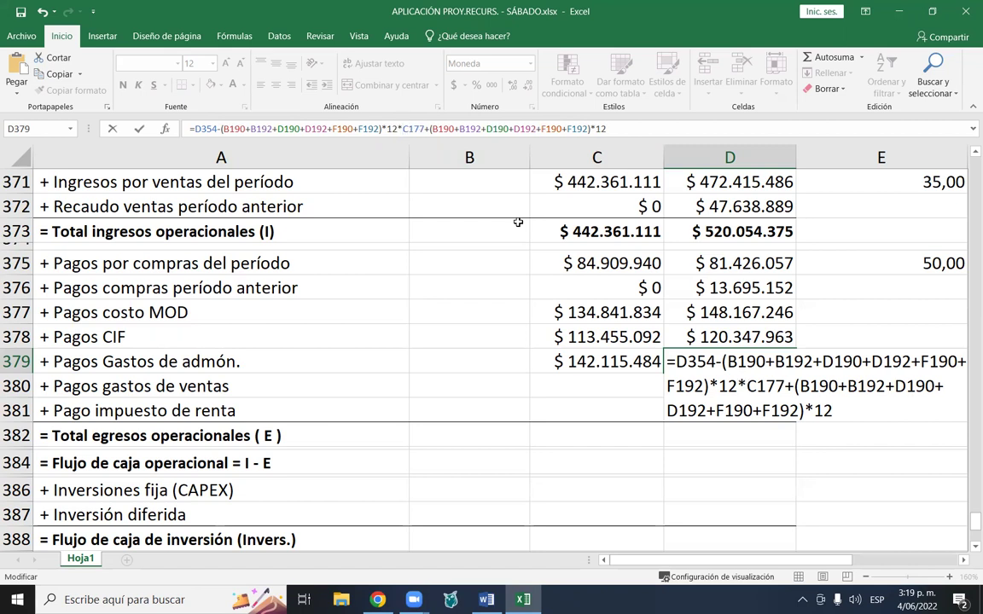
text((1+)
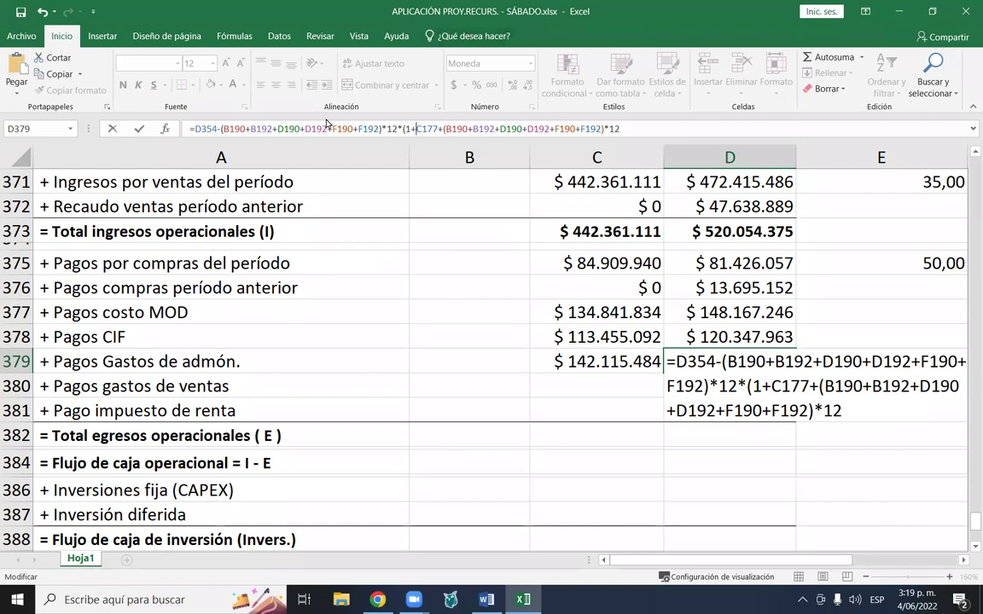
scroll(577, 224, up, 3)
scroll(578, 223, up, 20)
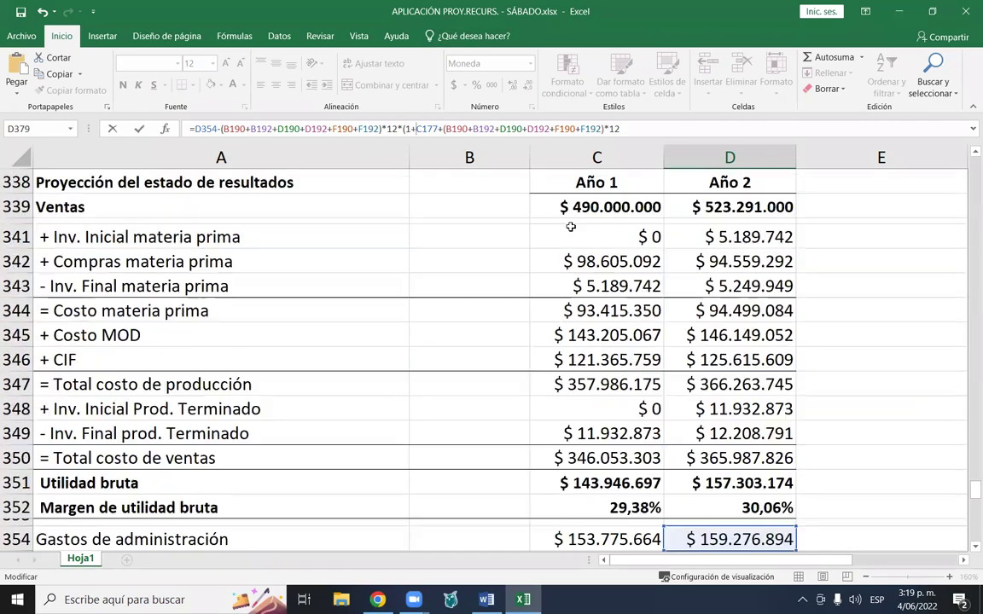
scroll(577, 230, up, 17)
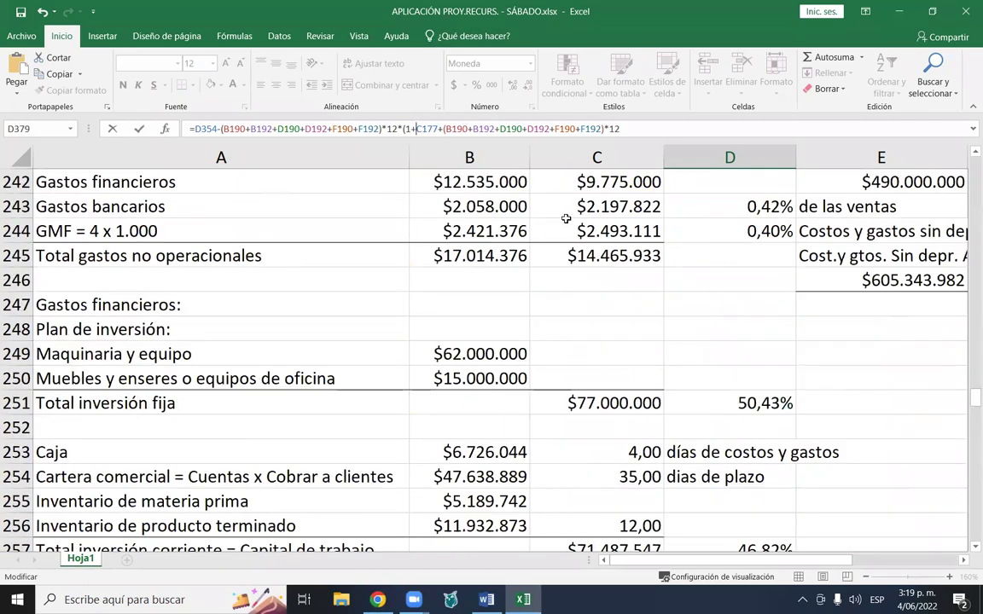
scroll(626, 324, up, 20)
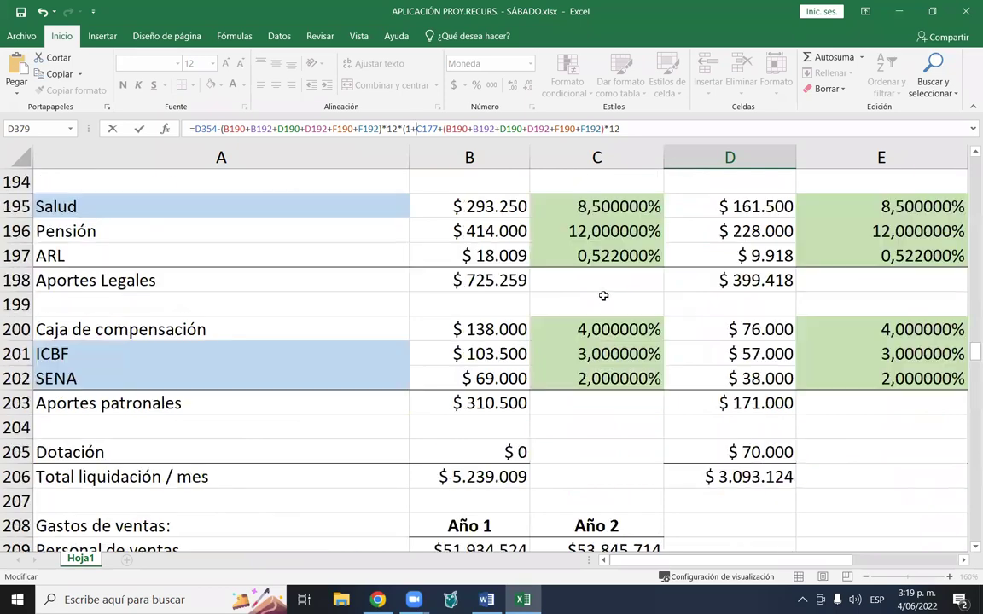
scroll(600, 291, up, 14)
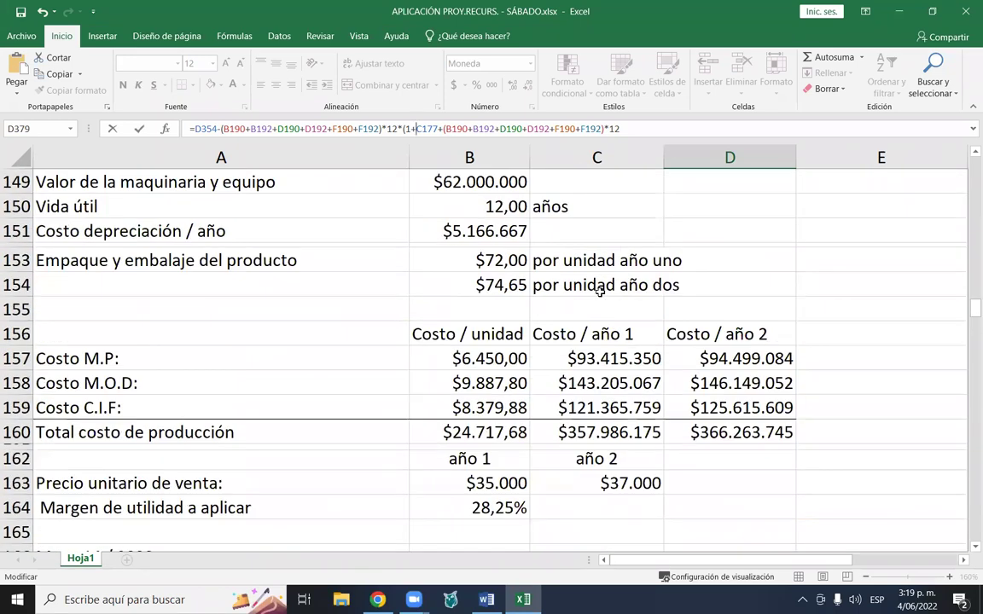
scroll(600, 292, up, 10)
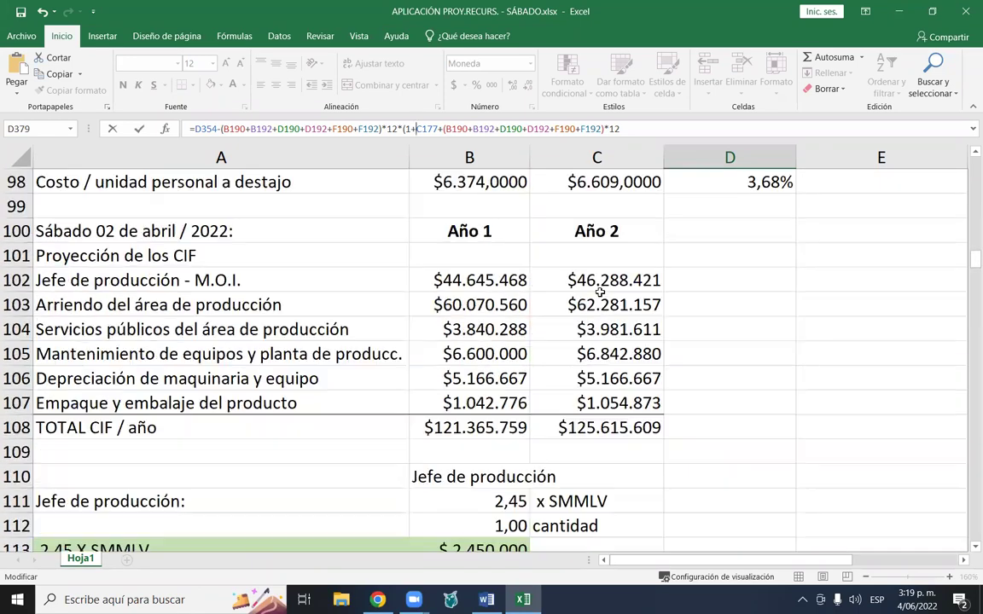
scroll(691, 233, up, 2)
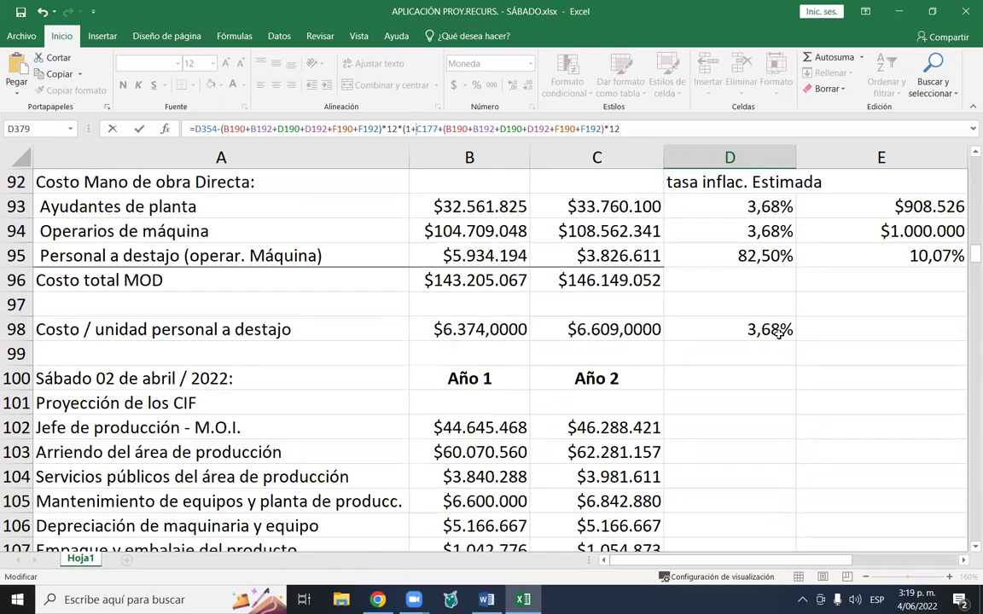
click(746, 208)
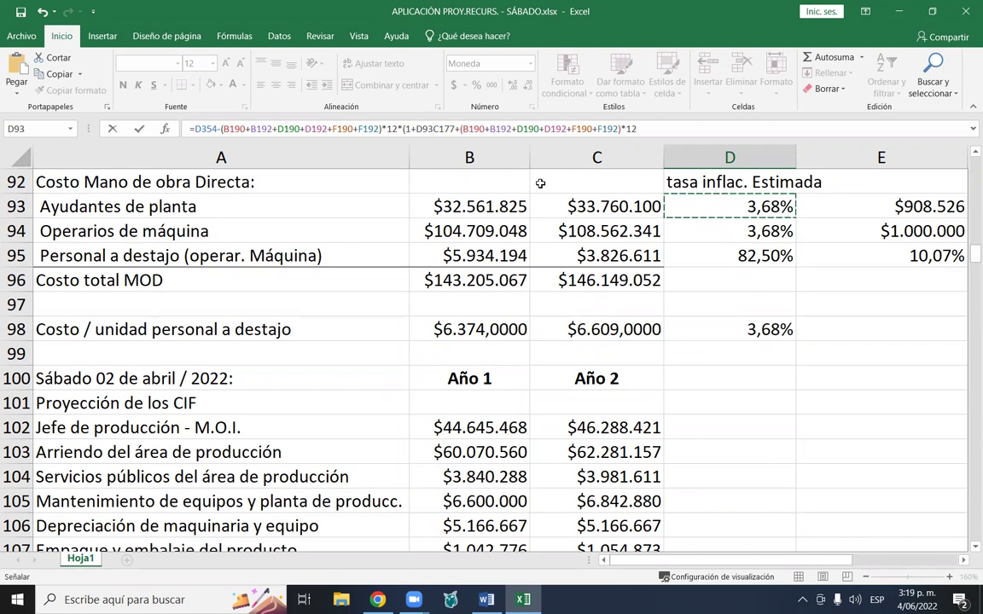
text())
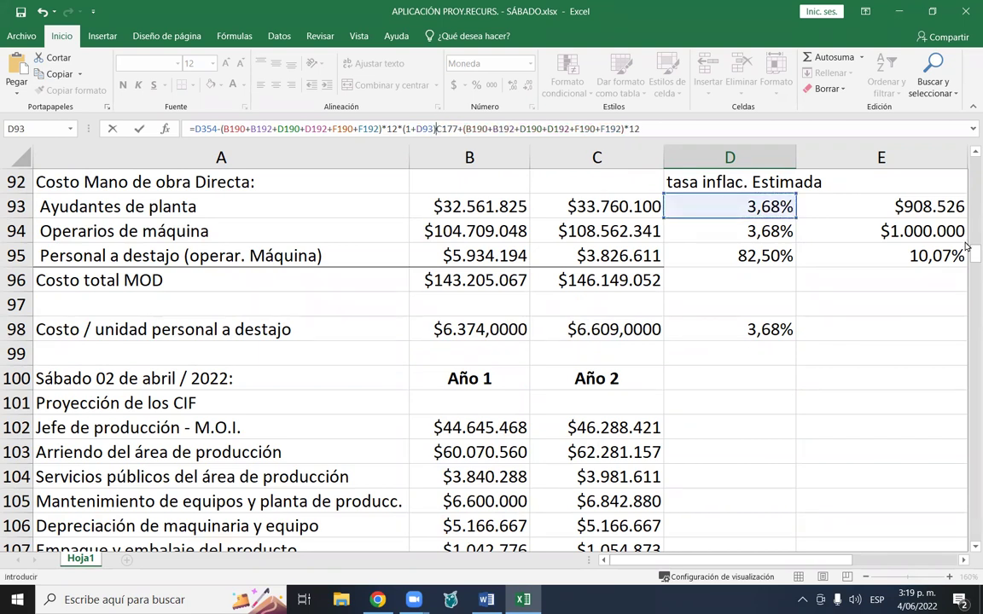
text(-)
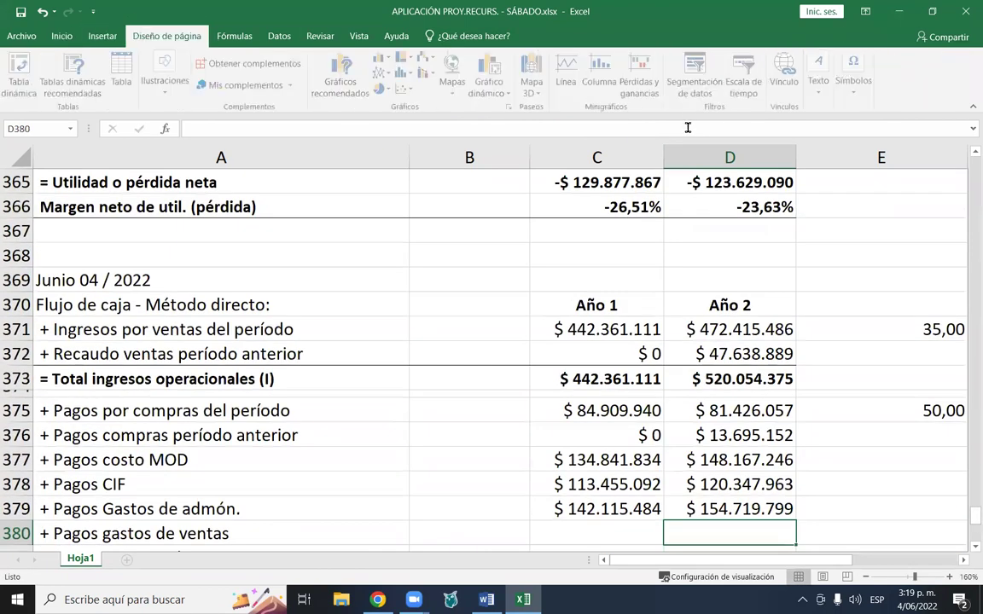
- Review the Pagos Gastos de admón. formulas for Año 1 and Año 2 in C379 and D379
scroll(715, 412, down, 3)
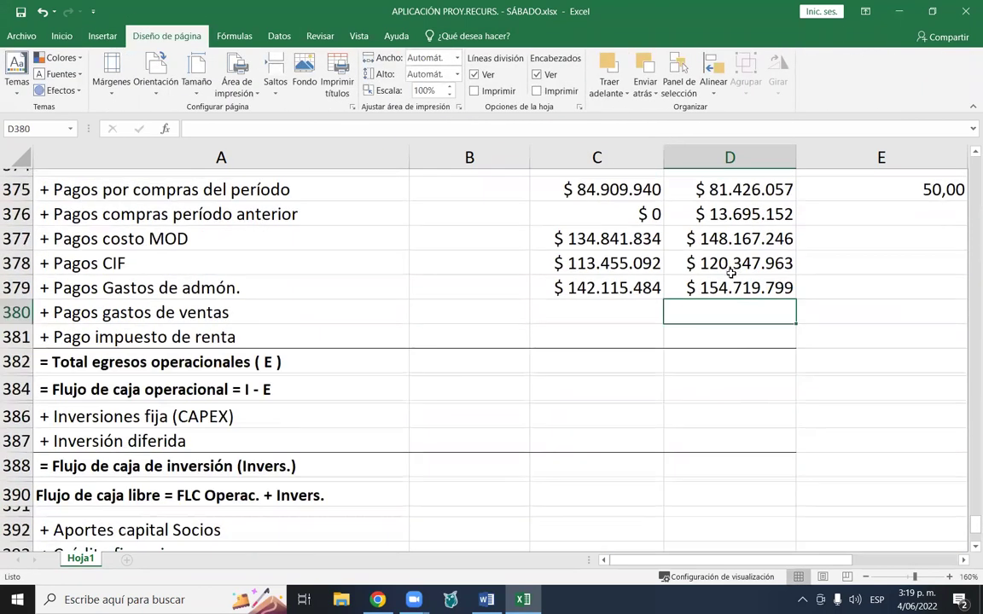
click(603, 289)
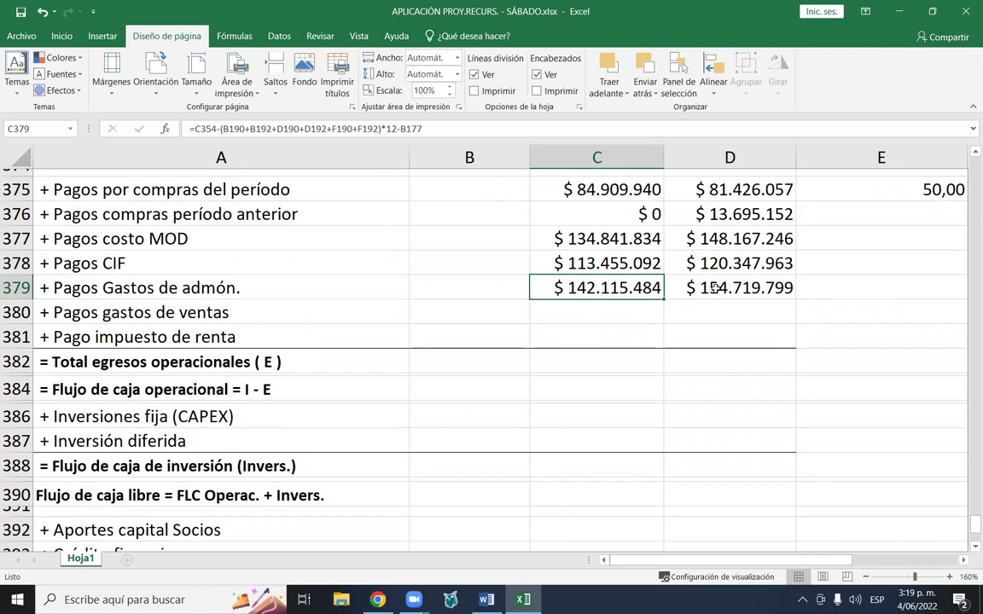
key(Right)
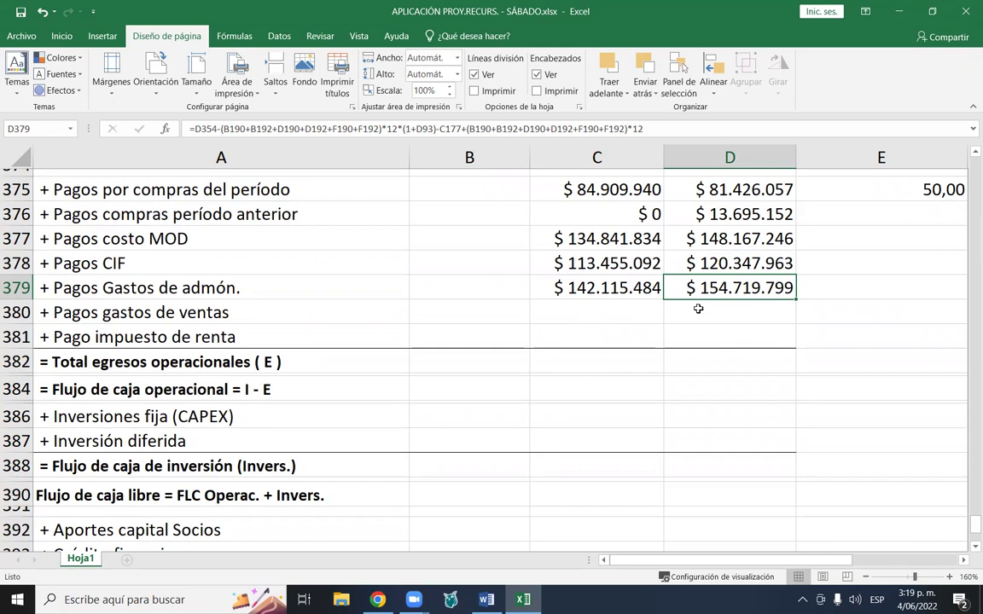
click(573, 286)
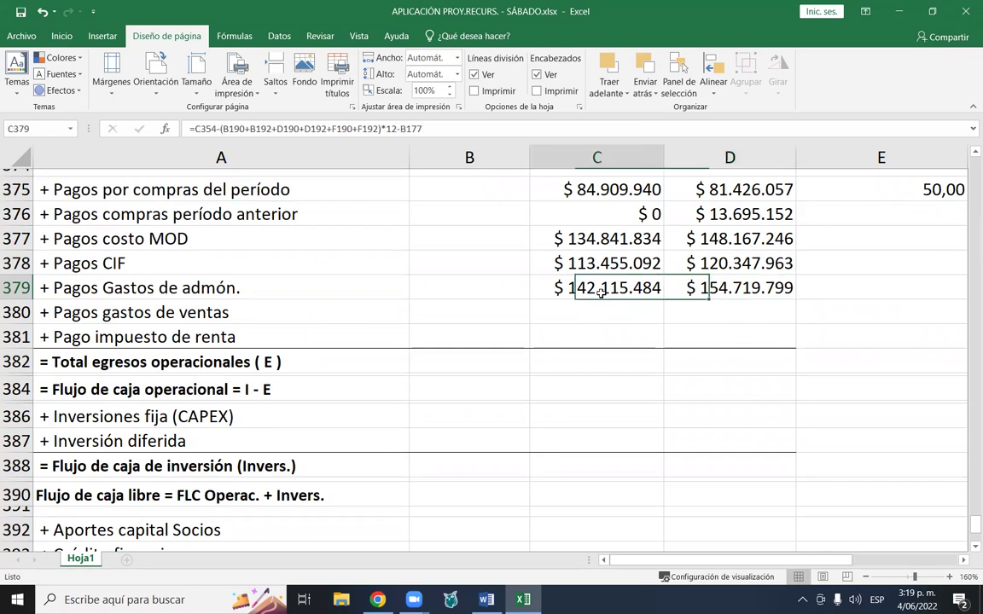
click(734, 291)
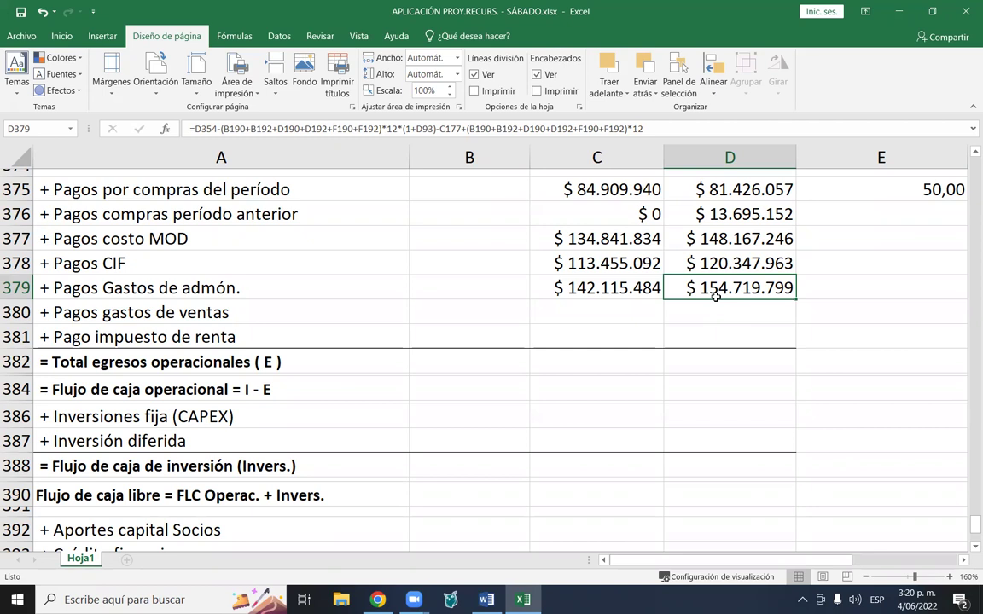
key(F2)
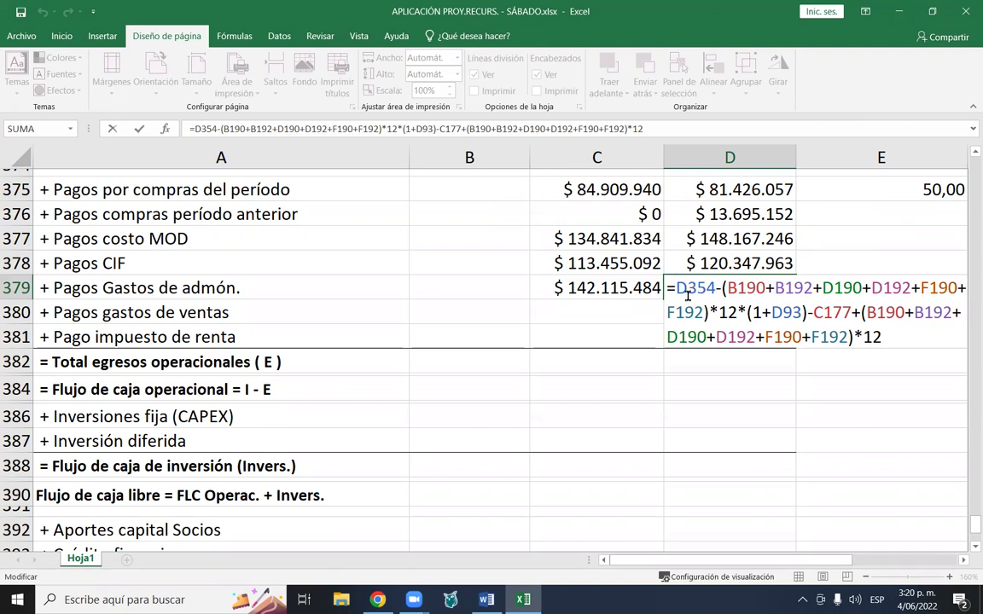
click(960, 563)
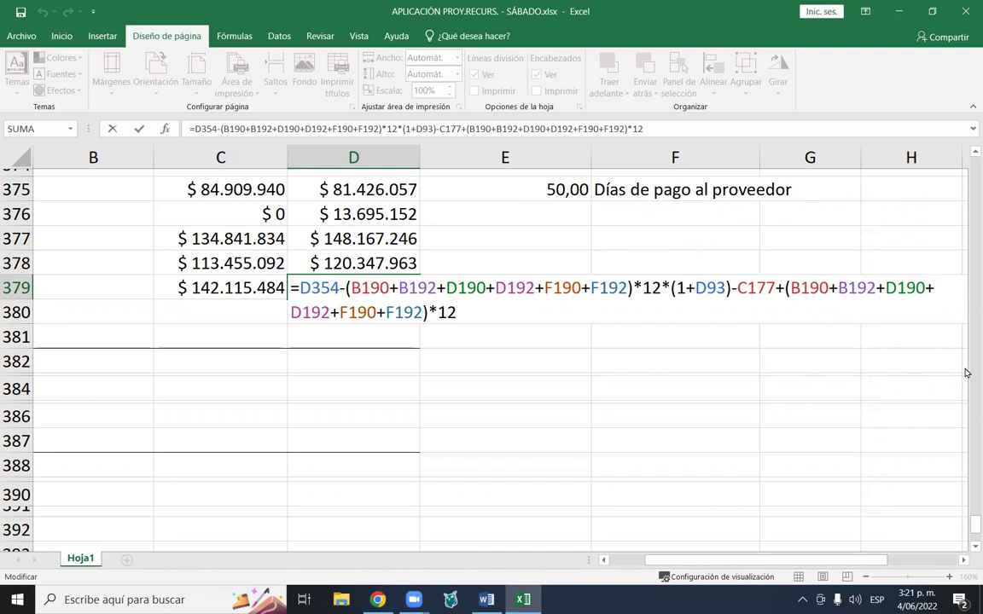
key(Return)
- Start the Año 1 Pagos gastos de ventas formula in C380 with the Gastos de ventas, C355
key(Up)
key(Home)
key(Down)
key(Right)
key(Right)
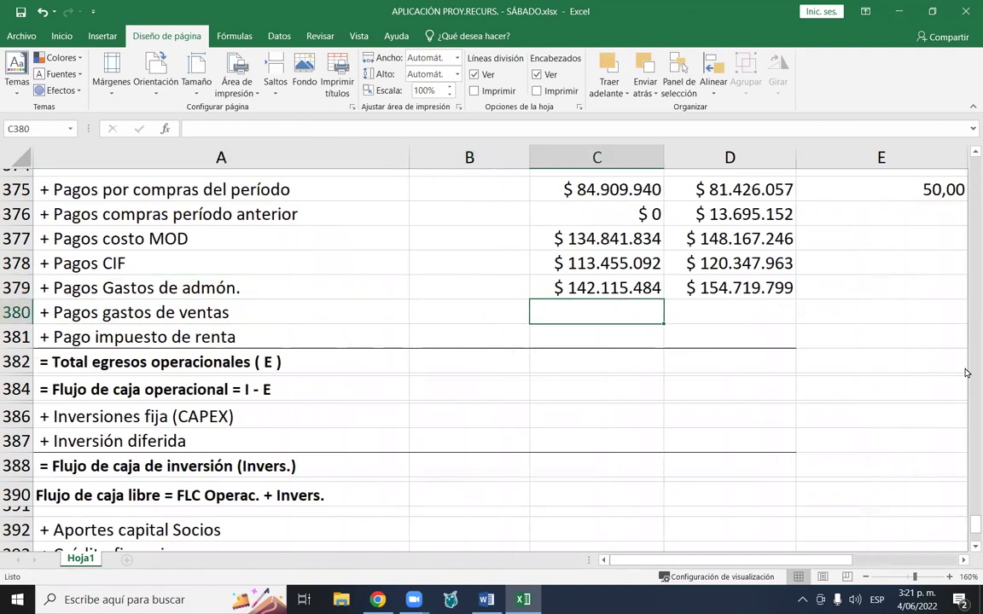
text(=)
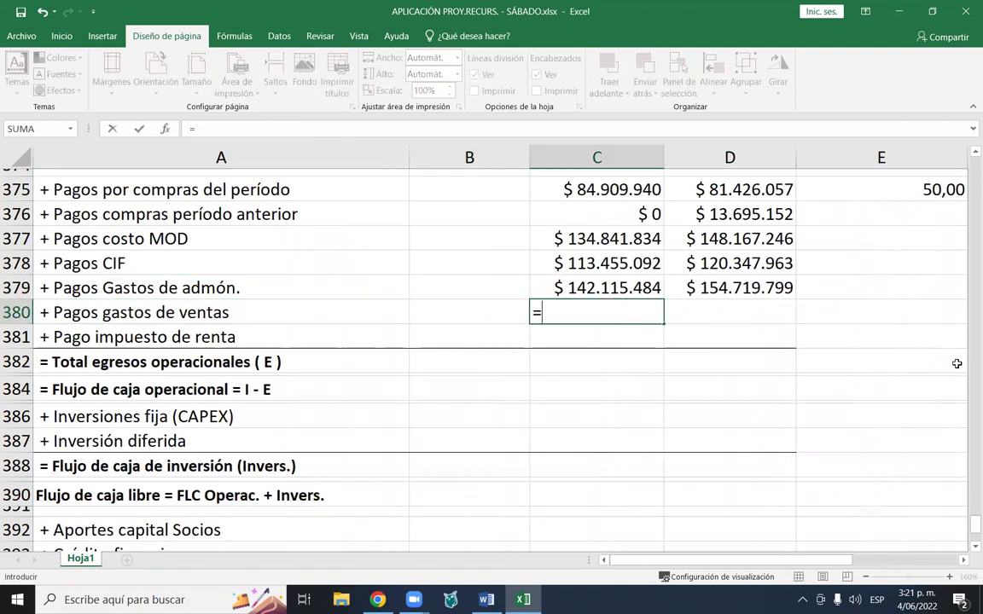
scroll(950, 250, up, 5)
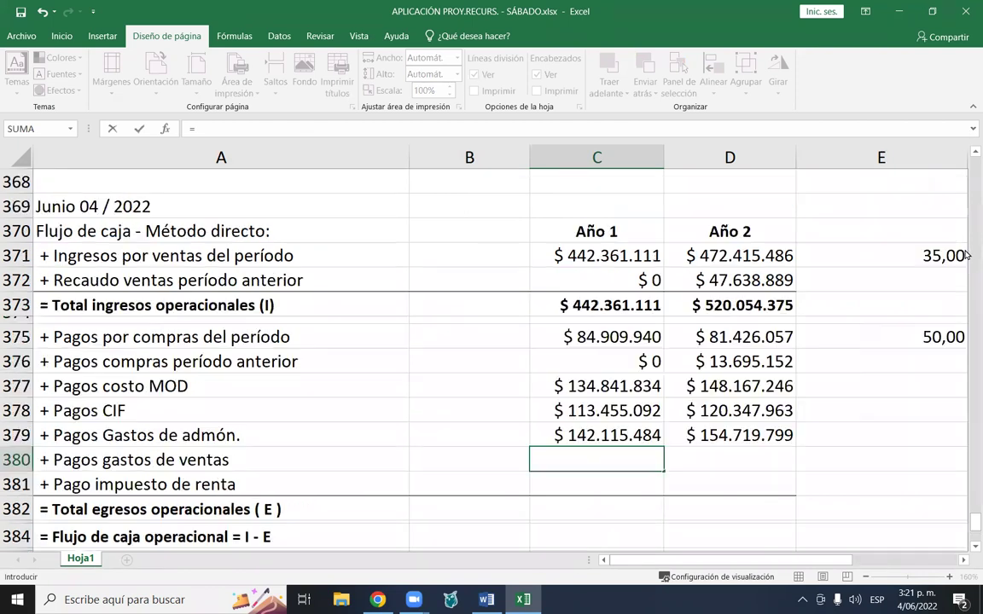
scroll(951, 250, up, 4)
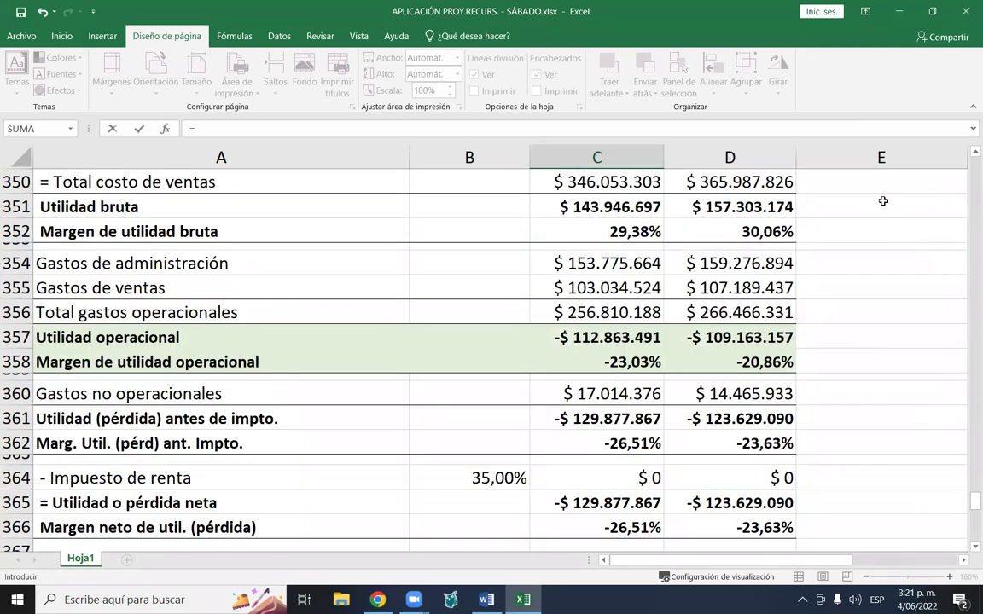
click(589, 287)
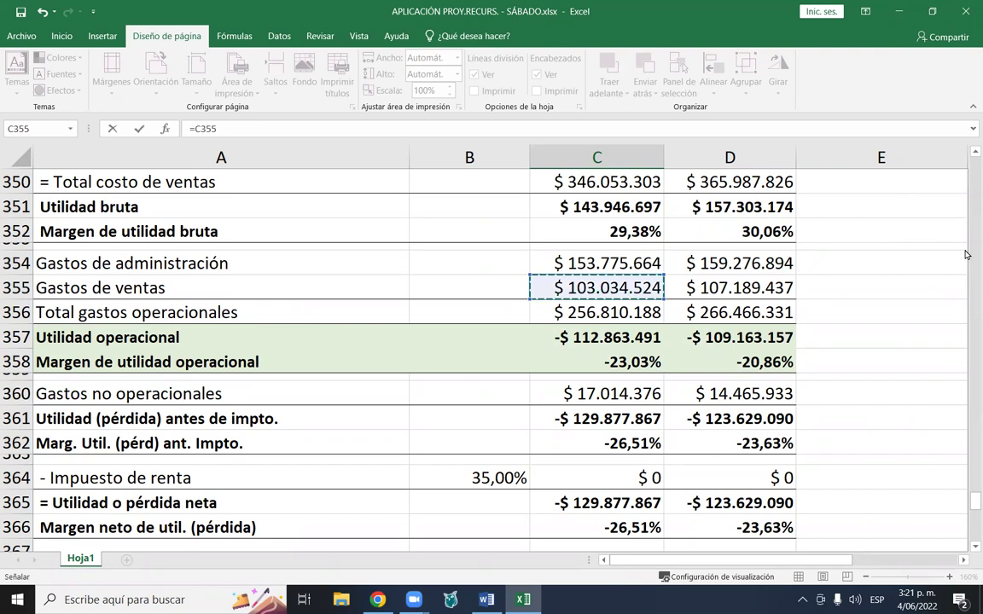
- Subtract the sales staff's cesantías and interest, (B222+B224)*12, from C355 in C380 and enter the formula
text(-)
scroll(698, 305, up, 9)
scroll(698, 305, up, 20)
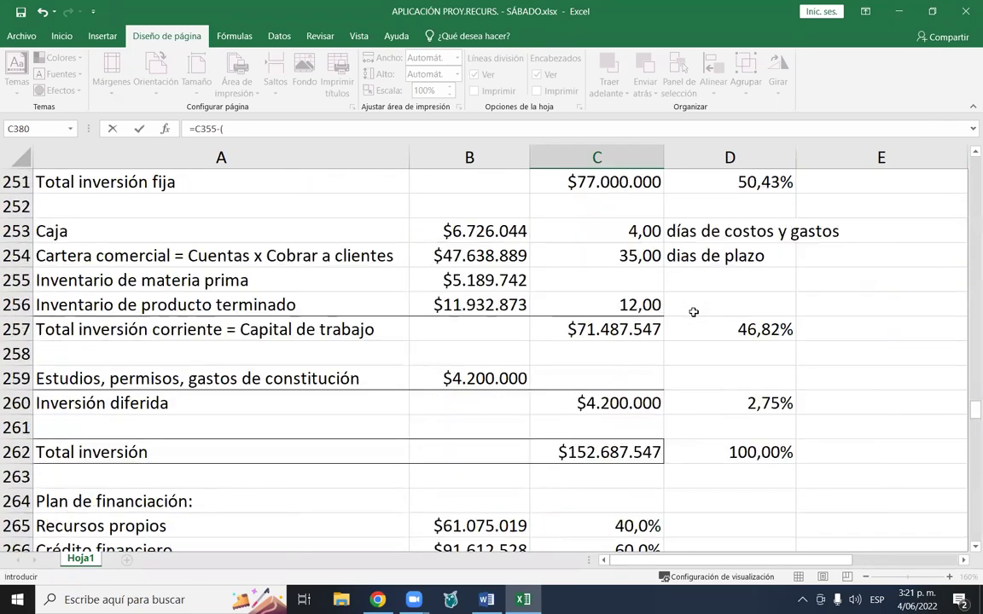
scroll(694, 313, up, 10)
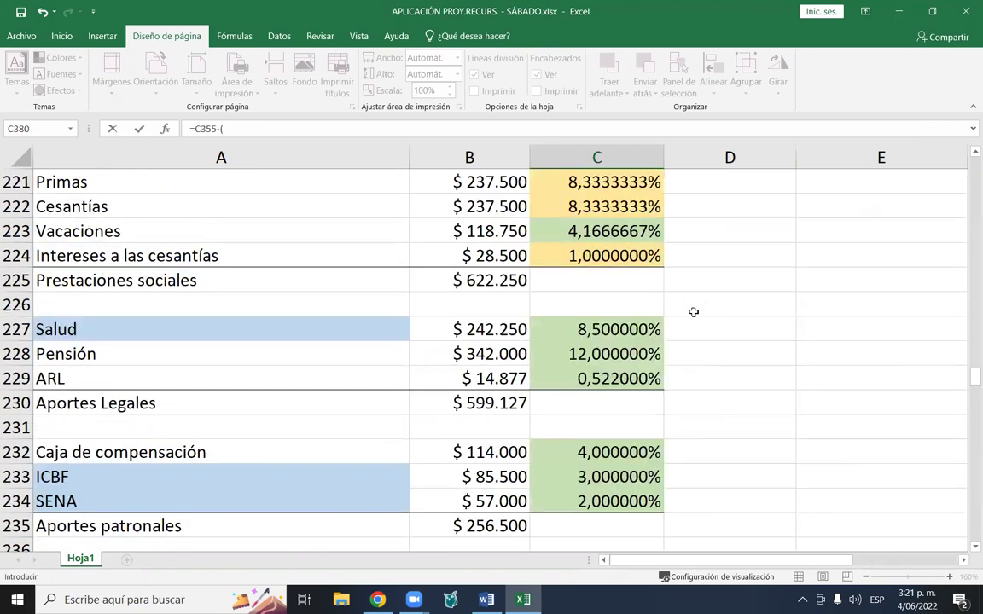
scroll(694, 313, up, 4)
scroll(693, 313, down, 3)
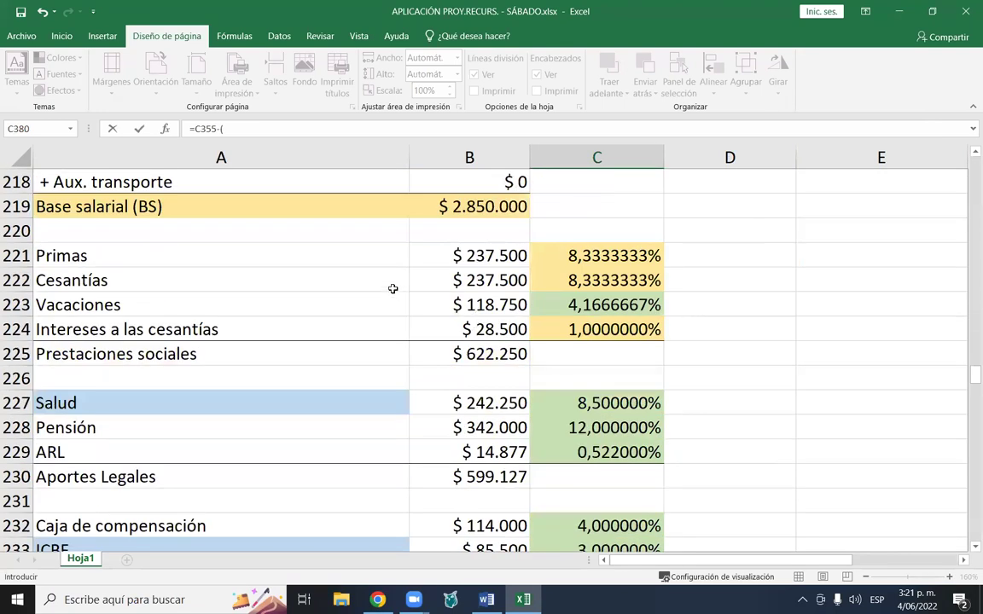
click(469, 280)
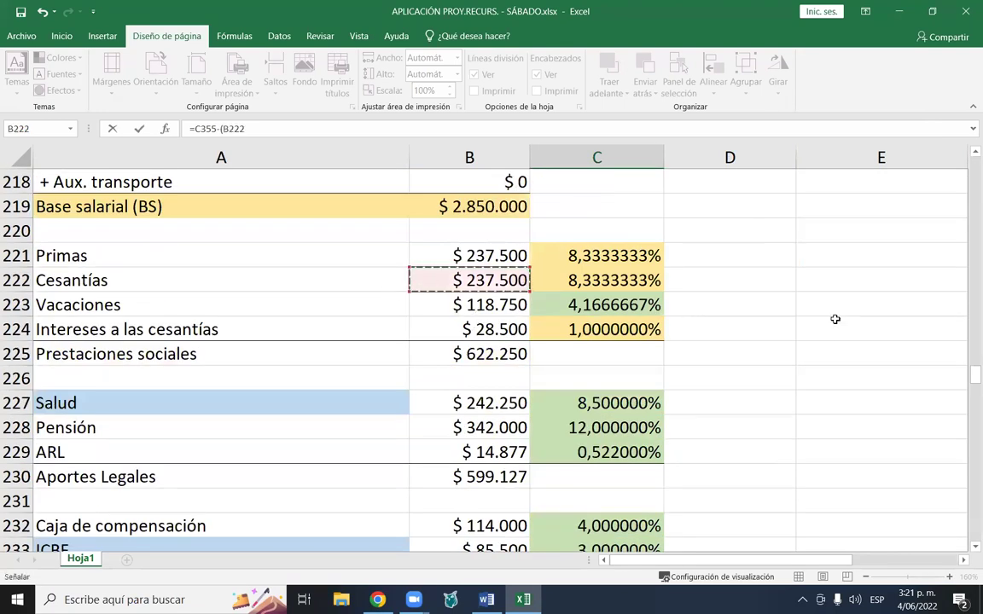
text(+)
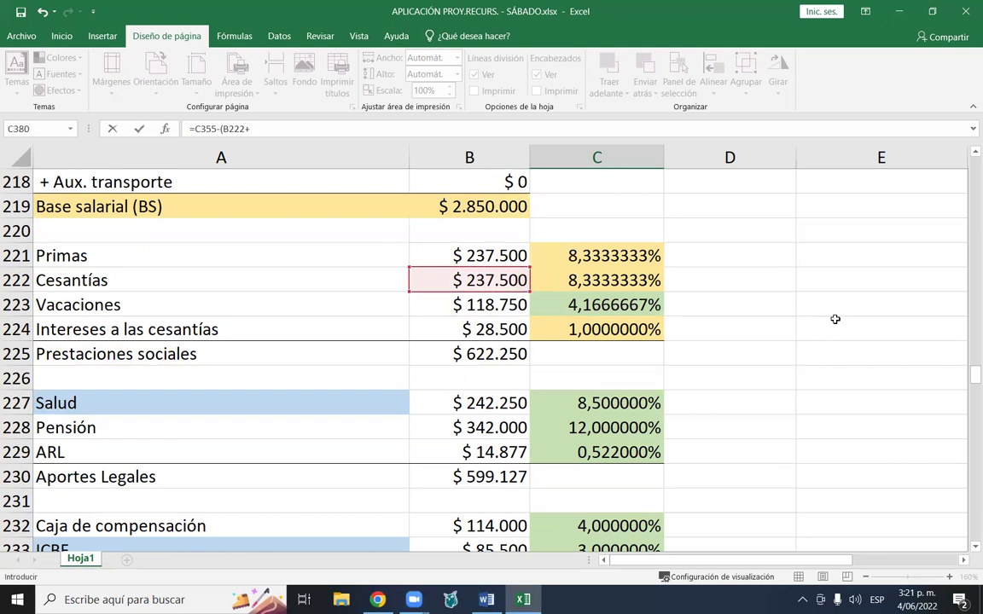
click(512, 329)
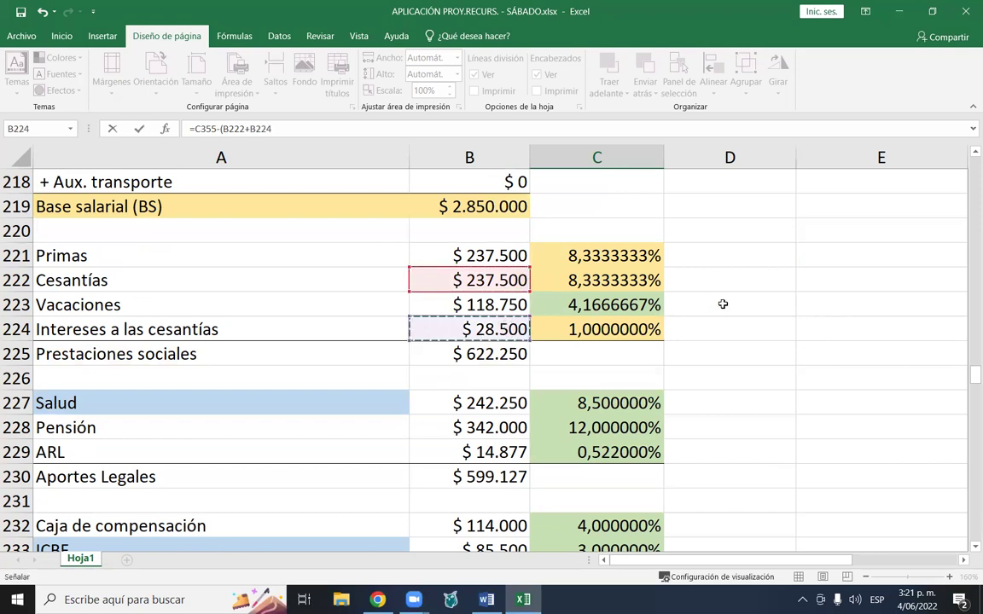
text())
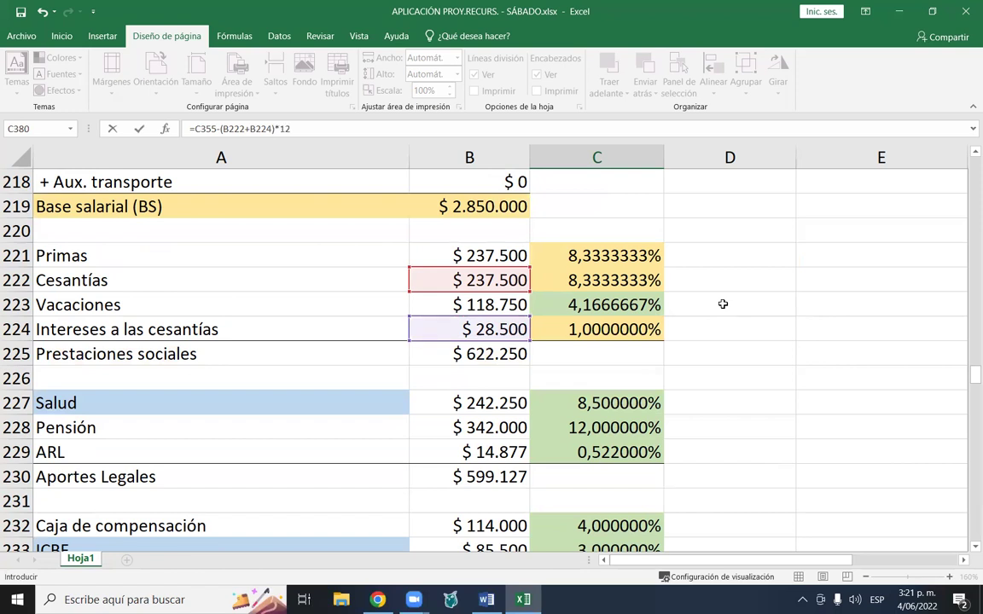
text(*12)
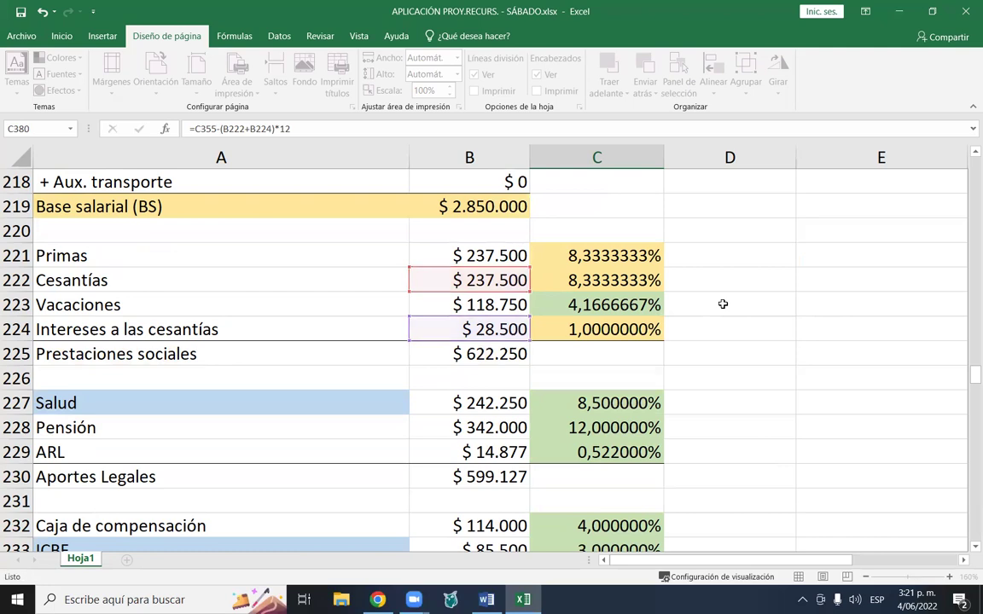
key(Return)
- Examine the Gastos de ventas breakdown, including Personal de ventas, Publicidad and Gastos de distribución, for severance-related items
scroll(507, 176, up, 2)
scroll(397, 230, up, 20)
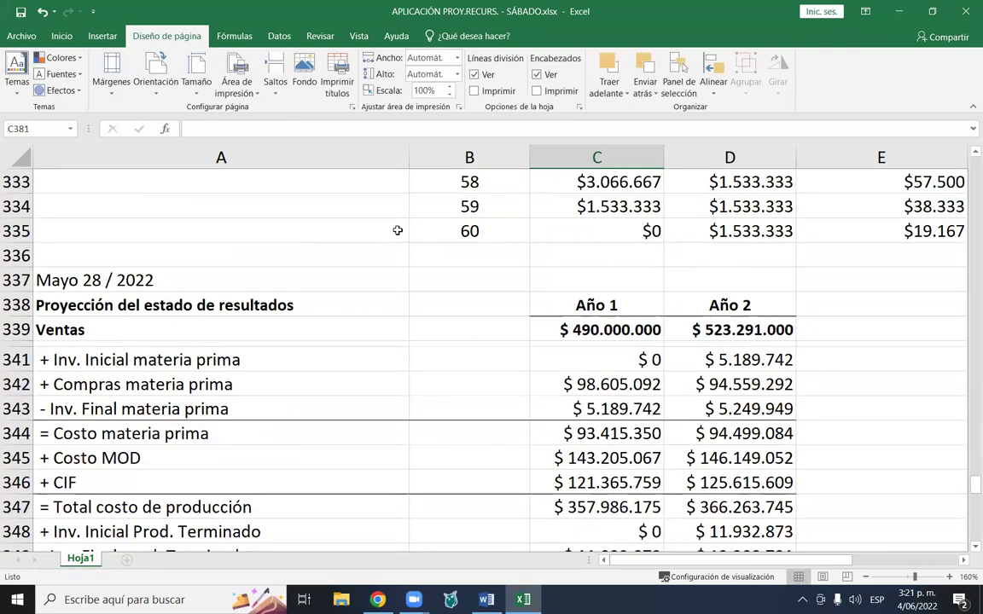
scroll(427, 256, up, 6)
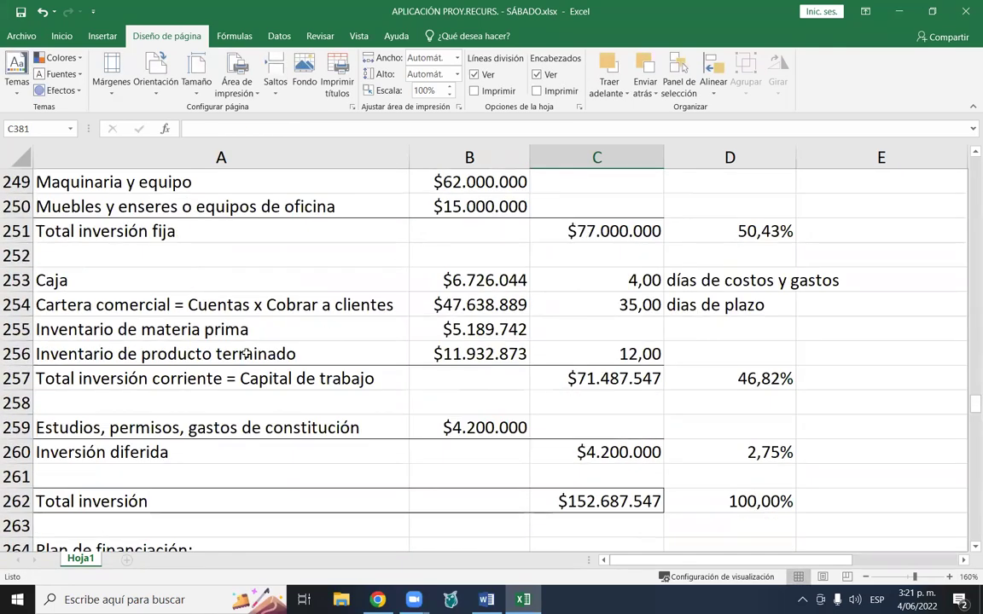
scroll(257, 351, up, 8)
scroll(254, 360, up, 9)
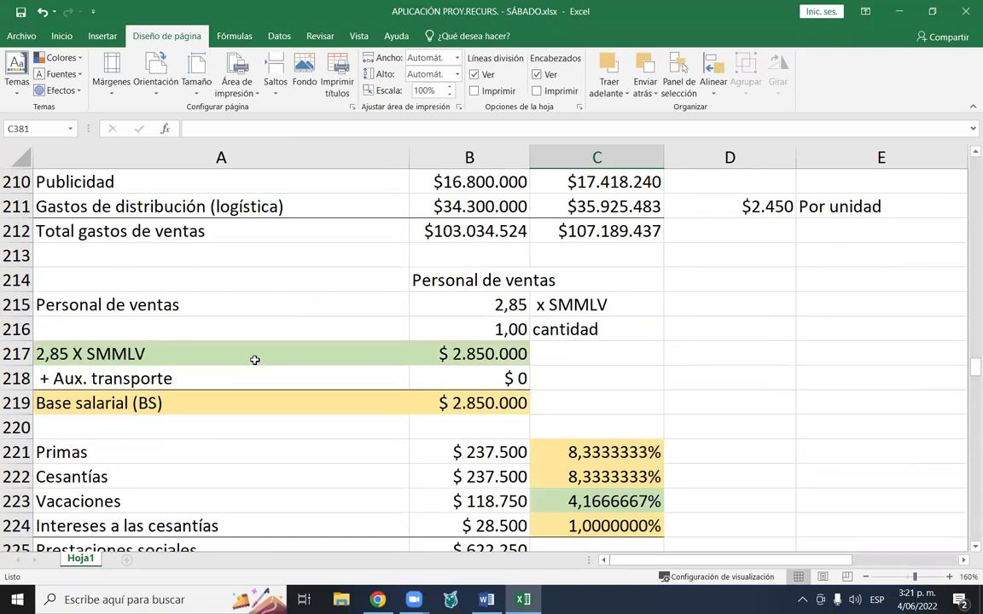
scroll(233, 324, down, 2)
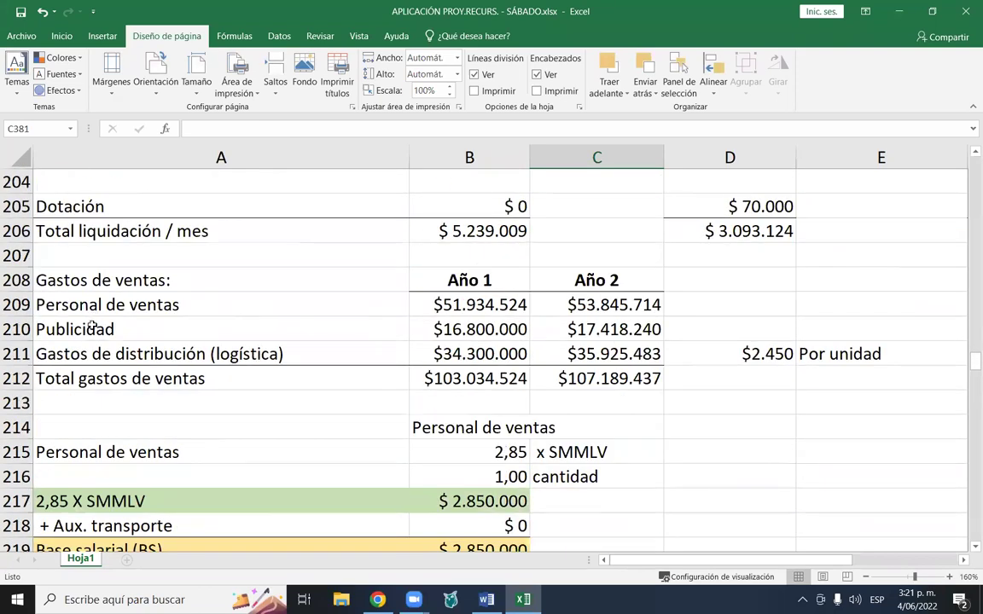
click(96, 328)
click(123, 351)
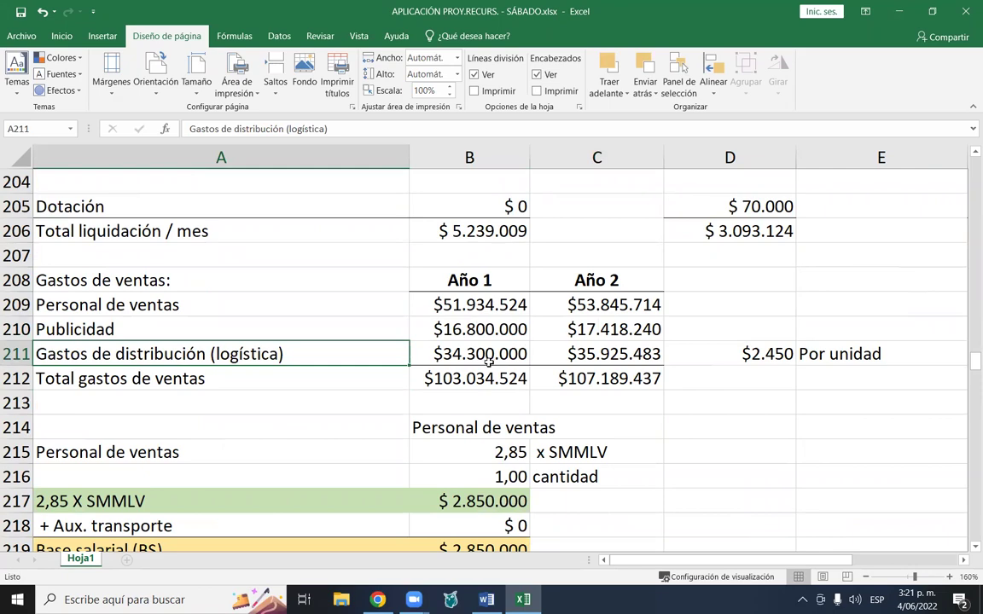
- Start the Año 2 Pagos gastos de ventas formula in D380 with the Gastos de ventas, D355
scroll(470, 329, down, 12)
scroll(547, 382, down, 20)
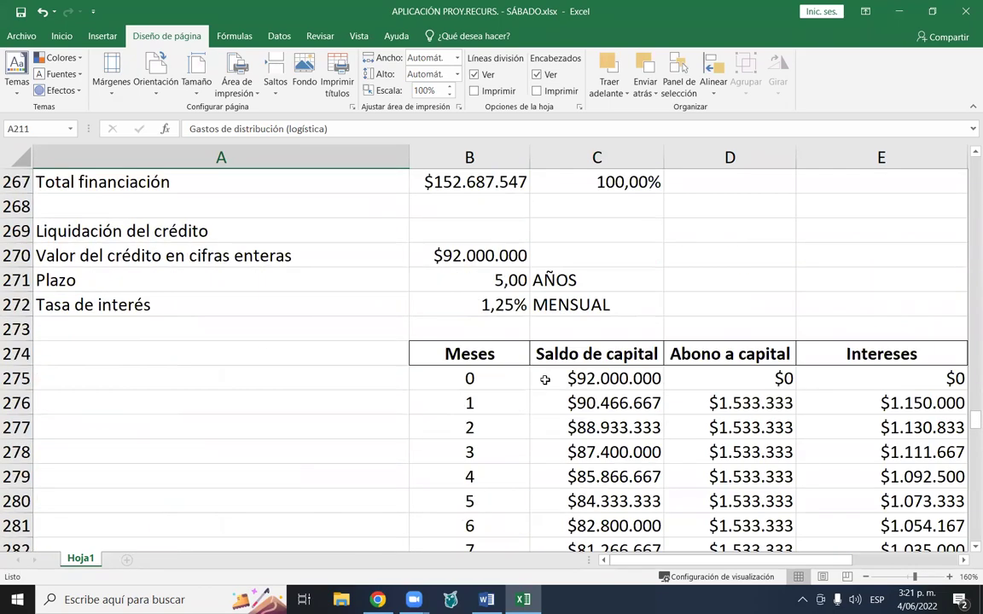
scroll(619, 371, down, 17)
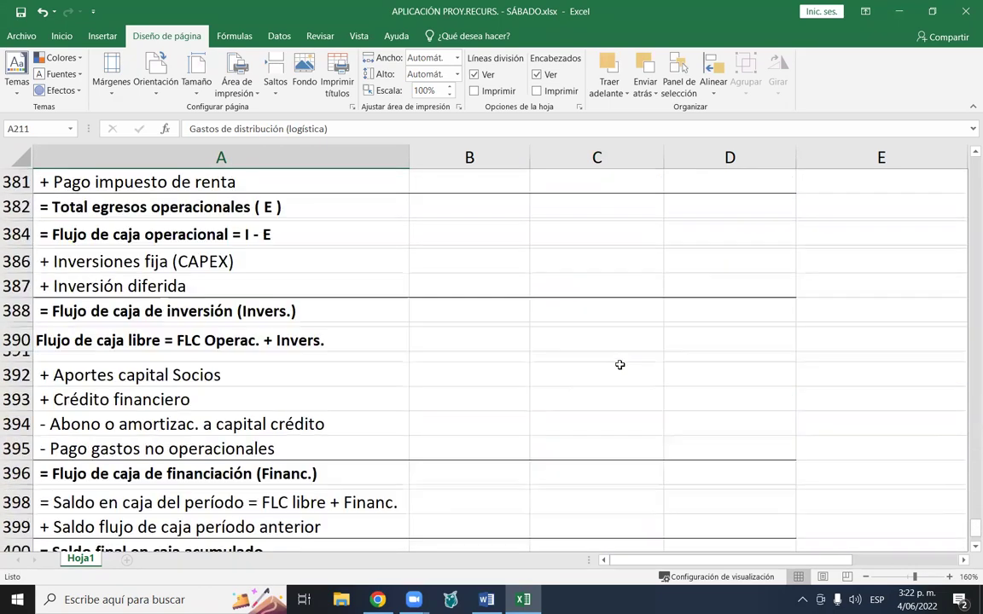
scroll(595, 371, up, 7)
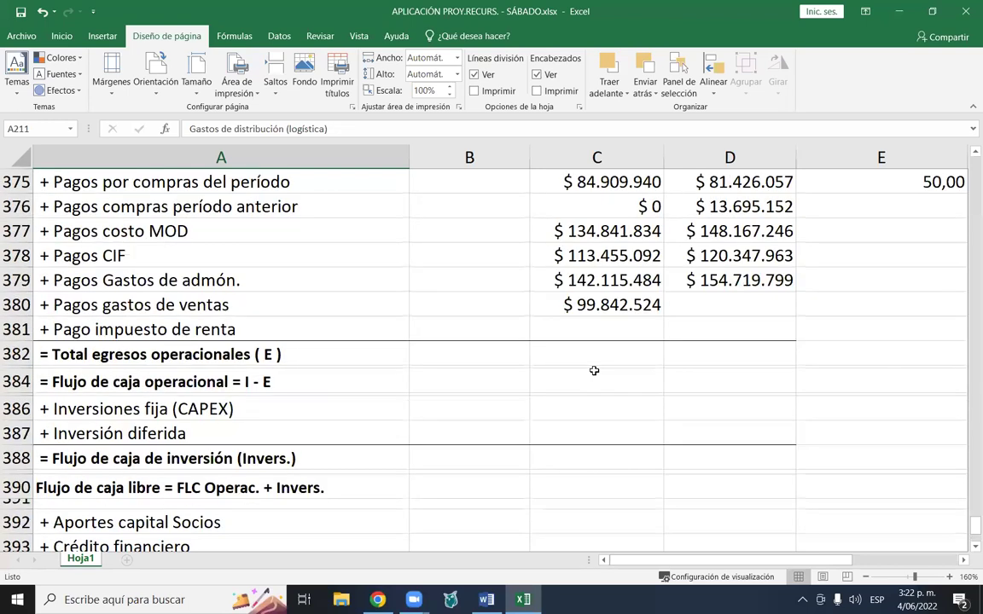
click(715, 298)
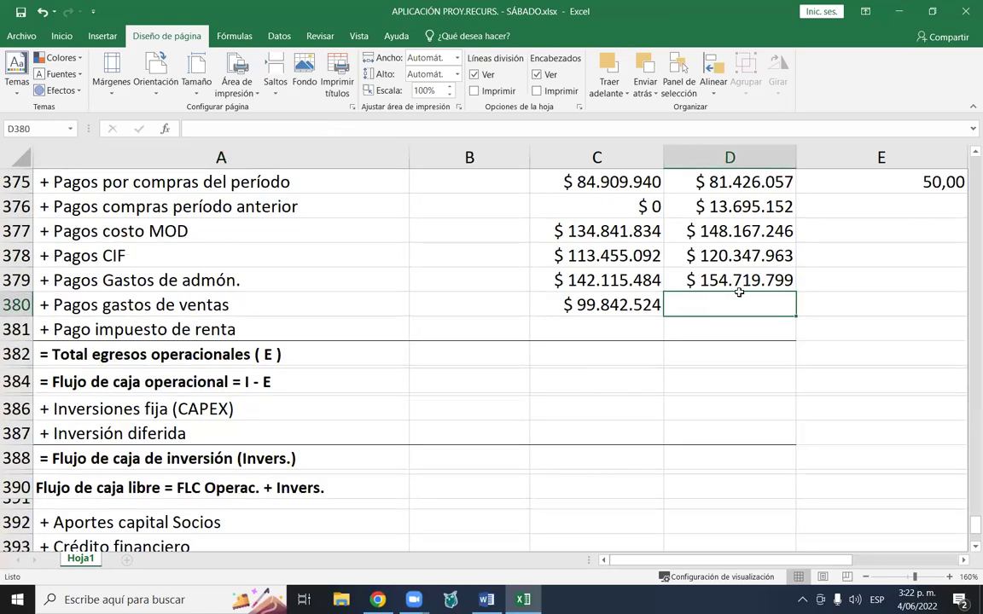
text(=)
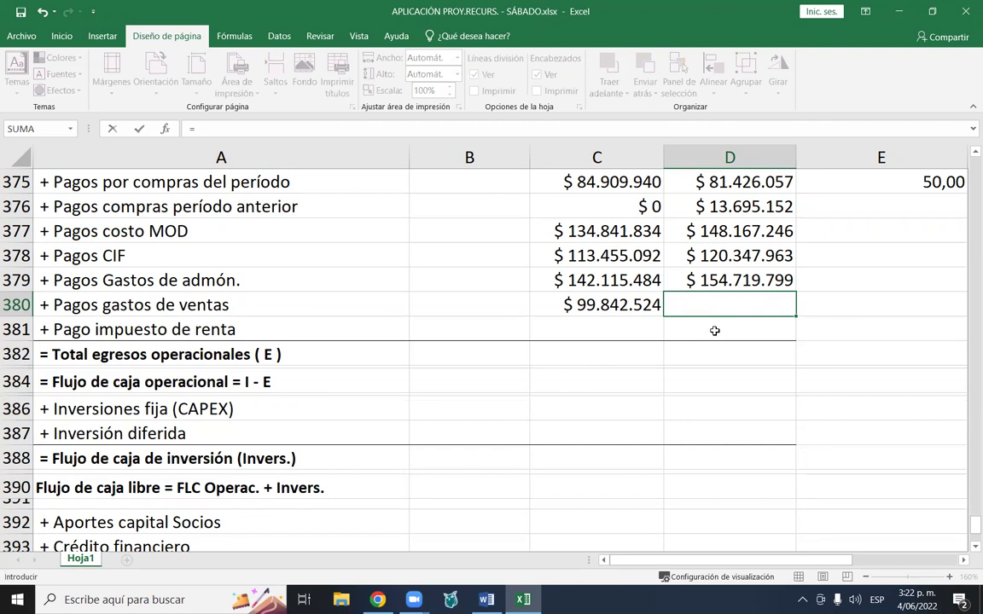
scroll(713, 329, up, 8)
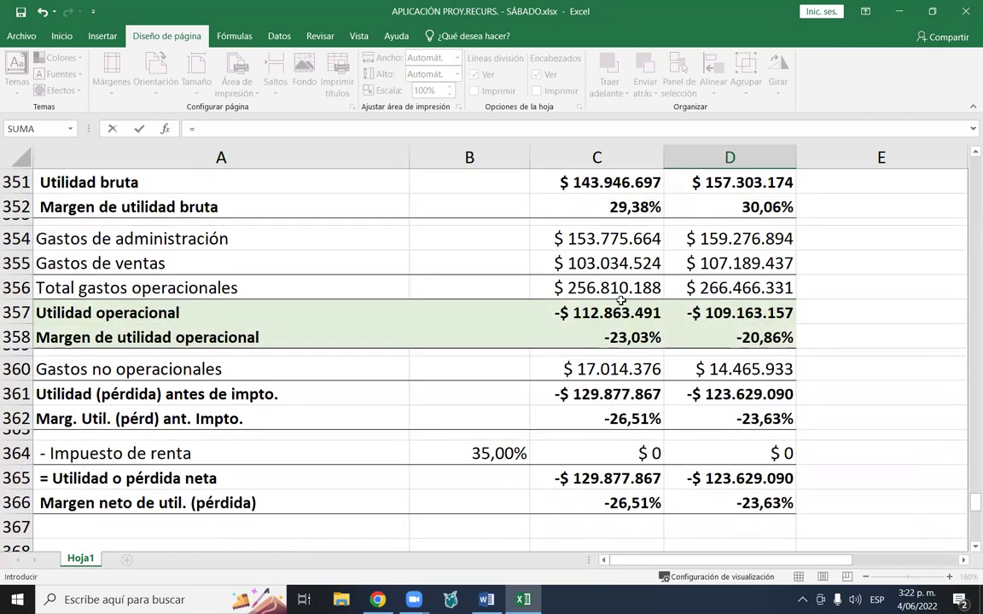
click(735, 264)
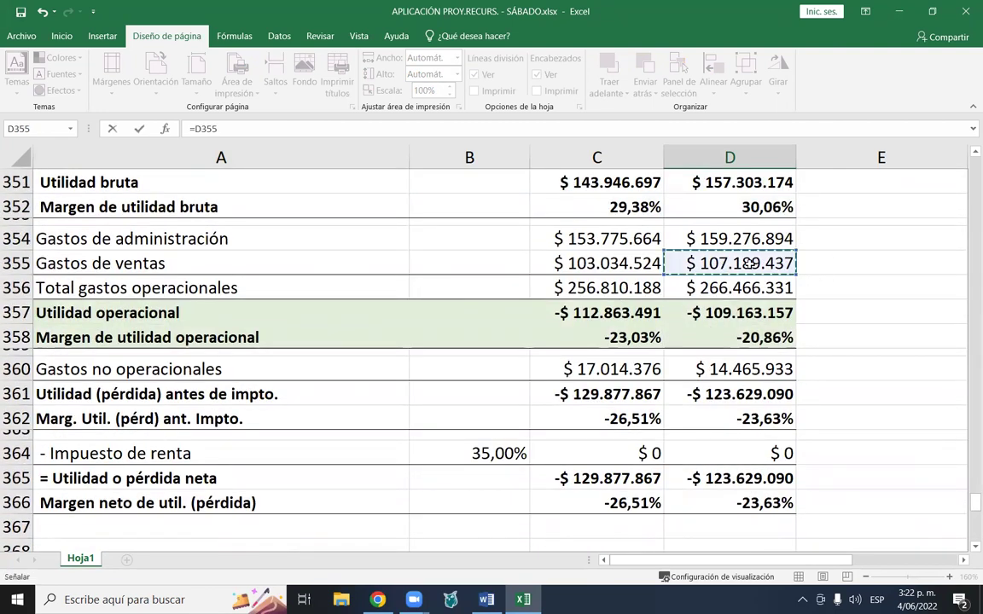
- Subtract the sales staff's cesantías and interest, (B222+B224)*12, in the D380 formula and open a (1+ growth factor
text(-()
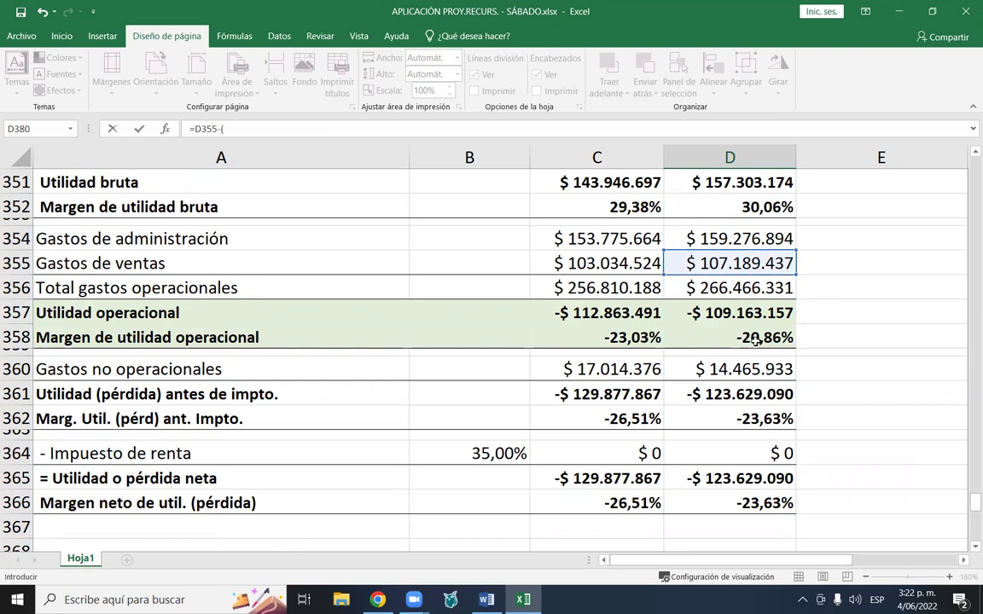
scroll(226, 300, up, 14)
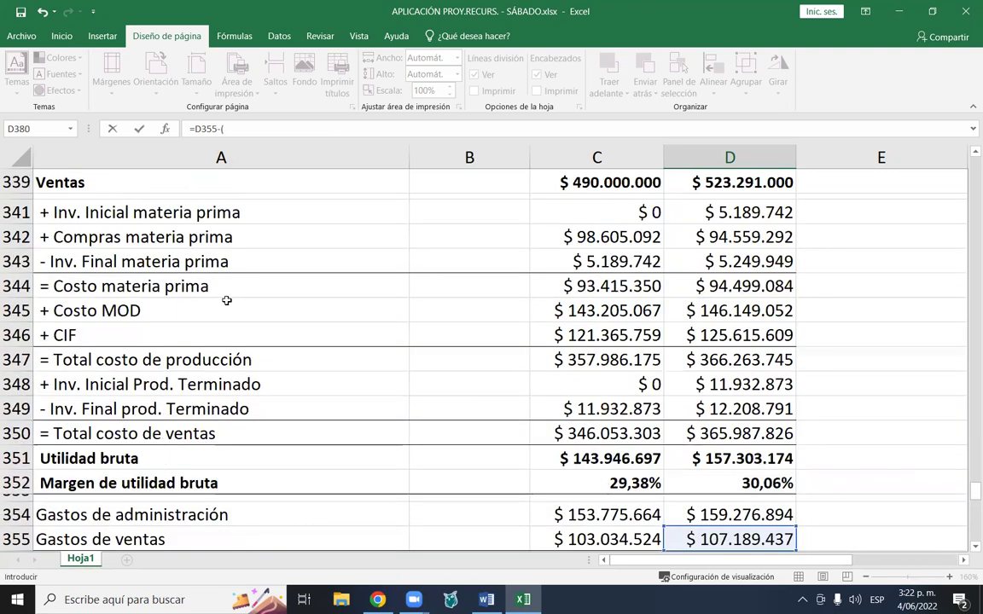
scroll(396, 281, up, 20)
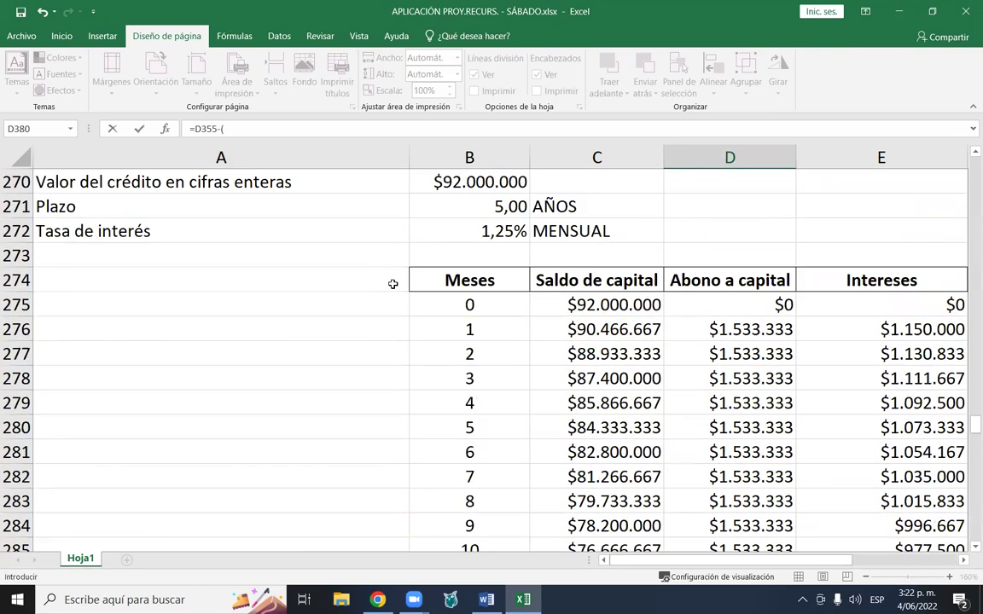
scroll(394, 286, up, 9)
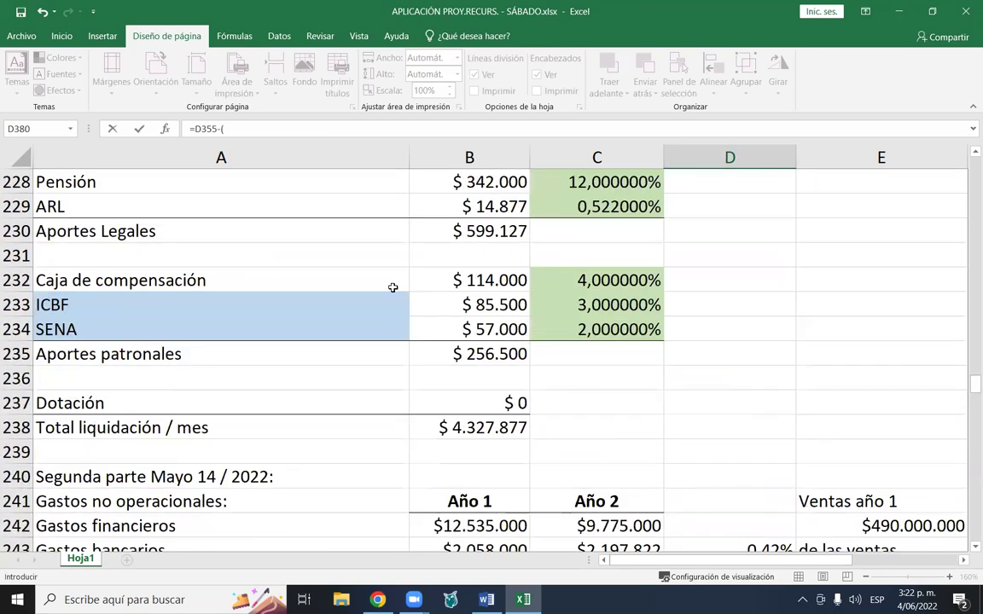
scroll(393, 288, up, 3)
scroll(392, 286, down, 2)
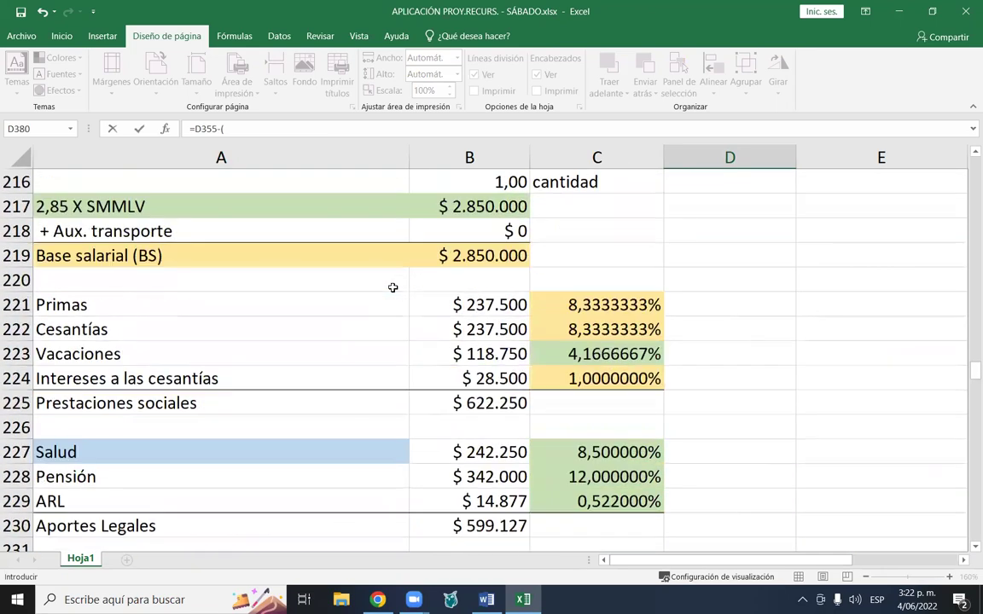
click(486, 329)
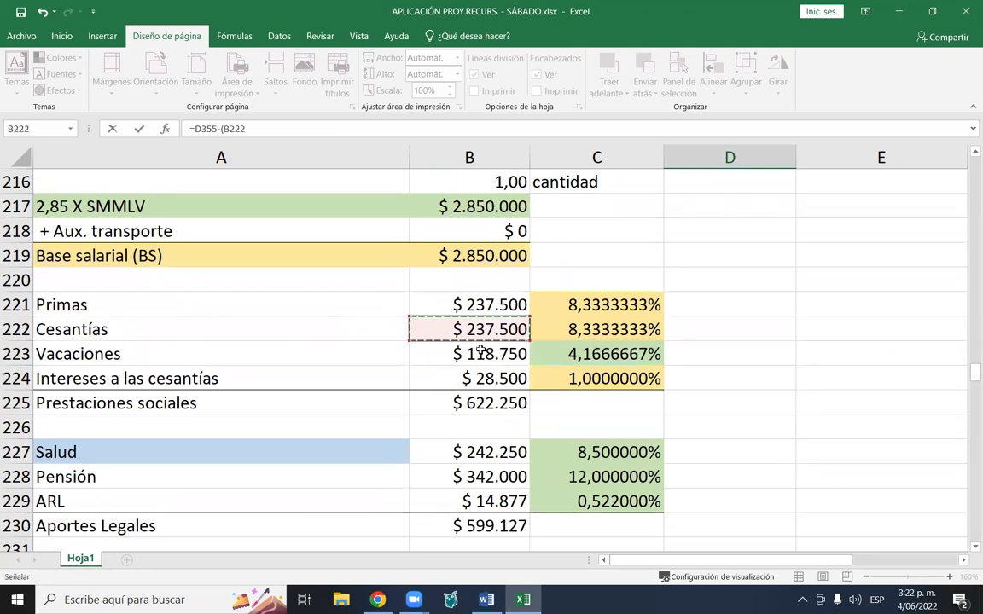
text(+)
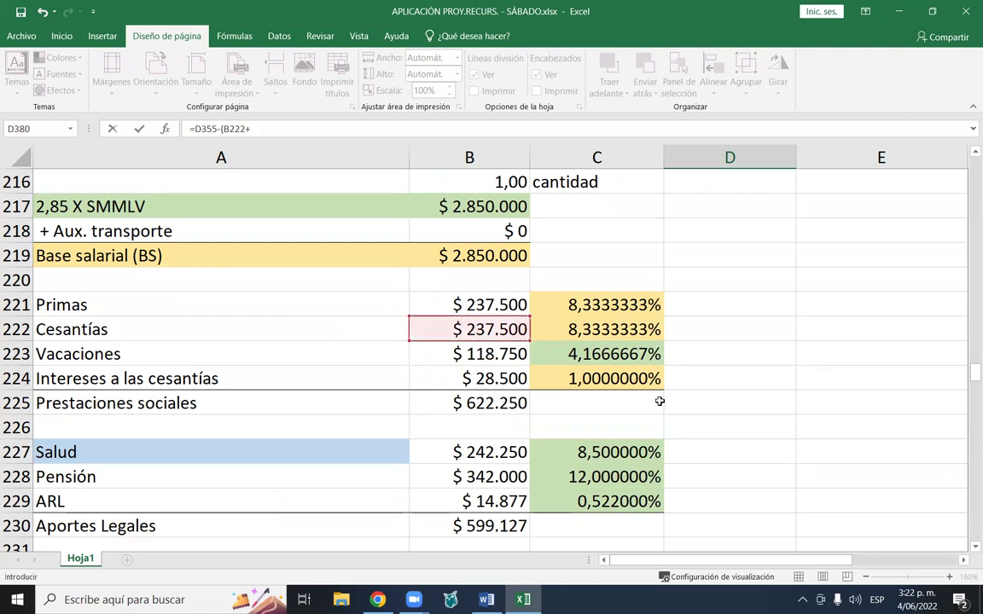
click(477, 379)
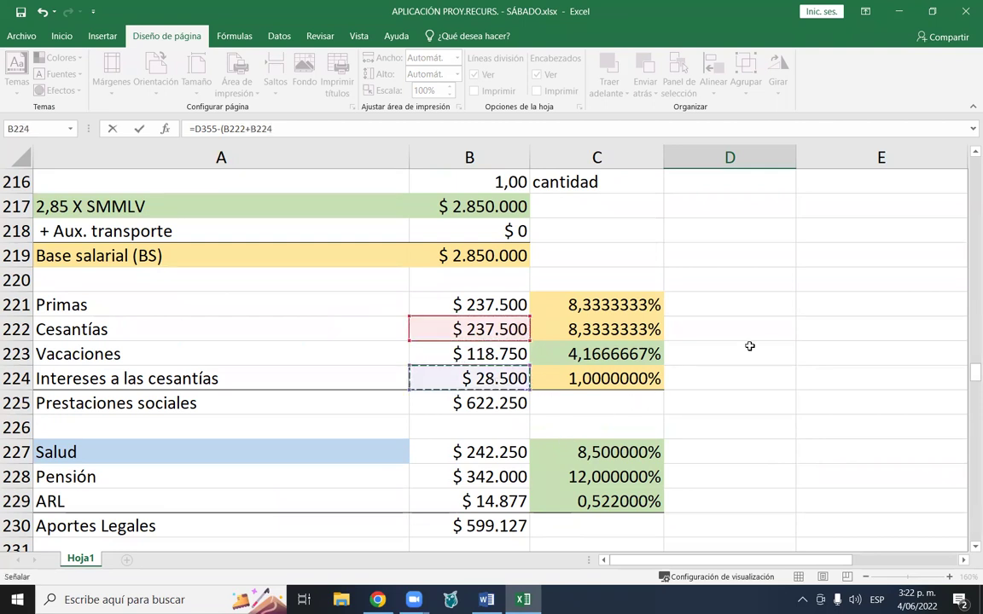
text()*12*(1+)
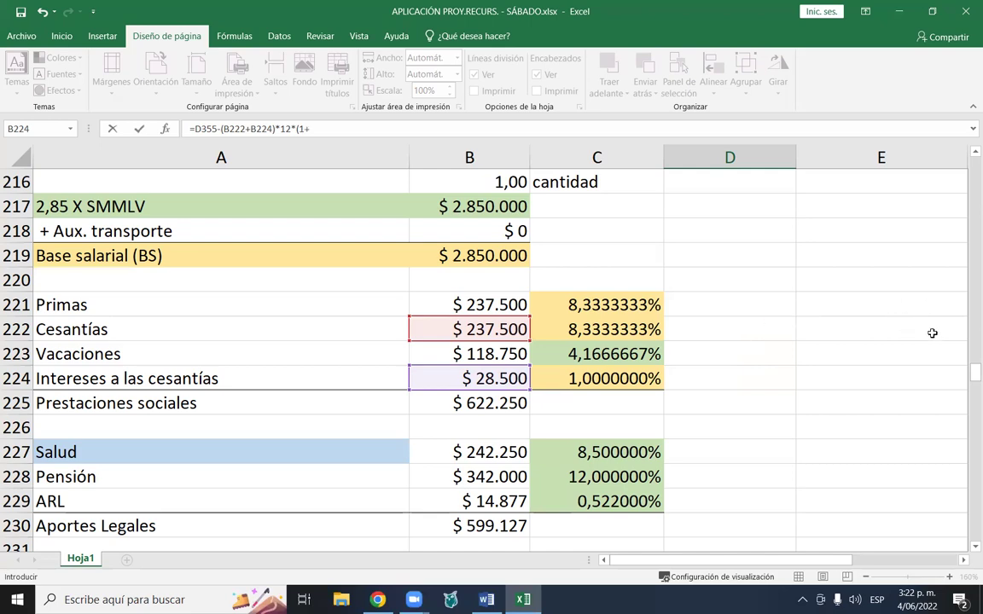
- Reference the estimated inflation rate beside Ayudantes de planta, D93, in the growth factor of the D380 formula
scroll(772, 350, up, 11)
scroll(786, 332, up, 20)
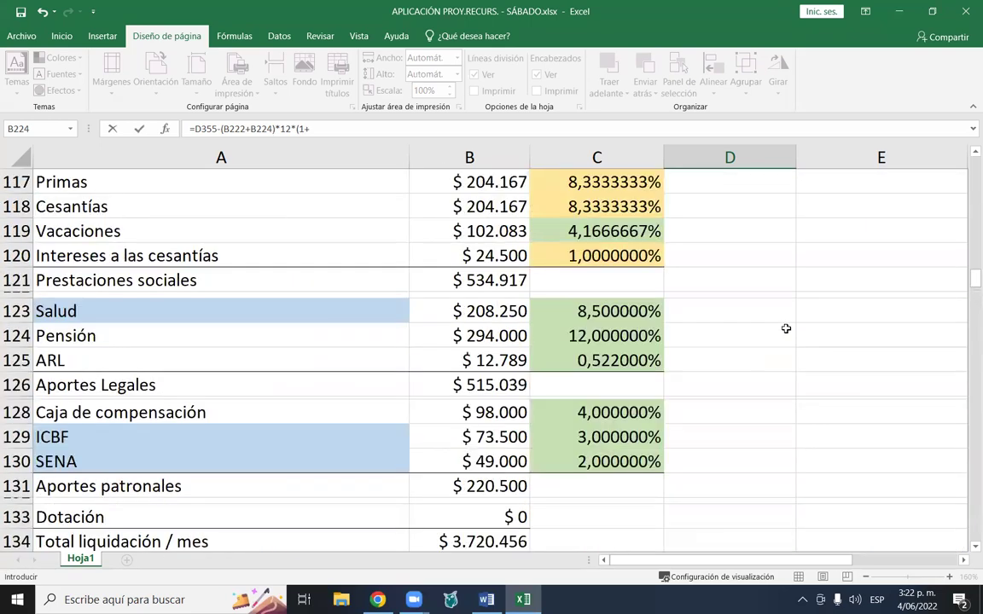
scroll(789, 310, up, 20)
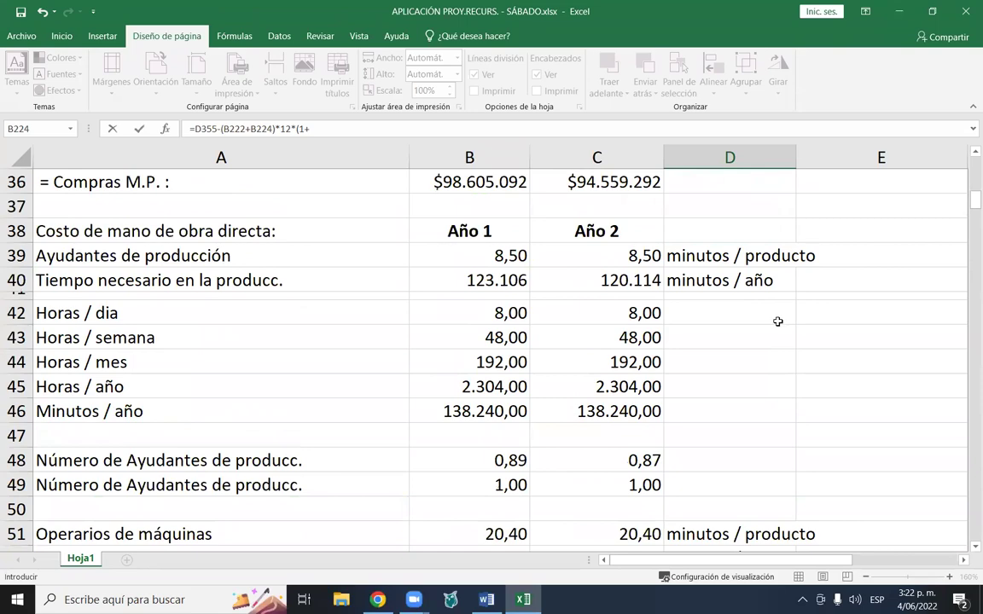
scroll(778, 319, down, 17)
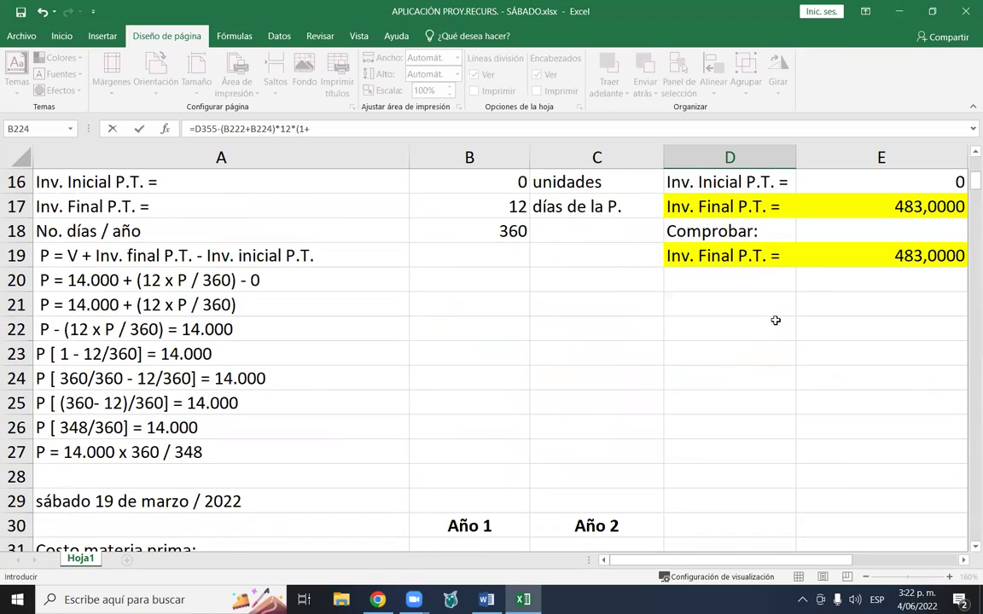
scroll(774, 323, down, 12)
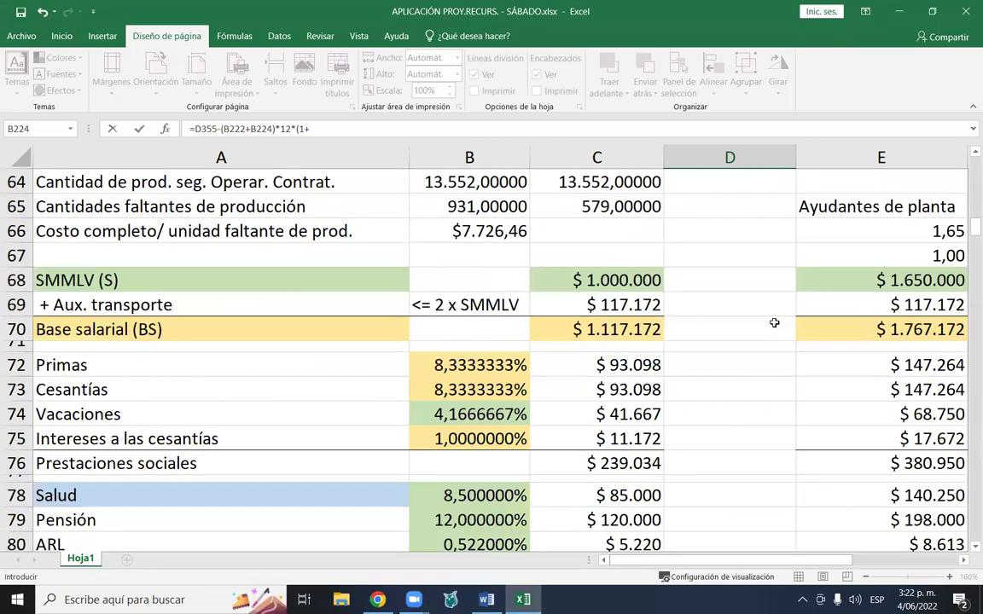
click(758, 304)
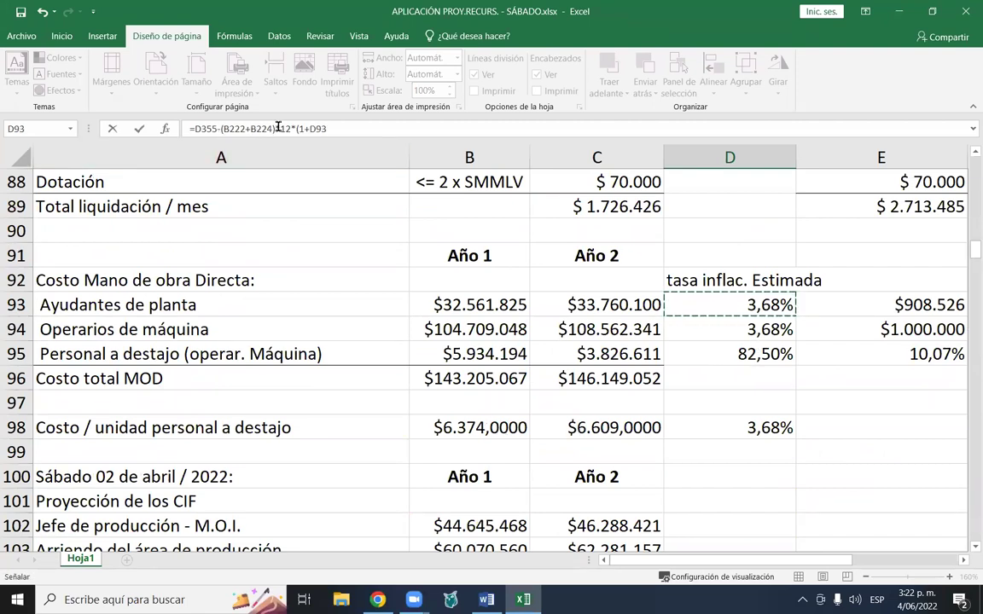
- Close the growth factor in D380, add back (B222+B224)*12 for the prior year's cesantías and interest, enter the formula and review it
click(341, 128)
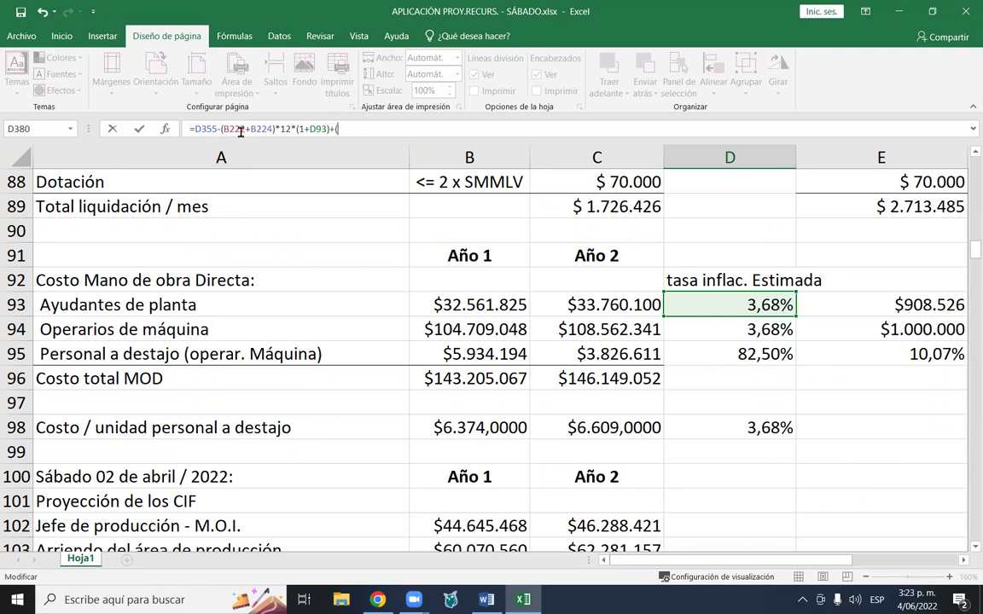
text(b)
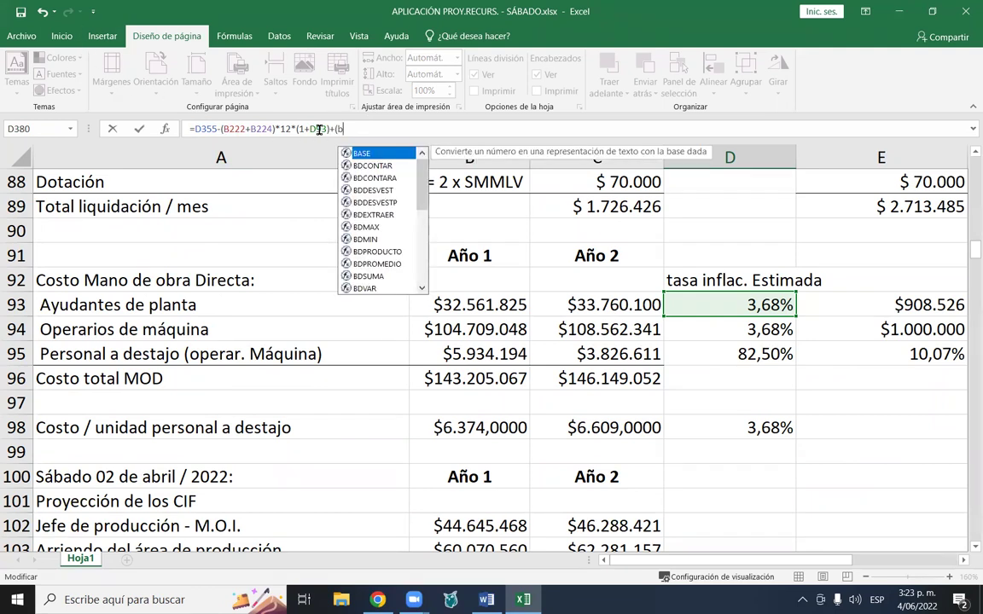
text(222+b224)*12)
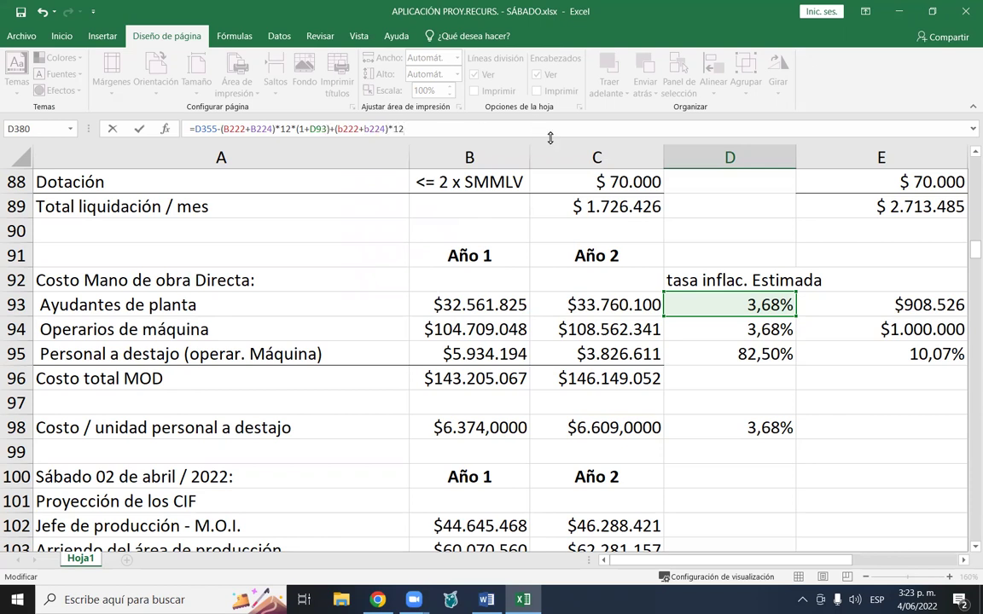
key(Return)
scroll(717, 247, down, 2)
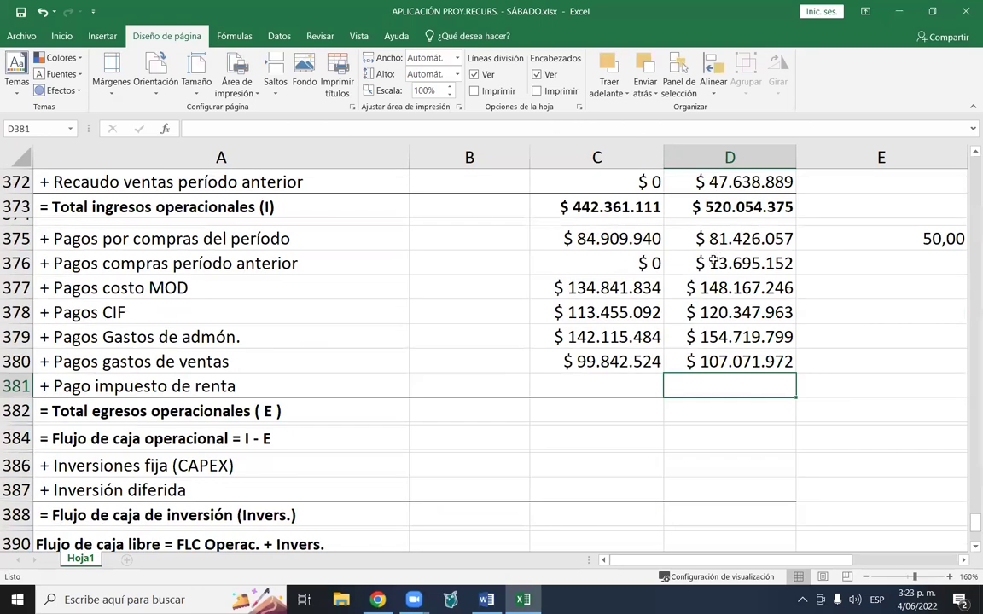
click(732, 361)
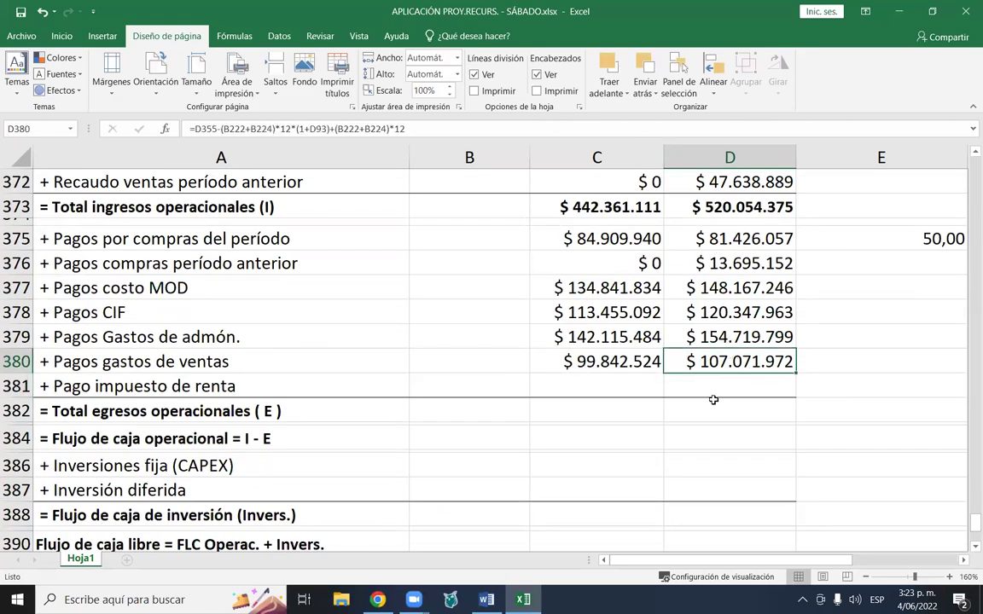
double_click(673, 370)
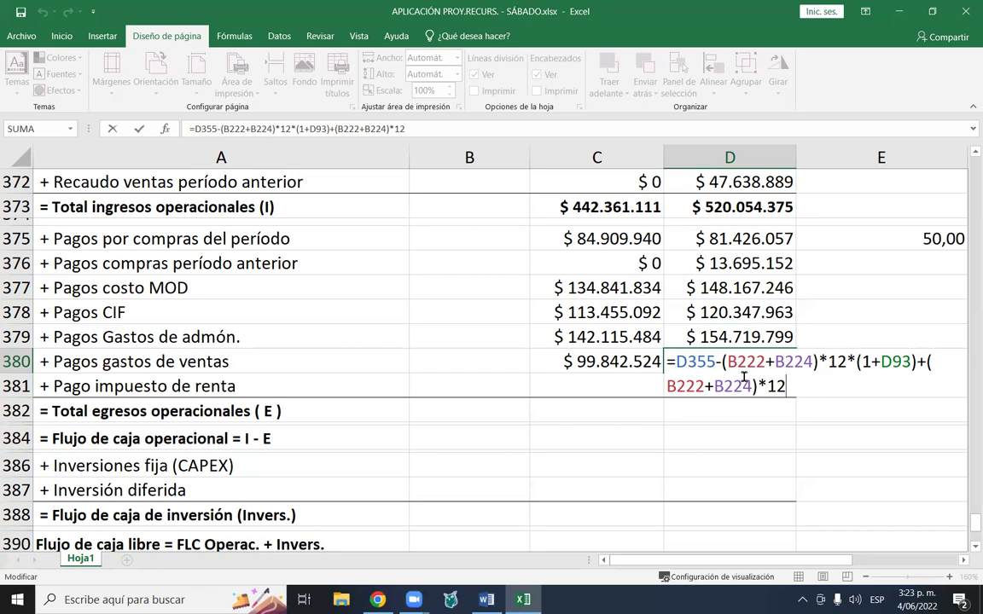
- Enter 0 as the Año 1 Pago impuesto de renta in C381
click(611, 381)
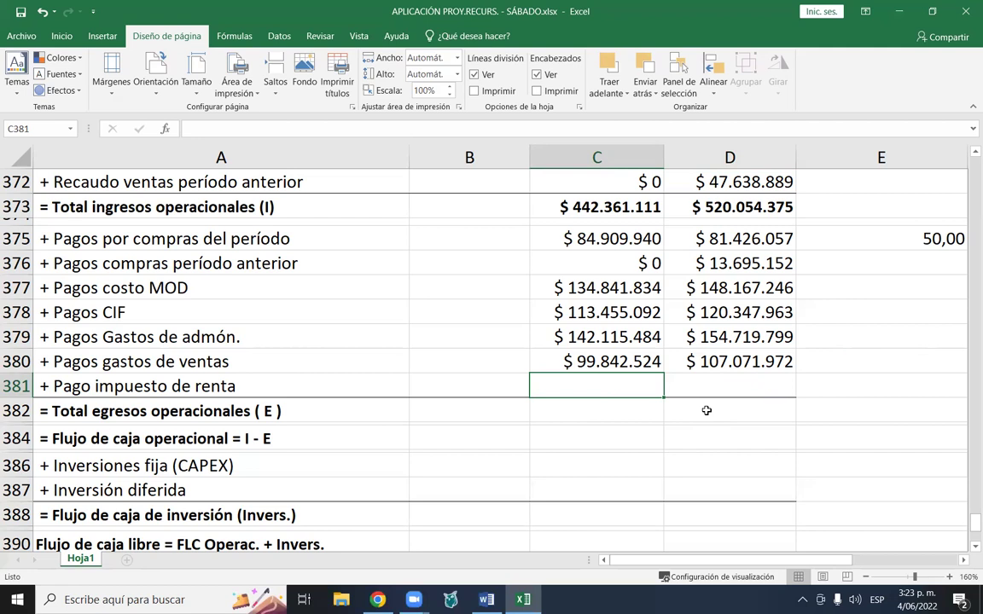
text(0)
key(Return)
key(Right)
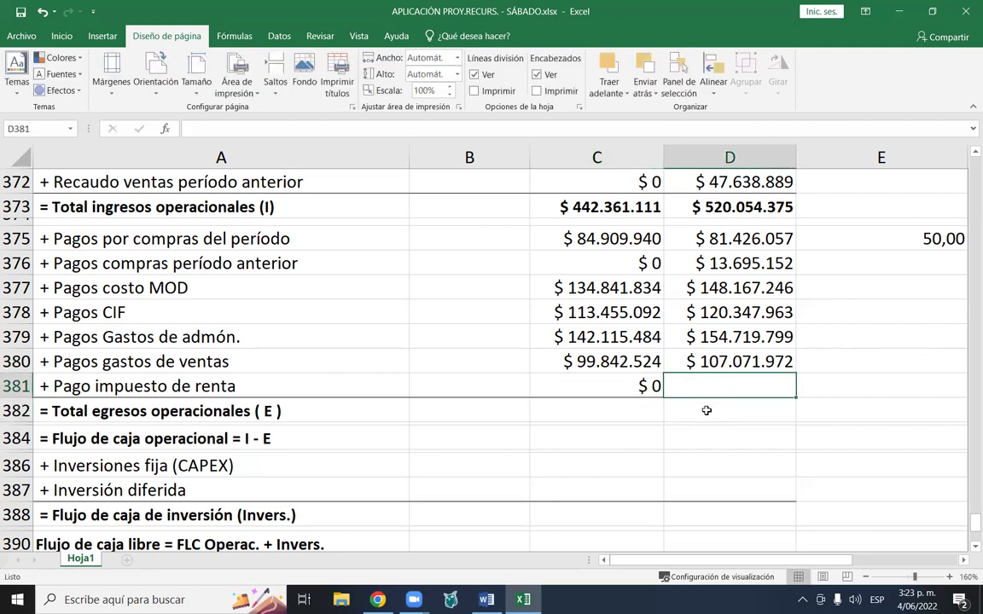
- Link the Año 2 Pago impuesto de renta in D381 to the Año 1 Impuesto de renta, C364, and check the formula
text(=)
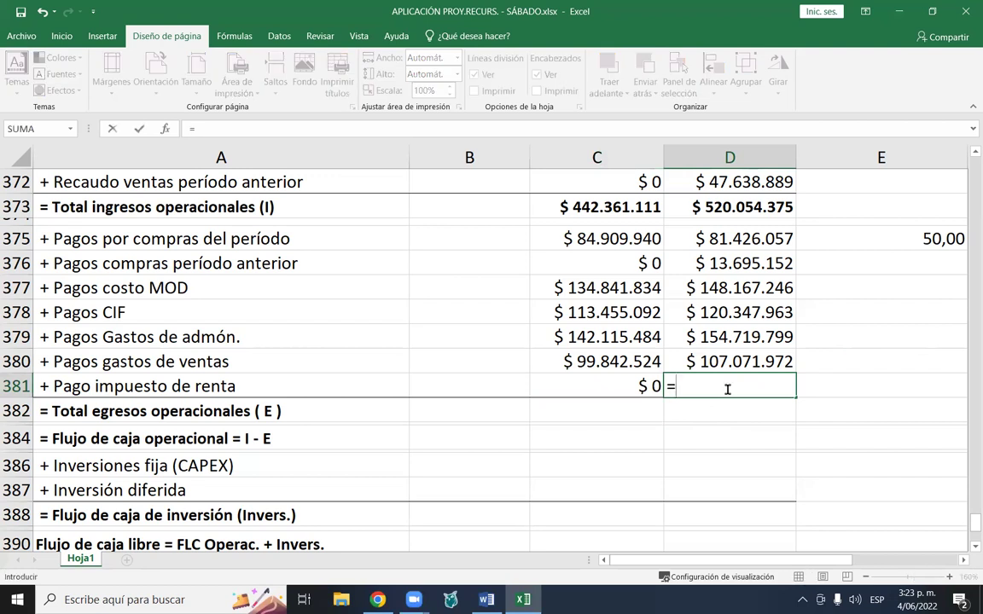
scroll(722, 388, up, 3)
scroll(722, 388, up, 3)
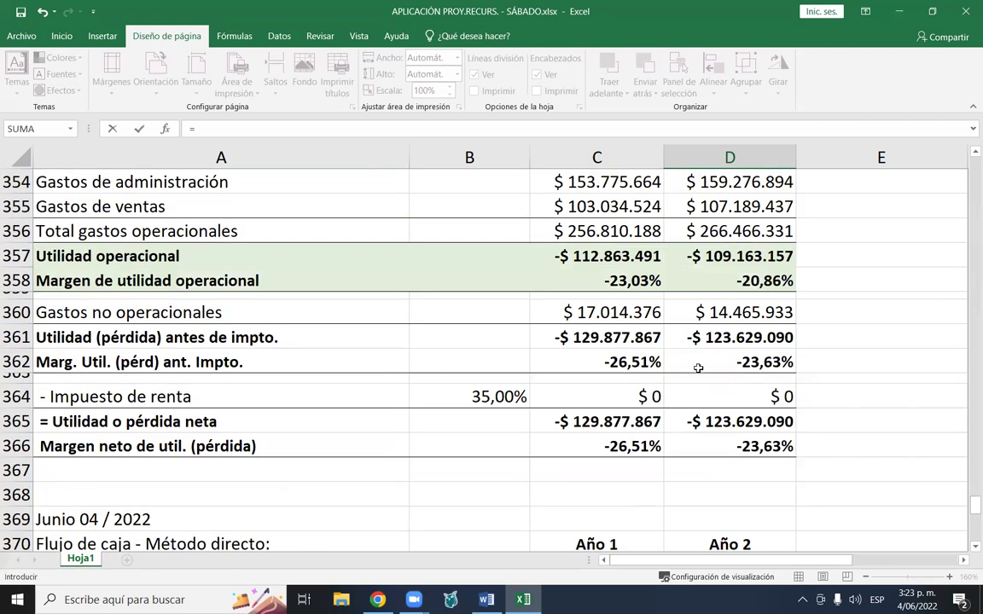
click(599, 397)
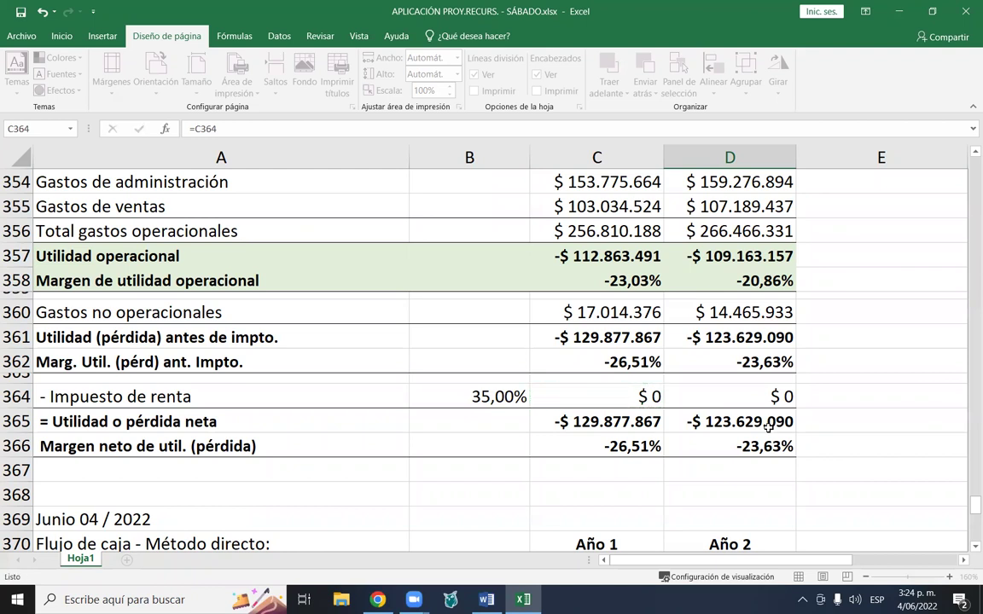
key(Return)
scroll(768, 429, down, 2)
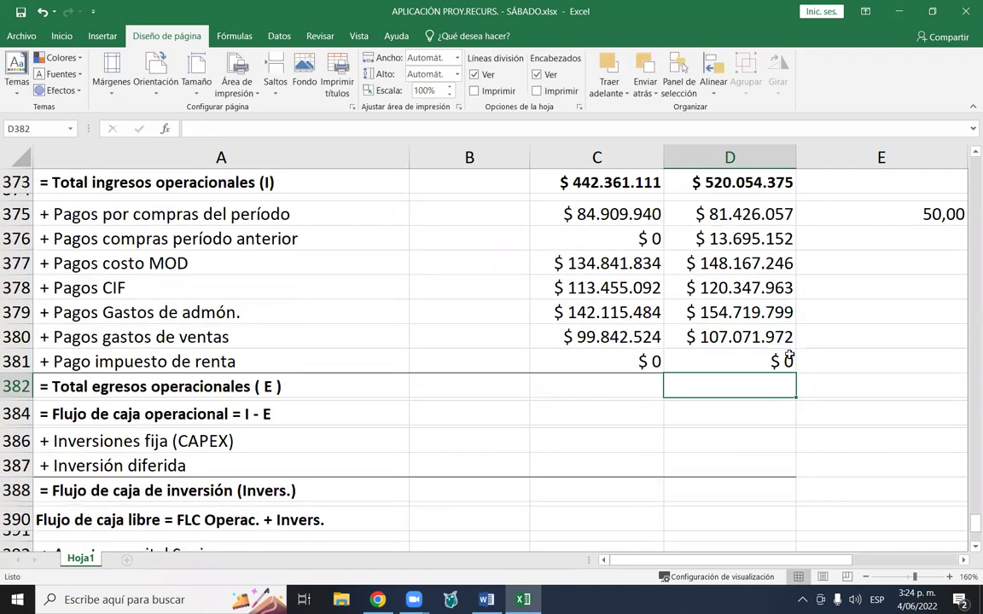
click(785, 358)
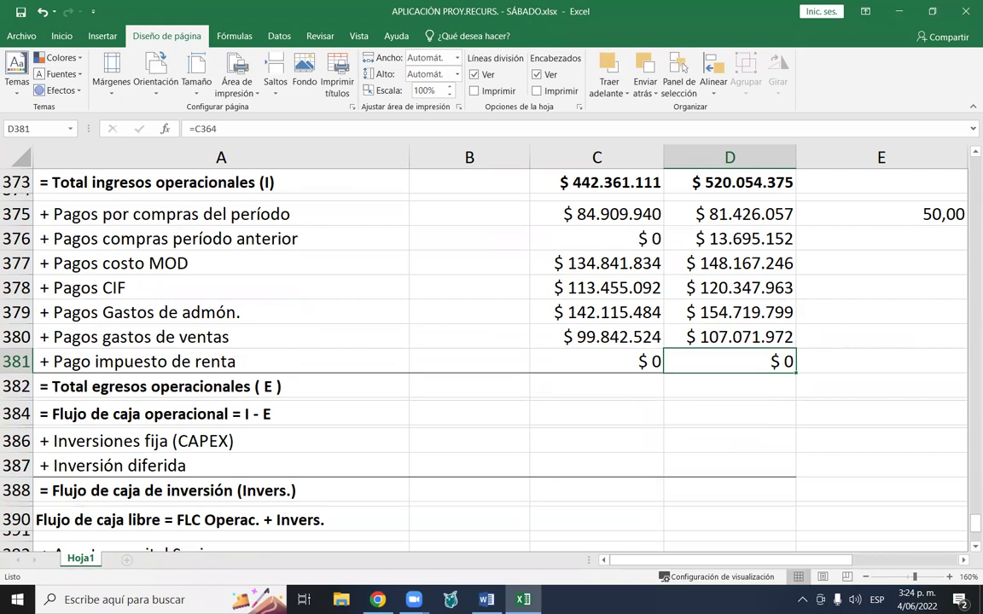
- Total the Año 1 operating payments in C382 with =SUMA(C375:C381) and copy the formula to Año 2 in D382
click(557, 383)
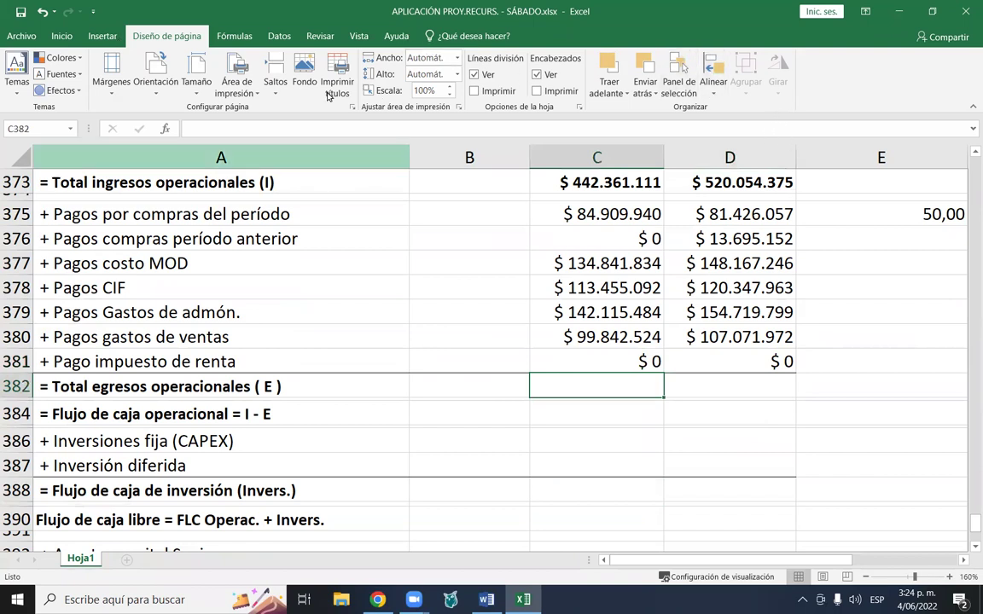
click(224, 35)
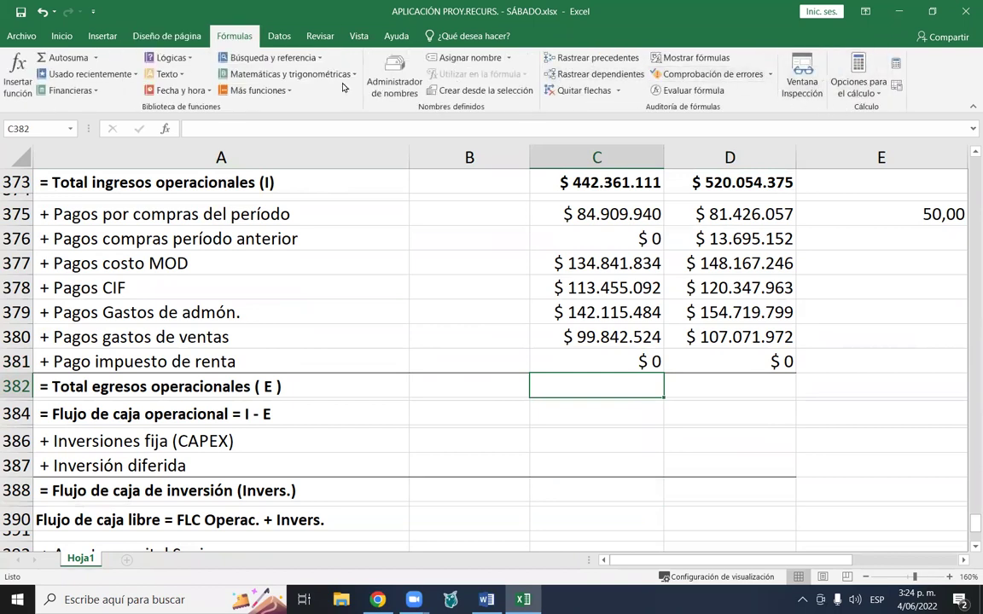
click(64, 57)
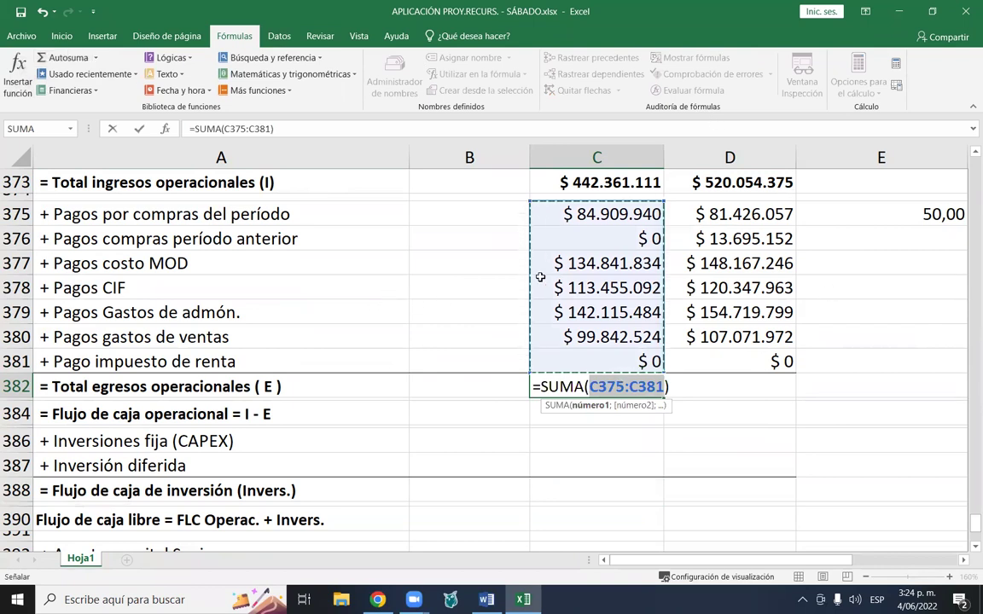
key(Return)
key(Up)
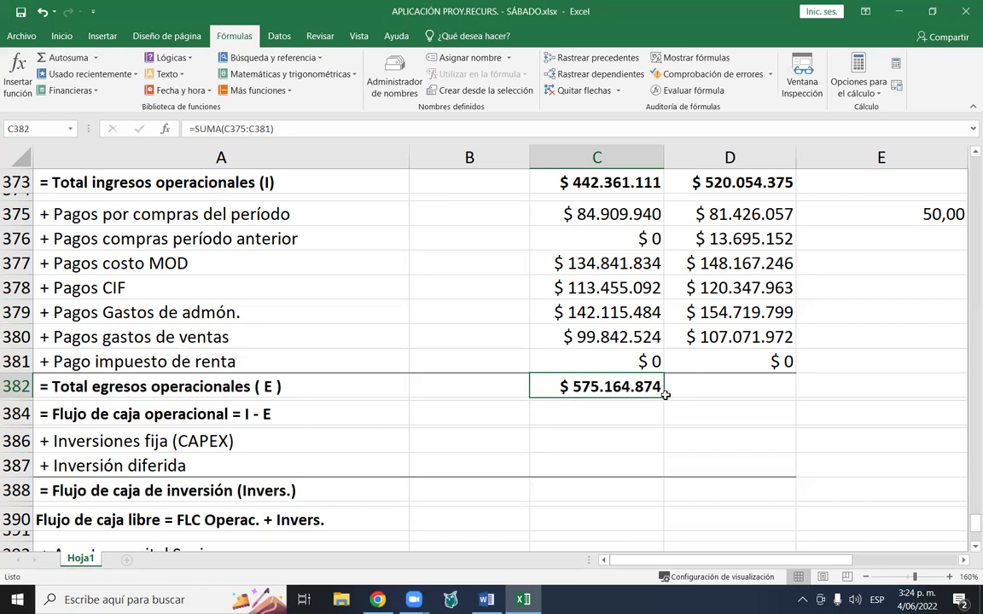
drag(663, 396, 772, 391)
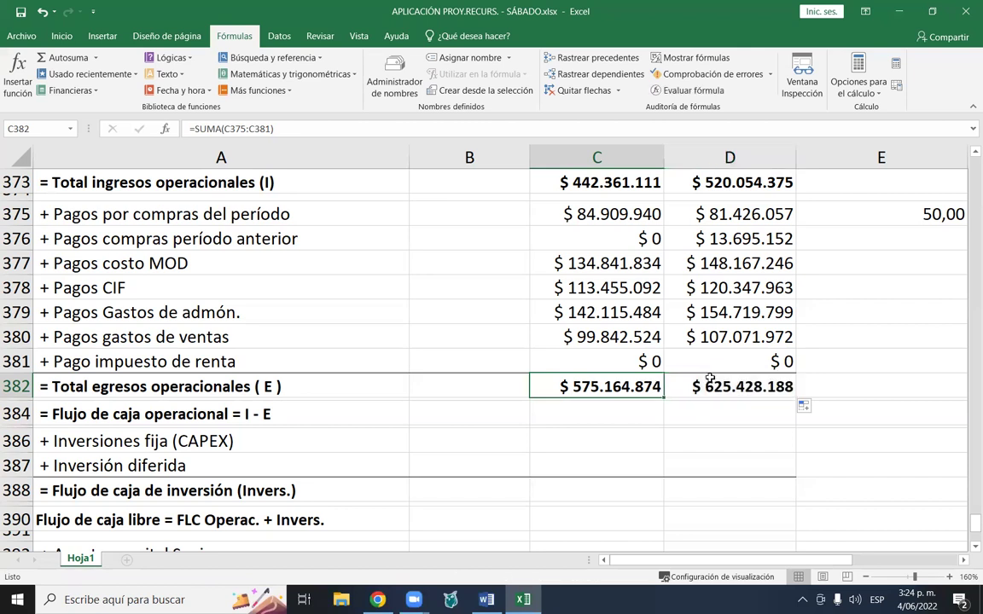
- Review the Año 1 operating income and payment rows that feed the totals, including the purchases and Pagos costo MOD formulas
scroll(615, 260, up, 1)
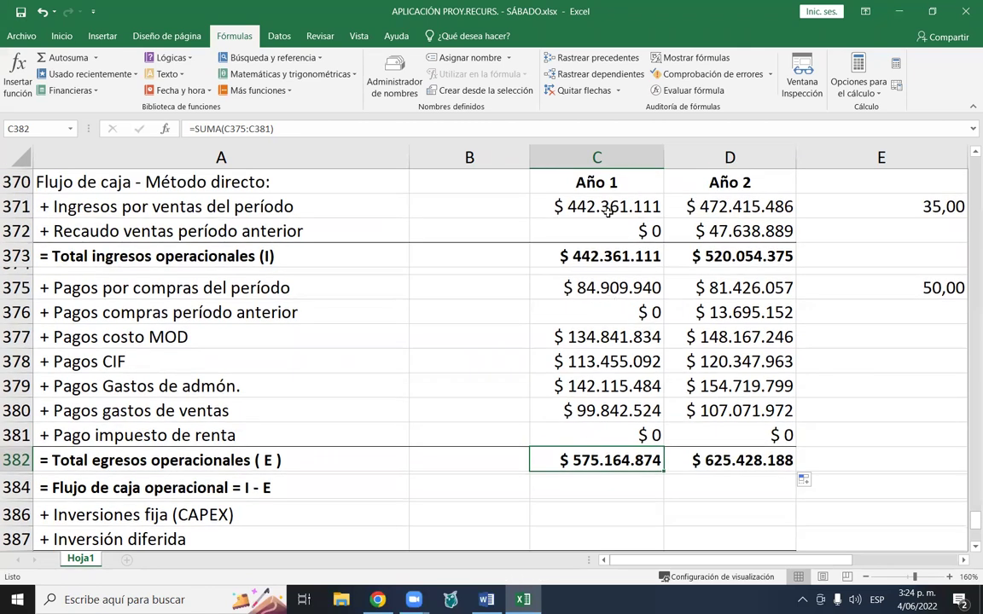
click(592, 288)
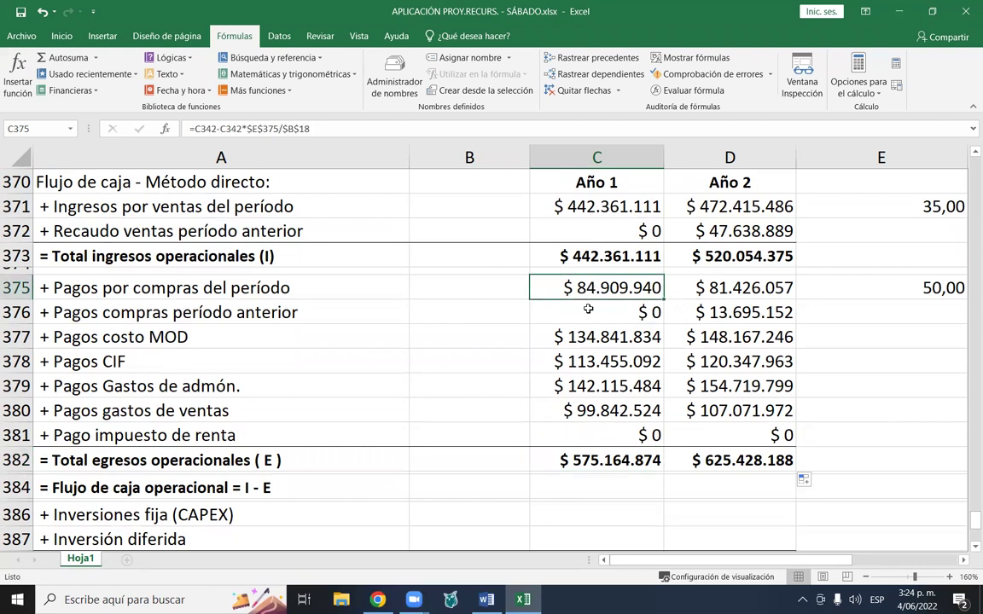
click(588, 311)
click(580, 336)
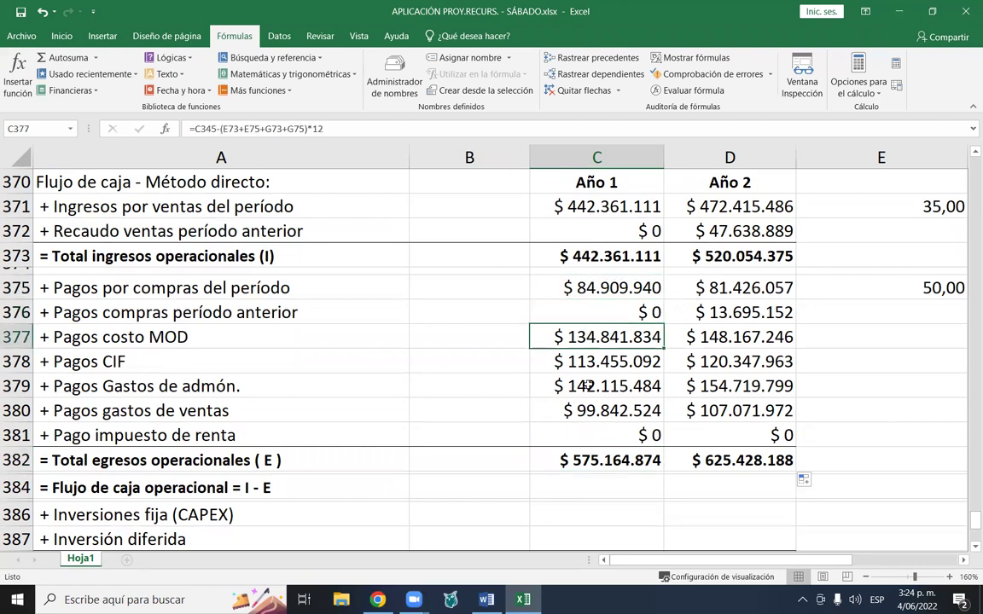
scroll(557, 329, down, 2)
scroll(618, 345, up, 1)
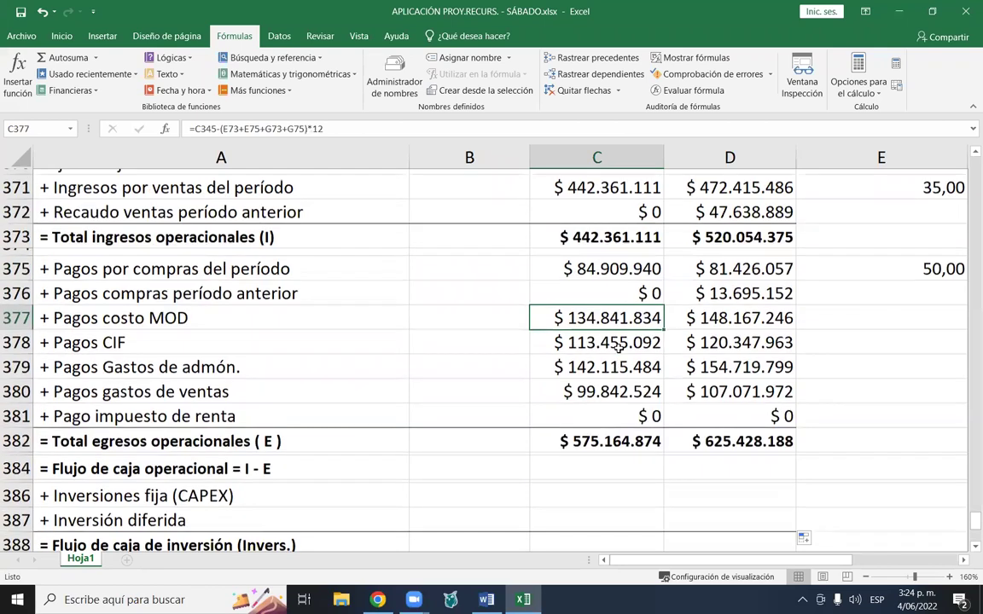
scroll(618, 345, up, 2)
scroll(606, 332, down, 2)
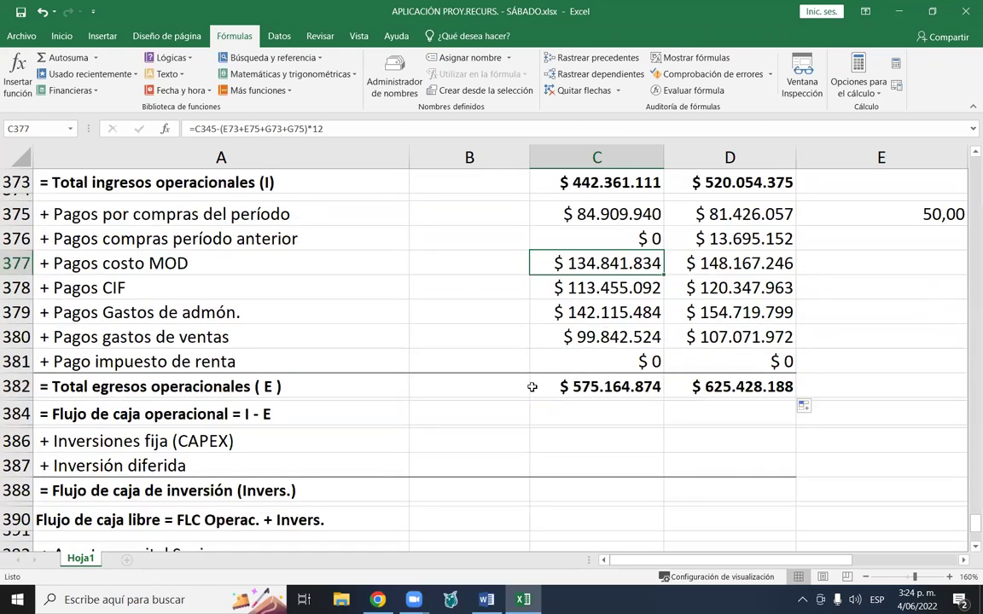
- Calculate the Año 1 Flujo de caja operacional in C384 as total operating income minus total operating payments, =C373-C382
click(614, 411)
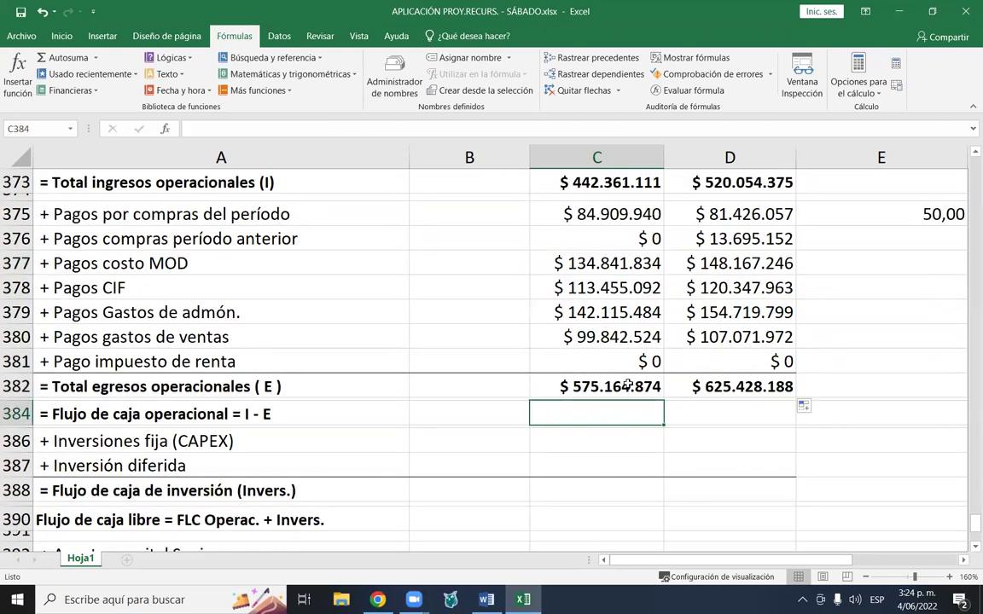
text(=)
scroll(630, 380, up, 1)
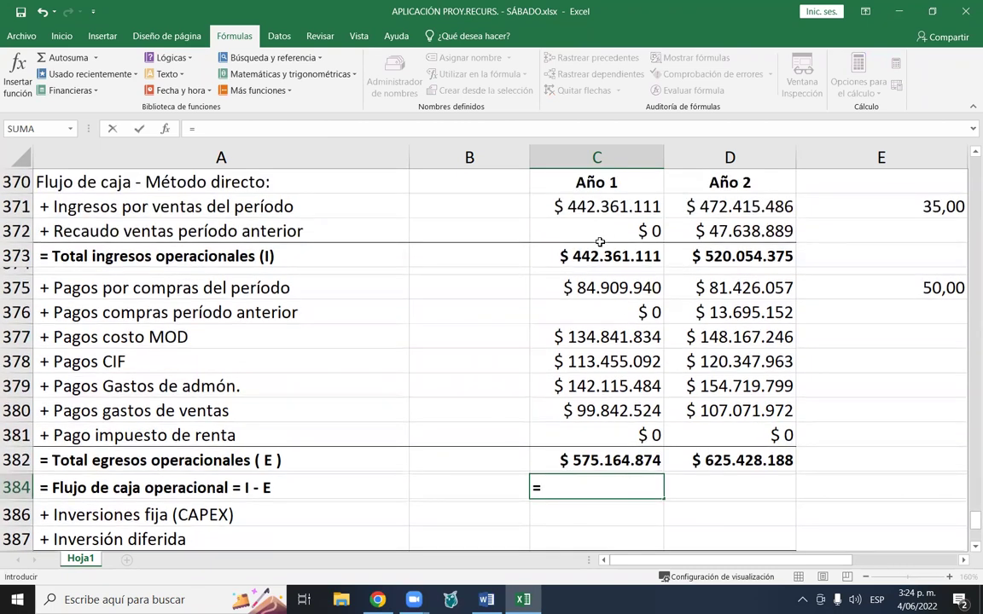
click(657, 256)
text(-)
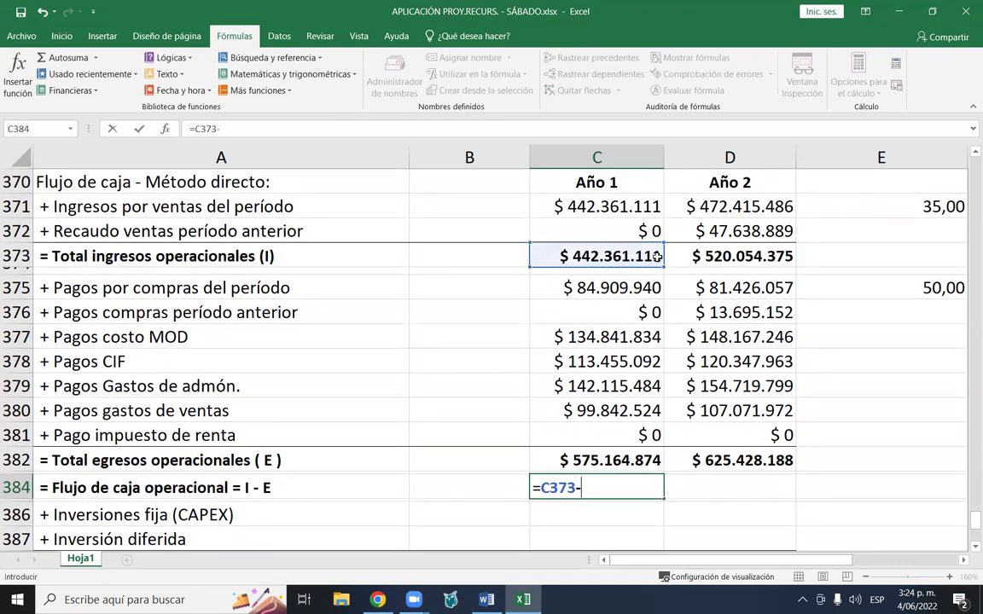
scroll(657, 256, down, 2)
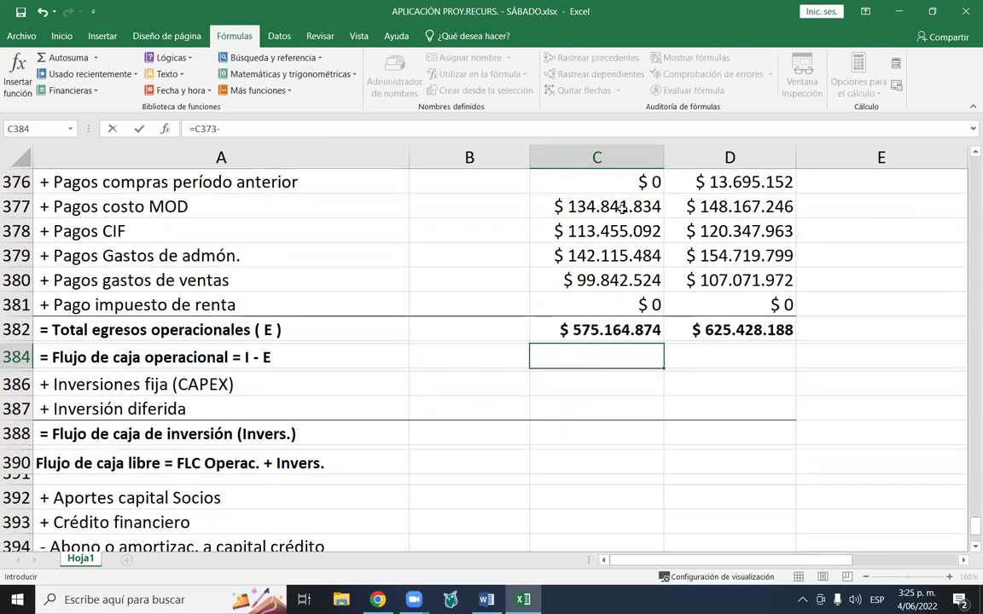
scroll(621, 209, up, 2)
scroll(567, 281, down, 1)
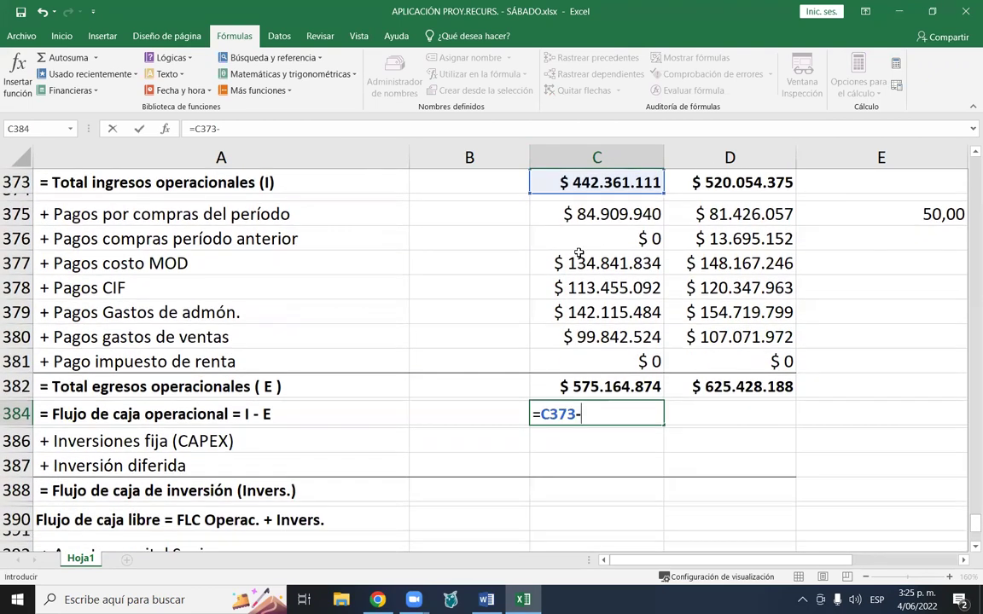
click(611, 388)
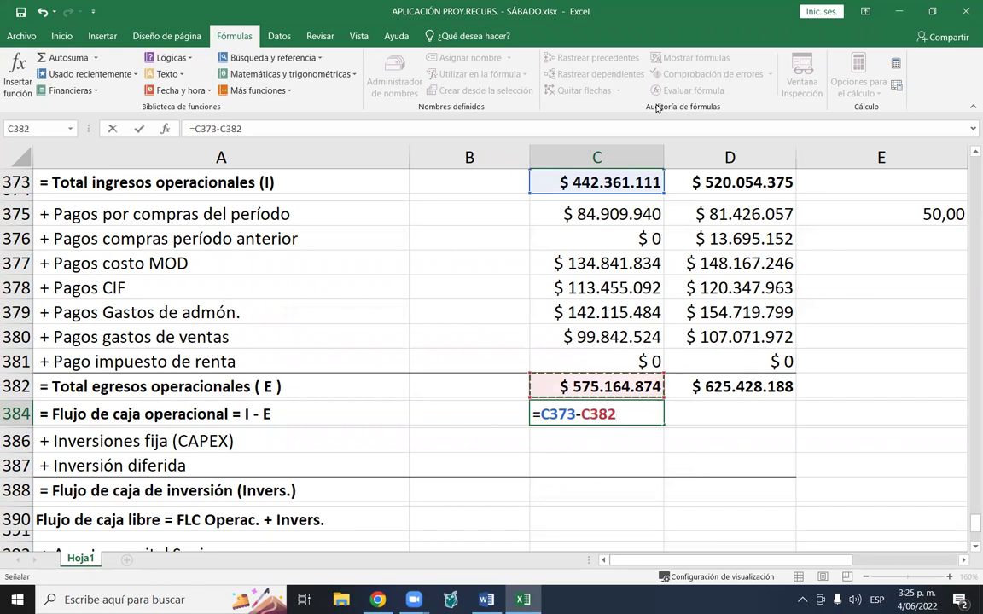
key(Return)
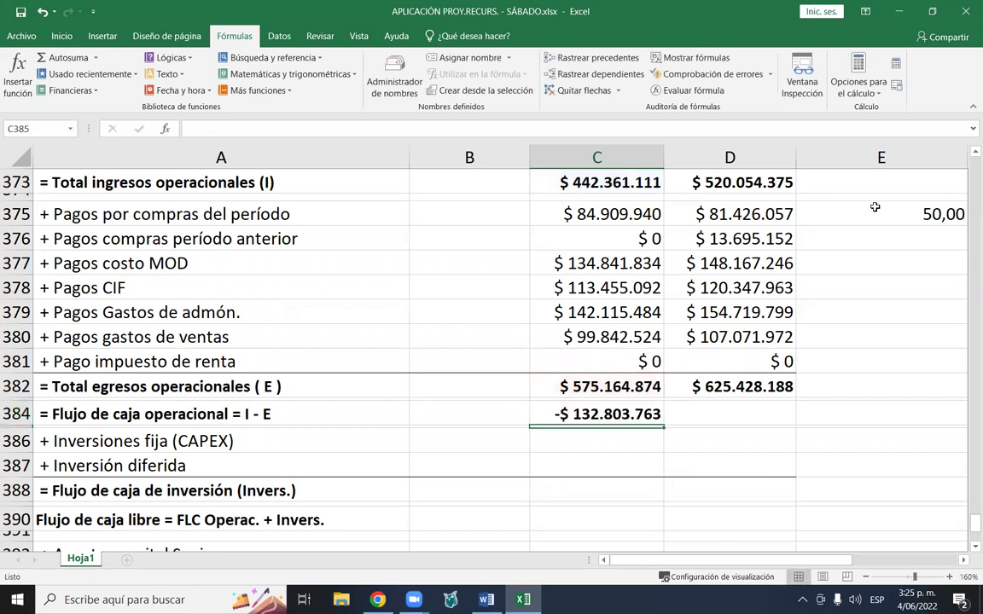
- Copy the Año 1 Flujo de caja operacional formula from C384 to Año 2 in D384
scroll(577, 230, up, 2)
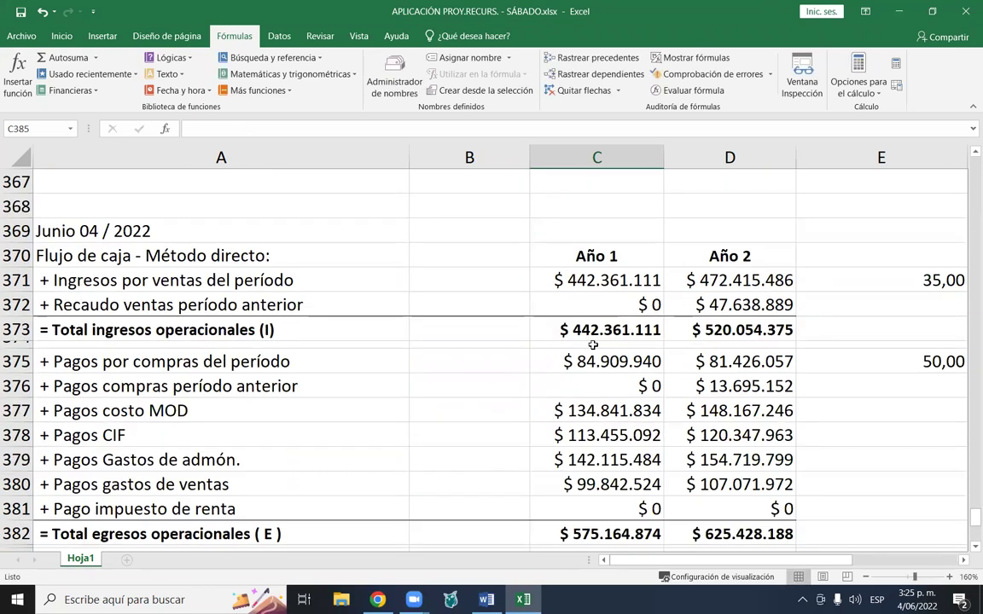
scroll(593, 344, down, 1)
scroll(639, 255, up, 1)
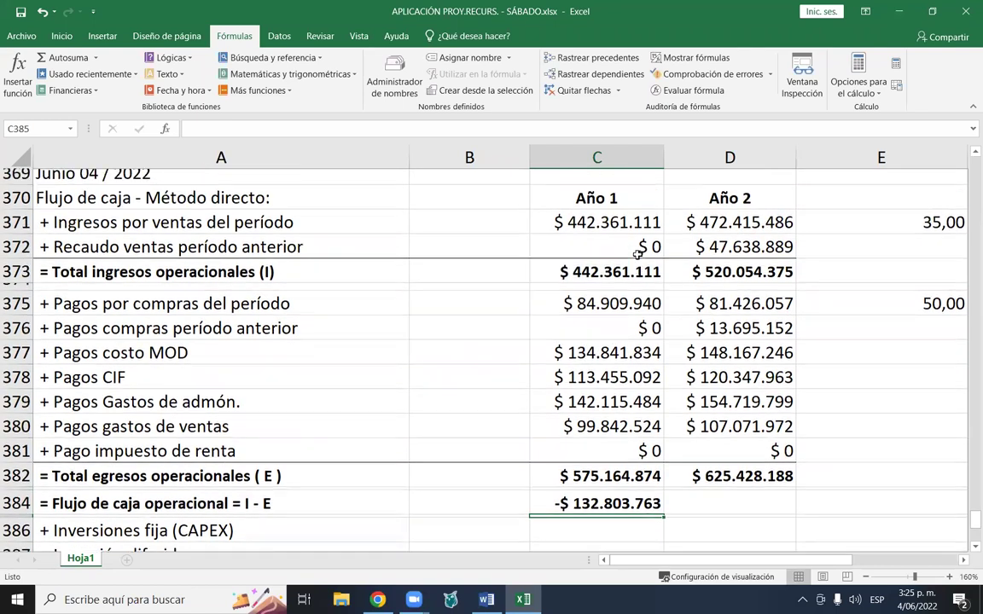
scroll(638, 254, up, 1)
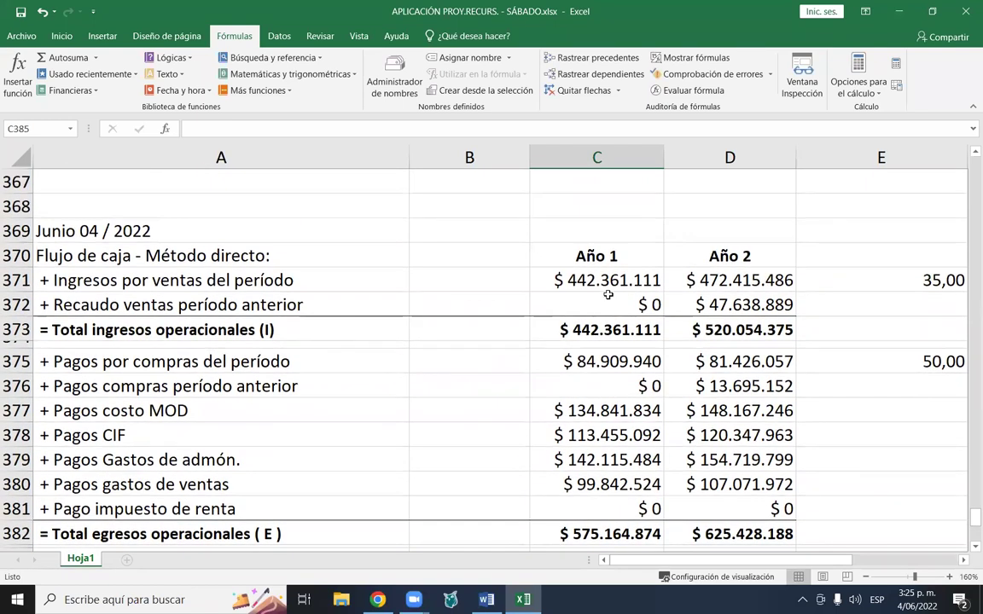
scroll(559, 271, down, 1)
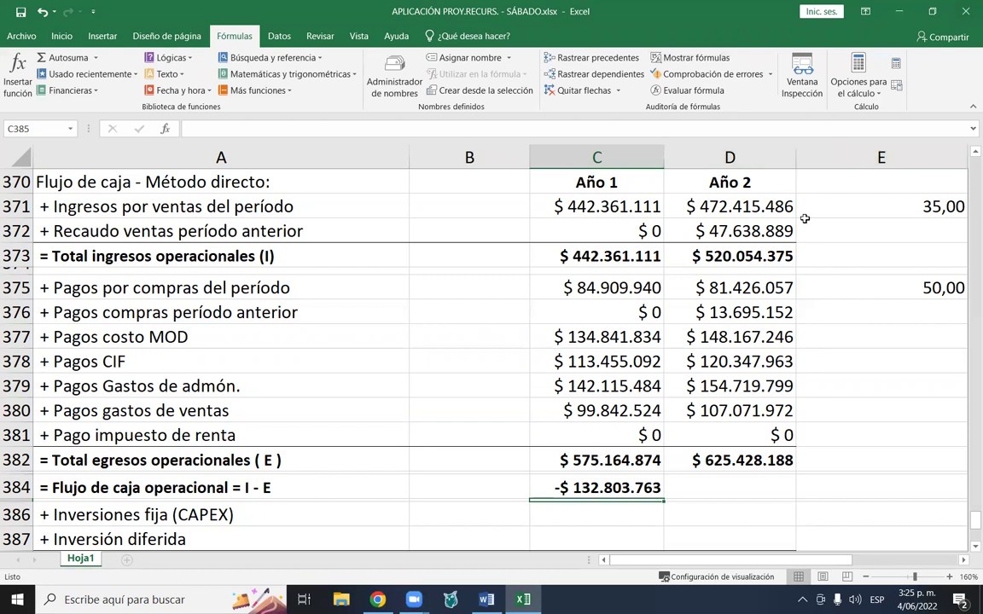
scroll(613, 326, down, 2)
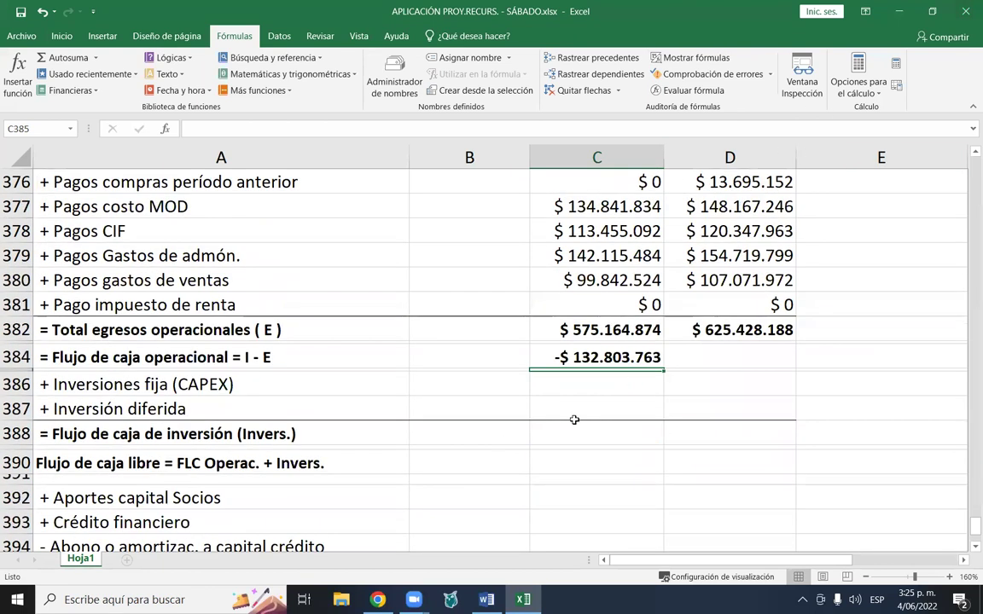
click(621, 359)
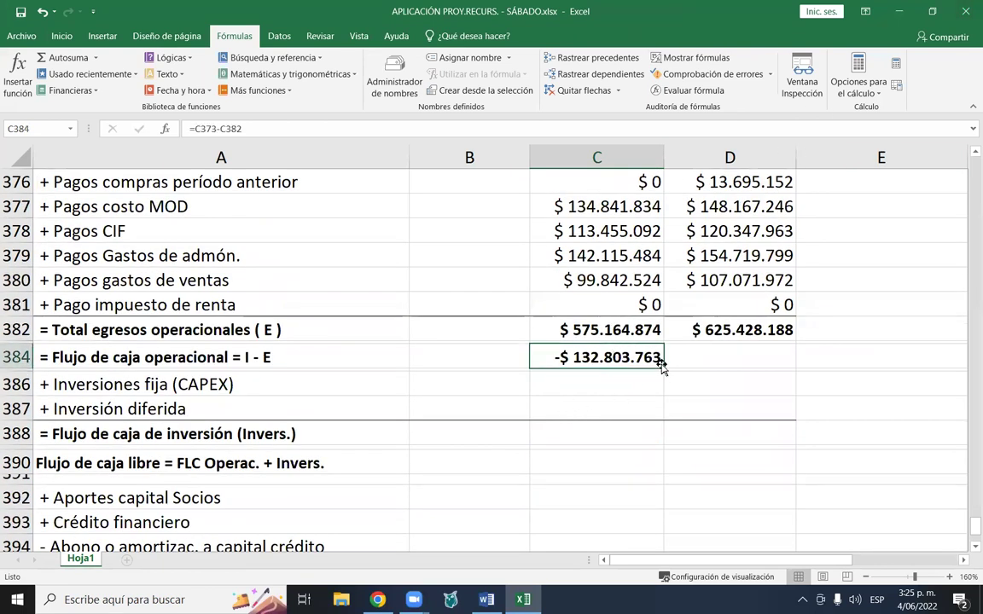
drag(662, 366, 768, 360)
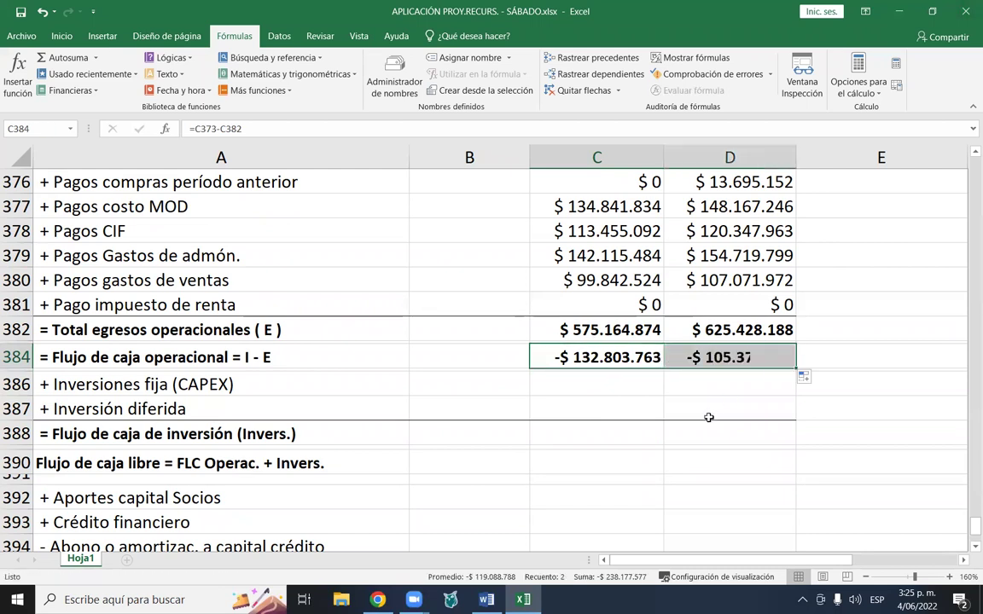
click(674, 389)
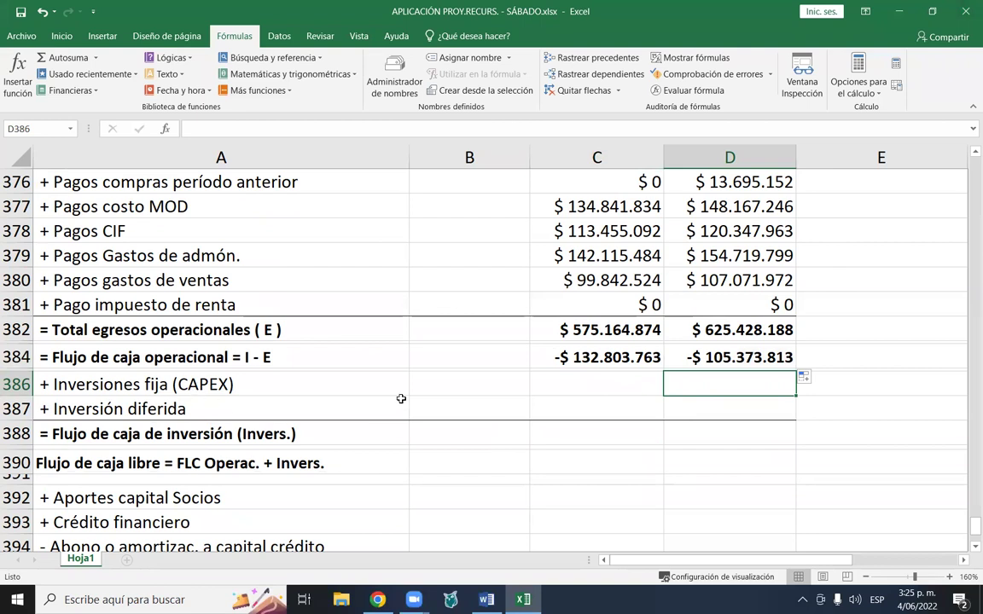
- Enter the Año 1 Inversiones fija (CAPEX) in C386 as the negative of Total inversión fija, -C251, and check the cell
click(603, 382)
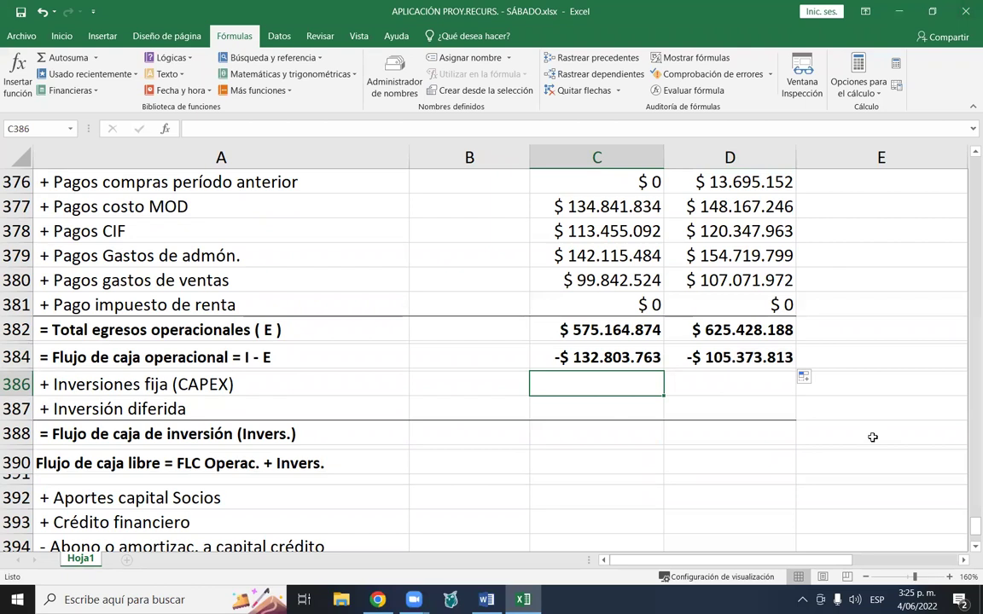
text(-)
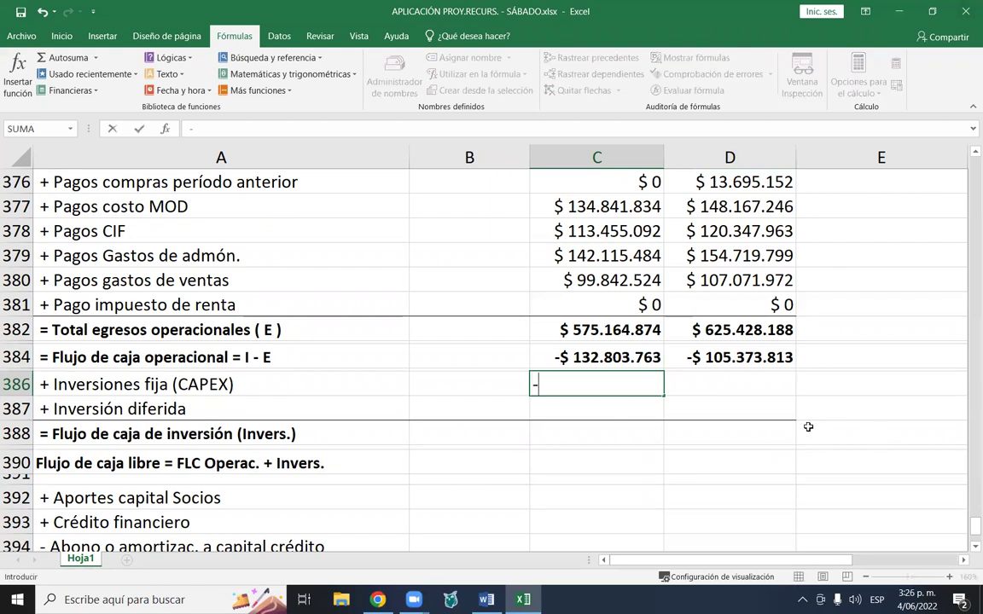
scroll(828, 419, up, 15)
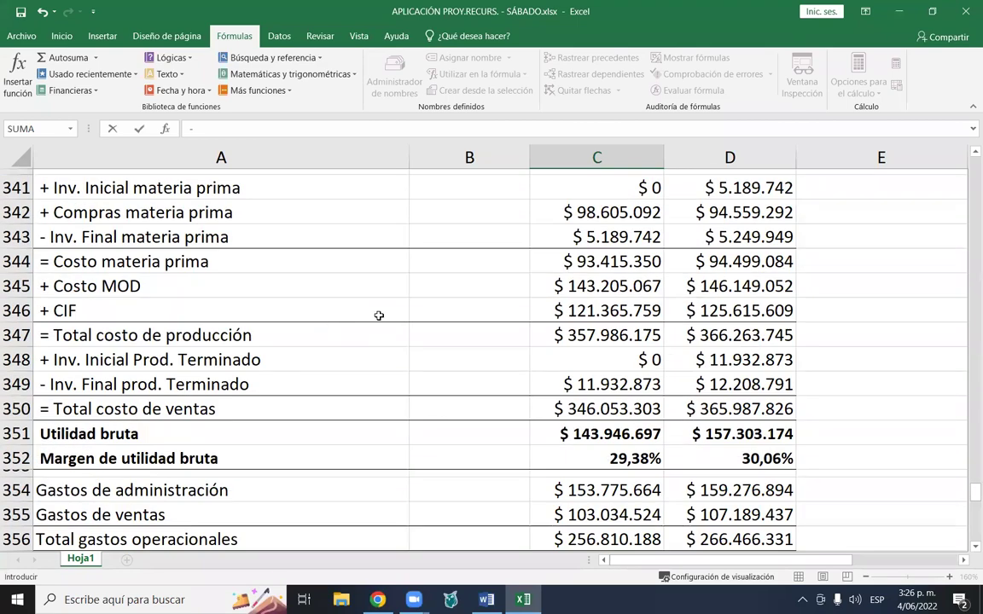
scroll(315, 327, up, 19)
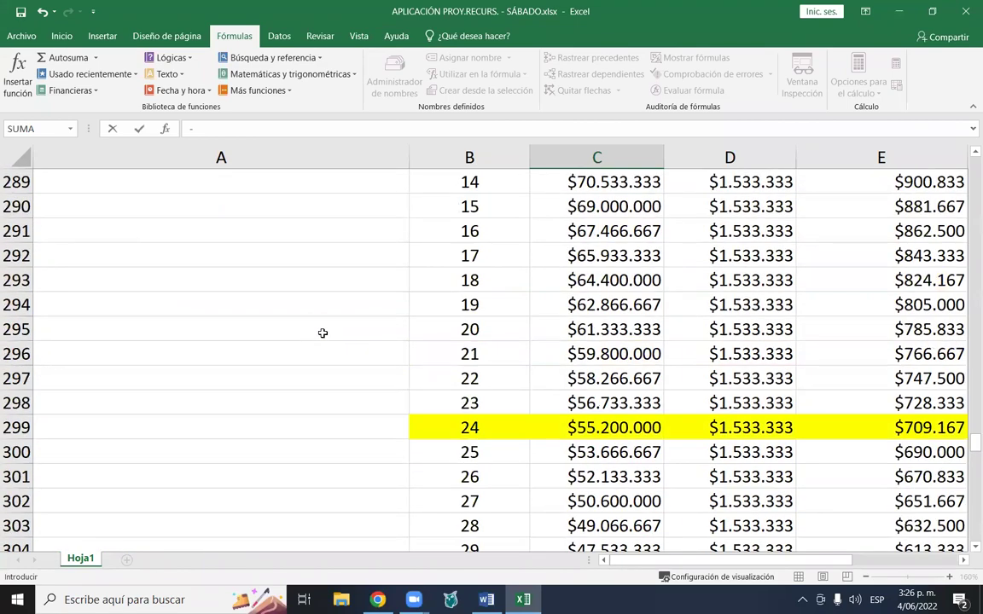
scroll(329, 326, up, 7)
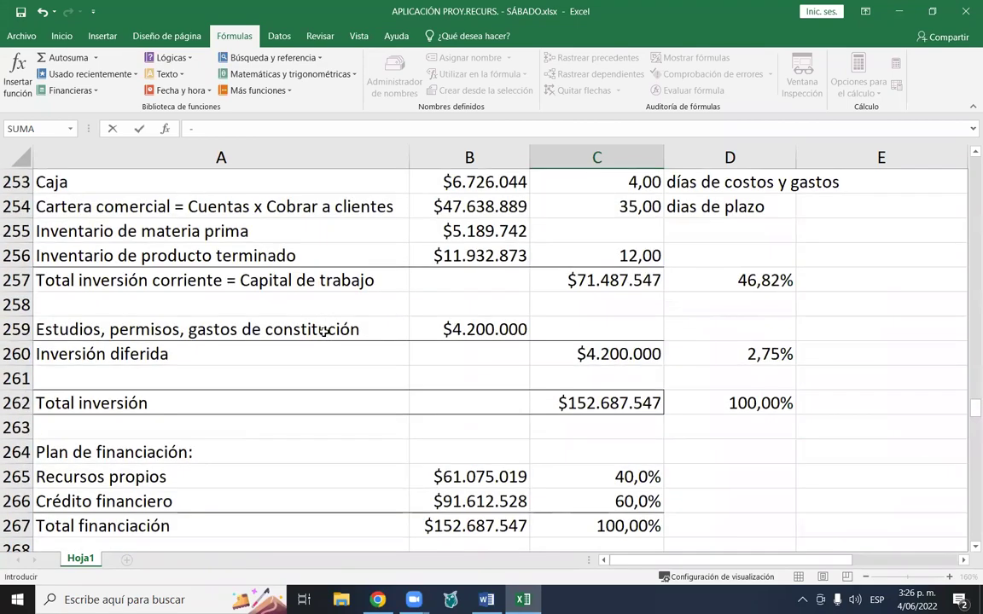
scroll(343, 410, up, 3)
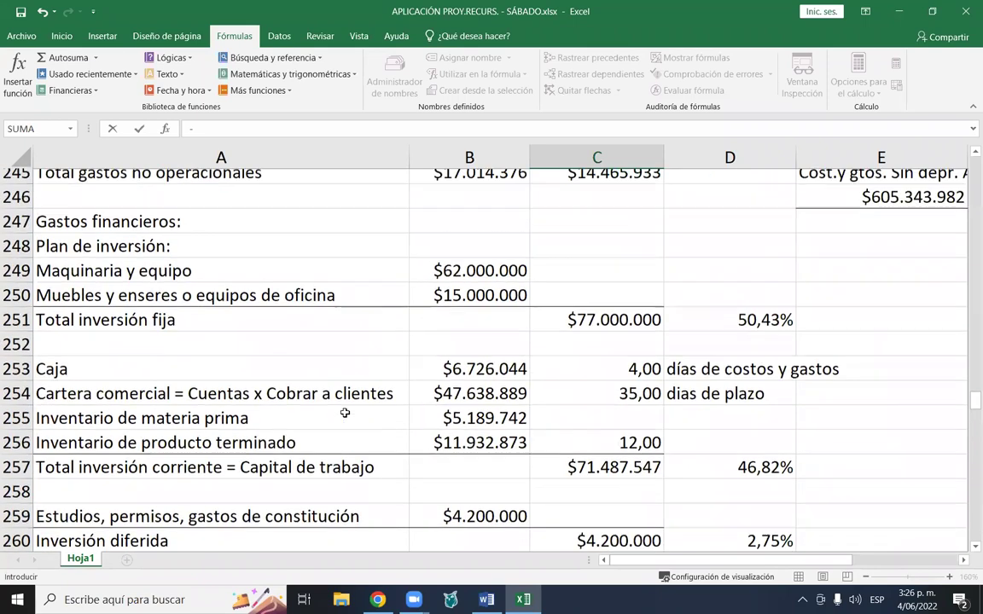
scroll(344, 413, up, 2)
scroll(282, 366, up, 1)
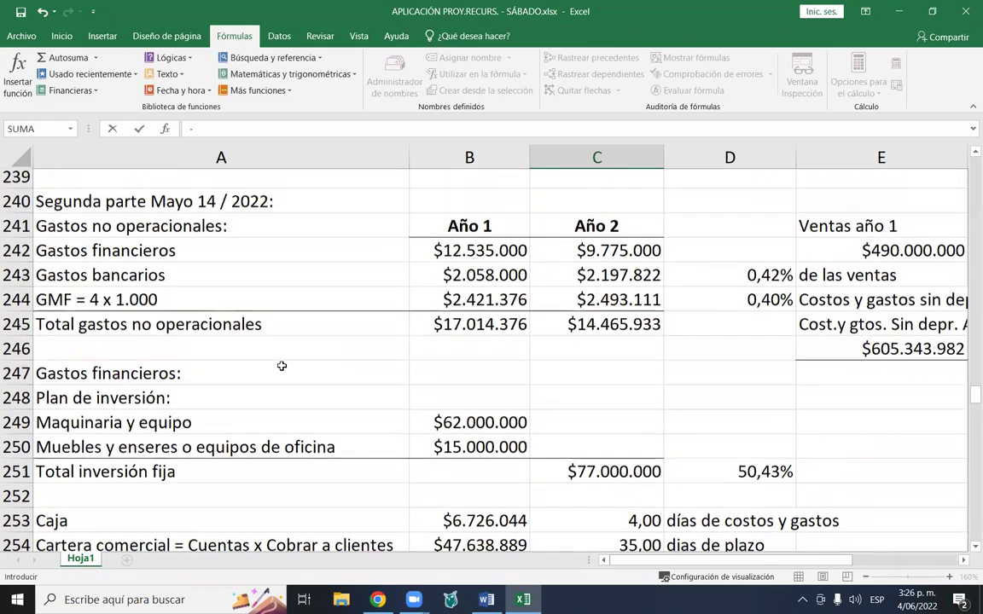
scroll(282, 367, up, 1)
scroll(281, 369, down, 3)
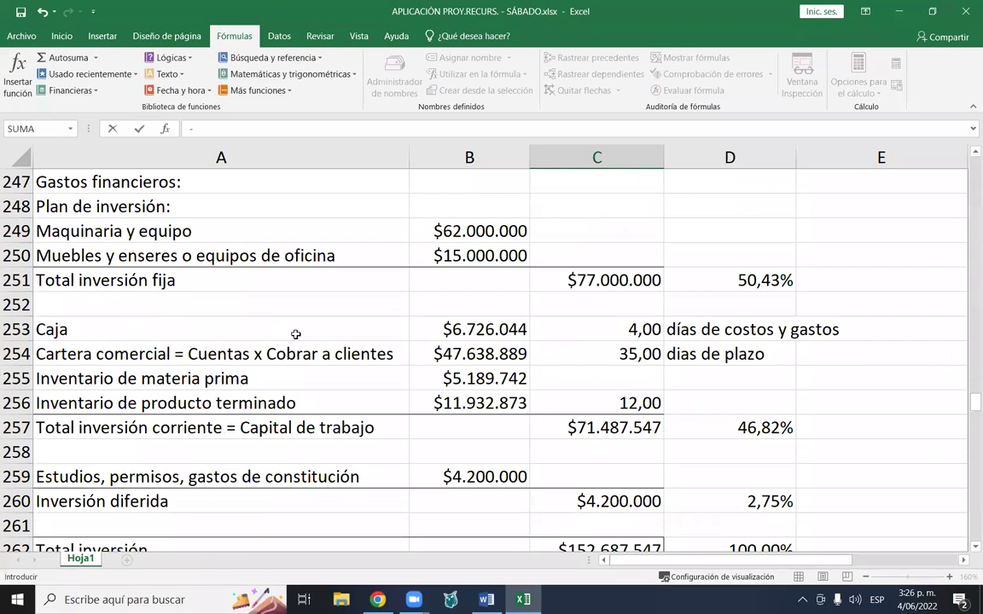
scroll(295, 334, up, 2)
scroll(554, 487, down, 1)
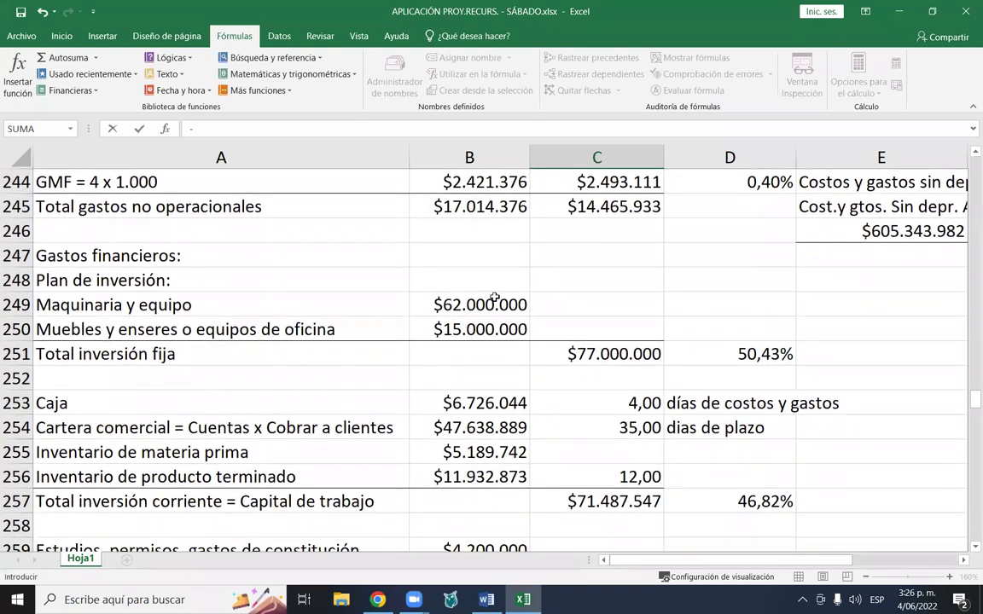
click(482, 306)
click(480, 329)
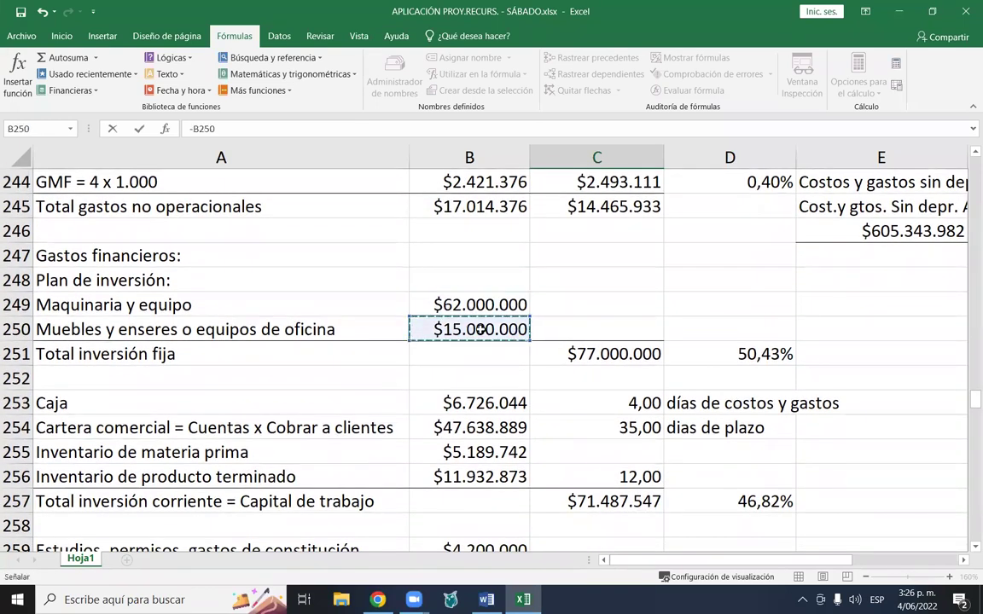
click(621, 355)
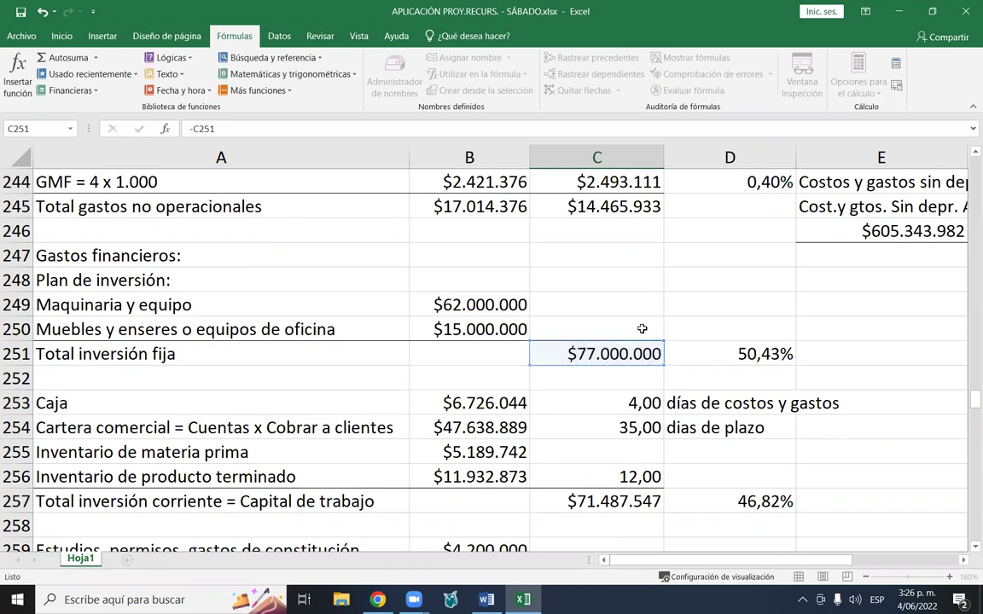
key(Return)
scroll(657, 346, down, 2)
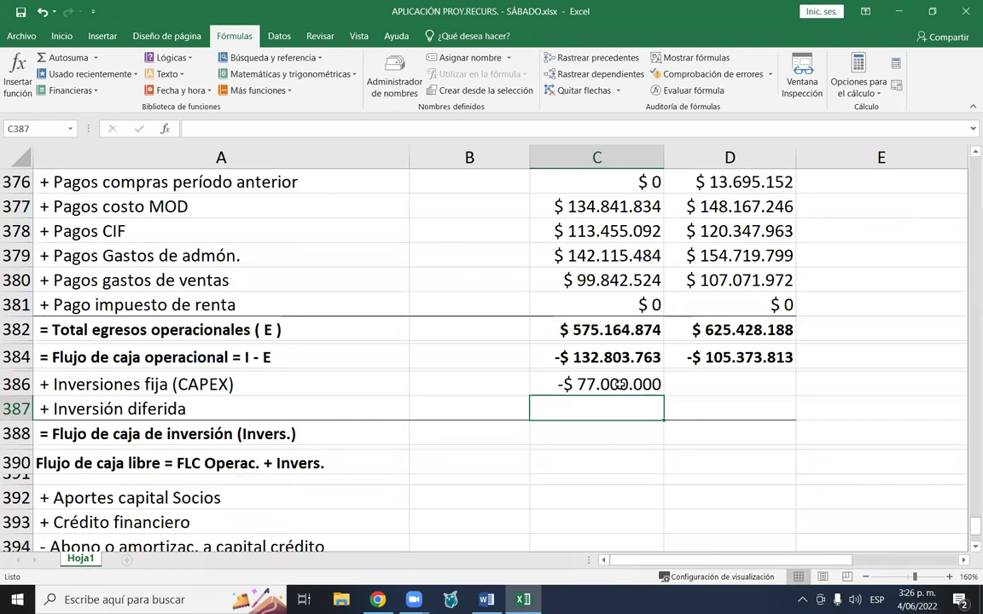
click(618, 384)
- Enter the Año 1 Inversión diferida in C387 as the negative of the investment plan's Inversión diferida, -C260
click(607, 400)
text(=)
key(BackSpace)
text(-)
scroll(603, 395, up, 9)
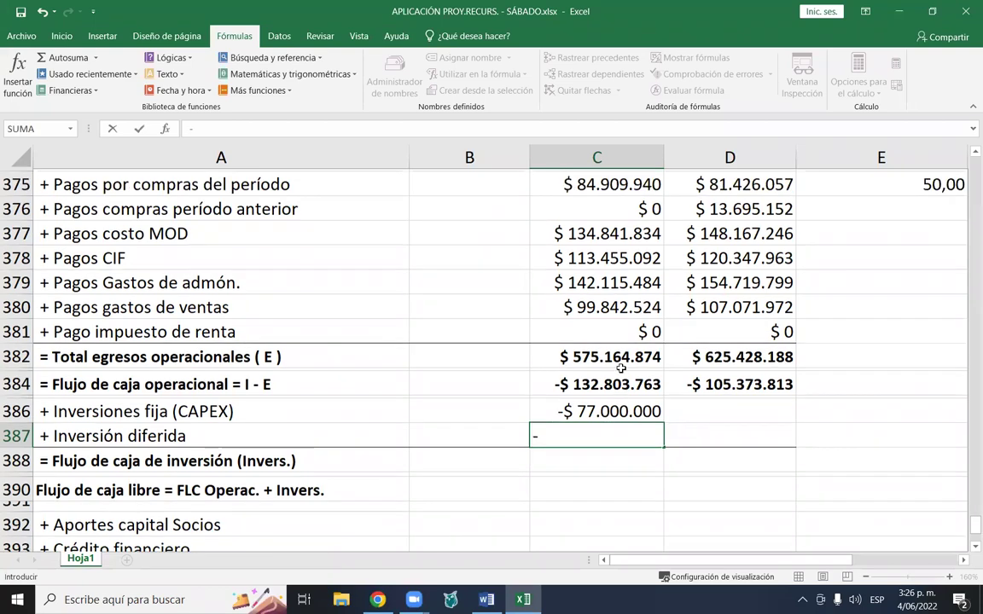
scroll(603, 373, up, 9)
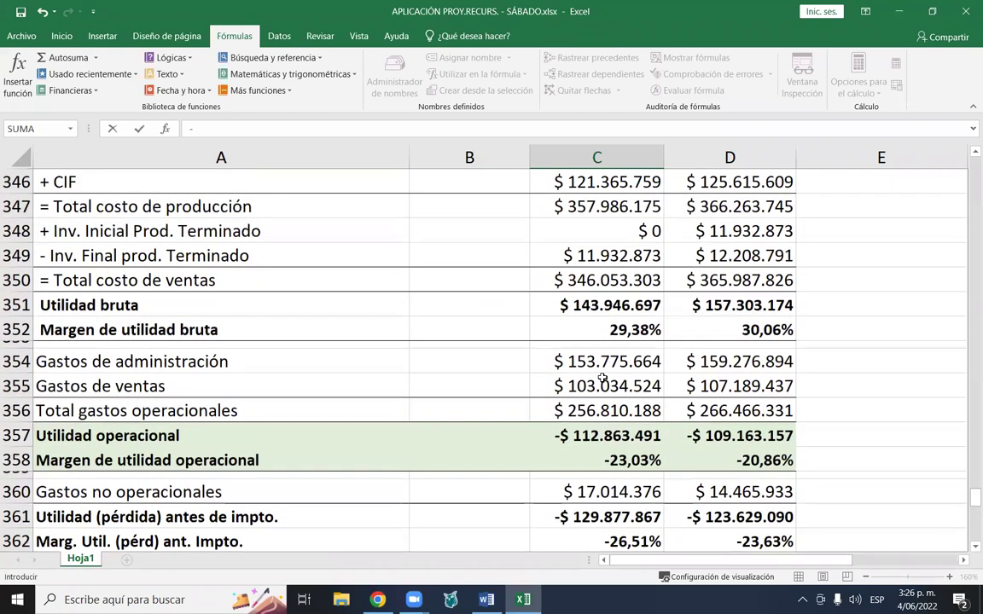
scroll(591, 382, up, 20)
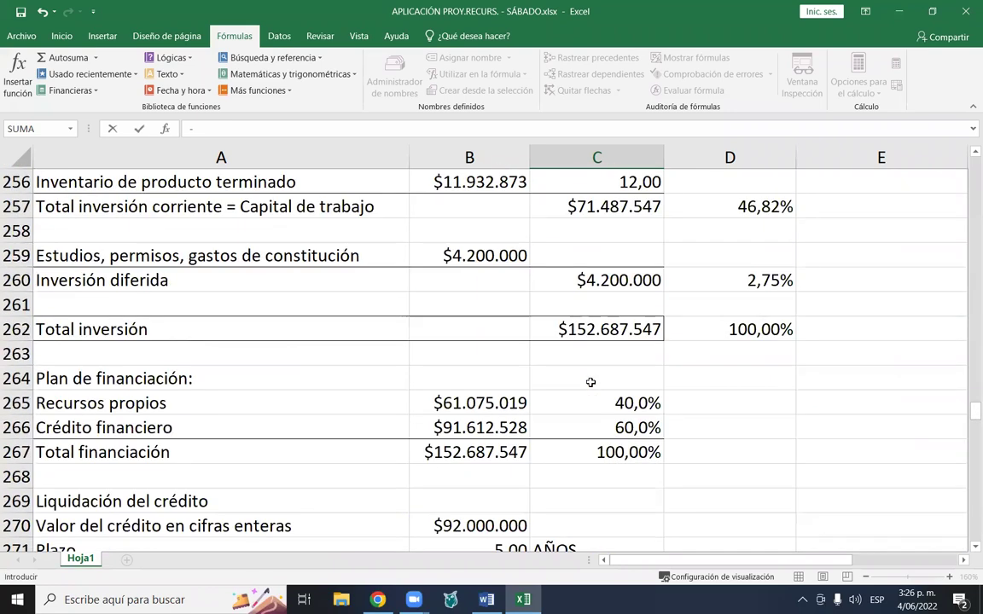
scroll(590, 383, up, 1)
scroll(589, 383, up, 1)
scroll(248, 406, down, 1)
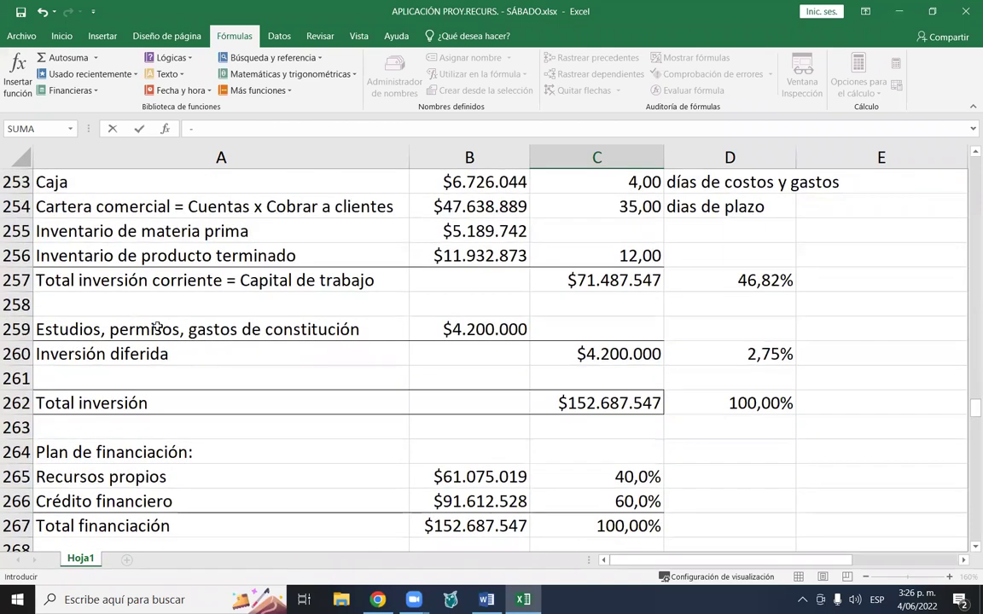
click(631, 353)
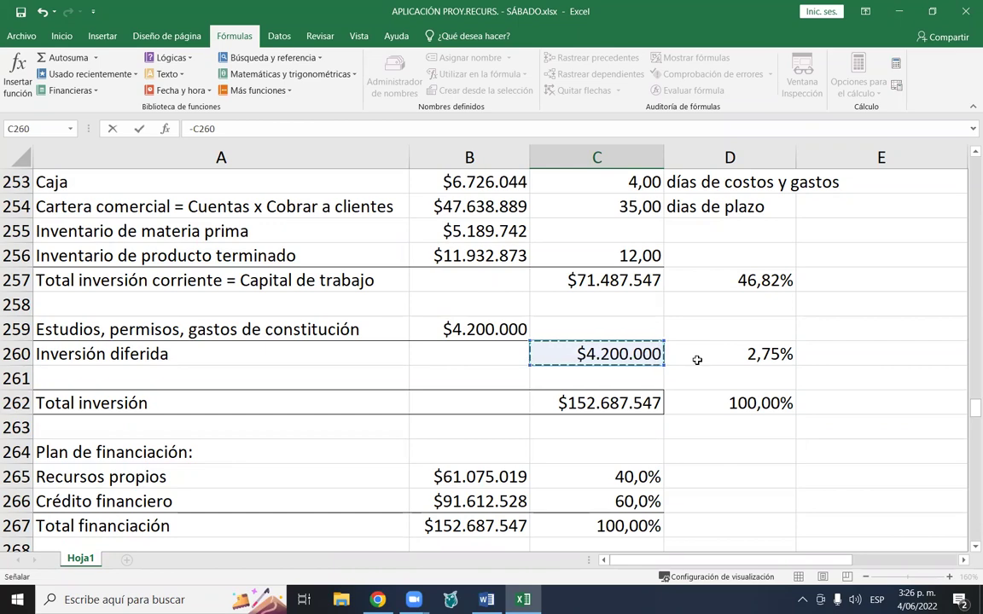
key(Return)
scroll(403, 465, down, 2)
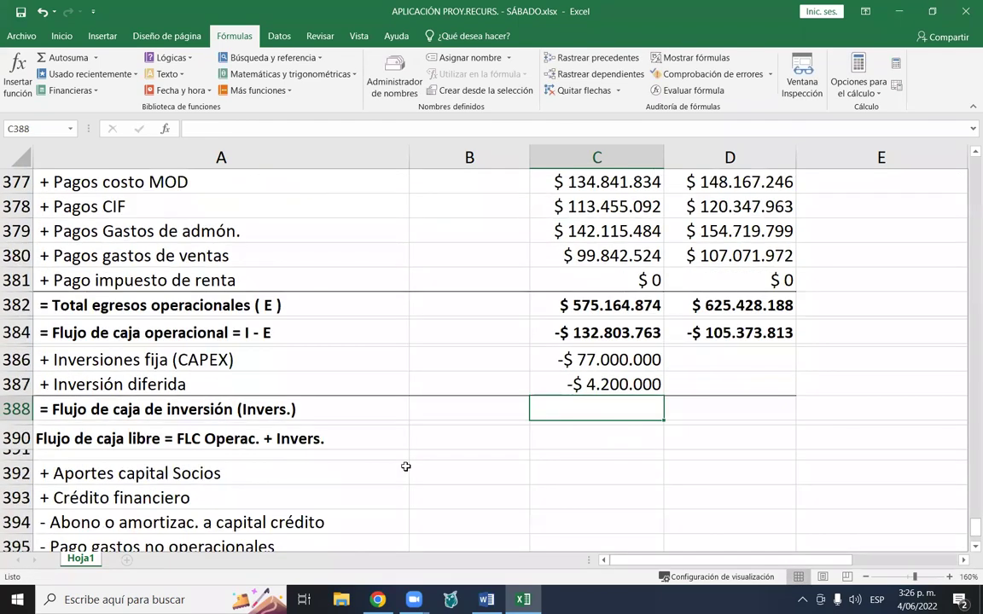
- Review the investment plan, financing plan and credit schedule, including the Cartera comercial formula in B254 within the working capital items
scroll(555, 314, up, 12)
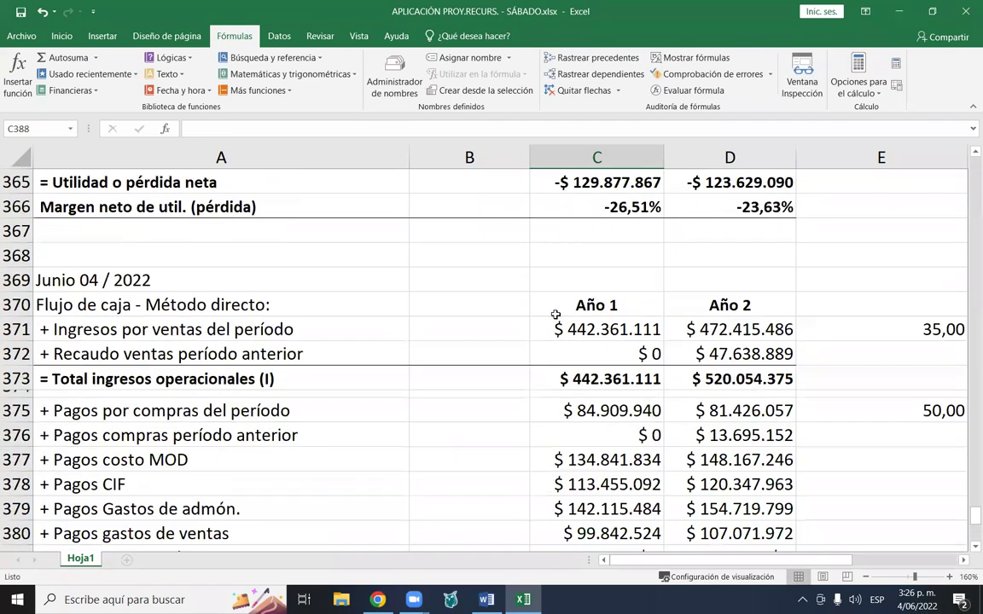
scroll(374, 284, up, 20)
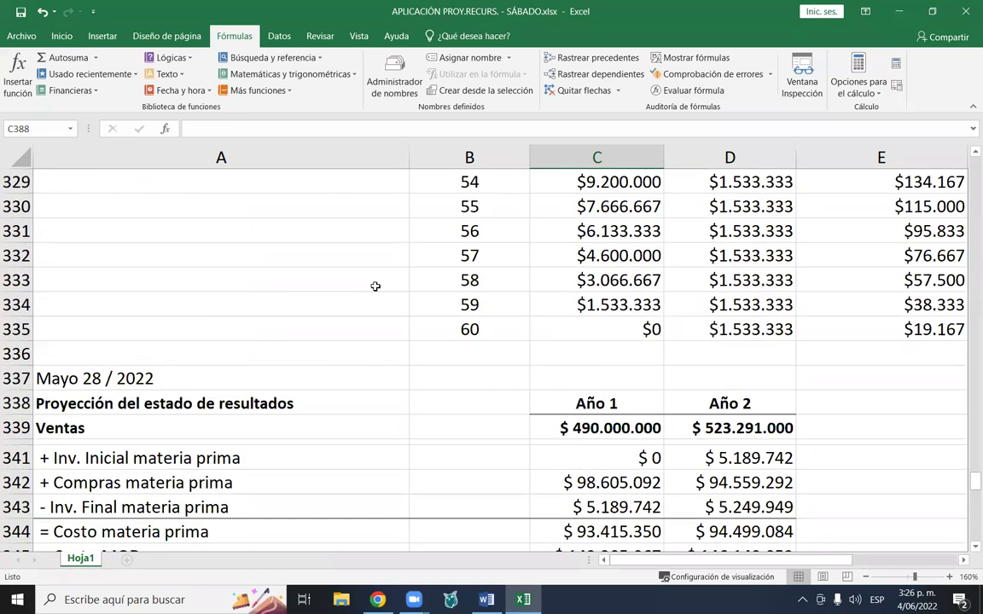
scroll(370, 291, up, 7)
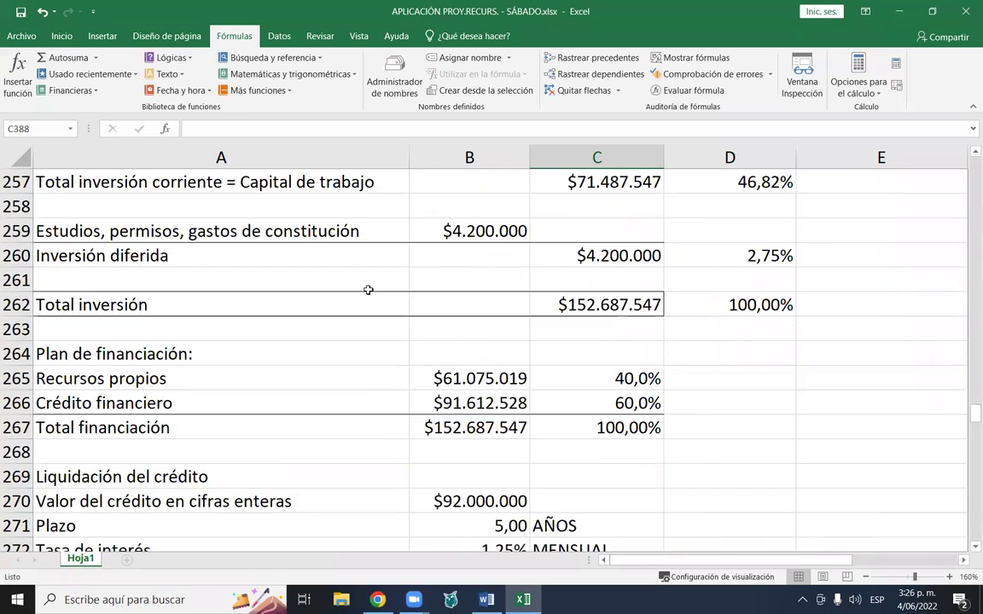
scroll(179, 290, up, 2)
scroll(324, 384, down, 2)
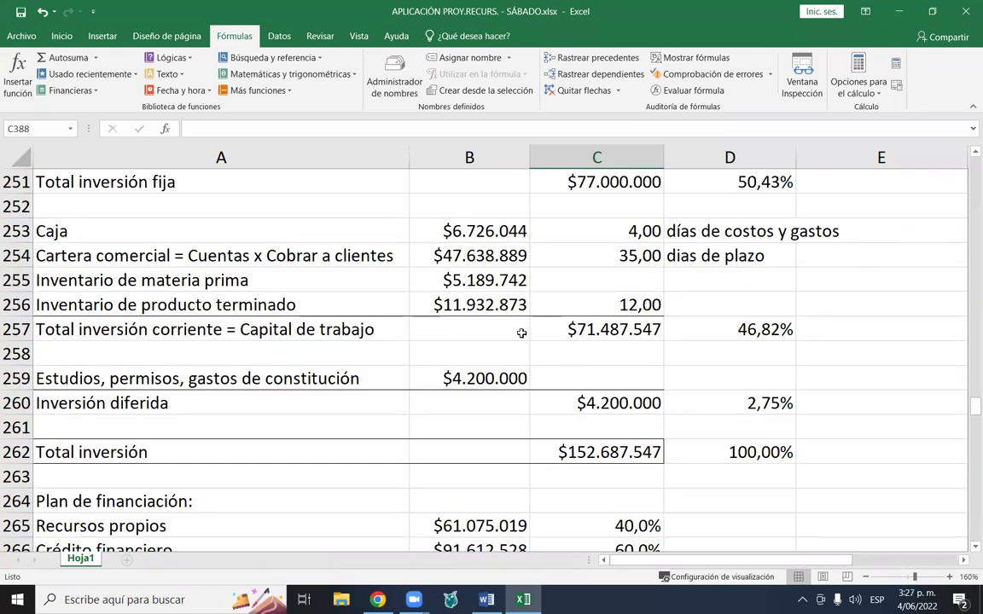
scroll(543, 290, down, 7)
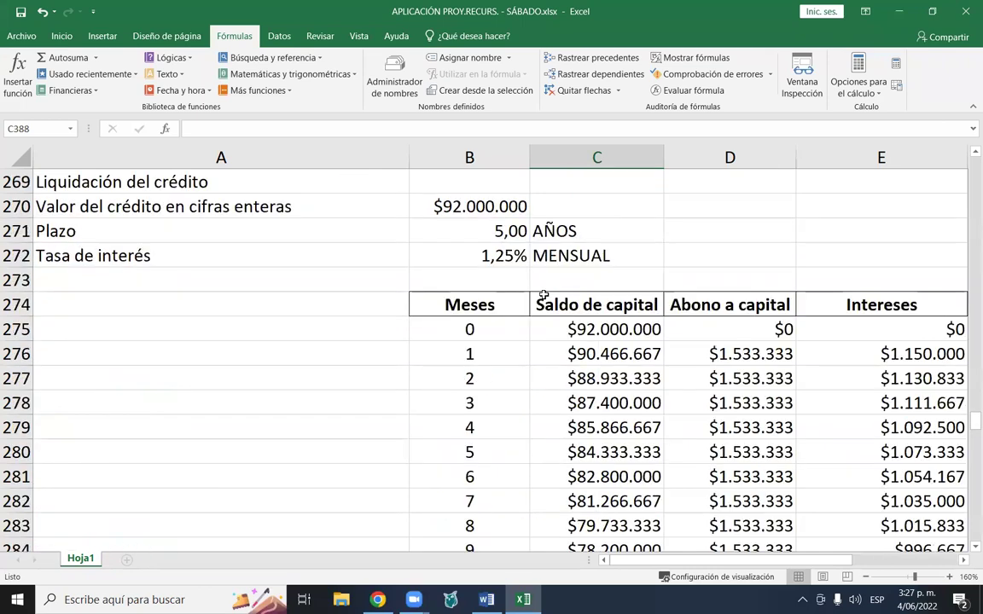
scroll(533, 309, up, 9)
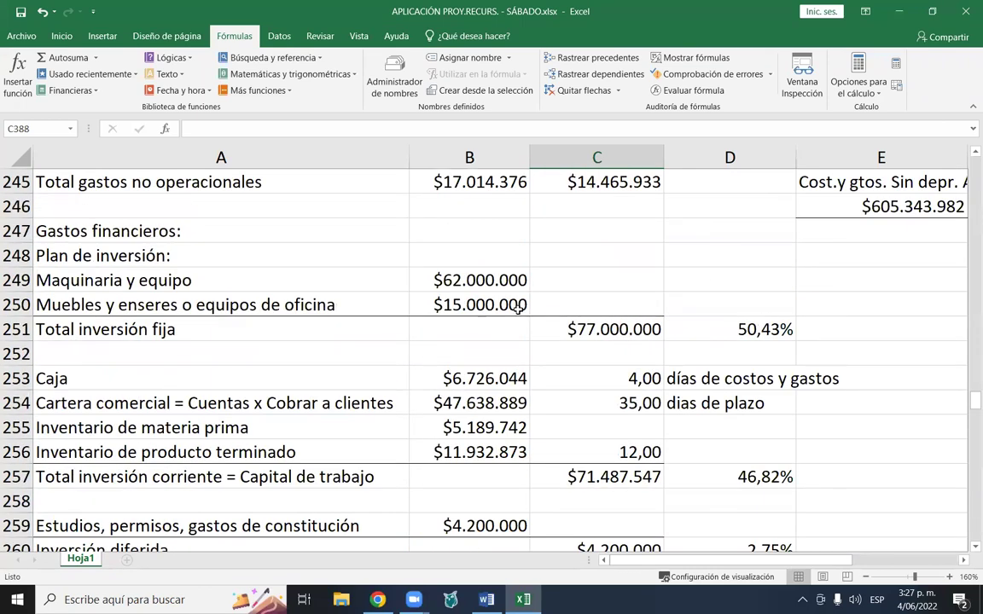
scroll(518, 312, up, 2)
scroll(429, 329, up, 2)
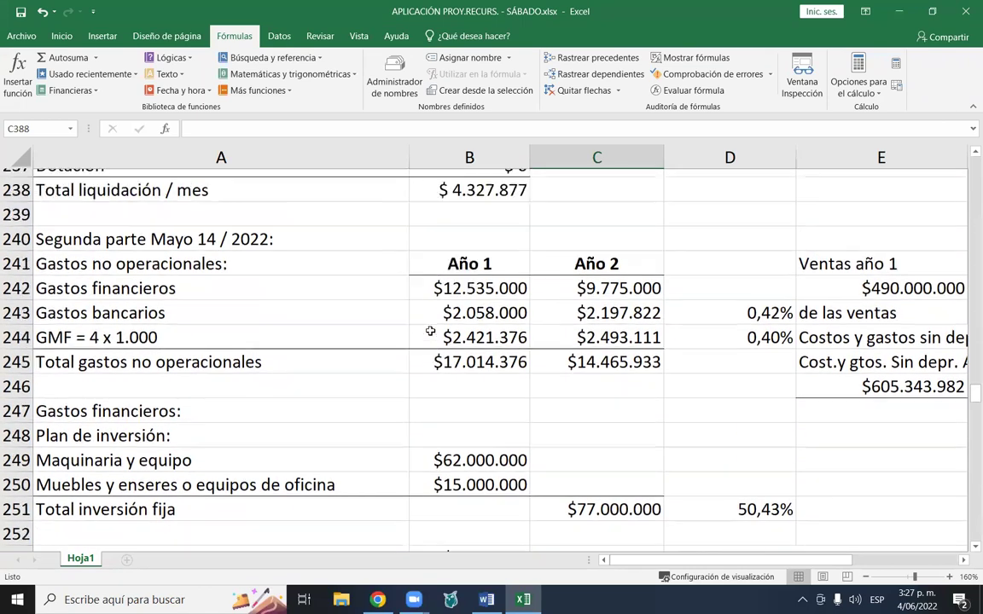
scroll(432, 327, down, 3)
scroll(431, 330, down, 2)
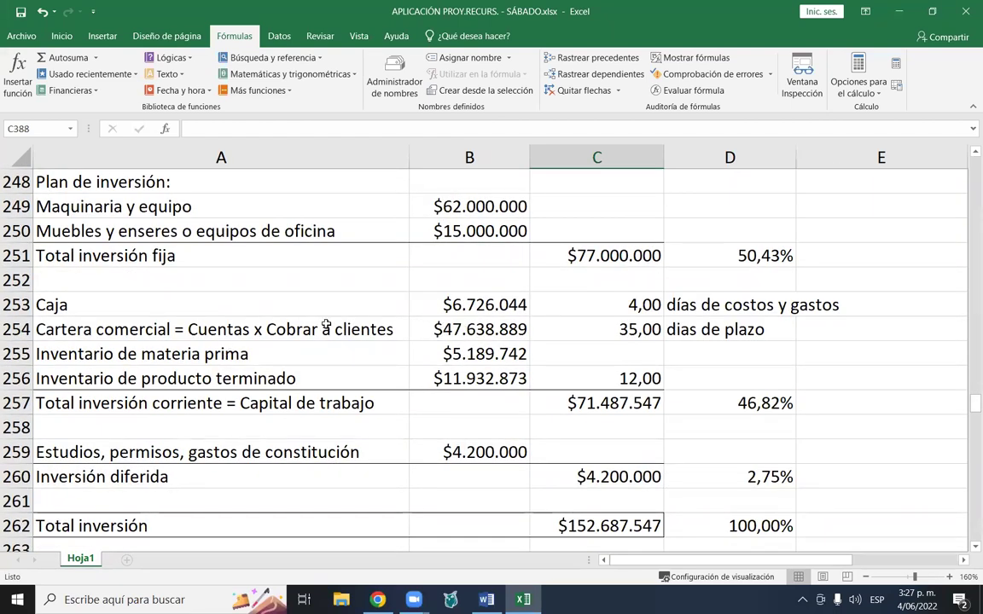
click(459, 329)
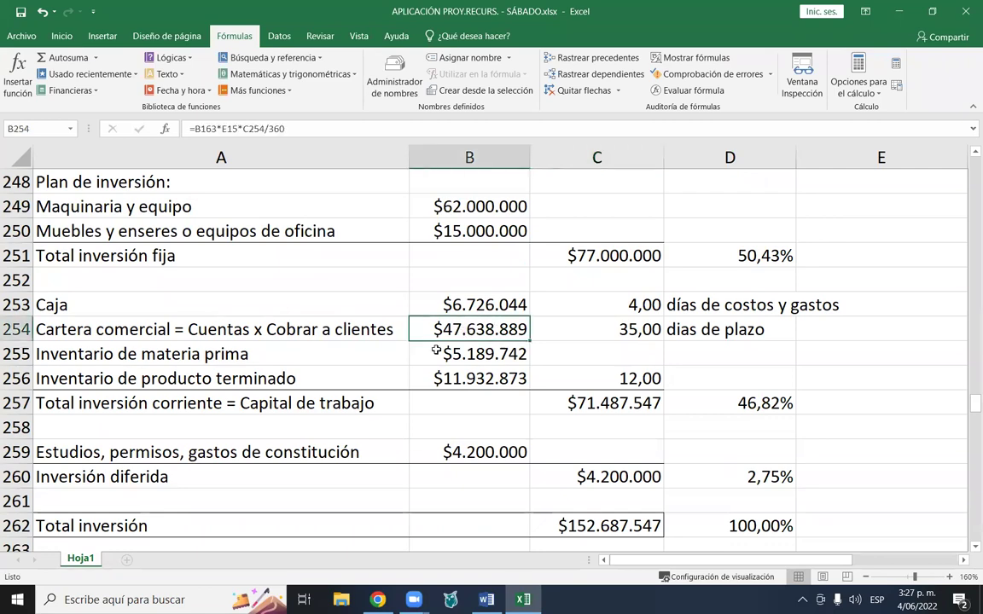
- Return to the cash flow and review the formulas for Año 2 Recaudo ventas período anterior in D372 and Año 1 Pagos por compras in C375
scroll(510, 316, down, 20)
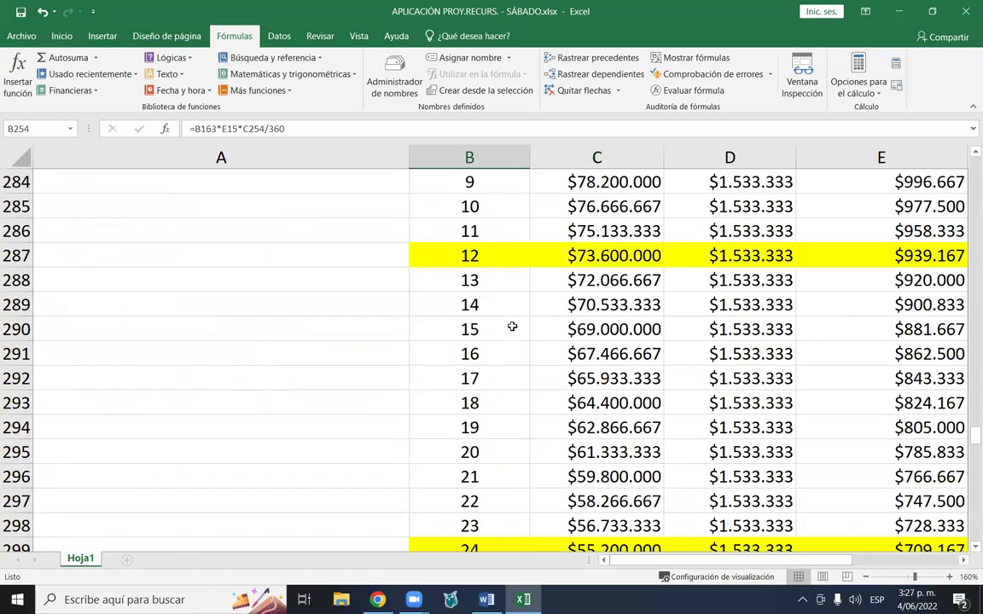
scroll(545, 319, down, 4)
scroll(545, 319, up, 3)
scroll(544, 319, down, 5)
scroll(544, 319, down, 4)
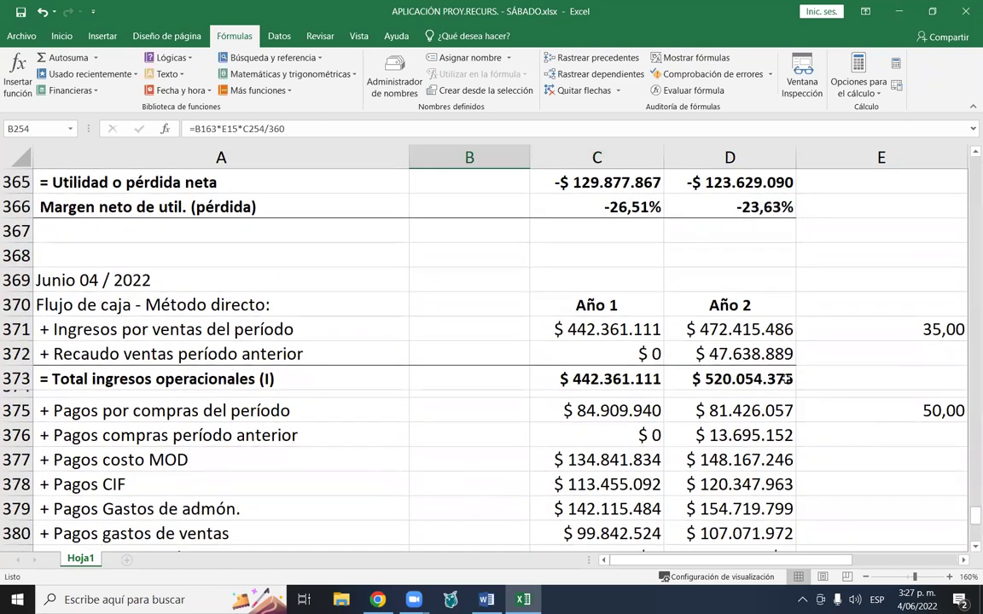
click(721, 353)
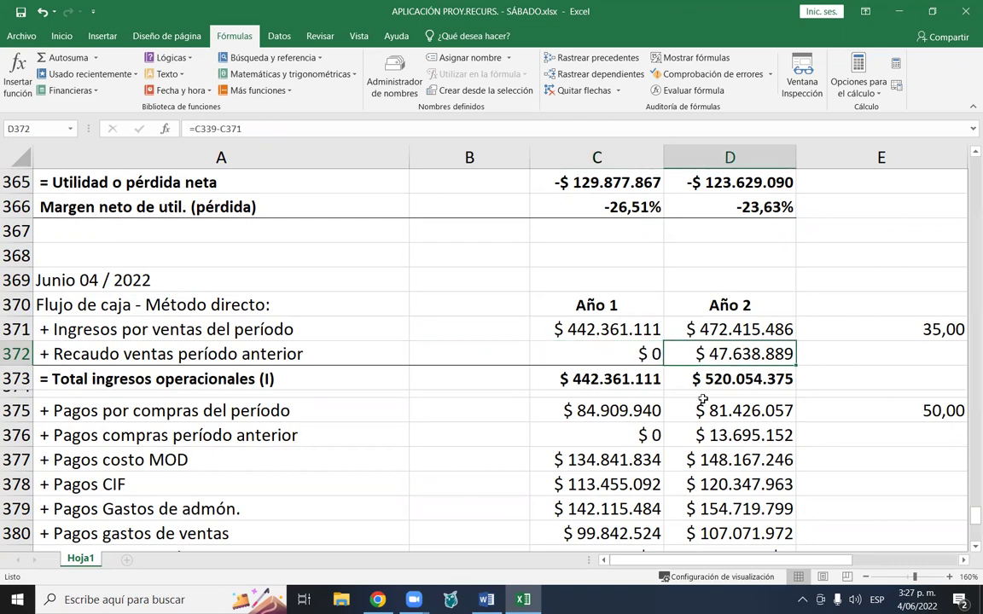
scroll(630, 324, down, 2)
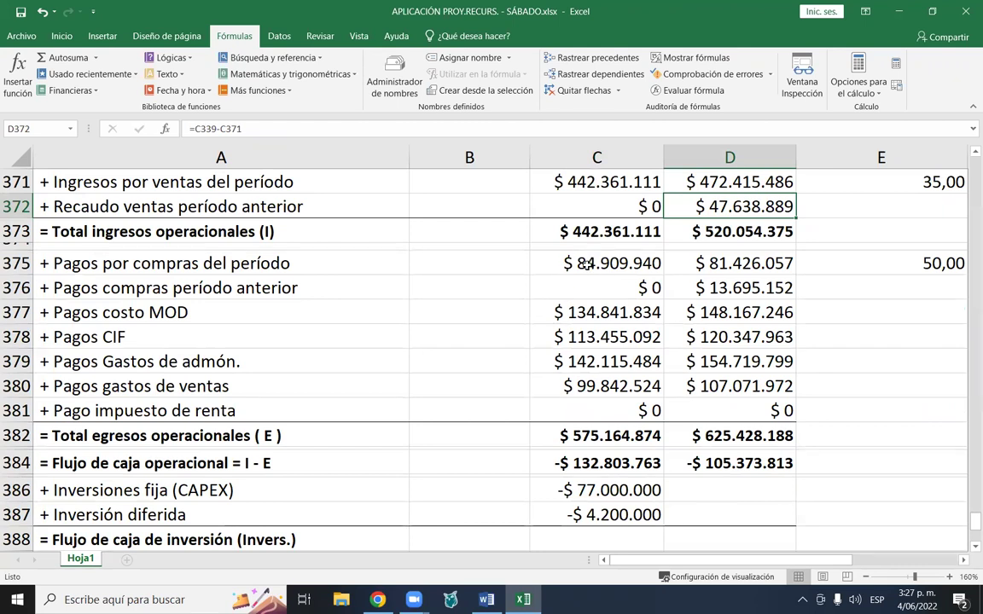
click(584, 264)
scroll(587, 297, down, 3)
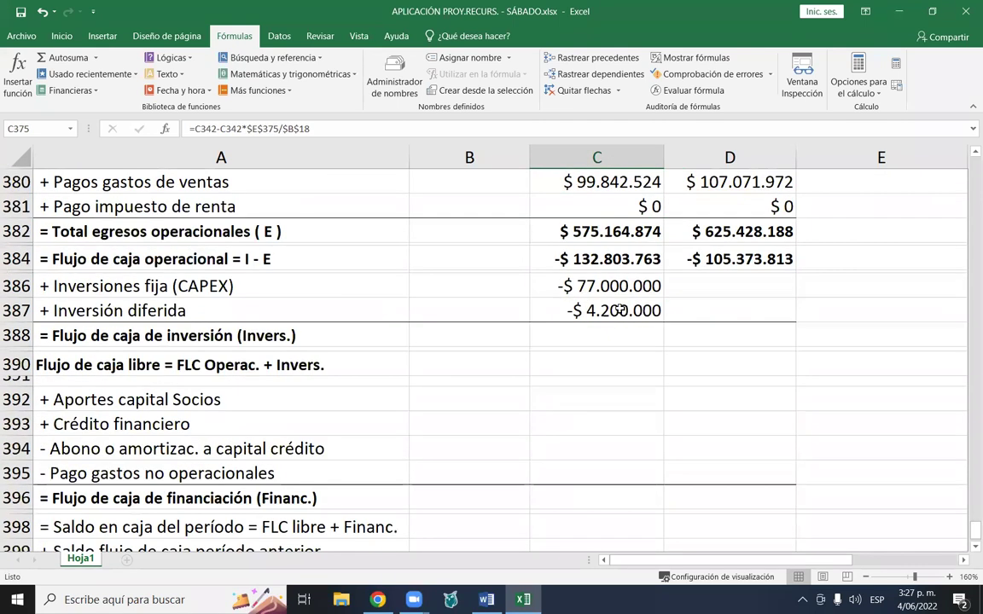
- Enter 0 for the Año 2 Inversiones fija (CAPEX) in D386 and Inversión diferida in D387
click(719, 286)
text(0)
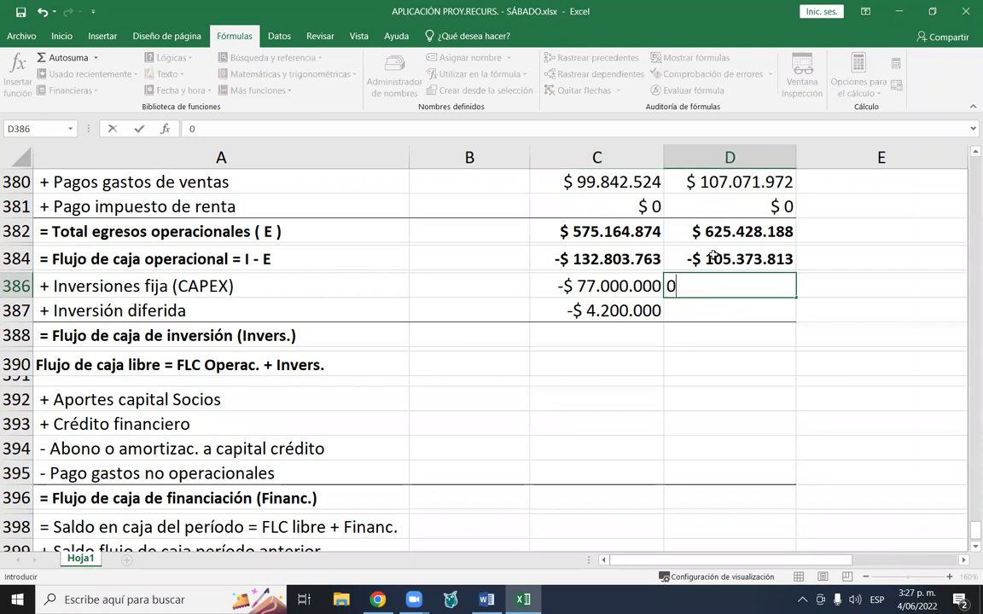
text(0)
key(Return)
text(00)
key(ctrl+Return)
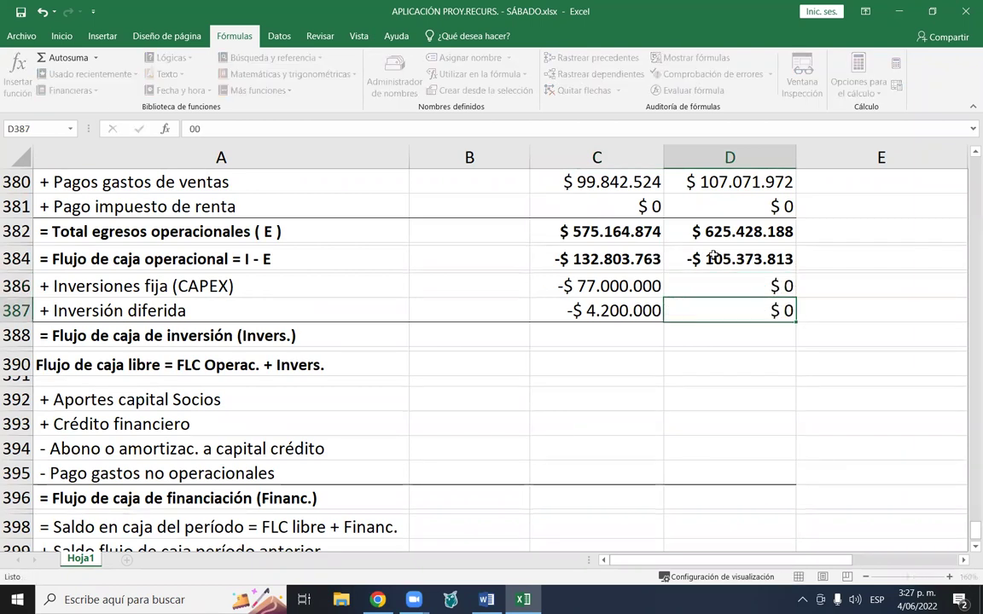
- Total the Año 1 Flujo de caja de inversión in C388 with =SUMA(C386:C387) and copy it to Año 2 in D388
key(Left)
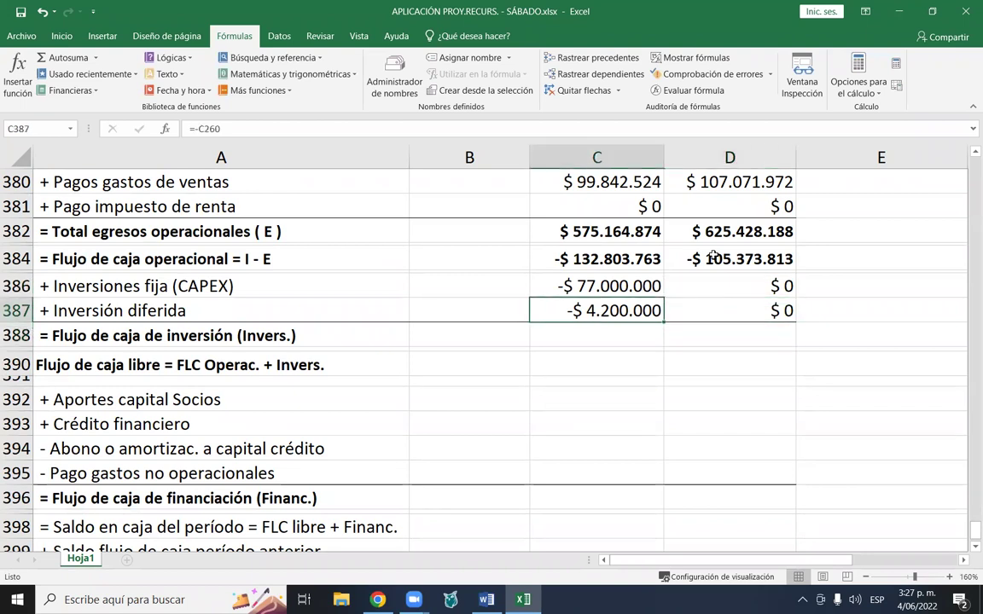
key(Down)
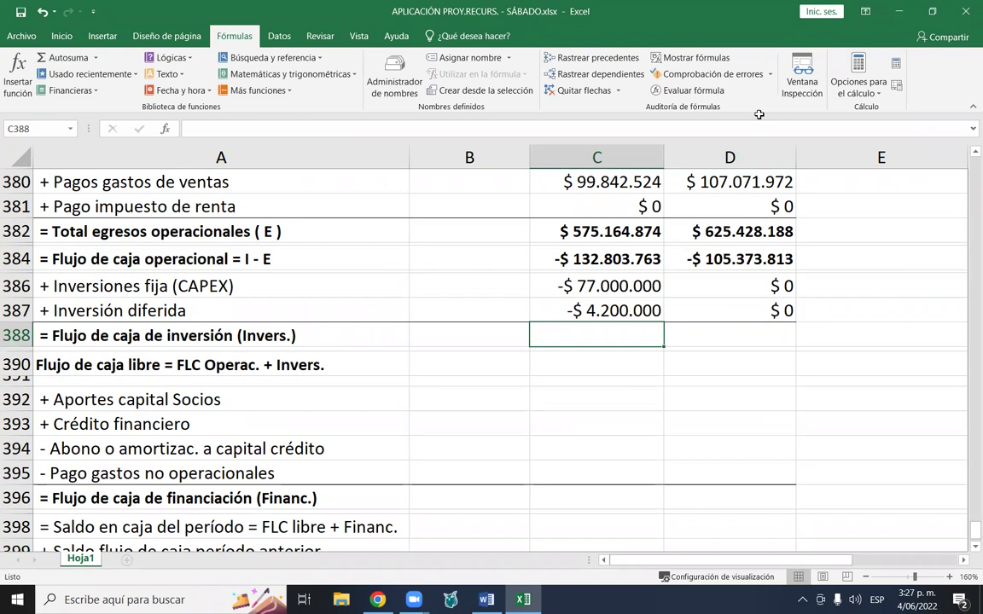
key(alt+equal)
key(Return)
key(Up)
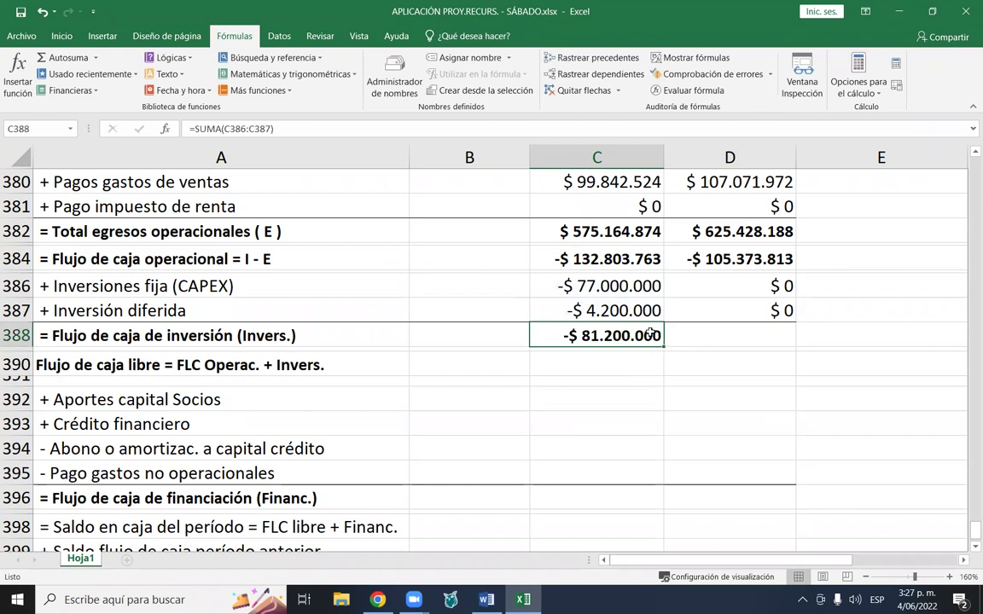
drag(662, 344, 768, 343)
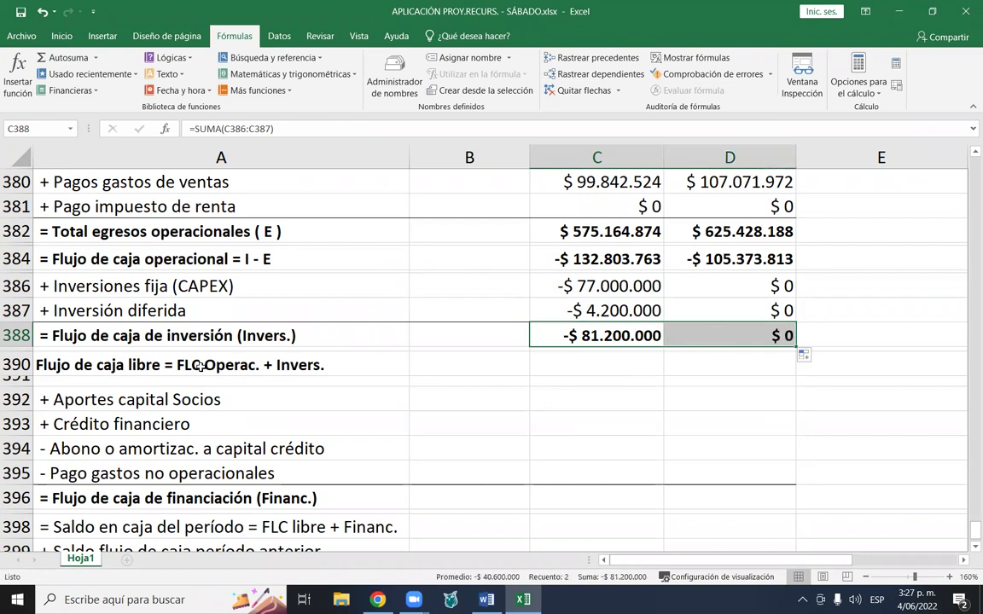
- Enter the Año 1 Flujo de caja libre in C390 as operating plus investment cash flow, =C384+C388
click(199, 366)
click(561, 368)
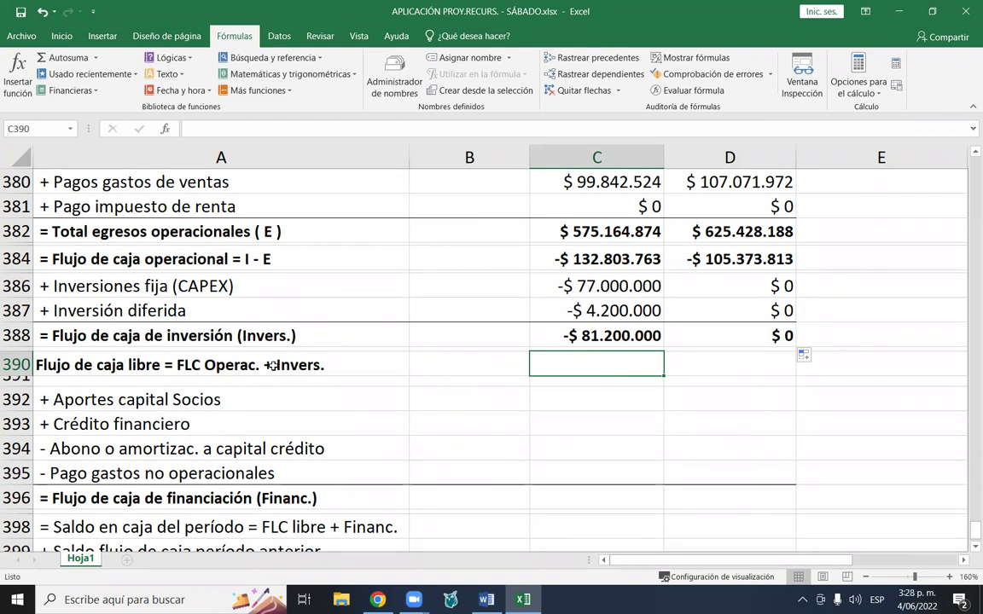
text(=)
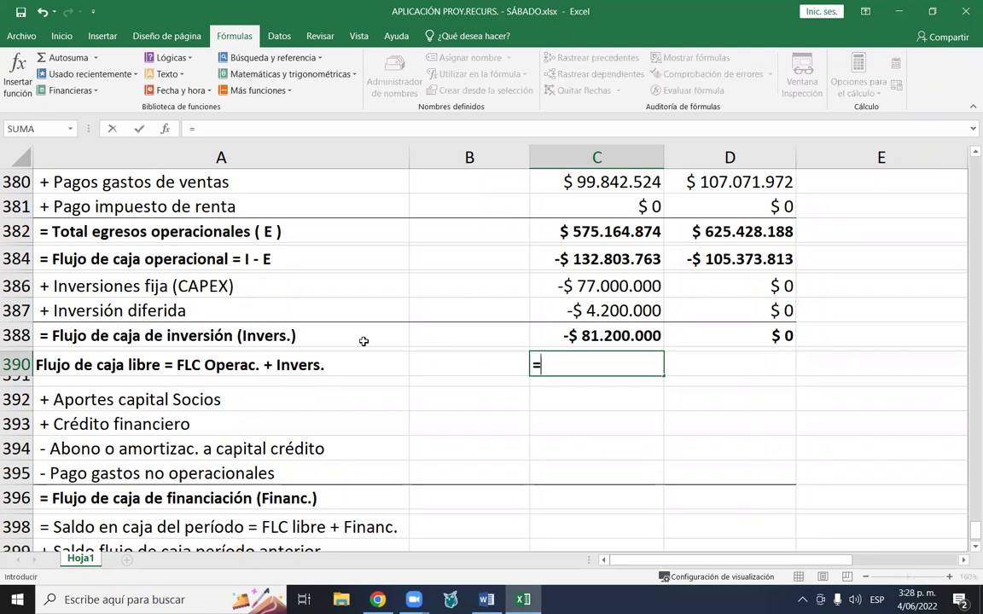
click(571, 259)
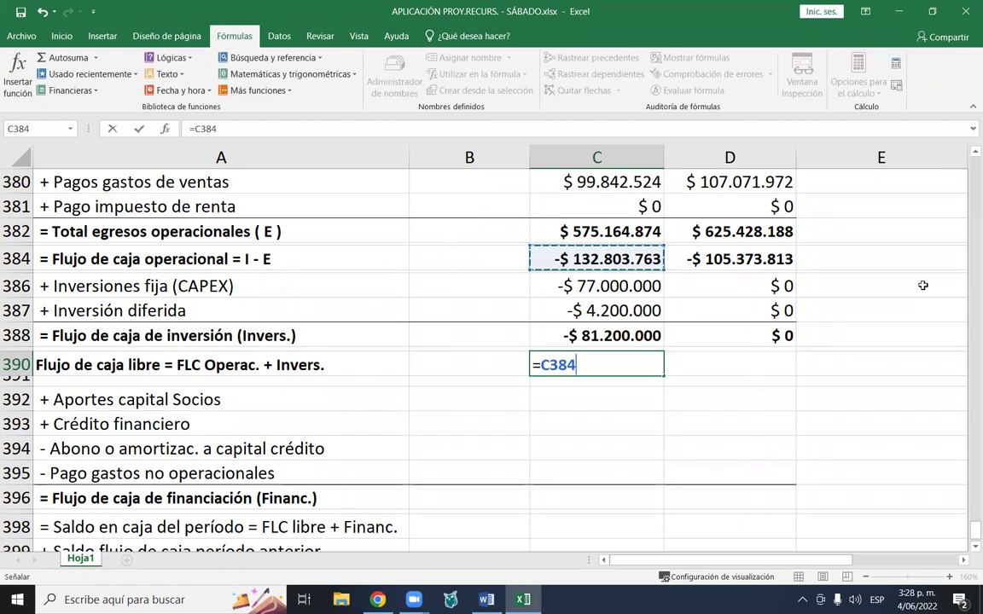
text(+)
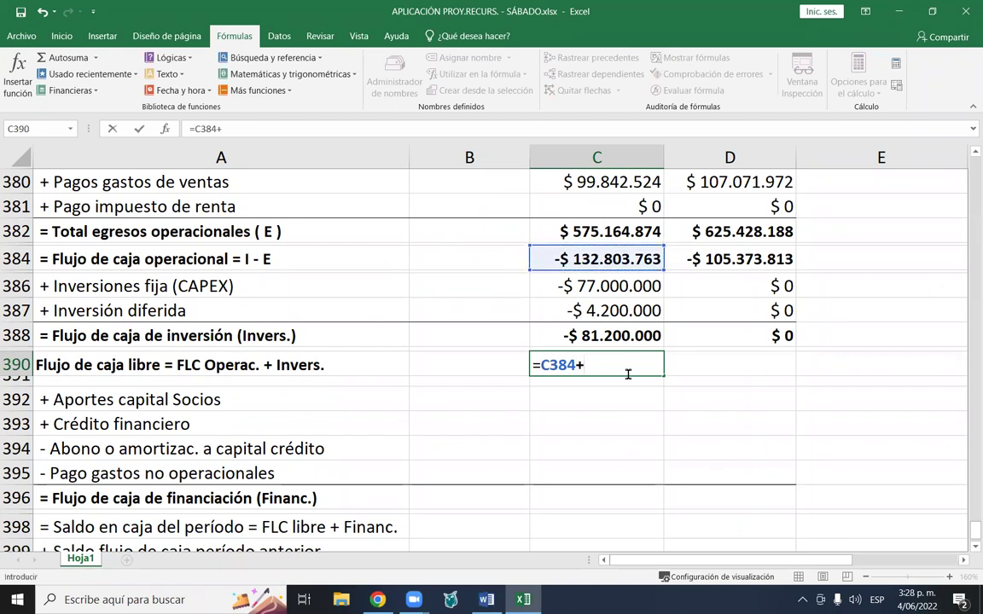
click(615, 335)
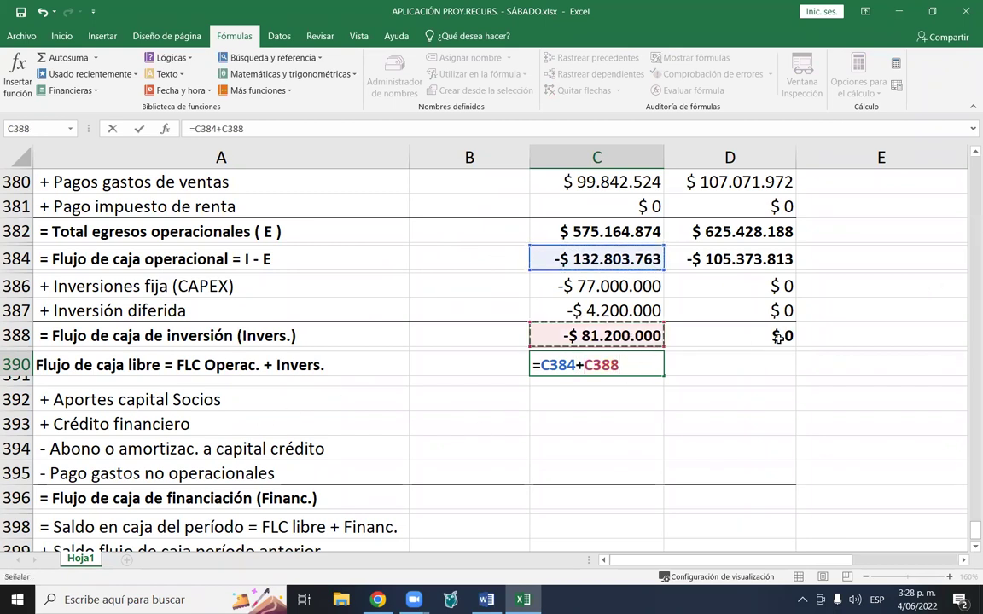
key(Return)
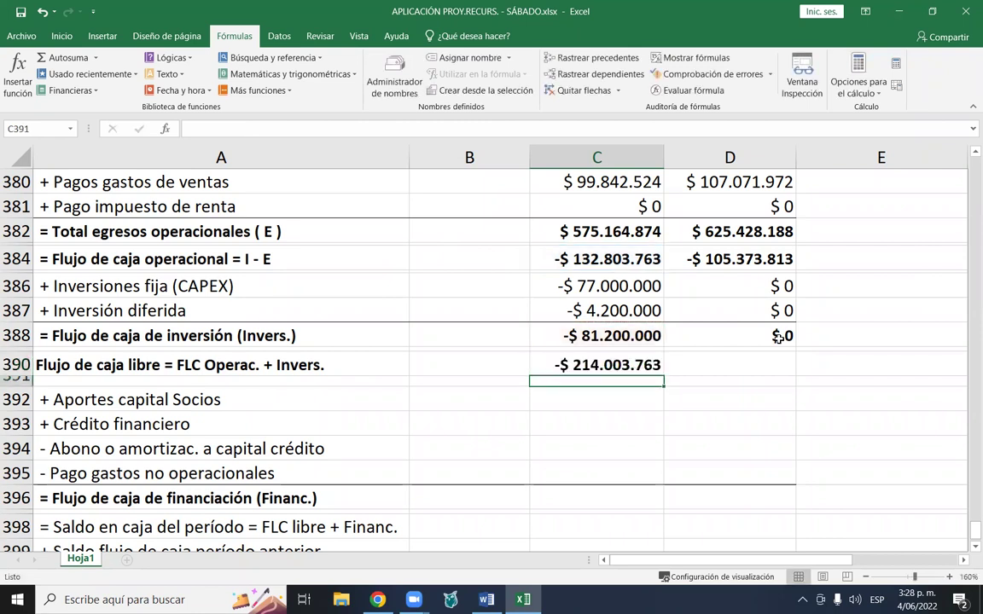
key(Up)
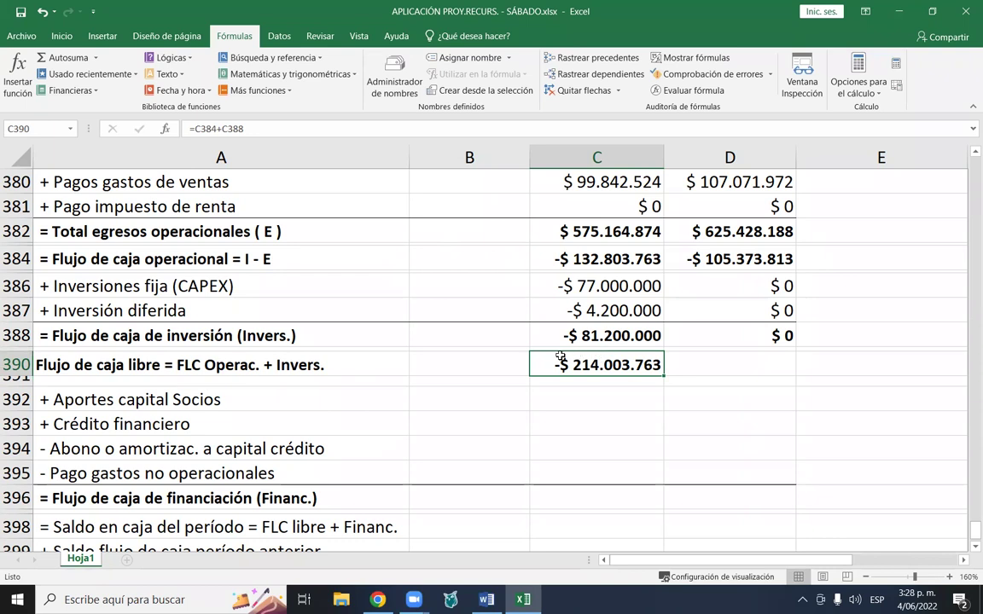
- Check the Año 1 Flujo de caja libre components and copy the formula from C390 to Año 2 in D390
click(534, 249)
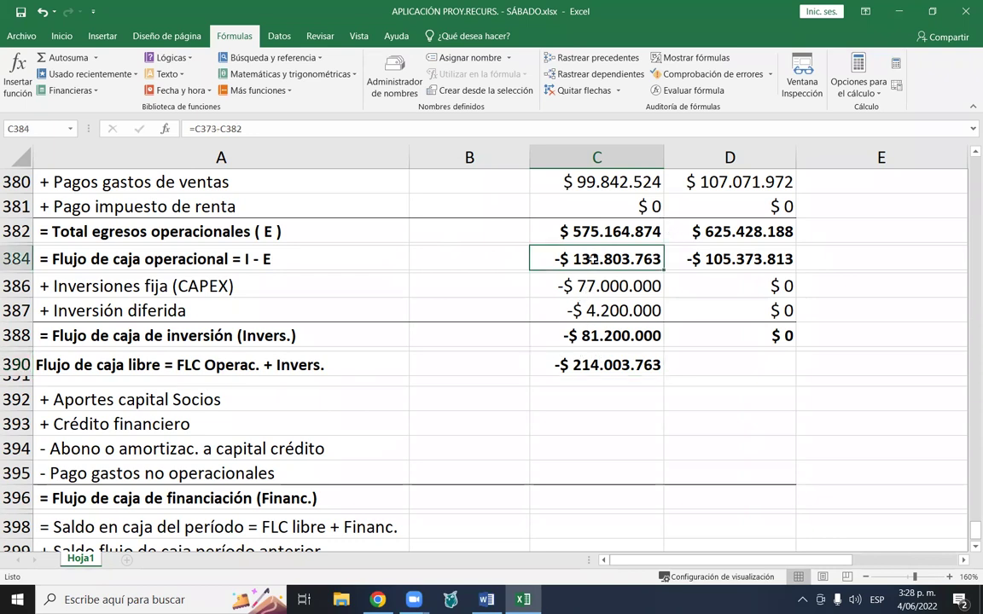
click(607, 336)
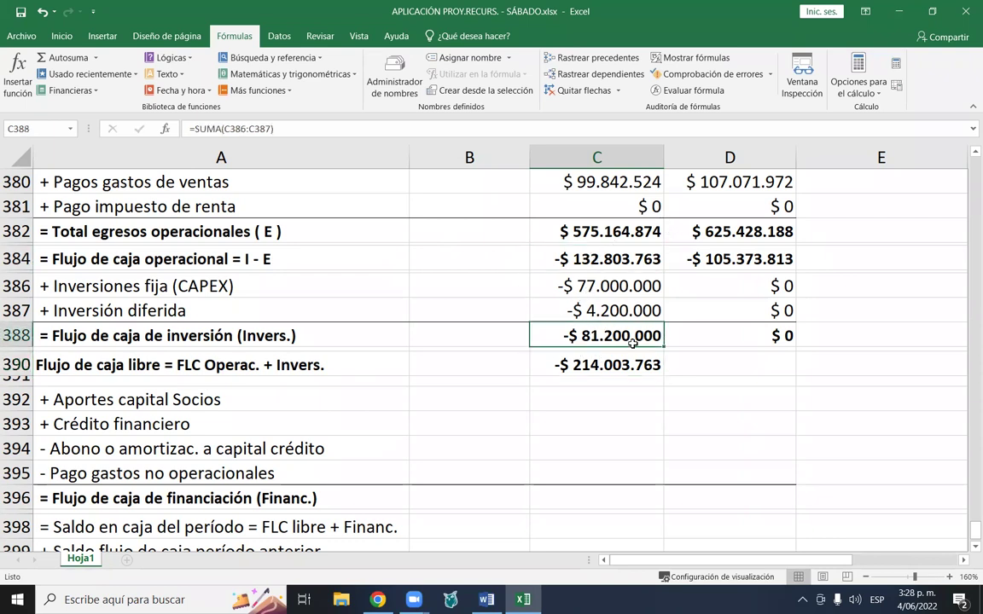
click(591, 362)
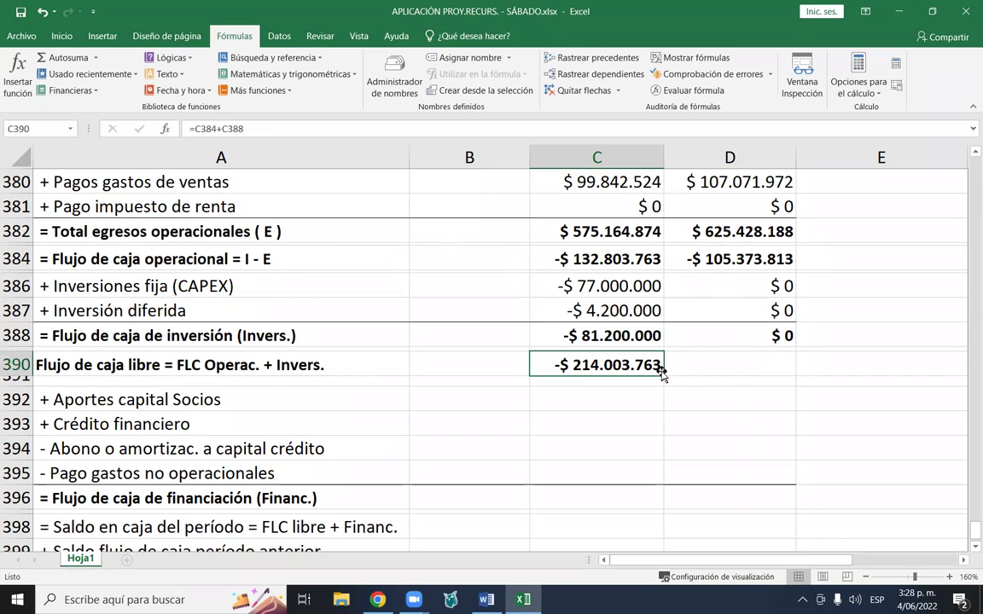
click(722, 261)
click(728, 362)
click(649, 367)
drag(663, 373, 789, 368)
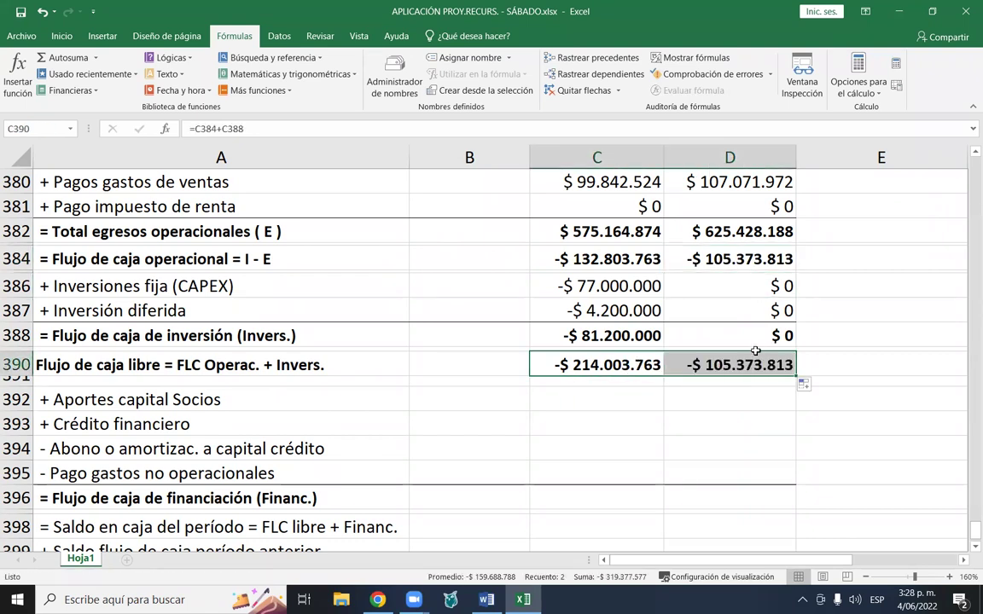
click(737, 400)
scroll(739, 390, down, 1)
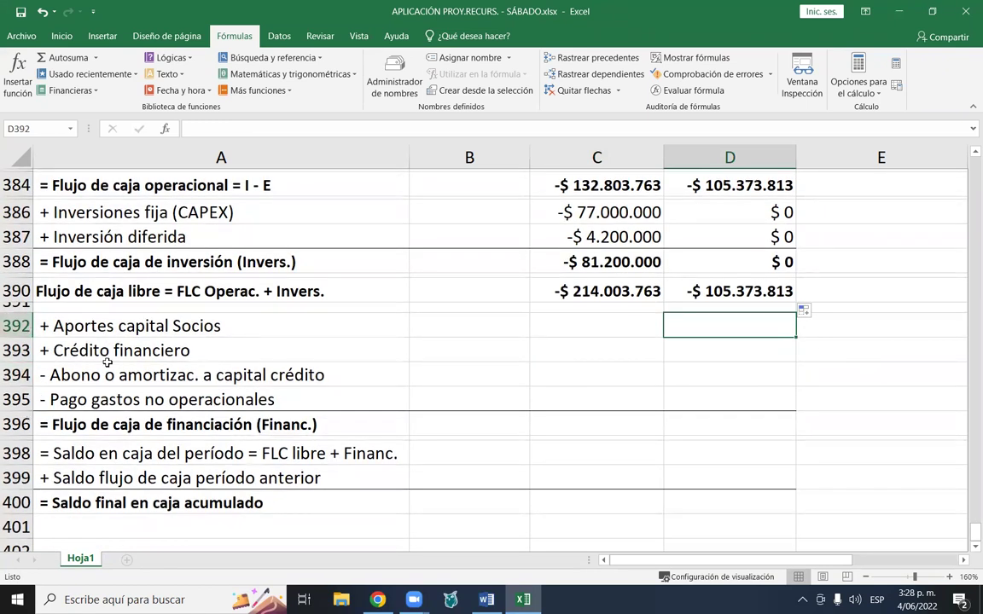
click(594, 326)
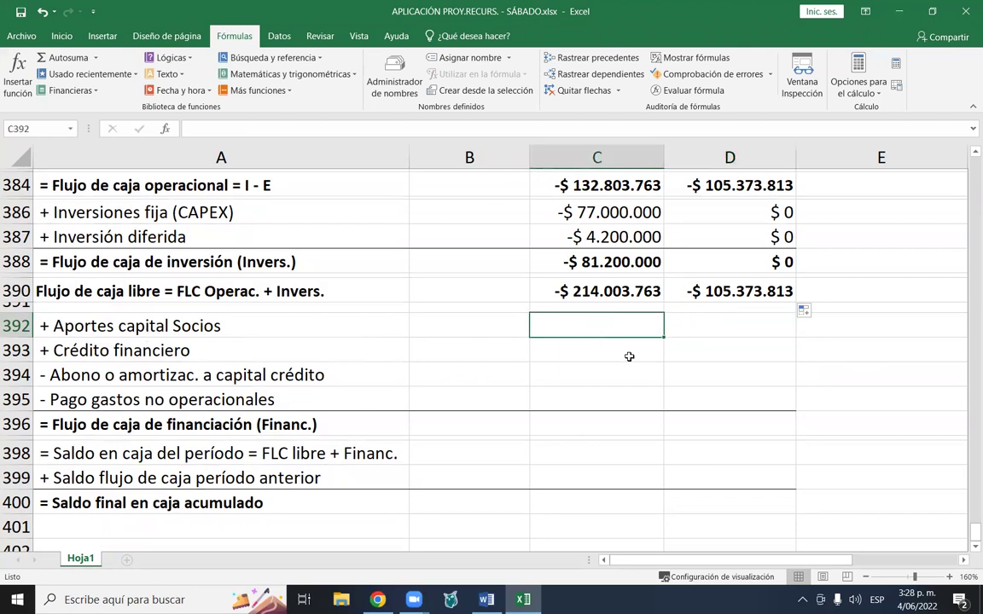
text(=)
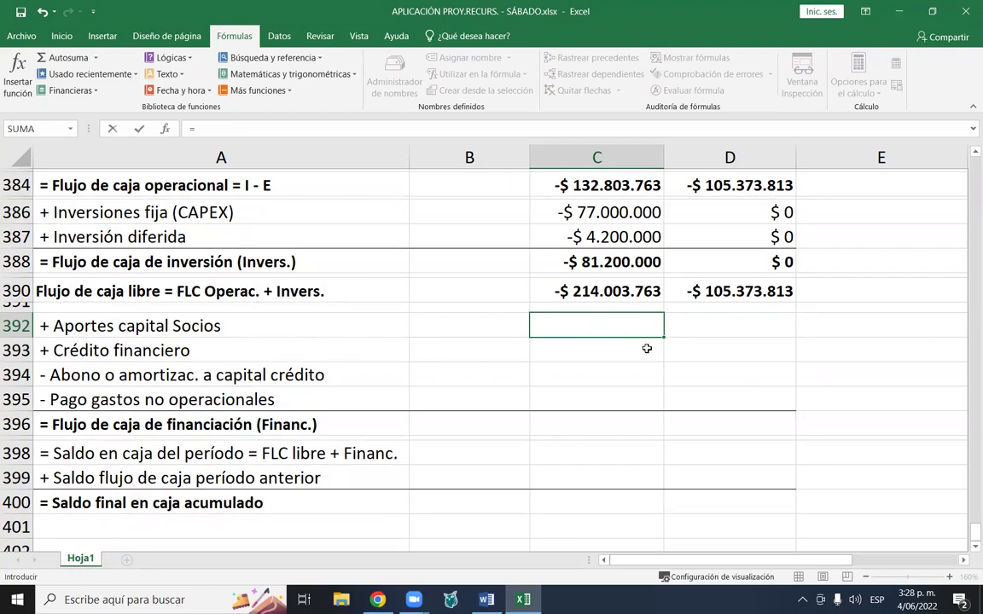
scroll(614, 348, up, 5)
scroll(595, 348, up, 16)
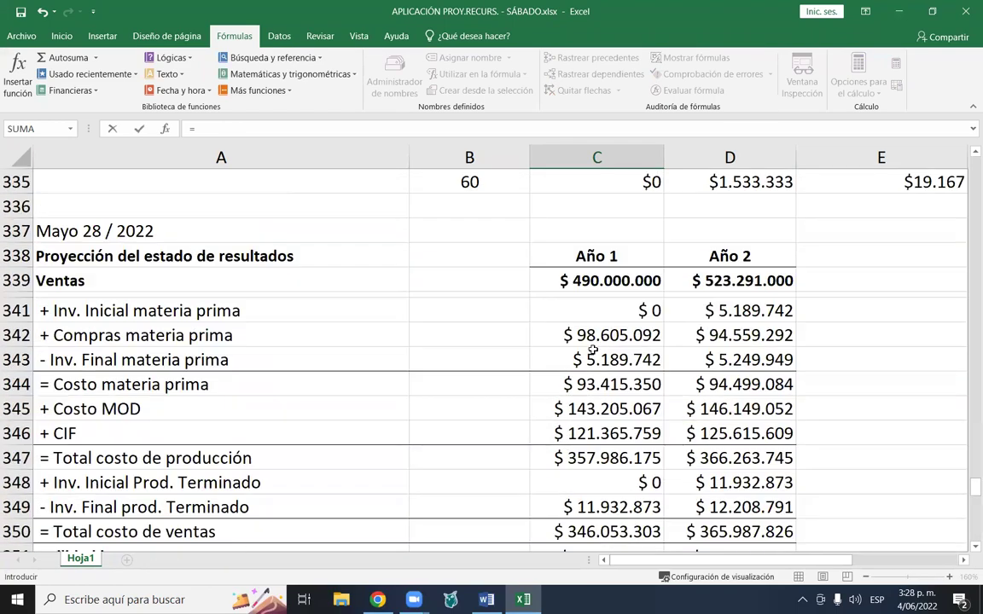
scroll(592, 350, up, 20)
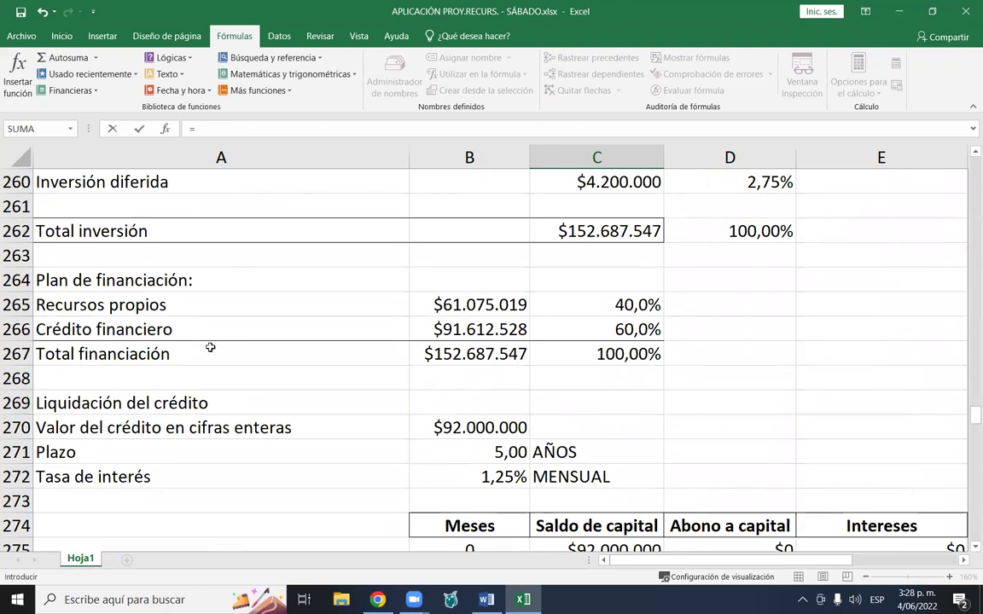
scroll(366, 316, down, 1)
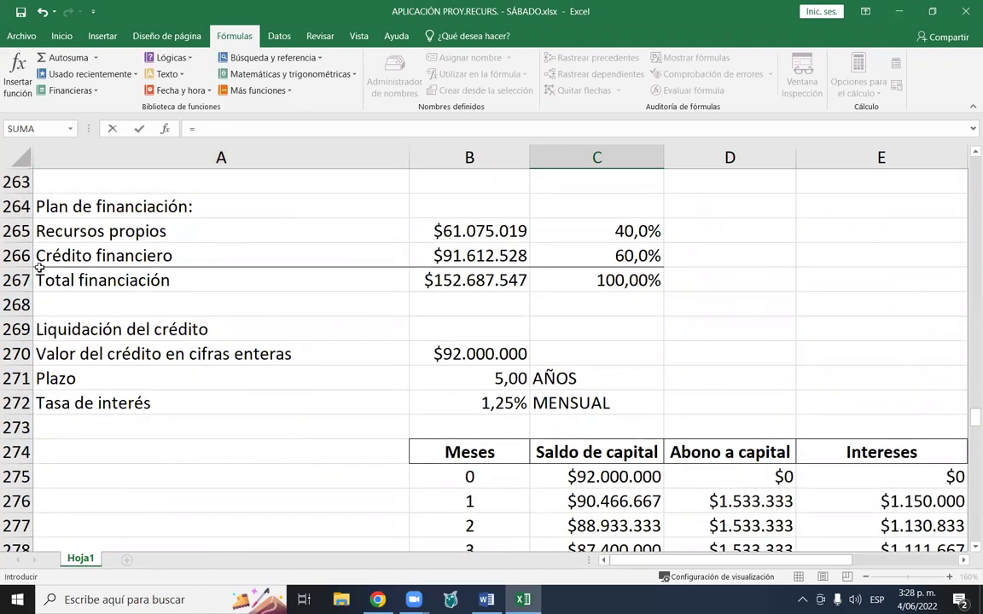
click(454, 228)
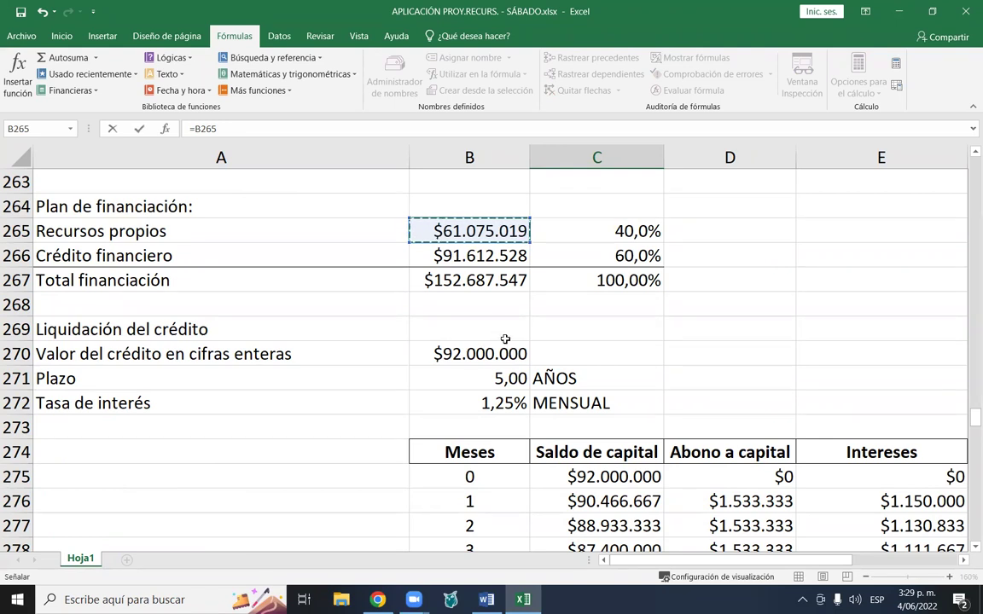
click(685, 332)
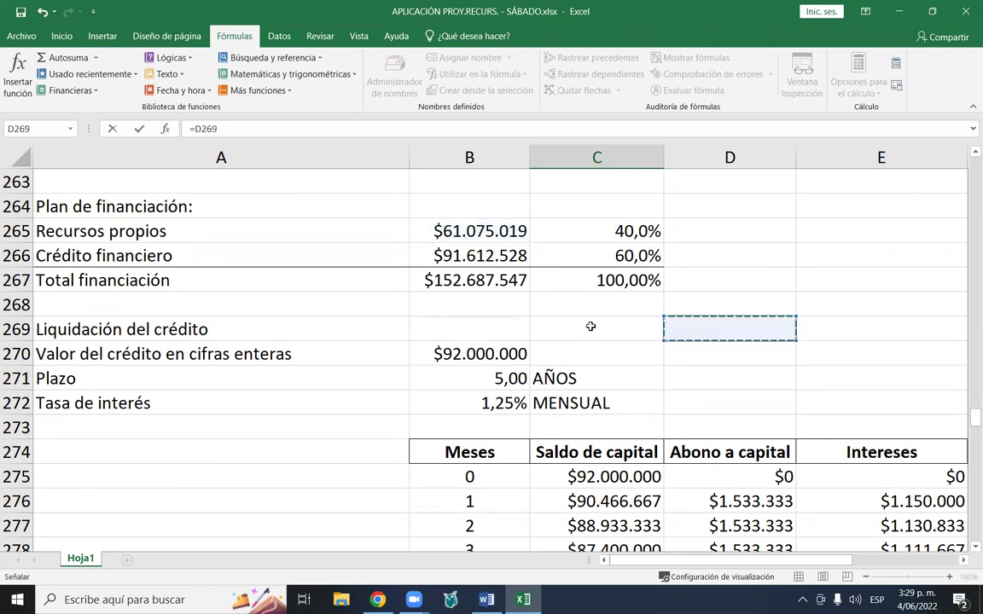
key(Return)
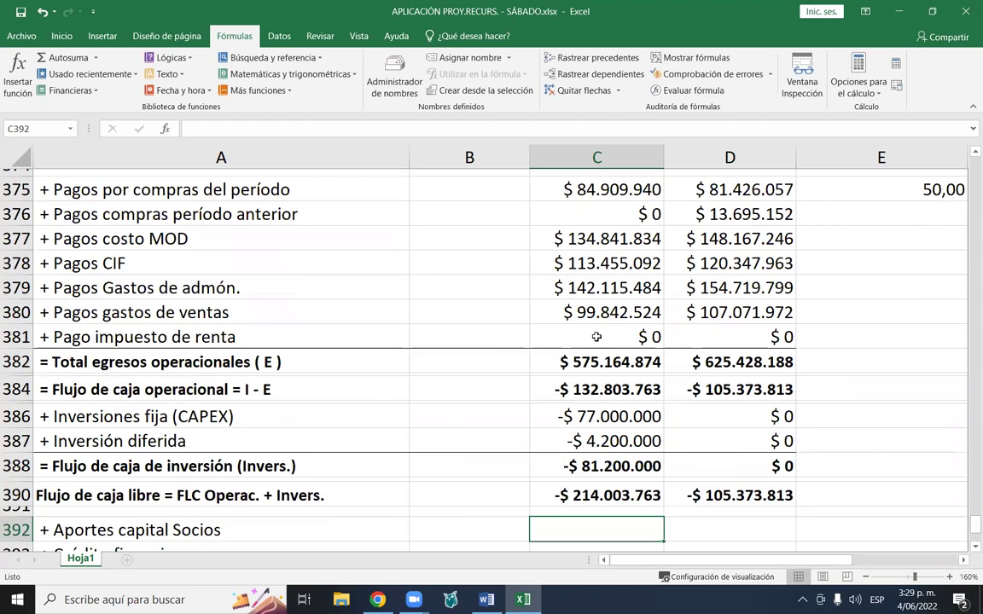
- Enter the Año 1 partners' capital contribution in C392 as total financing minus the rounded credit value, =B267-B270
scroll(596, 337, down, 2)
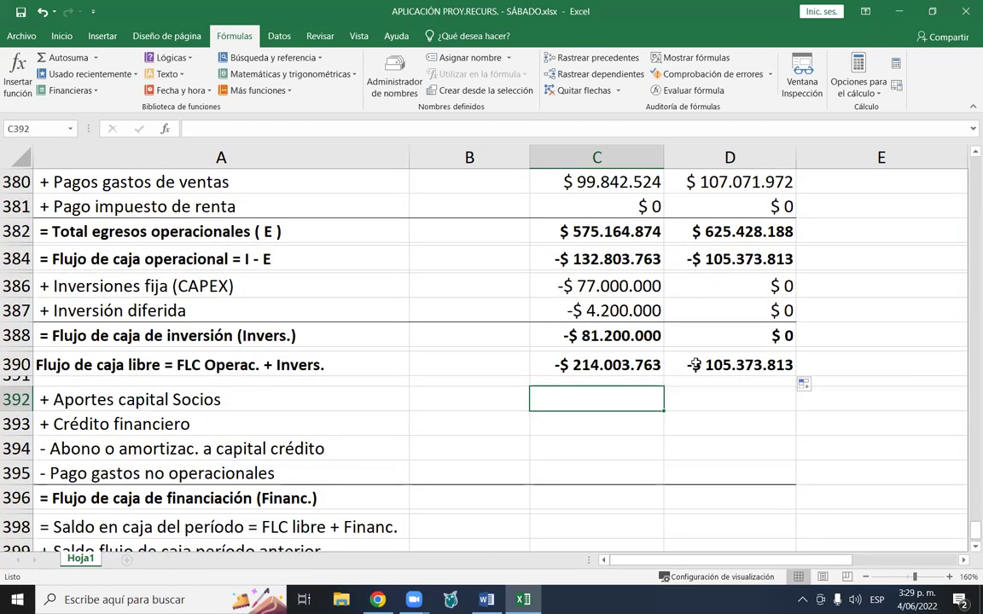
text(=)
scroll(708, 368, up, 8)
scroll(714, 371, up, 20)
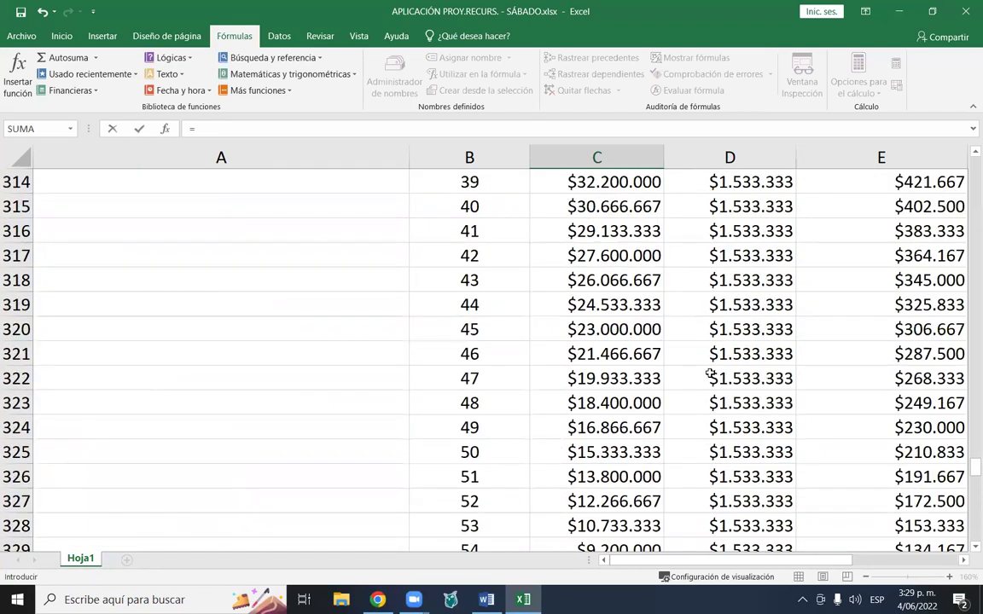
scroll(711, 373, up, 6)
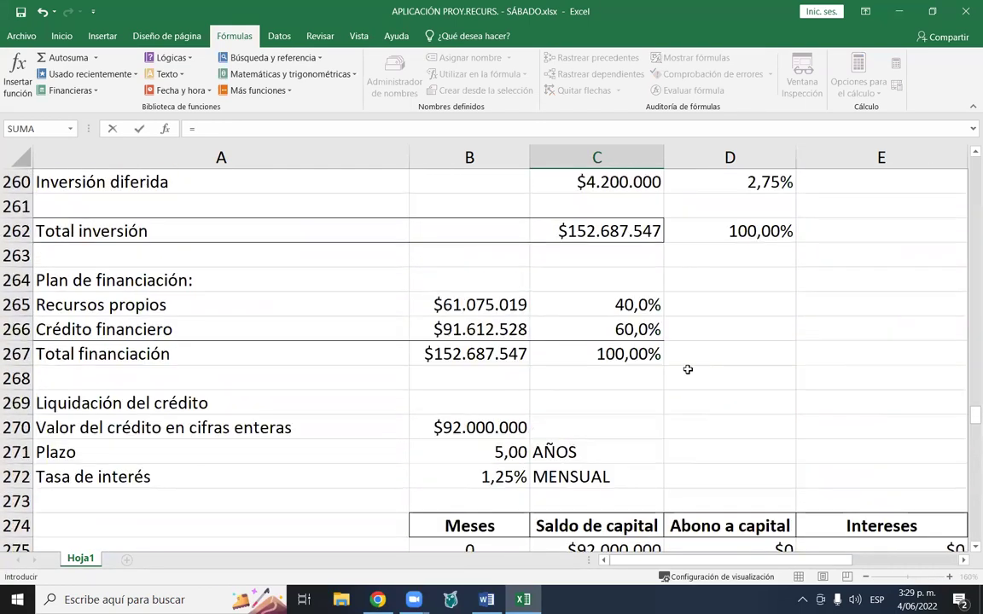
click(452, 354)
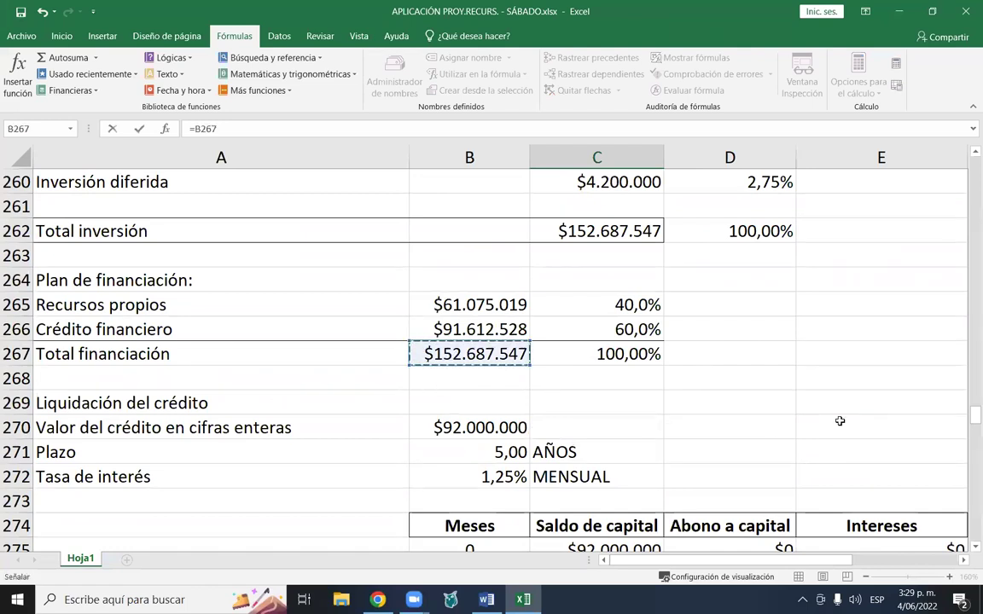
text(-)
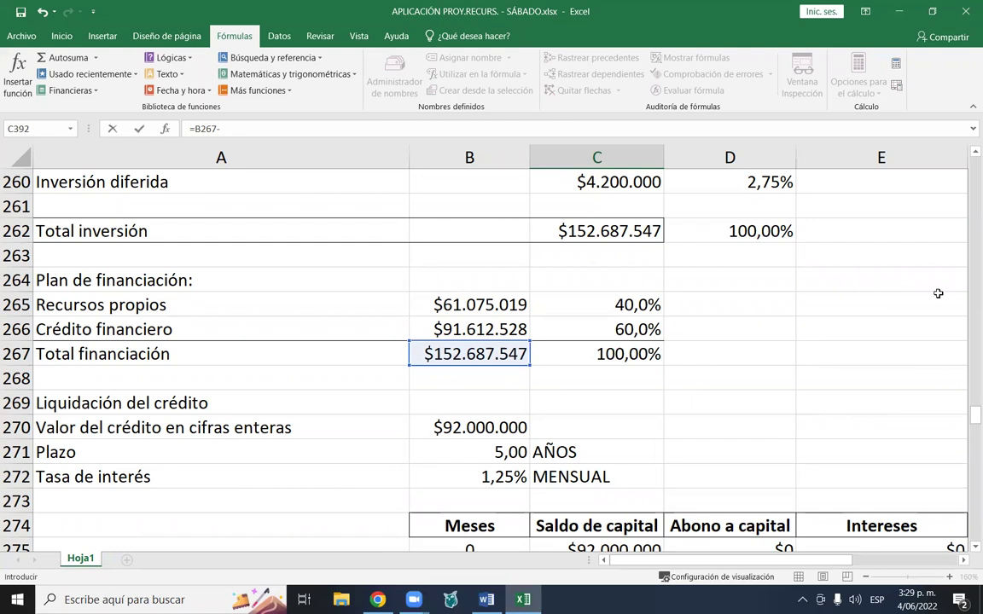
scroll(876, 300, down, 1)
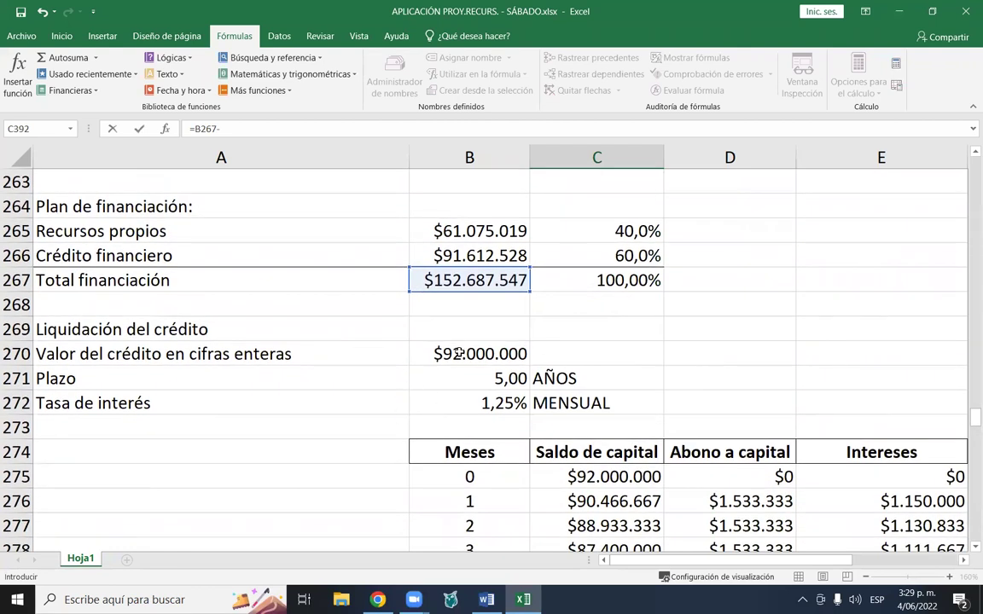
click(458, 354)
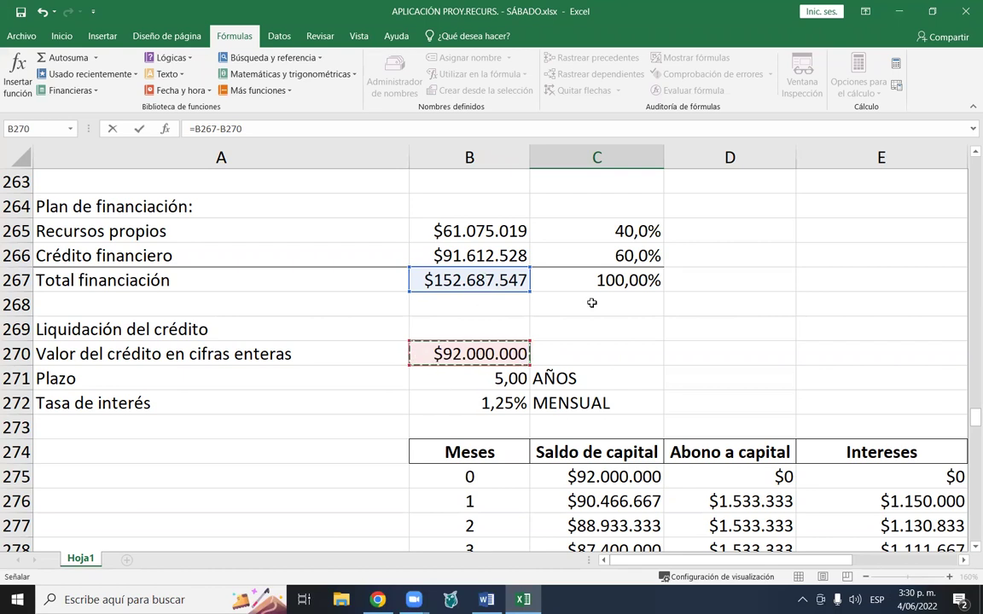
key(Return)
- Compare the C392 contribution formula with the own resources, financial credit and rounded credit cells B265, B266 and B270 in the financing plan
scroll(602, 353, down, 2)
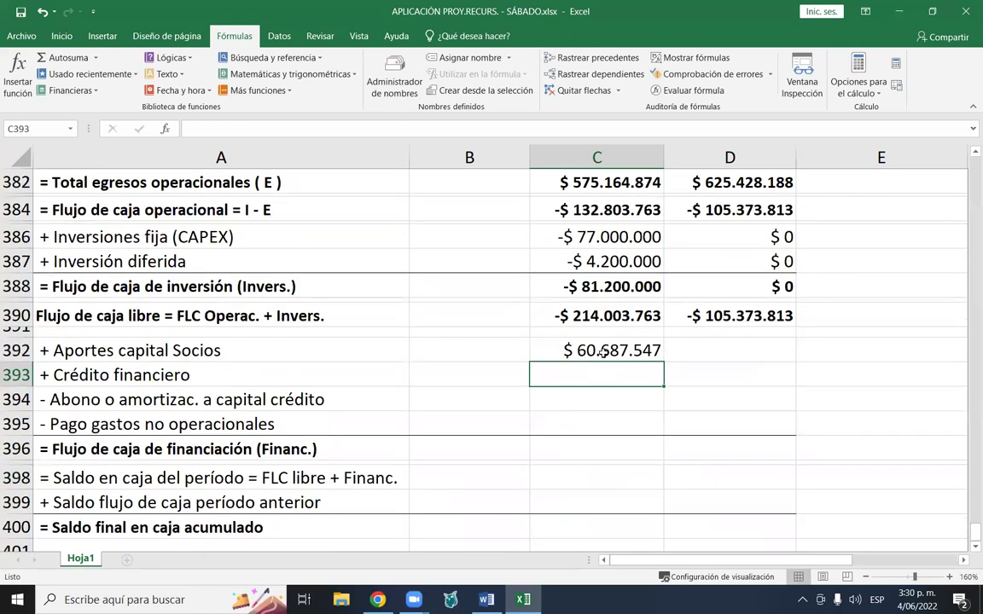
click(653, 341)
scroll(608, 353, up, 20)
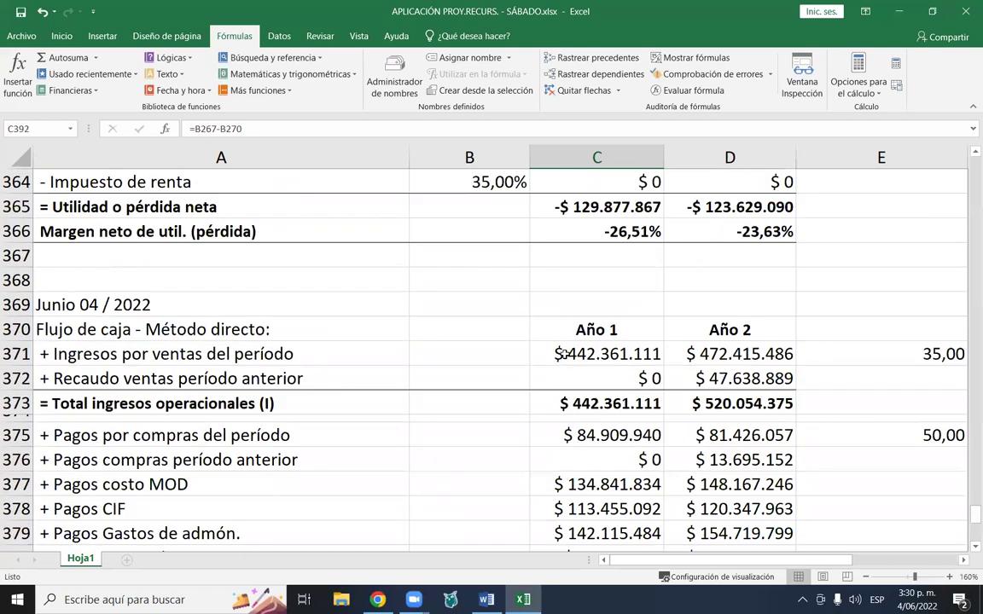
scroll(558, 342, up, 12)
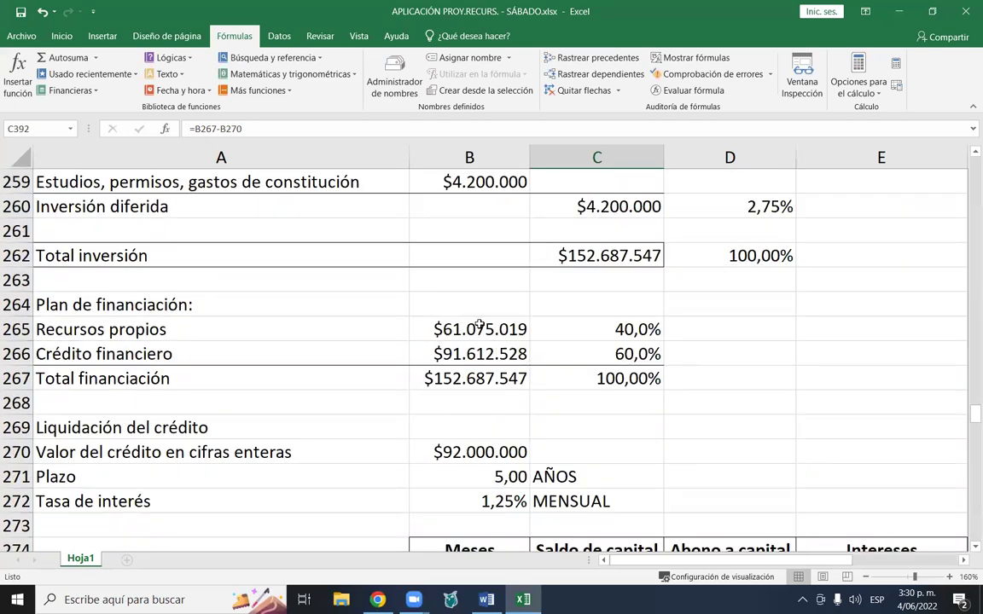
click(479, 325)
click(427, 359)
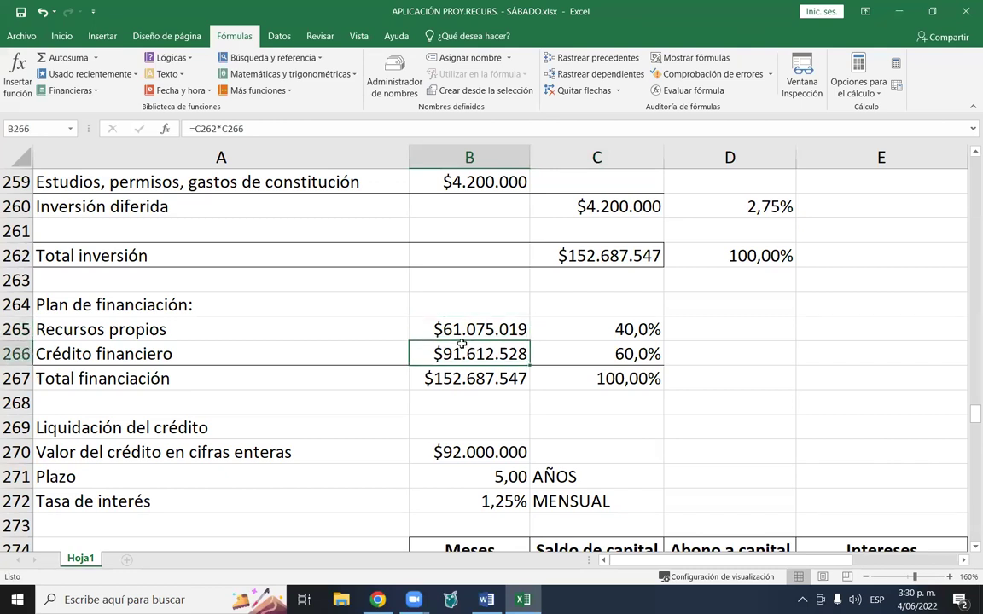
scroll(462, 343, down, 1)
click(461, 373)
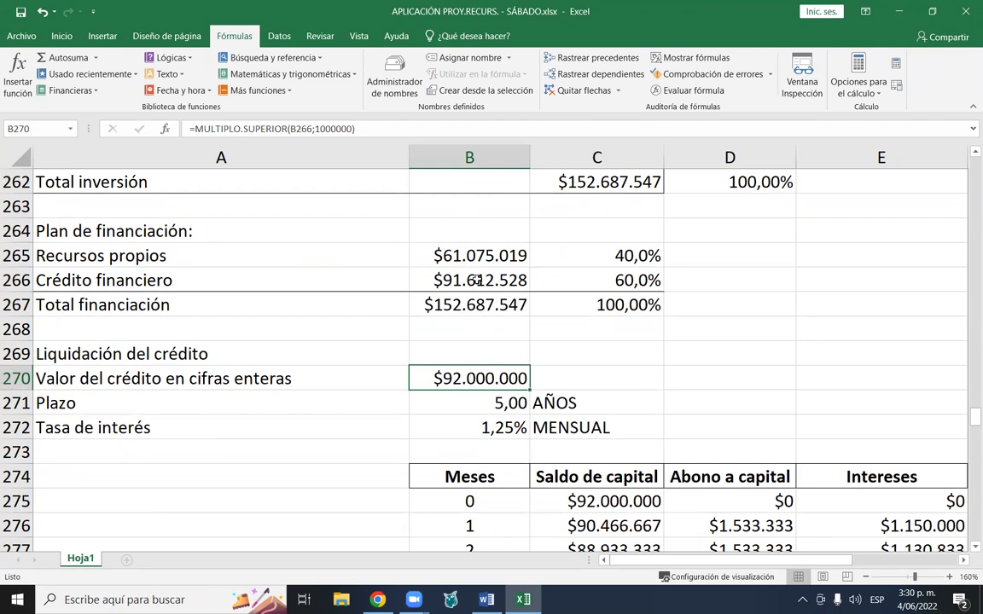
click(462, 253)
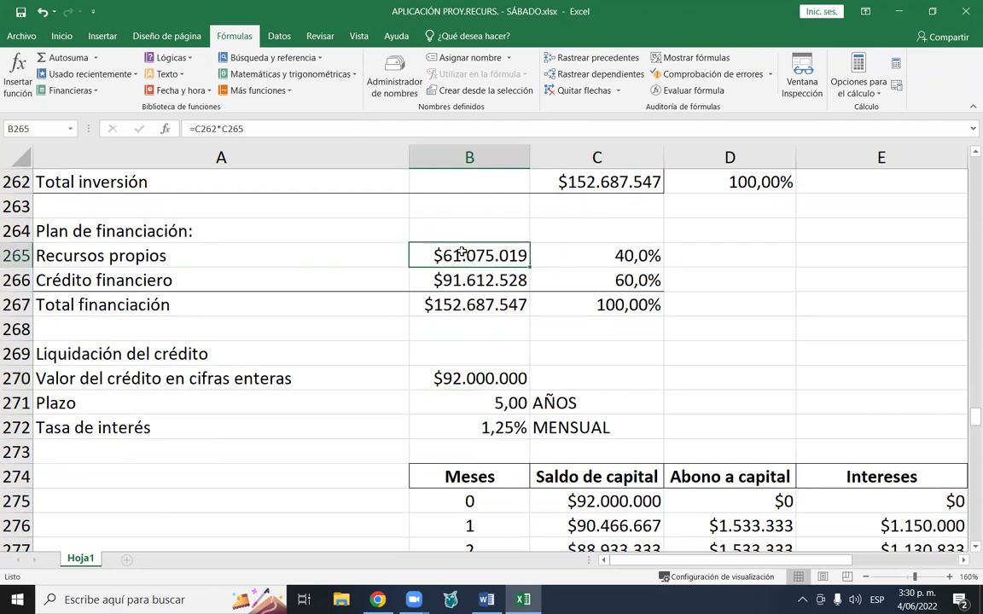
- Enter the Año 1 Crédito financiero in C393 as a reference to the rounded credit value, =B270
scroll(460, 253, down, 6)
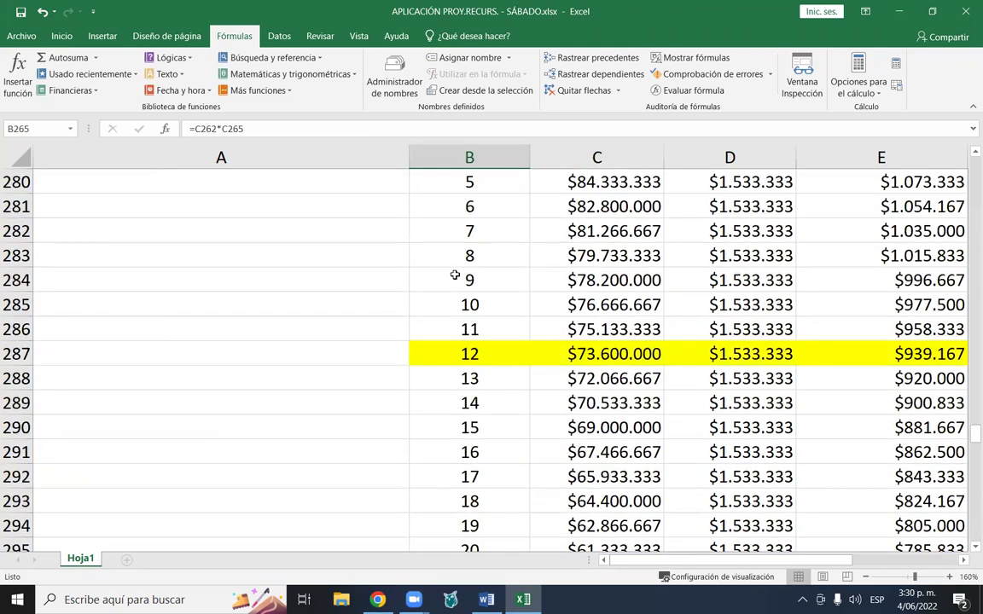
key(Page_Down)
key(Page_Down)
key(Page_Down)
key(Page_Down)
key(Page_Down)
key(Page_Down)
key(Page_Down)
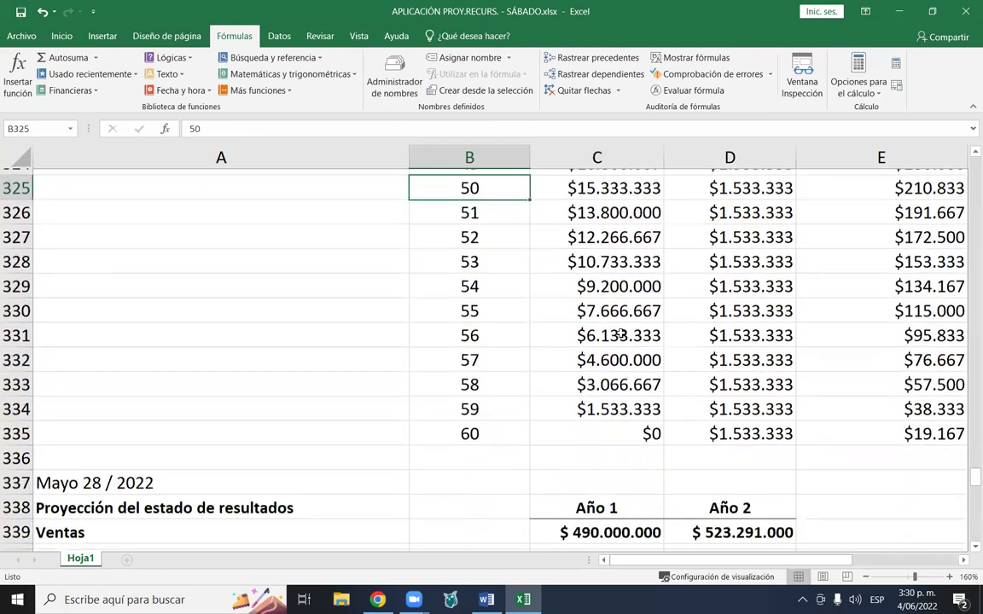
key(Page_Down)
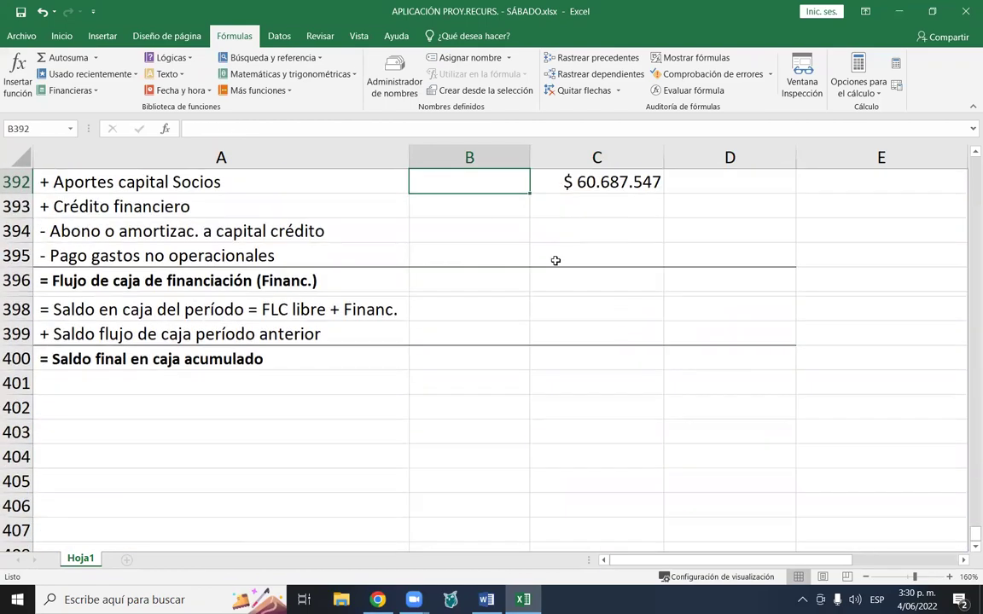
scroll(613, 311, up, 2)
click(613, 311)
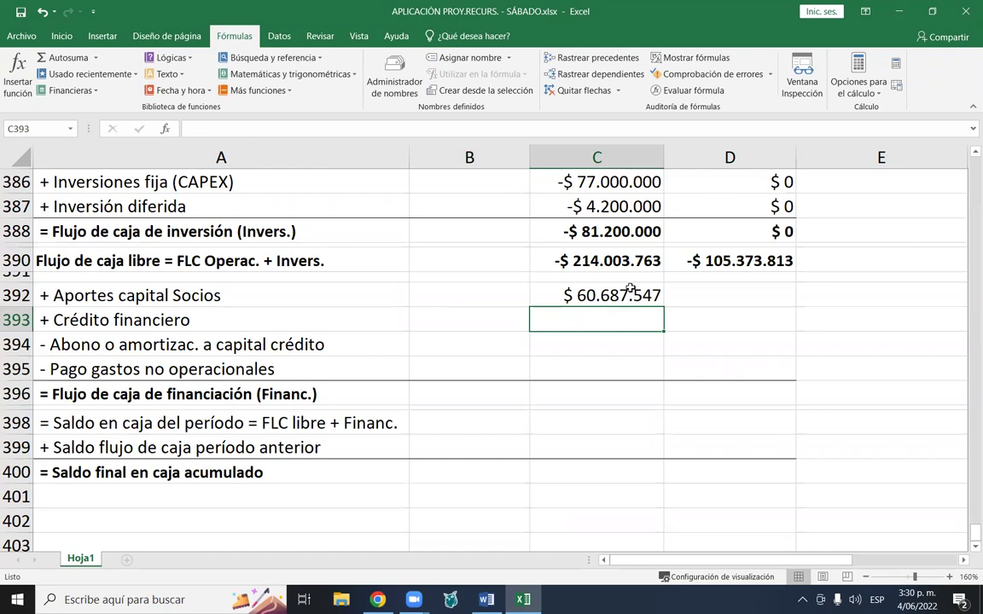
text(=)
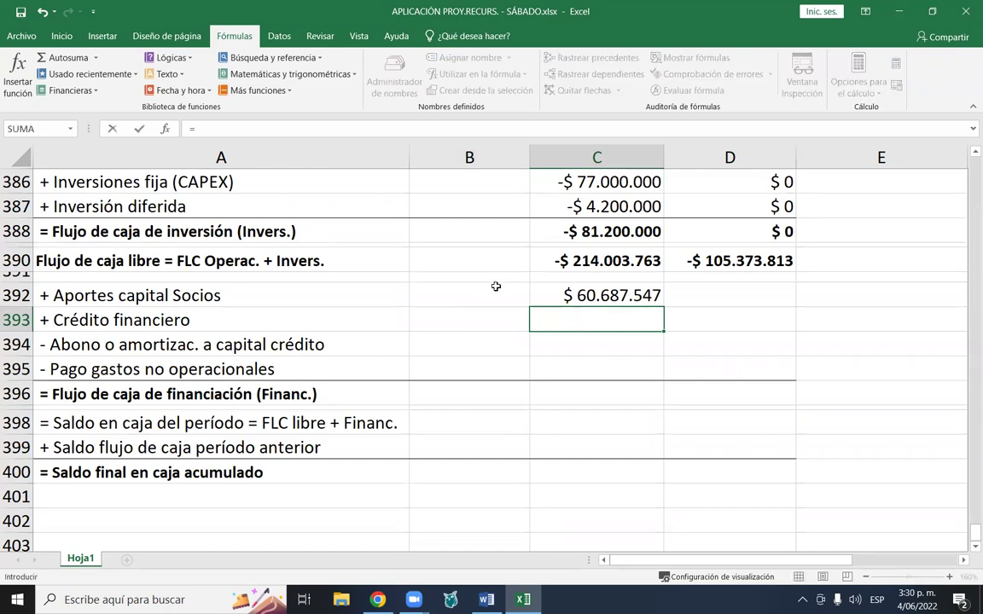
scroll(496, 284, up, 4)
scroll(495, 284, up, 20)
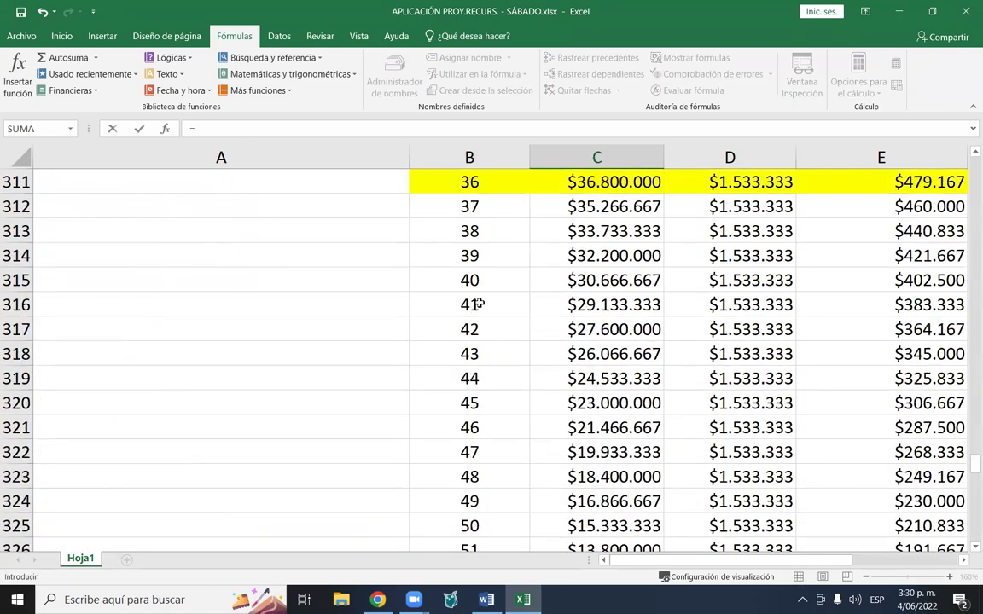
scroll(480, 303, up, 13)
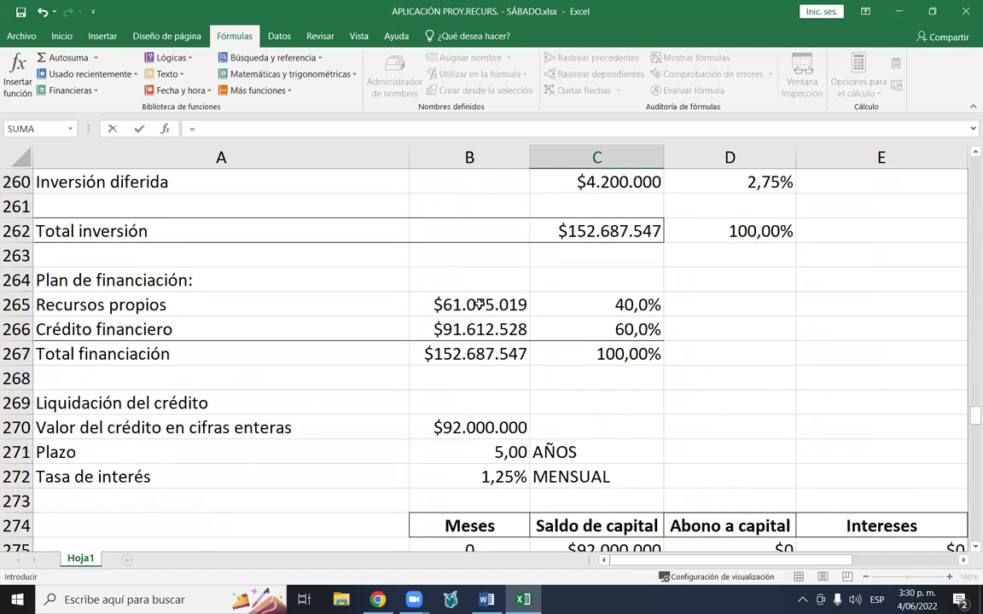
scroll(496, 295, down, 2)
click(480, 277)
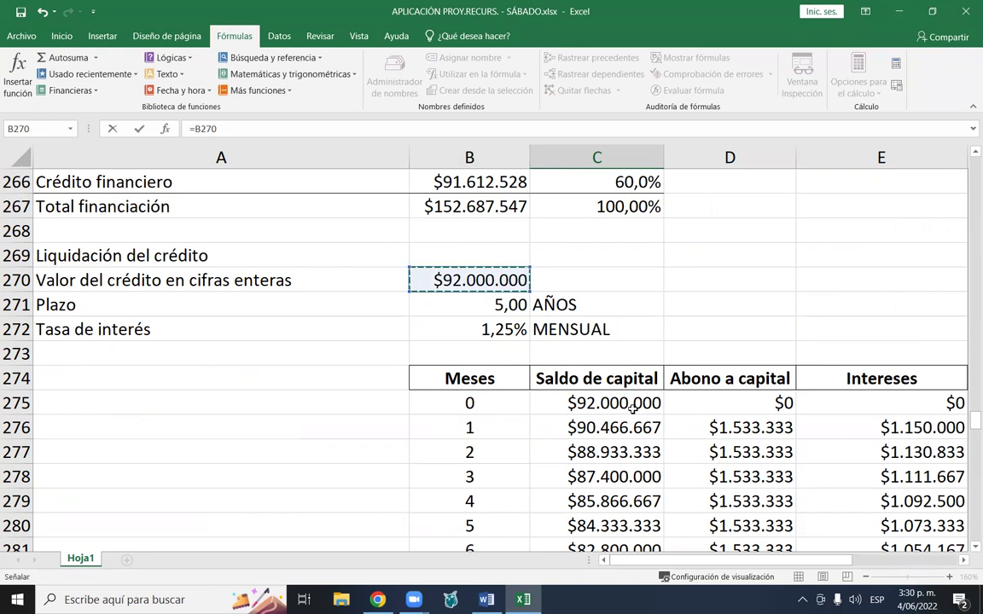
key(Return)
- Enter the Año 1 capital repayment in C394 as the negative sum of the first 12 months' Abono a capital, =-SUMA(D276:D287)
scroll(889, 354, down, 3)
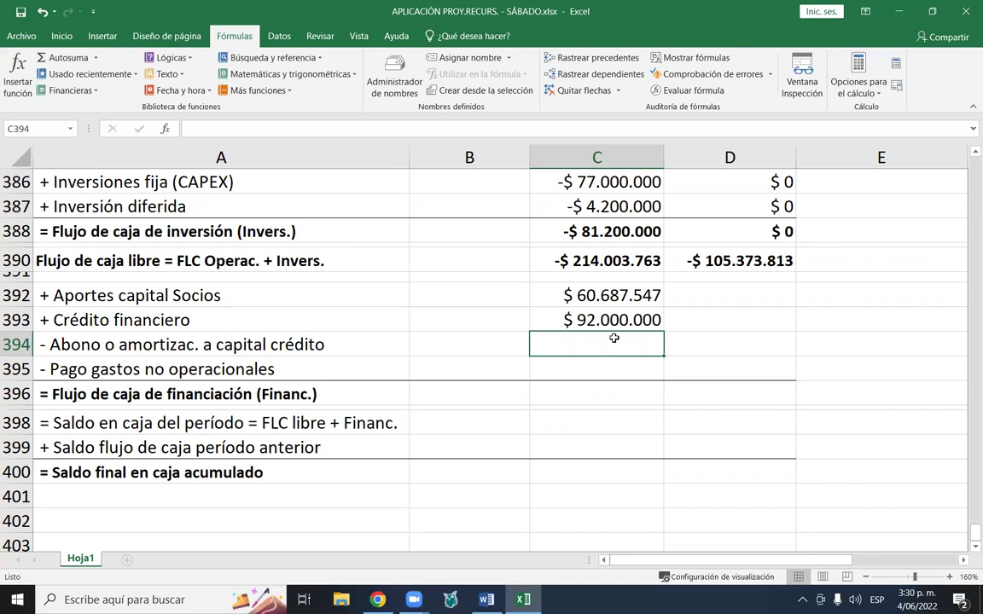
text(-)
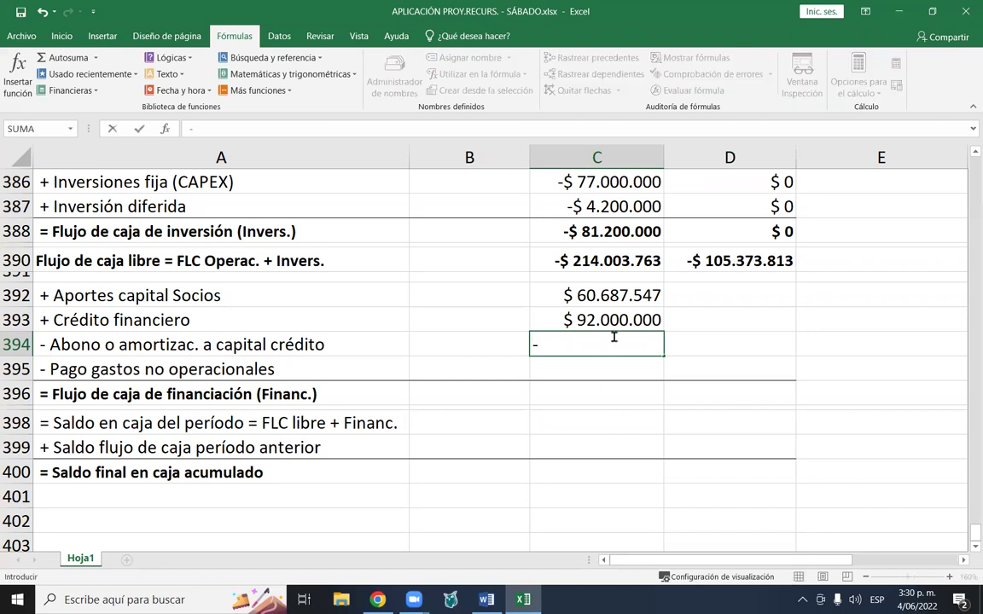
key(BackSpace)
text(=-suma)
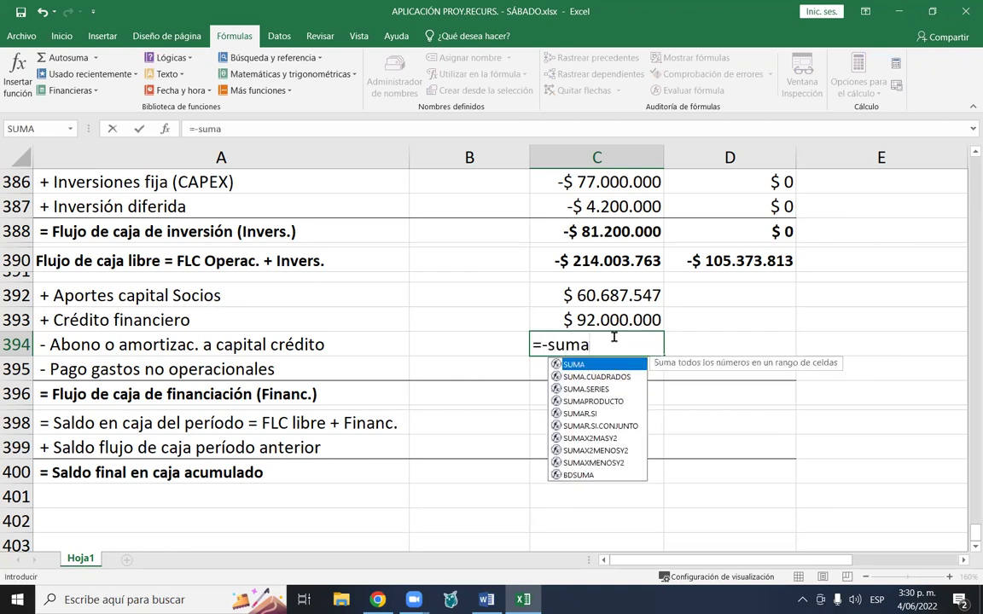
text(()
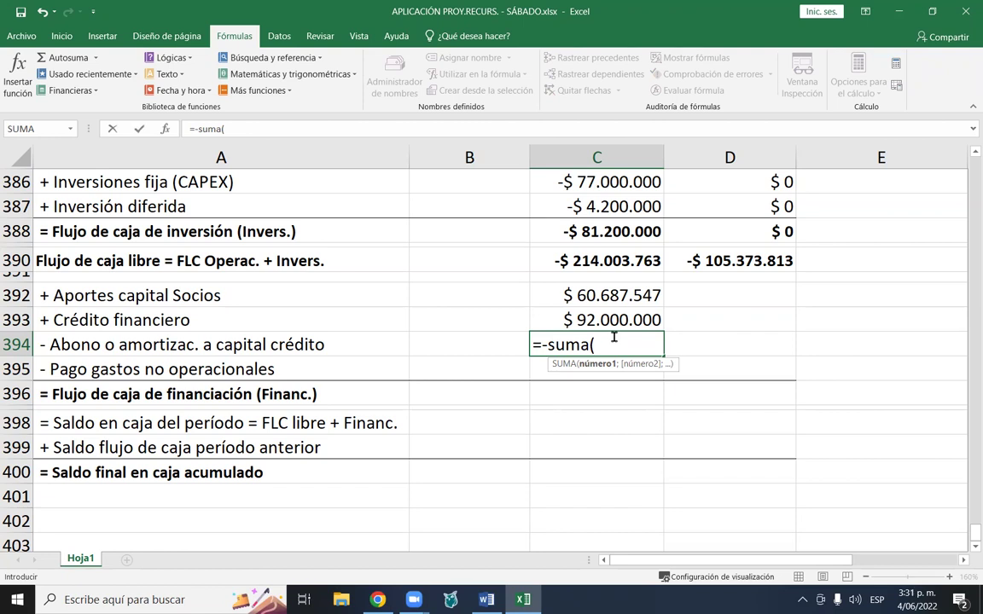
scroll(638, 299, up, 15)
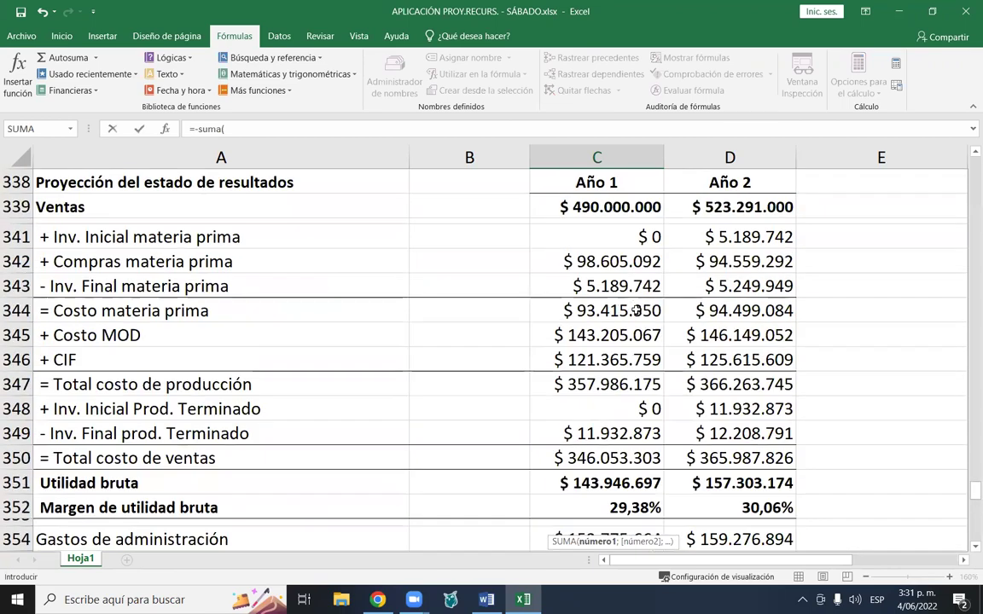
scroll(636, 310, up, 10)
scroll(750, 247, up, 16)
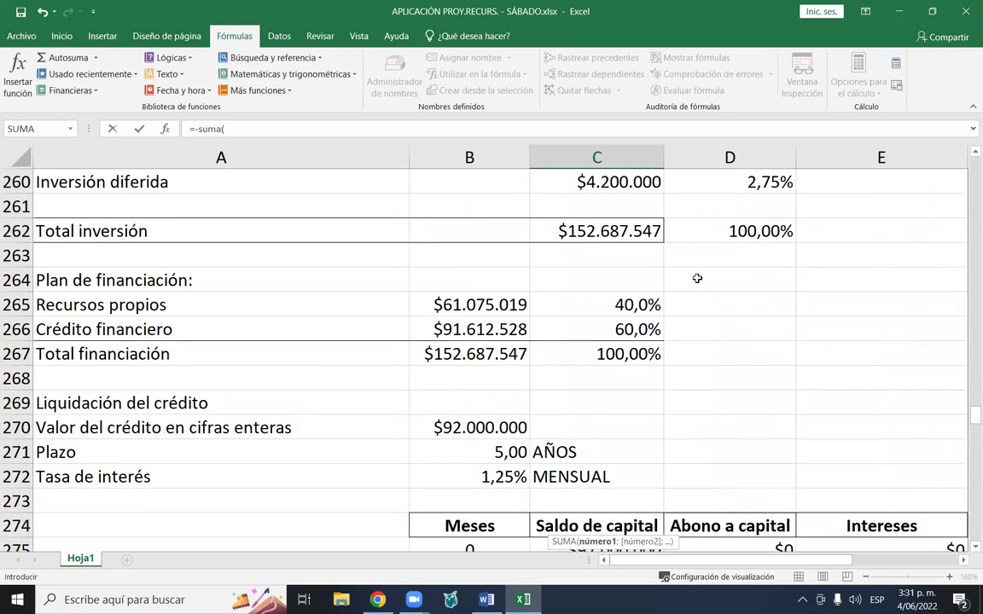
scroll(697, 278, down, 3)
drag(753, 350, 774, 333)
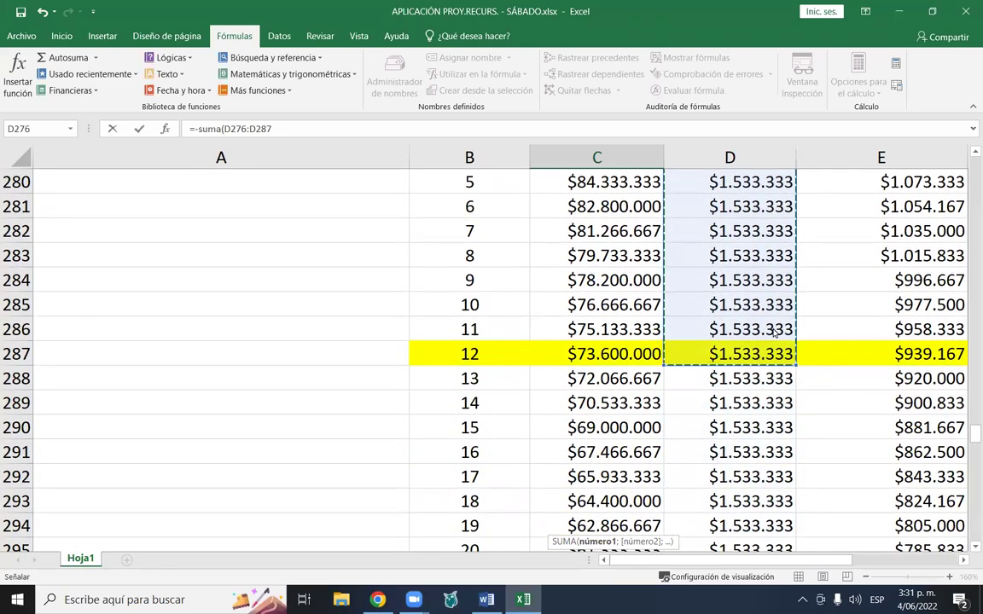
scroll(774, 333, up, 4)
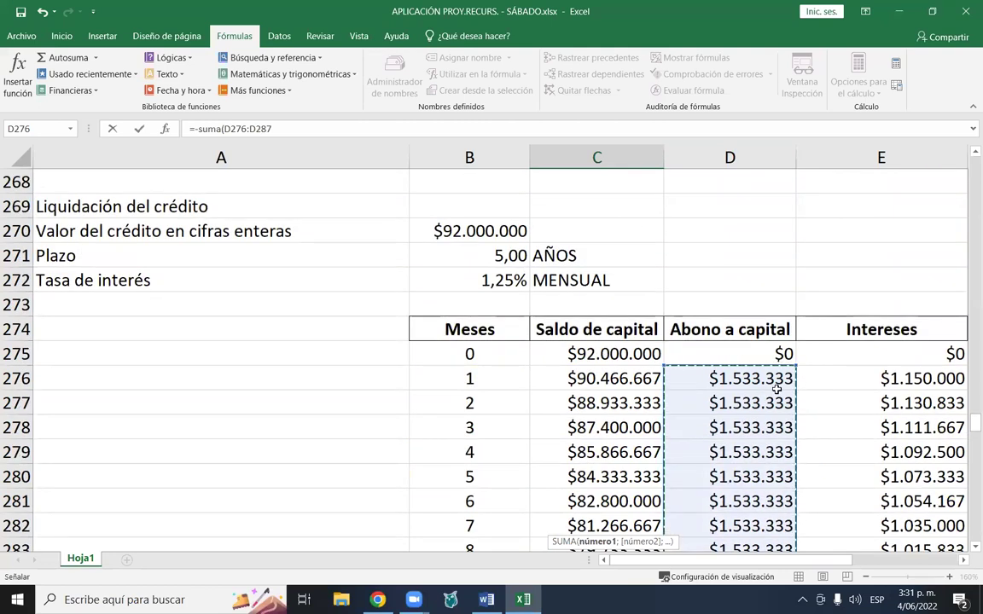
scroll(776, 388, down, 1)
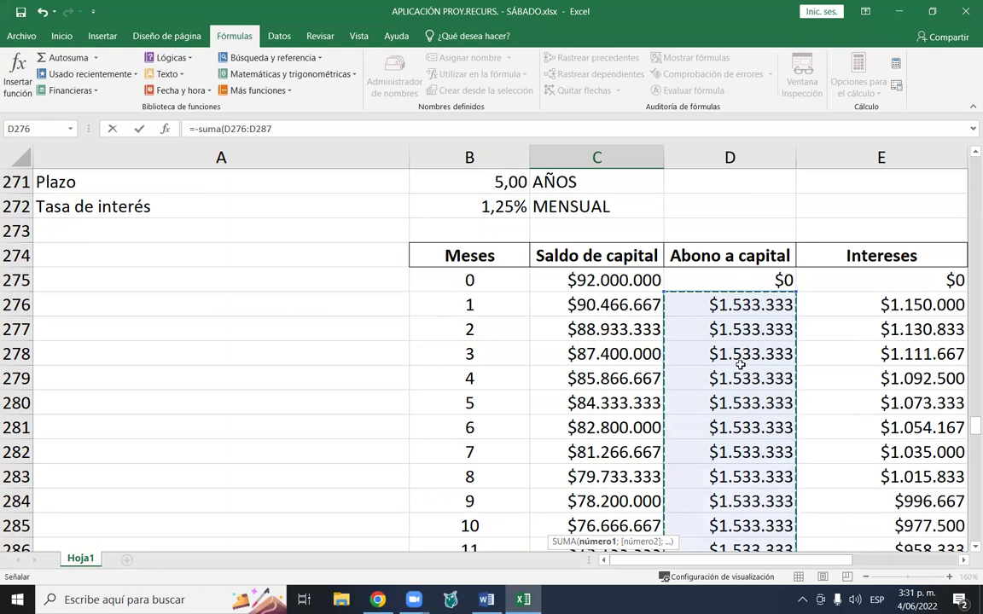
key(Return)
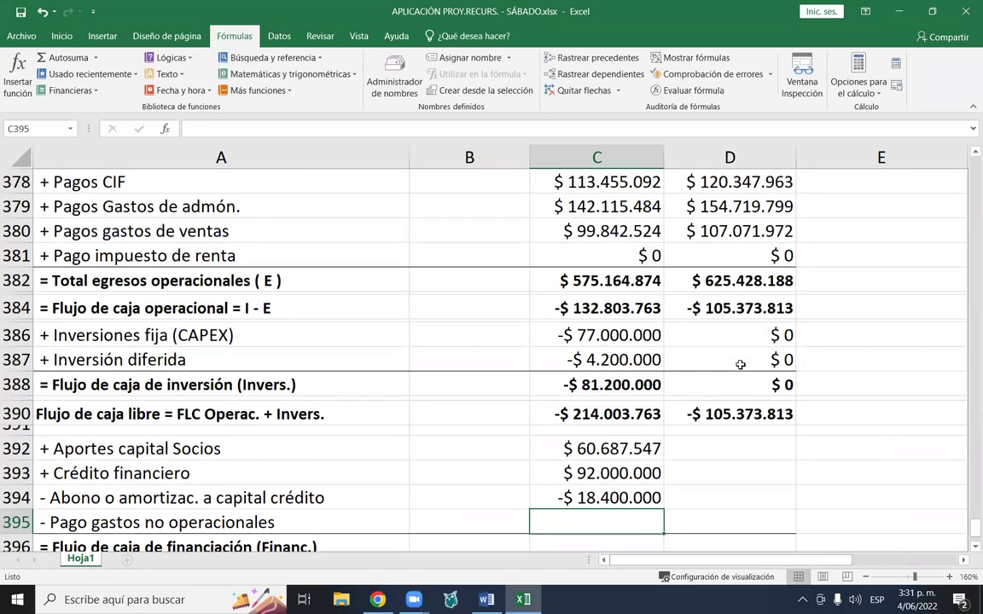
- Enter the Año 2 capital repayment in D394 as the negative sum of Abono a capital for months 13 to 24, =-SUMA(D288:D299)
scroll(855, 354, down, 2)
click(576, 375)
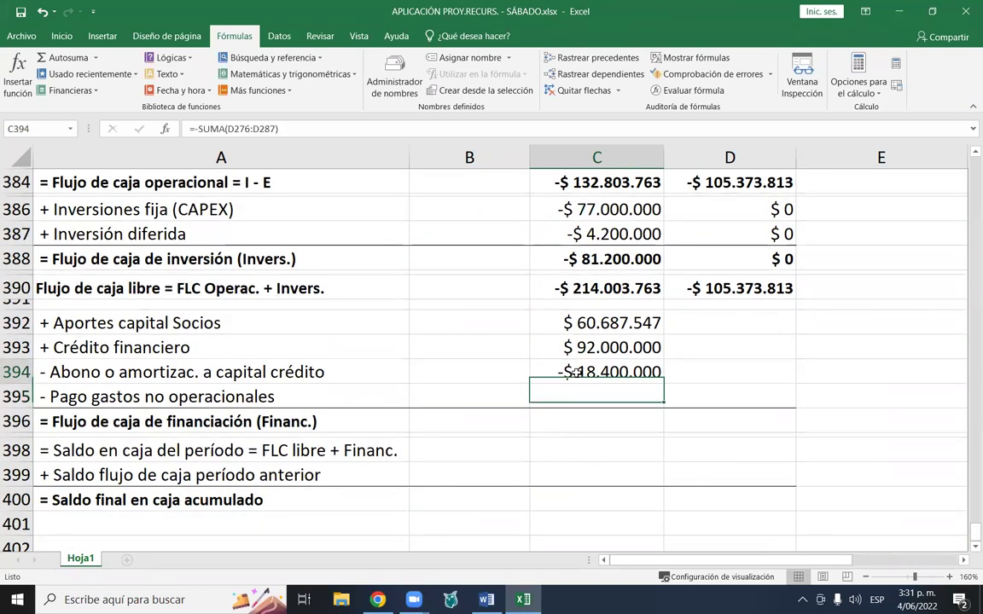
click(740, 370)
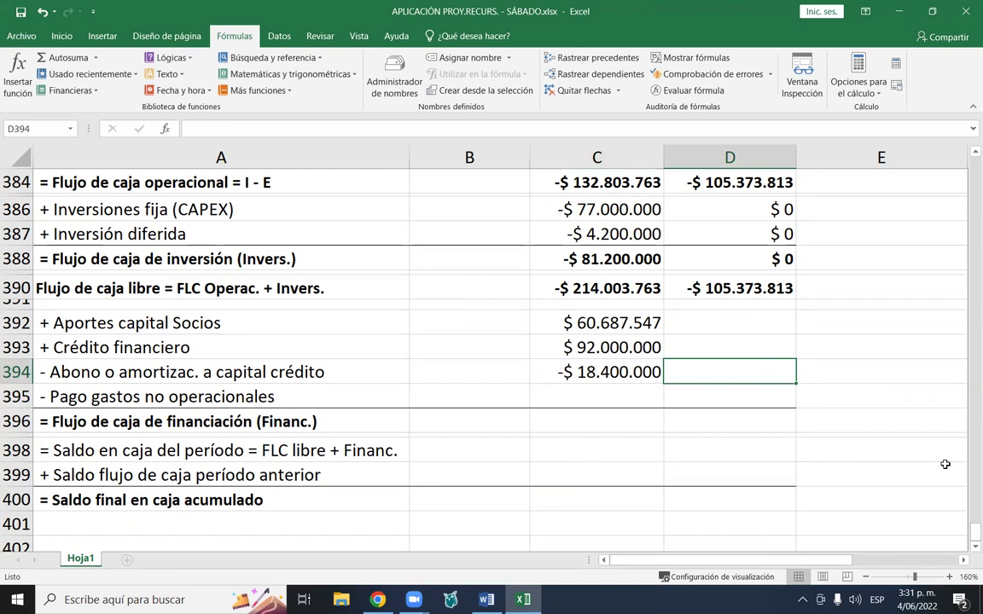
text(=-suma)
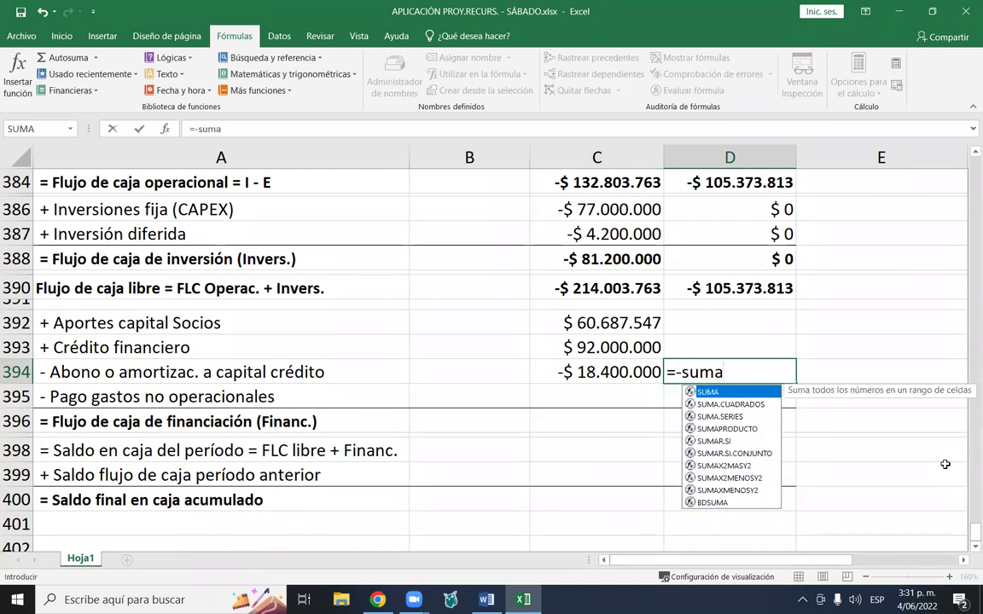
text(()
scroll(811, 324, up, 2)
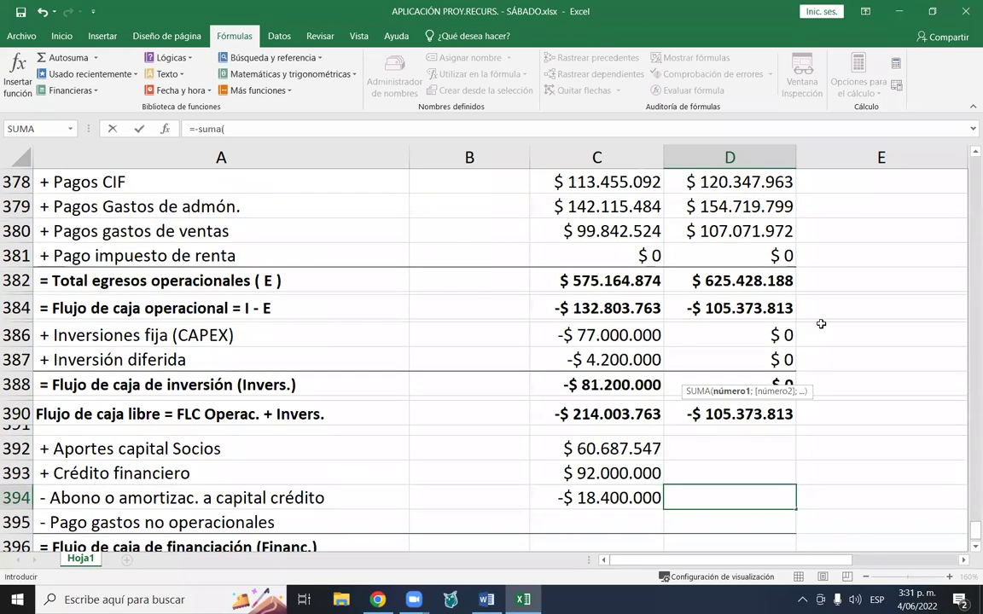
scroll(820, 324, up, 20)
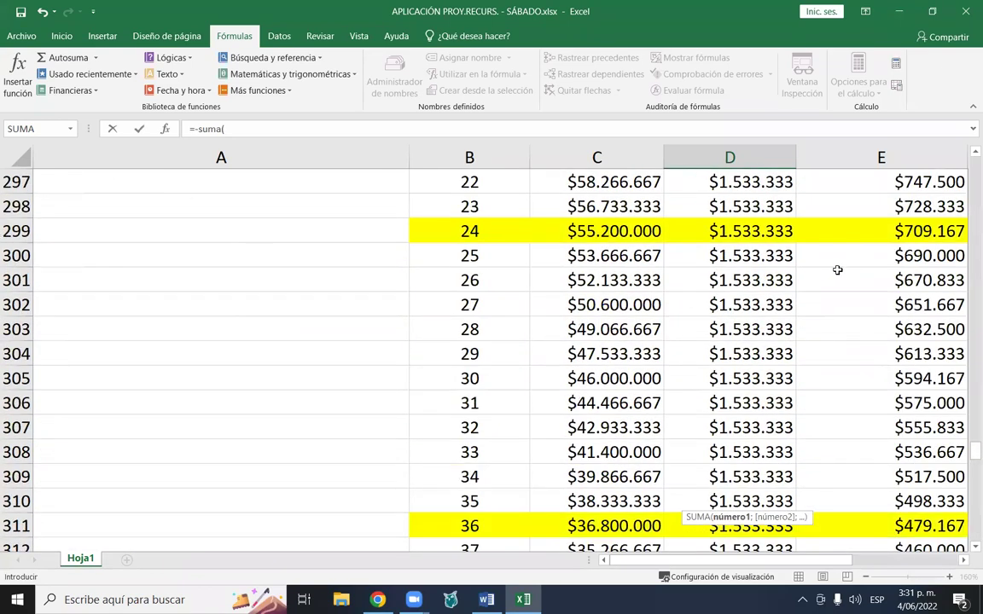
scroll(823, 273, up, 15)
scroll(793, 292, down, 7)
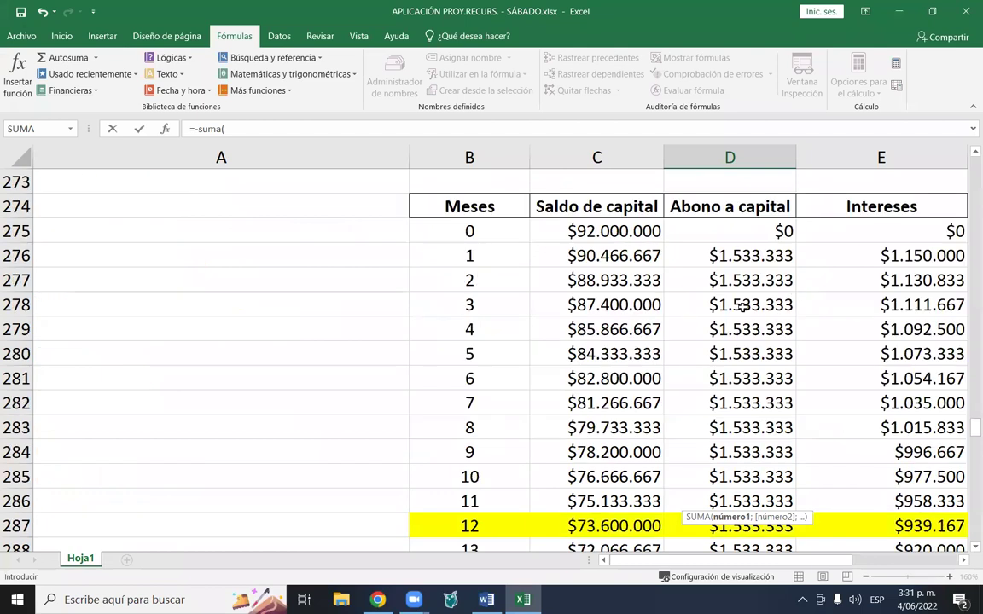
scroll(744, 248, down, 4)
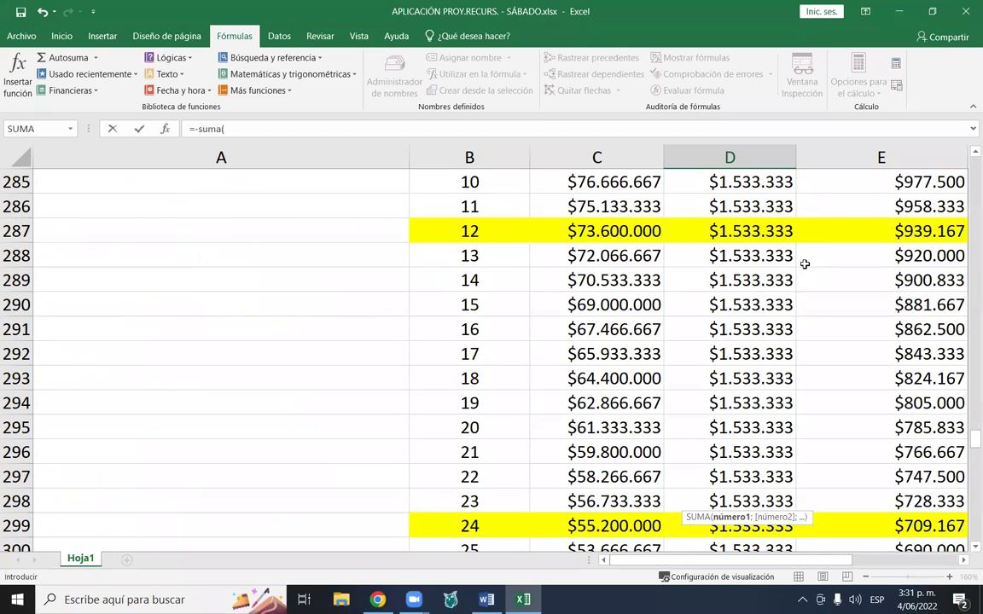
drag(765, 256, 768, 499)
scroll(803, 401, down, 2)
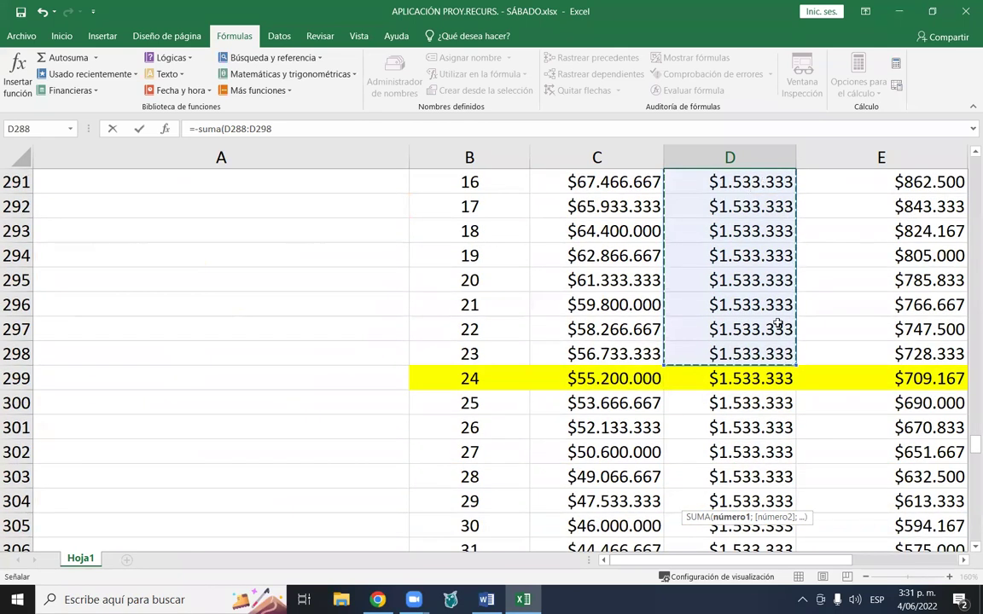
key(shift+Down)
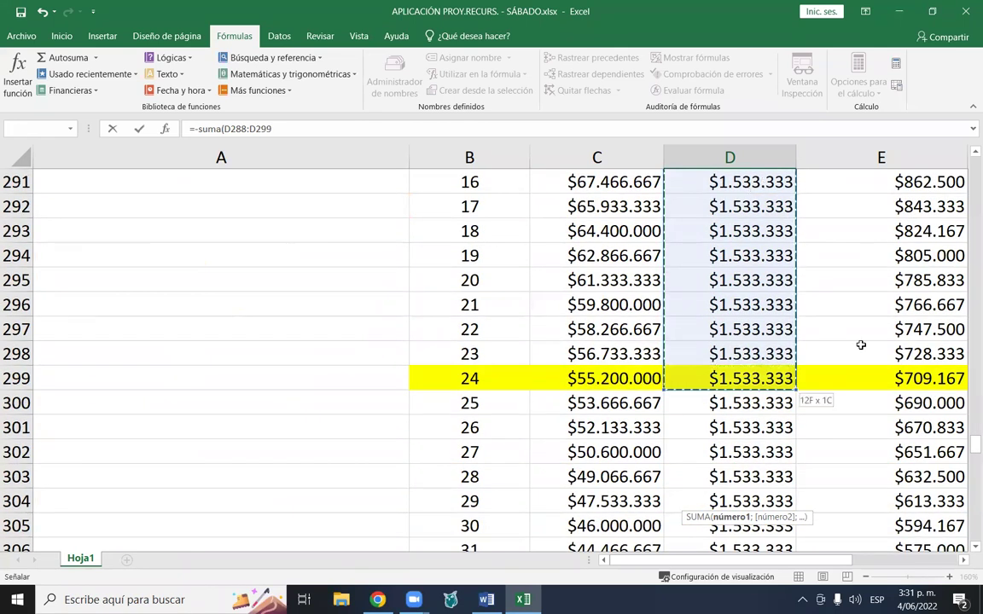
scroll(845, 354, up, 2)
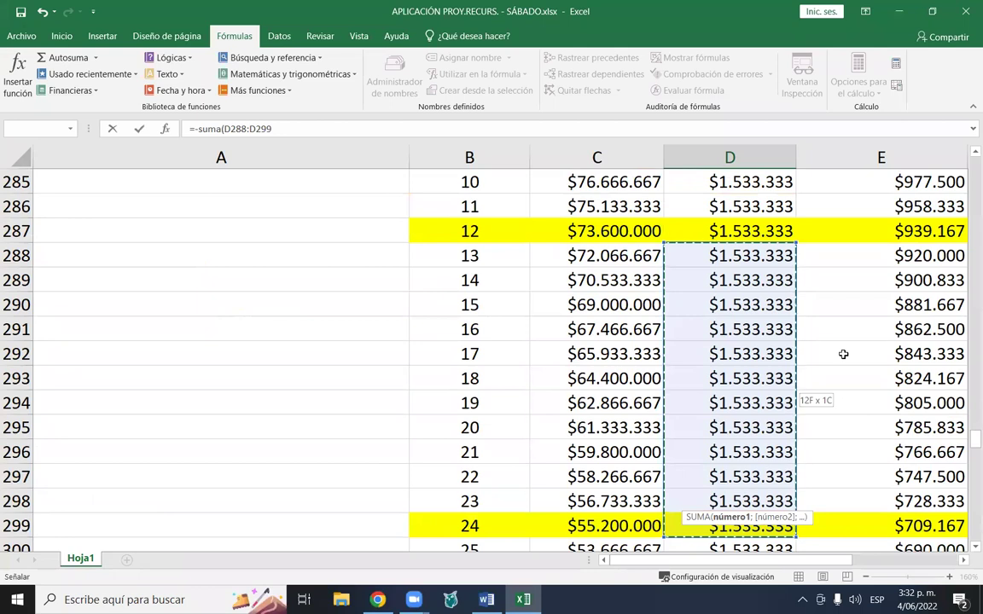
key(Return)
- Compare the Año 1 and Año 2 capital repayment formulas in C394 and D394, and check the credit reference in C393
scroll(843, 351, down, 3)
click(597, 320)
click(758, 316)
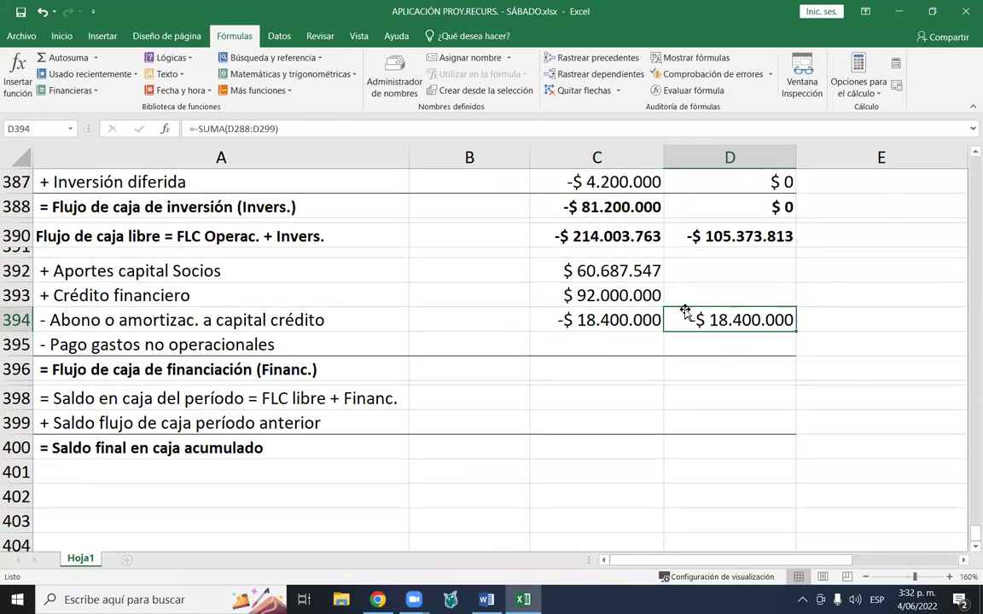
click(606, 319)
click(714, 320)
click(609, 297)
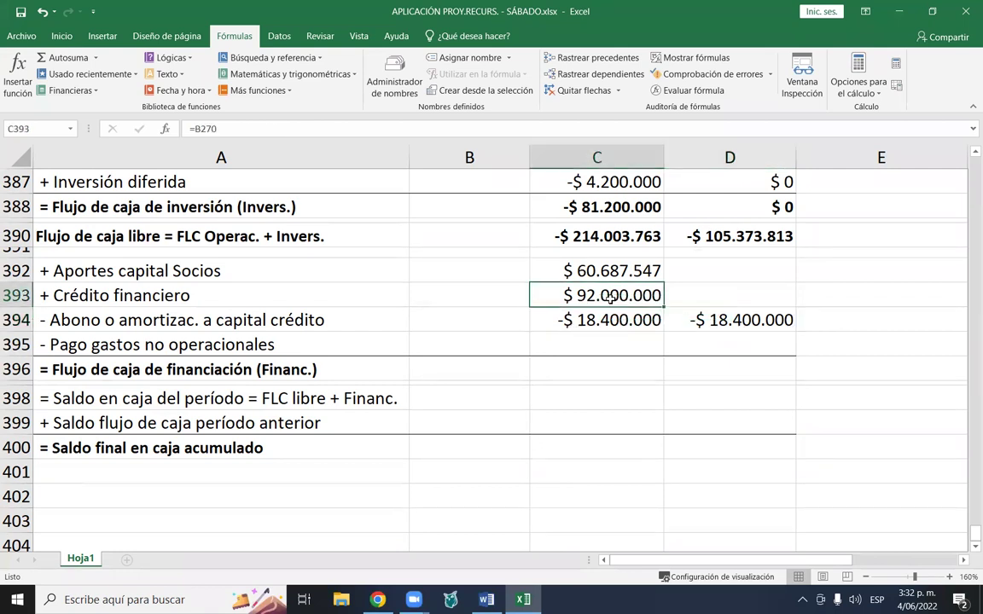
- Enter the Año 1 Pago gastos no operacionales in C395 as the negative of the income statement's Gastos no operacionales, =-C360
click(598, 340)
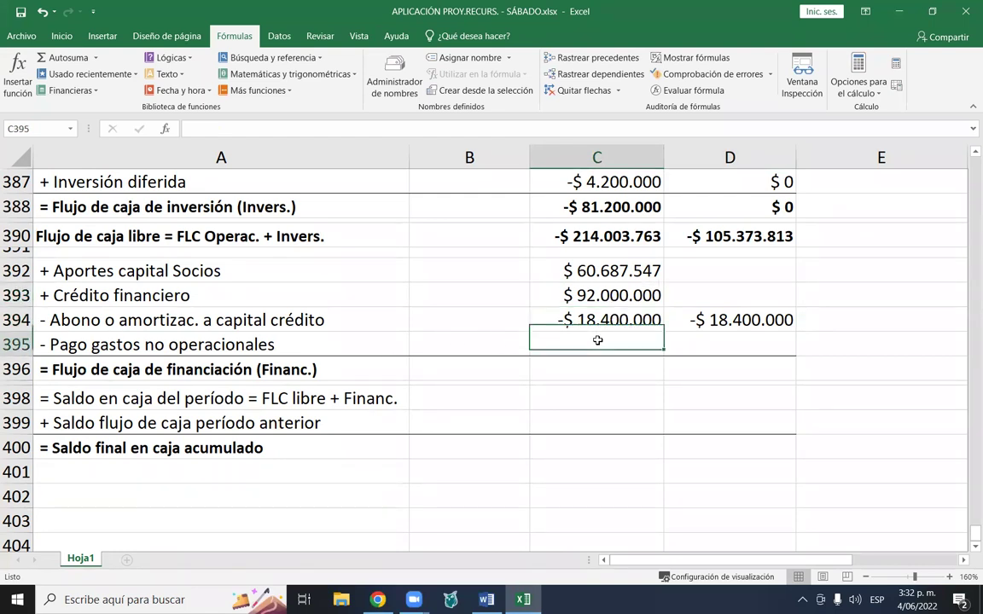
text(=-)
scroll(568, 365, up, 2)
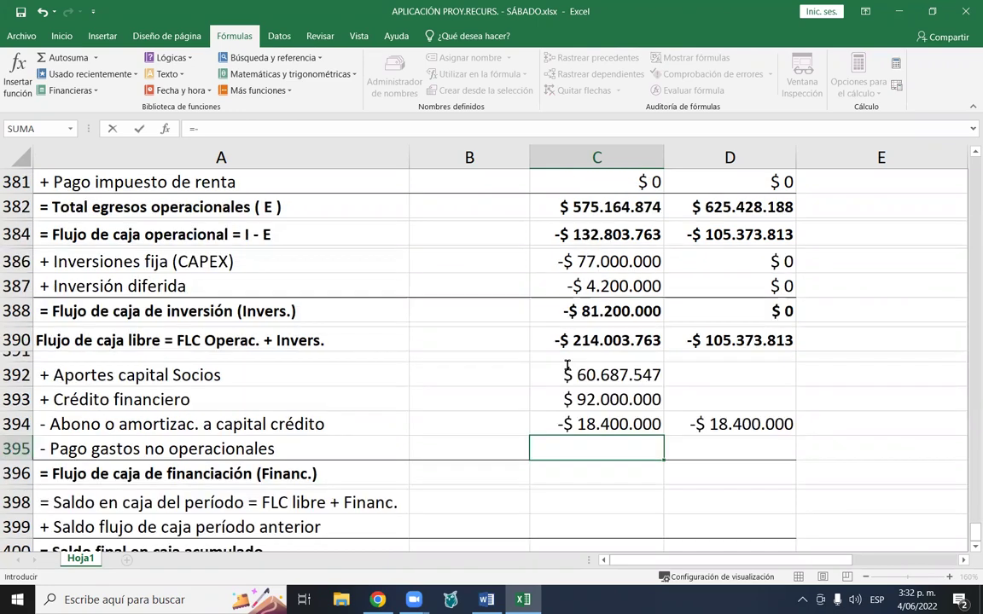
scroll(567, 366, up, 6)
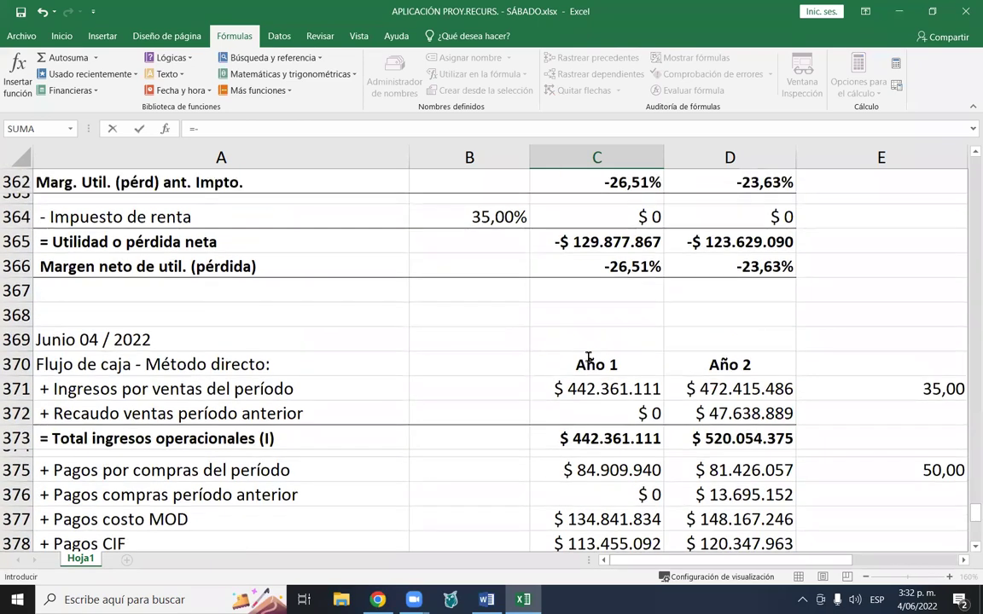
scroll(588, 358, up, 4)
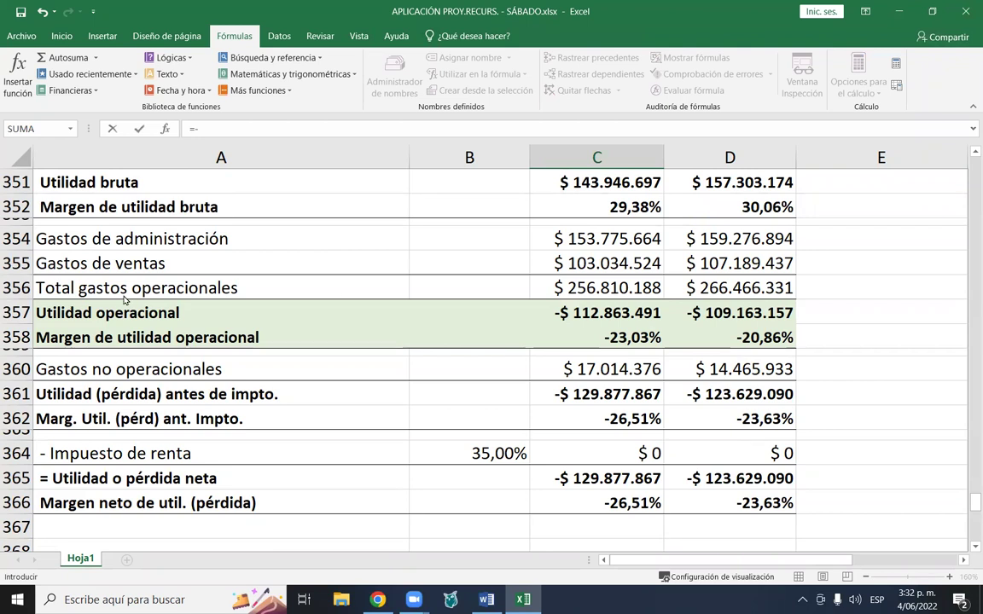
click(216, 459)
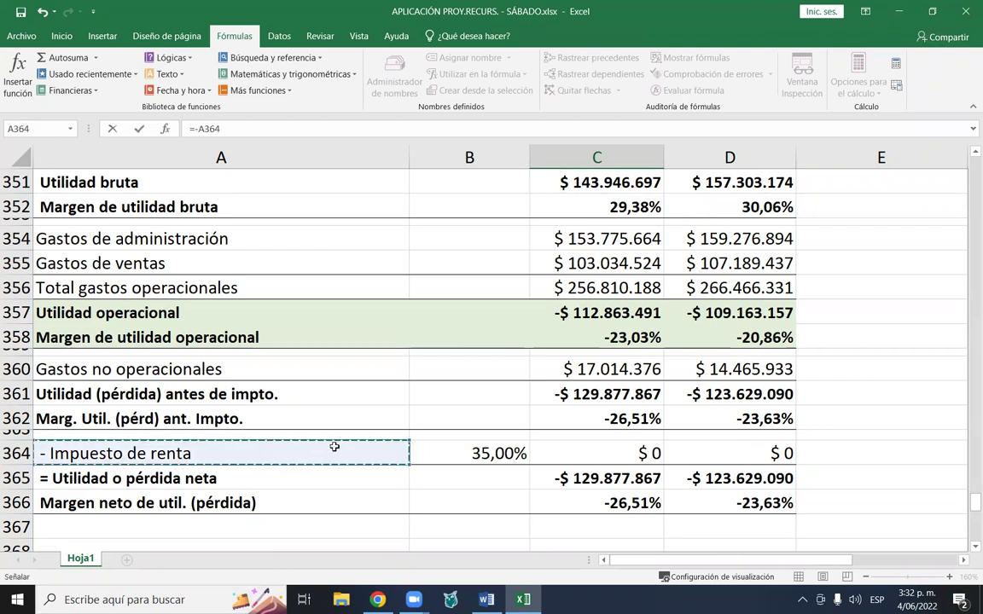
click(619, 369)
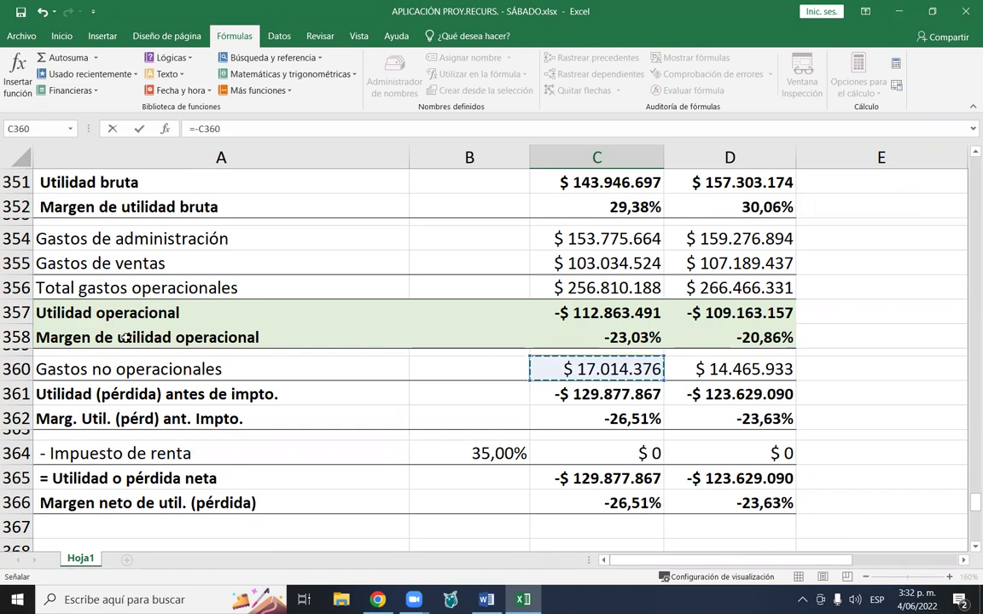
scroll(224, 367, up, 8)
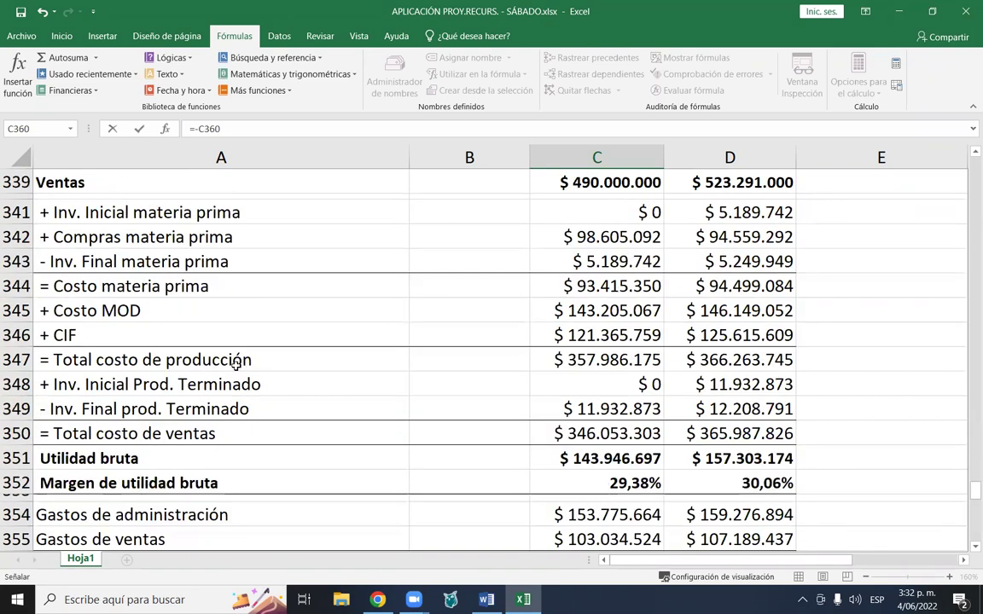
scroll(236, 366, up, 18)
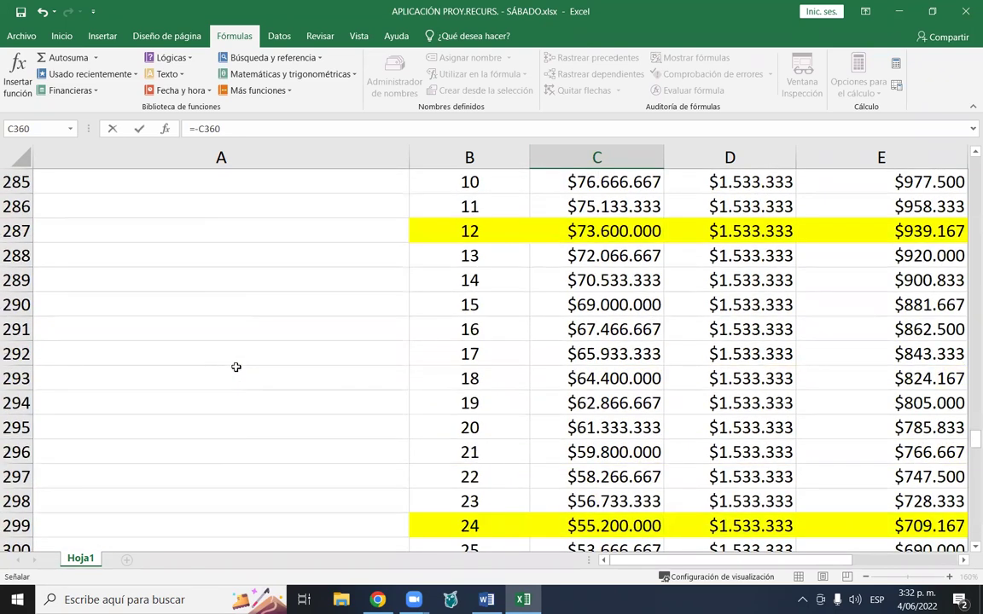
scroll(236, 366, up, 4)
scroll(186, 358, up, 3)
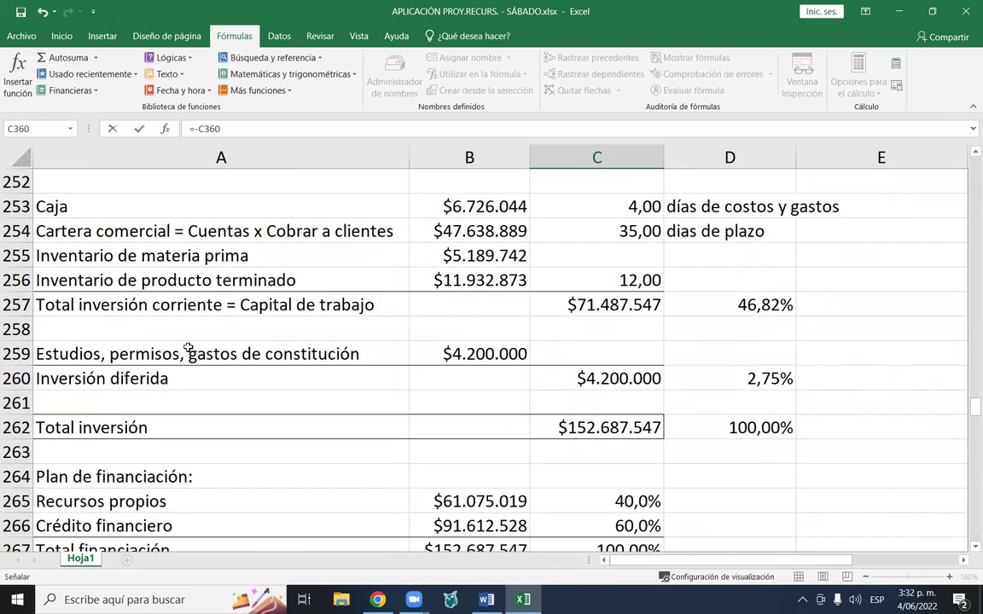
scroll(188, 348, up, 4)
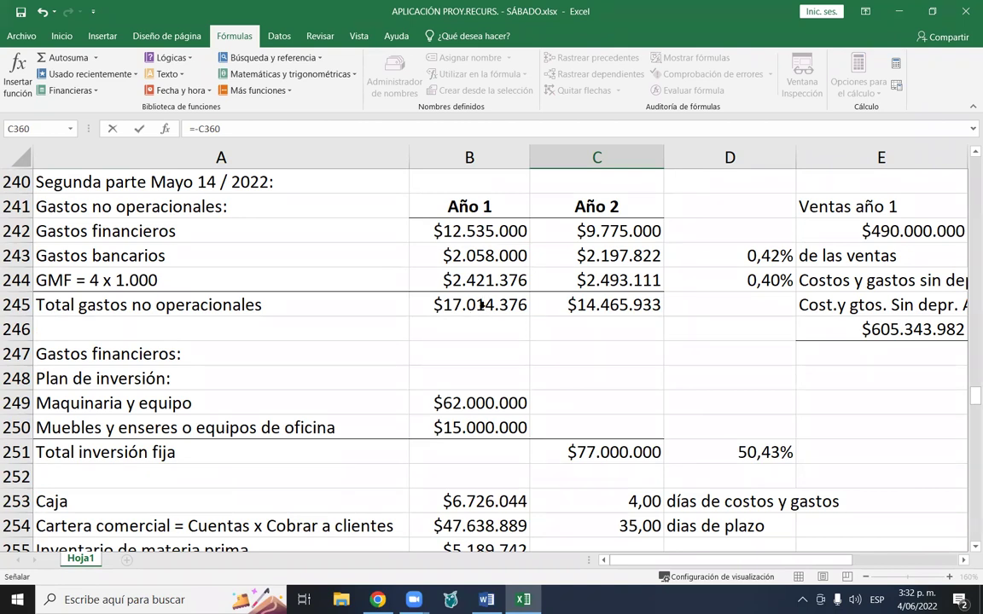
key(Return)
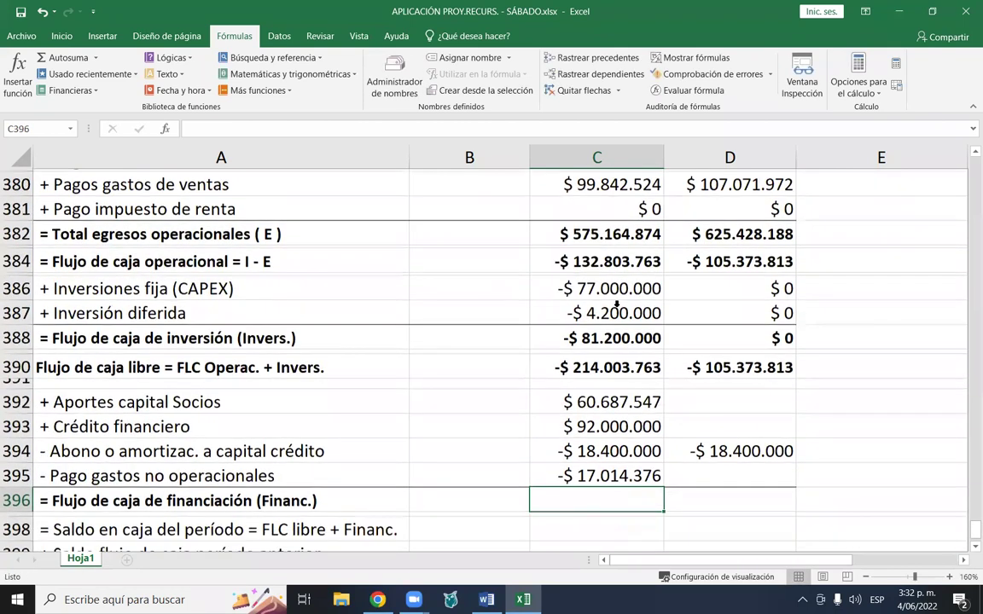
- Copy the non-operating expense payment formula from C395 across to Año 2 in D395
click(635, 364)
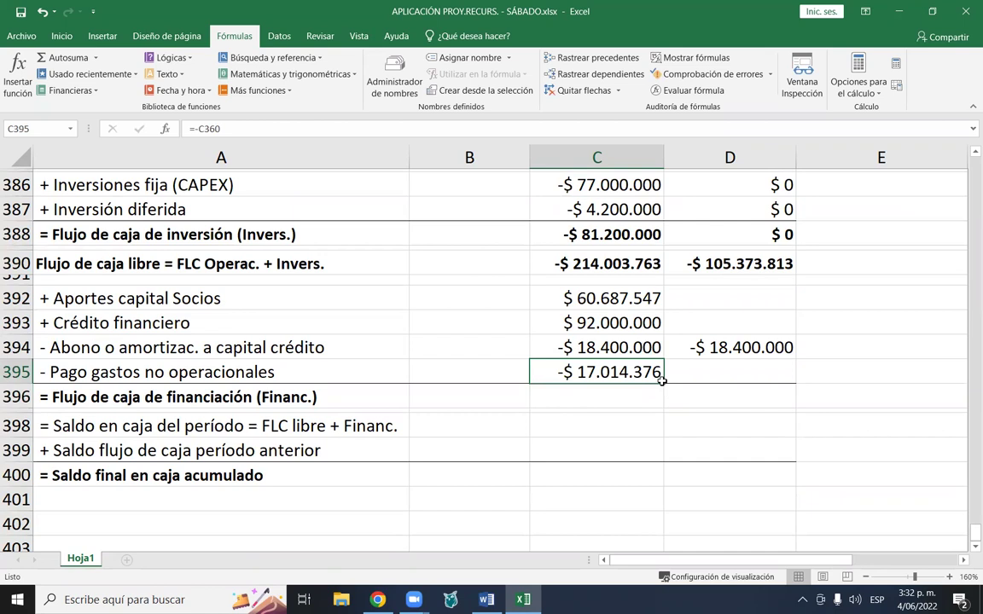
drag(663, 382, 746, 384)
click(591, 396)
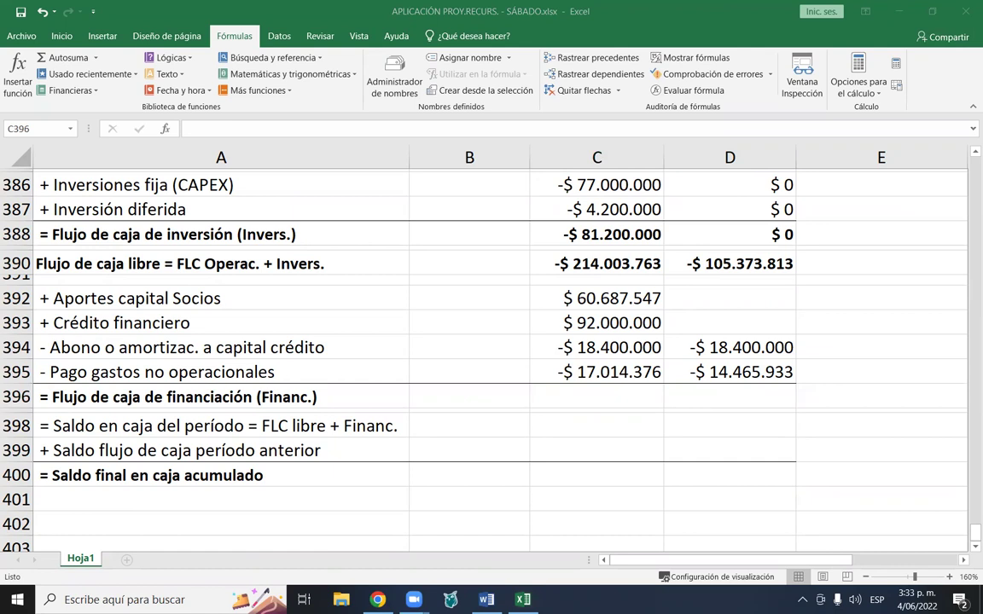
- Total the Año 1 Flujo de caja de financiación in C396 from the contribution, credit, repayment and non-operating rows, =SUMA(C392:C395)
click(56, 294)
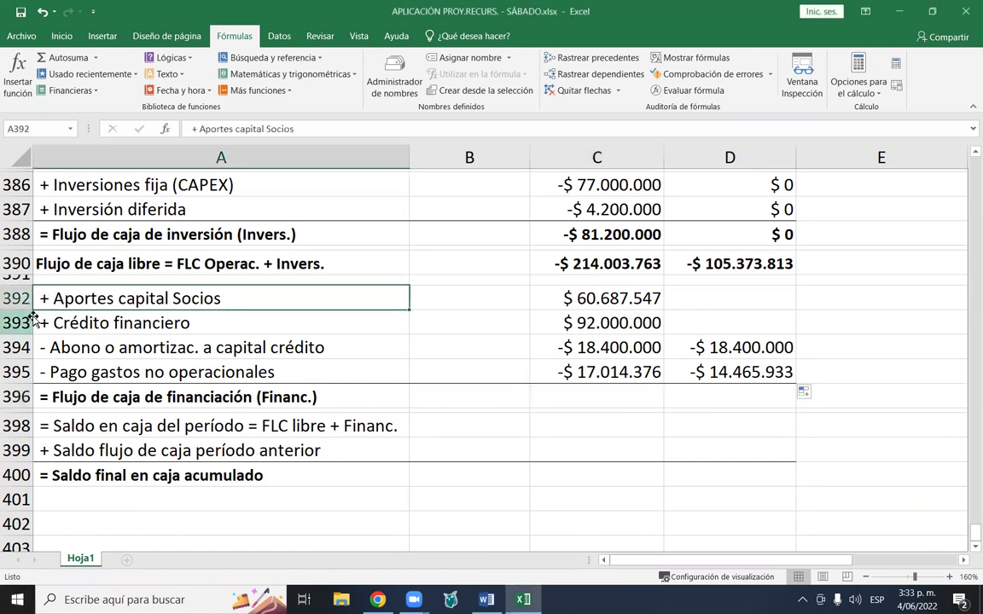
click(39, 326)
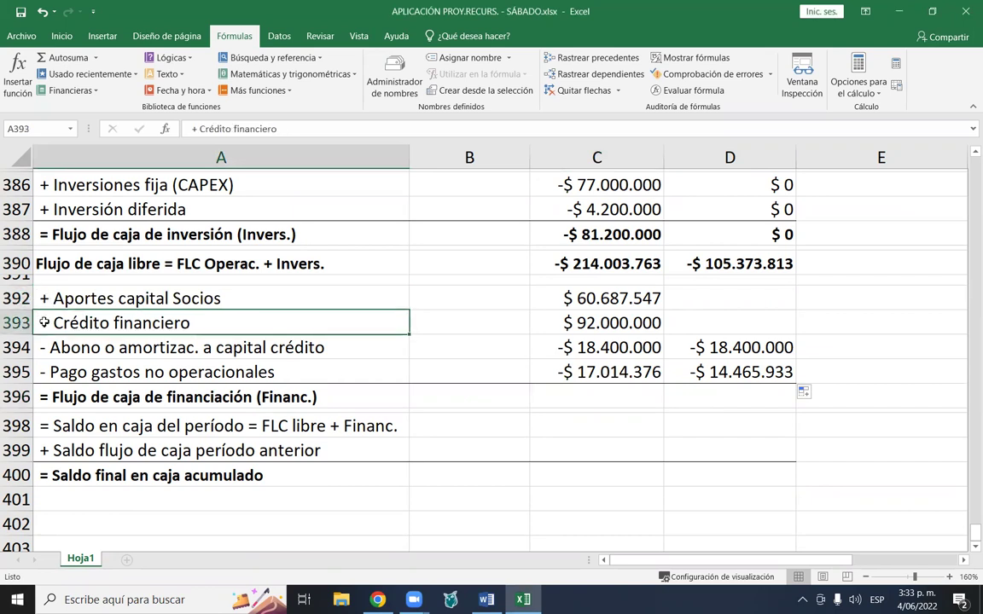
drag(38, 344, 40, 372)
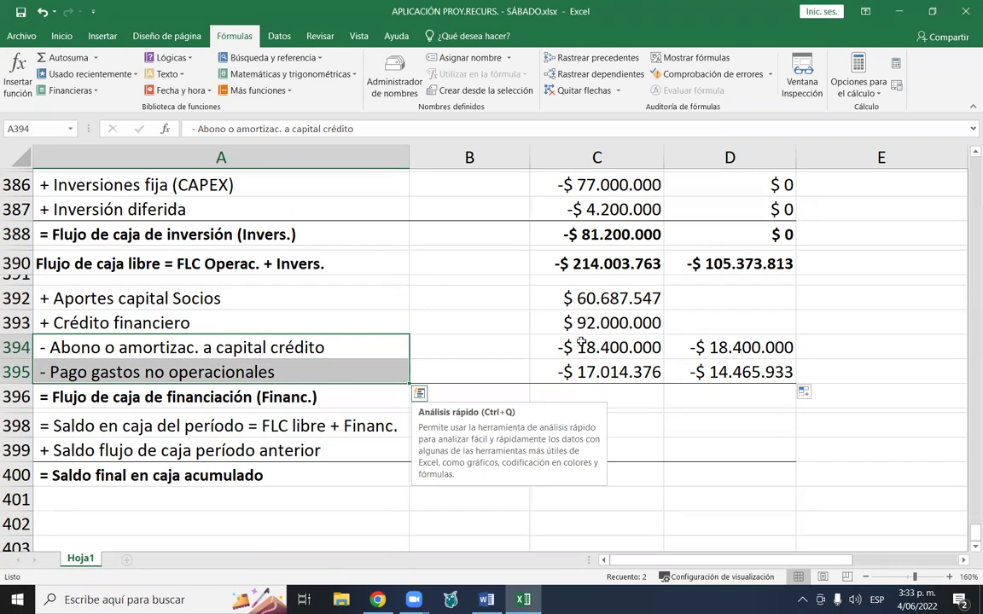
click(581, 398)
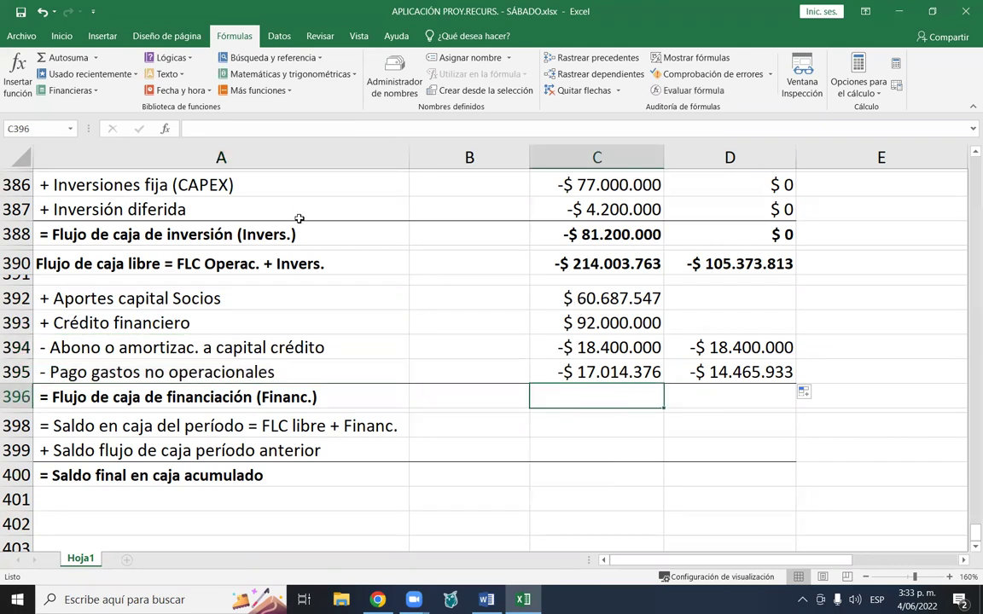
click(64, 59)
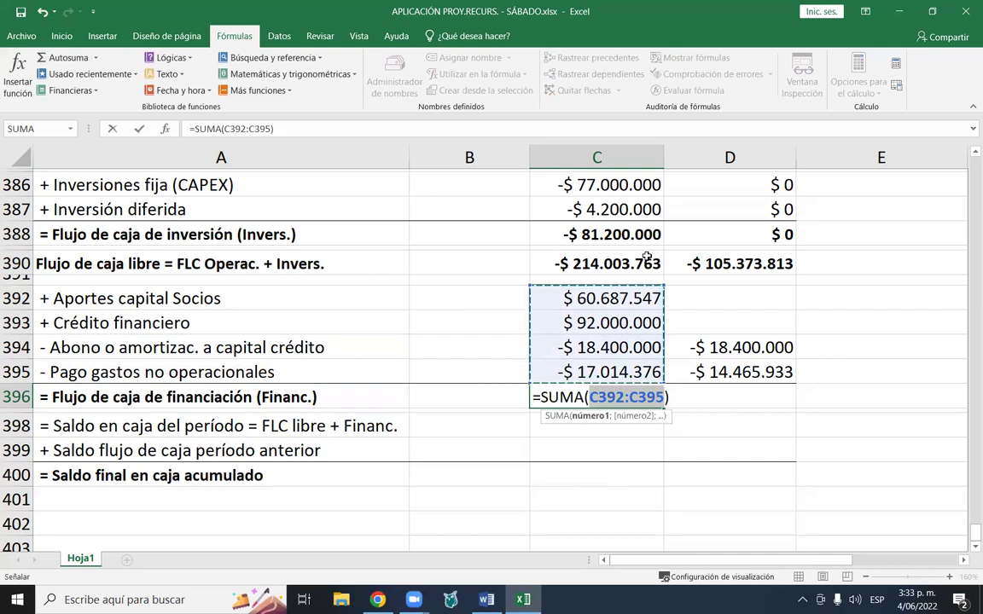
key(Return)
key(Up)
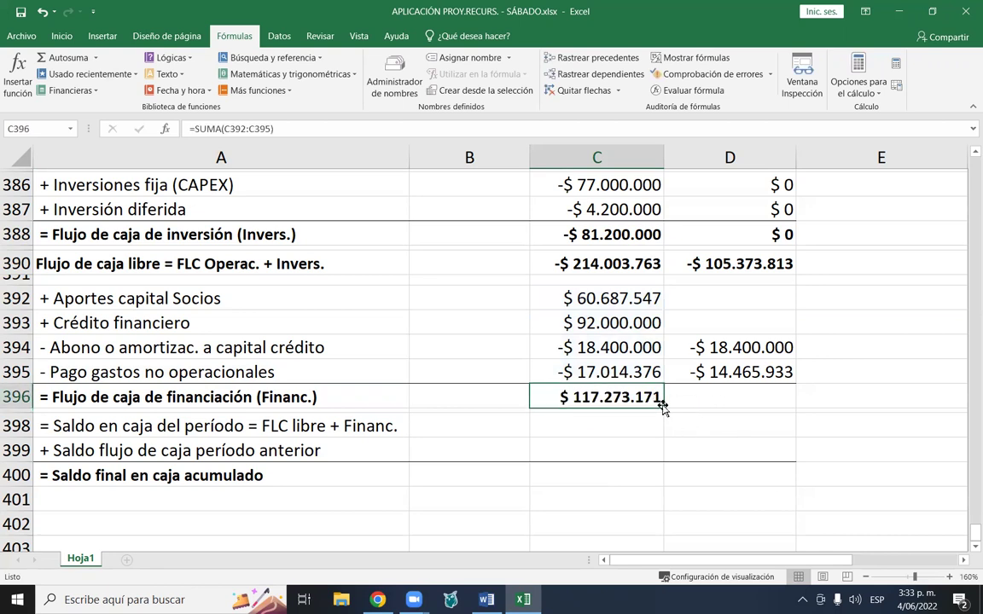
- Copy the financing cash flow total from C396 to Año 2 in D396 and check the cells it sums
drag(663, 410, 749, 398)
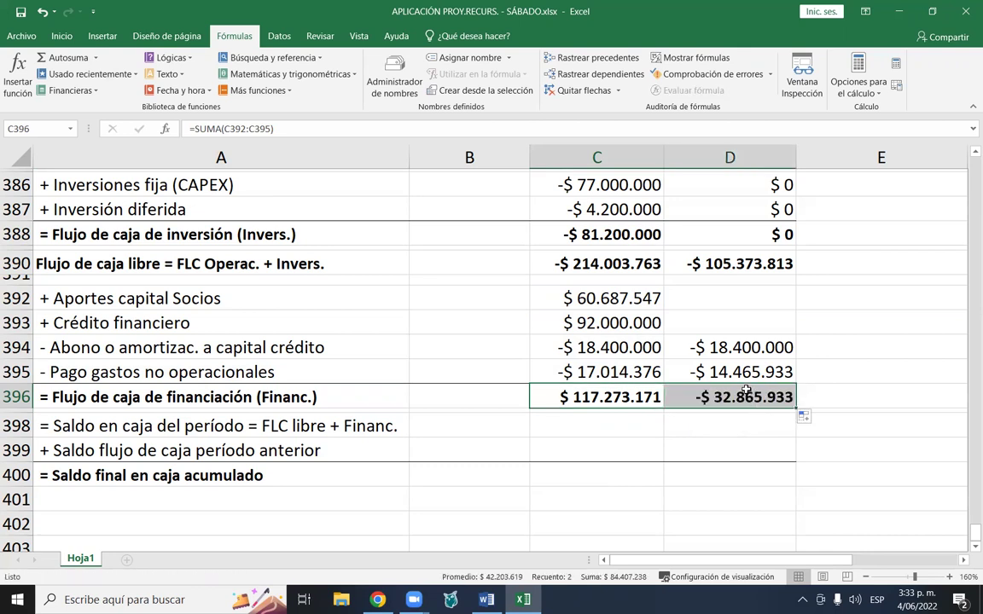
click(750, 398)
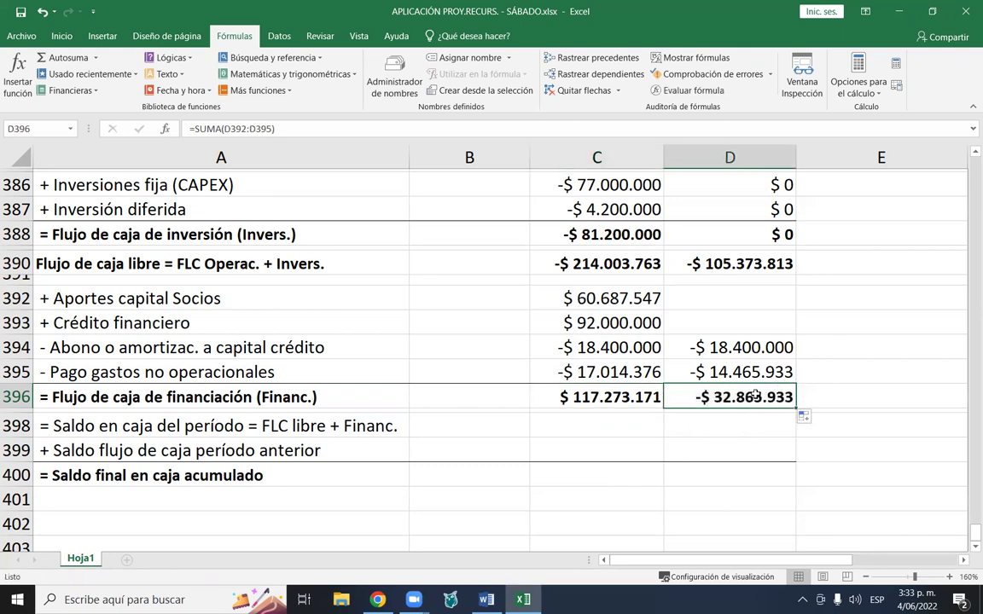
click(734, 320)
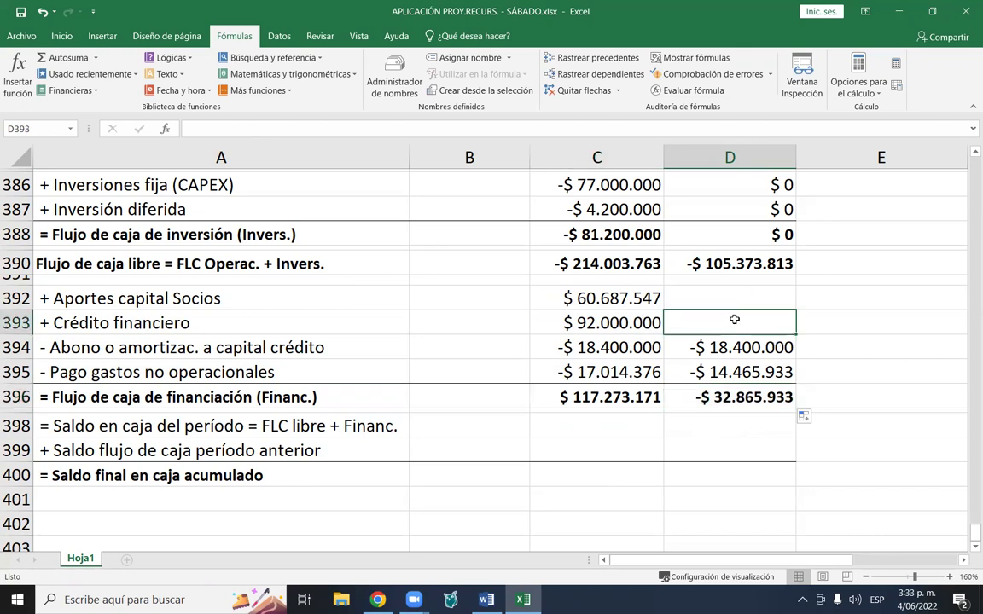
click(751, 298)
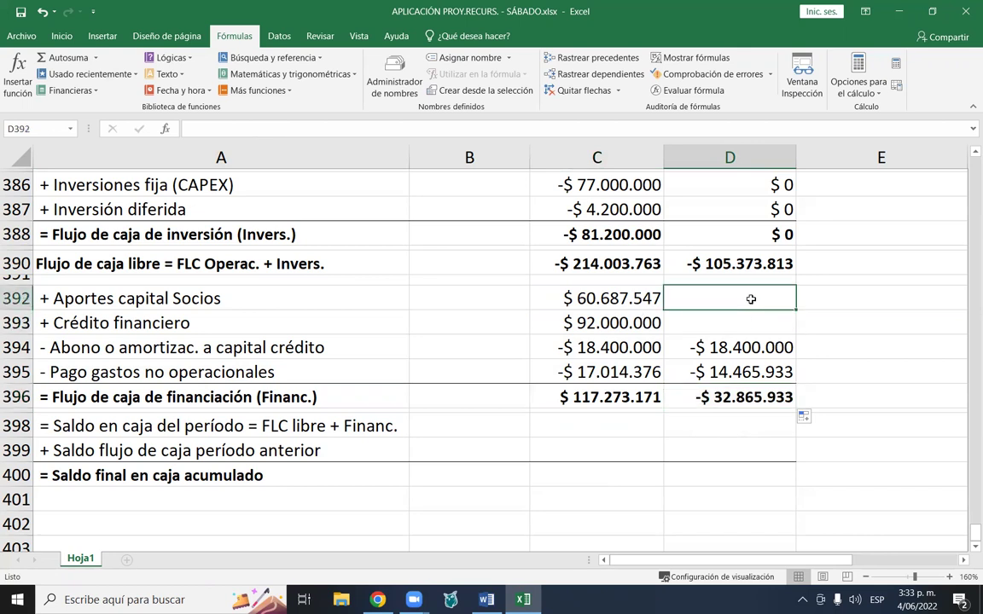
- Enter the Año 1 Saldo en caja del período in C398 as free cash flow plus financing cash flow, =C390+C396
click(635, 426)
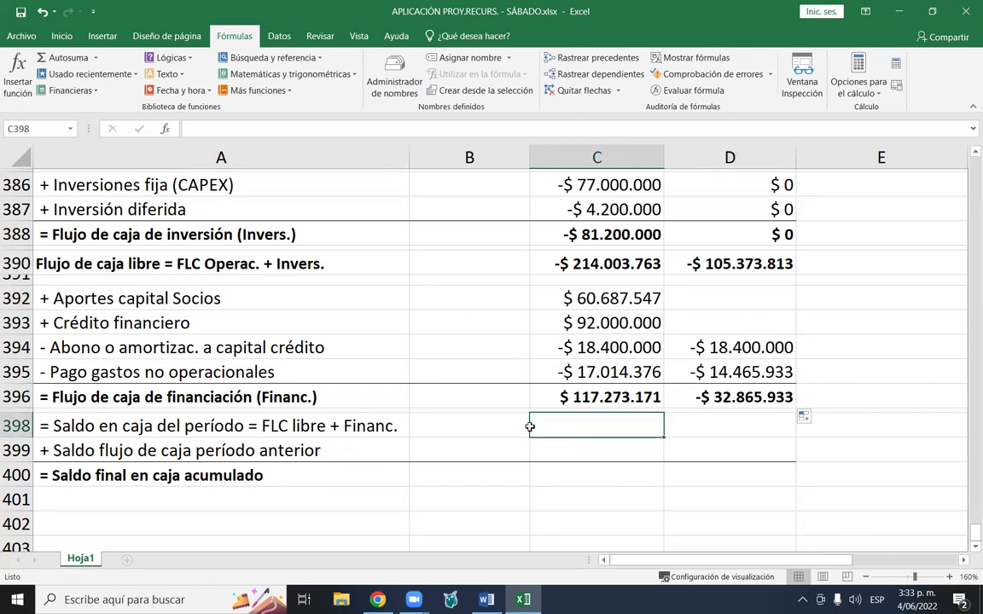
text(=)
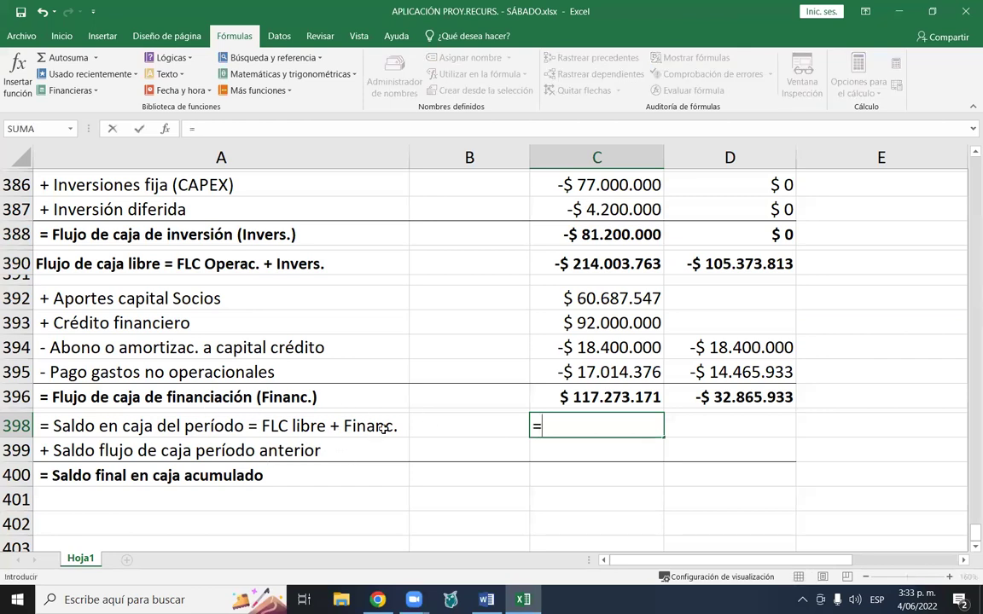
click(573, 270)
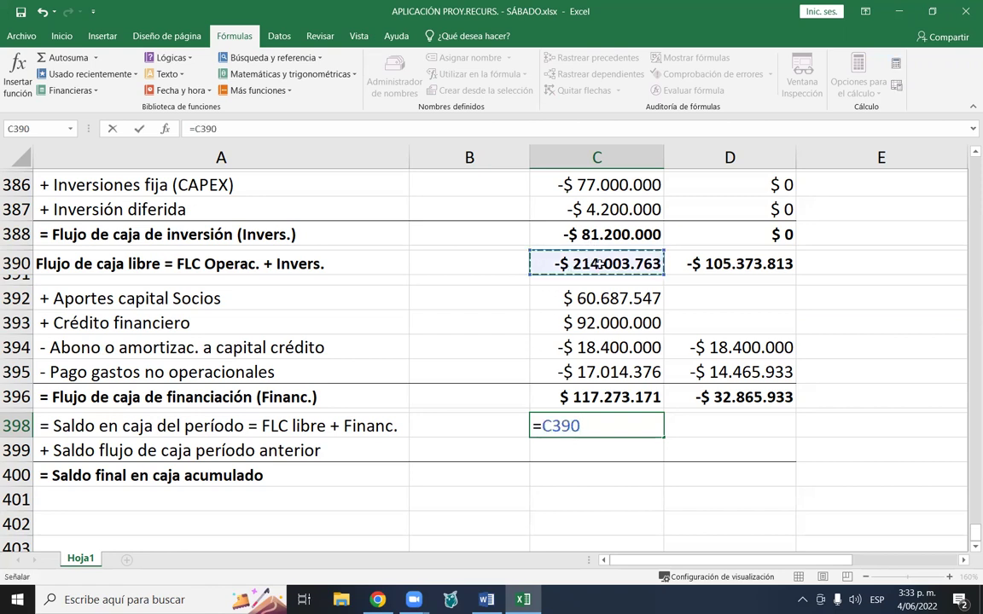
text(+)
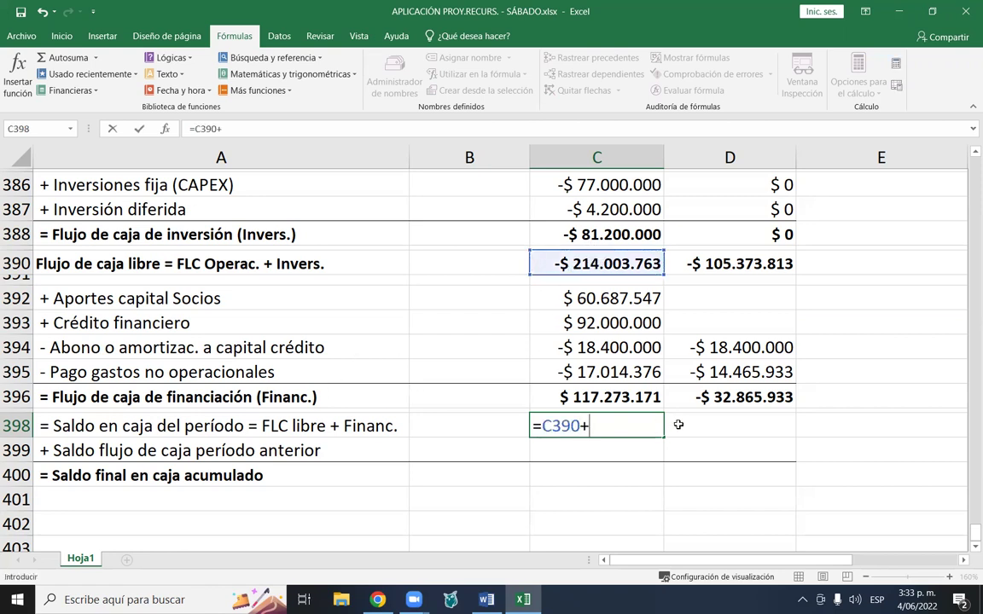
click(618, 396)
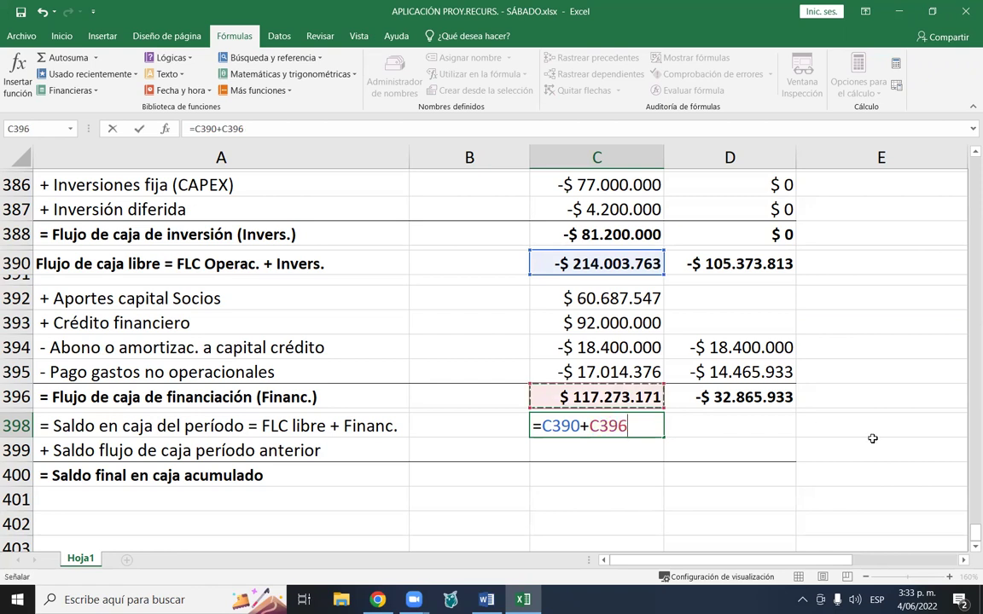
key(Return)
key(Up)
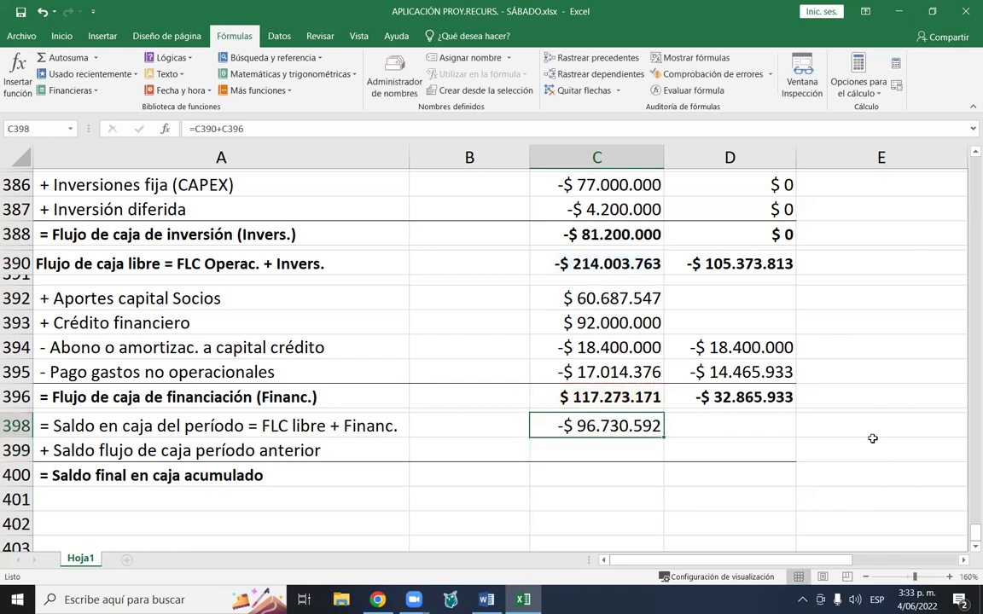
- Set the Año 1 prior-period cash balance in C399 to 0 and total the Saldo final en caja acumulado in C400, =SUMA(C398:C399)
scroll(867, 430, down, 1)
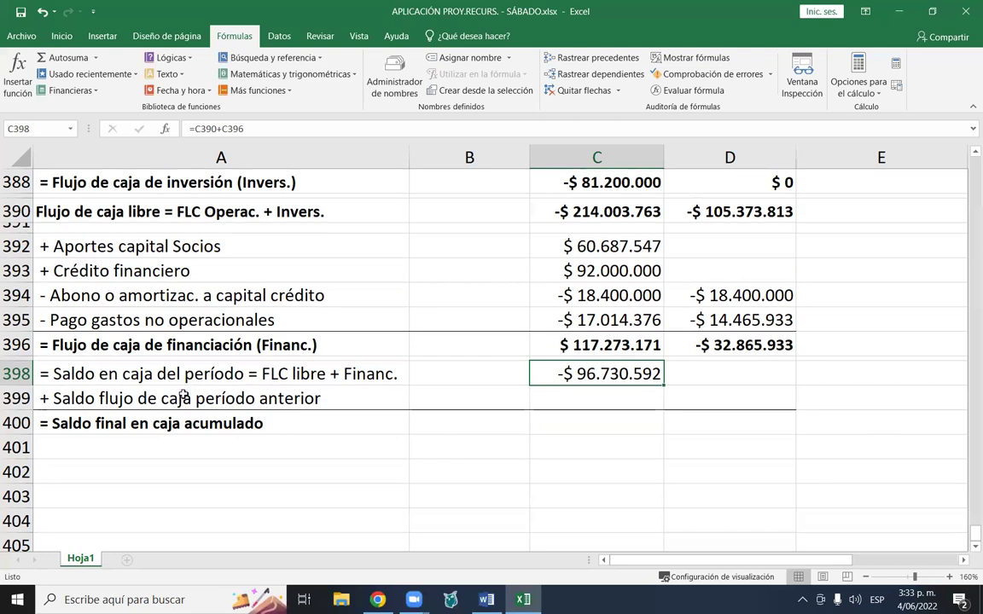
click(610, 399)
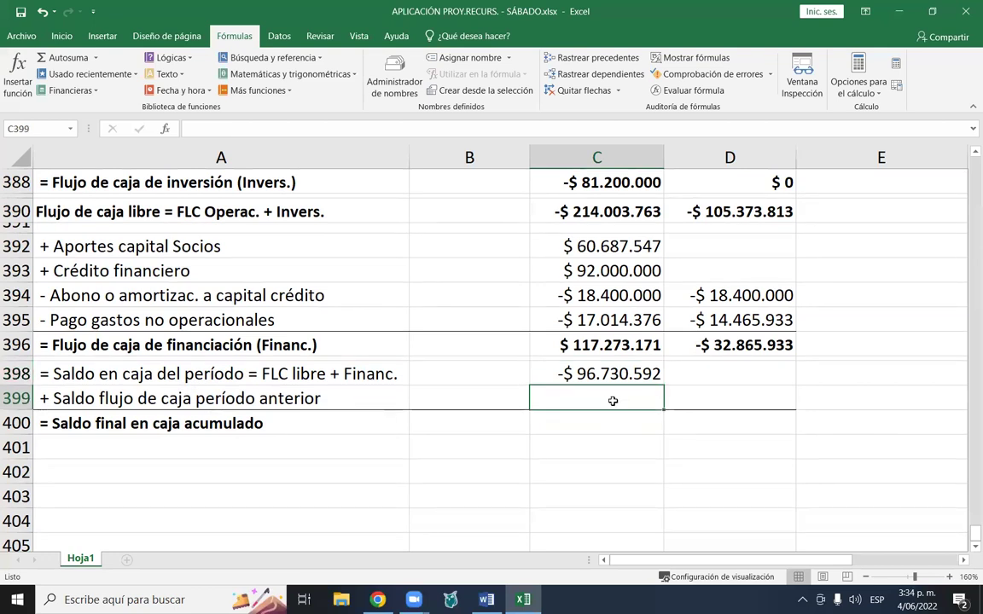
text(0)
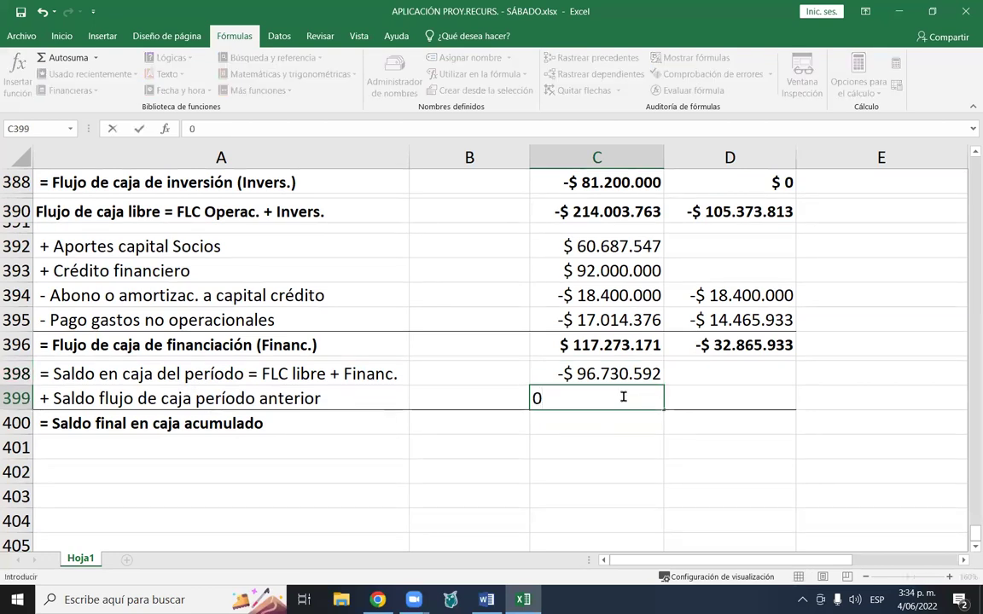
key(Return)
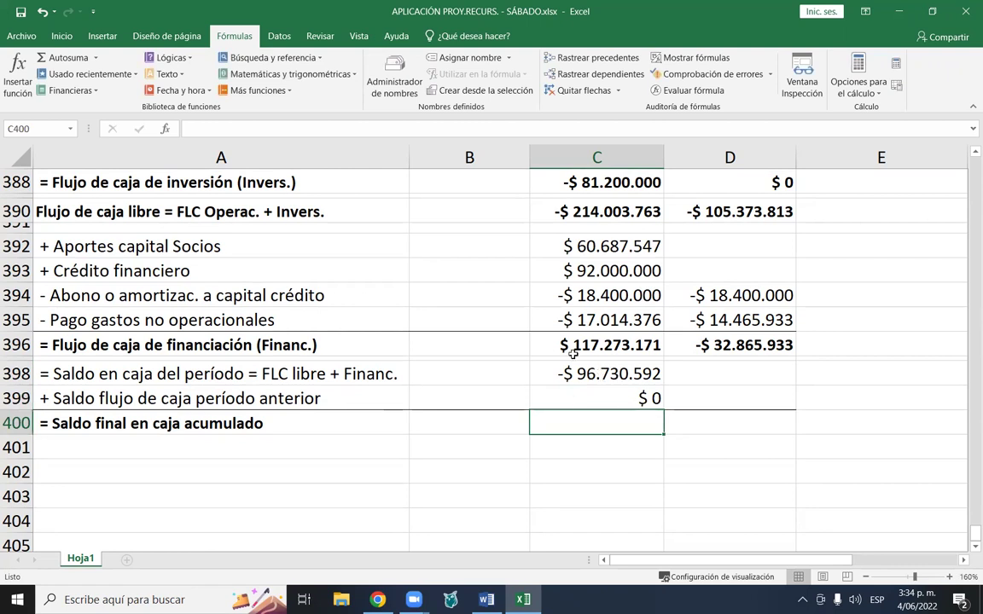
click(76, 59)
click(77, 60)
- Copy the period cash balance formula from C398 to Año 2 in D398 and check the two cells it adds, D390 and D396
key(Up)
key(Up)
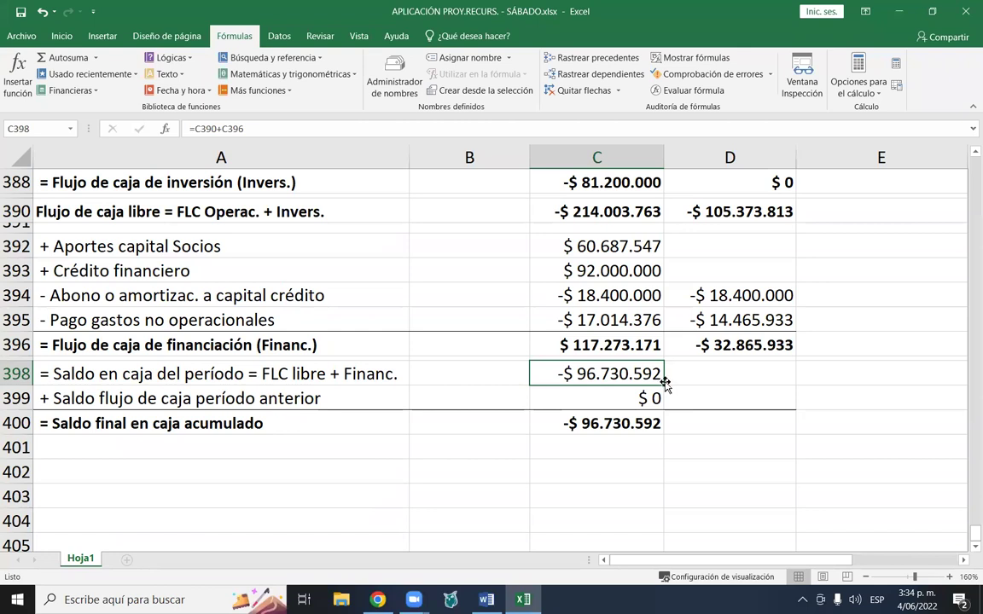
drag(661, 384, 738, 386)
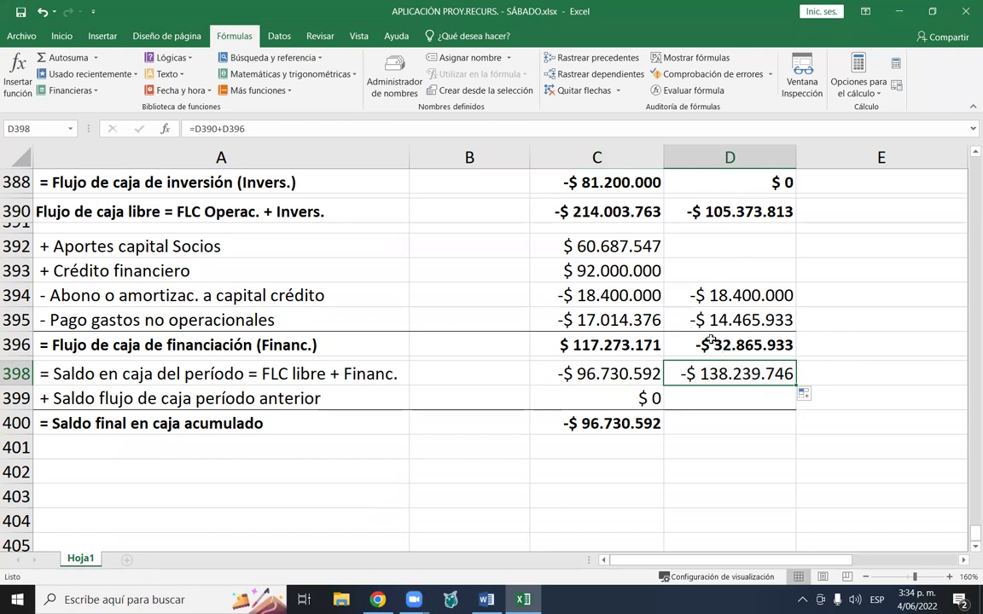
click(709, 212)
click(728, 344)
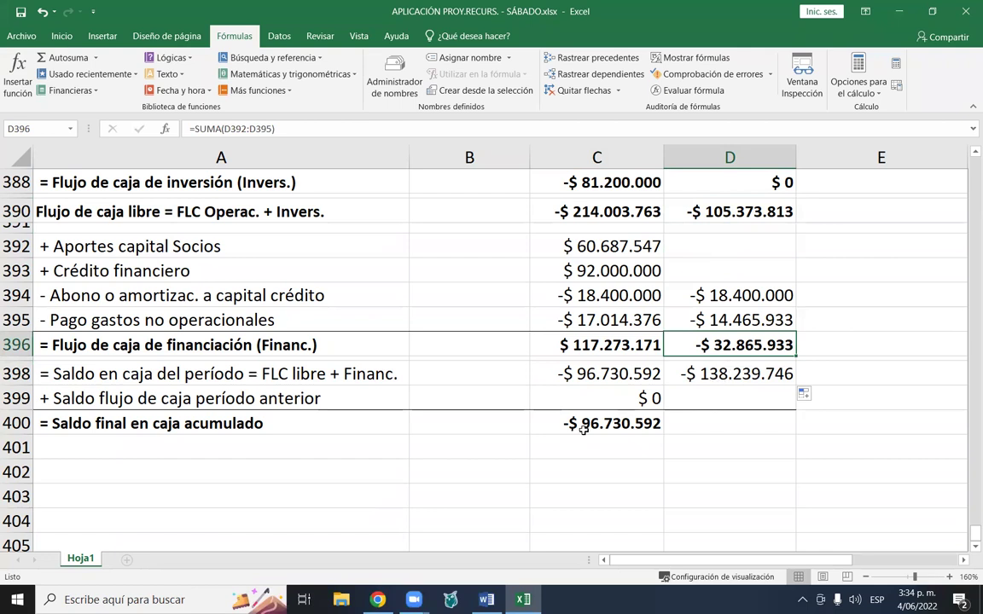
- Link the Año 2 Saldo flujo de caja período anterior in D399 to the Año 1 final accumulated balance, +C400
click(695, 402)
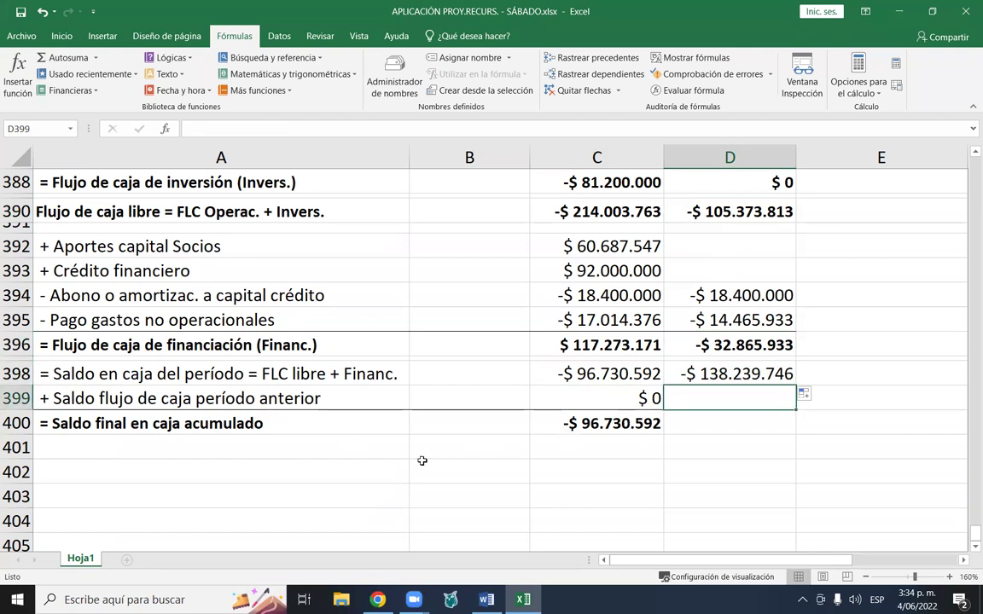
text(+)
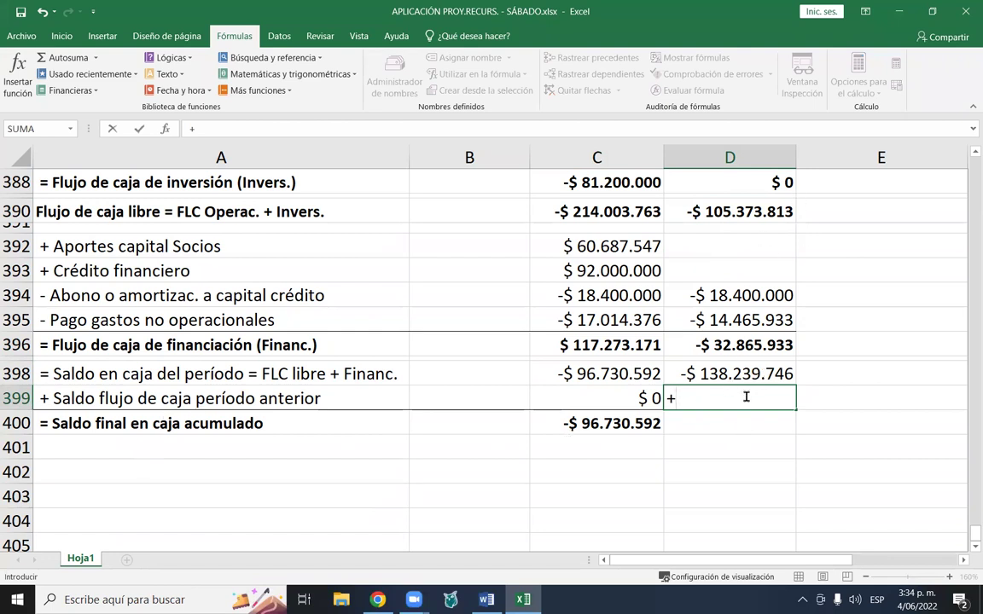
click(614, 424)
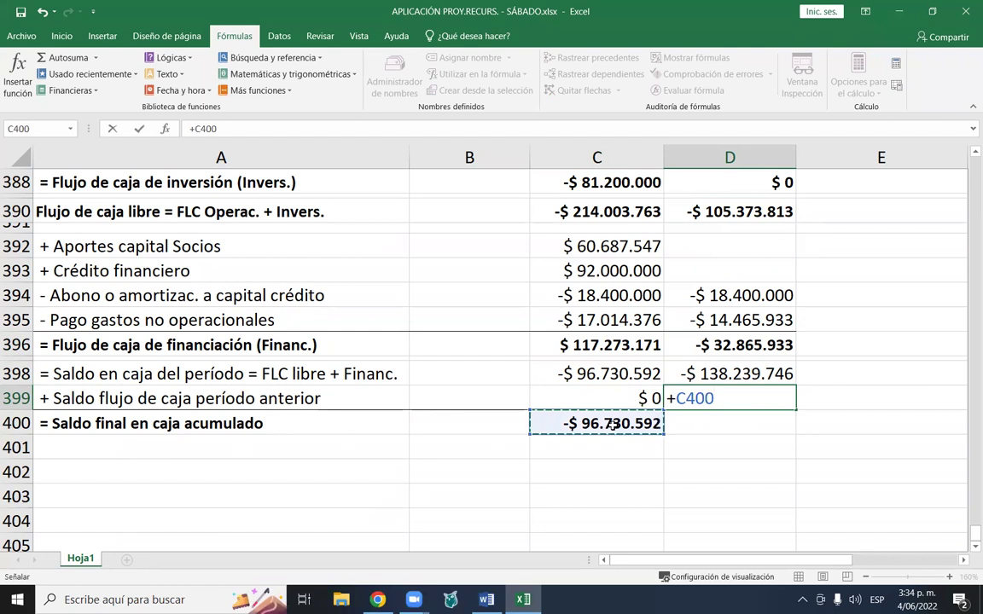
key(Return)
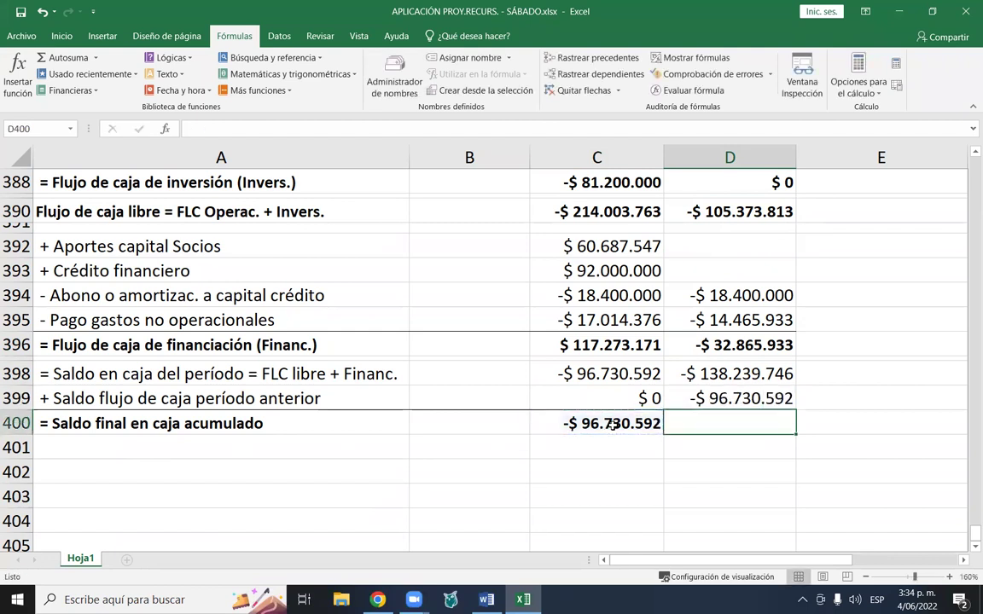
- Copy the final accumulated cash balance formula from C400 across to Año 2 in D400
click(613, 424)
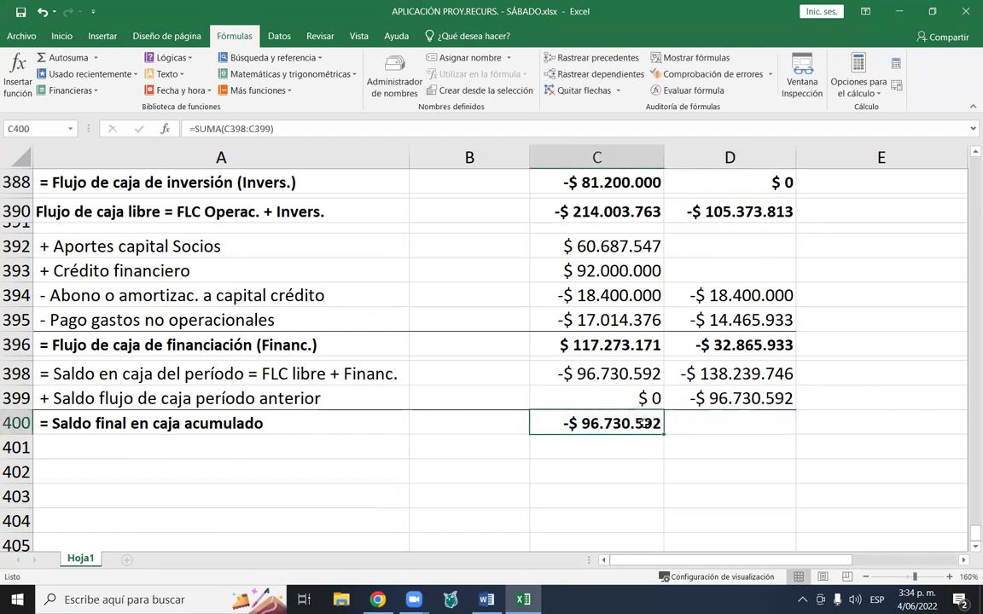
drag(664, 434, 727, 410)
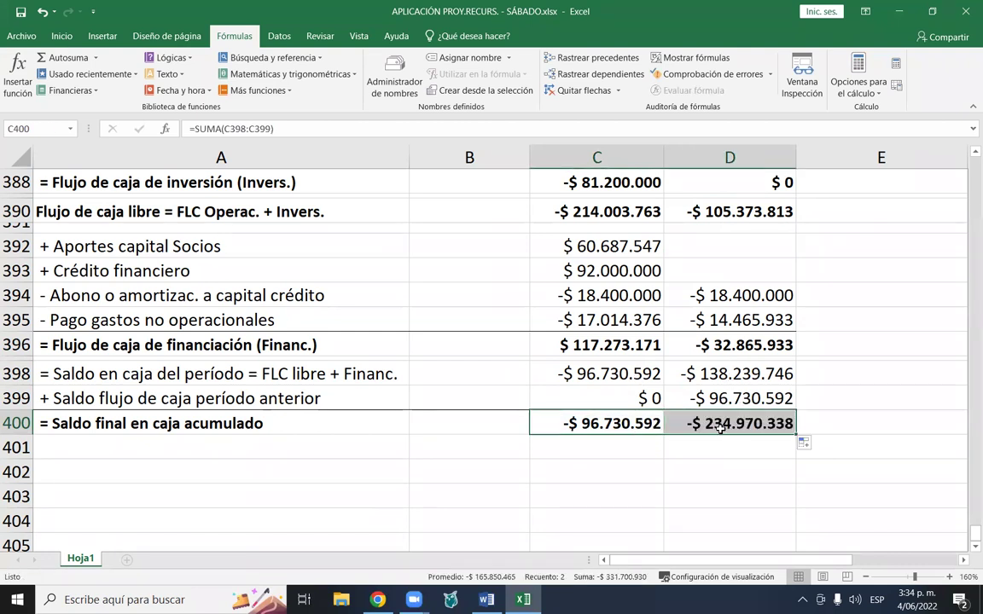
click(717, 421)
key(Left)
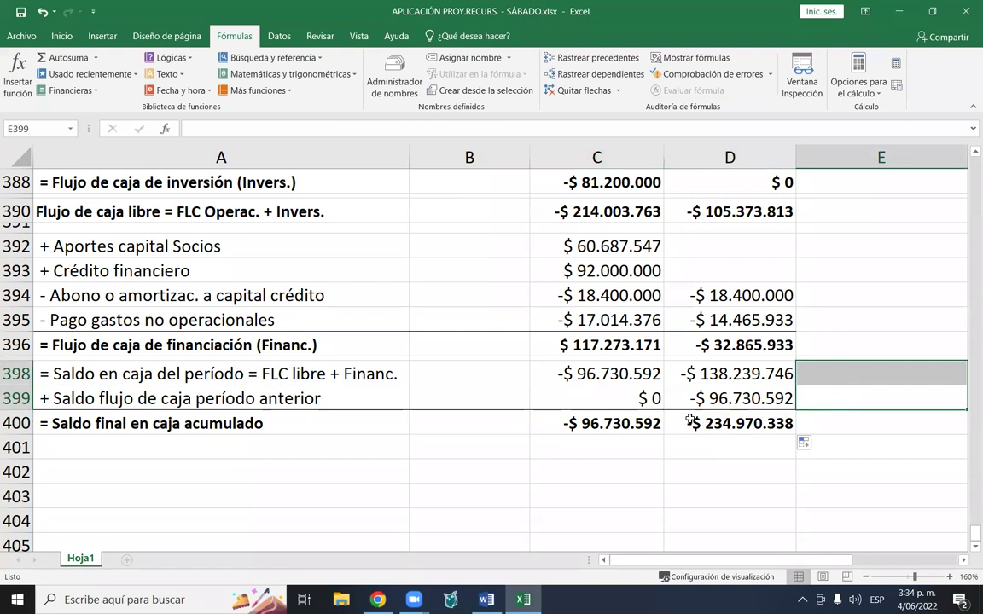
click(710, 424)
- Review the final accumulated cash balances of both years against the income statement results and the rest of the cash flow
scroll(712, 422, up, 10)
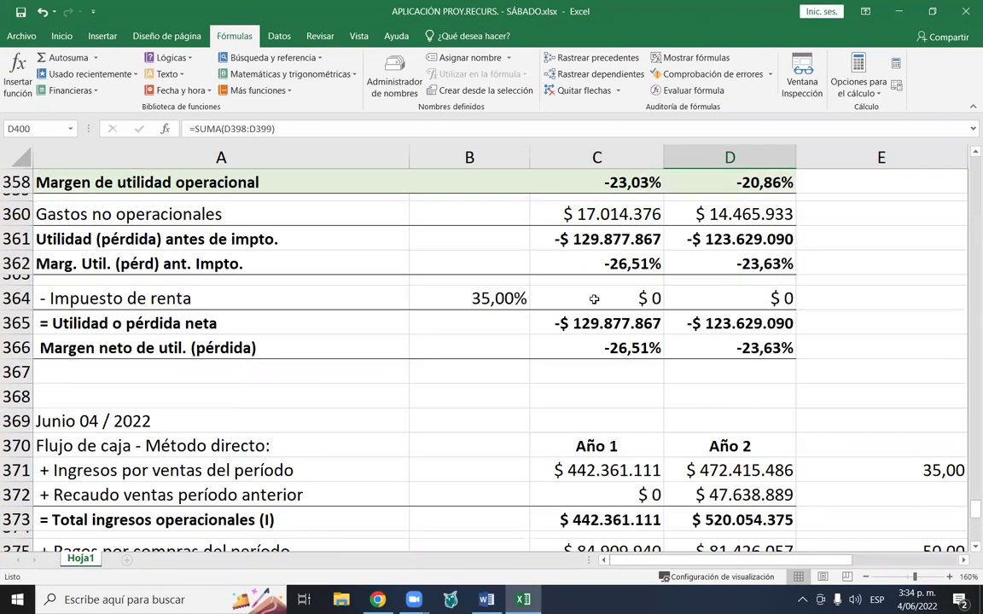
scroll(594, 299, up, 1)
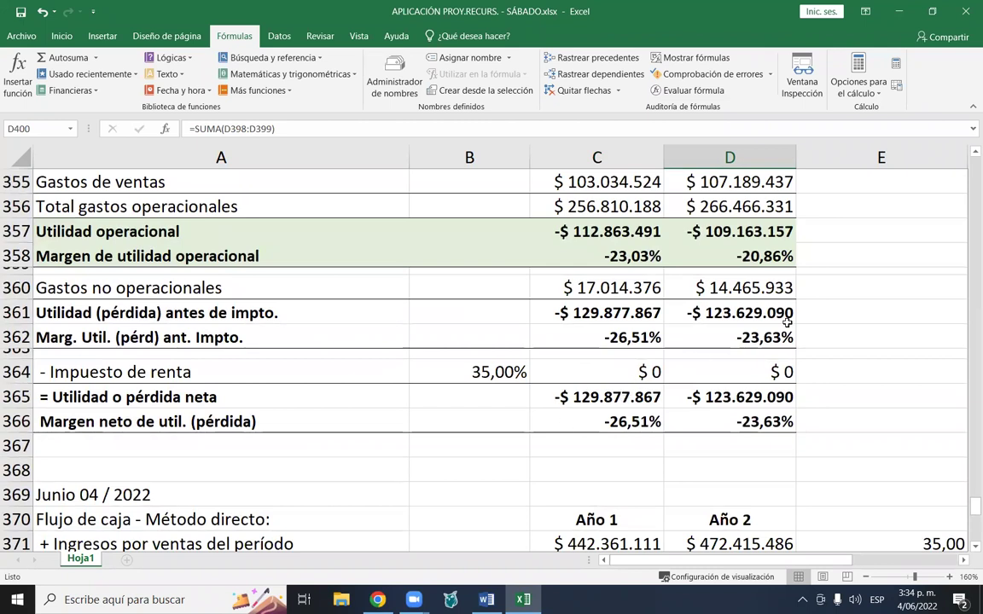
scroll(787, 323, down, 11)
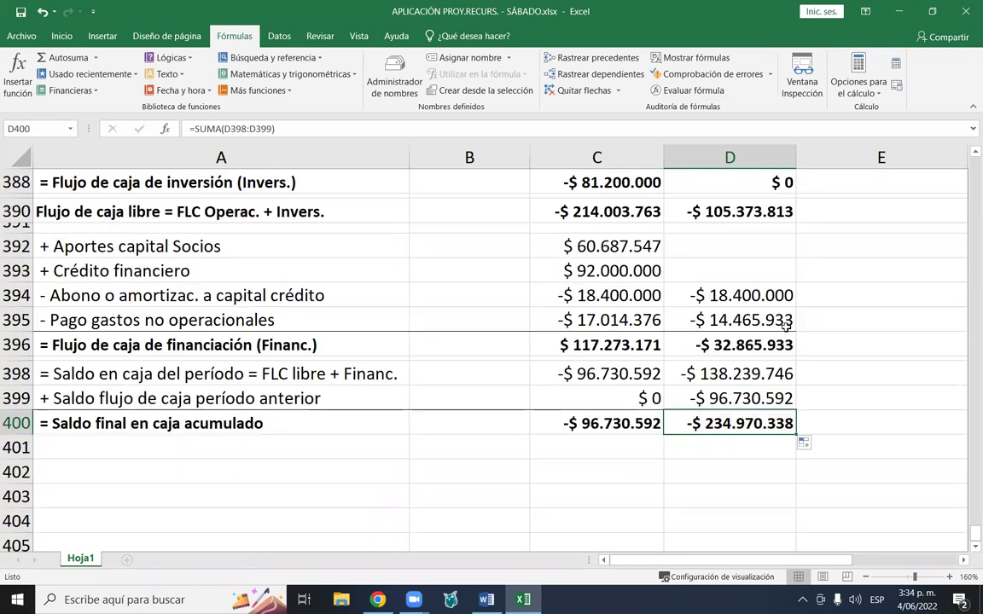
click(657, 420)
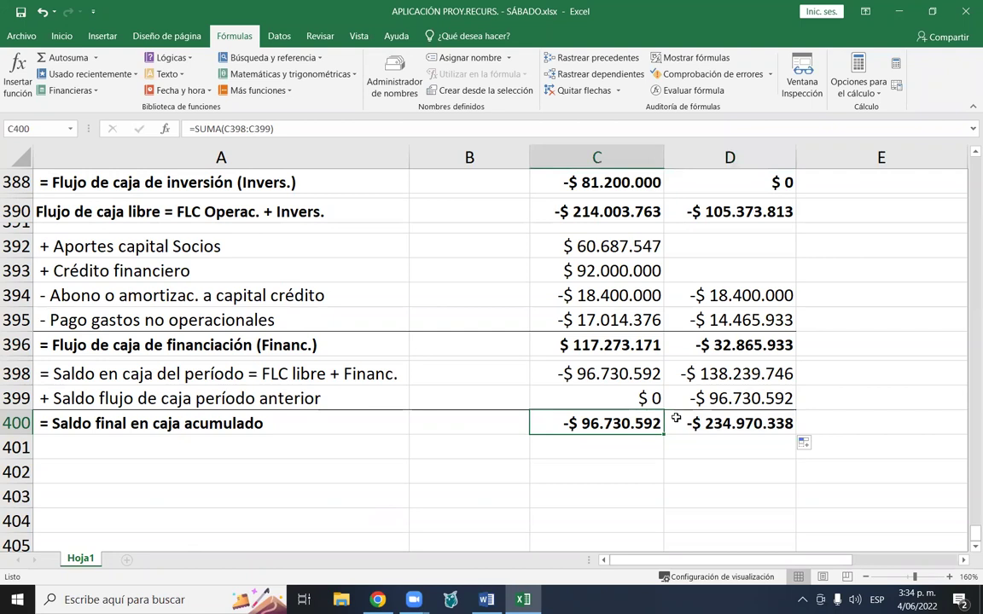
click(681, 421)
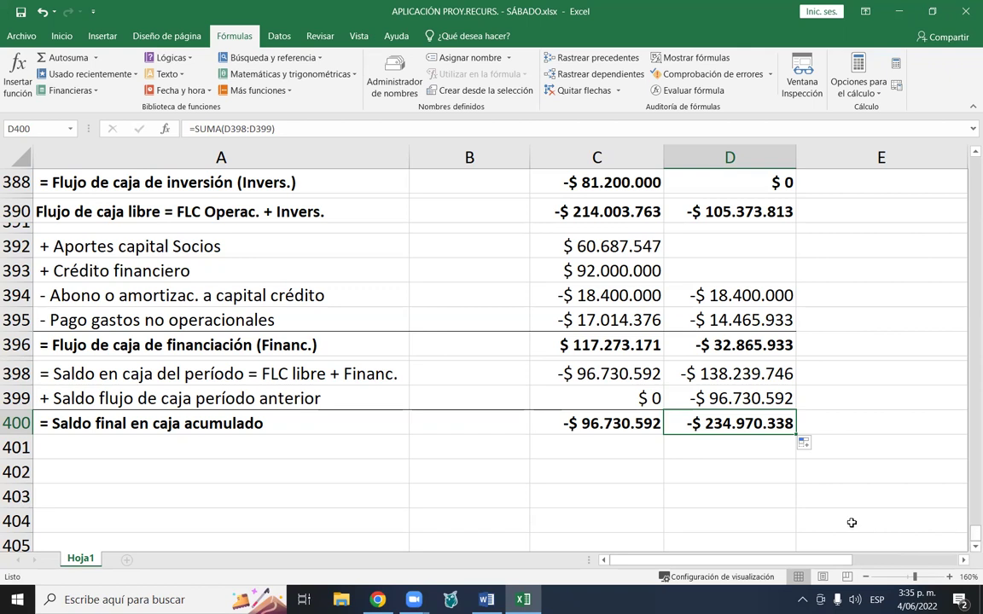
scroll(778, 461, up, 4)
scroll(779, 461, up, 3)
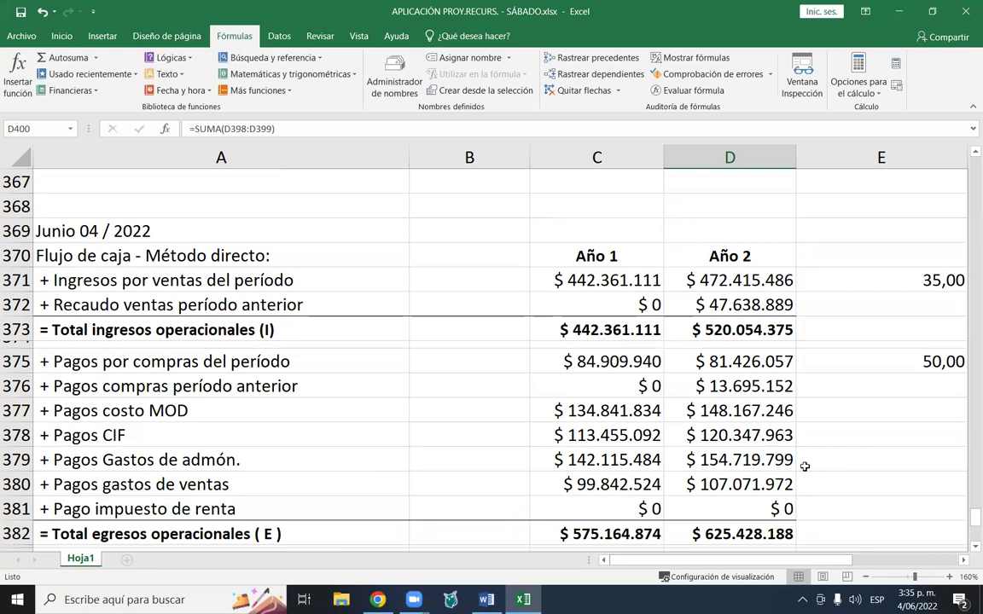
scroll(794, 465, up, 3)
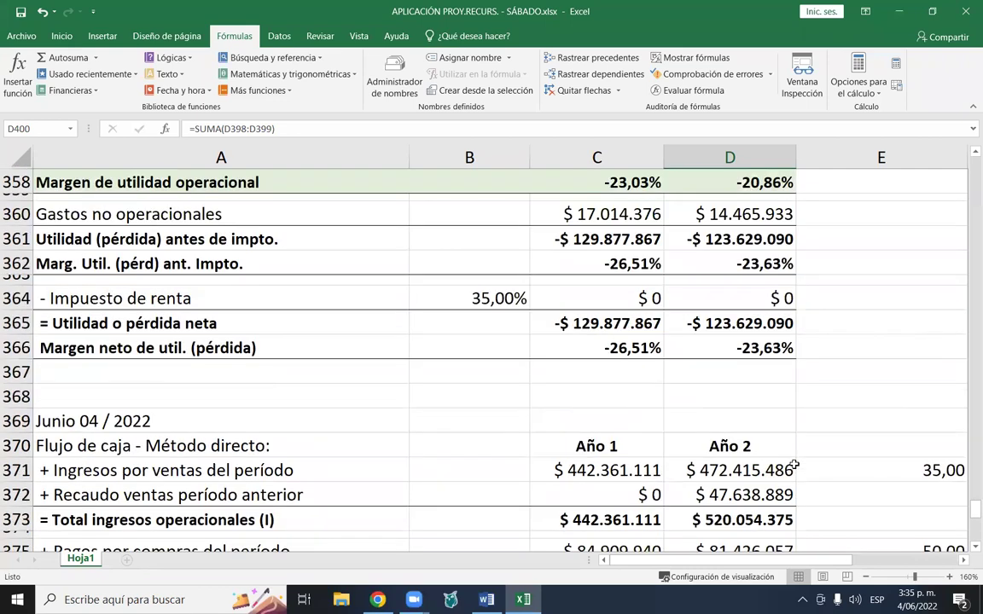
scroll(794, 465, down, 6)
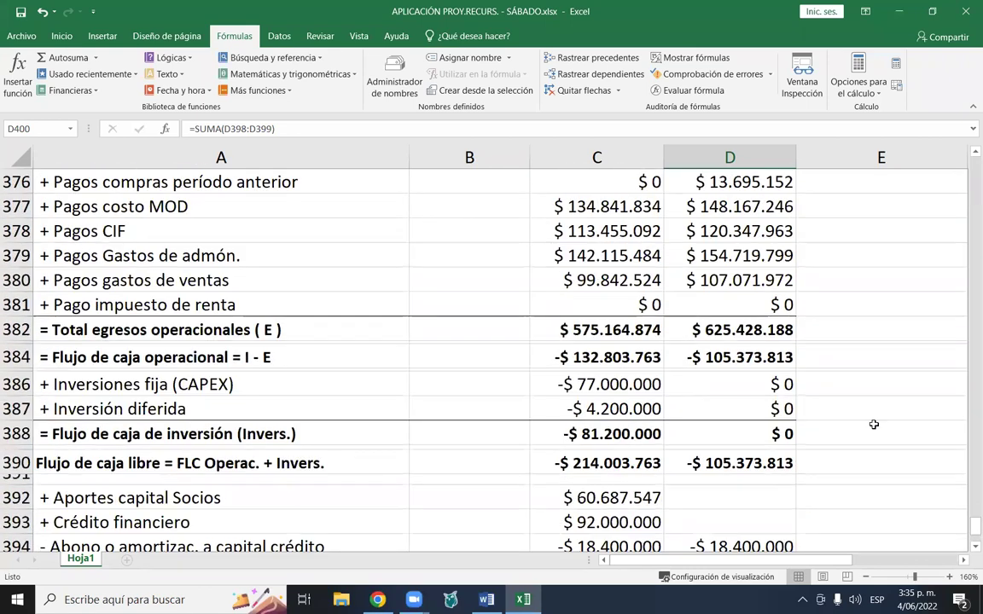
scroll(843, 435, down, 2)
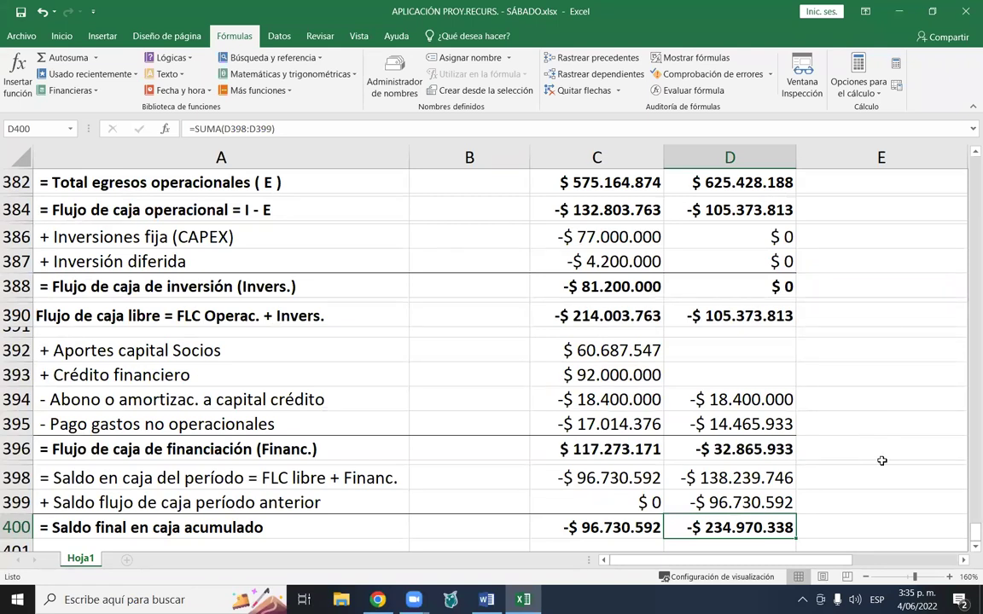
scroll(882, 461, down, 3)
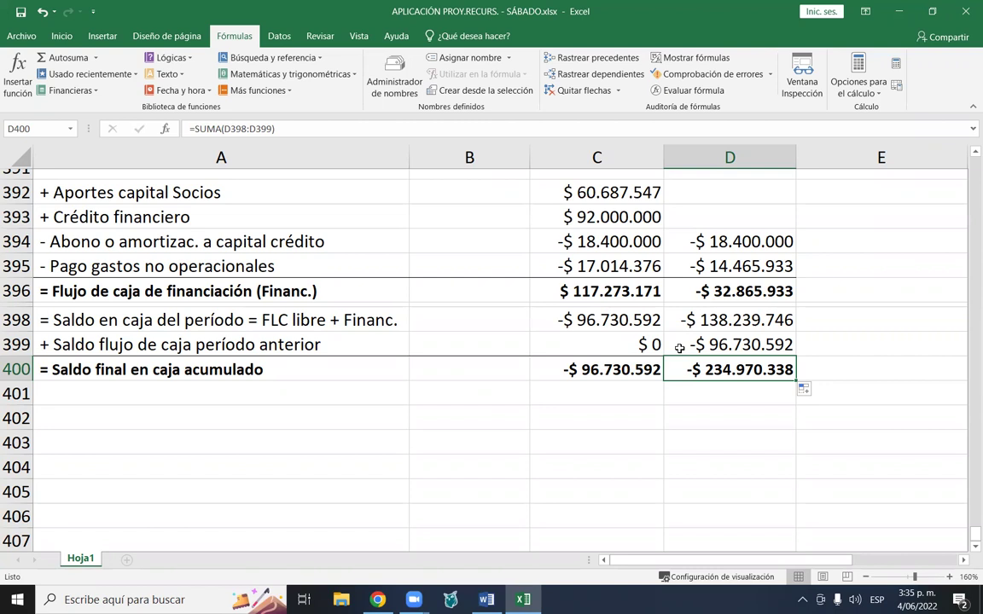
click(246, 420)
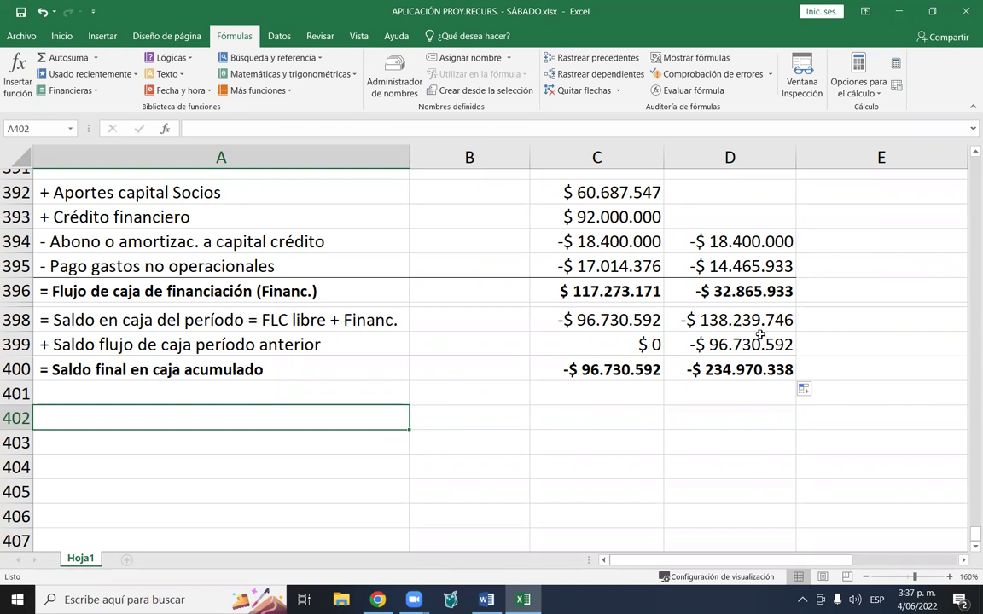
click(686, 427)
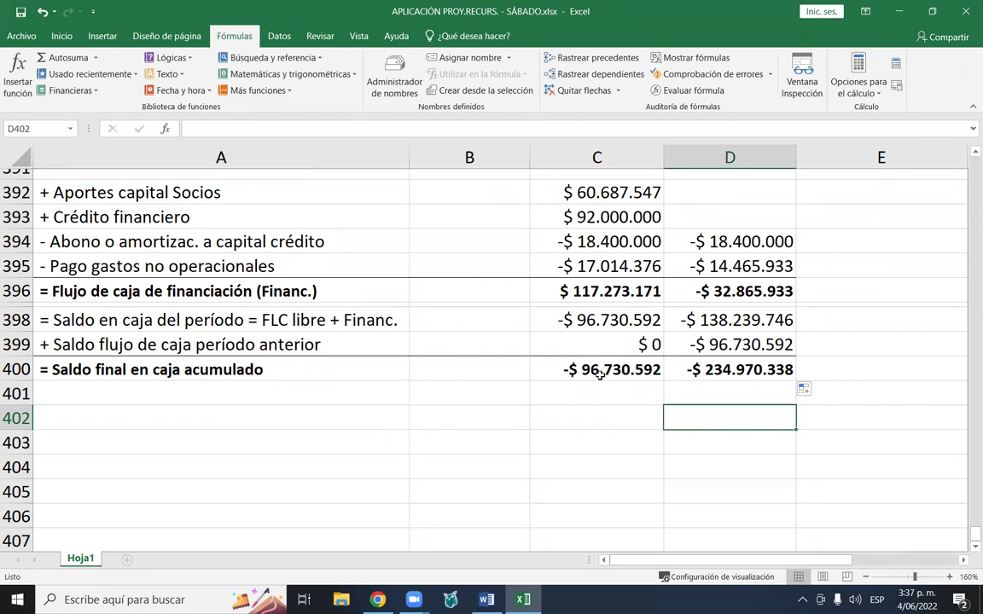
click(600, 373)
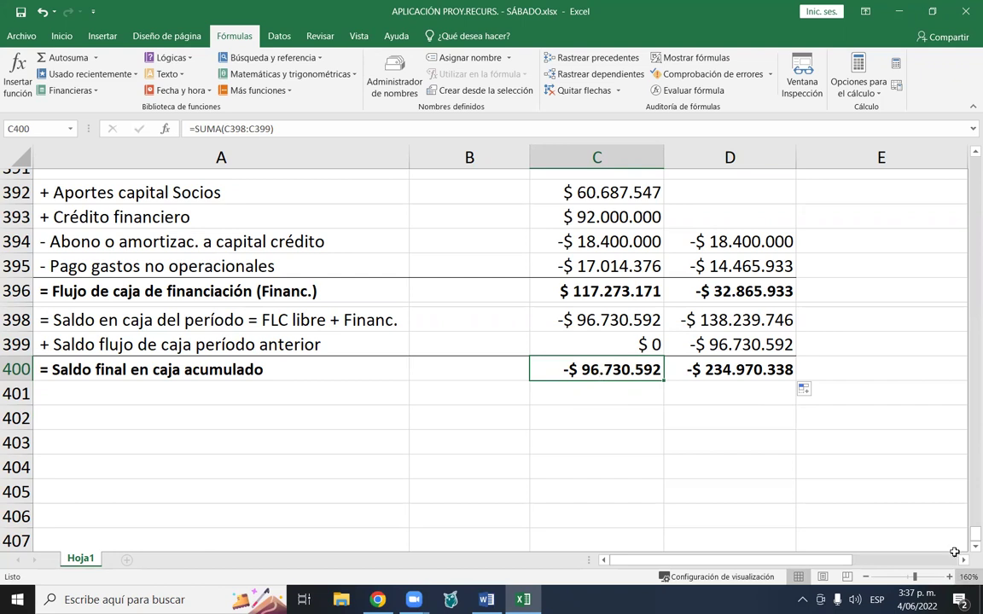
click(901, 489)
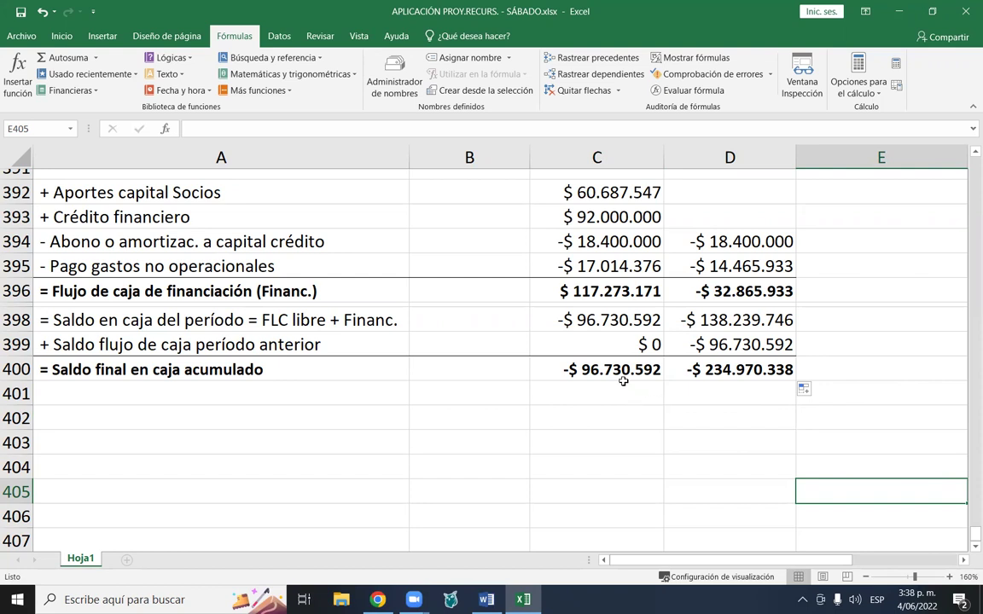
click(589, 369)
click(764, 368)
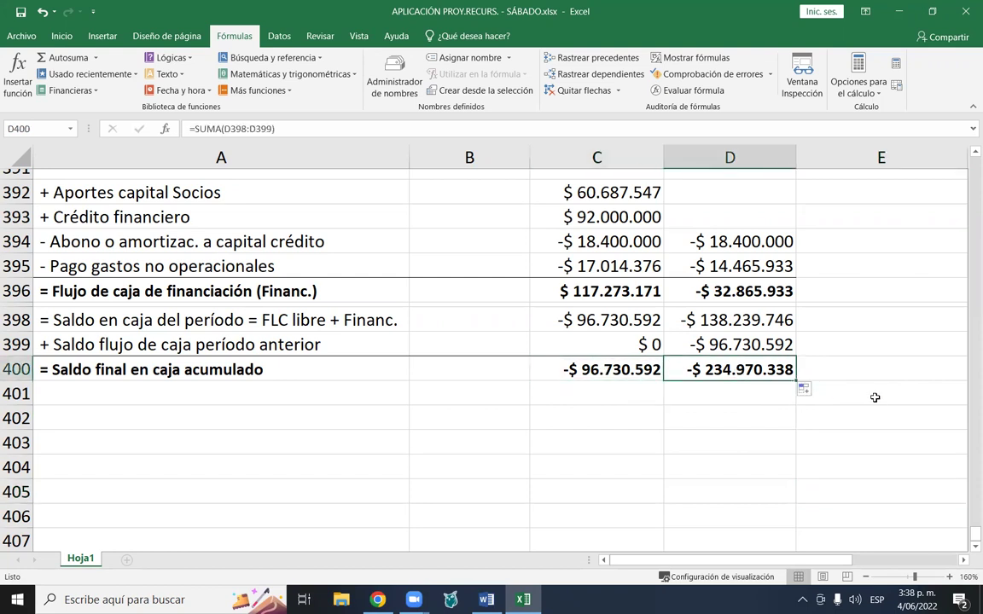
- Check the collection days in E371 and the supplier payment days in E375 behind the direct-method cash flow
scroll(870, 398, up, 9)
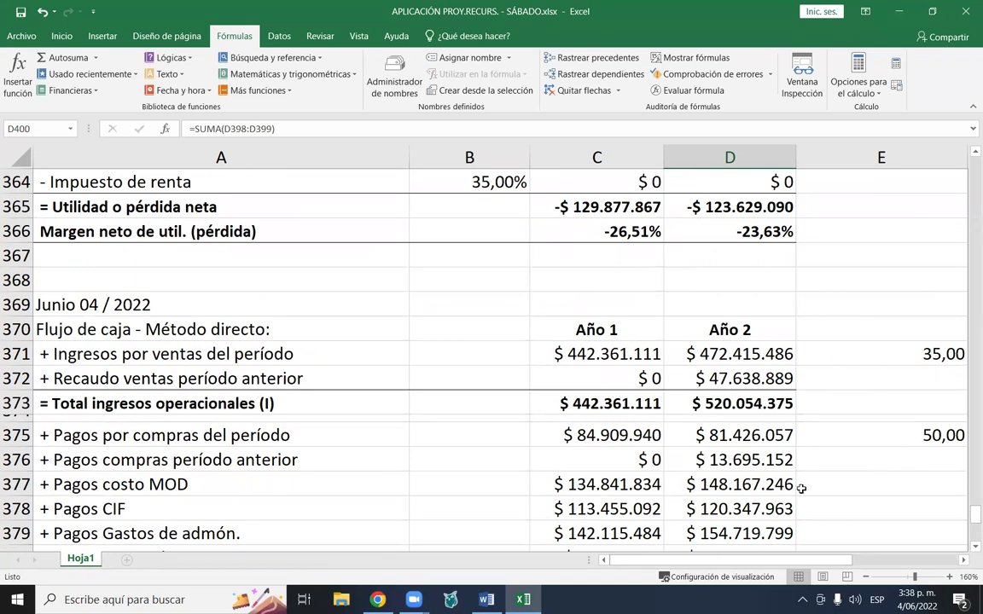
click(911, 355)
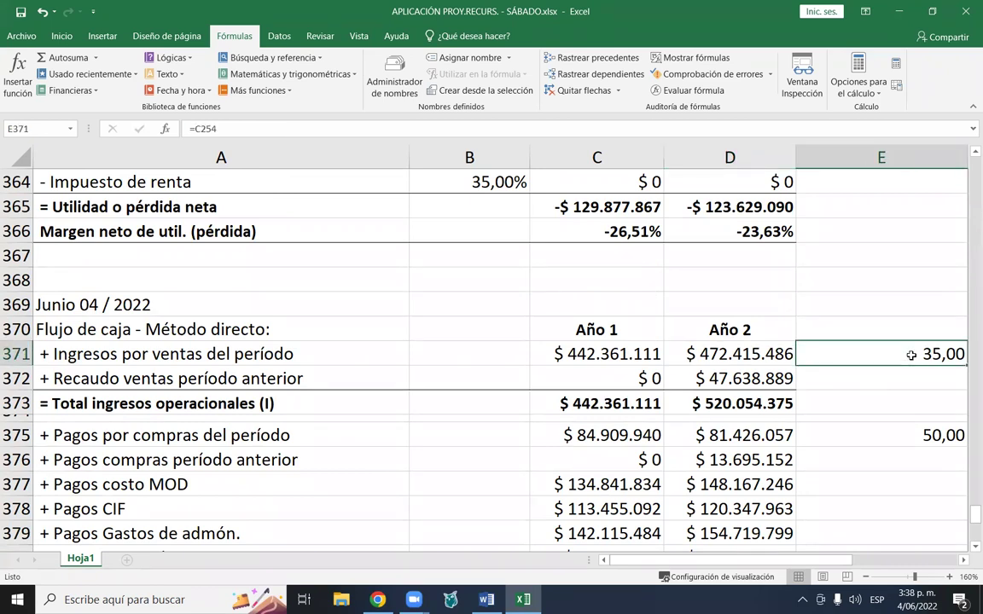
click(906, 434)
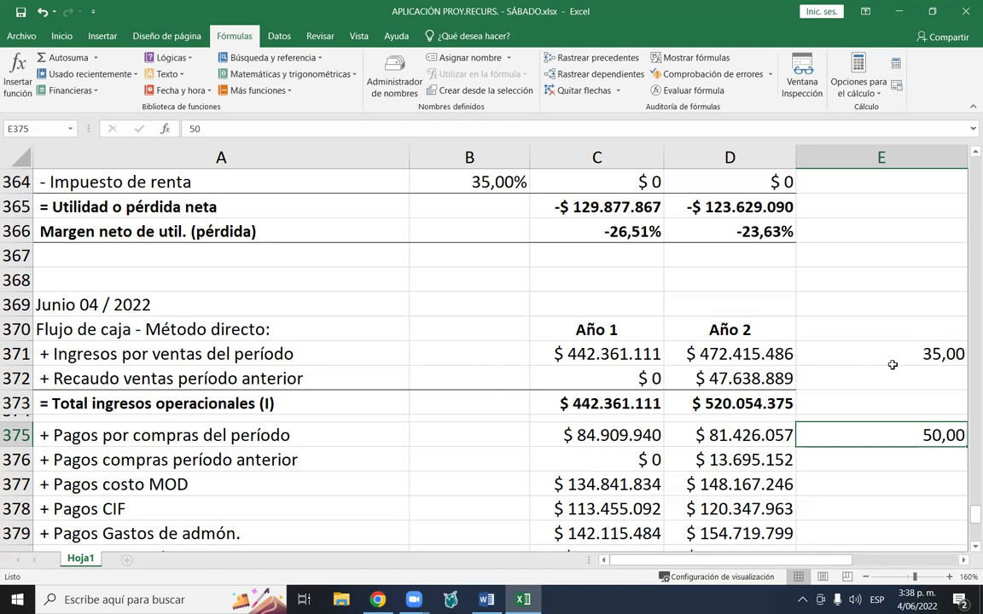
scroll(853, 371, up, 7)
scroll(935, 443, down, 4)
scroll(943, 435, down, 2)
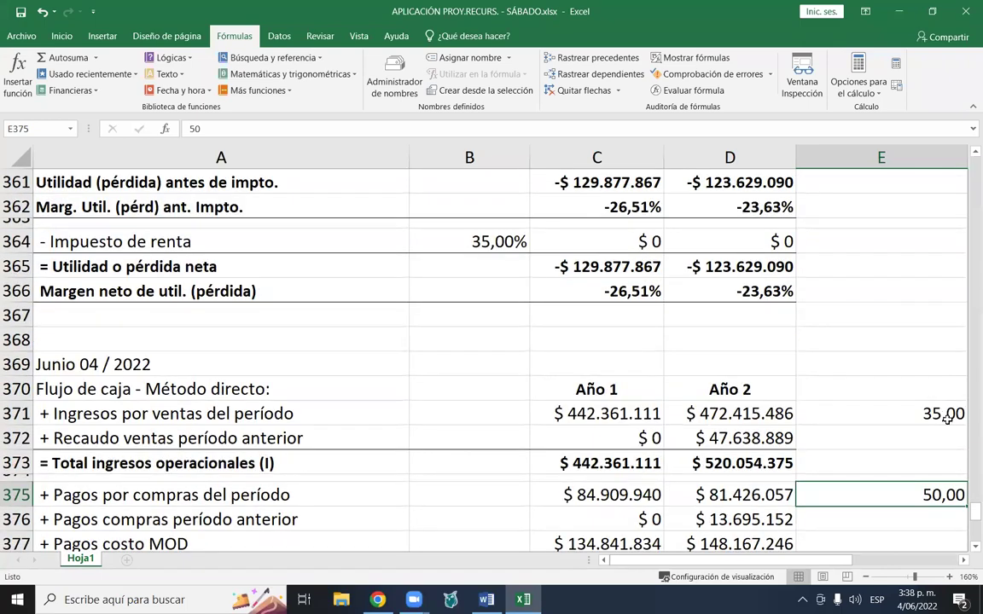
click(943, 413)
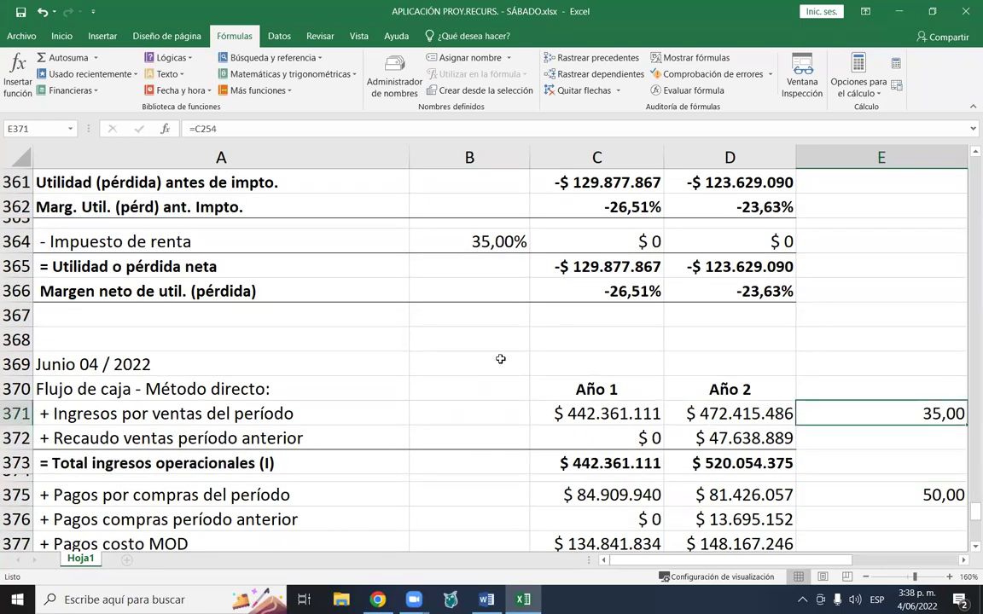
- Set the Cartera comercial term in C254 of the investment plan to 15 days with the formula +35*0+15
scroll(501, 389, up, 19)
scroll(642, 331, up, 16)
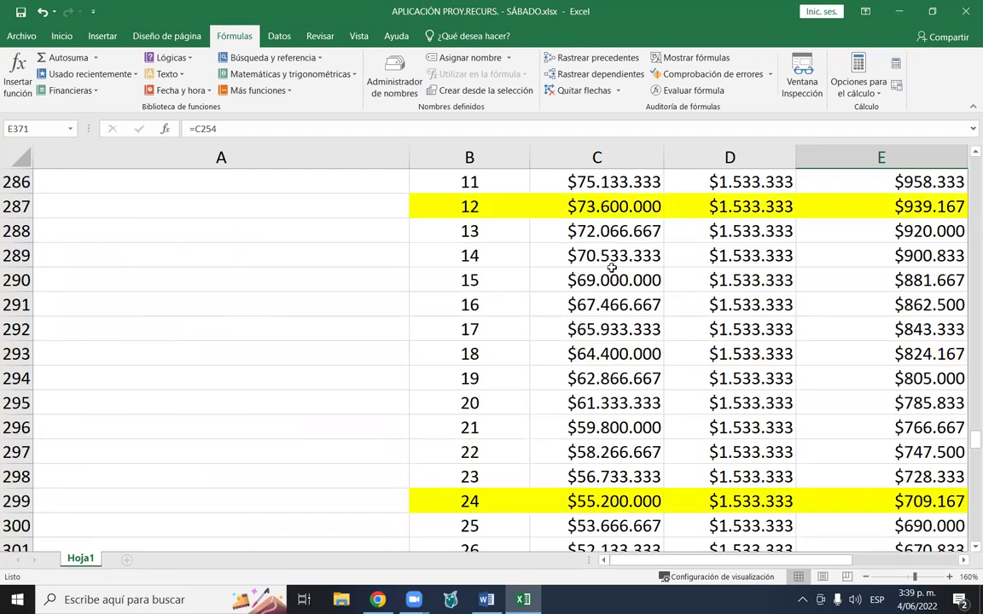
scroll(657, 256, up, 4)
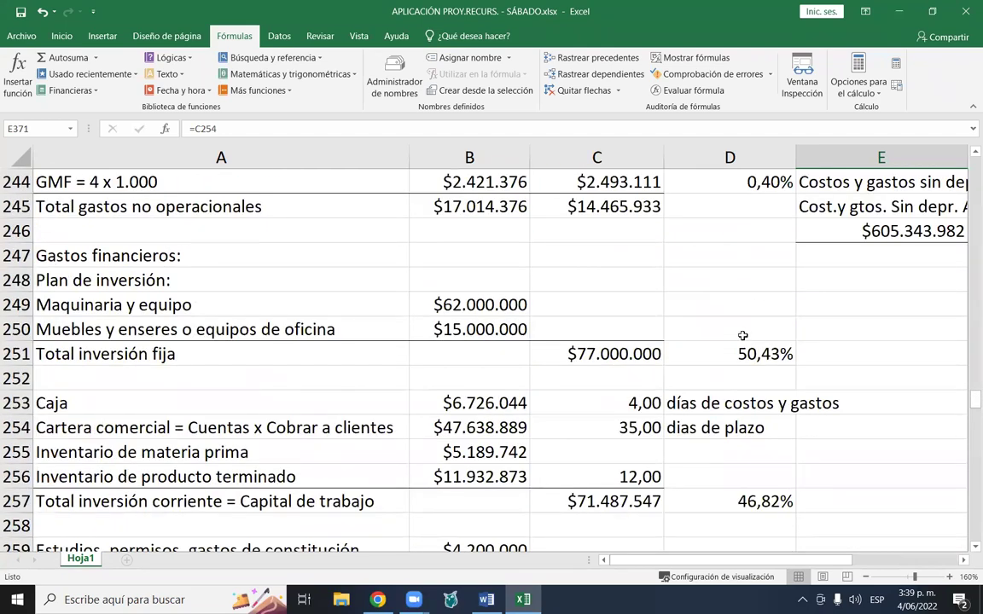
scroll(739, 335, up, 4)
scroll(724, 341, up, 9)
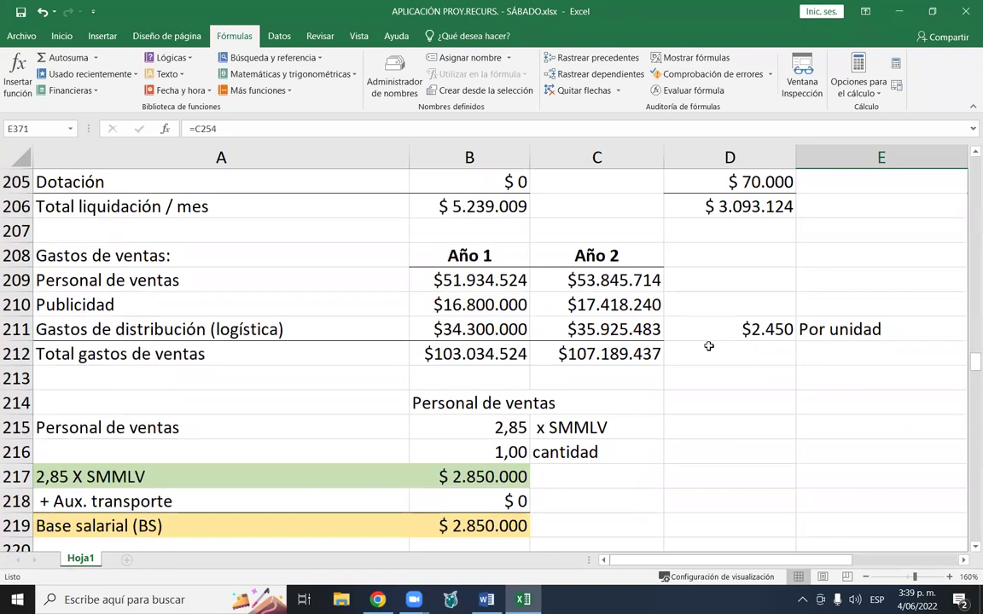
scroll(713, 345, down, 14)
scroll(707, 345, down, 7)
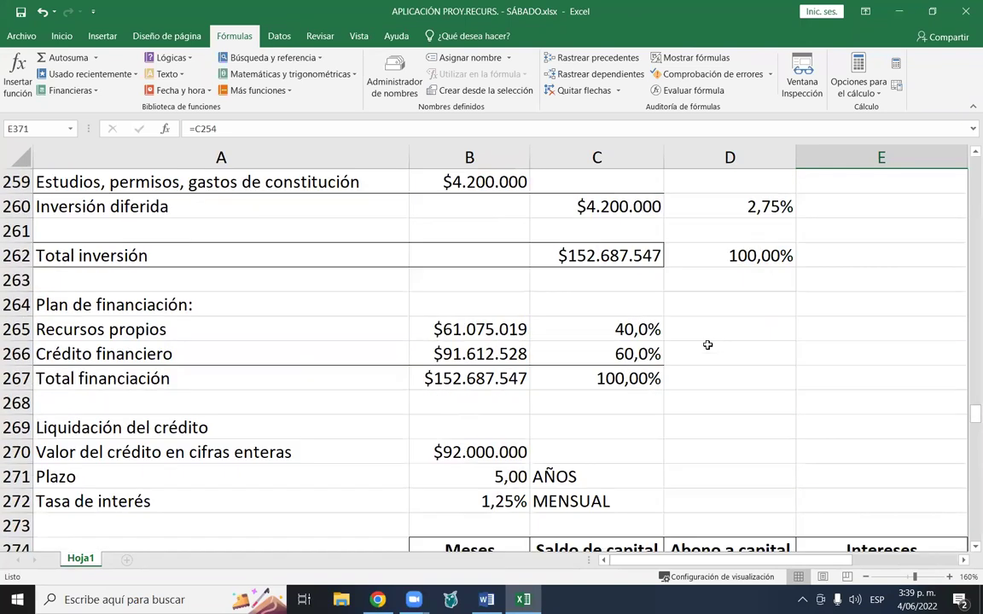
scroll(683, 350, up, 3)
scroll(712, 328, up, 4)
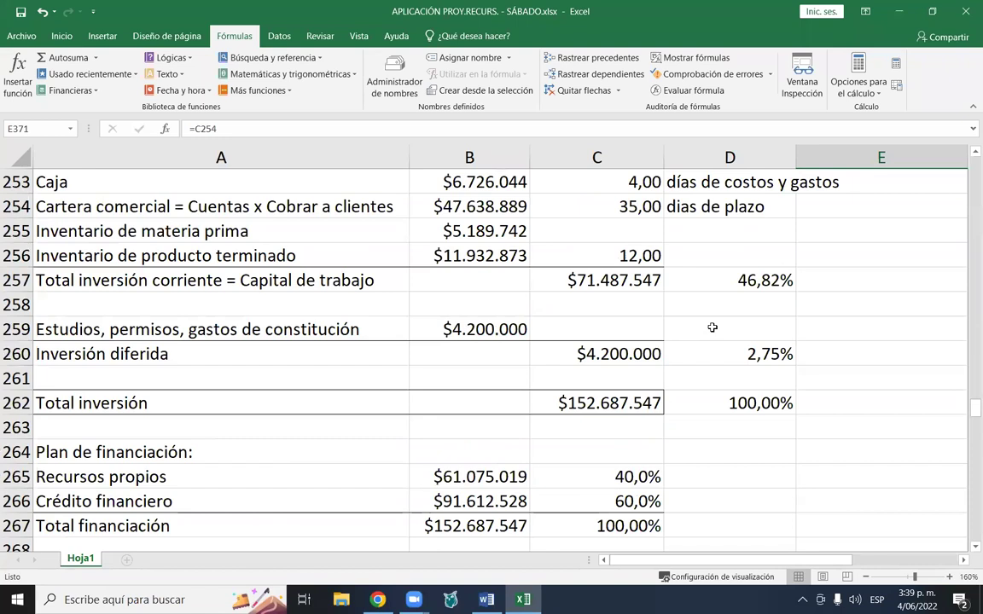
click(619, 352)
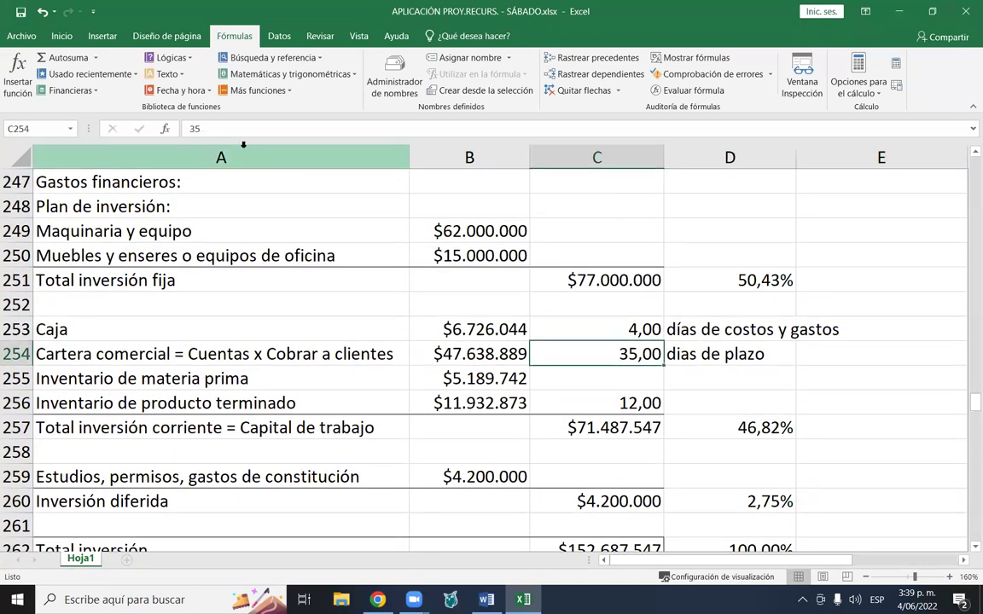
click(325, 123)
text(*00)
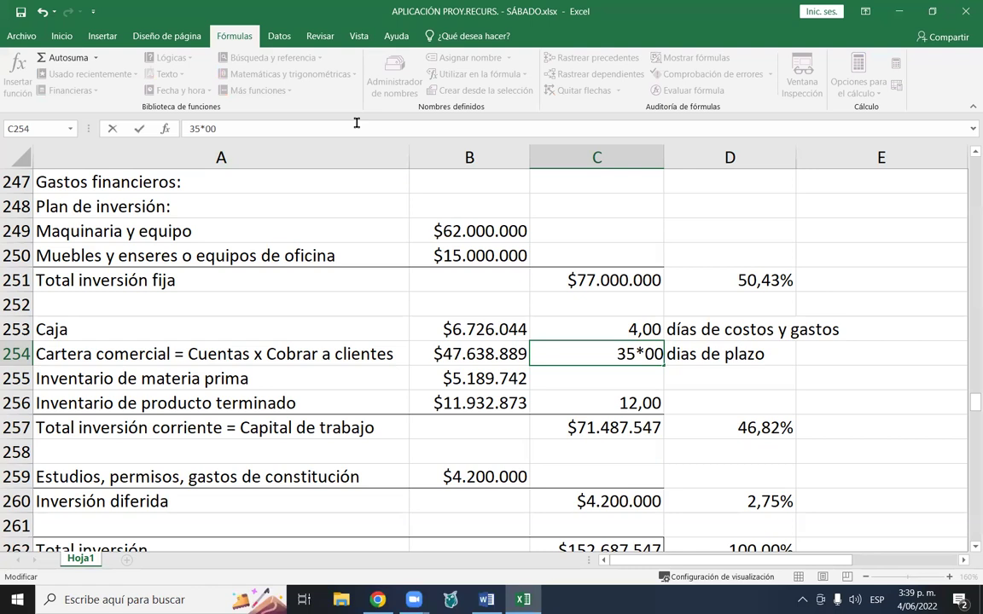
key(BackSpace)
key(Home)
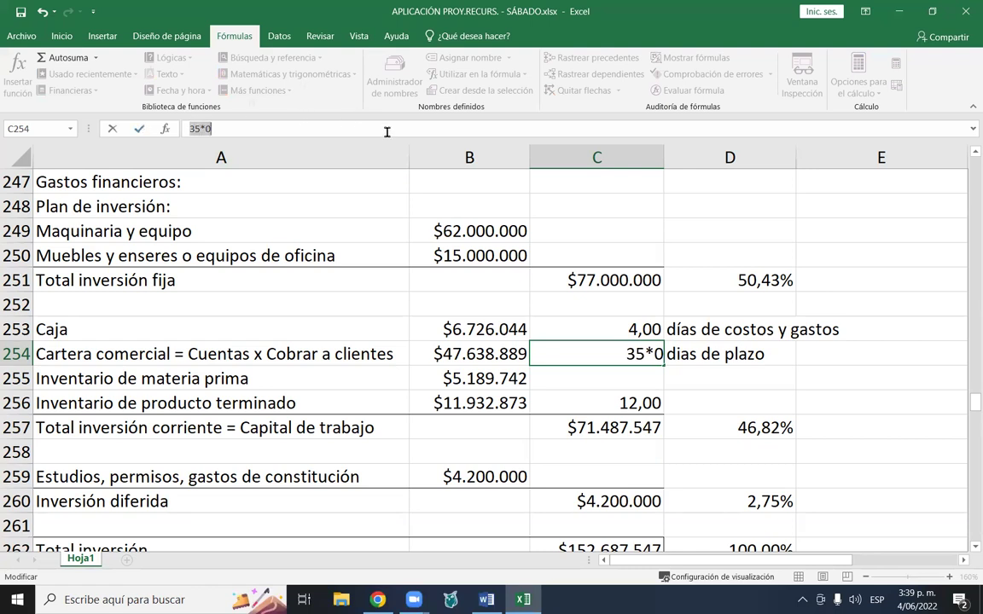
text(+)
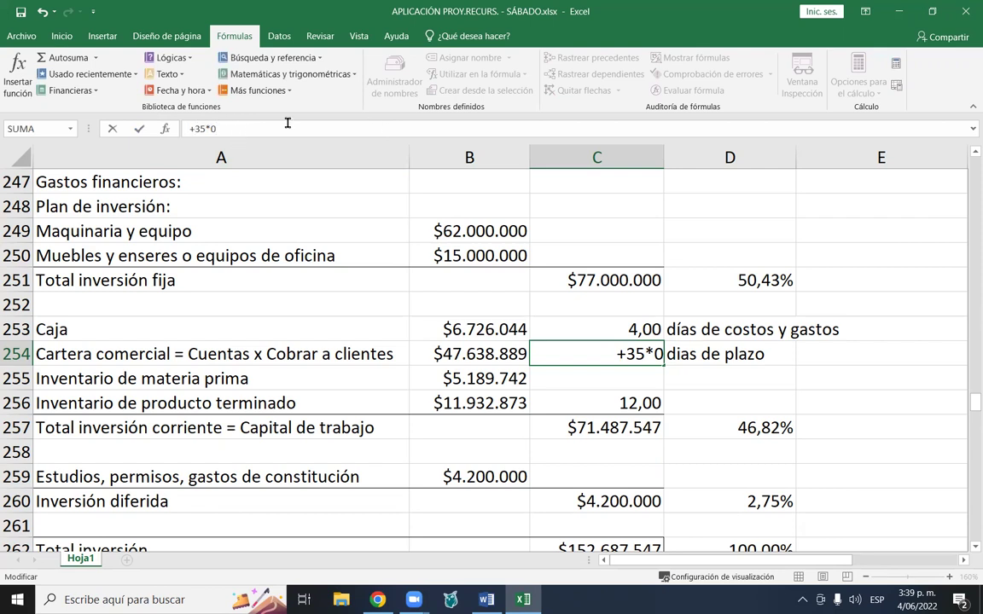
key(End)
text(+)
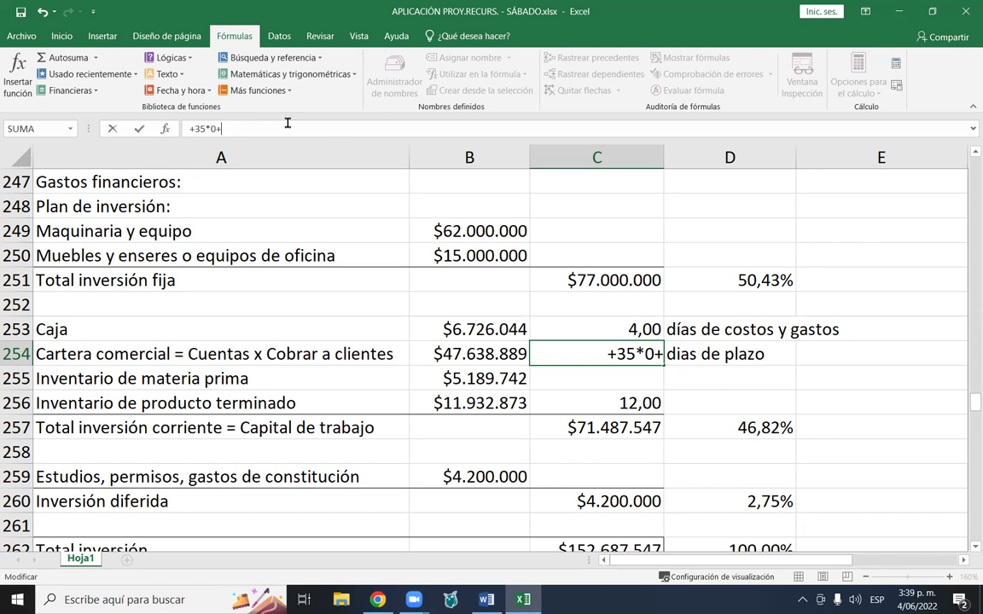
text(15)
key(Return)
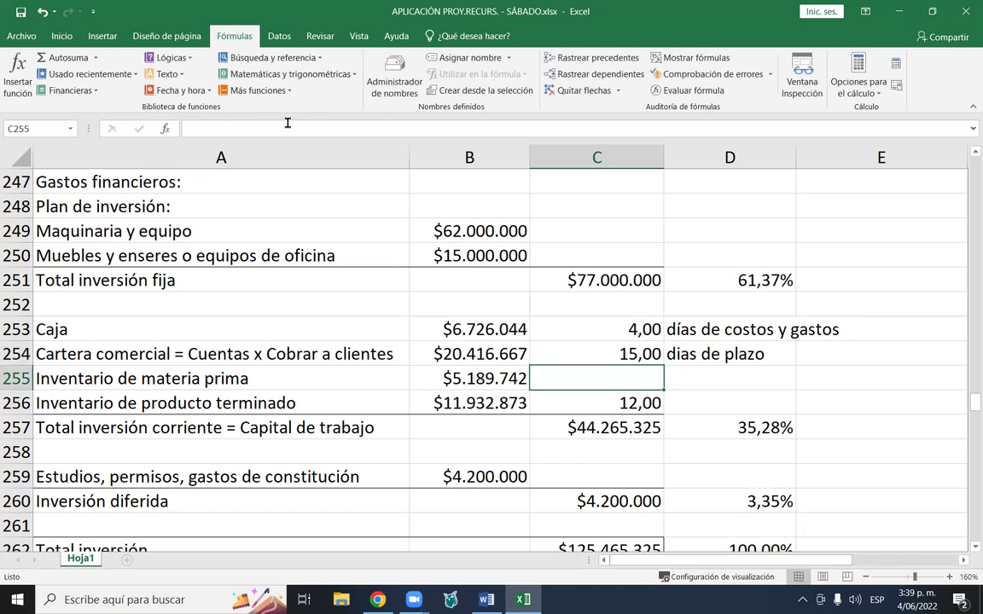
- Check the linked collection days in E371 and the final accumulated cash balance in C400 under the new receivables term
click(650, 348)
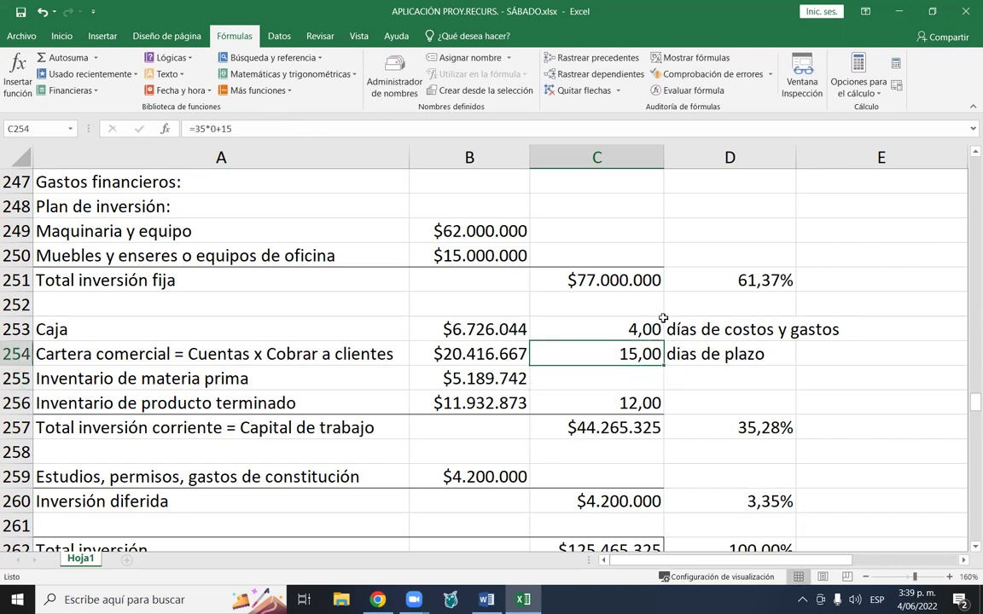
scroll(680, 346, down, 18)
scroll(756, 412, down, 20)
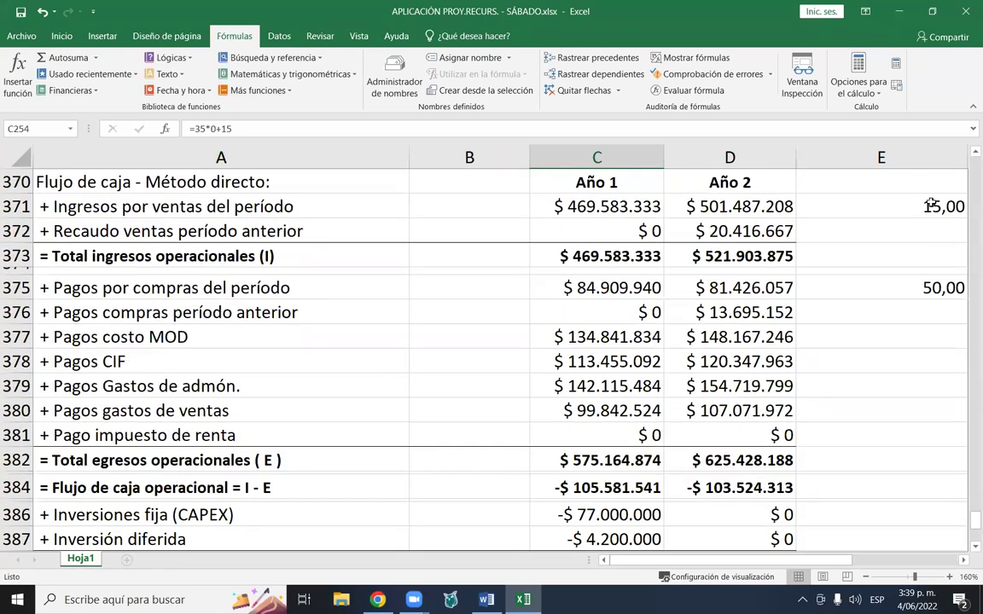
click(853, 207)
scroll(823, 317, down, 5)
scroll(573, 316, down, 3)
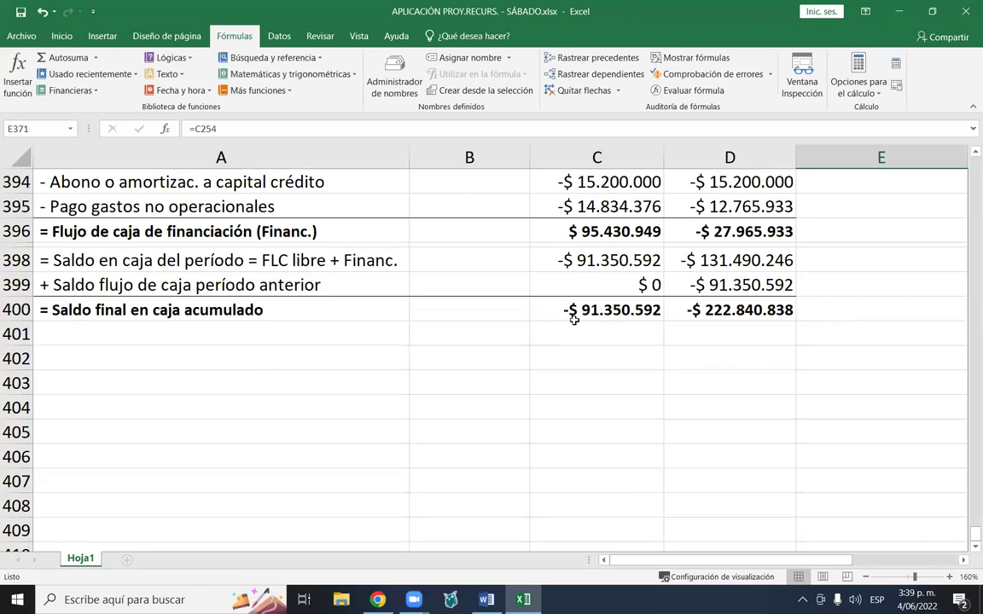
click(568, 309)
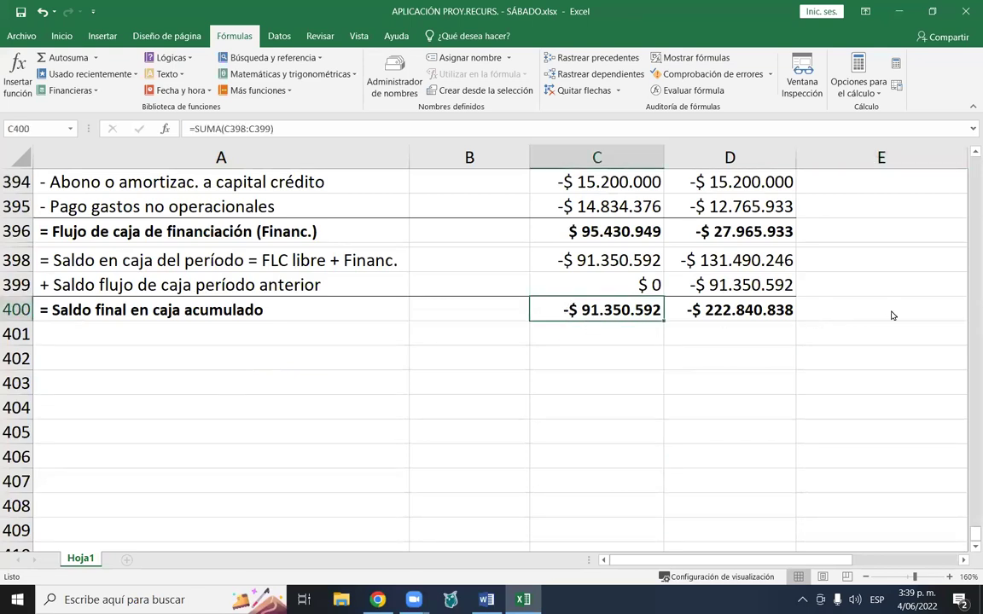
- Undo the change to the Cartera comercial term and check the final accumulated cash balances for comparison
click(41, 13)
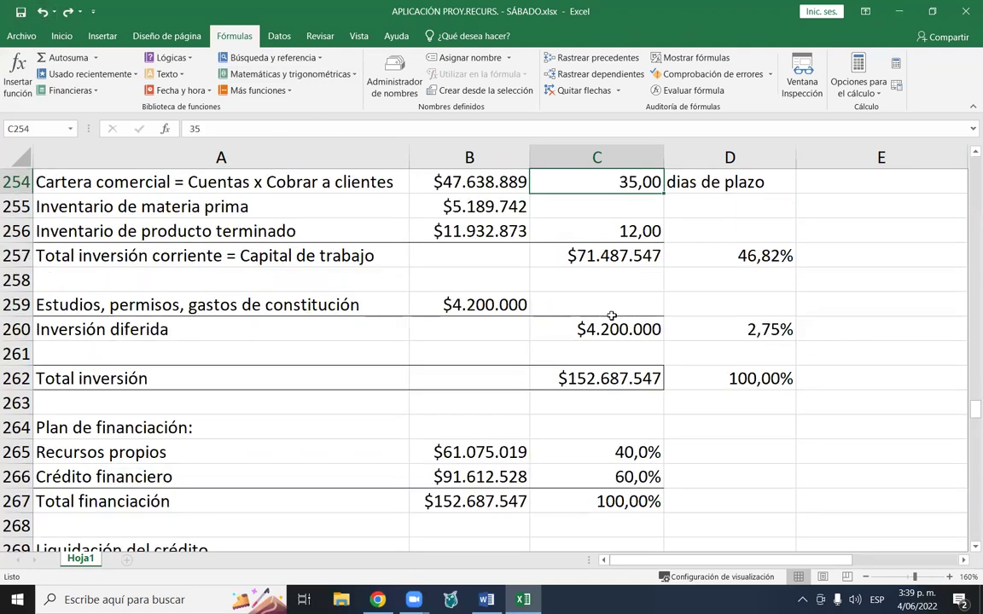
scroll(607, 338, down, 4)
scroll(608, 338, down, 20)
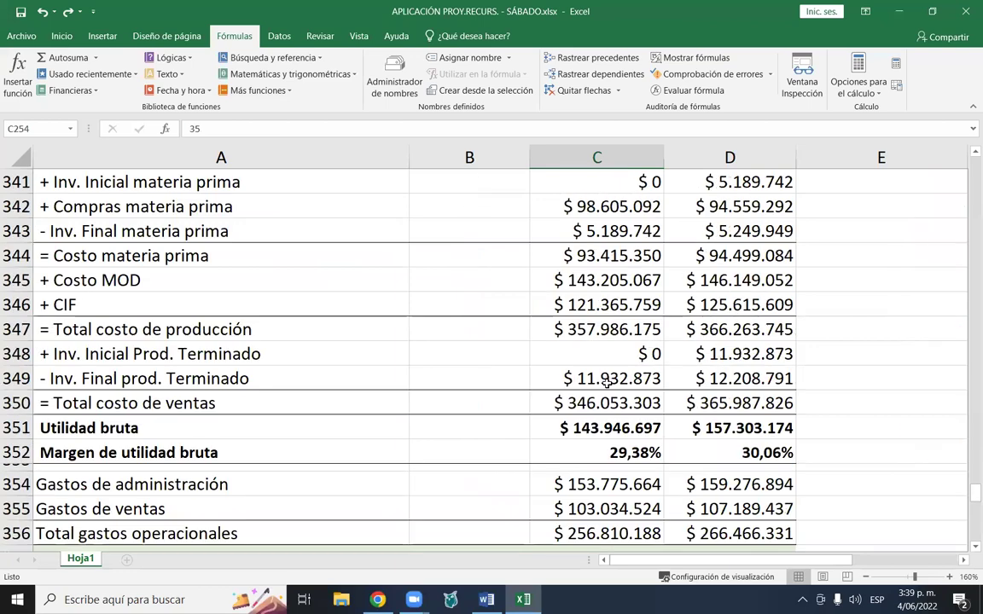
scroll(604, 384, down, 5)
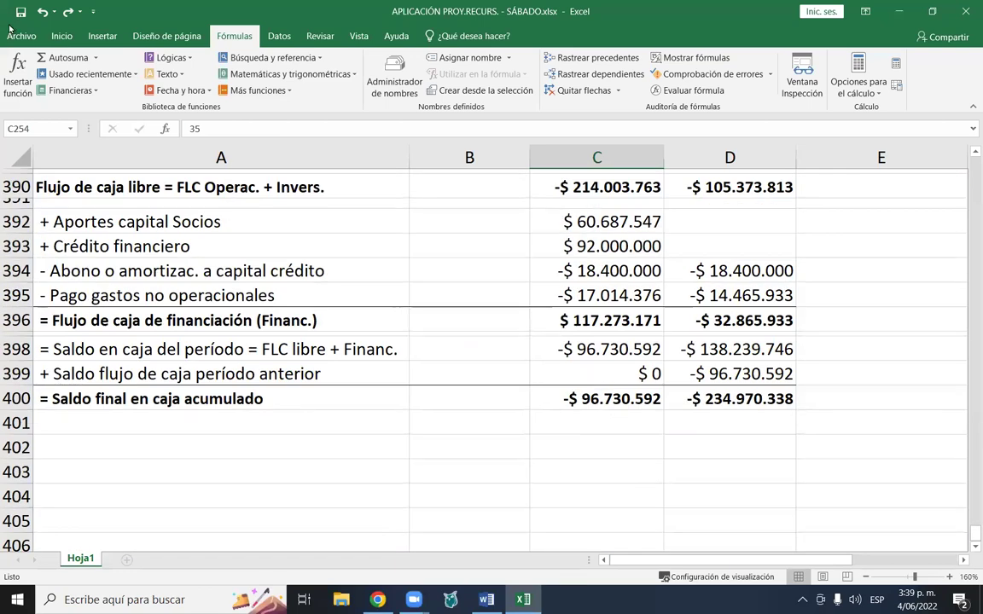
- Redo the change to the Cartera comercial term and check the Año 1 final accumulated cash balance in C400
click(68, 12)
scroll(624, 223, down, 20)
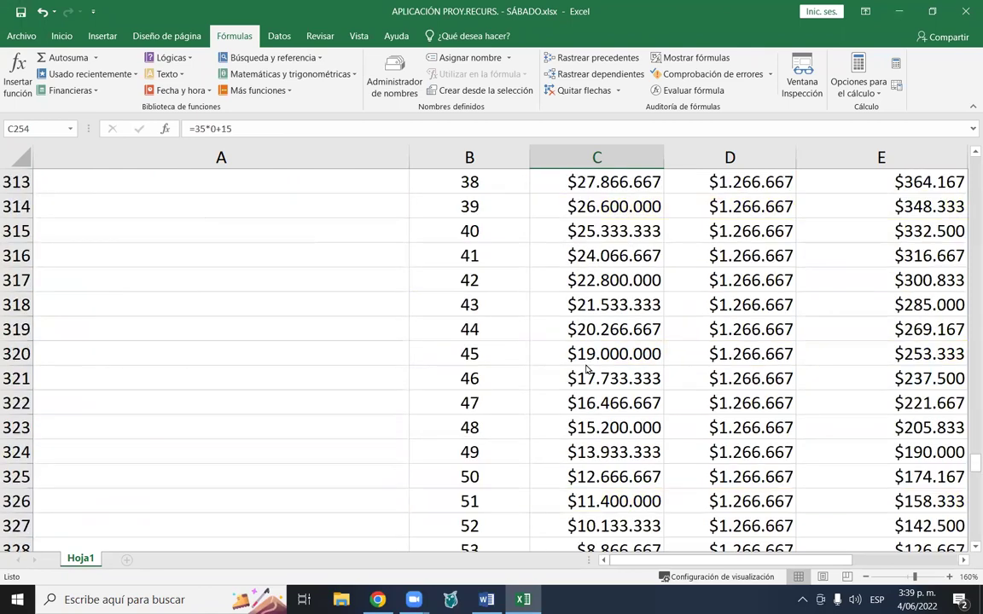
scroll(605, 358, down, 6)
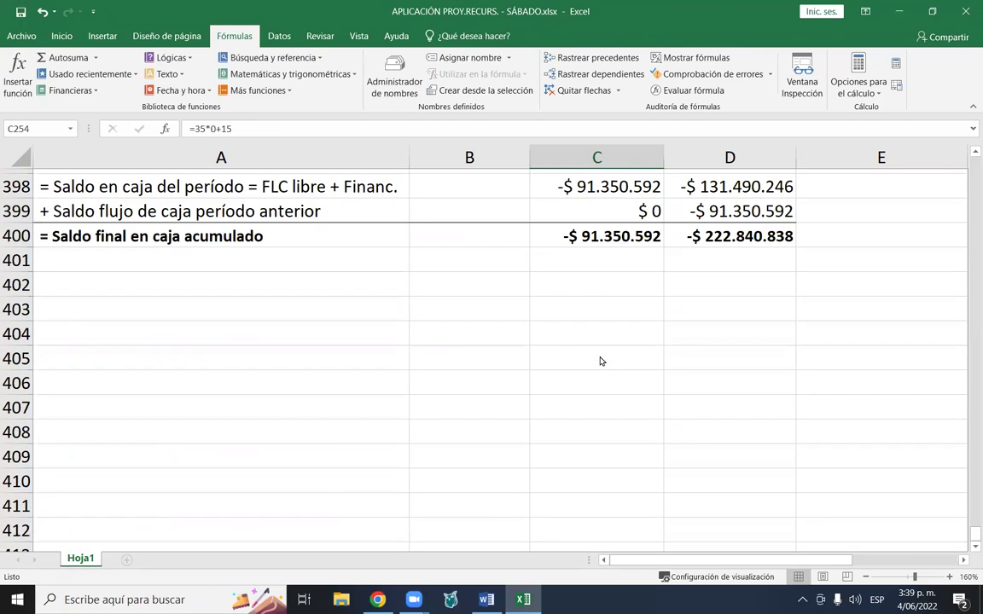
click(587, 238)
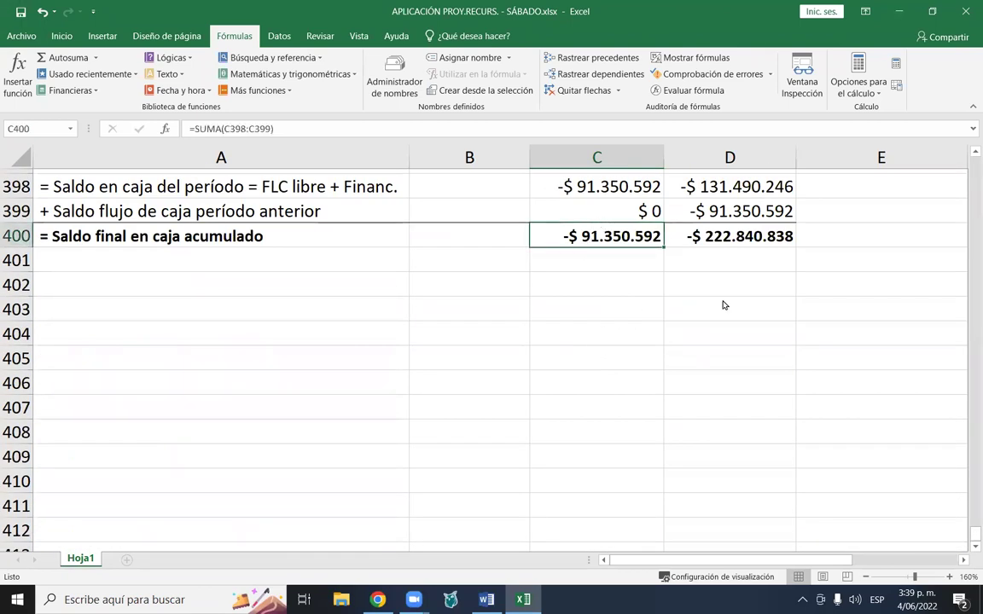
- Set the supplier payment days in E375 to 90 with the formula +50*0+90 and check the final accumulated balance in C400
scroll(725, 311, up, 9)
click(915, 287)
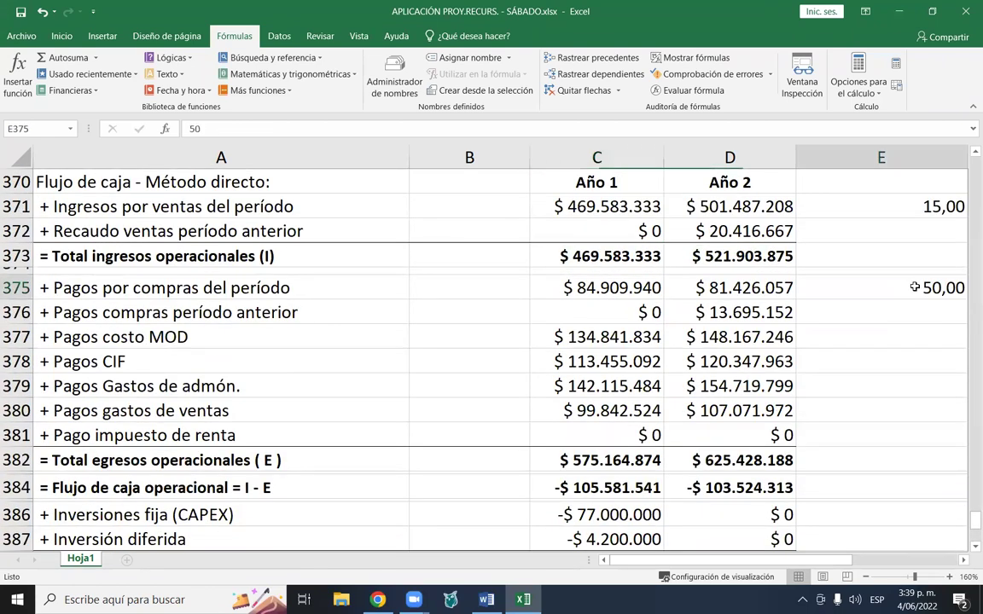
click(305, 125)
text(*0)
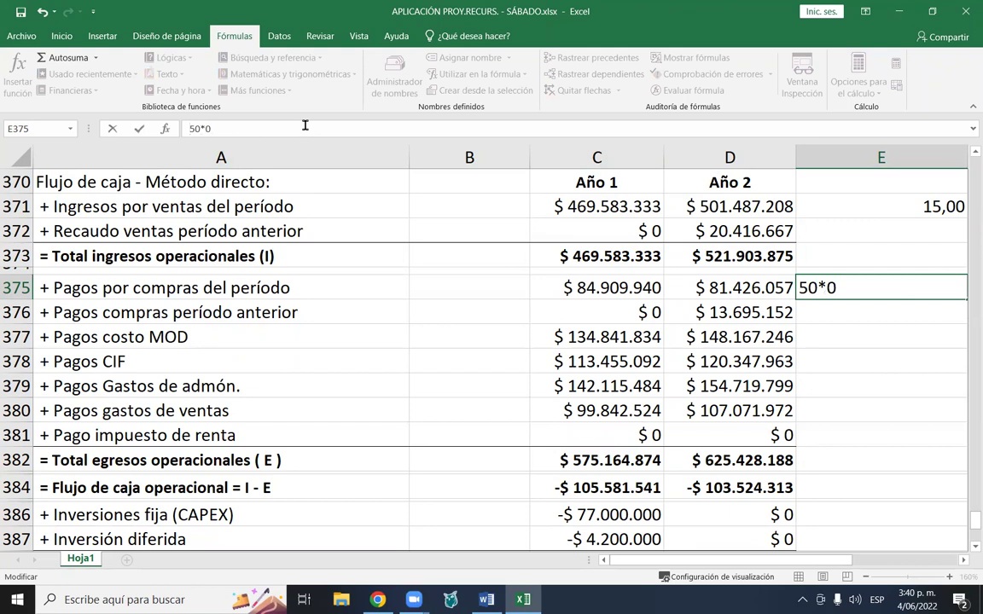
key(Home)
text(+)
key(End)
text(+)
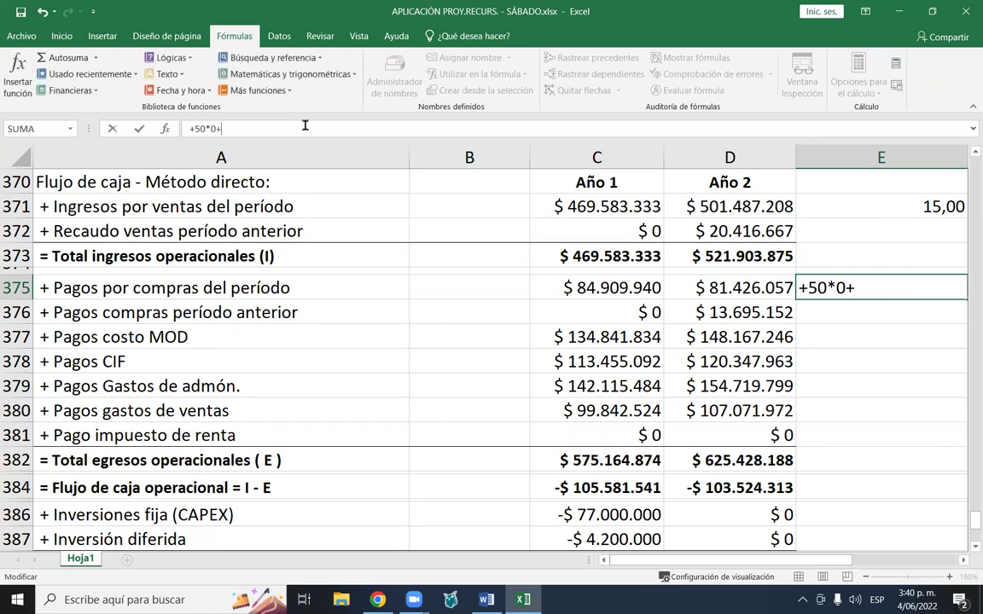
text(90)
key(Return)
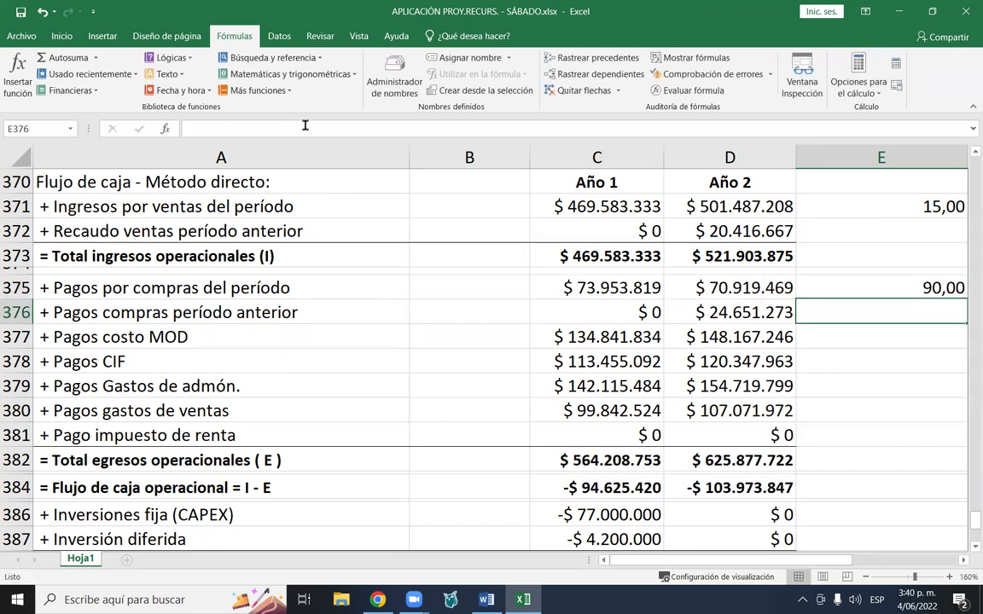
scroll(657, 267, down, 9)
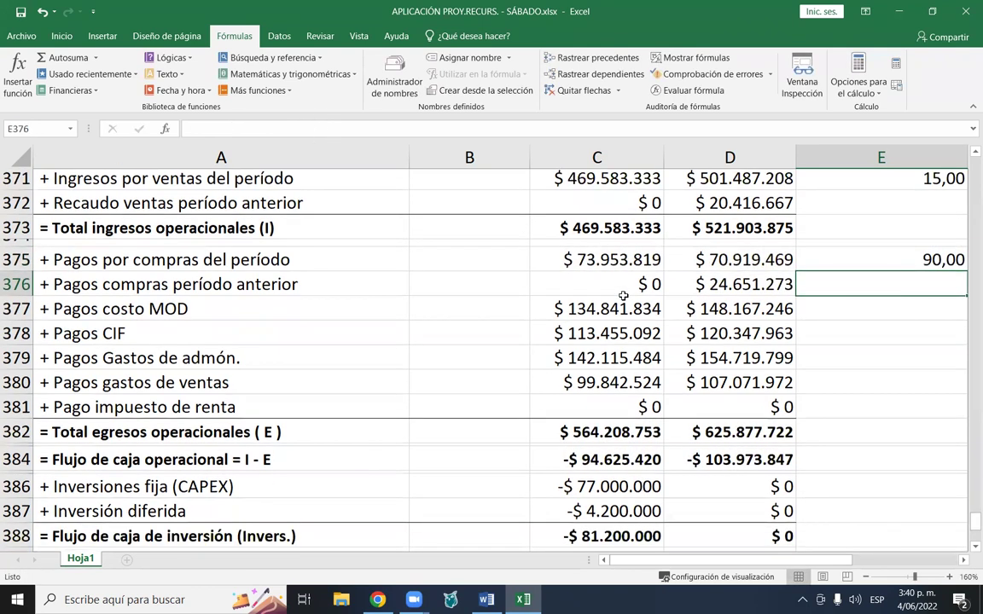
click(595, 234)
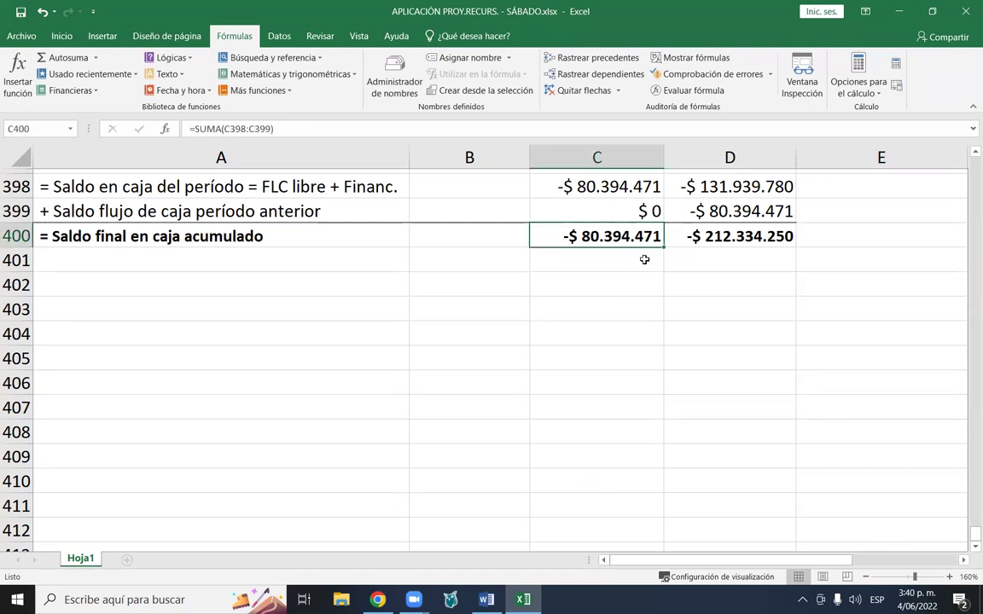
- Set the supplier payment days in E375, beside Pagos por compras del período, to 580
scroll(841, 223, up, 8)
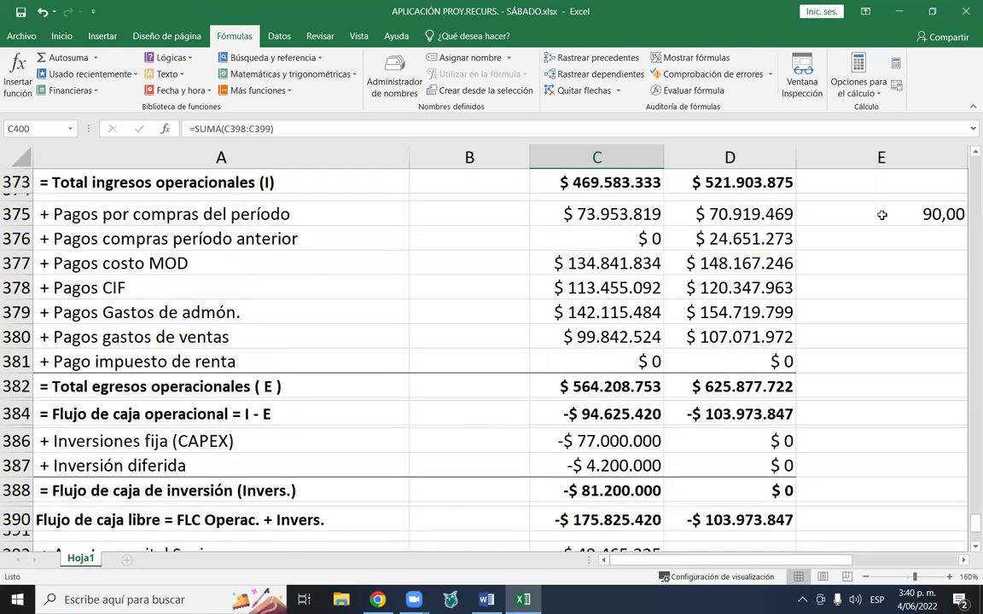
click(882, 215)
text(580)
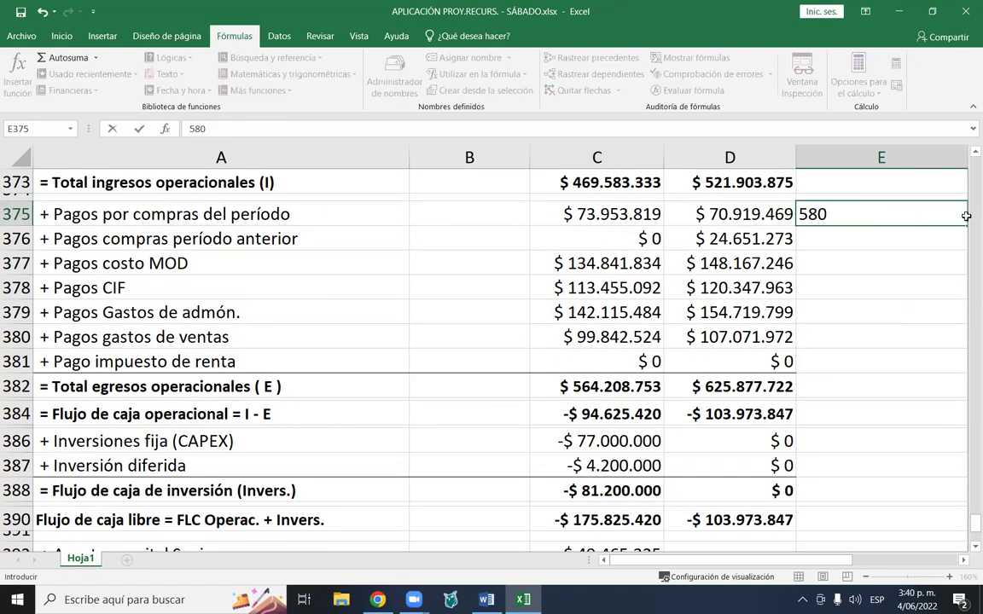
key(Return)
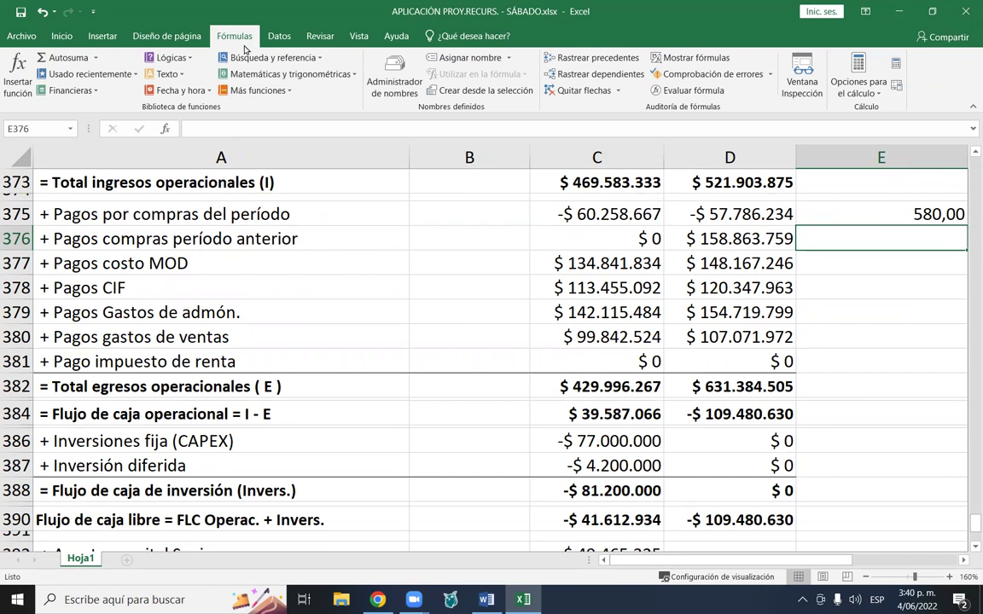
- Undo the last change to the supplier payment days in E375 and check the final accumulated cash balances
click(41, 11)
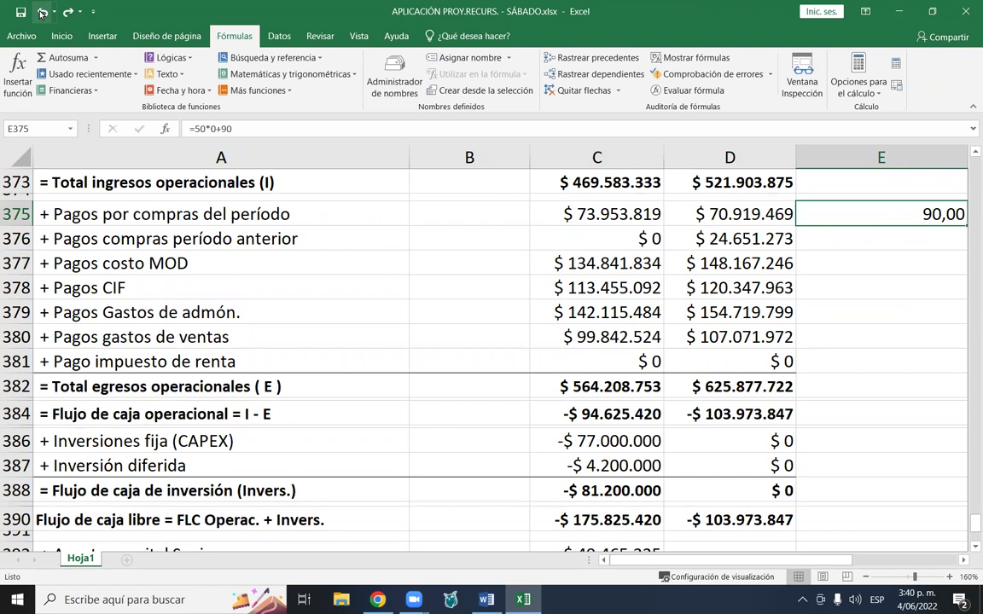
scroll(880, 347, down, 5)
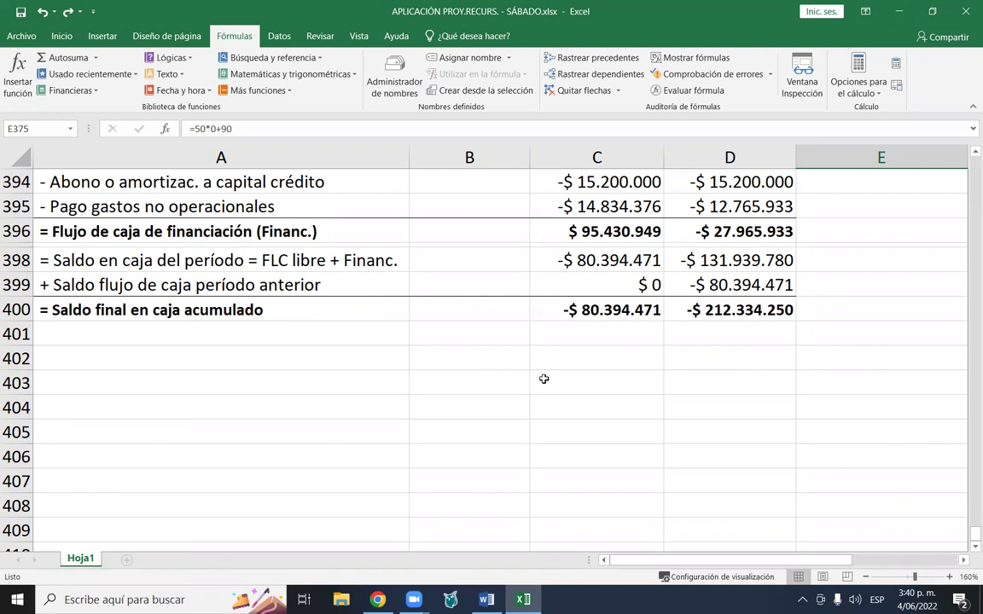
- Set the Recursos propios share in C265 of the Plan de financiación to 60%
scroll(577, 315, up, 16)
scroll(587, 318, up, 19)
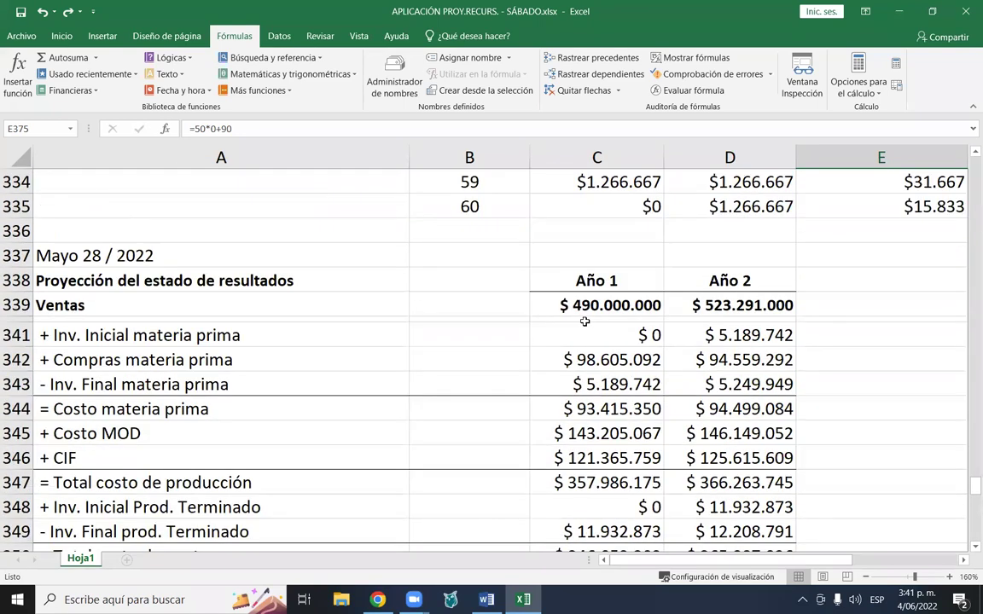
scroll(571, 323, up, 9)
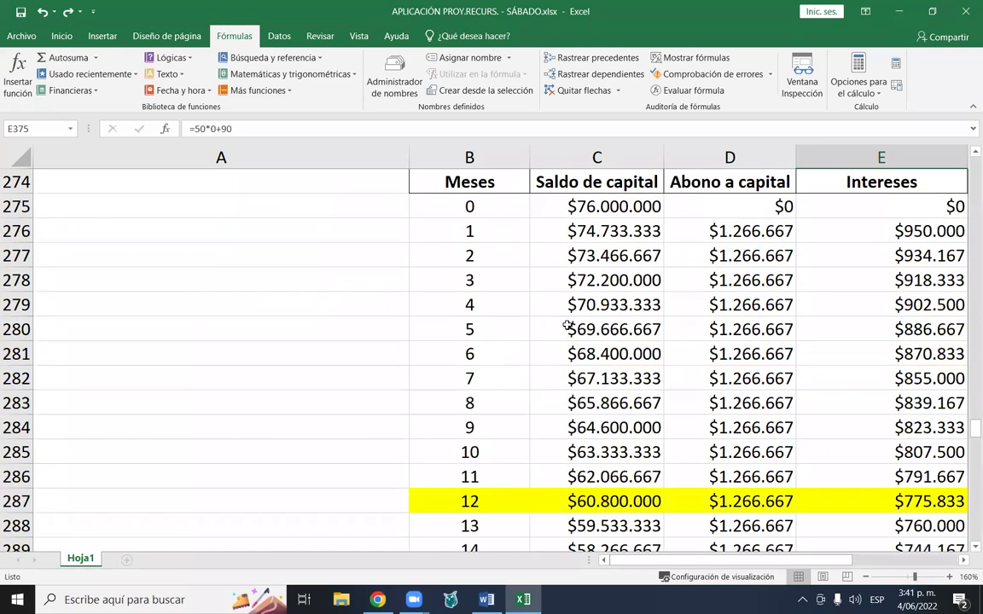
scroll(566, 325, down, 2)
scroll(567, 329, up, 5)
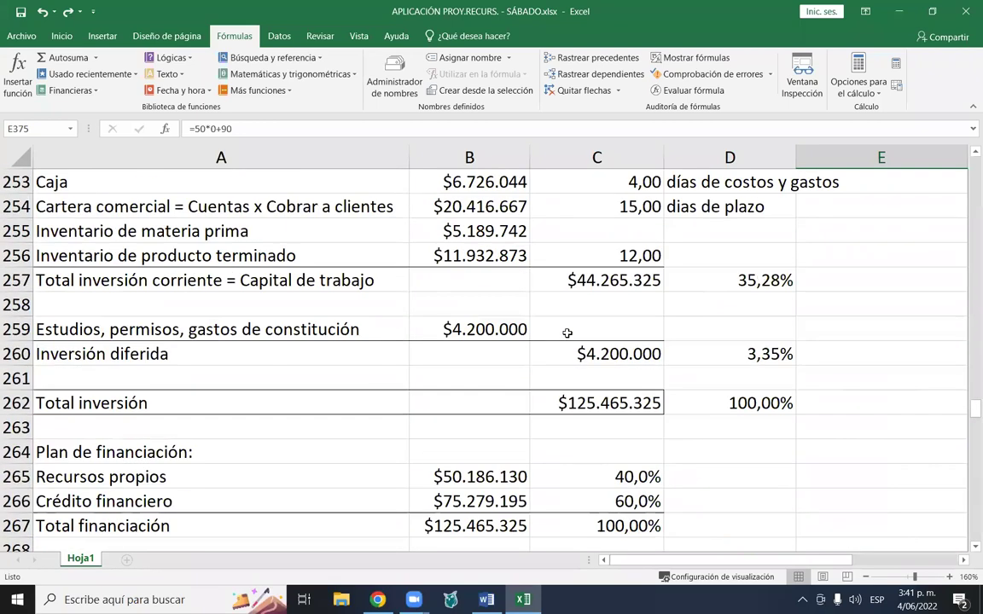
scroll(567, 333, up, 4)
scroll(566, 333, up, 1)
scroll(567, 332, down, 12)
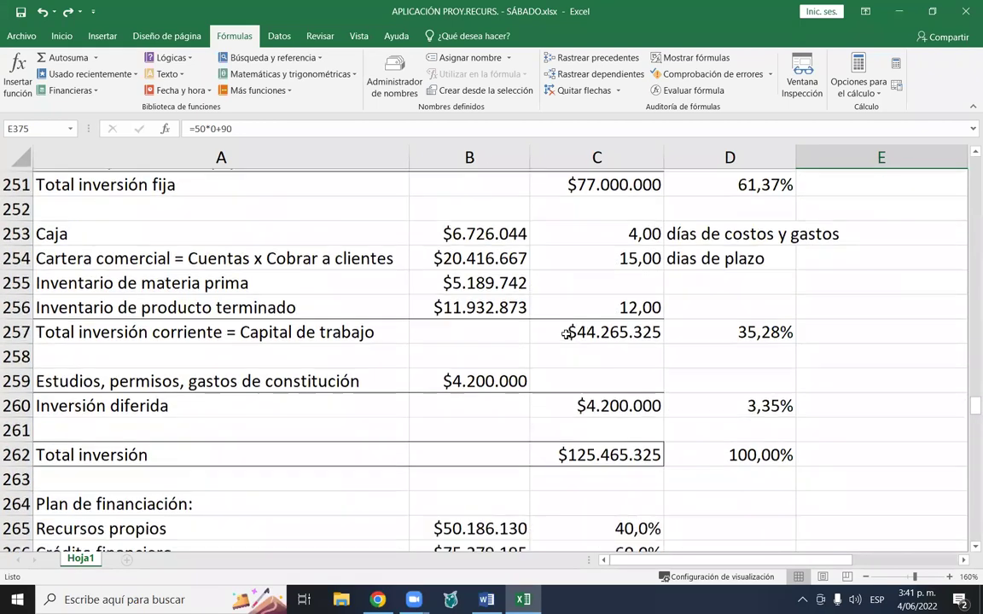
scroll(566, 334, down, 4)
scroll(549, 335, up, 11)
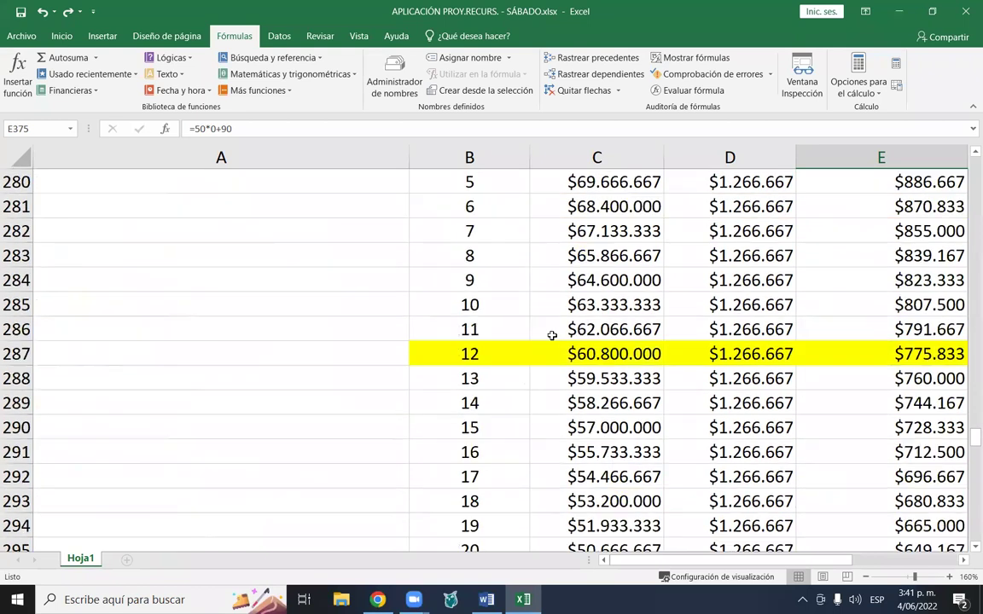
scroll(401, 358, down, 2)
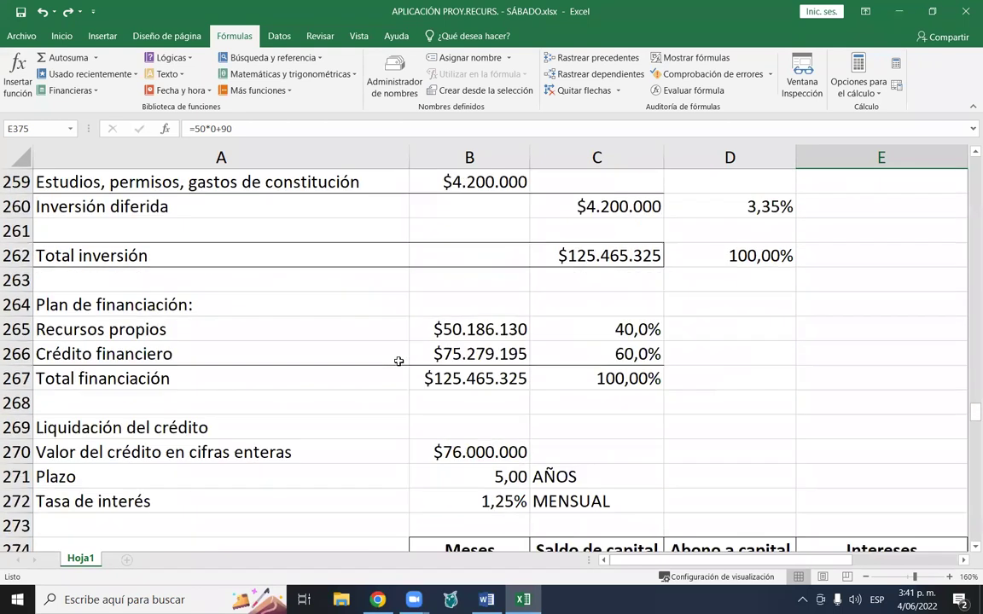
click(645, 357)
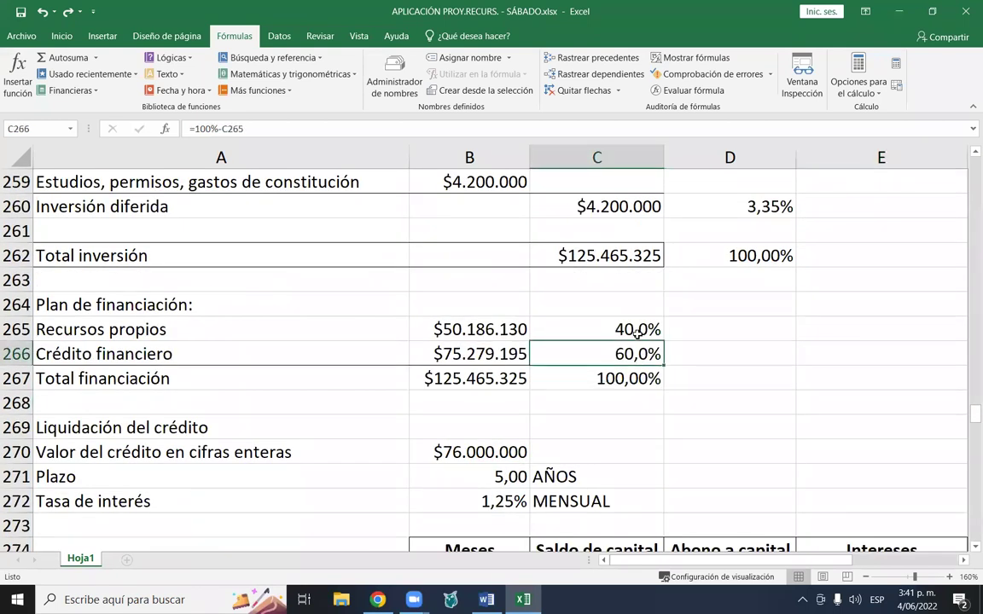
click(640, 328)
click(636, 353)
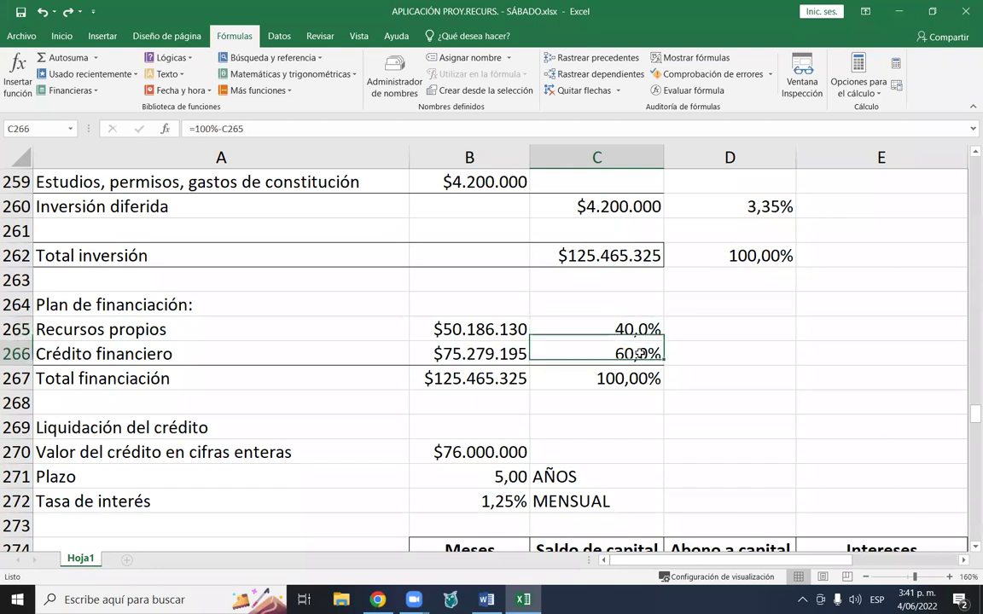
scroll(663, 369, down, 2)
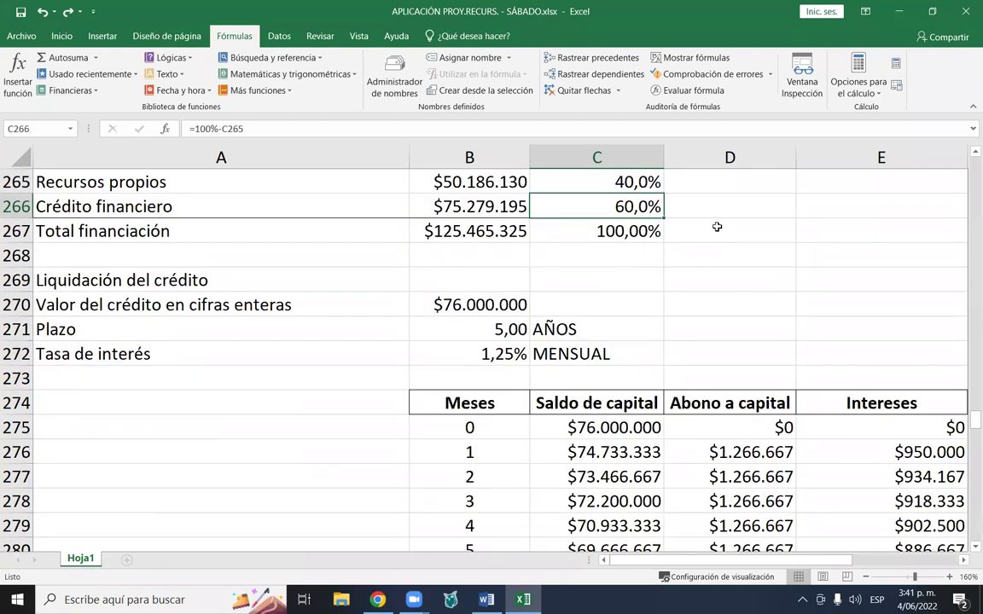
click(619, 179)
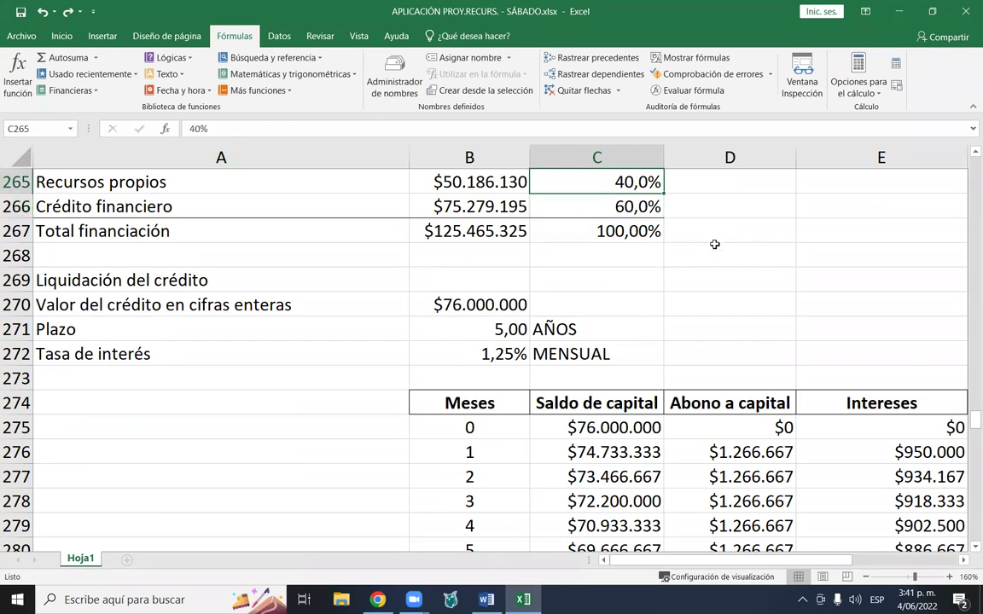
text(60)
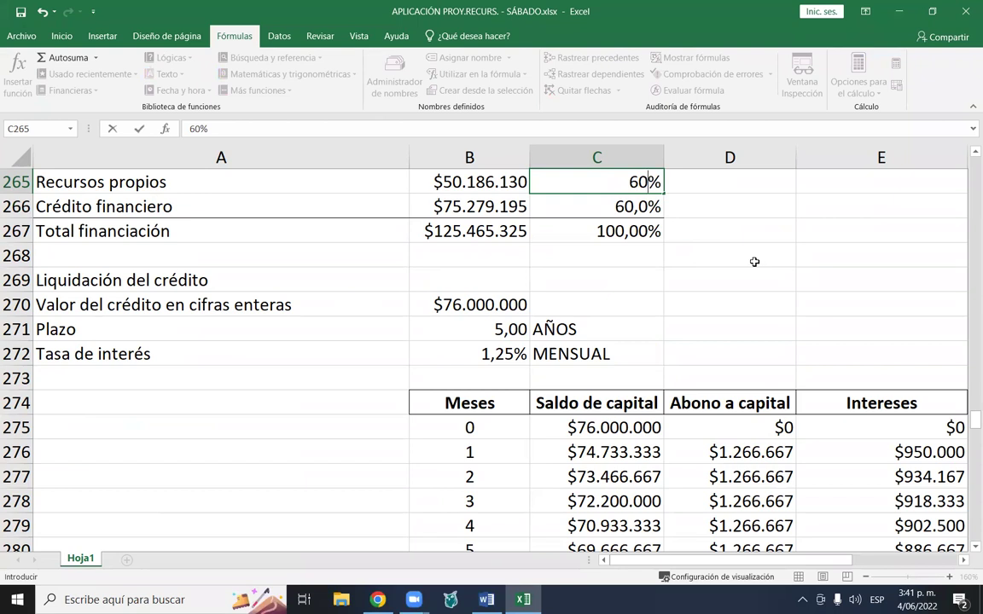
key(Return)
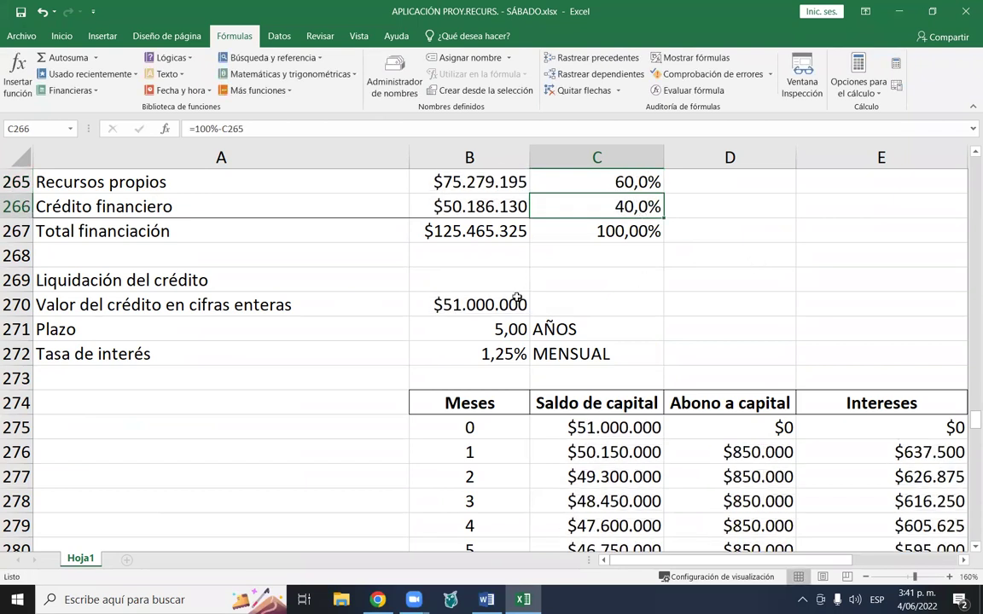
- Check the rounded credit value in B270, undoing and redoing the Recursos propios share change to compare both results
click(468, 309)
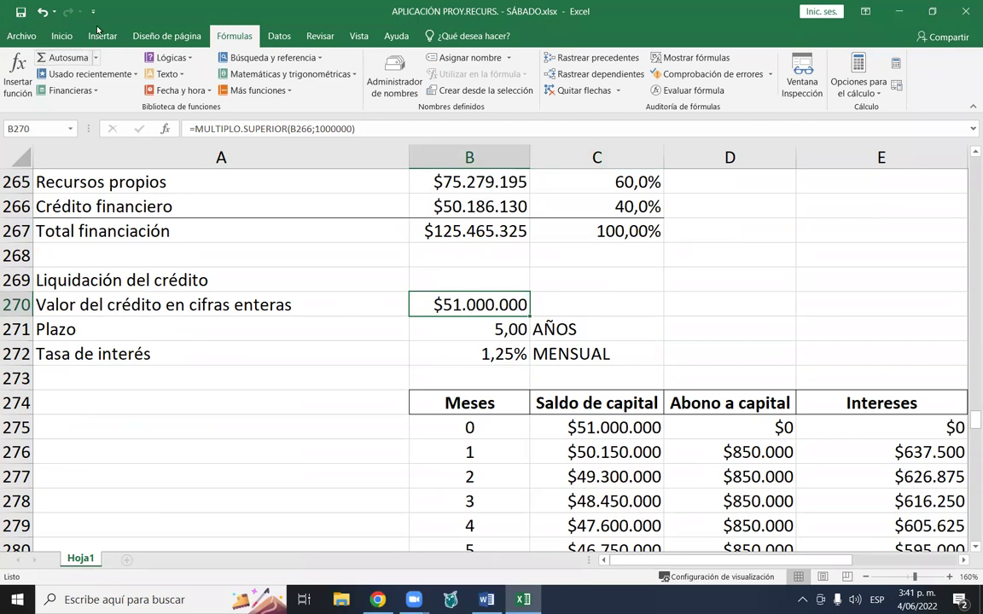
click(41, 12)
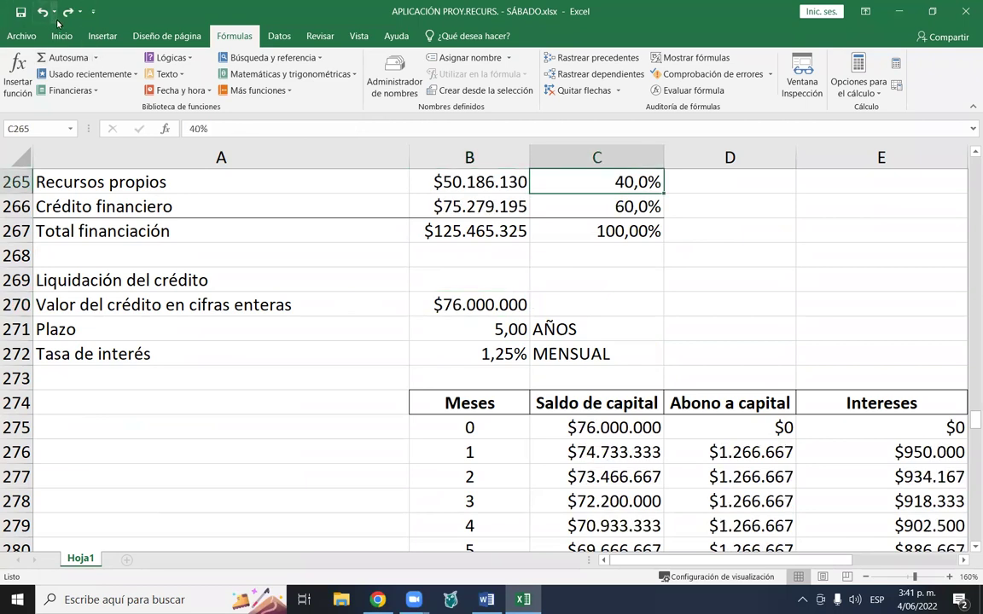
click(67, 12)
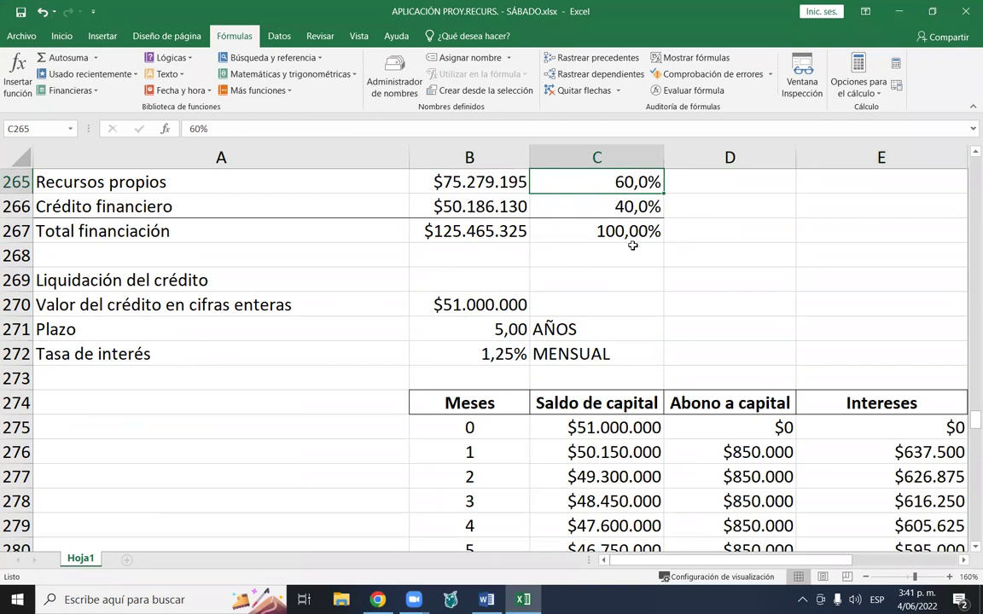
- Check the Año 1 final accumulated cash balance in C400 under the new financing mix
scroll(628, 256, down, 7)
scroll(628, 264, down, 20)
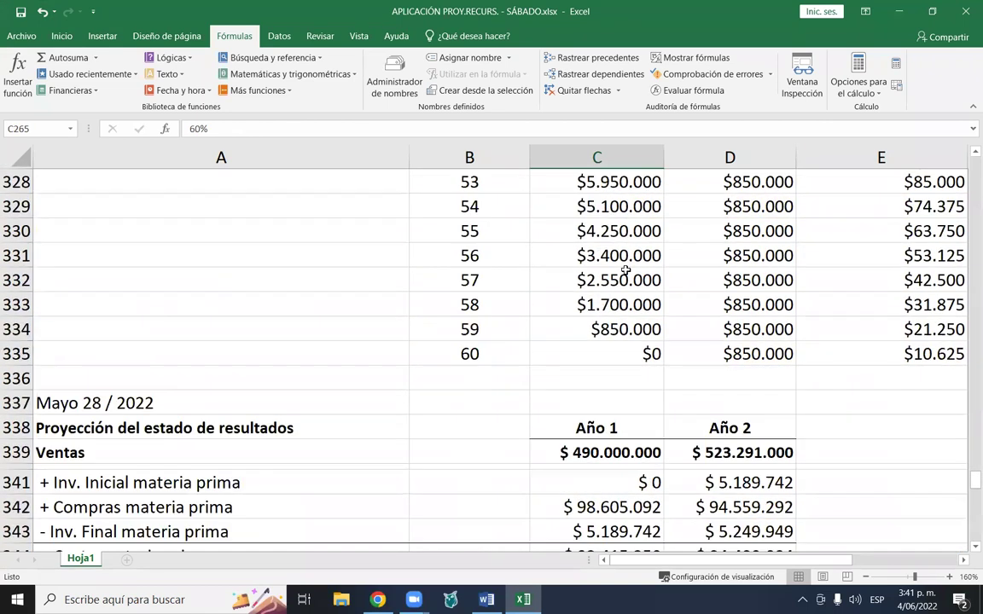
scroll(626, 269, down, 13)
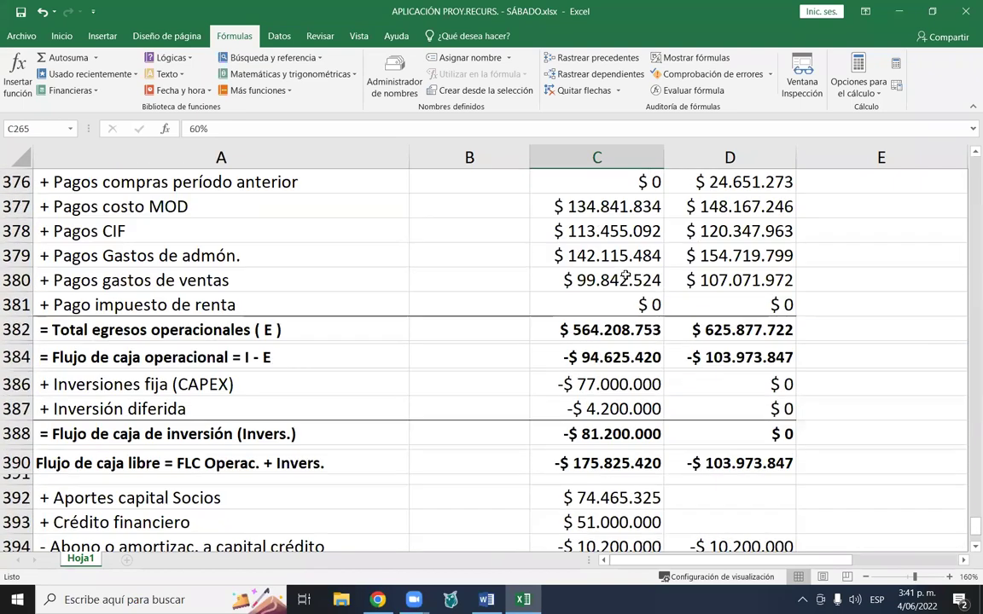
click(598, 309)
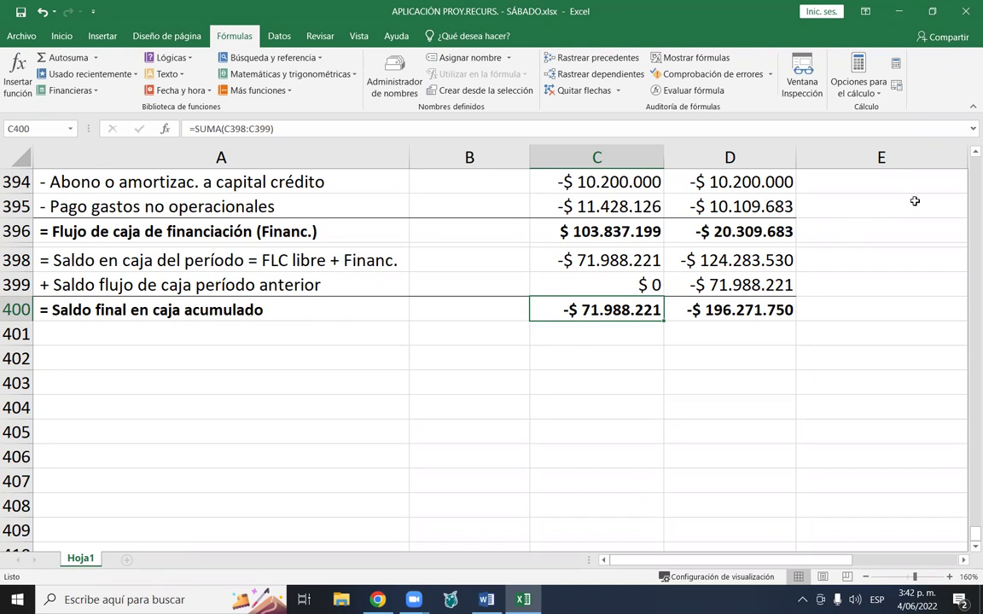
- Set the credit term (Plazo) in B271 to 7 years
scroll(956, 229, up, 7)
scroll(956, 231, up, 16)
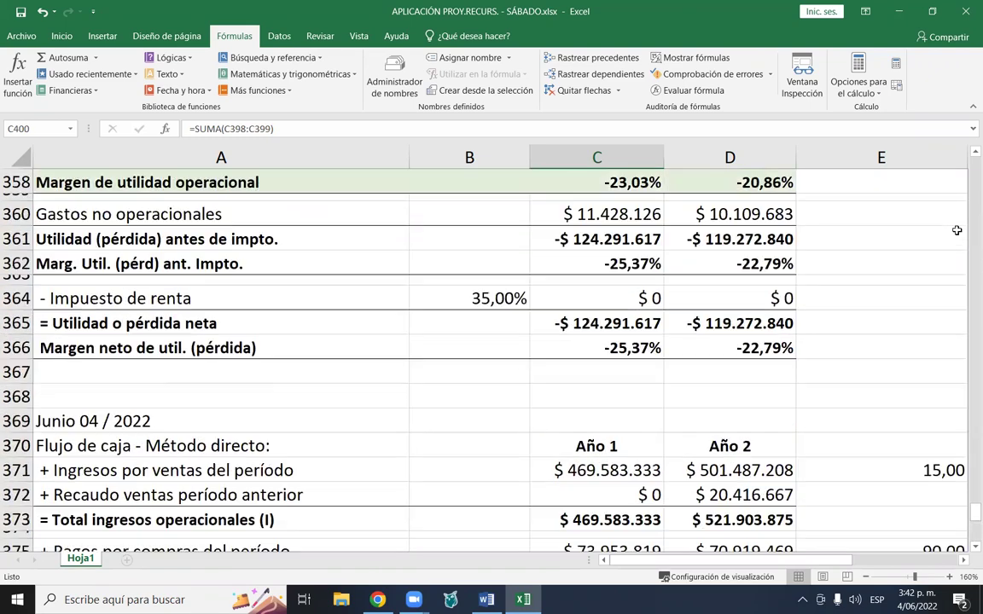
scroll(949, 232, up, 19)
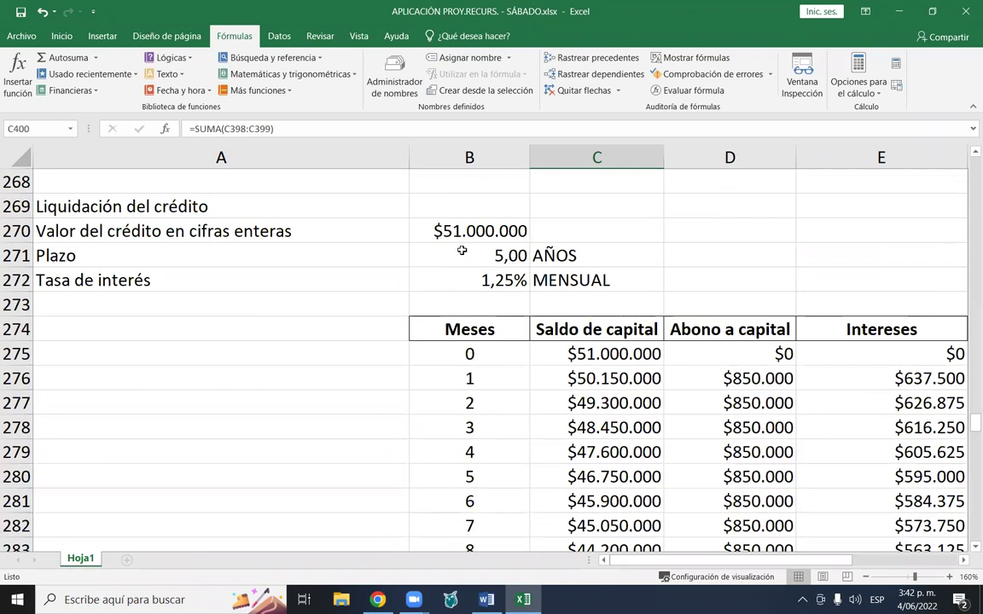
click(492, 248)
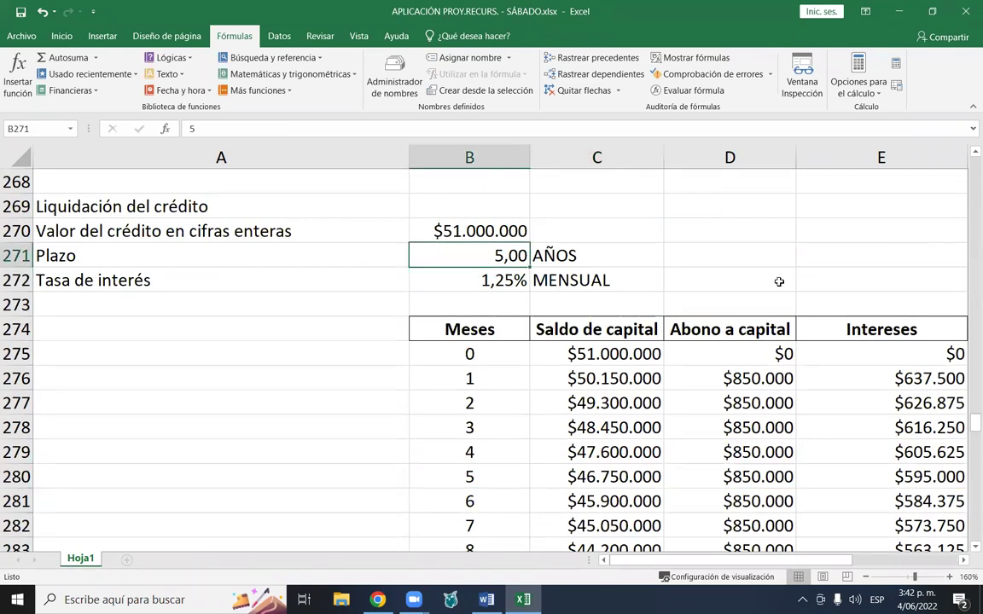
text(7)
key(Return)
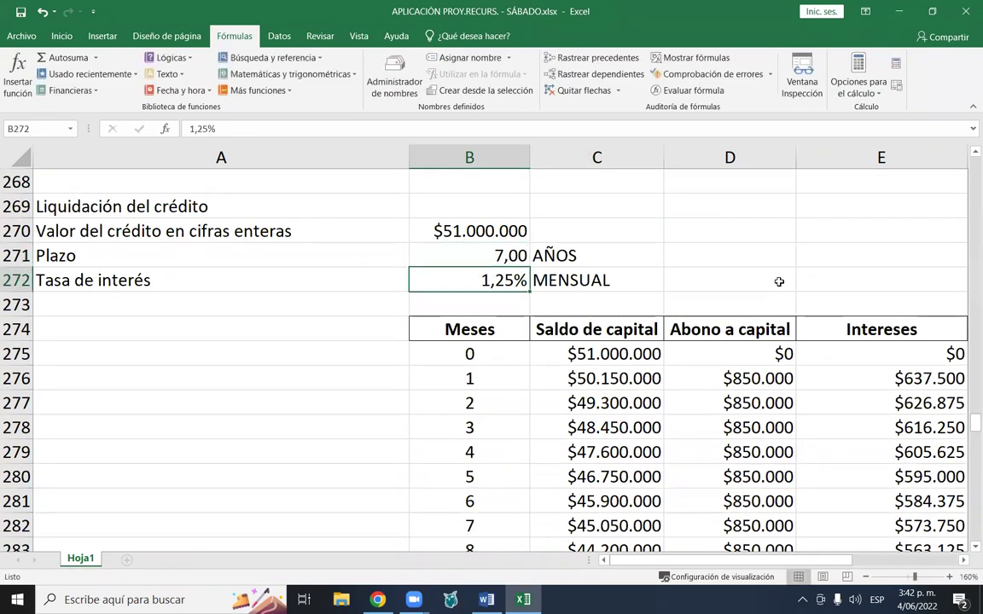
- Replace the month 1 Abono a capital formula in D276 with =C275/($B$271*12) so it depends on the credit term
click(725, 378)
scroll(690, 341, down, 2)
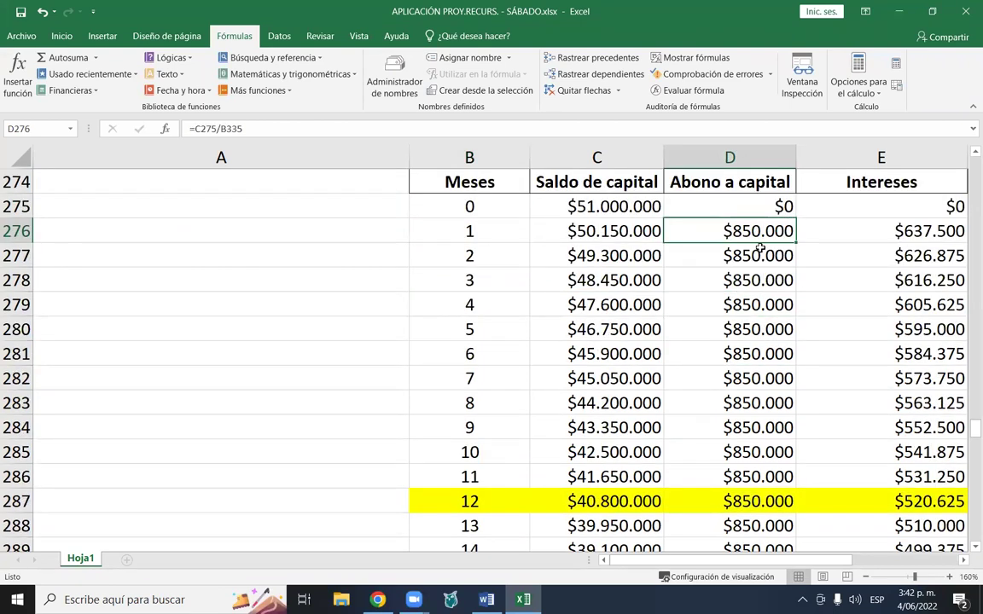
scroll(760, 247, up, 3)
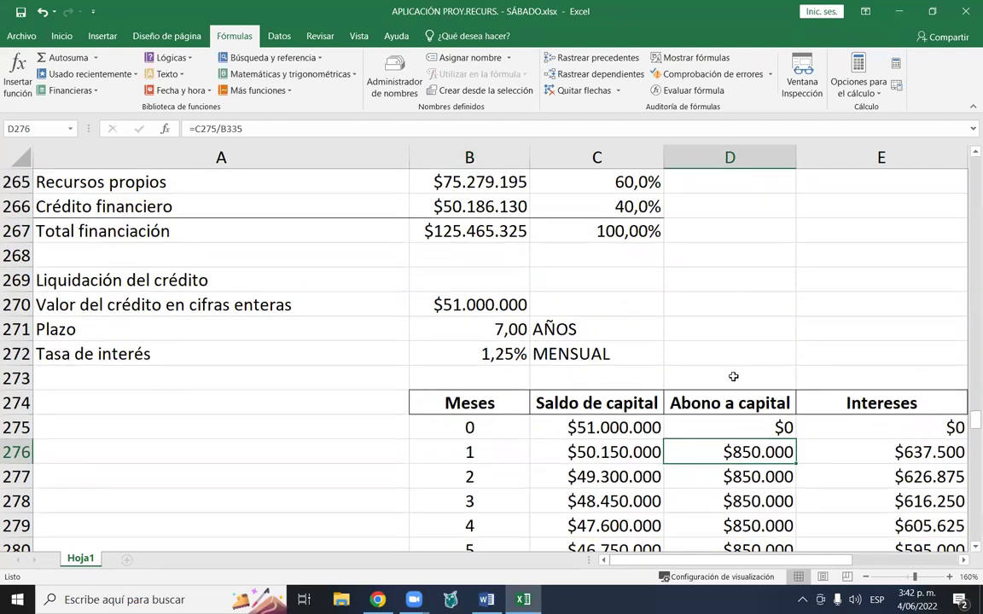
scroll(734, 376, down, 2)
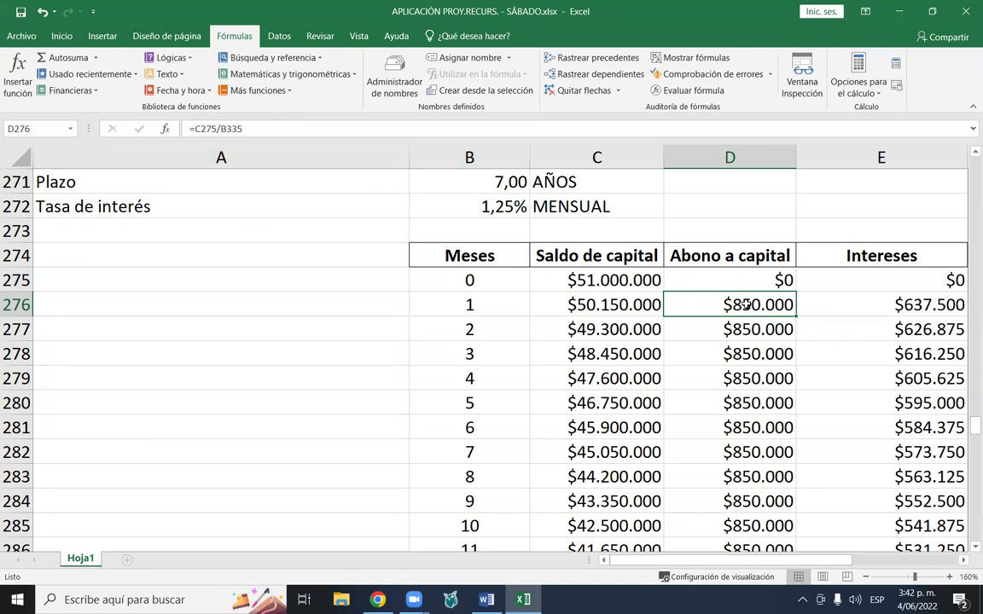
text(=)
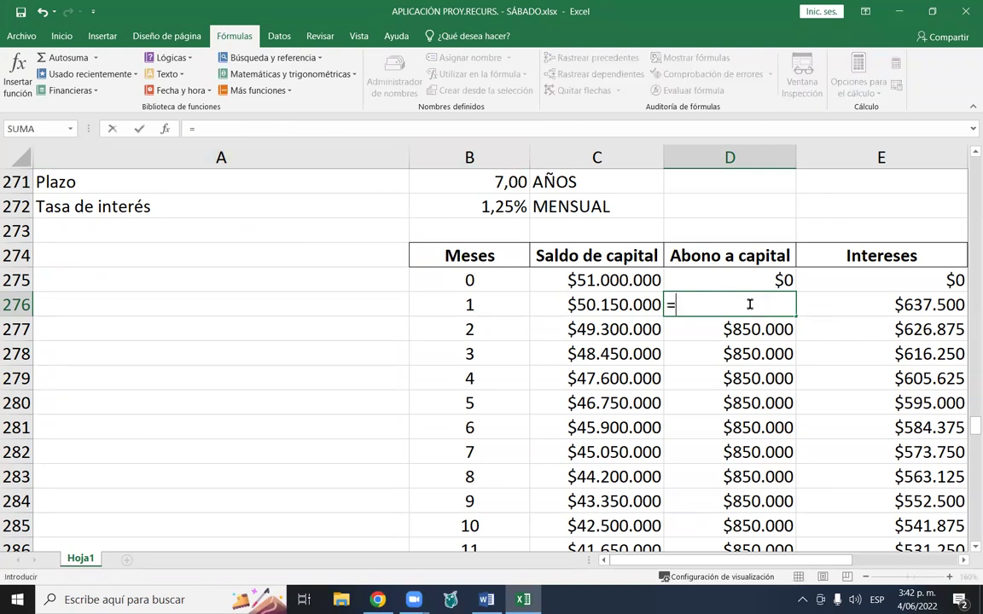
click(614, 279)
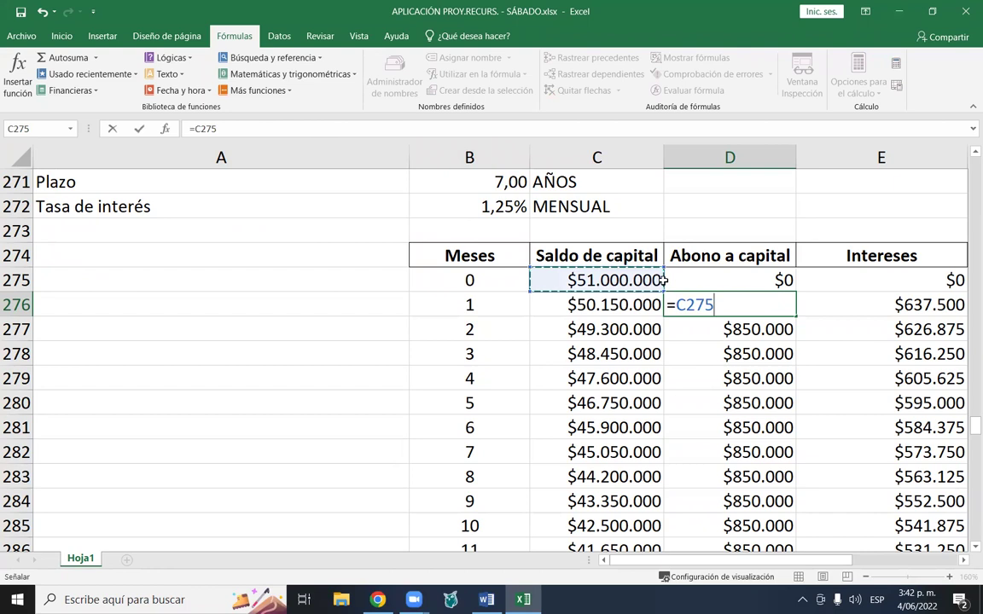
text(/)
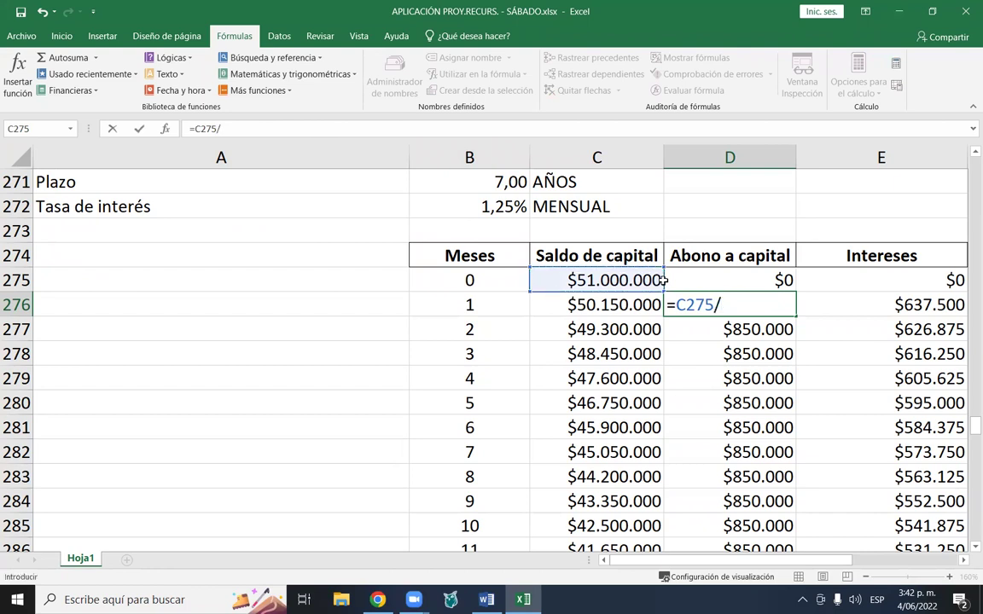
text(()
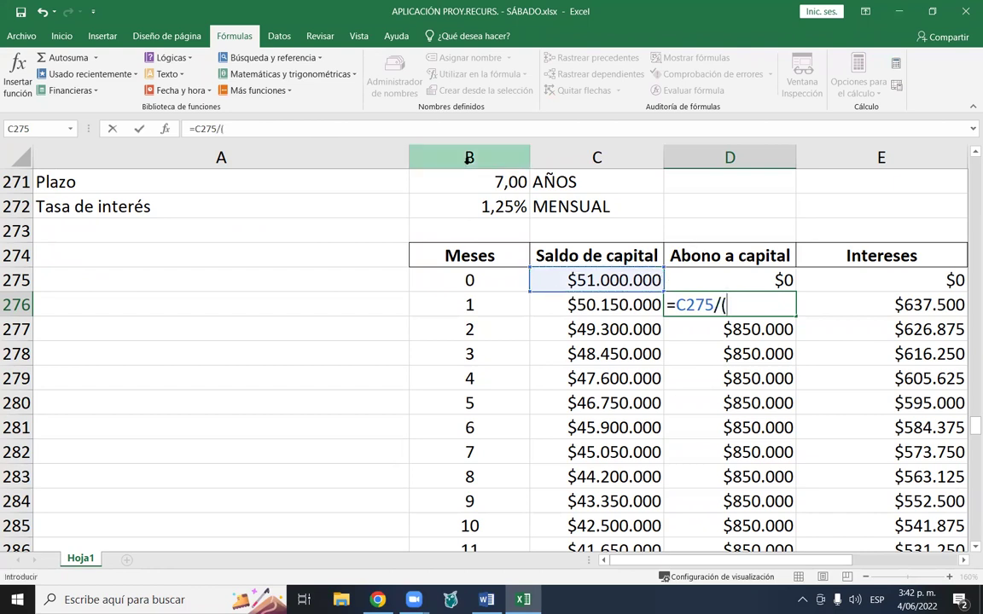
click(479, 186)
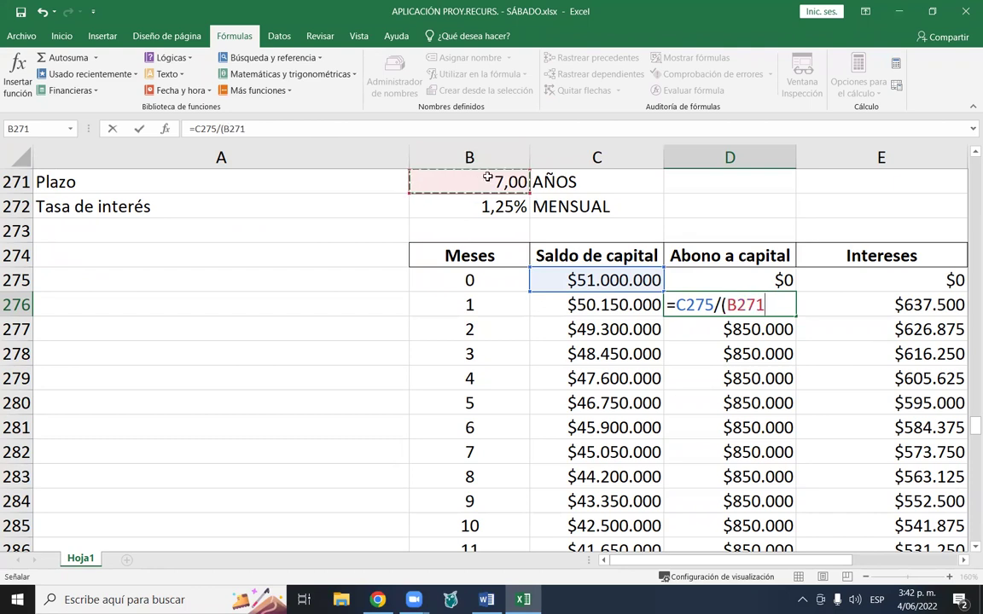
text(*12)
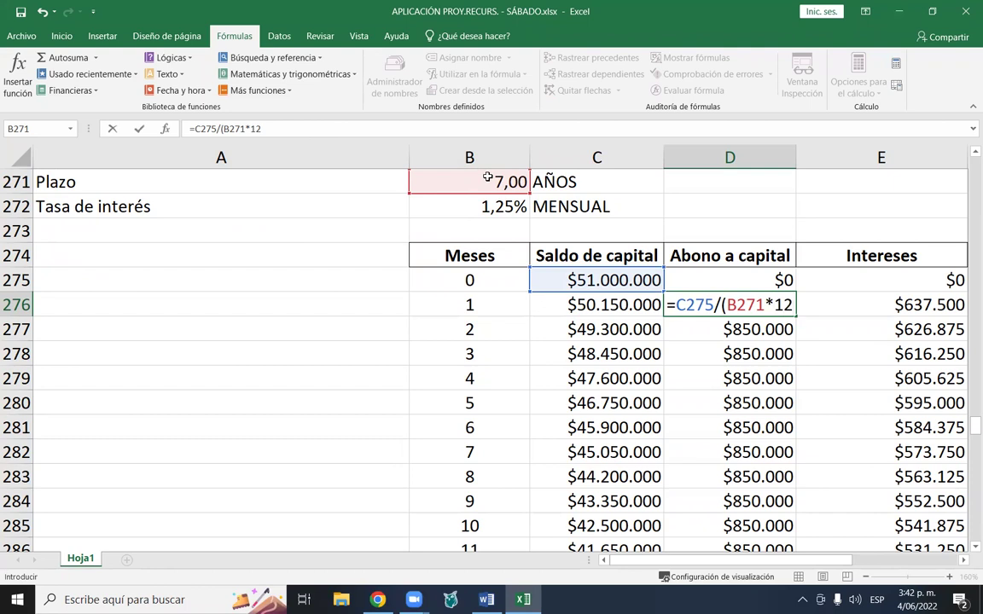
text())
drag(751, 309, 757, 309)
key(F4)
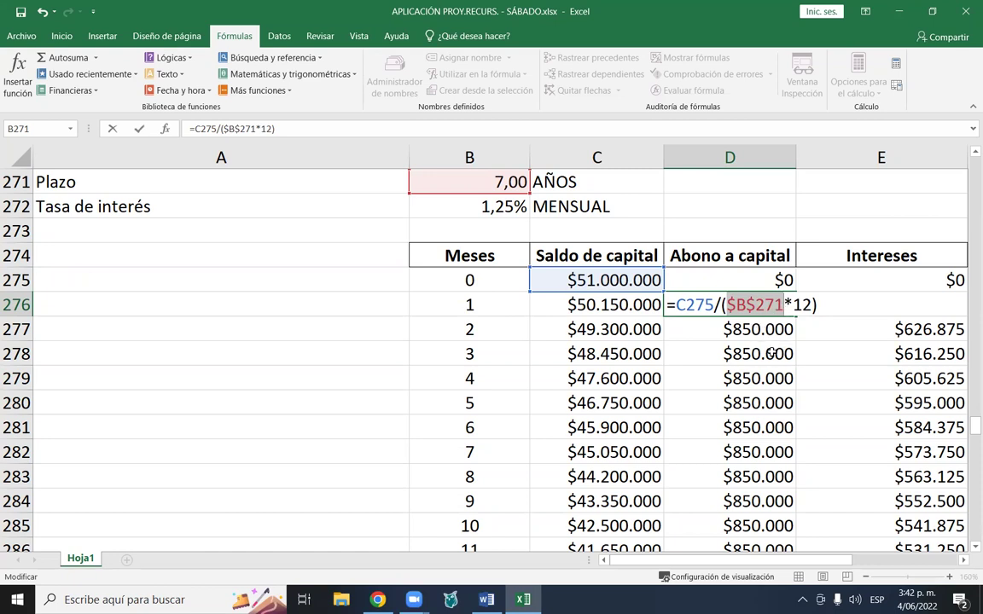
key(Return)
key(Up)
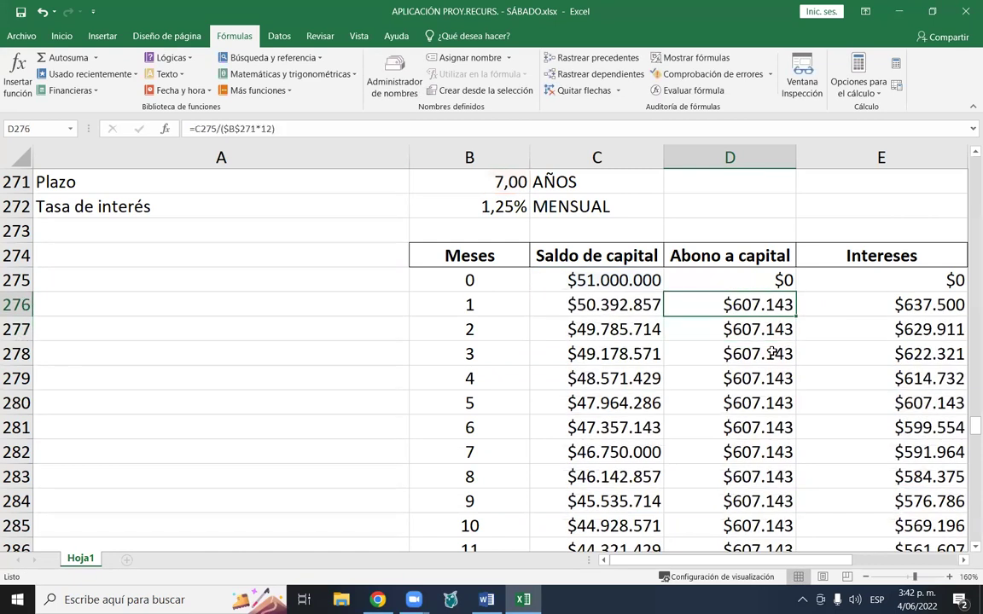
- Check the Año 1 final accumulated cash balance in C400 under the 7-year credit term
scroll(692, 312, down, 2)
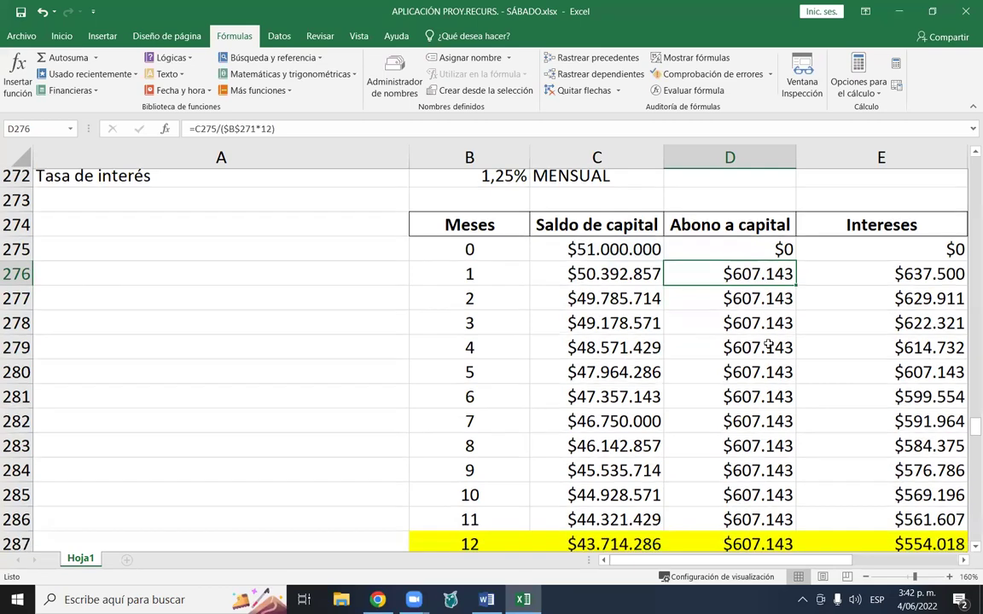
scroll(662, 337, down, 20)
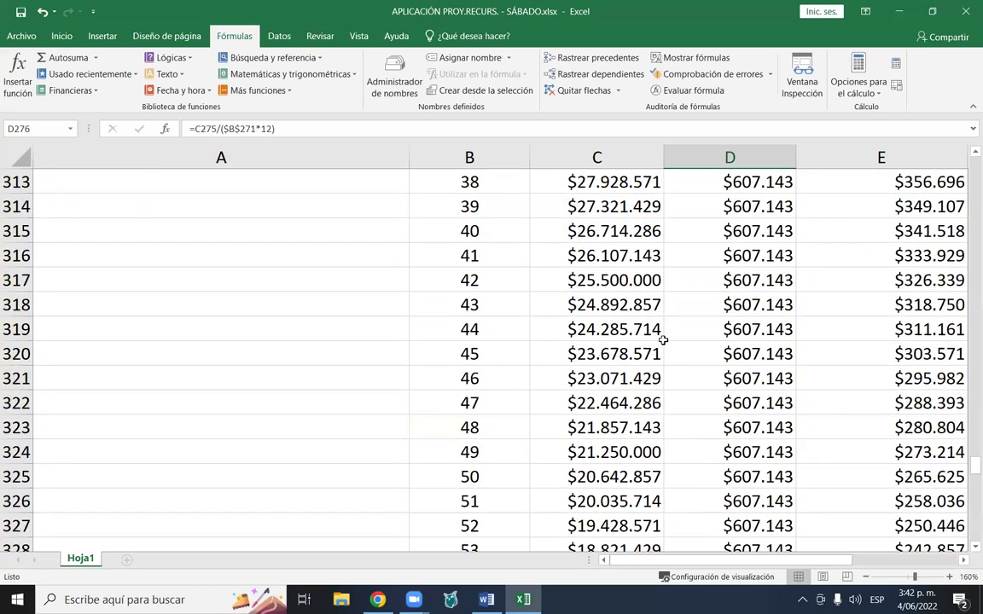
scroll(662, 343, down, 14)
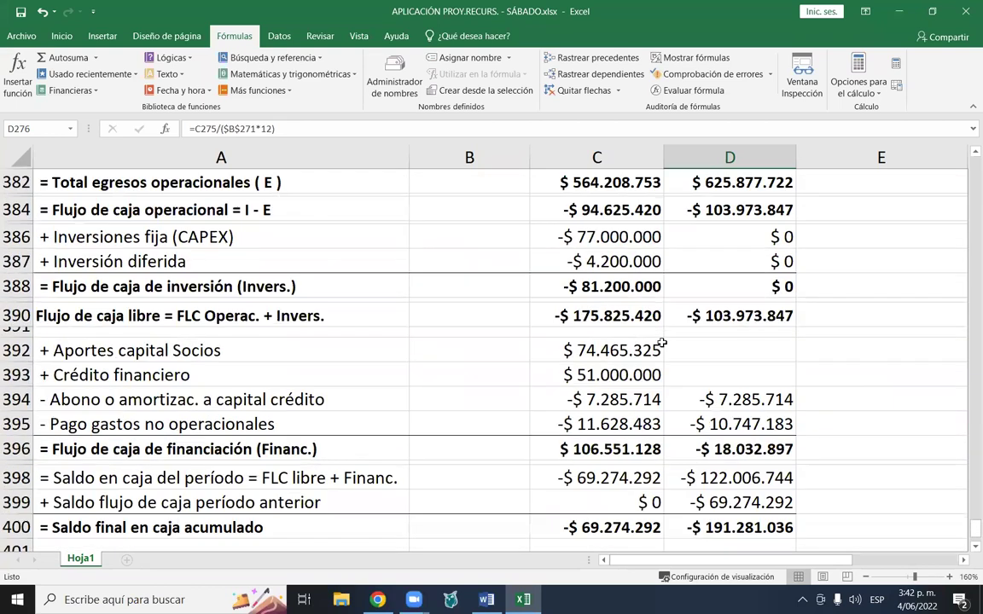
click(607, 309)
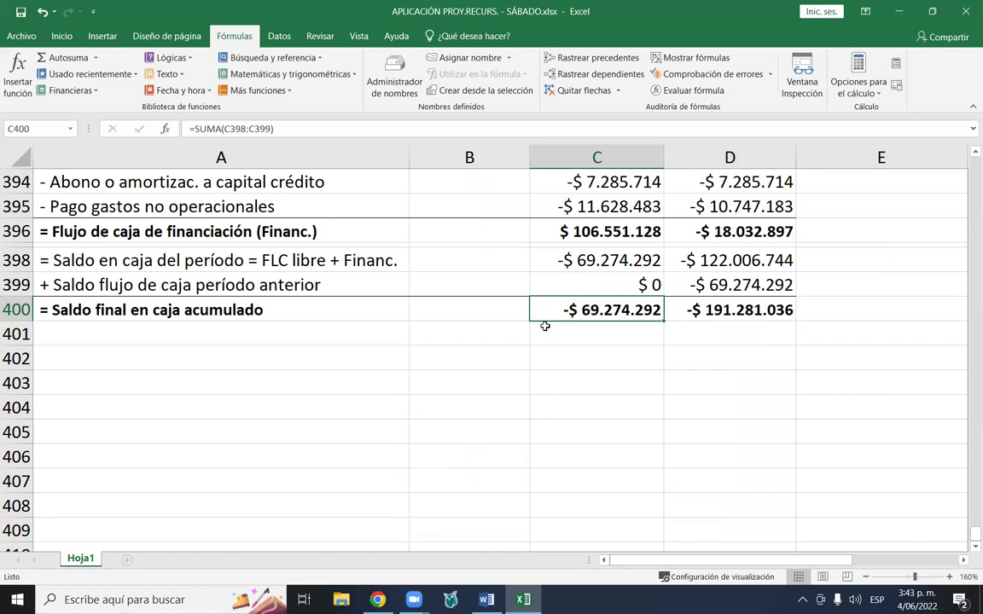
- Lower the Gerente salary multiple in B183, trying 3 first and settling on 2,85 x SMMLV
scroll(702, 351, up, 5)
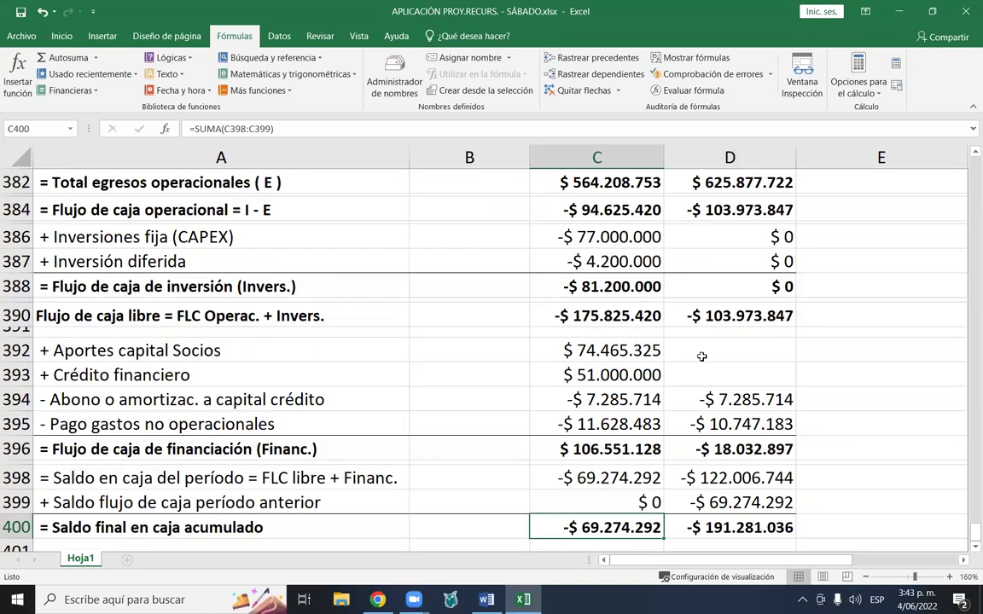
scroll(704, 359, up, 20)
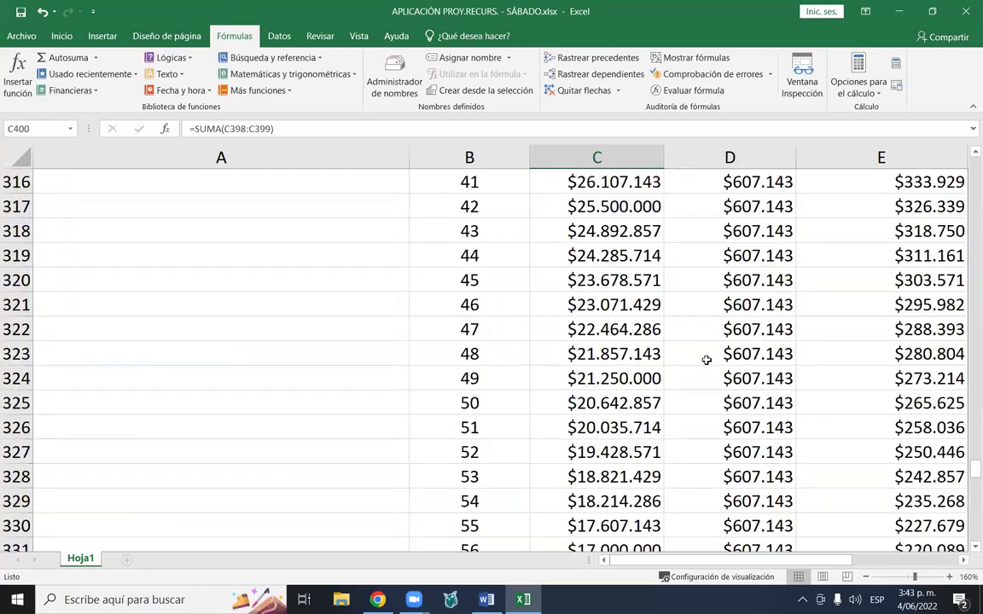
scroll(706, 360, up, 20)
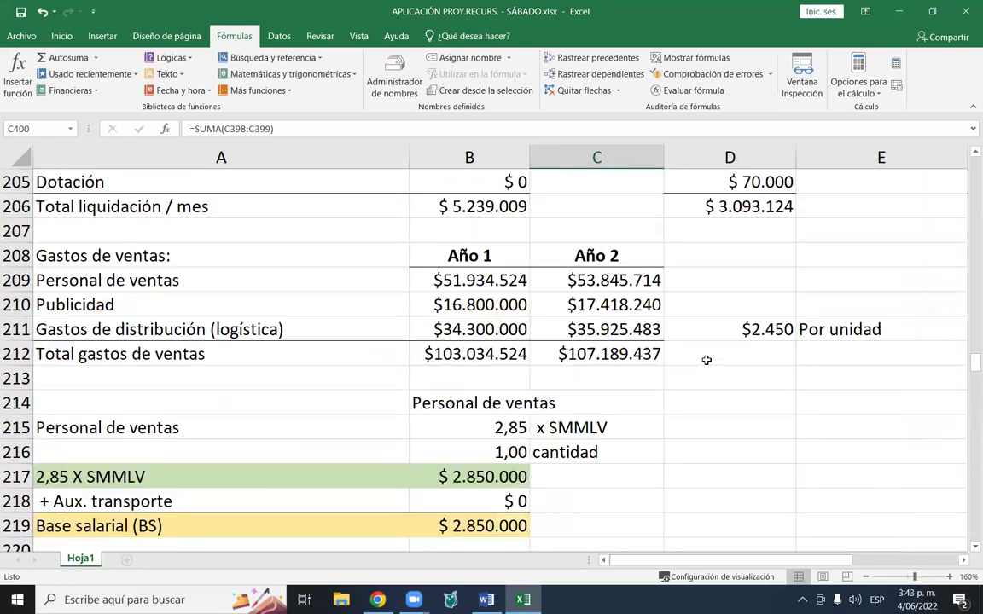
scroll(706, 360, up, 5)
scroll(566, 292, down, 3)
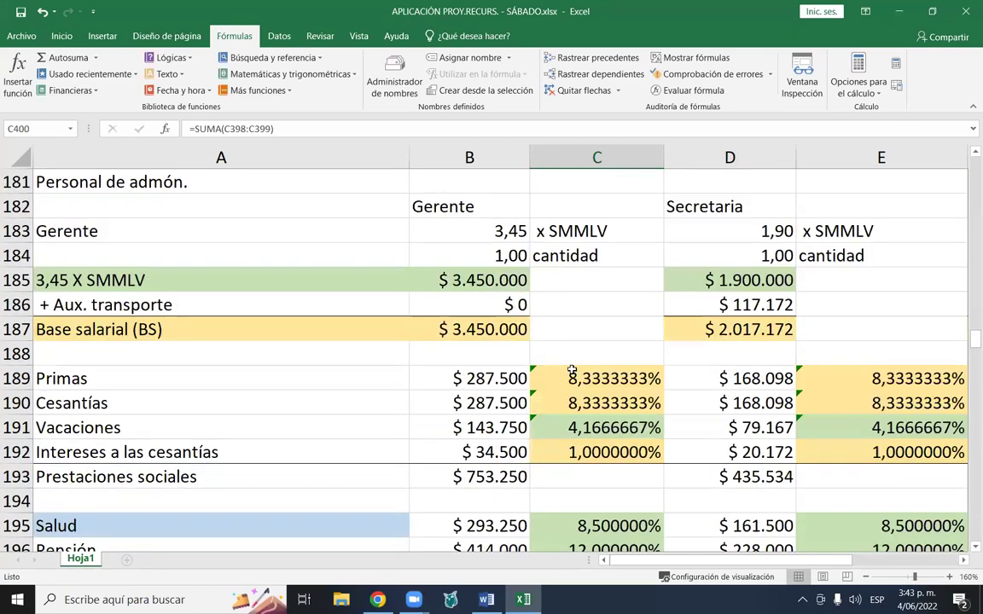
click(465, 228)
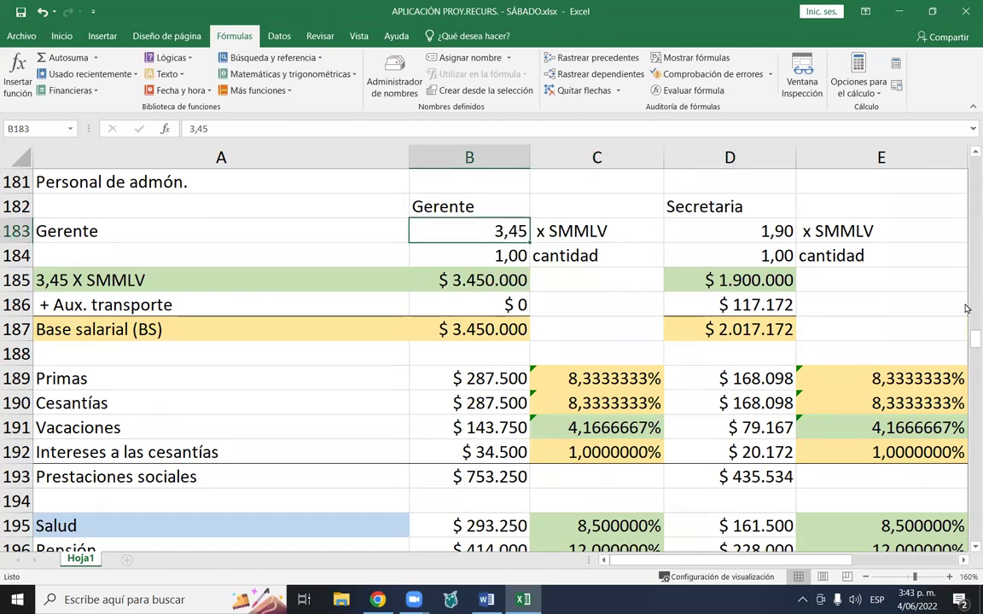
text(3)
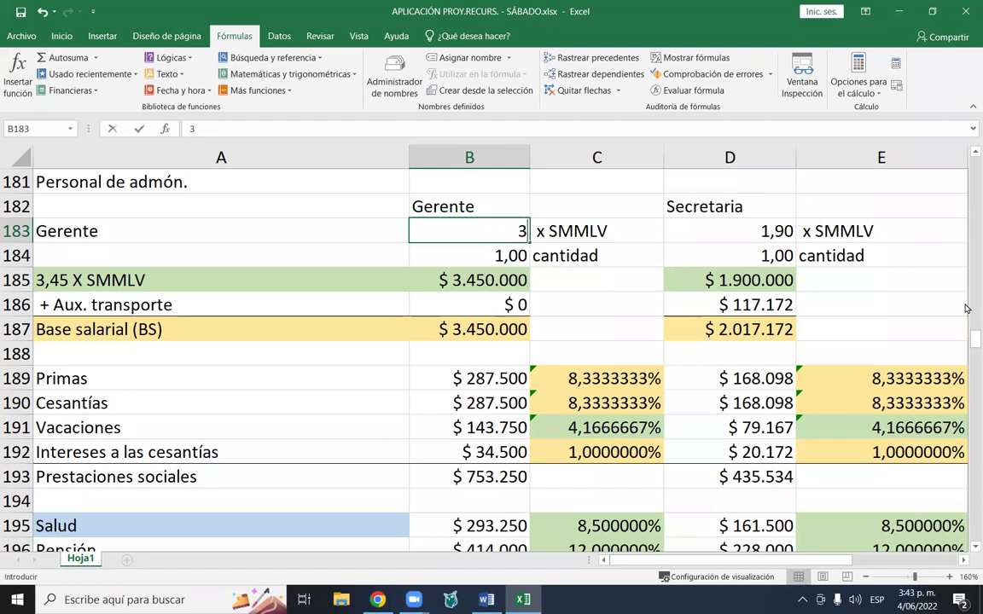
key(Return)
key(Up)
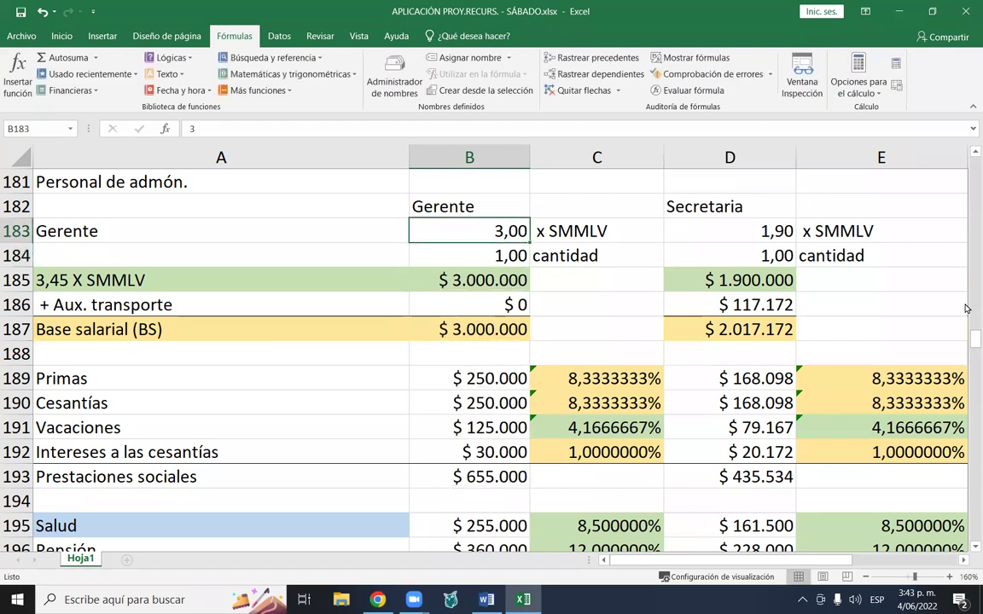
text(2,85)
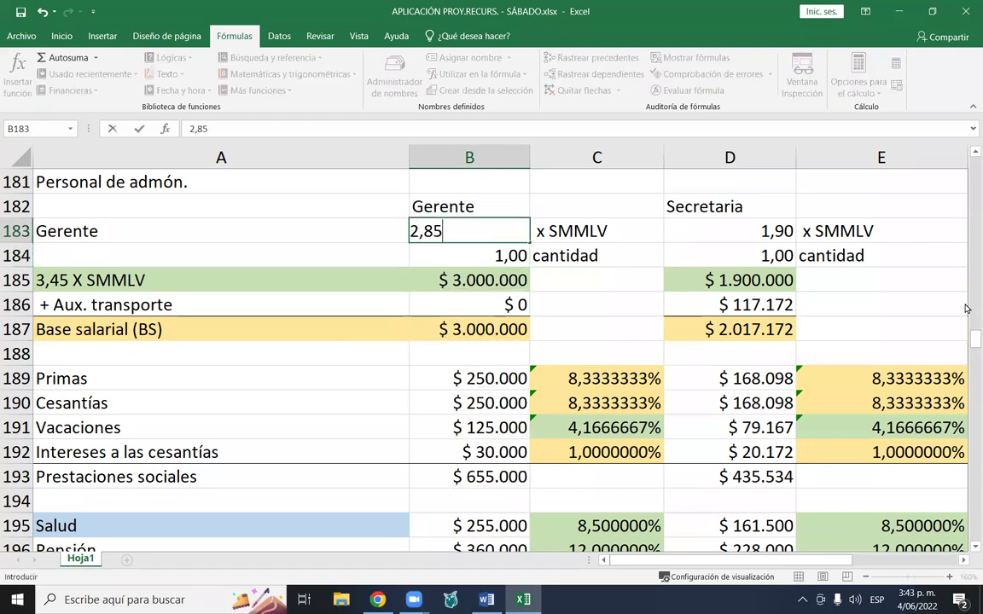
key(Return)
key(Up)
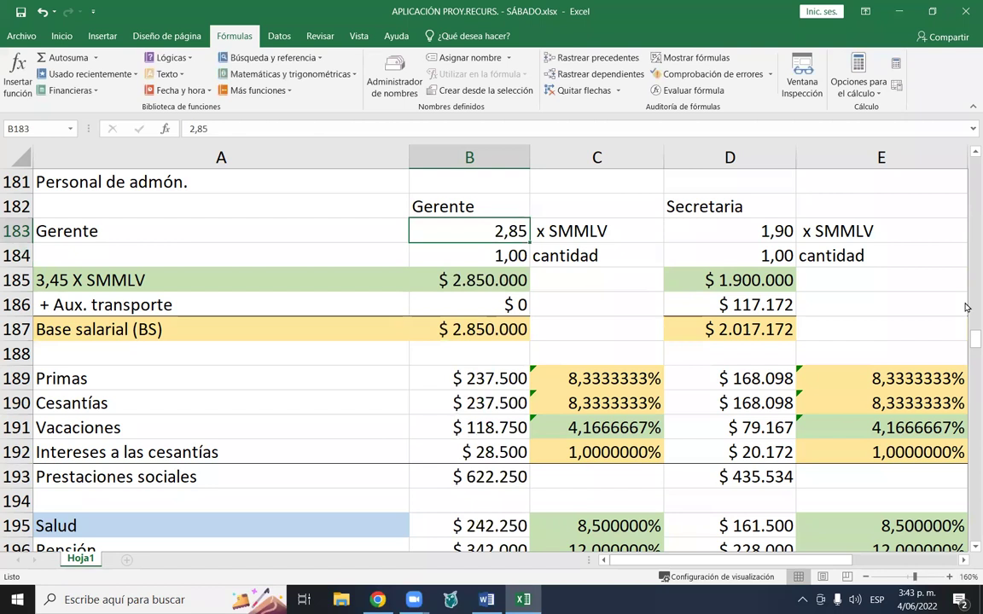
- Set the Secretaria salary multiple in D183 to 1,6 x SMMLV, leaving the Mensajero multiple as it is
key(Right)
key(Right)
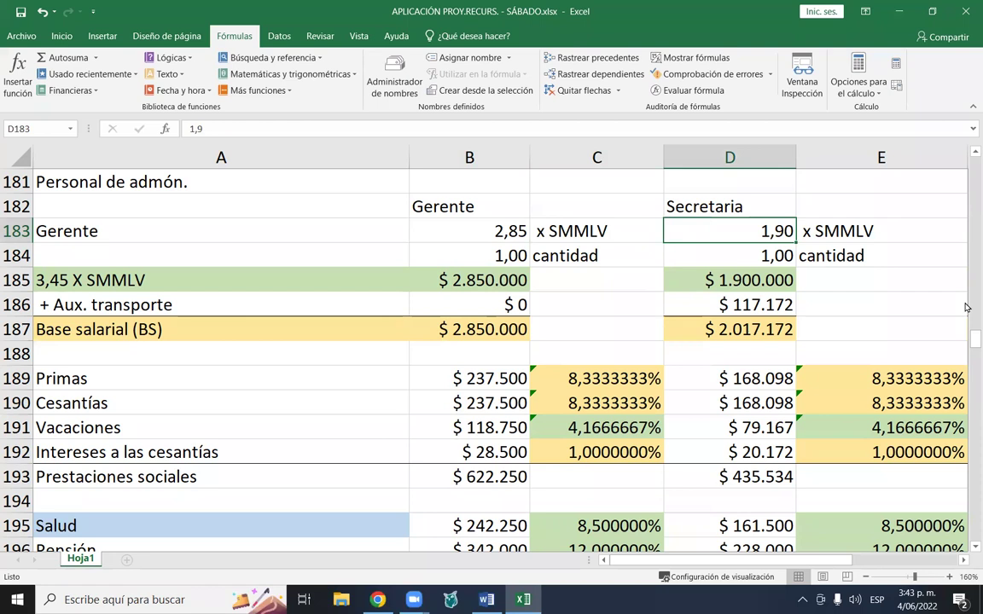
text(1,6)
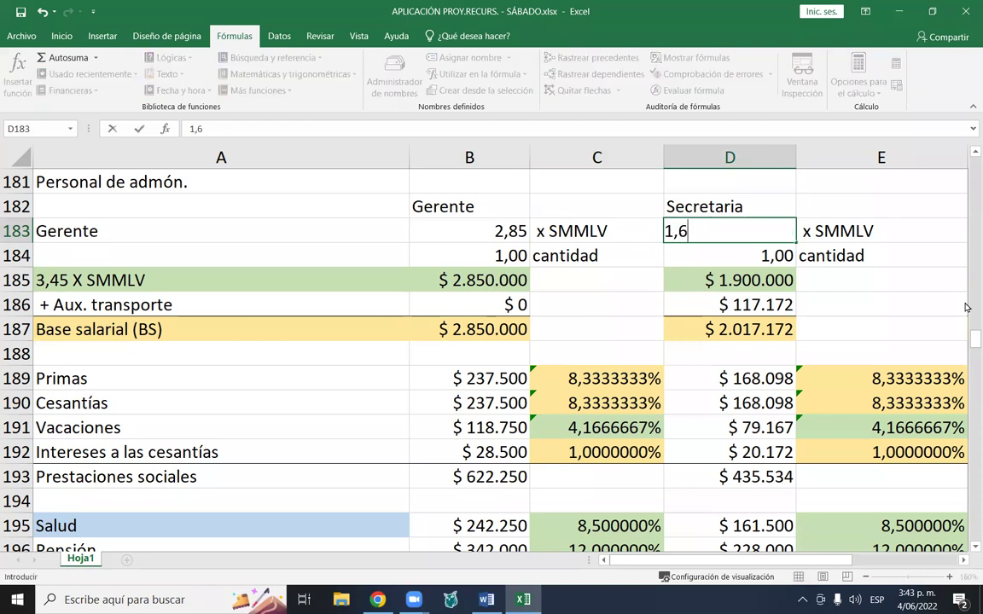
key(Return)
key(Up)
key(Right)
key(Right)
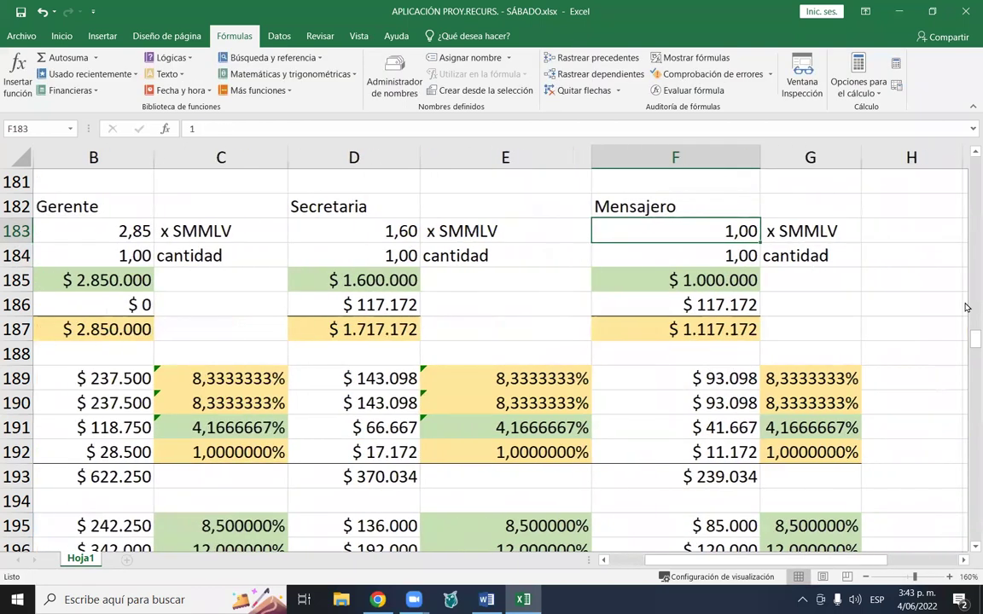
key(Left)
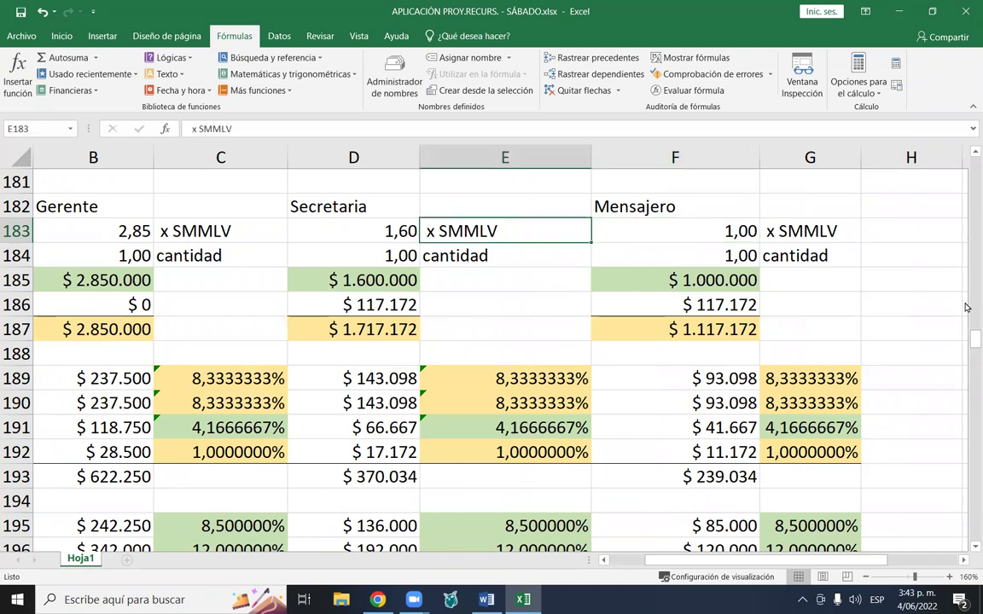
- Set the Personal de ventas salary multiple in B215 to 2,25 x SMMLV
key(Home)
key(Down)
key(Down)
key(Down)
key(Down)
key(Down)
key(Down)
key(Down)
key(Down)
key(Down)
key(Down)
key(Down)
key(Down)
key(Down)
key(Down)
key(Down)
key(Down)
key(Down)
key(Down)
key(Down)
key(Down)
key(Down)
key(Down)
key(Down)
key(Down)
key(Down)
key(Down)
key(Down)
key(Down)
key(Down)
key(Down)
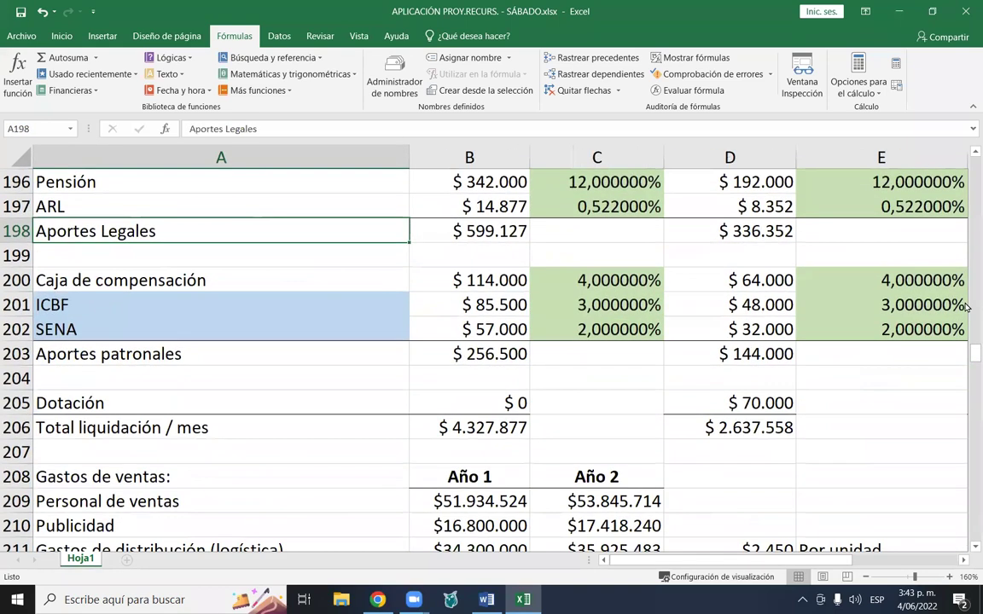
key(Right)
key(Up)
key(Down)
key(Down)
key(Down)
key(Down)
key(Up)
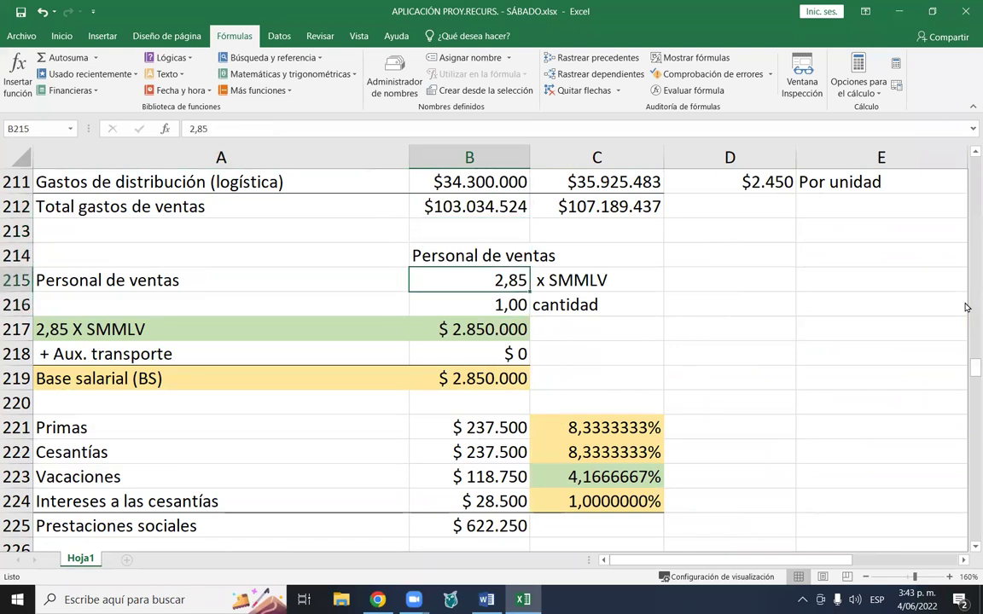
text(2,25)
key(Return)
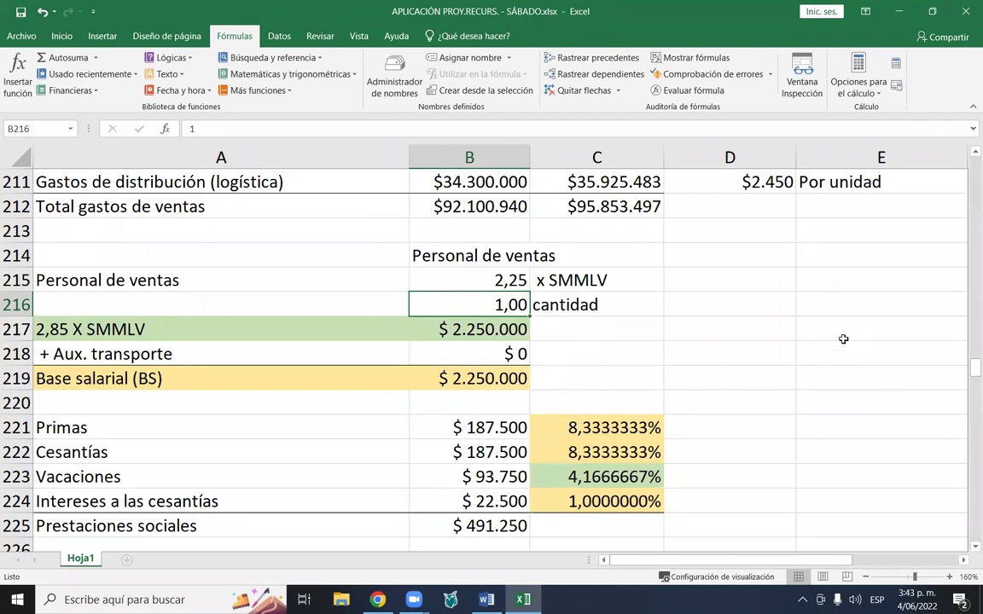
- Examine the income statement margins and the cash flow's final accumulated balances for both years under the reduced salaries
scroll(842, 338, down, 17)
scroll(777, 338, down, 20)
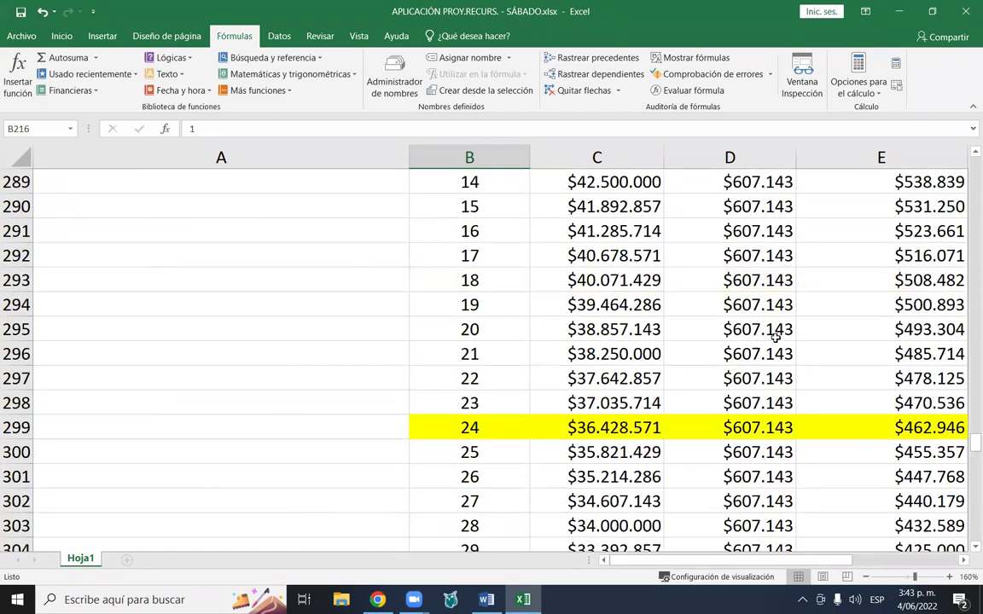
scroll(700, 365, down, 5)
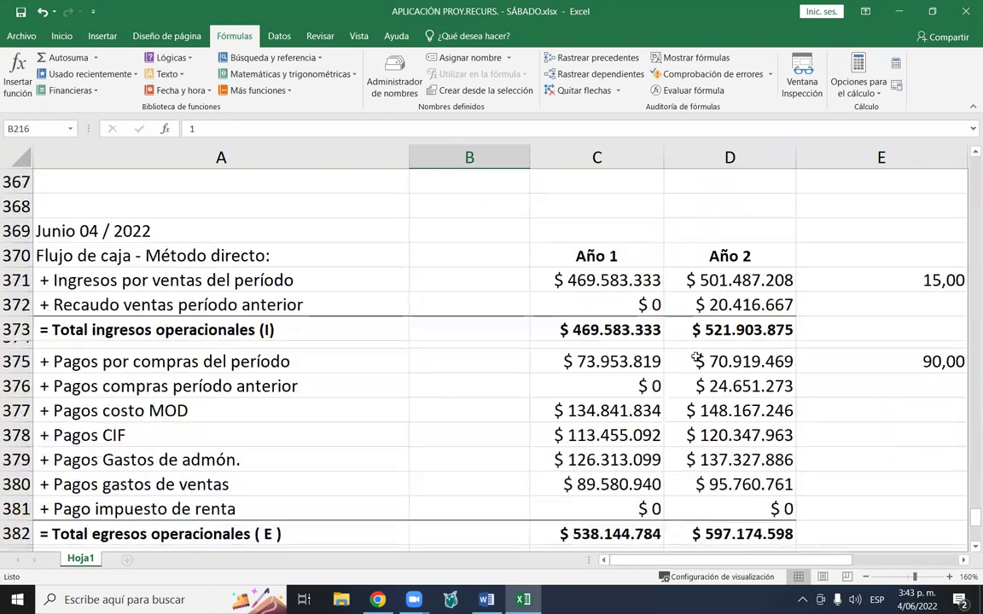
scroll(696, 363, up, 3)
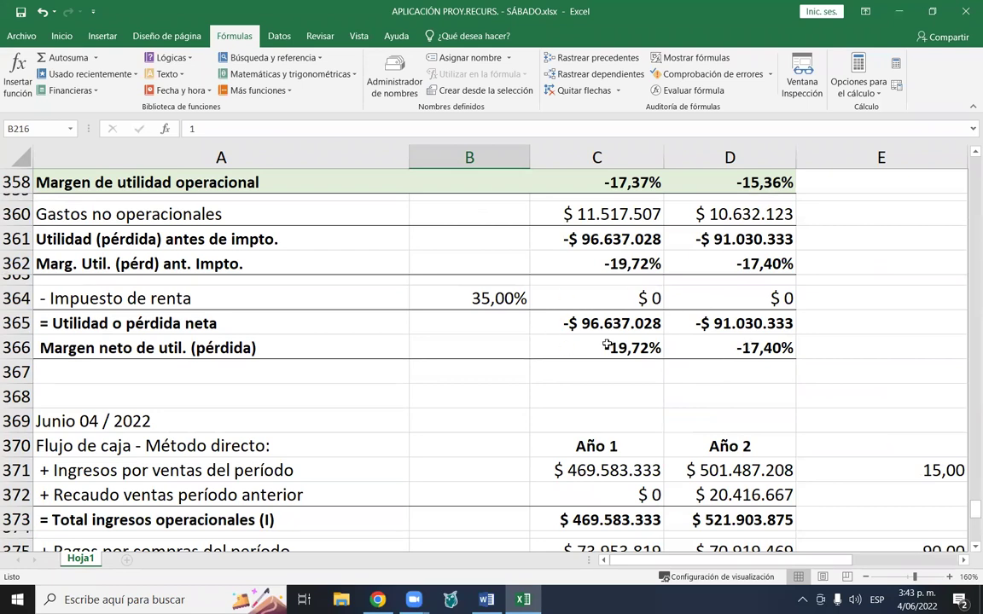
scroll(684, 329, down, 13)
scroll(643, 337, up, 1)
scroll(643, 337, up, 1)
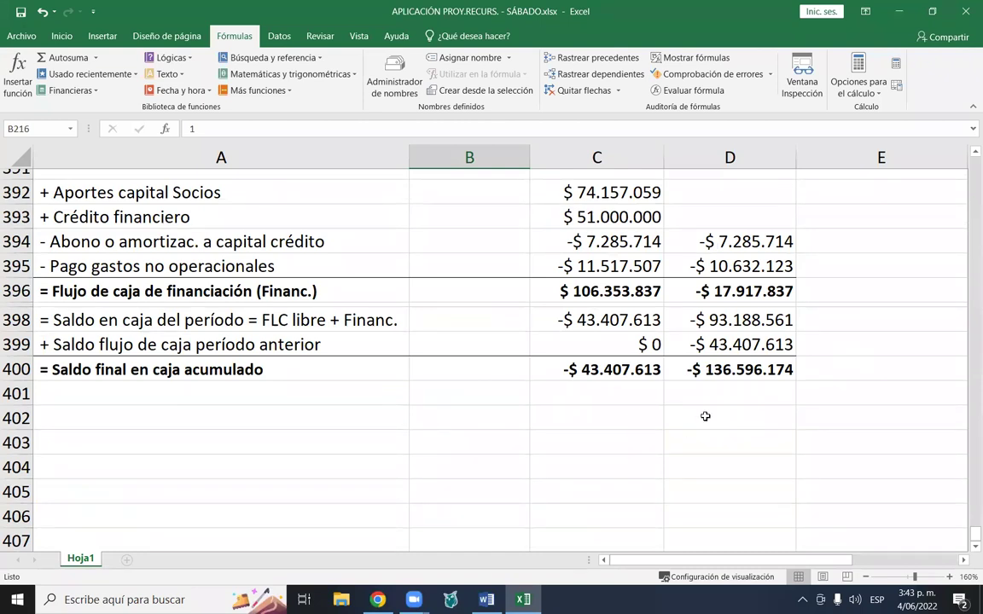
scroll(704, 417, up, 13)
scroll(749, 385, up, 9)
scroll(740, 388, down, 5)
scroll(741, 388, down, 10)
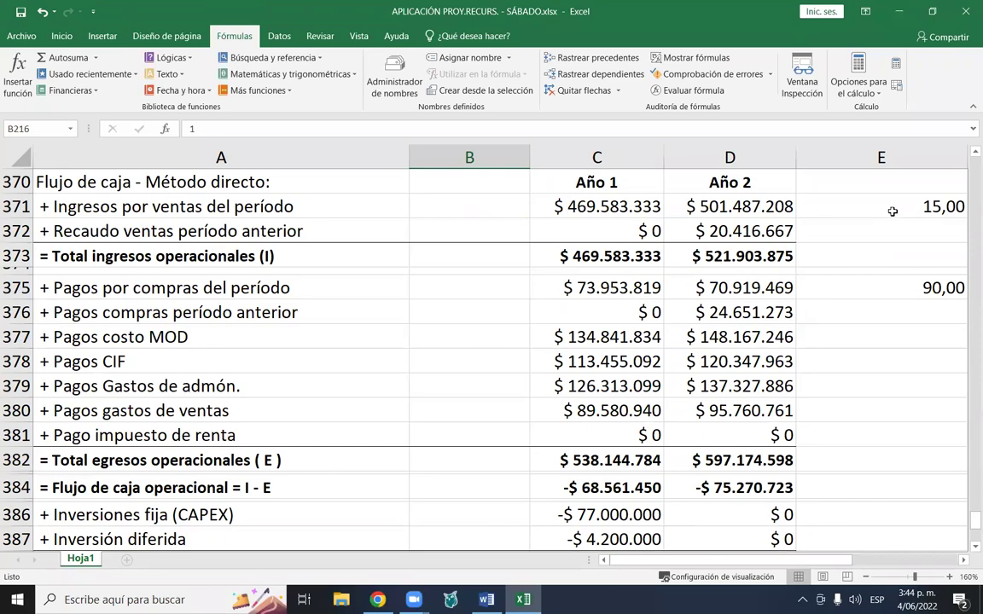
- Trace the collection days in E371 to C254 and change that cell's formula to =35*0+15*0 for zero credit days
click(892, 210)
scroll(503, 317, up, 12)
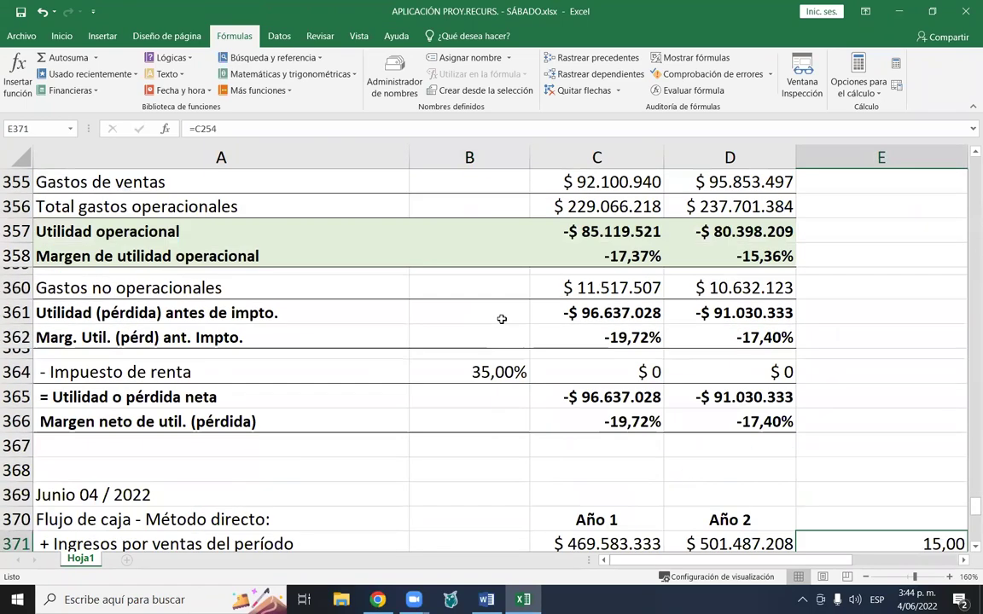
scroll(561, 293, up, 17)
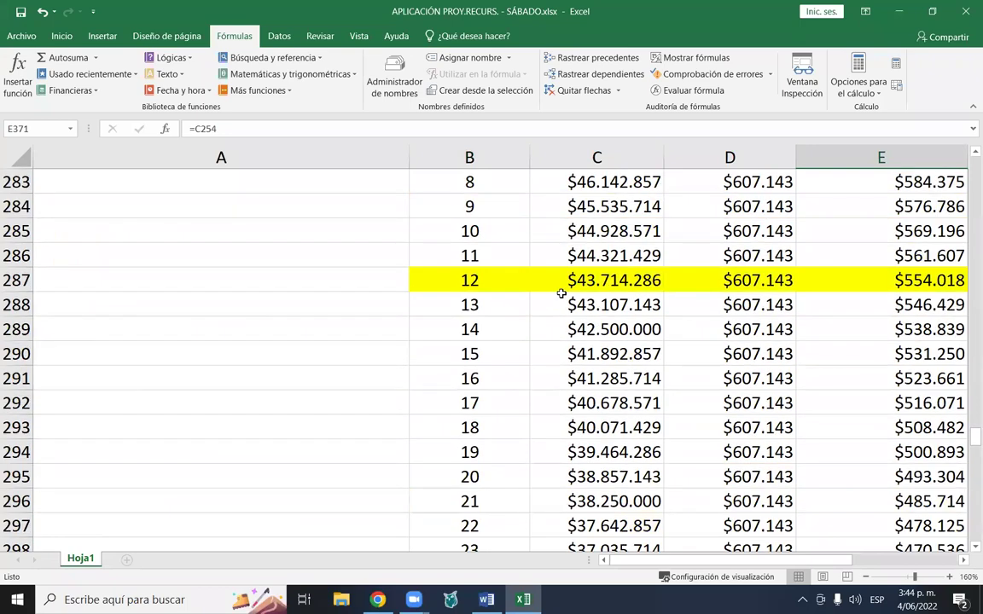
scroll(561, 294, up, 9)
scroll(881, 285, up, 3)
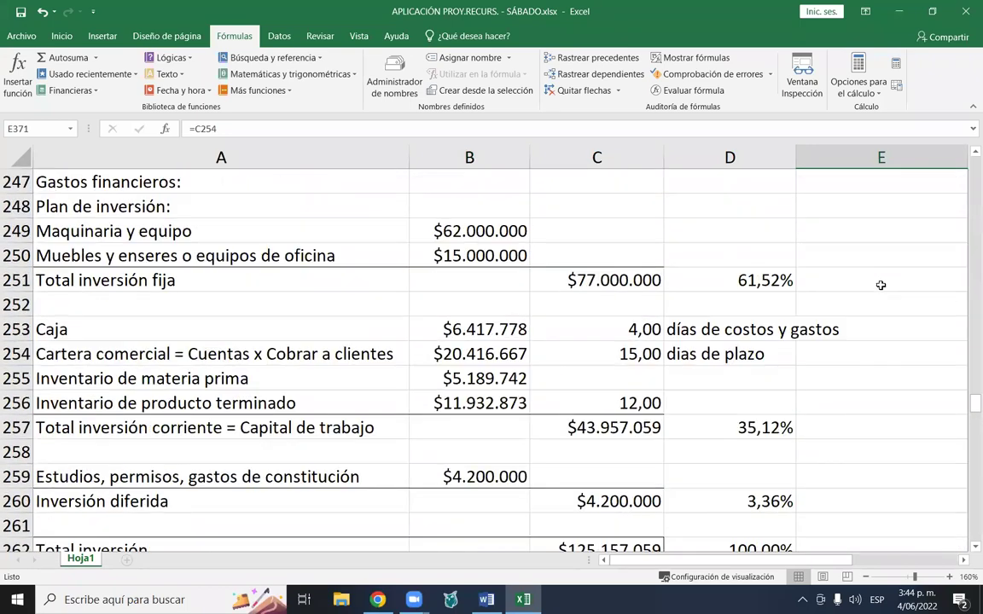
scroll(775, 362, down, 3)
scroll(709, 316, up, 3)
click(621, 328)
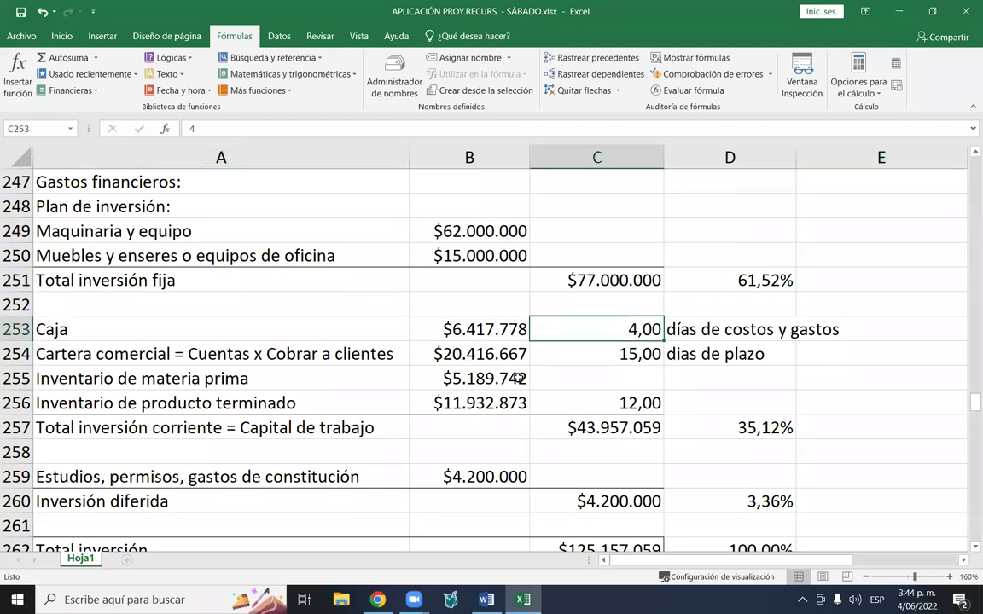
click(604, 353)
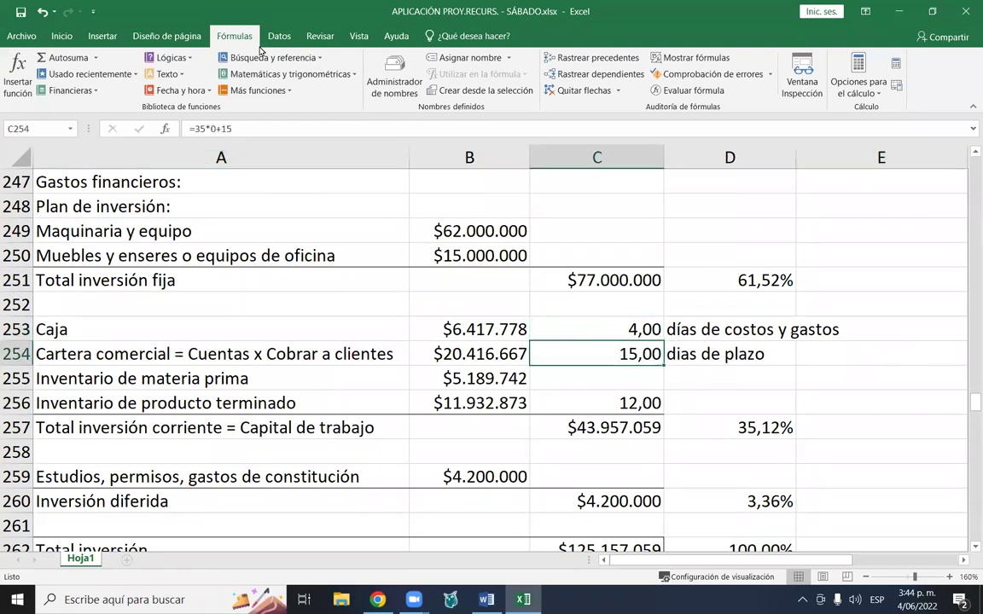
click(236, 125)
text(*0)
key(Return)
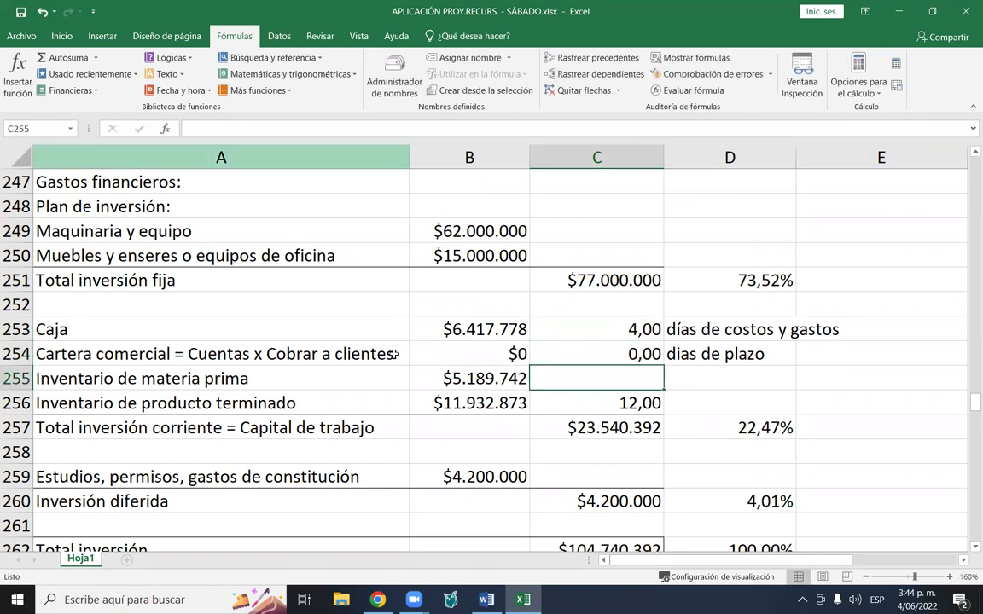
- Check the final accumulated cash balances in row 400 and the operating income rows with zero collection days
scroll(768, 378, down, 17)
scroll(730, 378, down, 20)
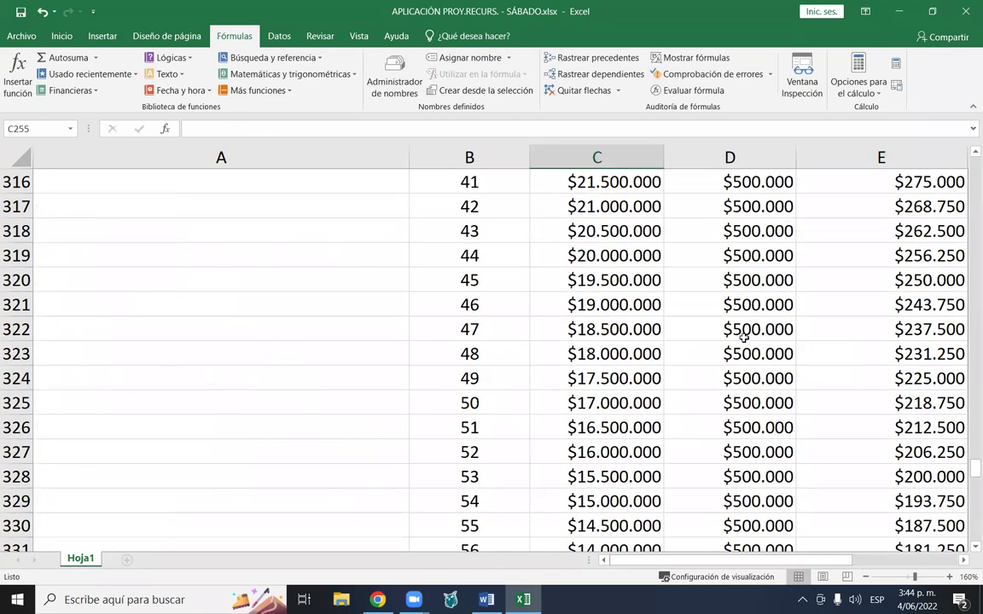
scroll(697, 346, down, 5)
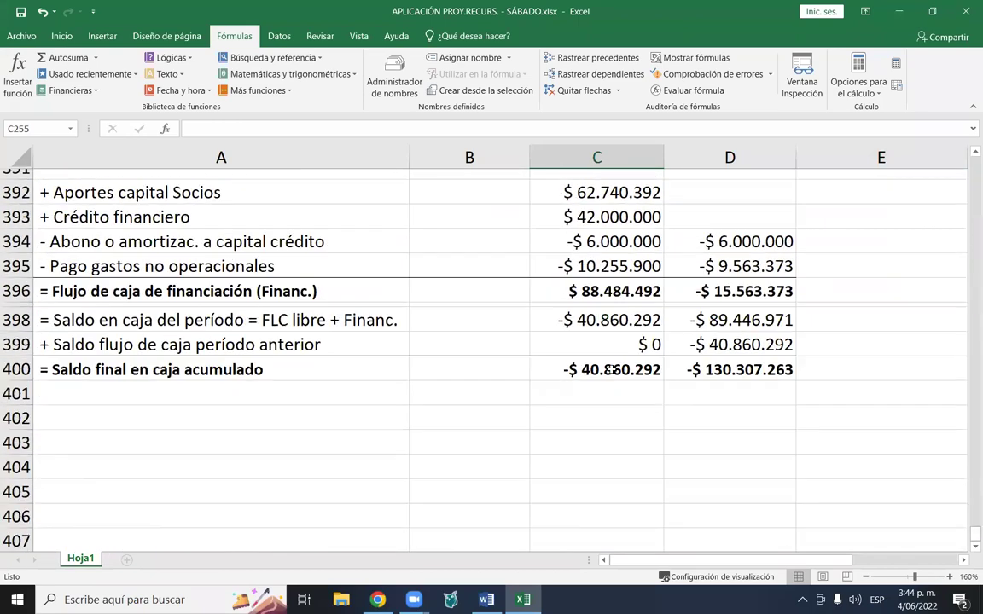
scroll(639, 366, up, 17)
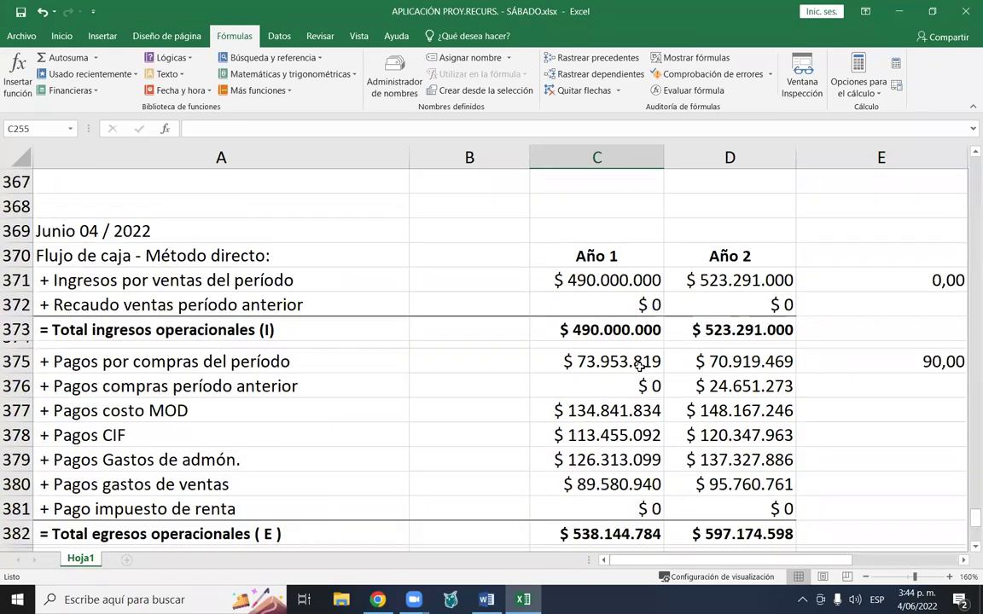
scroll(639, 367, up, 20)
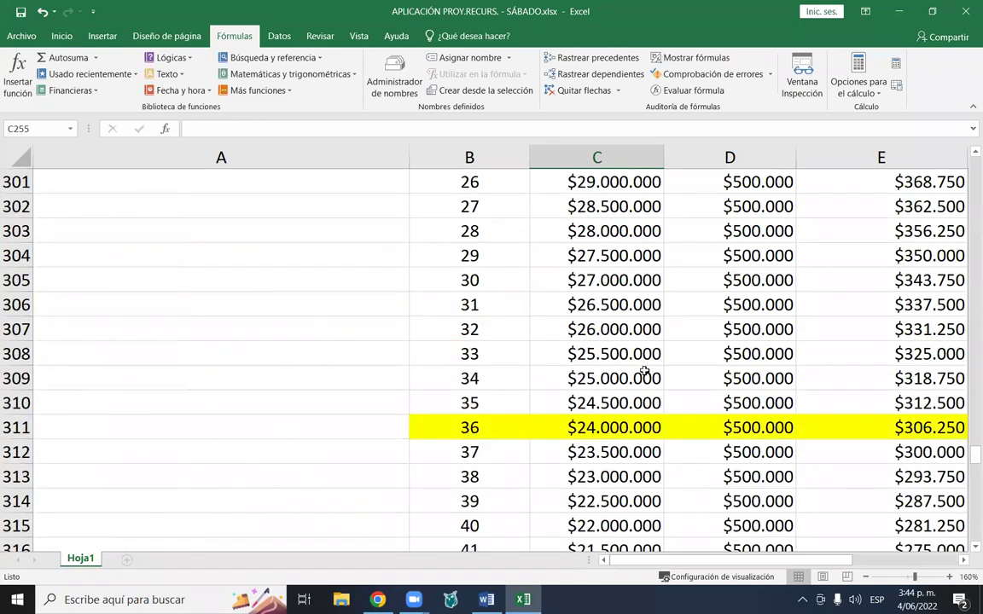
- Change the per-unit distribution cost in D211 of the Gastos de ventas block to =2450*0+850
scroll(646, 372, up, 7)
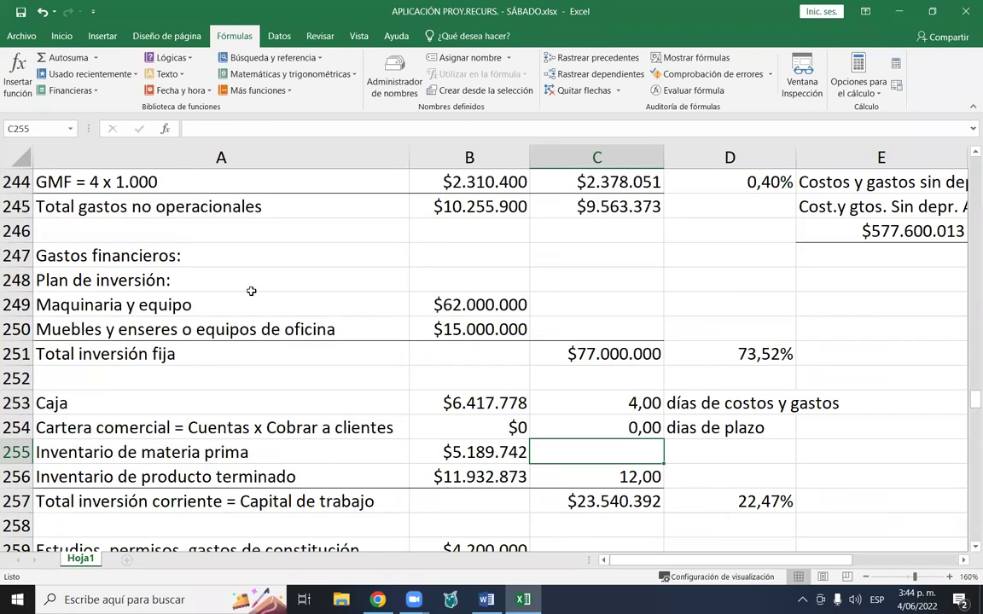
scroll(260, 300, up, 5)
scroll(273, 314, up, 5)
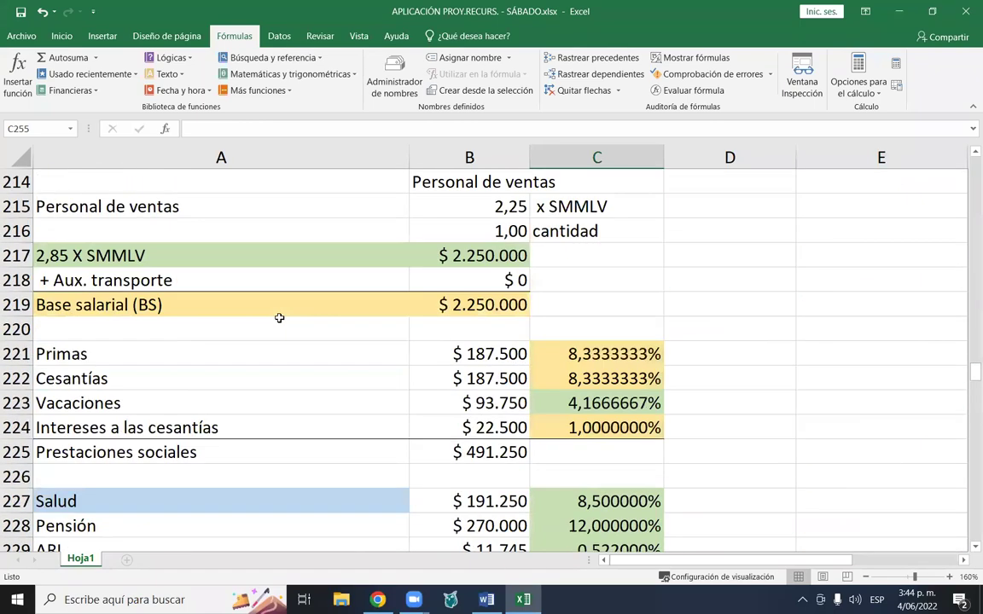
scroll(273, 343, up, 5)
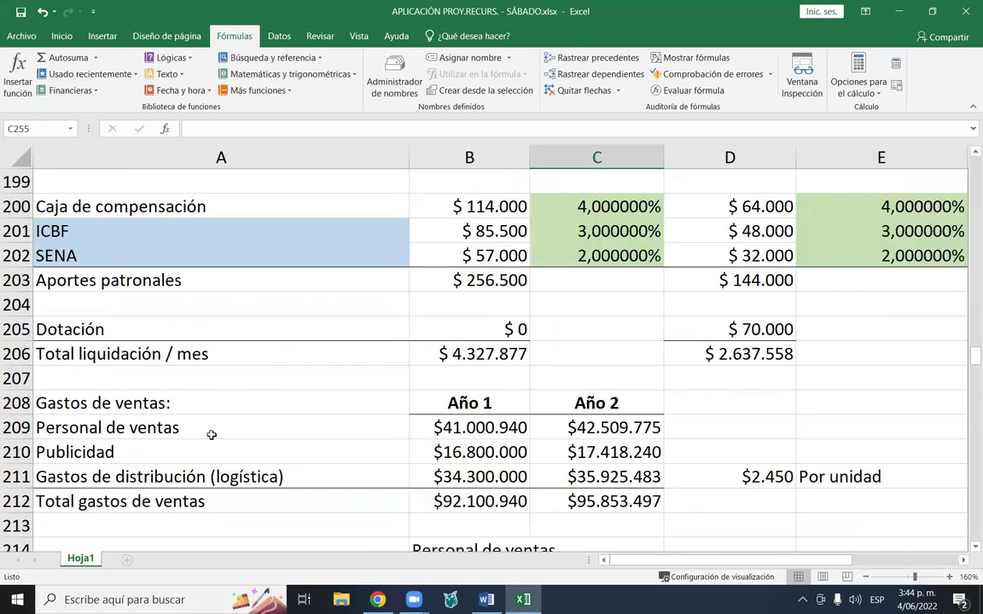
scroll(212, 436, down, 1)
click(470, 378)
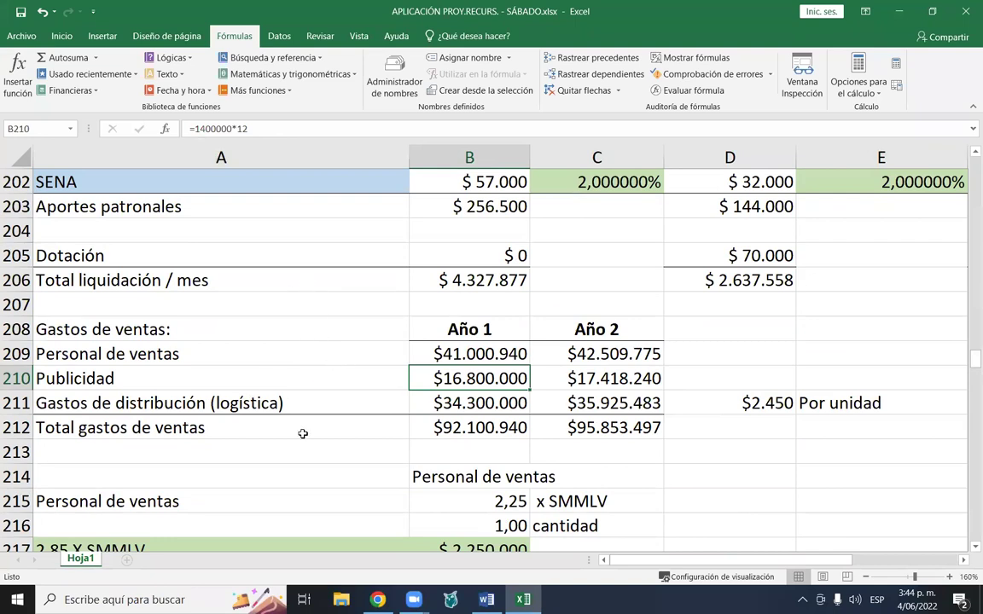
click(456, 403)
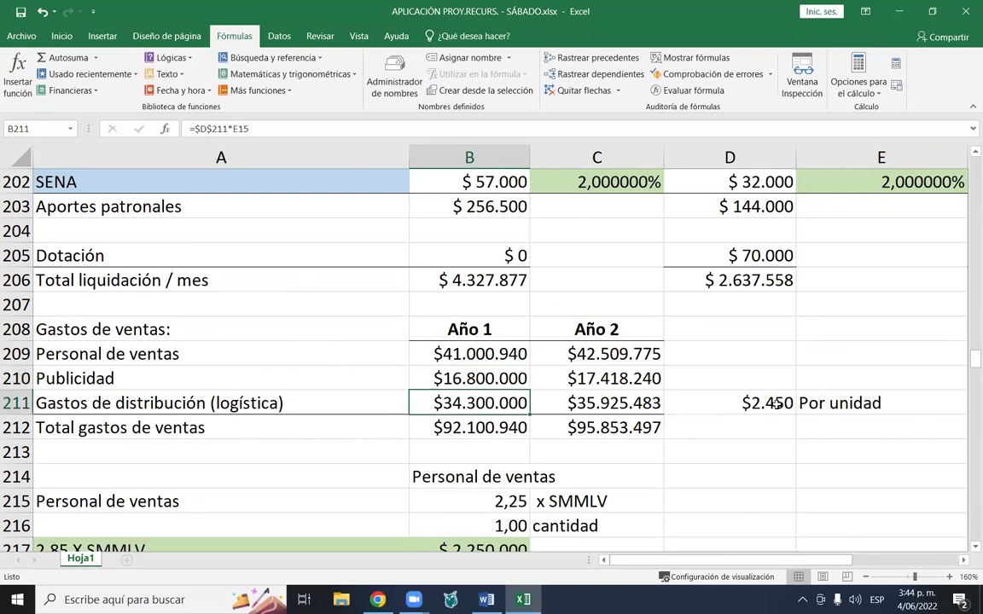
click(779, 405)
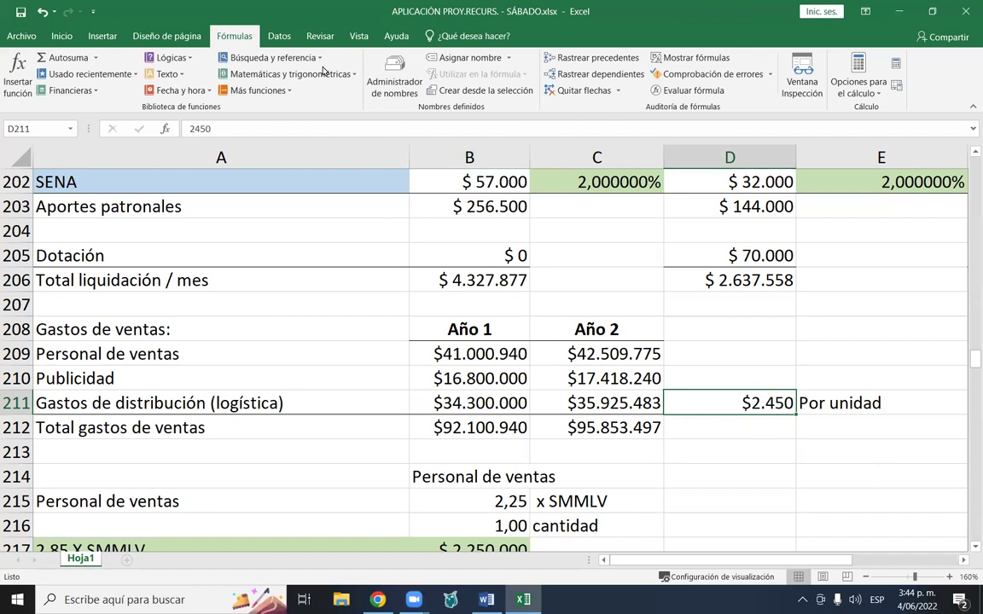
click(254, 131)
text(*0)
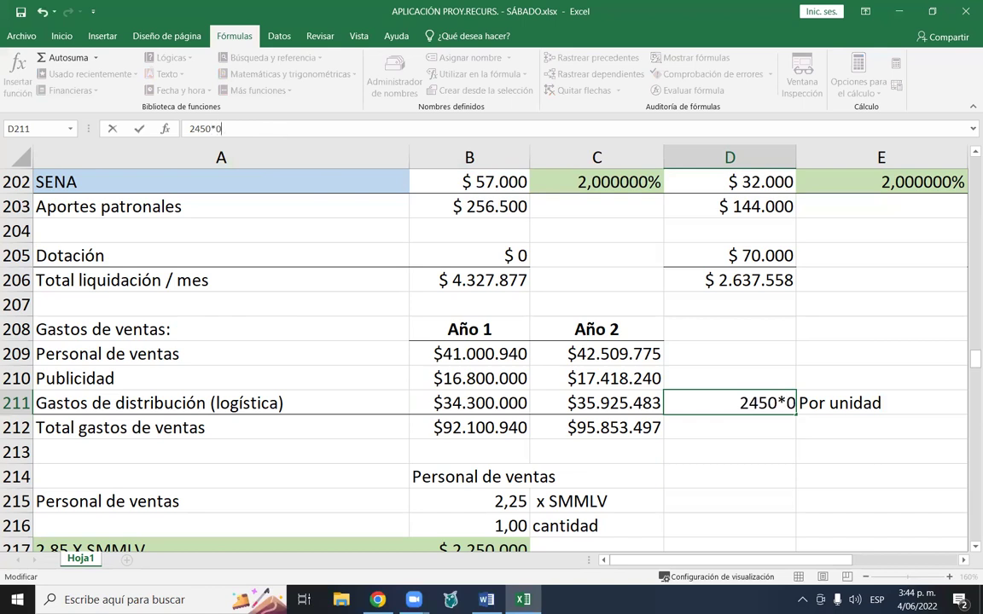
drag(189, 128, 199, 129)
key(Left)
text(+)
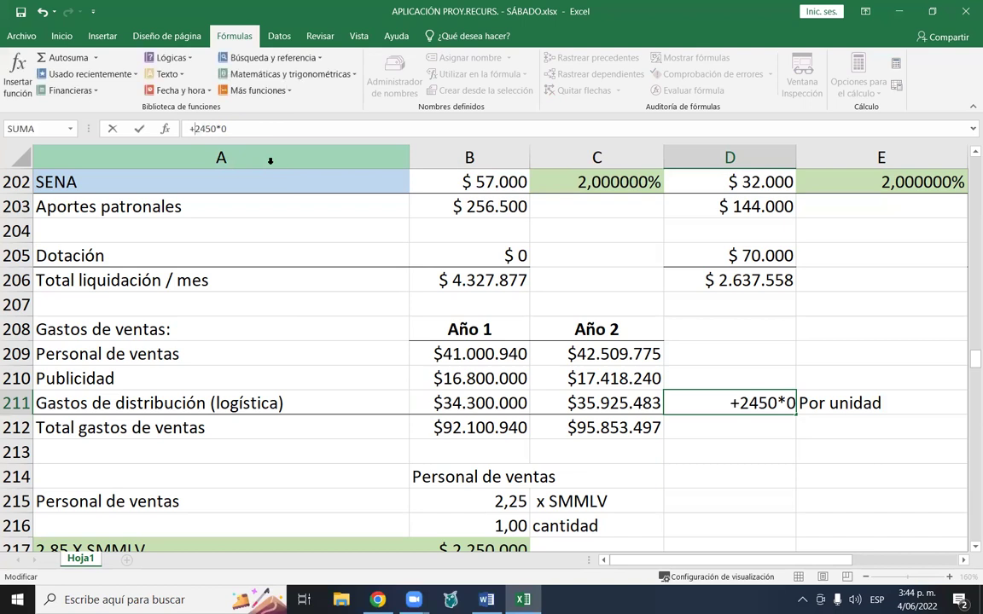
click(285, 129)
text(+850)
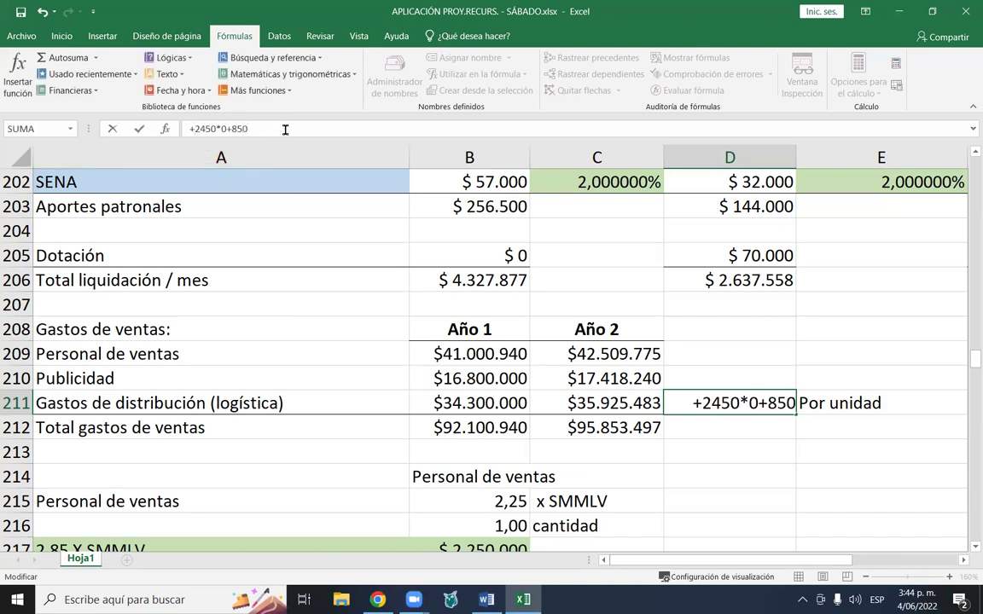
key(Return)
key(Up)
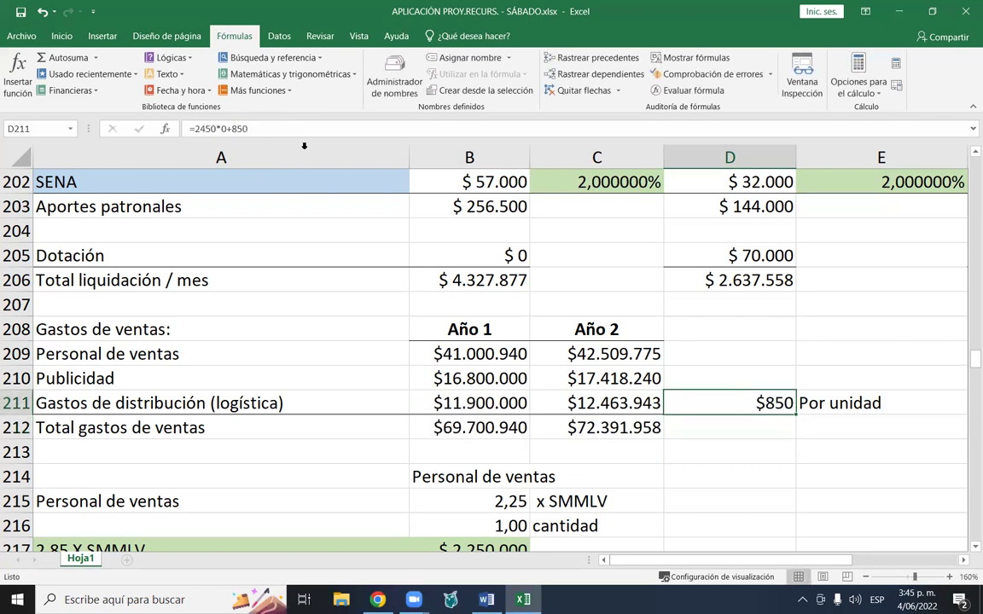
- Reduce the year 1 Publicidad expense in B210 by changing its formula to =1000000*12
click(444, 378)
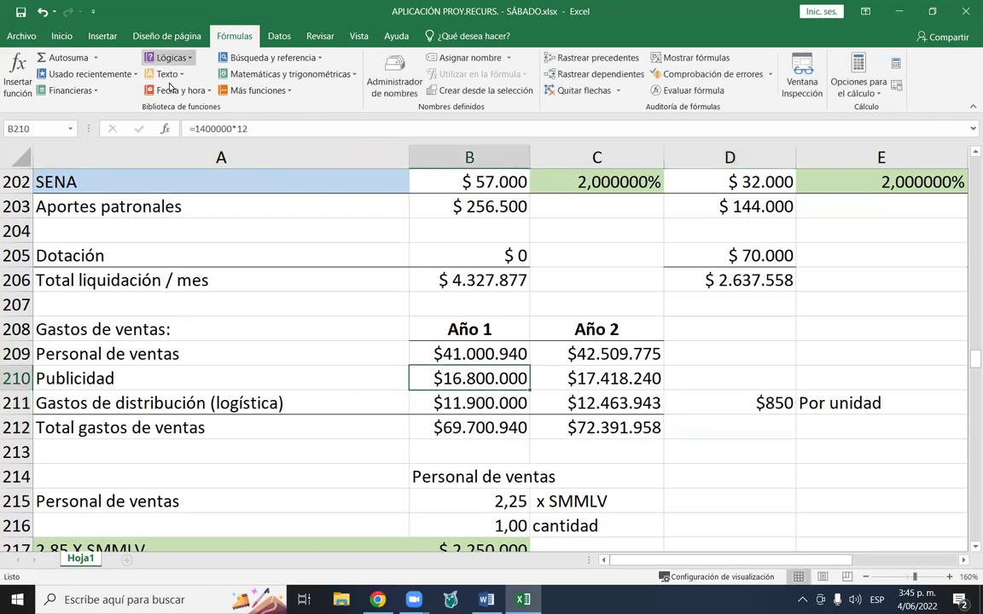
click(197, 129)
key(BackSpace)
text(0)
key(Return)
key(Up)
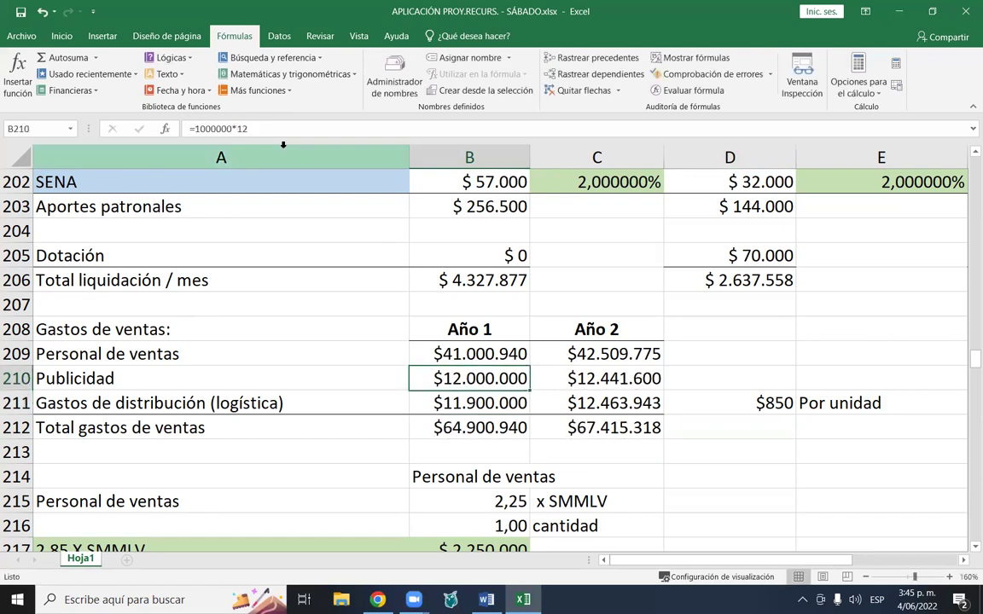
- Check the income statement margins and the final accumulated cash balances in row 400 with the reduced sales expenses
scroll(443, 163, down, 1)
scroll(564, 169, down, 20)
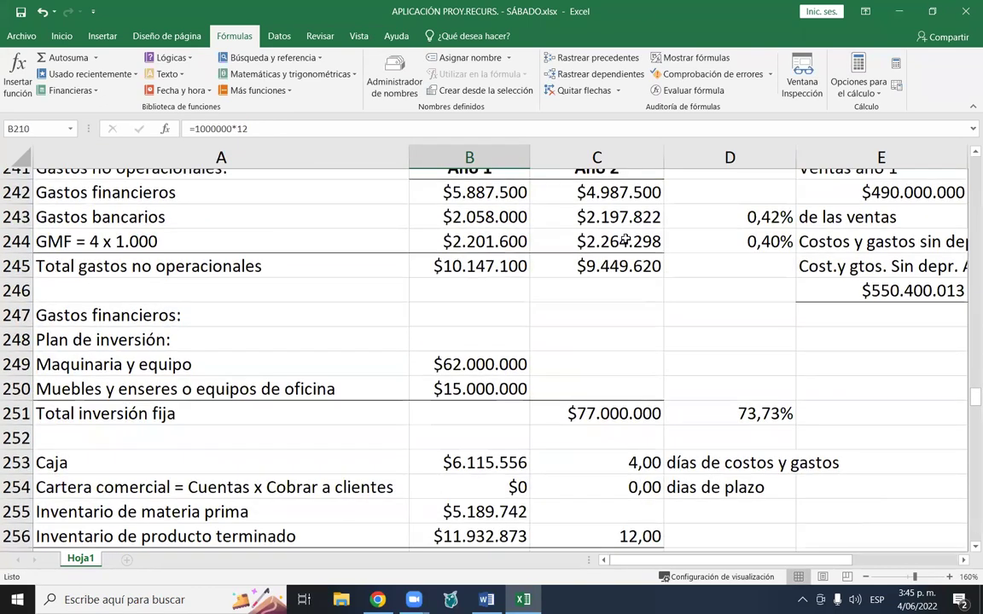
scroll(626, 245, down, 20)
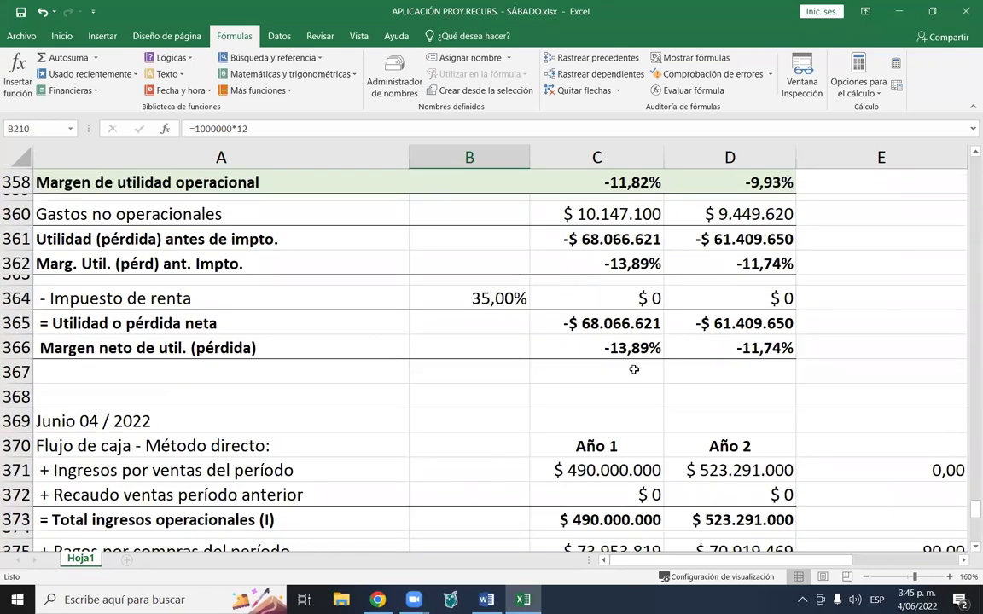
scroll(631, 365, down, 13)
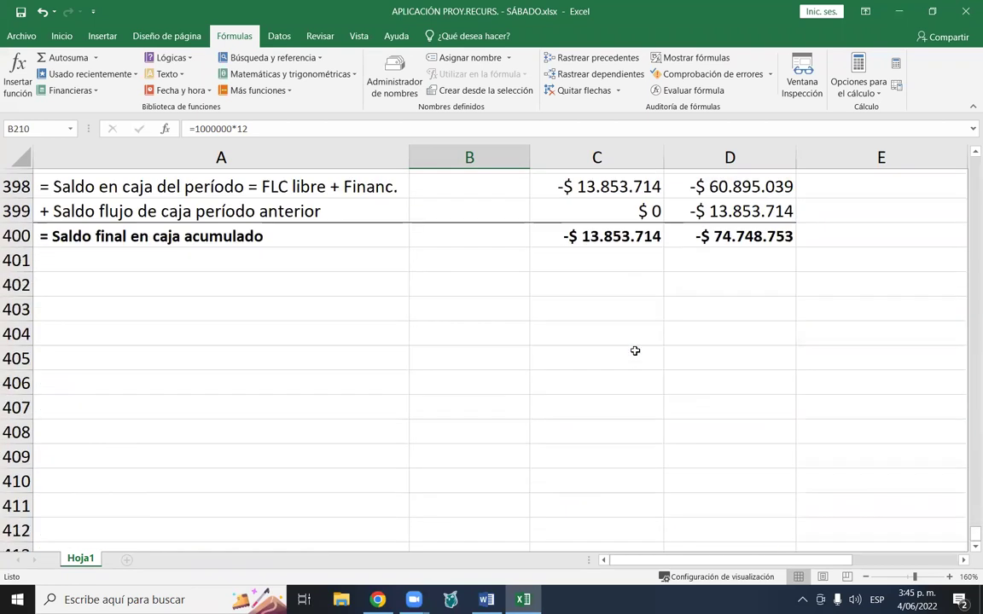
click(597, 239)
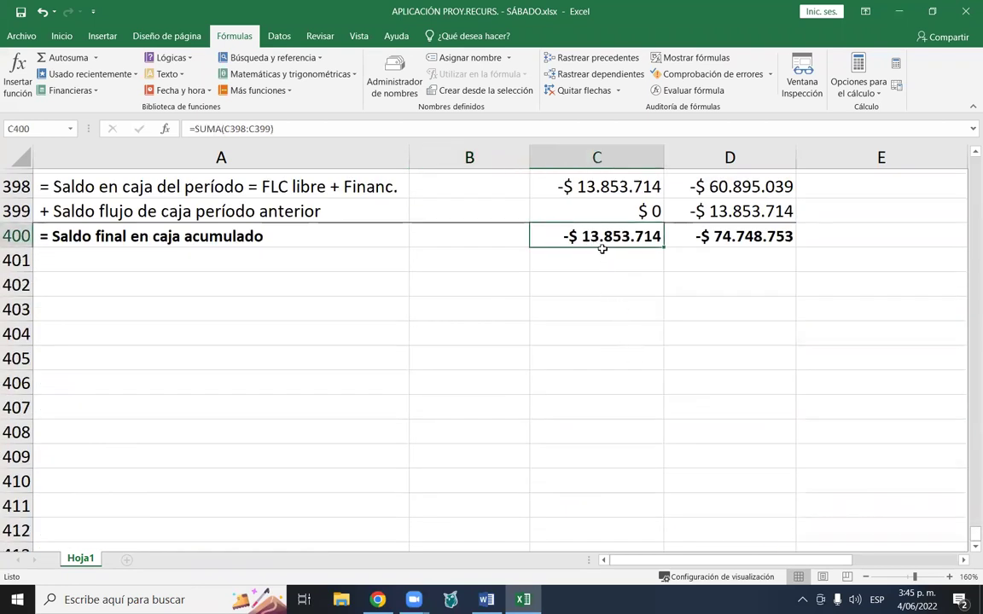
click(592, 339)
- Set the Imprevistos percentage in D178 of the Gastos de administración block to 0,5%
scroll(596, 343, up, 5)
scroll(596, 343, up, 18)
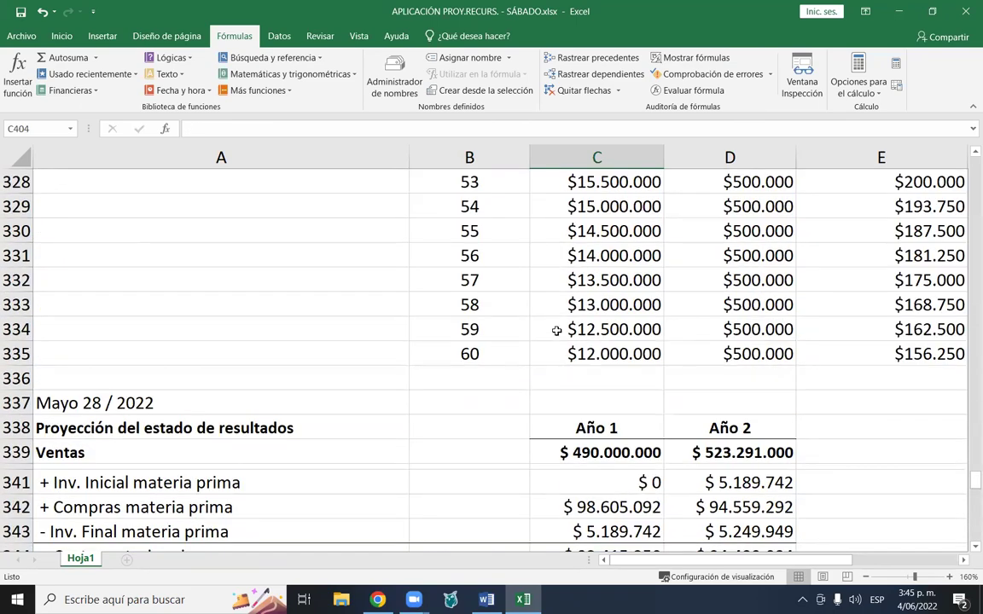
scroll(556, 331, up, 20)
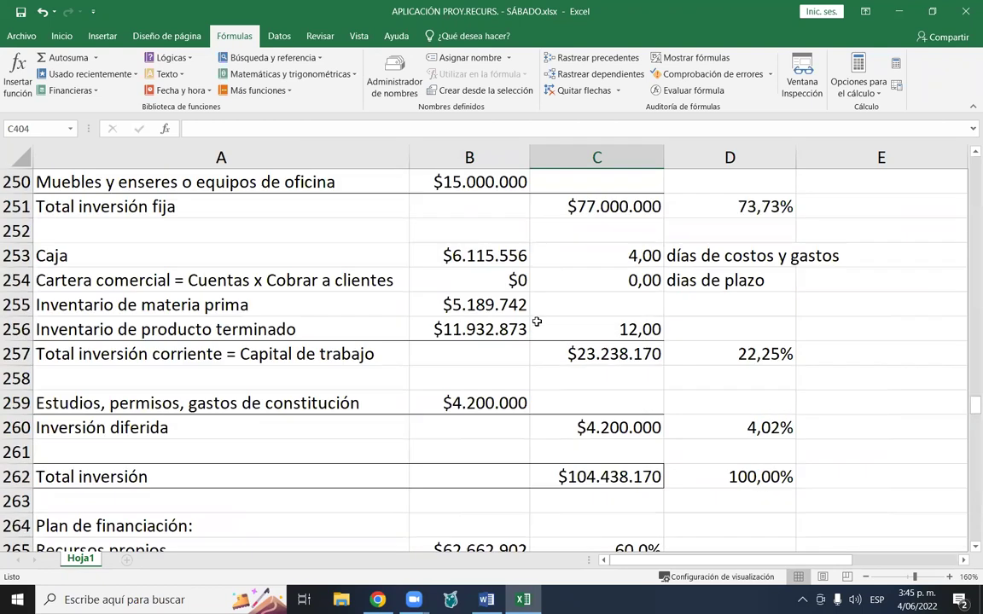
scroll(537, 322, up, 14)
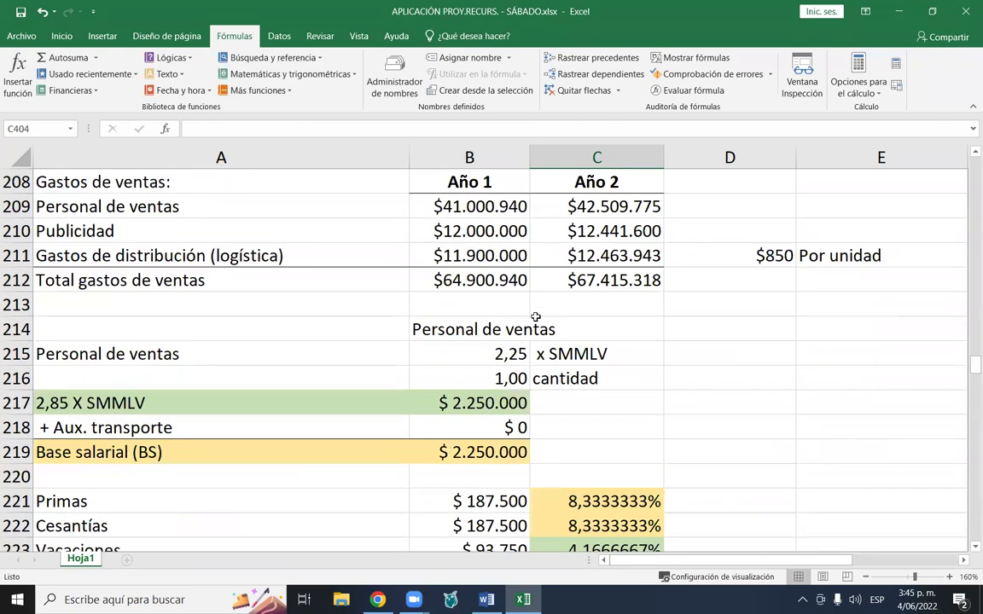
scroll(543, 310, up, 2)
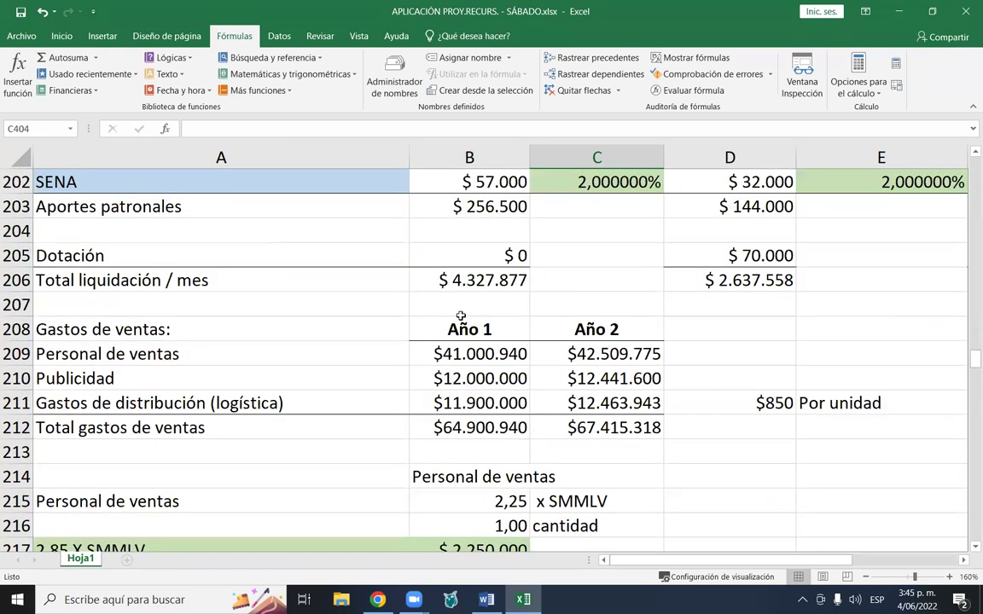
scroll(448, 342, up, 4)
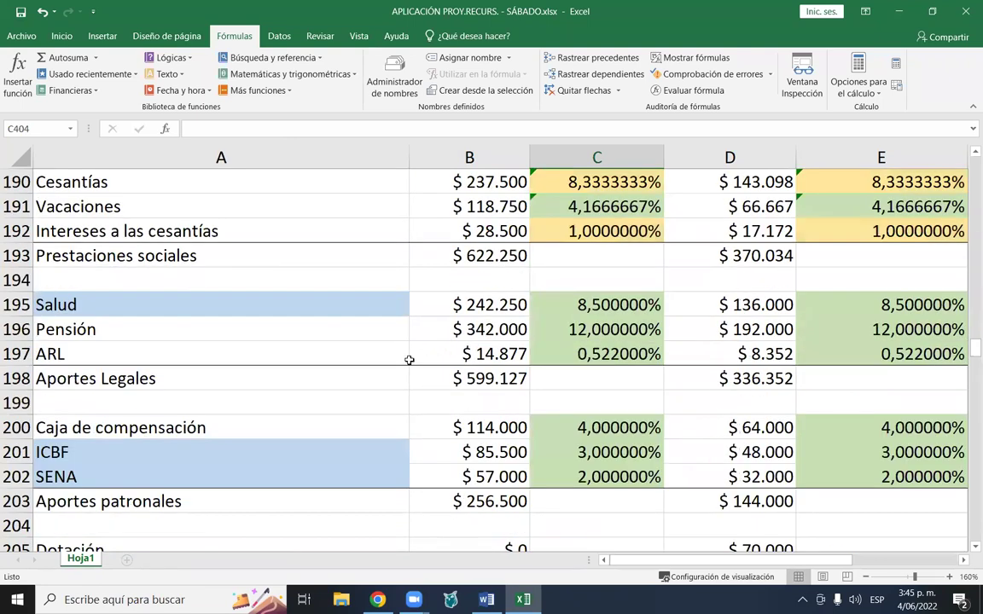
scroll(410, 360, up, 6)
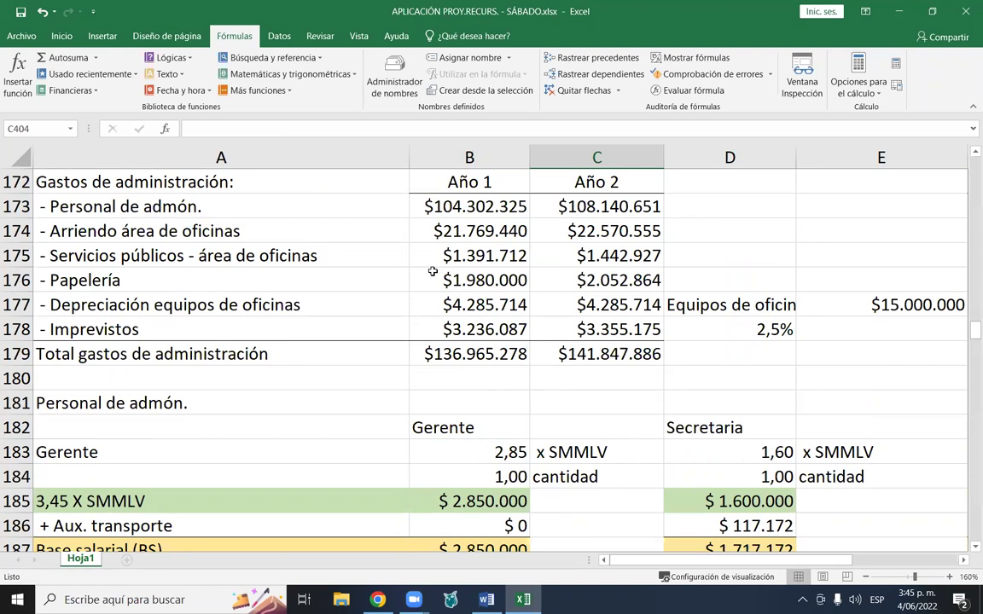
click(765, 329)
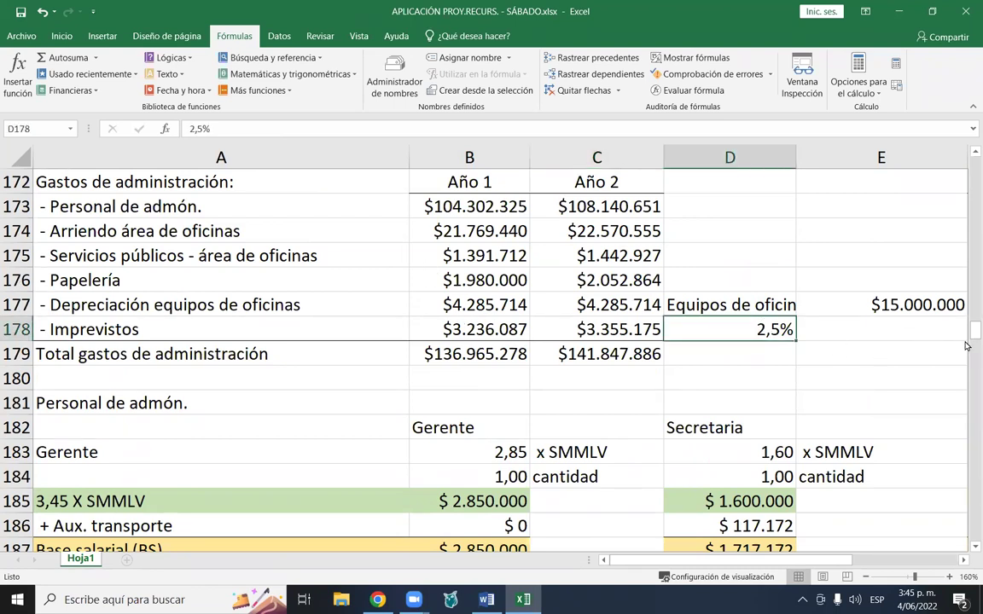
text(,5)
key(Return)
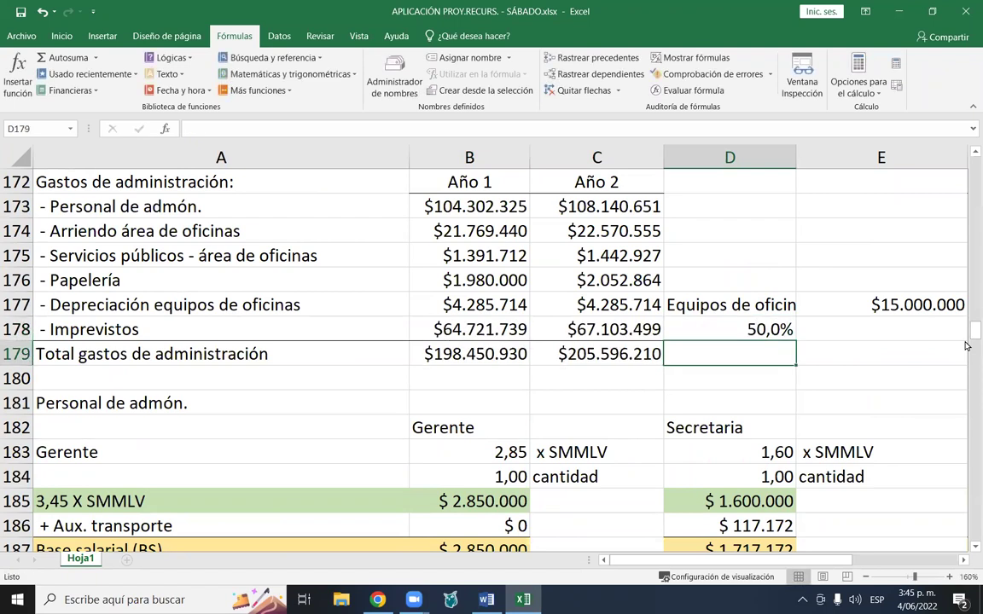
key(Up)
text(0,5)
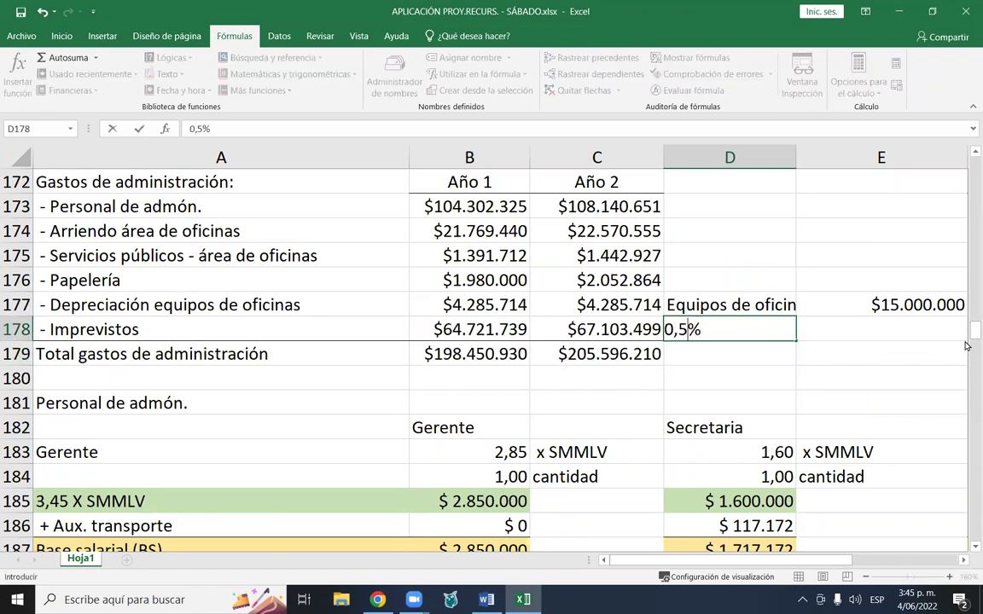
key(Return)
key(Up)
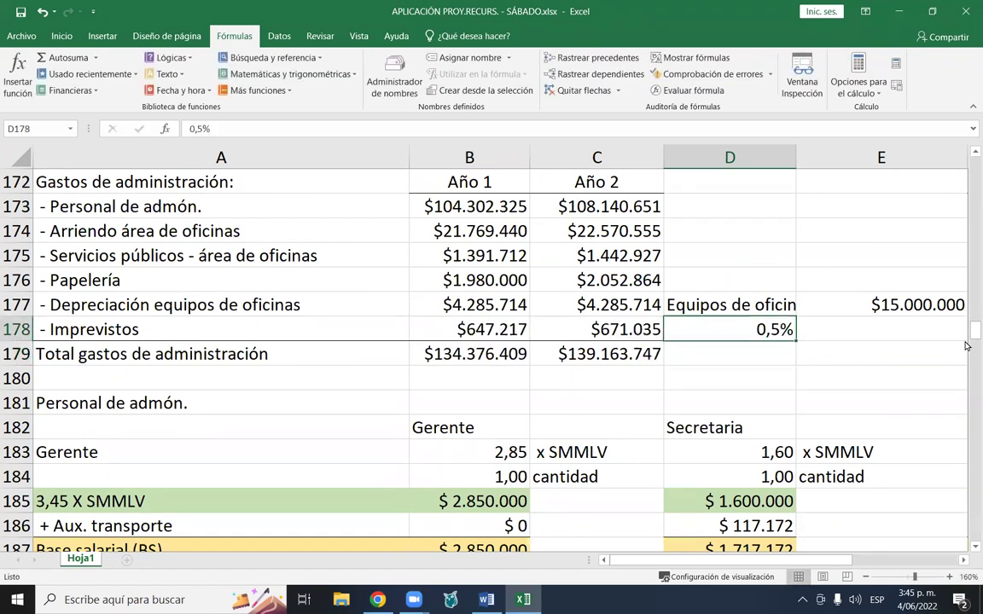
- Inspect the year 1 formulas for Papelería, Servicios públicos and Arriendo área de oficinas in B176, B175 and B174
click(517, 280)
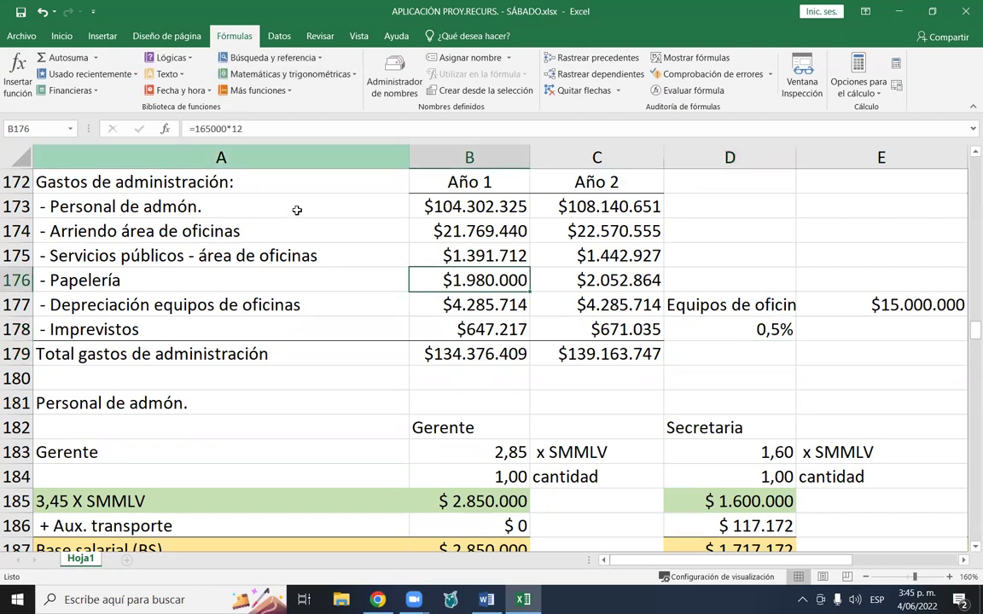
click(477, 255)
click(476, 235)
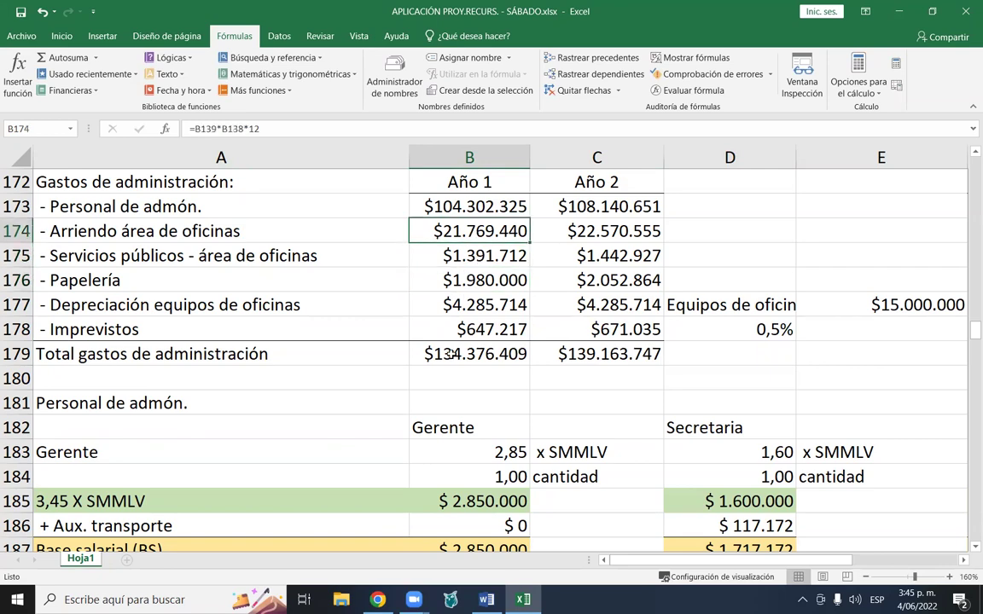
- Check the operating margins and the cash flow's final accumulated balances for both years with the lower Imprevistos rate
scroll(451, 354, down, 2)
scroll(458, 256, down, 20)
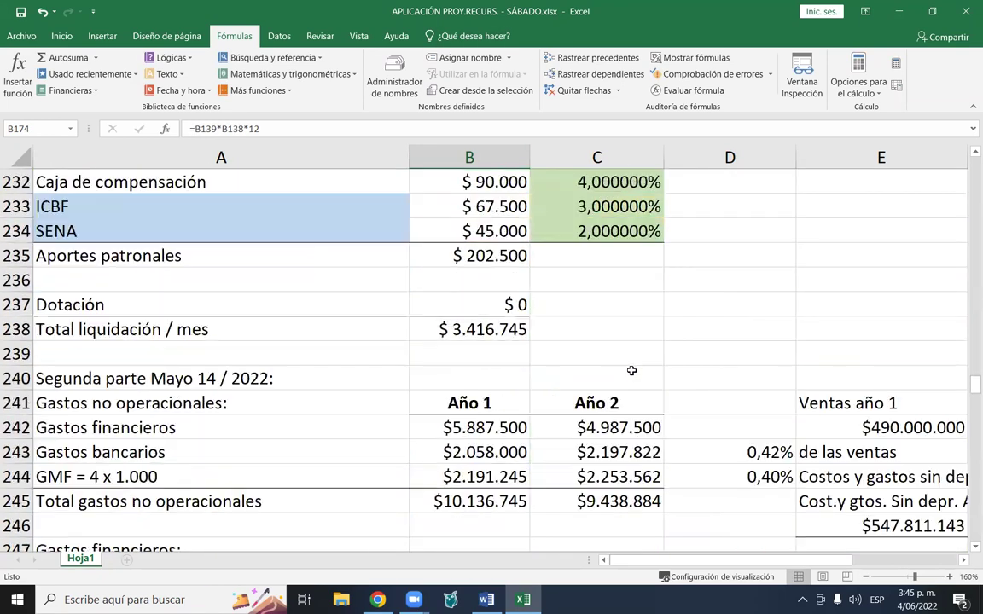
scroll(624, 378, down, 20)
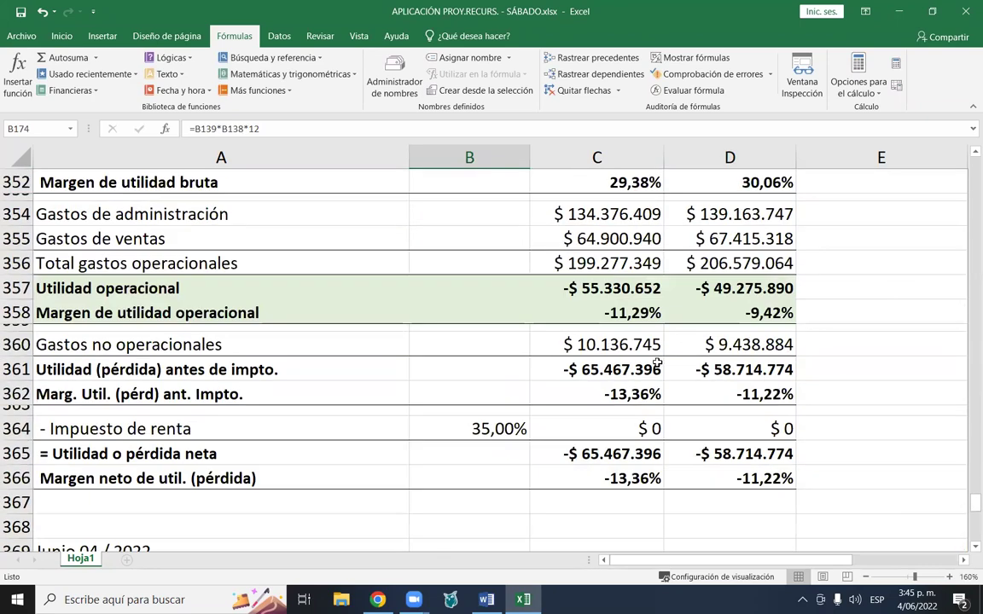
scroll(649, 354, down, 14)
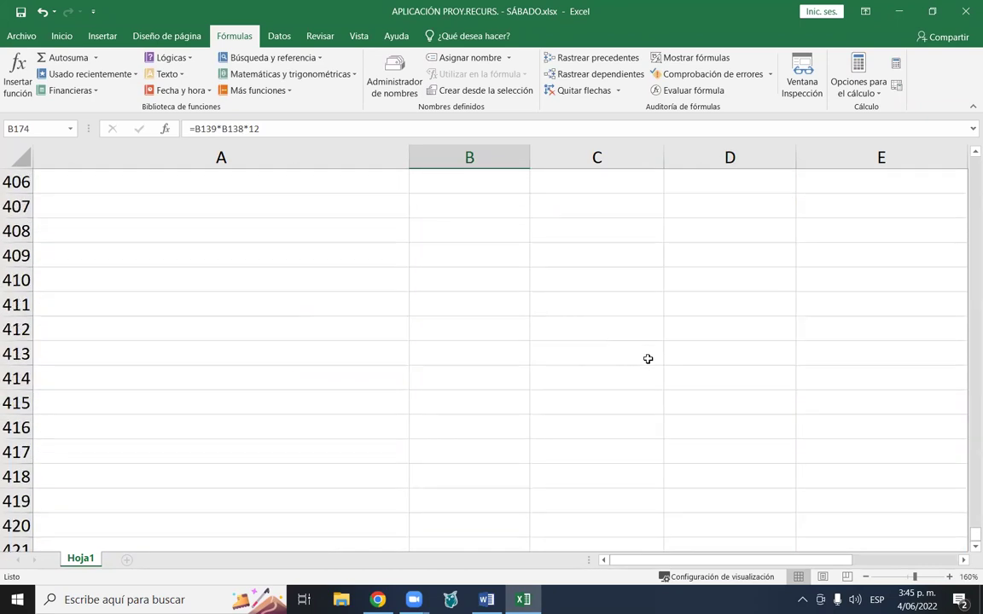
scroll(646, 359, up, 3)
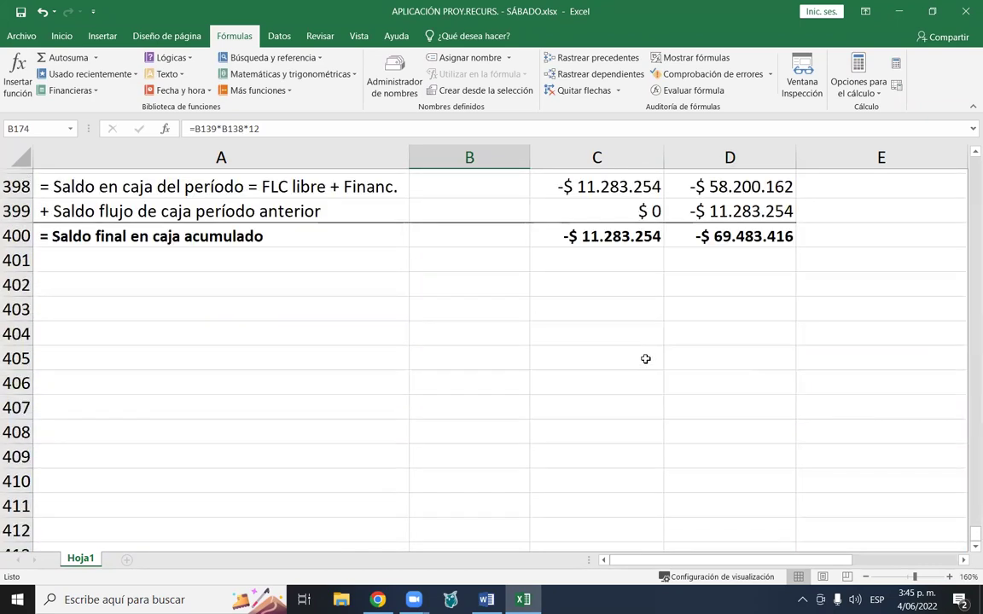
click(580, 332)
scroll(585, 329, up, 2)
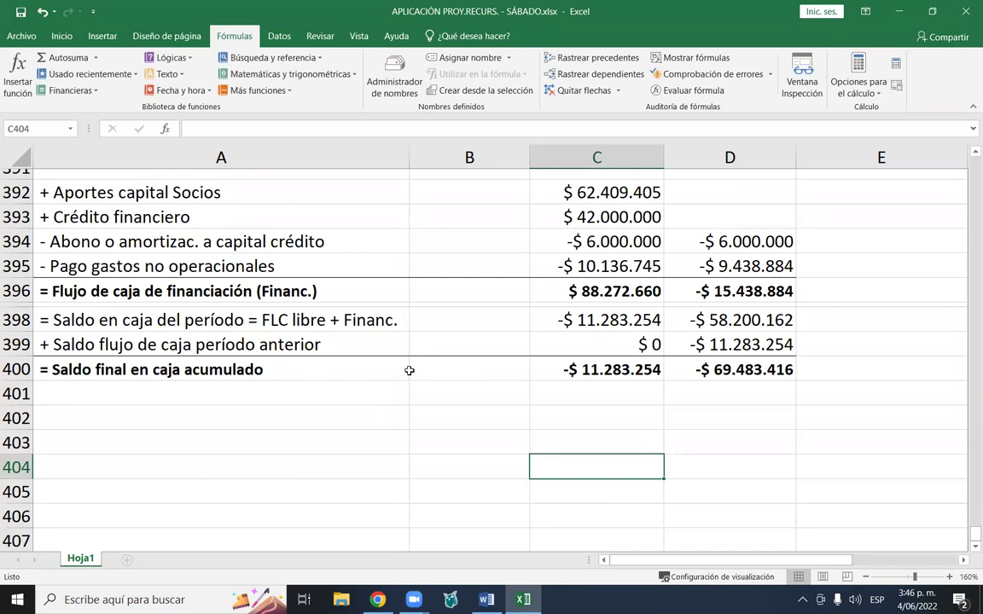
- Set the Recursos propios share in C265 of the Plan de financiación to 70%
scroll(409, 370, up, 20)
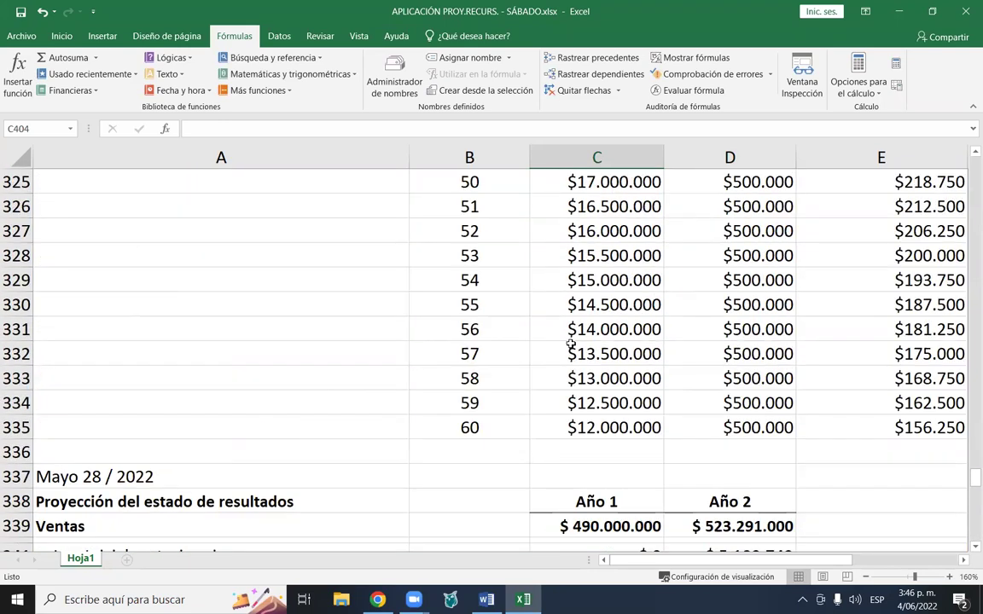
scroll(571, 344, up, 19)
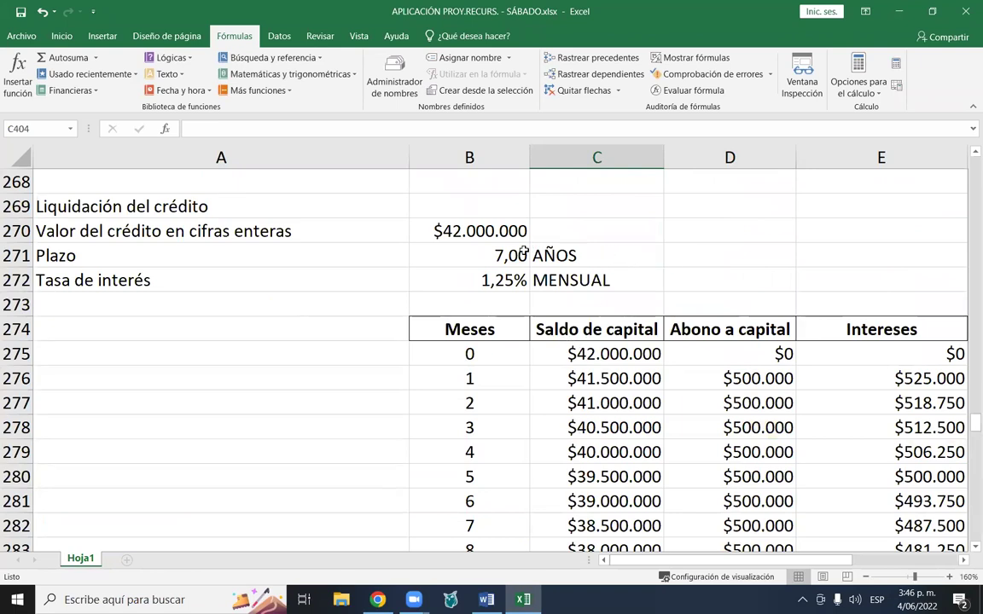
scroll(523, 255, up, 2)
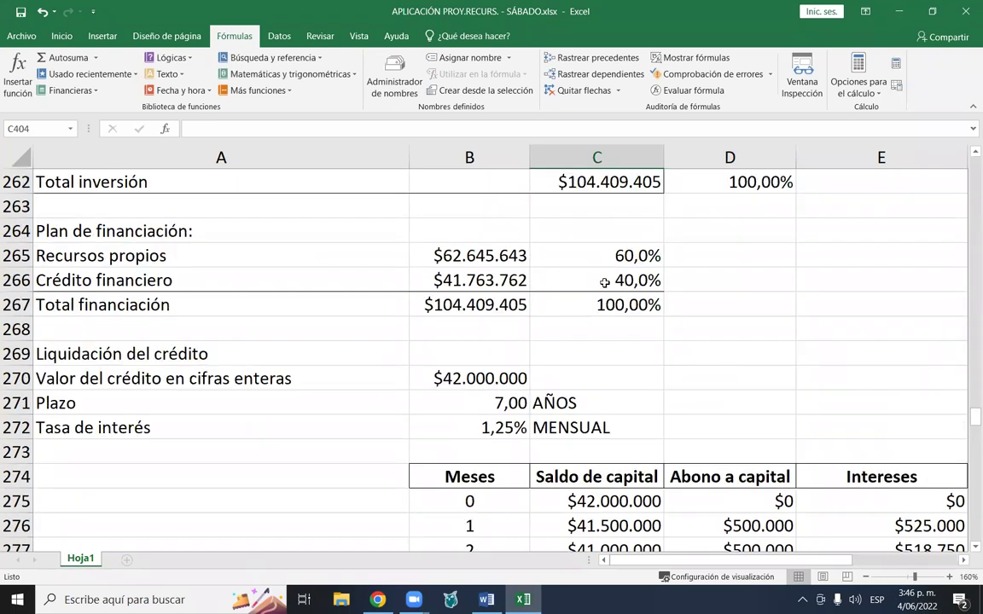
click(622, 253)
text(70)
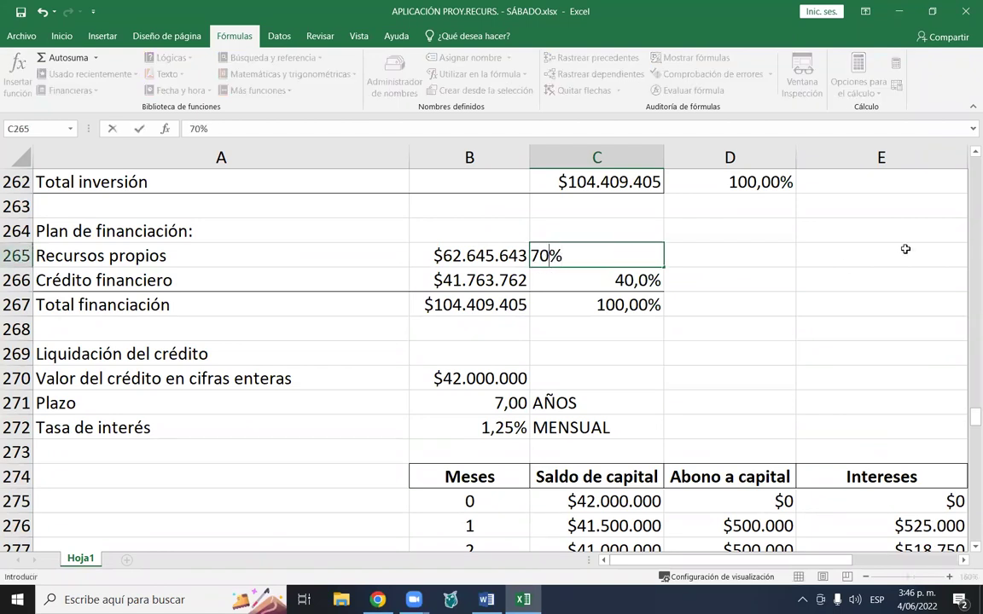
key(Return)
- Set the credit's Plazo in B271 to 9 years and check the final accumulated cash balances in row 400
scroll(916, 241, down, 1)
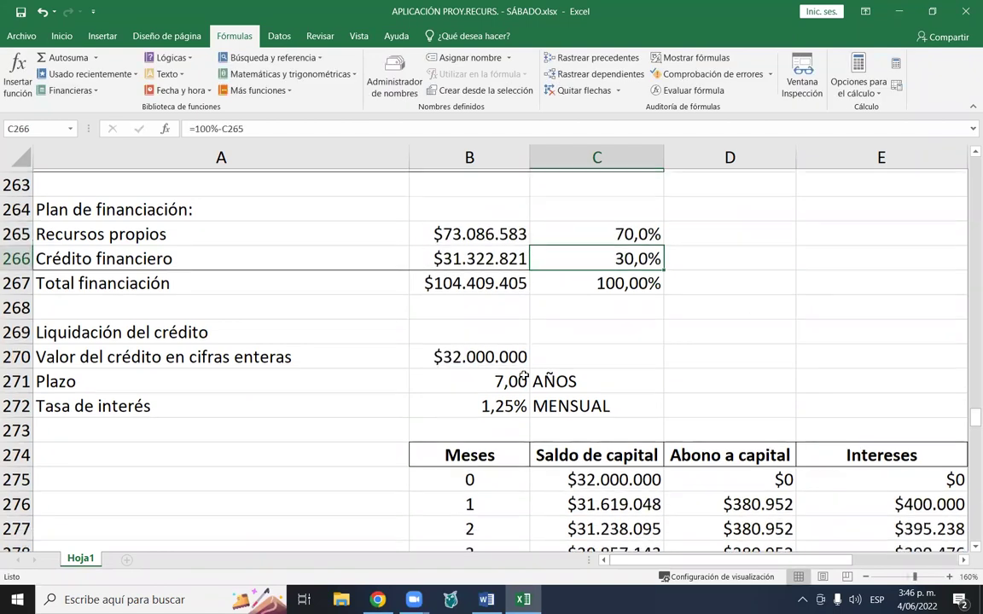
click(488, 325)
text(9)
key(Return)
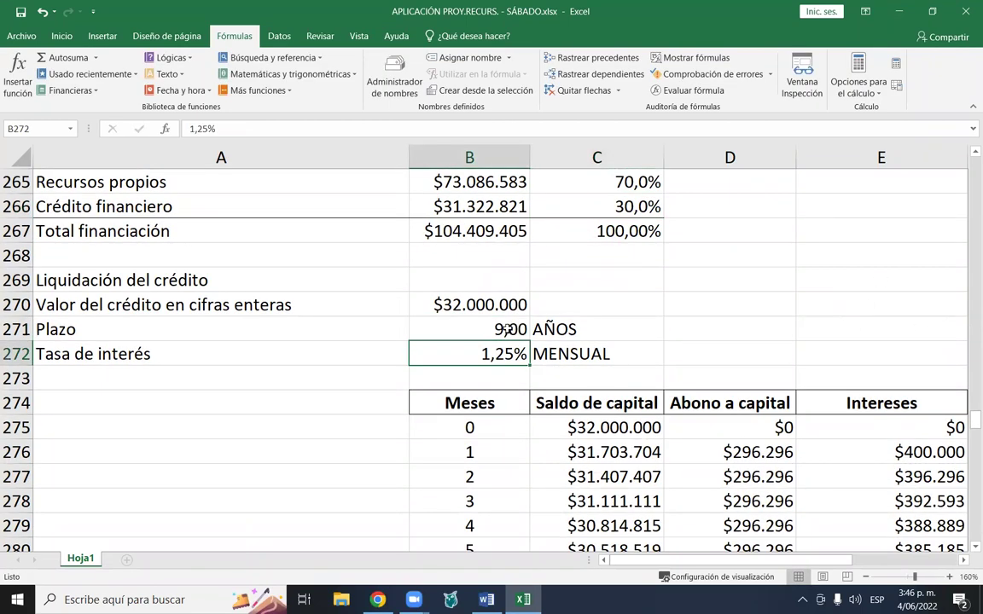
scroll(545, 310, down, 20)
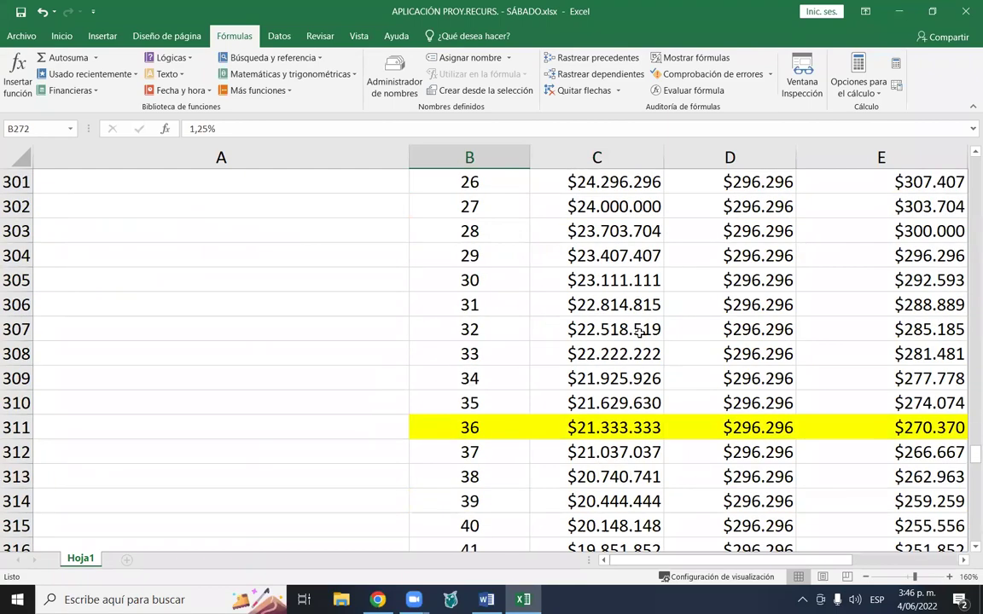
scroll(607, 342, down, 16)
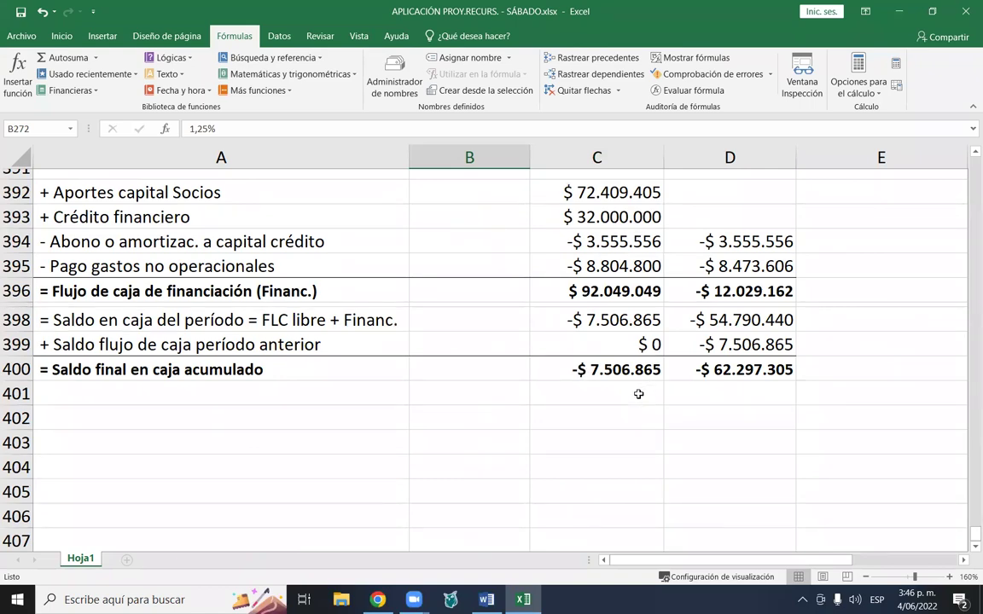
- Review the production costs, unit costs, CIF projection and Jefe de producción salary block for possible cost reductions
scroll(638, 395, up, 10)
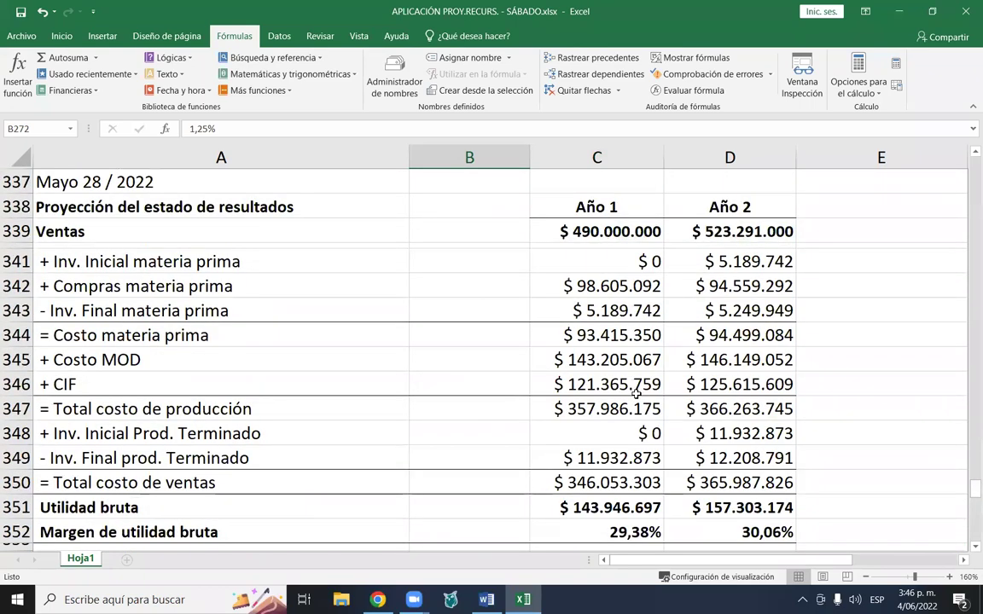
scroll(636, 394, up, 5)
scroll(636, 394, up, 20)
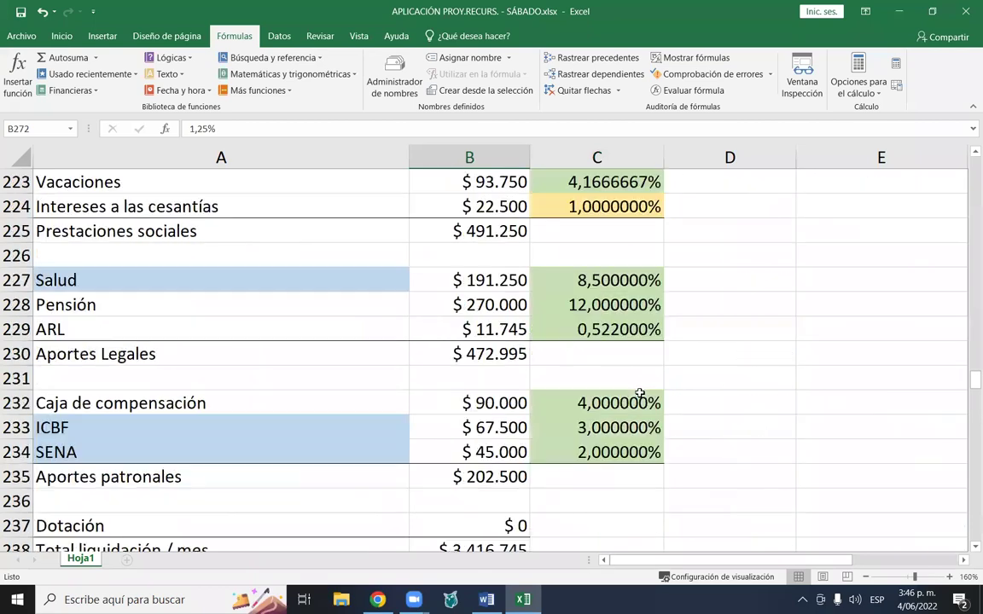
scroll(639, 392, up, 6)
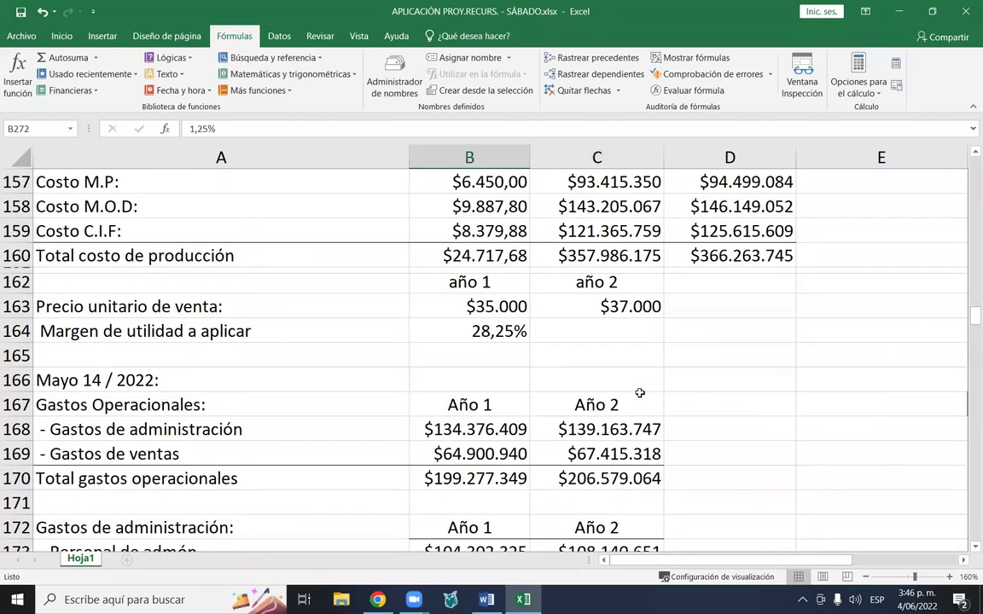
scroll(521, 398, up, 16)
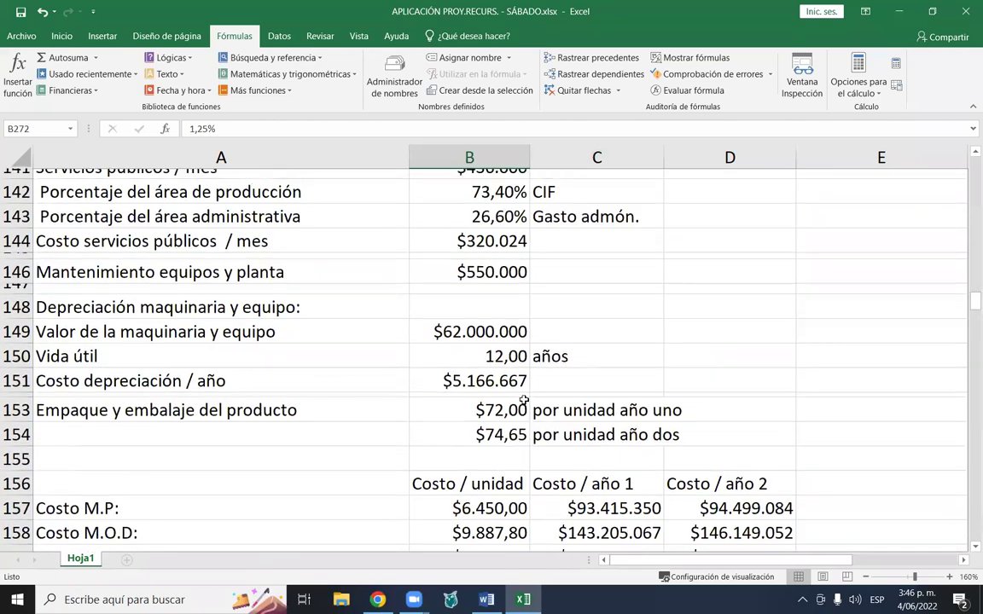
scroll(523, 399, up, 6)
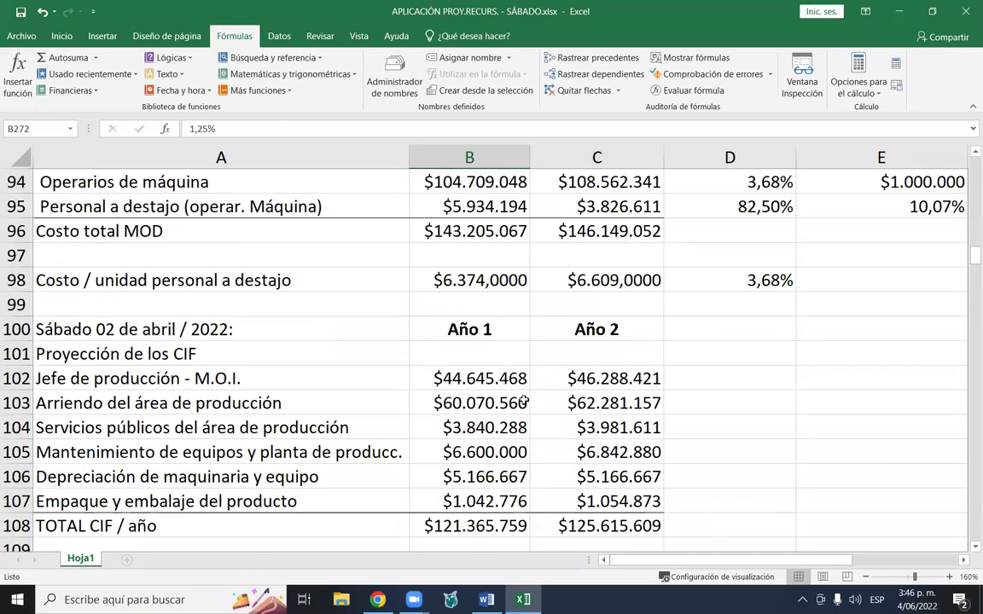
scroll(529, 399, down, 5)
scroll(537, 399, down, 17)
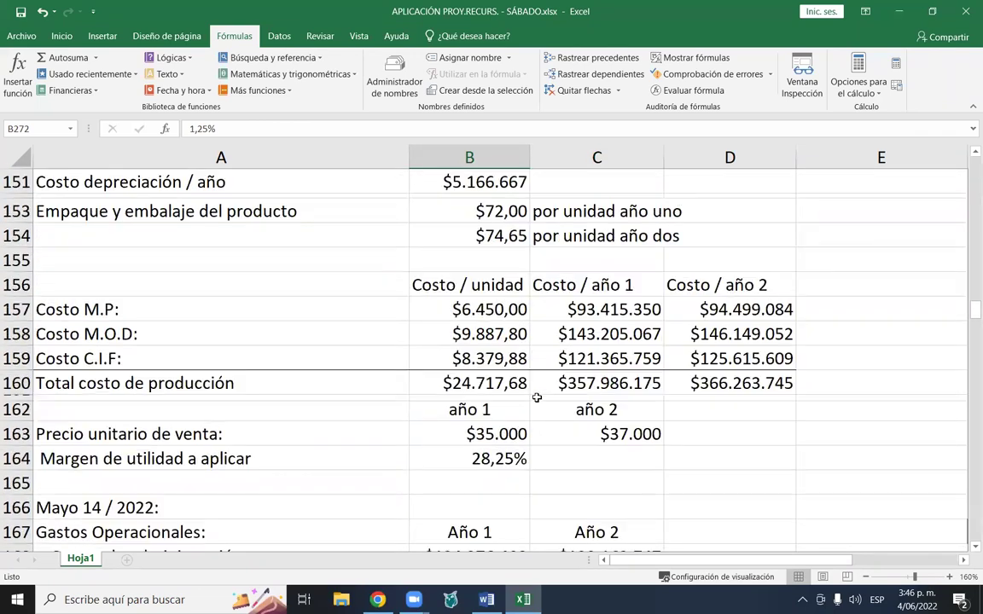
scroll(476, 357, down, 4)
scroll(481, 363, up, 5)
scroll(483, 365, up, 14)
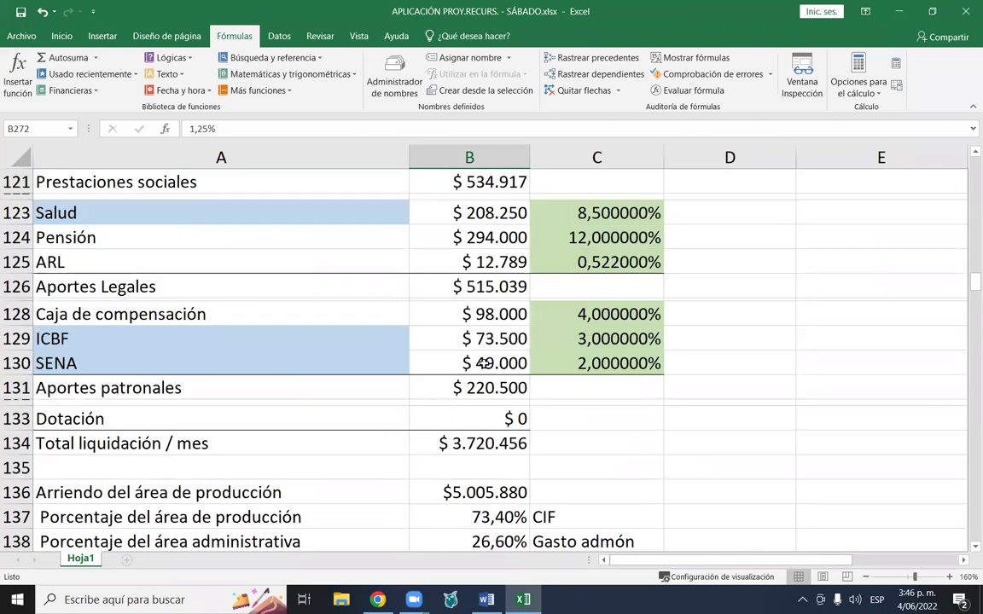
scroll(481, 367, up, 2)
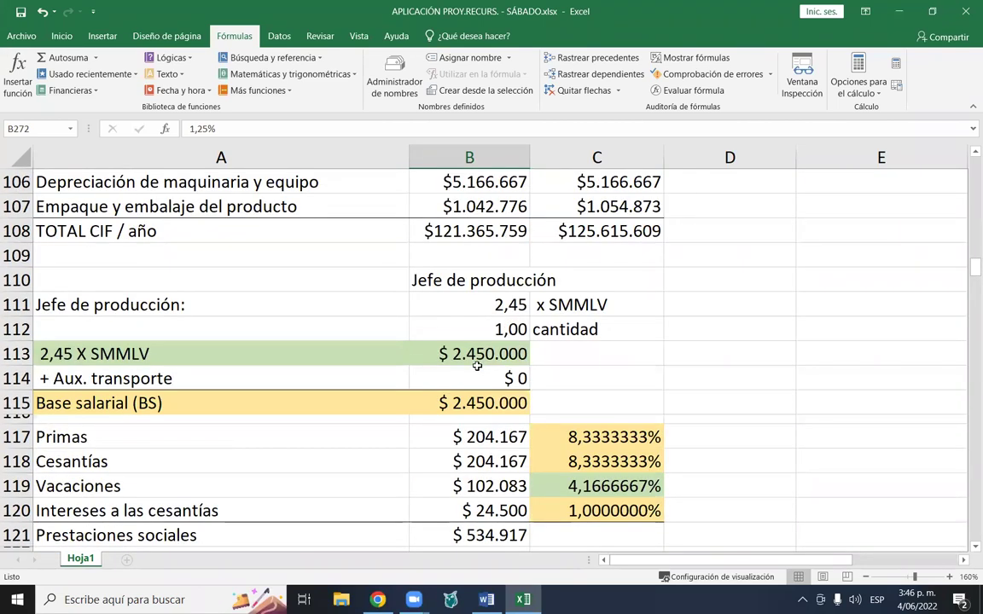
- Set the Gerente's salary multiple in B183 of the Personal de admón. block to 2,5 x SMMLV
scroll(478, 373, down, 10)
scroll(476, 378, down, 15)
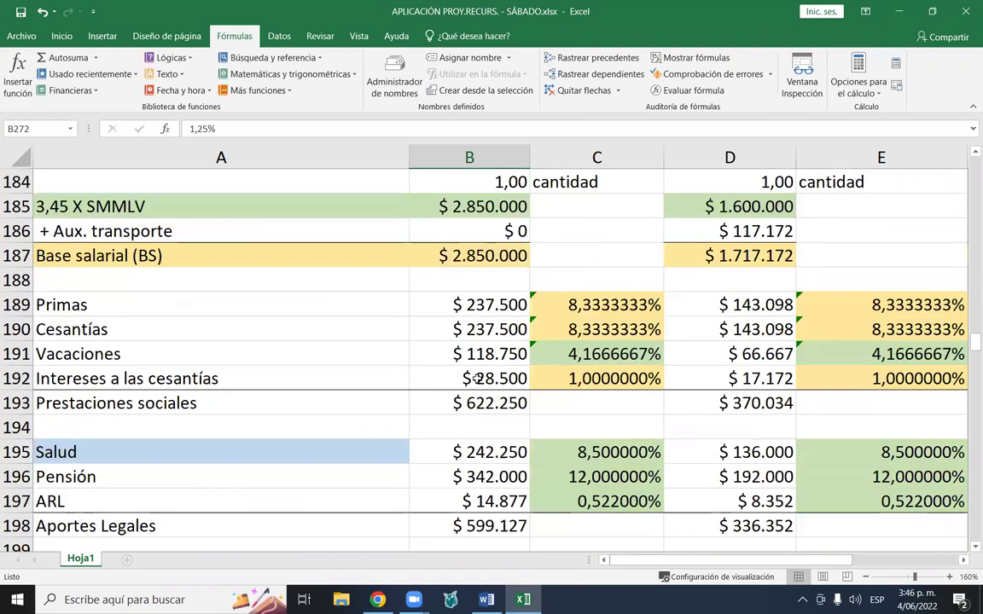
scroll(477, 379, up, 4)
scroll(477, 379, down, 3)
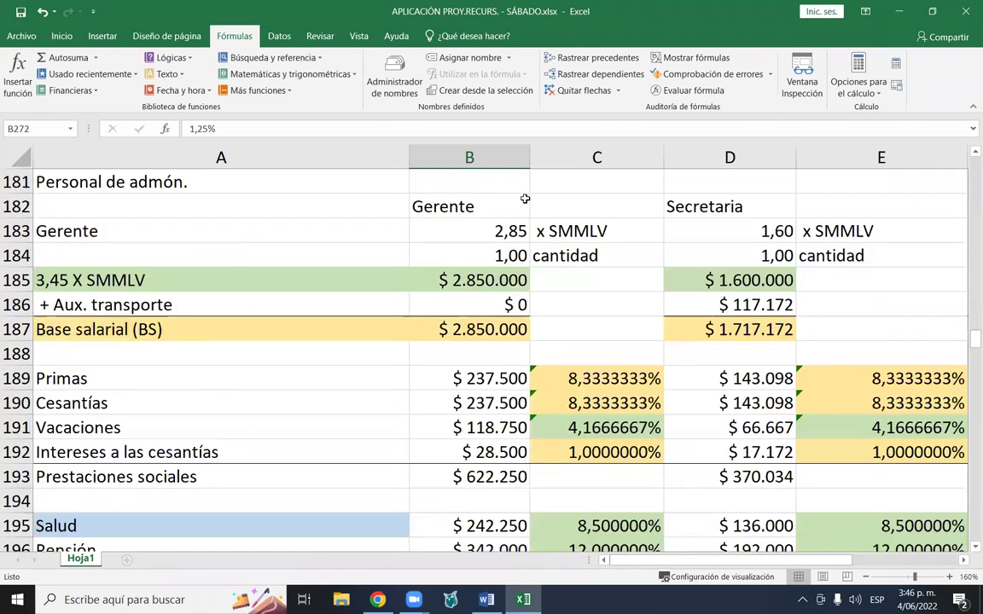
click(511, 232)
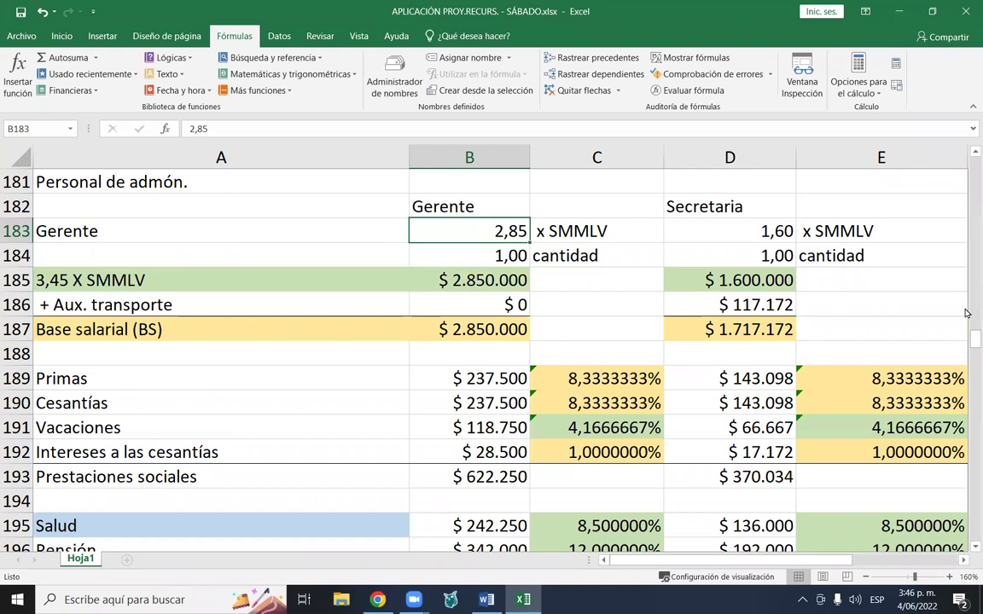
text(2,)
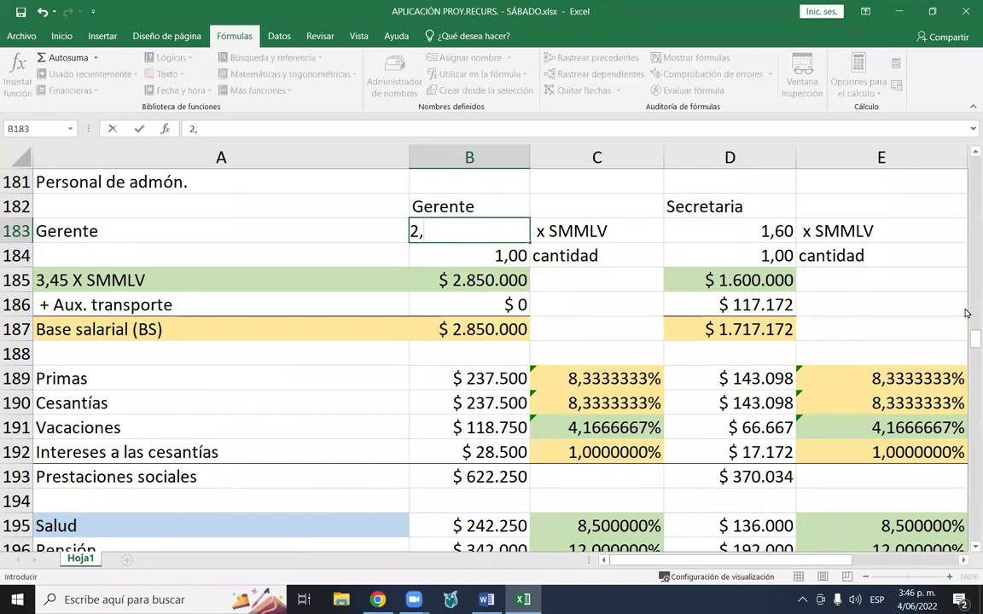
text(5)
key(ctrl+Return)
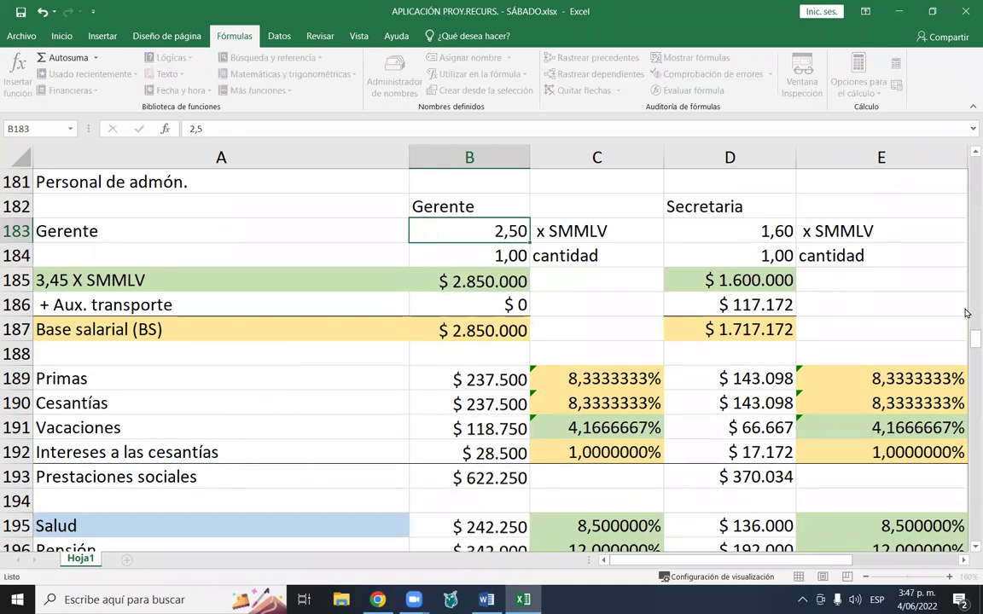
- Set the Secretaria's salary multiple in D183 to 1,2 x SMMLV
key(Right)
key(Right)
text(1,2)
key(ctrl+Return)
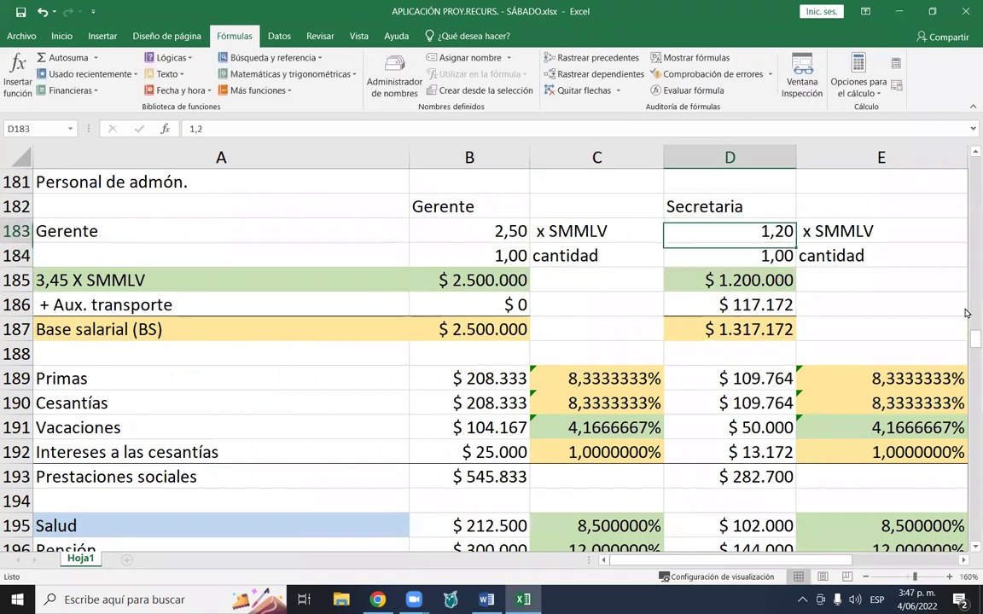
- Set the Personal de ventas salary multiple in B215 to 2 x SMMLV
scroll(555, 342, down, 6)
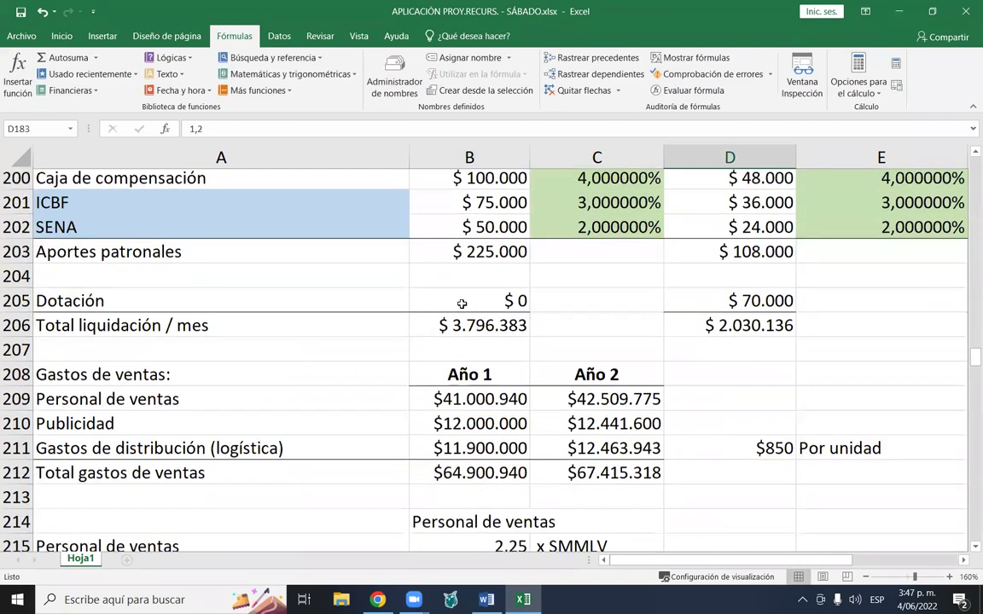
scroll(462, 304, down, 4)
drag(503, 280, 598, 281)
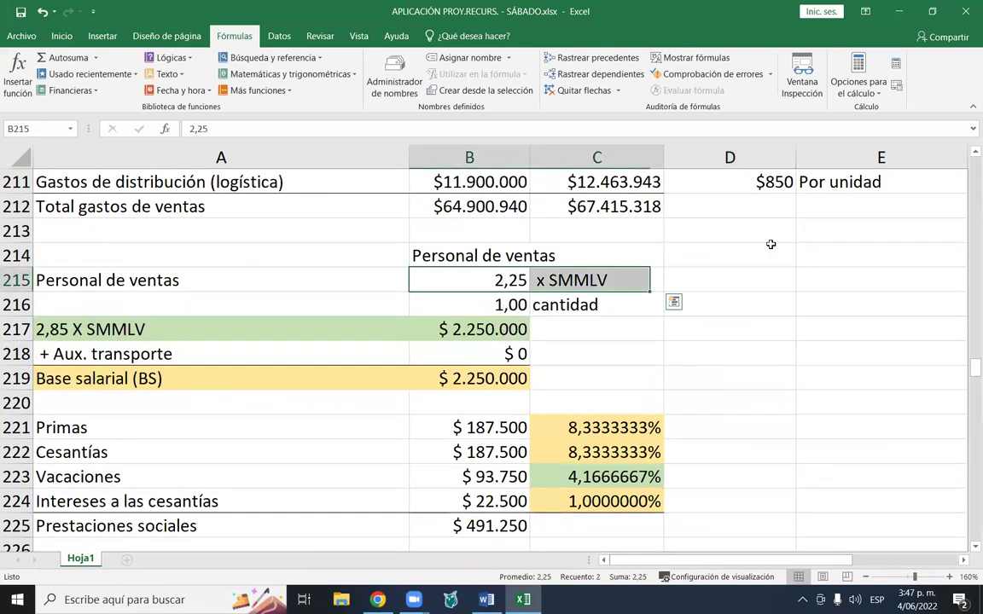
key(Down)
key(Up)
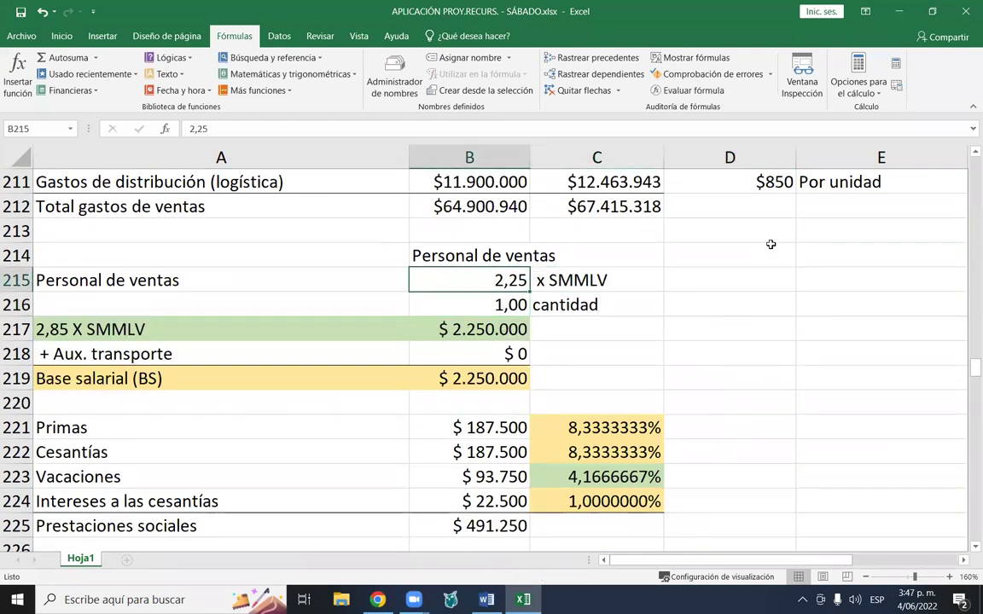
text(2)
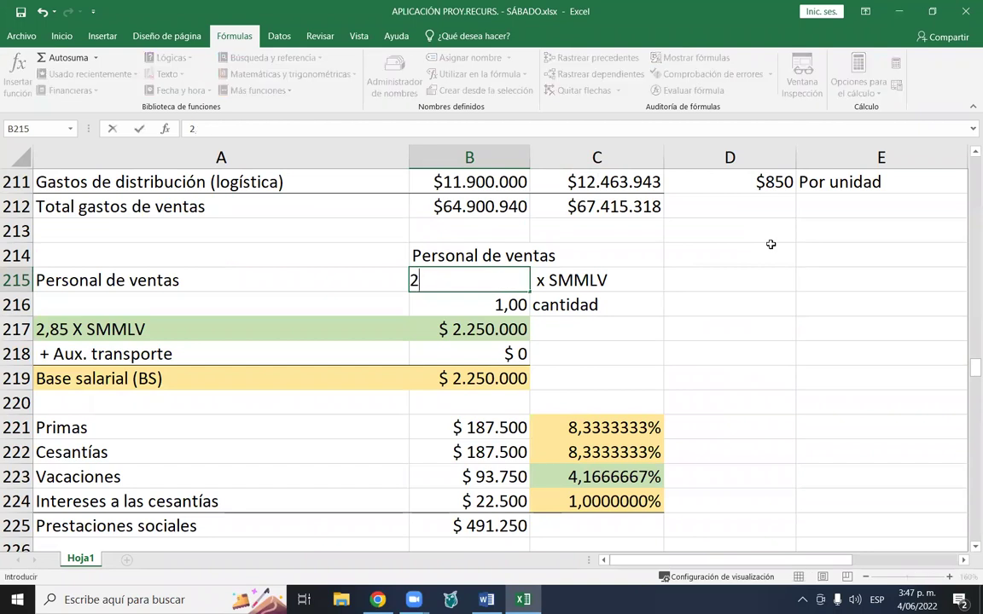
key(Return)
- Check the operating margins and the final accumulated cash balances for both years with the reduced salaries
click(499, 357)
scroll(512, 338, down, 3)
scroll(512, 338, down, 20)
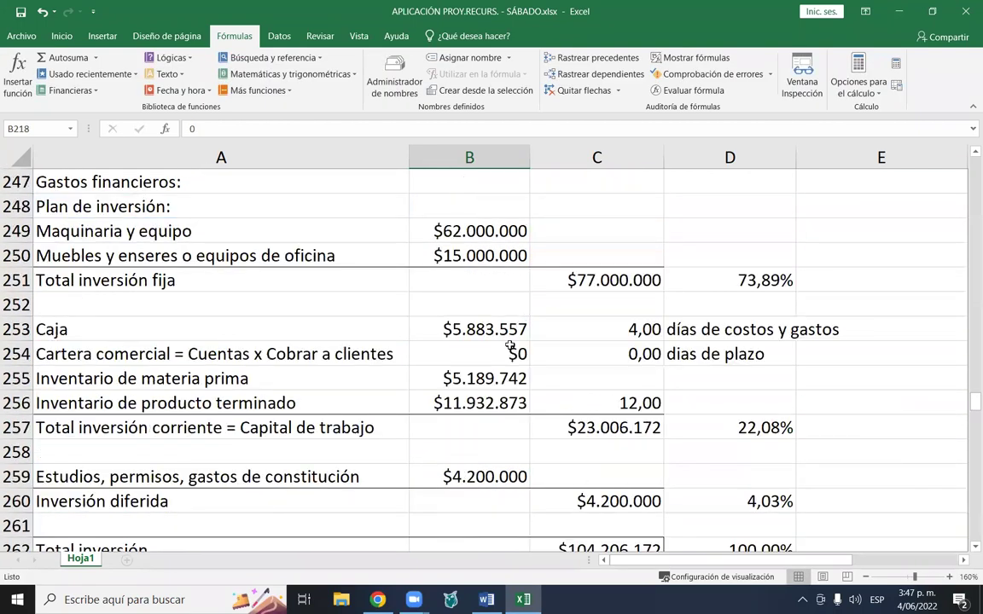
scroll(581, 355, down, 16)
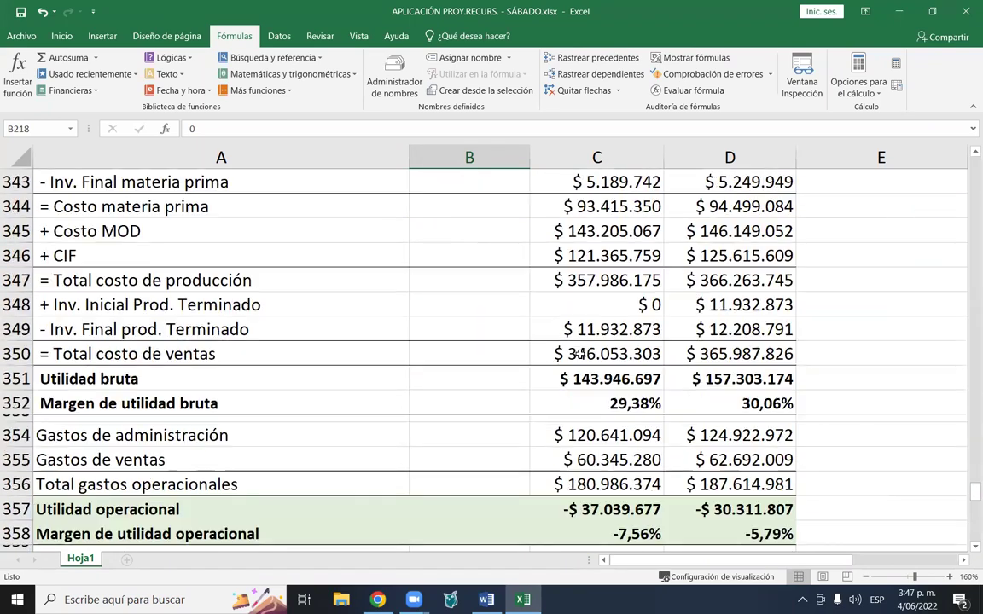
scroll(579, 354, down, 9)
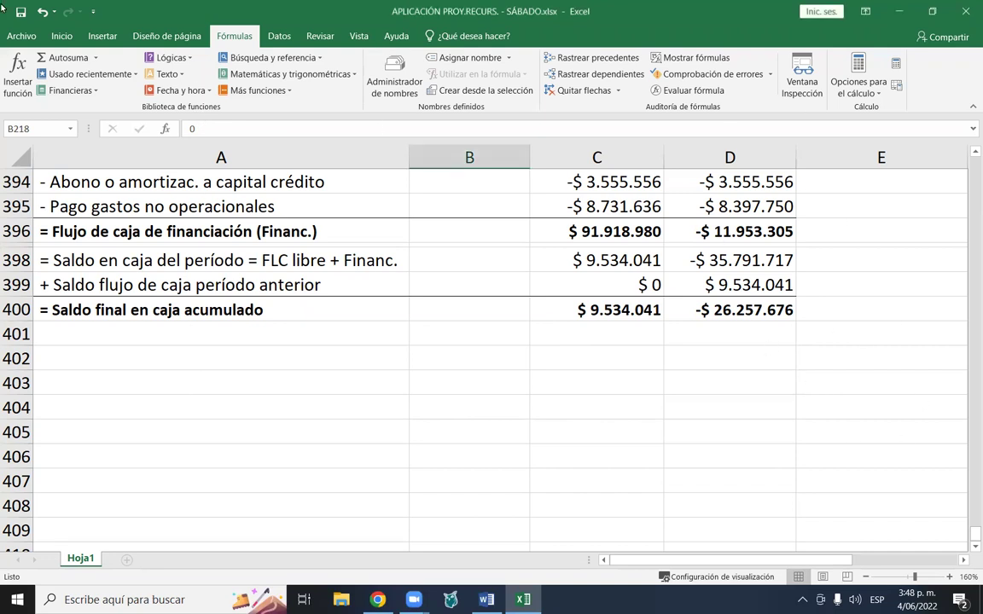
- Save the workbook over the existing APLICACIÓN PROY.RECURS. - SÁBADO.xlsx in the Descargas folder and close it
click(23, 35)
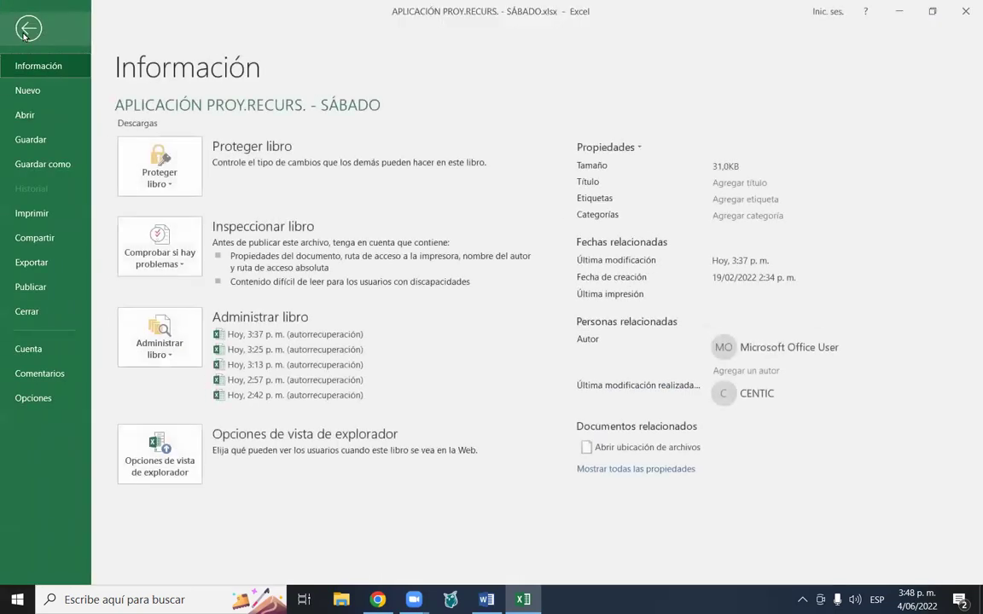
click(43, 164)
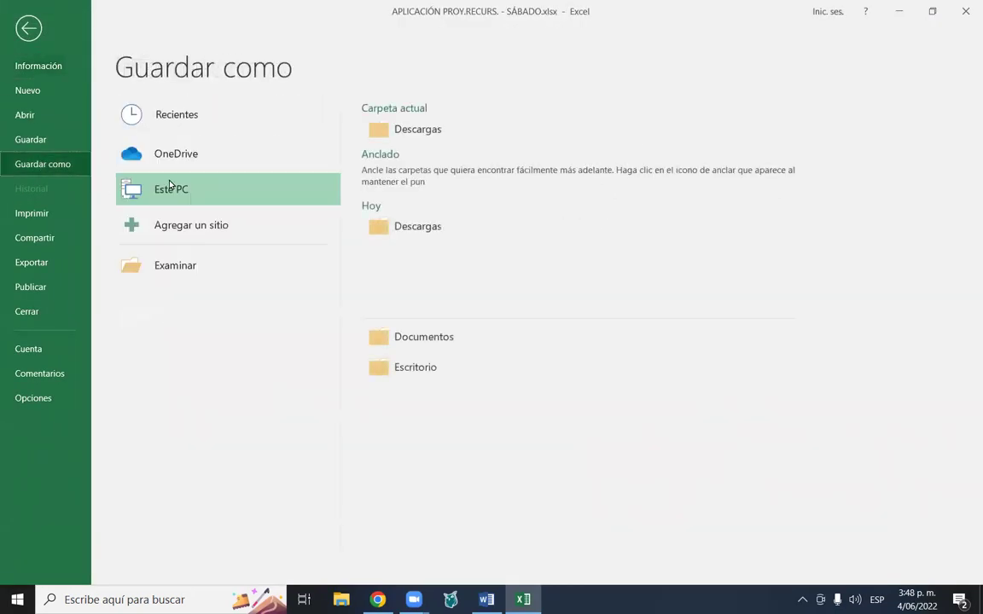
double_click(171, 188)
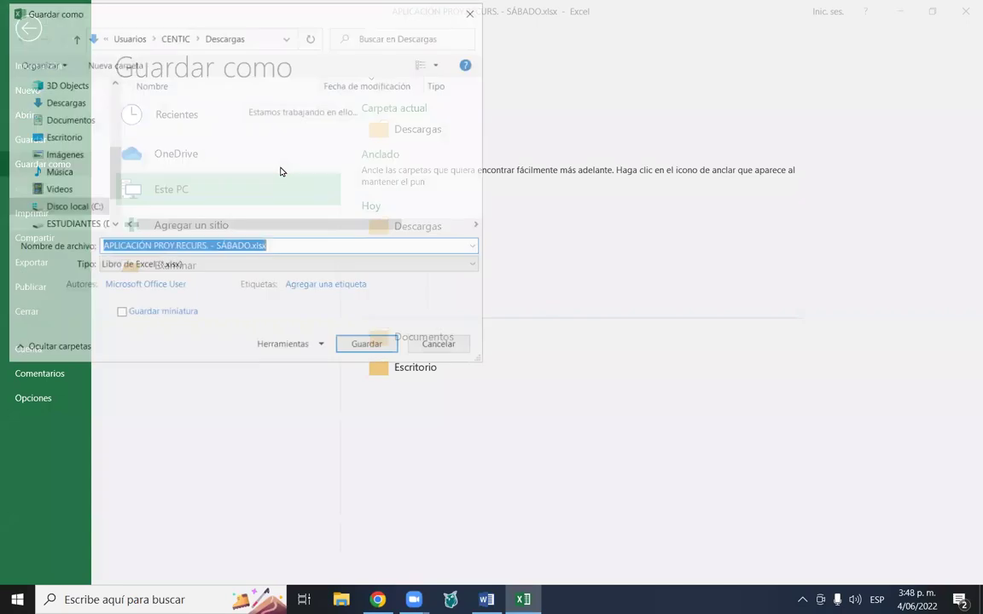
click(367, 346)
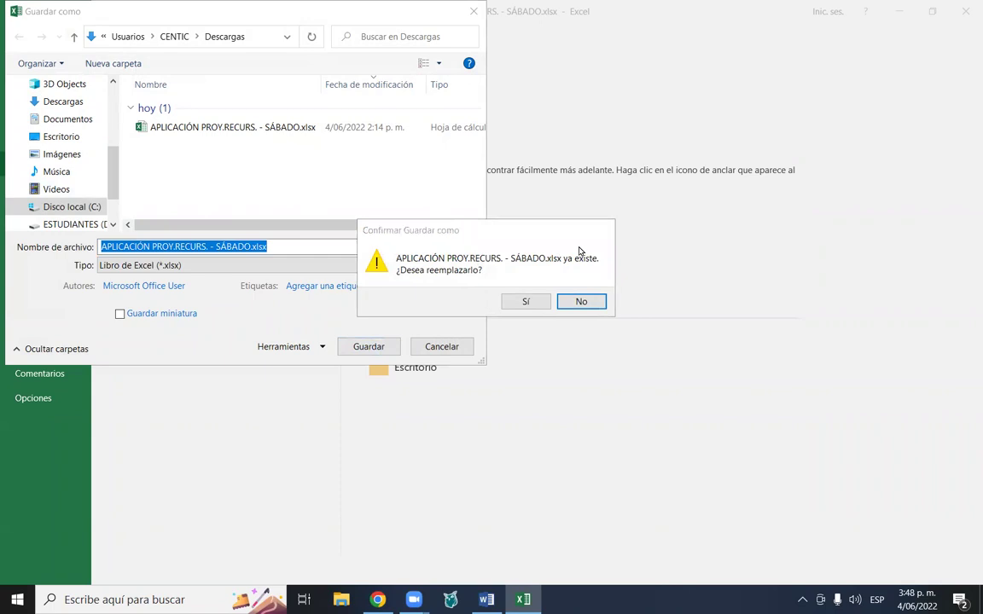
click(530, 303)
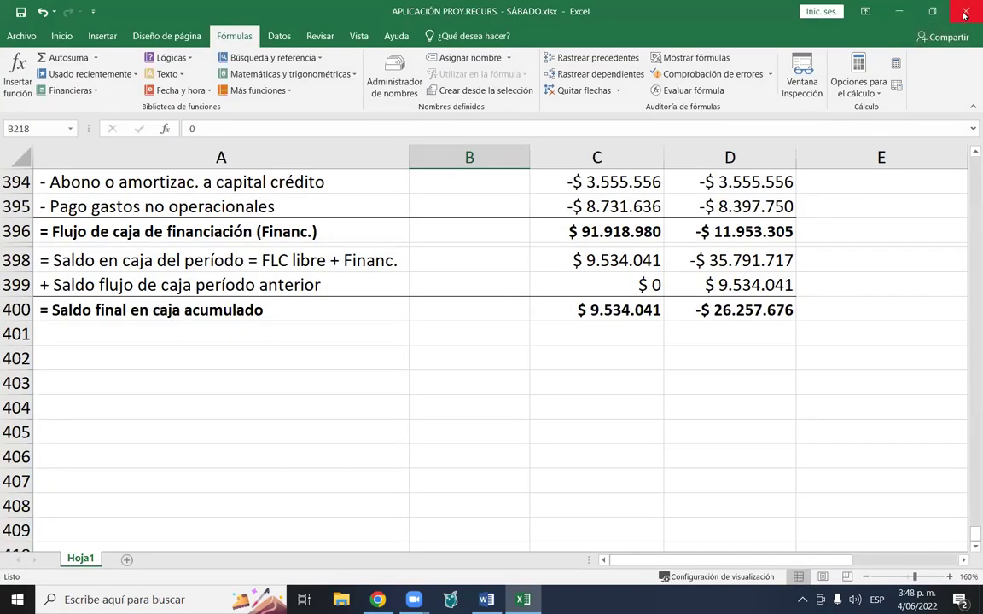
key(alt+F4)
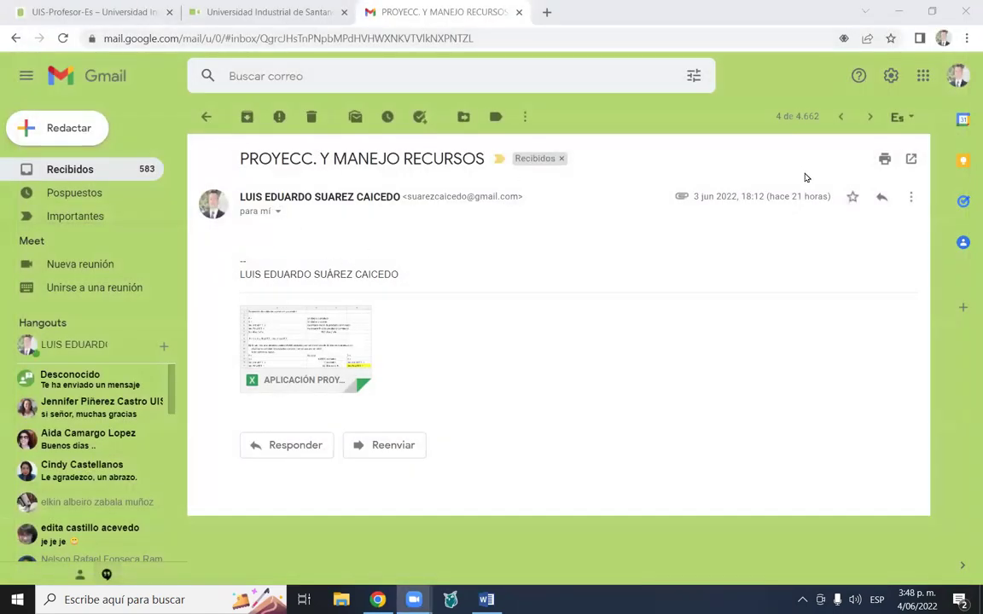
- Start a new Gmail message and address it to the account owner's own Gmail address from the suggested contacts
click(66, 127)
text(asu)
key(BackSpace)
key(BackSpace)
key(BackSpace)
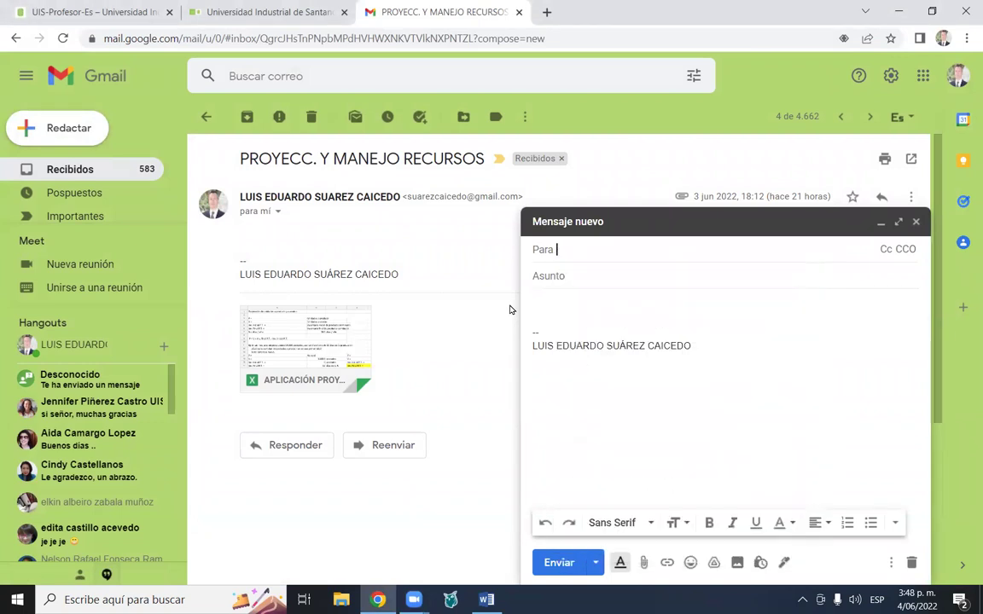
text(sua)
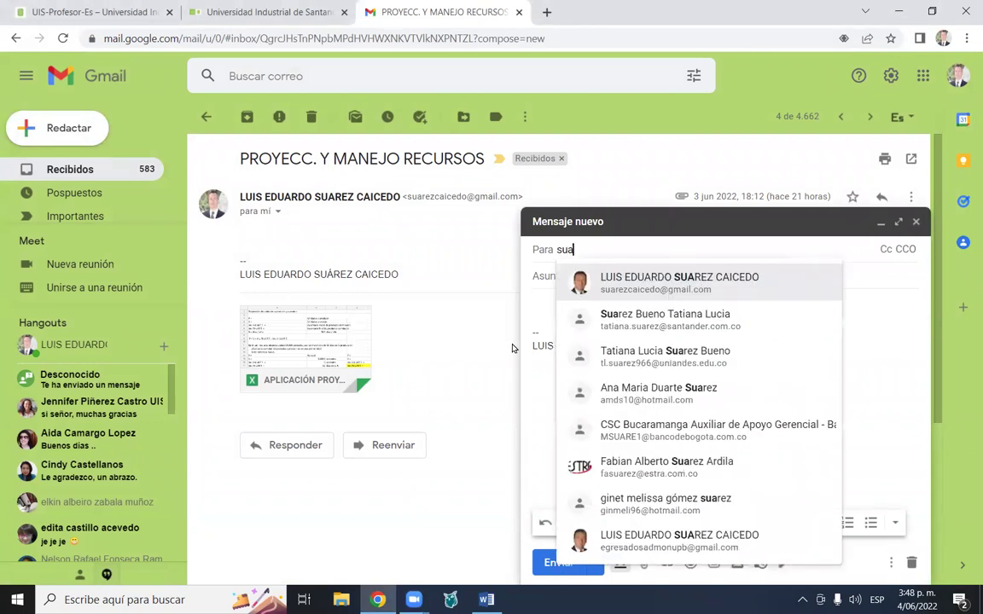
click(643, 296)
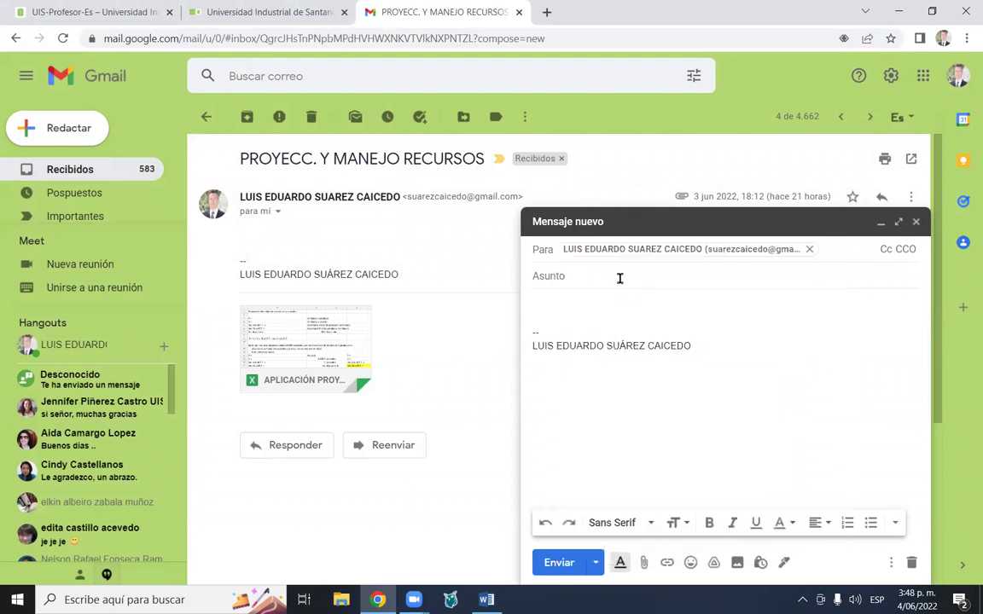
- Enter PROY. MANEJO RECURSOS as the subject of the new message
click(620, 276)
text(PROY)
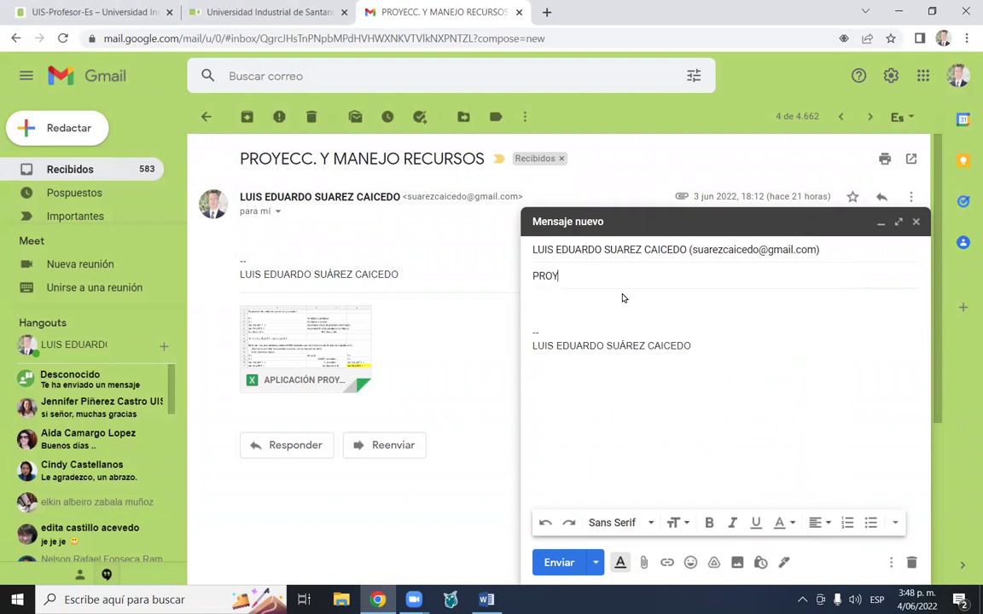
text(. MAN)
key(BackSpace)
key(BackSpace)
text(AN)
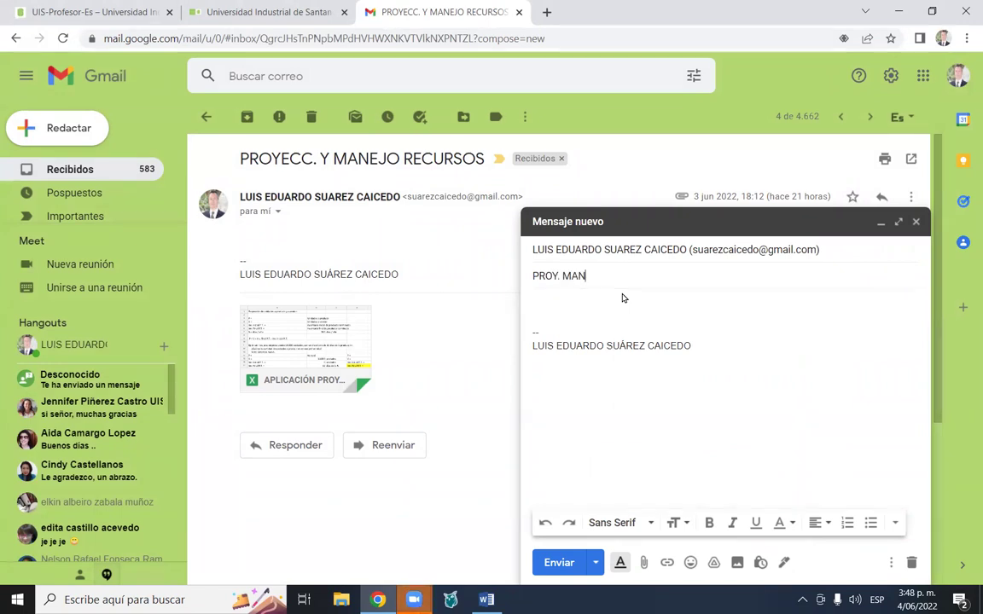
text(EJO RECURSOS)
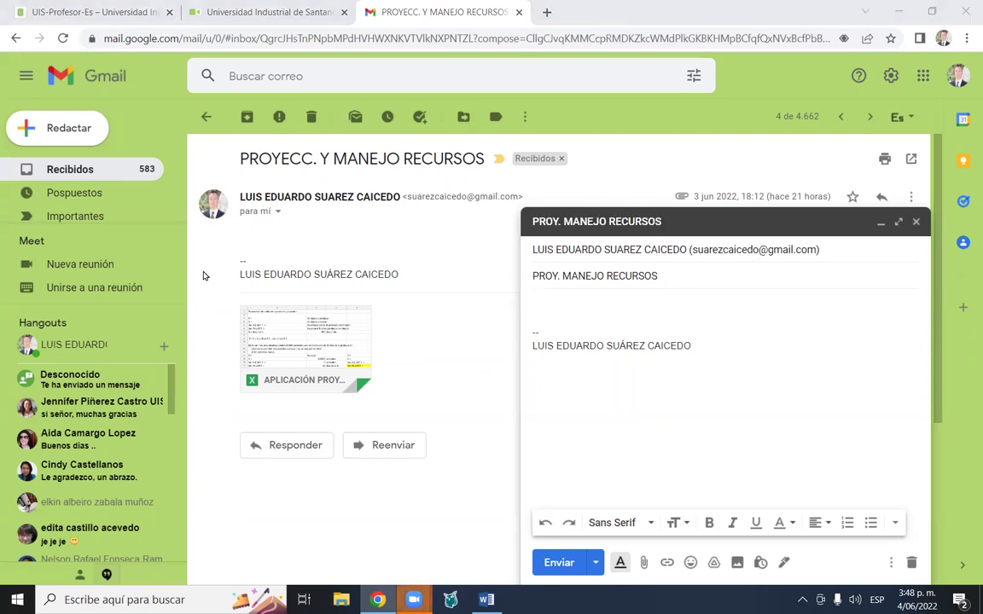
- Attach APLICACIÓN PROY.RECURS. - SÁBADO.xlsx and the "acceso proy. recurs. sabado 04 junio" document from Descargas, and send the message
click(643, 563)
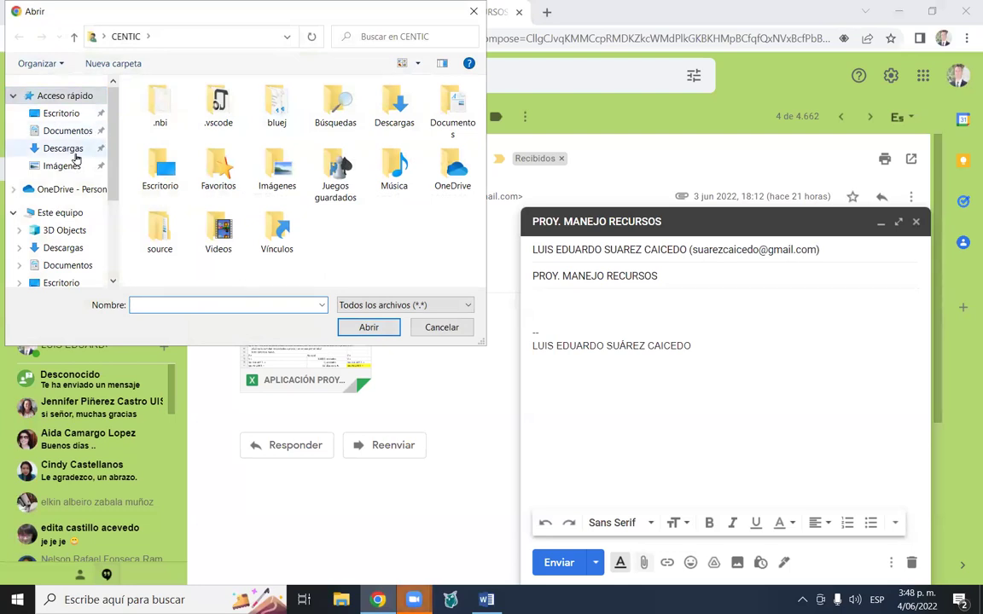
click(63, 149)
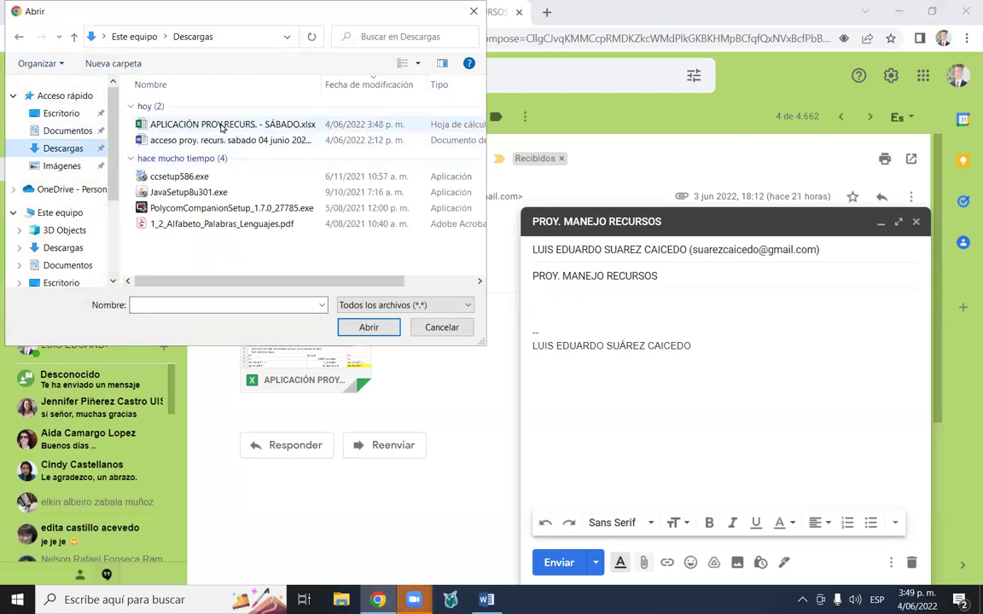
click(223, 127)
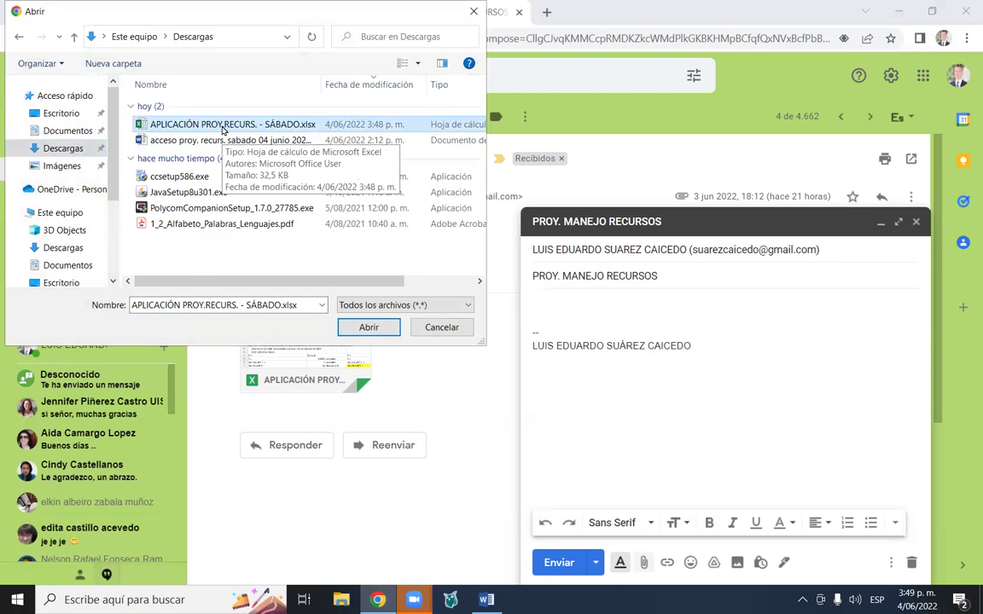
key(shift+Down)
key(Return)
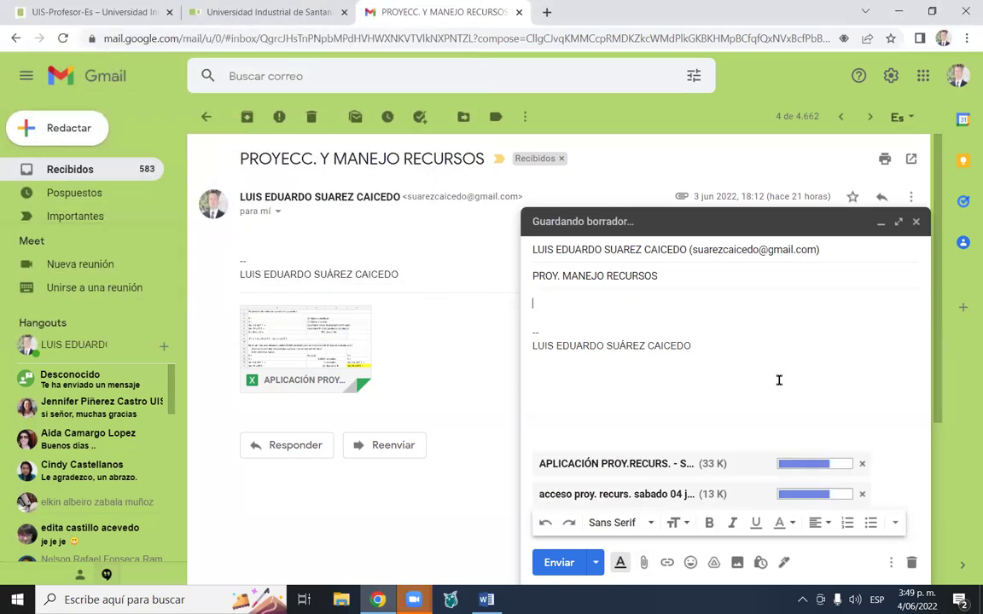
click(559, 563)
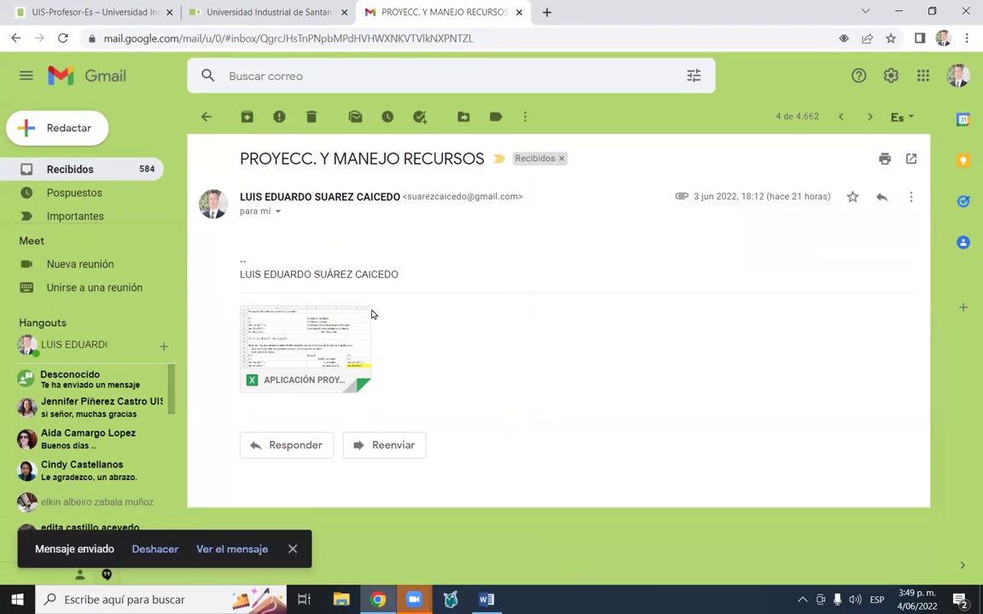